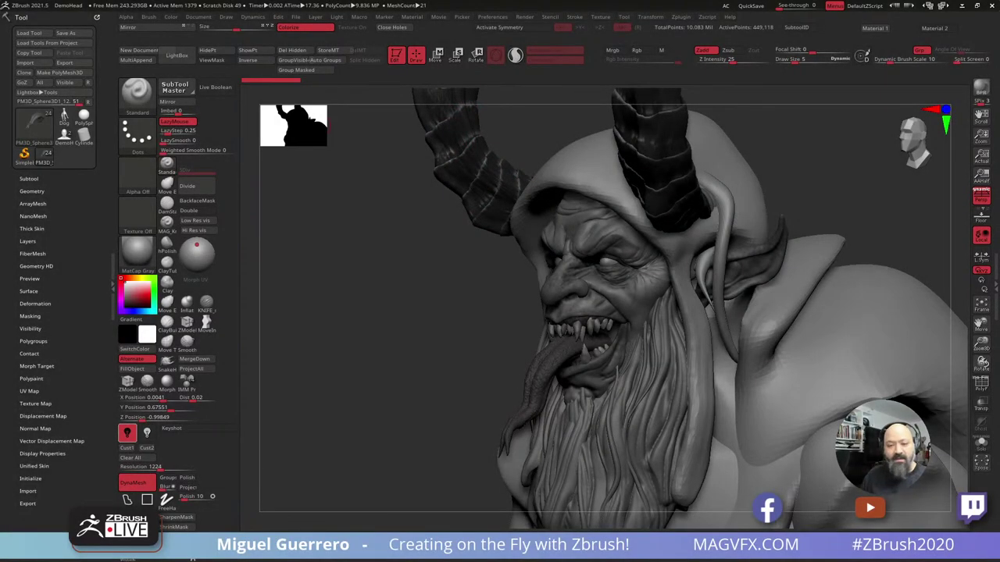
# Delete all stored QuickSave project files through the QuickSave preferences and accept the deletion.
pyautogui.click(493, 16)
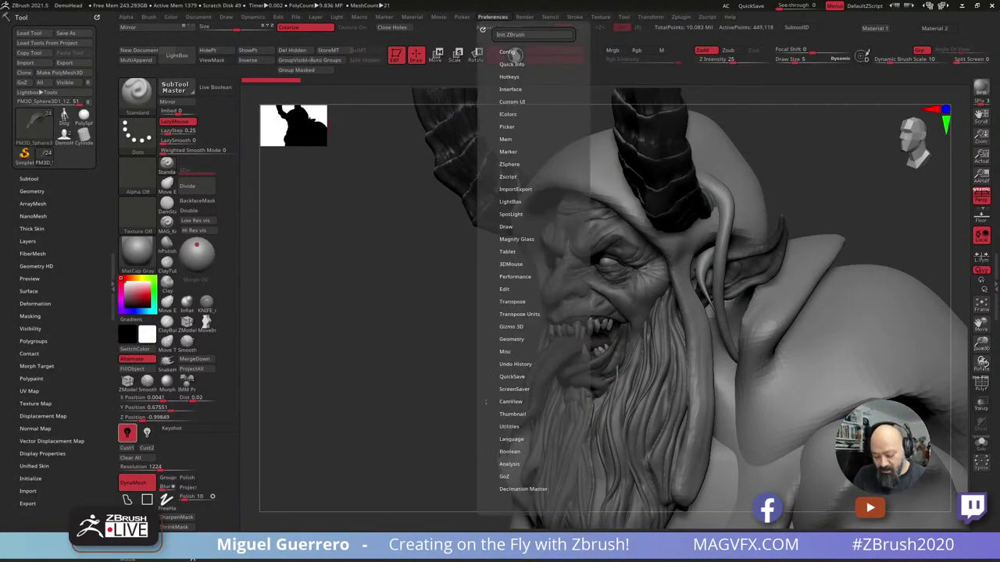
pyautogui.scroll(-2, 514, 55)
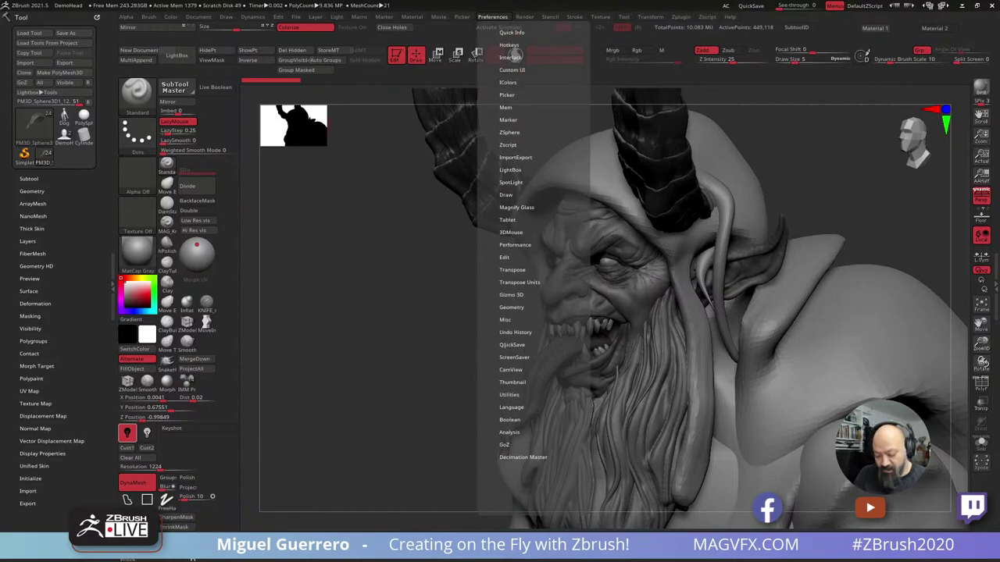
pyautogui.click(512, 344)
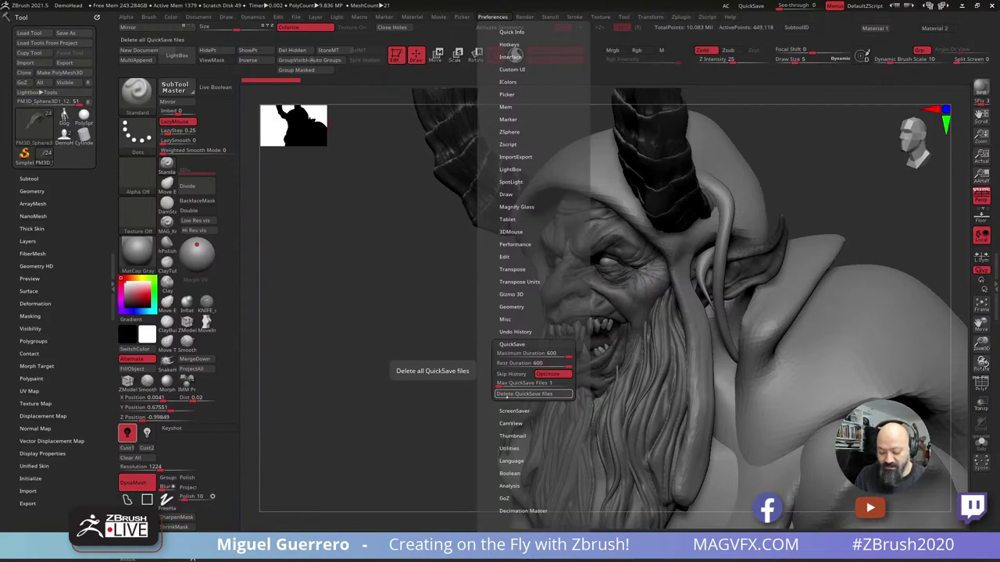
pyautogui.click(506, 394)
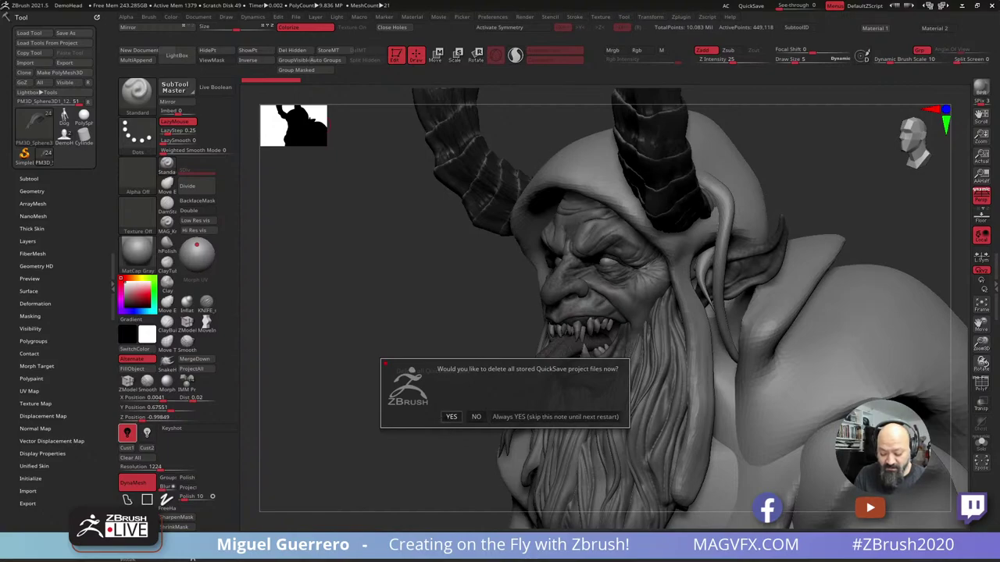
pyautogui.click(451, 416)
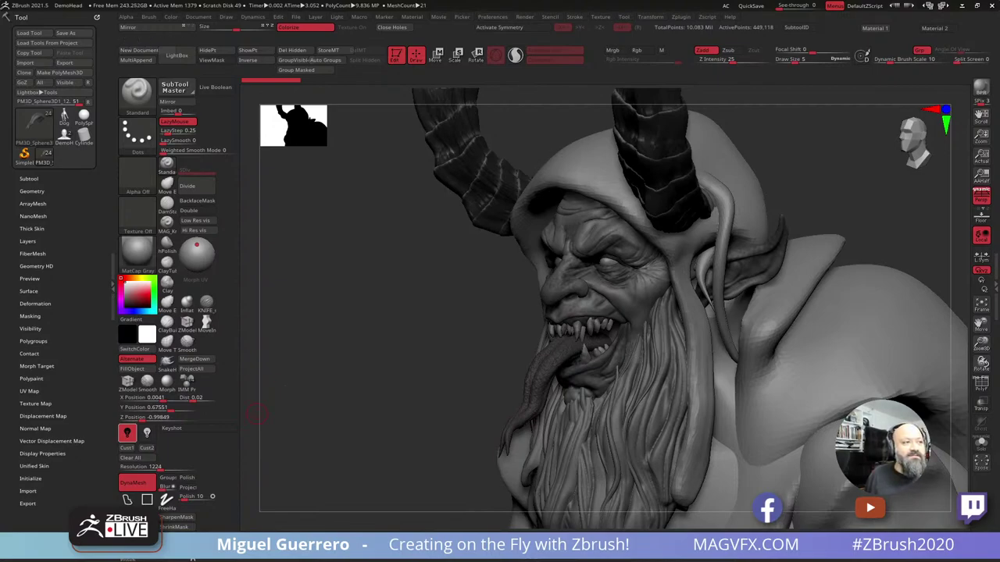
# Bring up the Arnold RenderView window over ZBrush, examine the rendered bust of the horned character, and move the window away.
pyautogui.moveTo(0, 426); pyautogui.dragTo(415, 78)
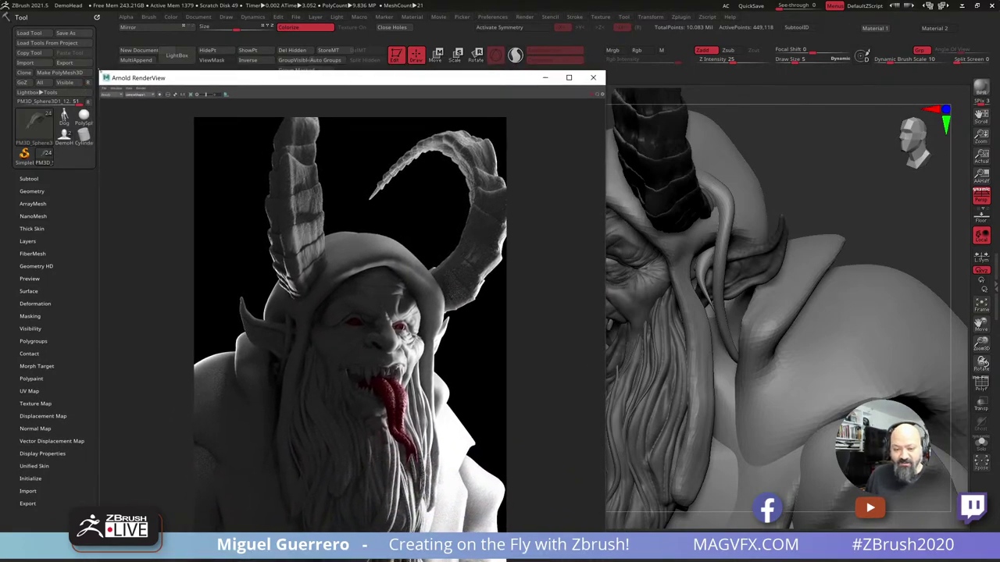
pyautogui.moveTo(162, 78)
pyautogui.mouseDown()
pyautogui.moveTo(191, 194)
pyautogui.moveTo(157, 81)
pyautogui.mouseUp()
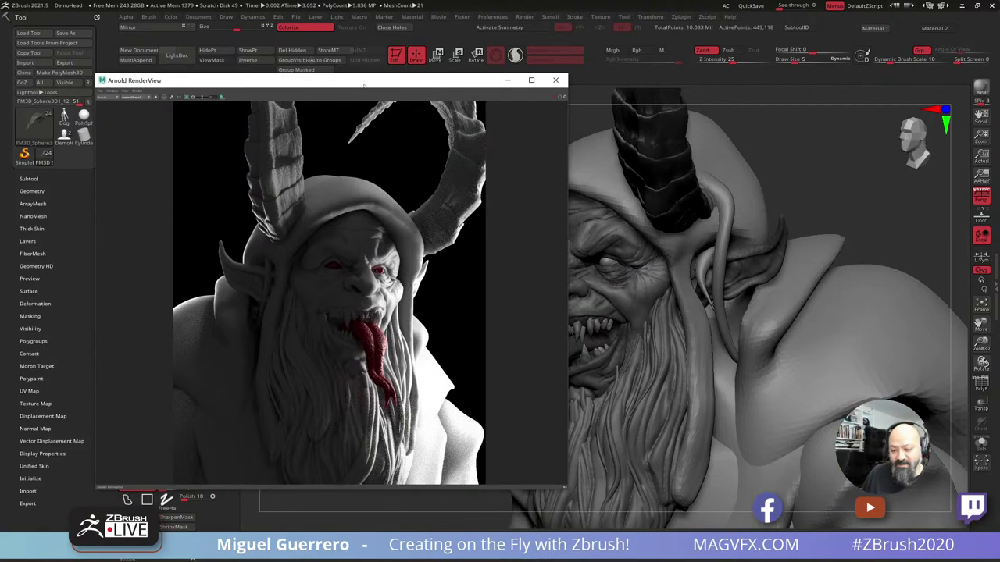
pyautogui.moveTo(363, 84); pyautogui.dragTo(467, 102)
pyautogui.moveTo(467, 101); pyautogui.dragTo(0, 156)
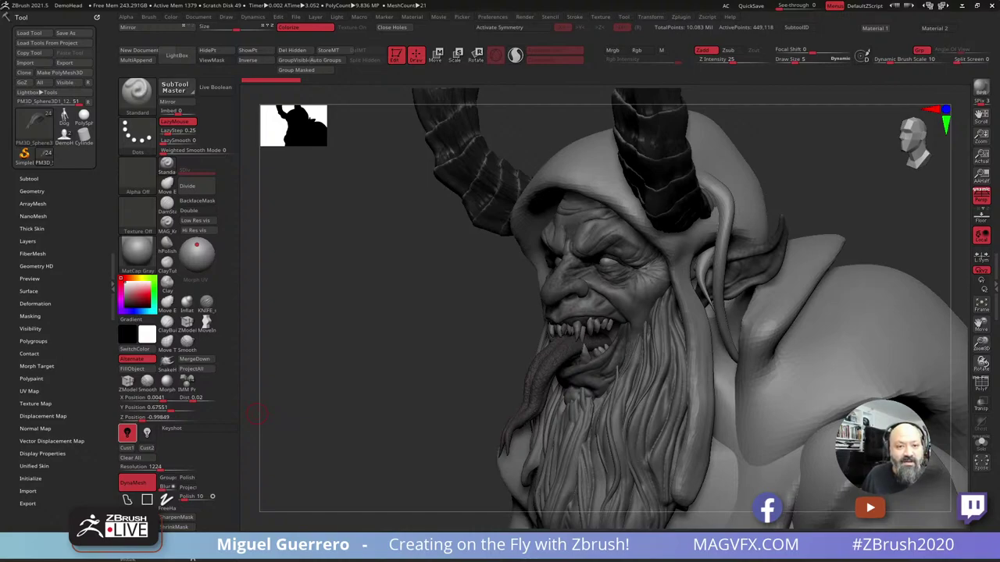
# Frame the full robed figure and switch its display material to MAG_Red.
pyautogui.moveTo(395, 332); pyautogui.dragTo(425, 275, button='right')
pyautogui.keyDown('alt'); pyautogui.moveTo(446, 375); pyautogui.dragTo(449, 273, button='right'); pyautogui.keyUp('alt')
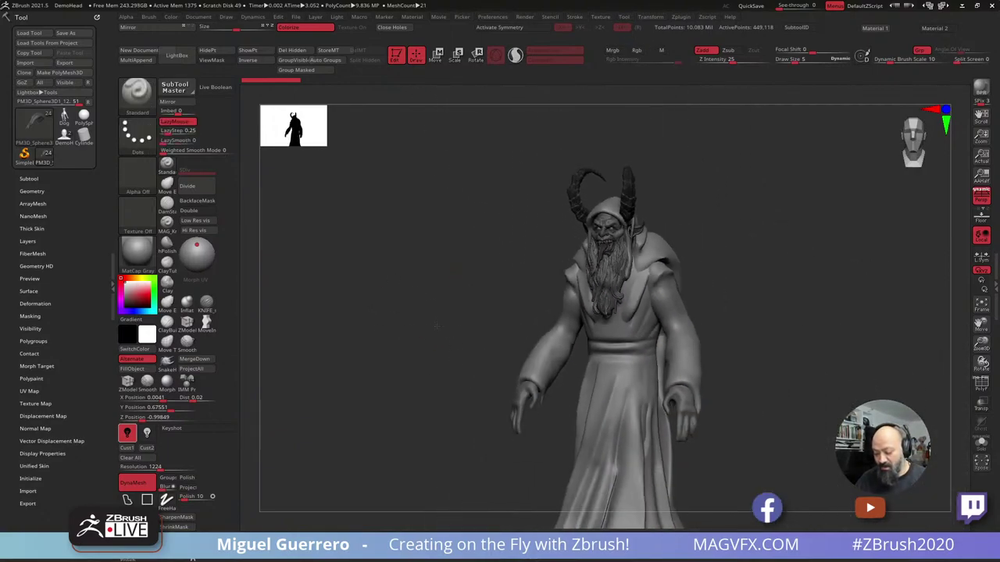
pyautogui.keyDown('alt'); pyautogui.moveTo(437, 350); pyautogui.dragTo(418, 308, button='right'); pyautogui.keyUp('alt')
pyautogui.moveTo(426, 316)
pyautogui.mouseDown()
pyautogui.moveTo(404, 330)
pyautogui.moveTo(415, 337)
pyautogui.moveTo(420, 326)
pyautogui.moveTo(402, 330)
pyautogui.moveTo(431, 333)
pyautogui.mouseUp()
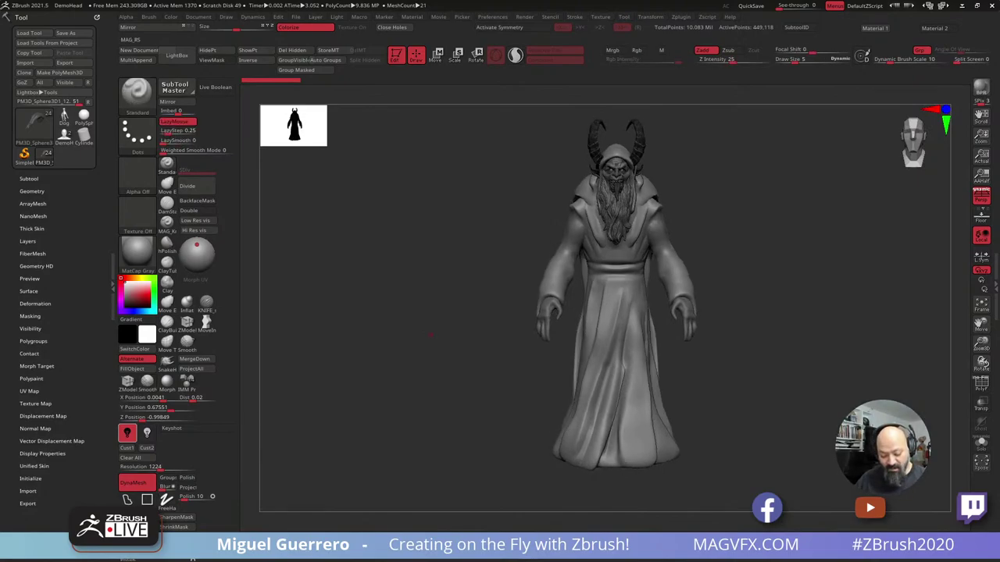
pyautogui.click(335, 537)
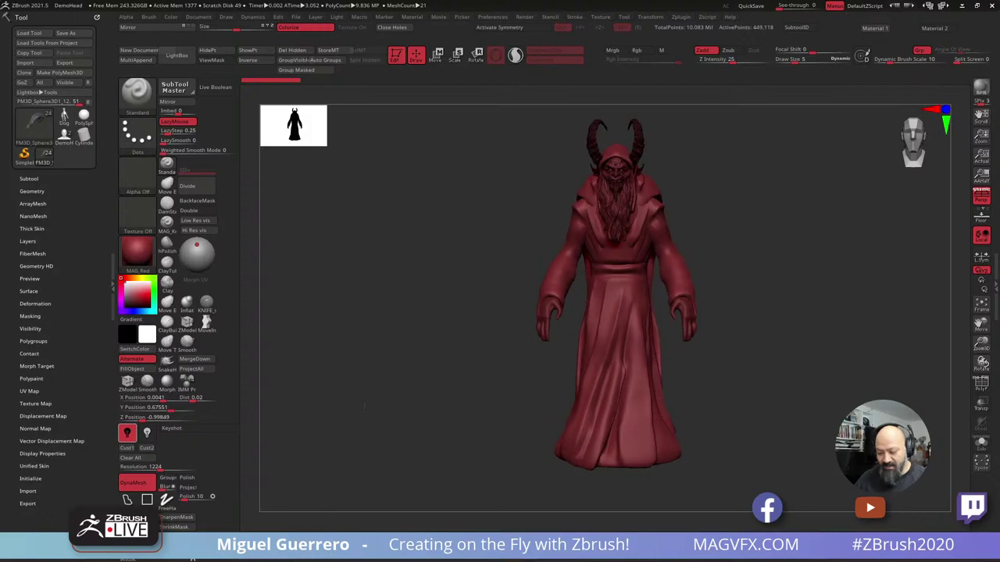
pyautogui.moveTo(364, 407); pyautogui.dragTo(361, 405)
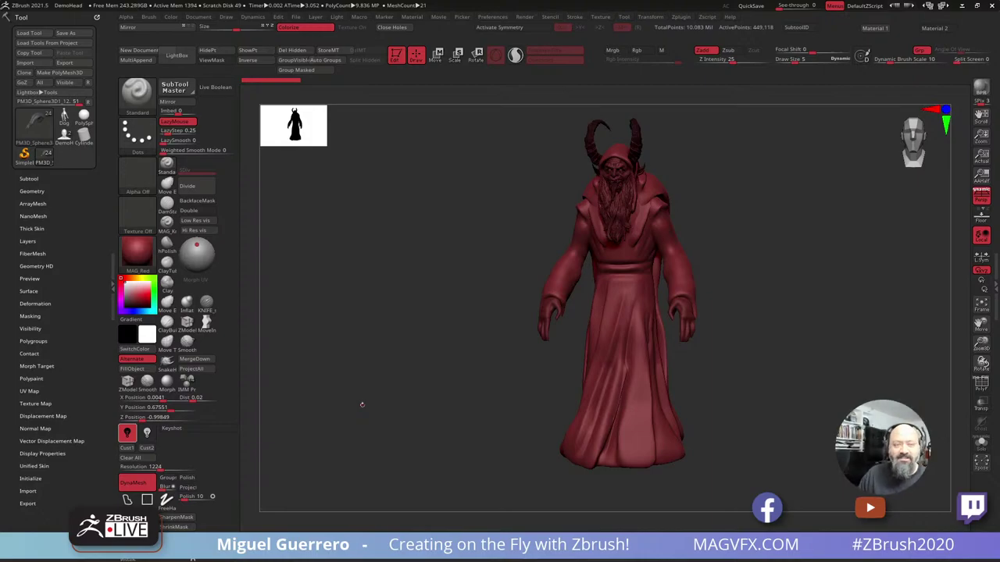
pyautogui.moveTo(414, 359); pyautogui.dragTo(317, 308)
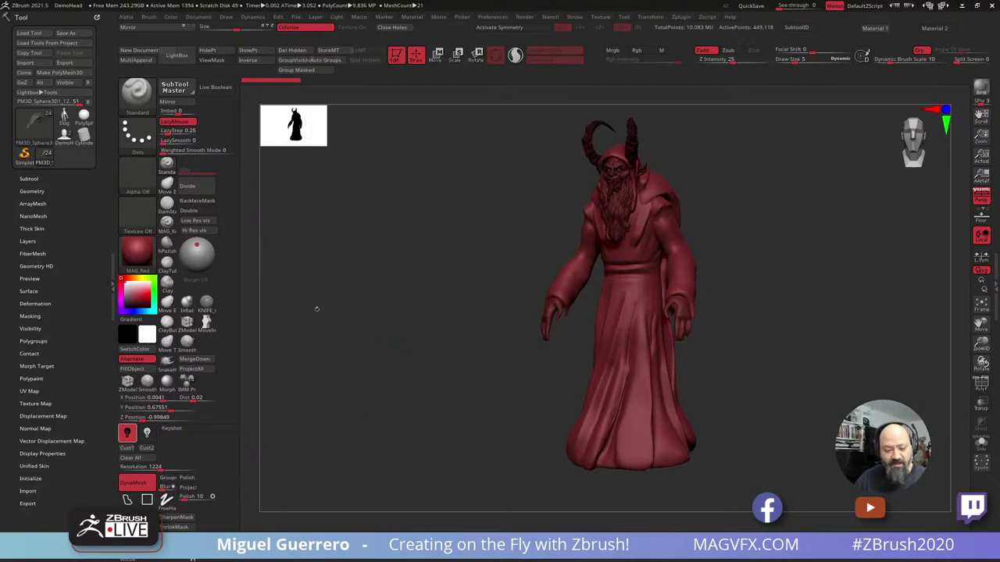
# Select the krampus_v022 subtool and turn on transparency with ghosting to examine the body beneath the robe.
pyautogui.click(28, 178)
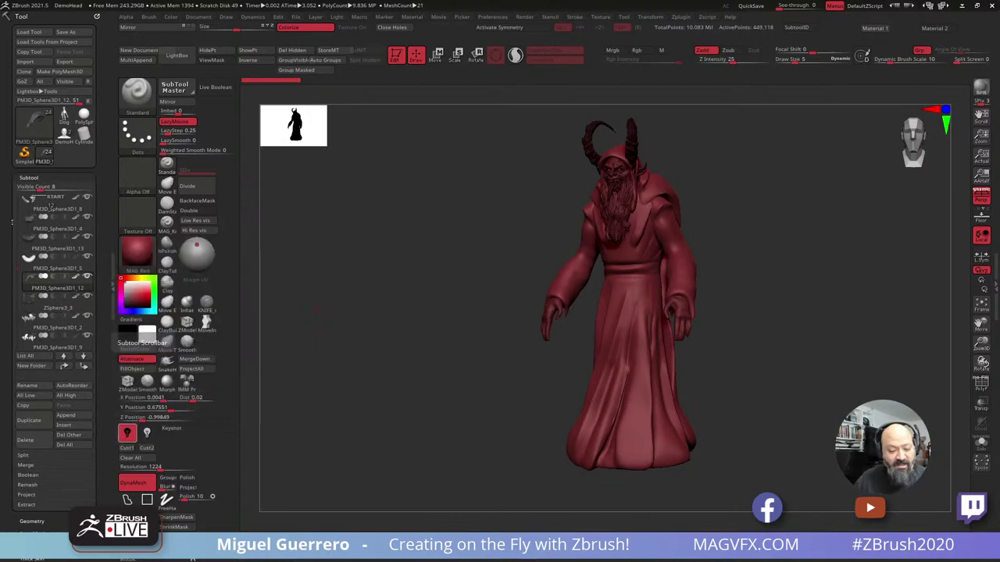
pyautogui.moveTo(12, 223); pyautogui.dragTo(14, 188)
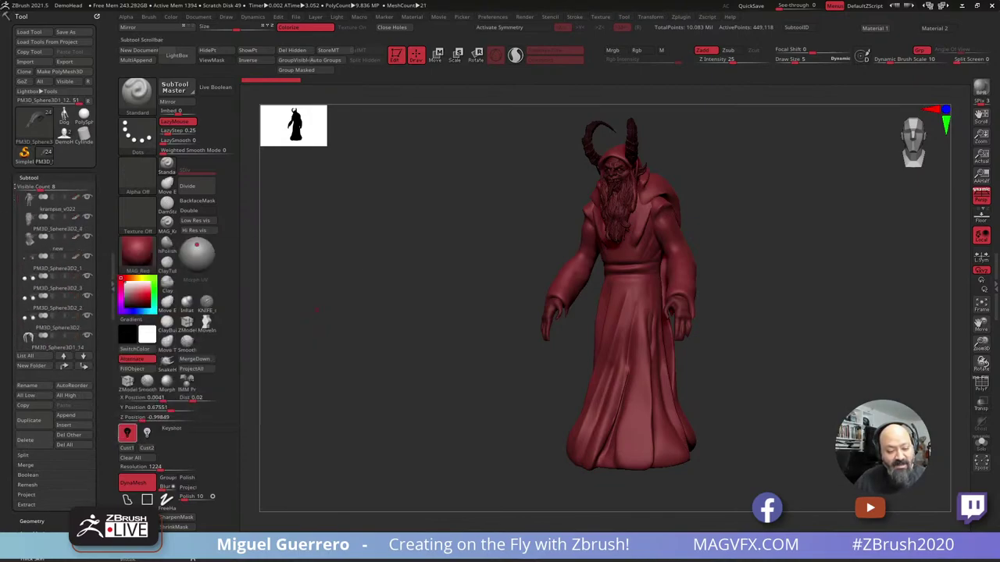
pyautogui.click(47, 205)
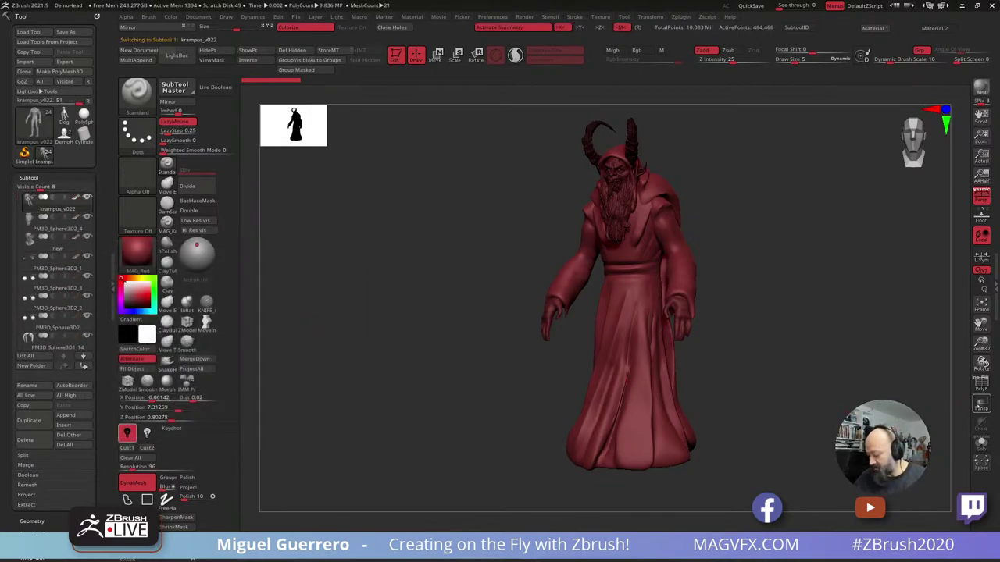
pyautogui.click(978, 406)
pyautogui.keyDown('shift'); pyautogui.moveTo(955, 422); pyautogui.dragTo(938, 422); pyautogui.keyUp('shift')
pyautogui.click(980, 423)
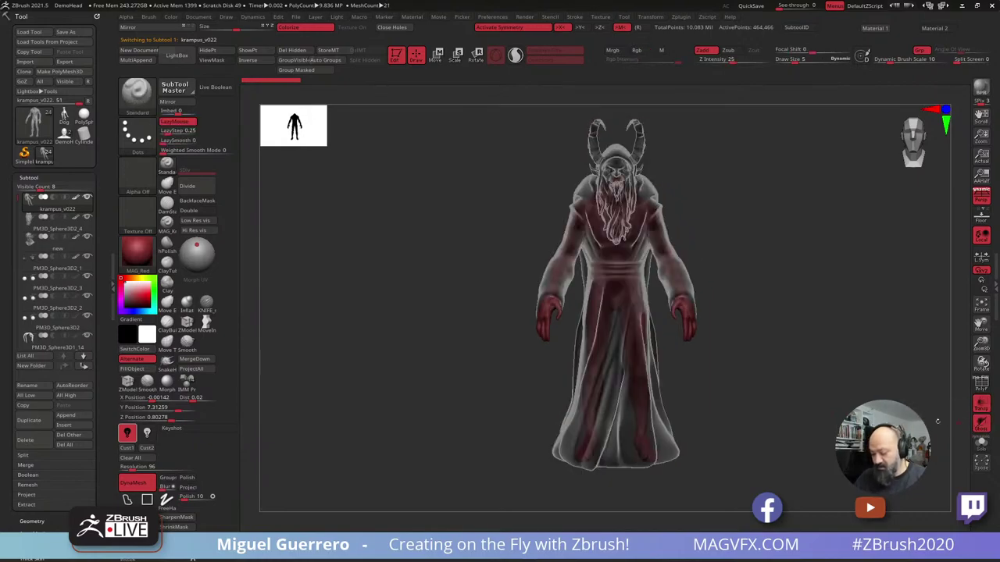
pyautogui.moveTo(937, 422)
pyautogui.mouseDown(button='right')
pyautogui.moveTo(833, 401)
pyautogui.moveTo(833, 437)
pyautogui.mouseUp(button='right')
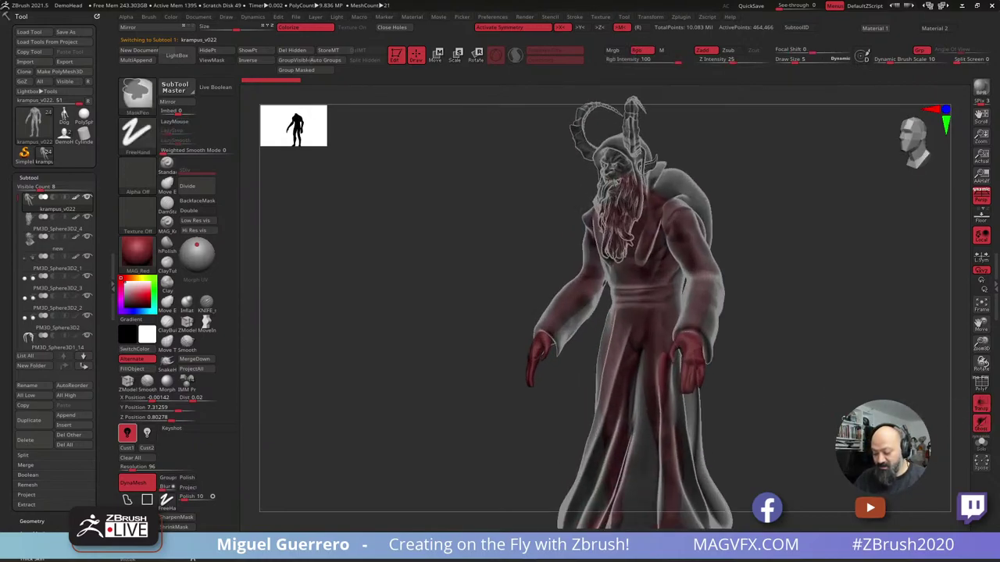
pyautogui.moveTo(398, 398); pyautogui.dragTo(490, 396, button='right')
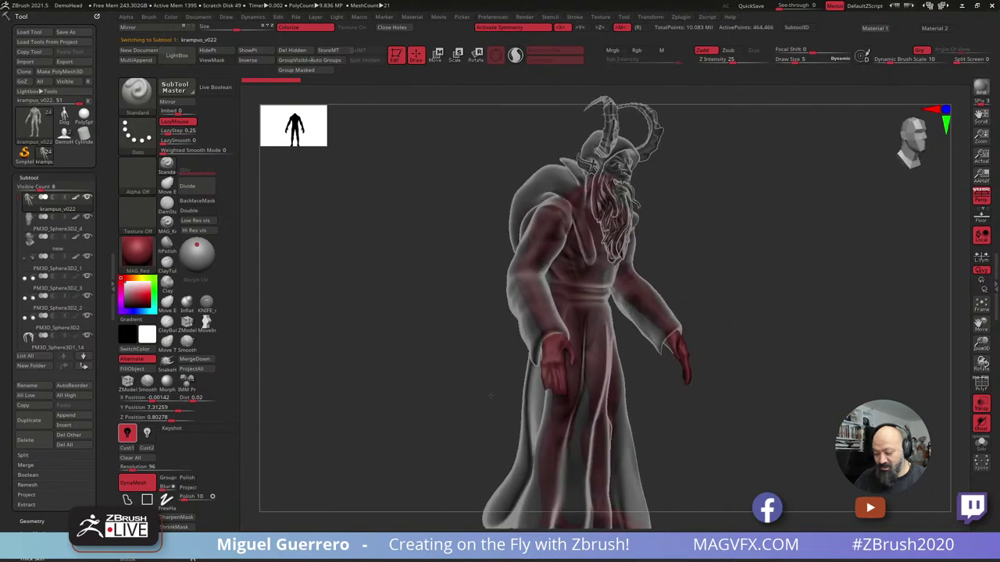
pyautogui.moveTo(490, 395); pyautogui.dragTo(386, 360)
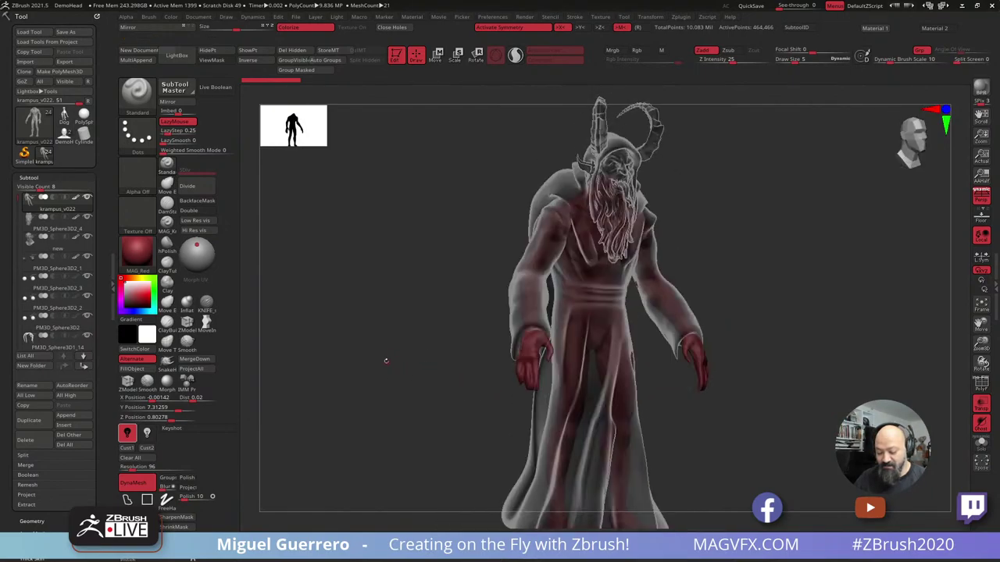
# Turn off ghosting, inspect the body through the plain transparent robe, and turn transparency off.
pyautogui.click(981, 421)
pyautogui.moveTo(830, 409); pyautogui.dragTo(749, 388)
pyautogui.moveTo(454, 358); pyautogui.dragTo(443, 353)
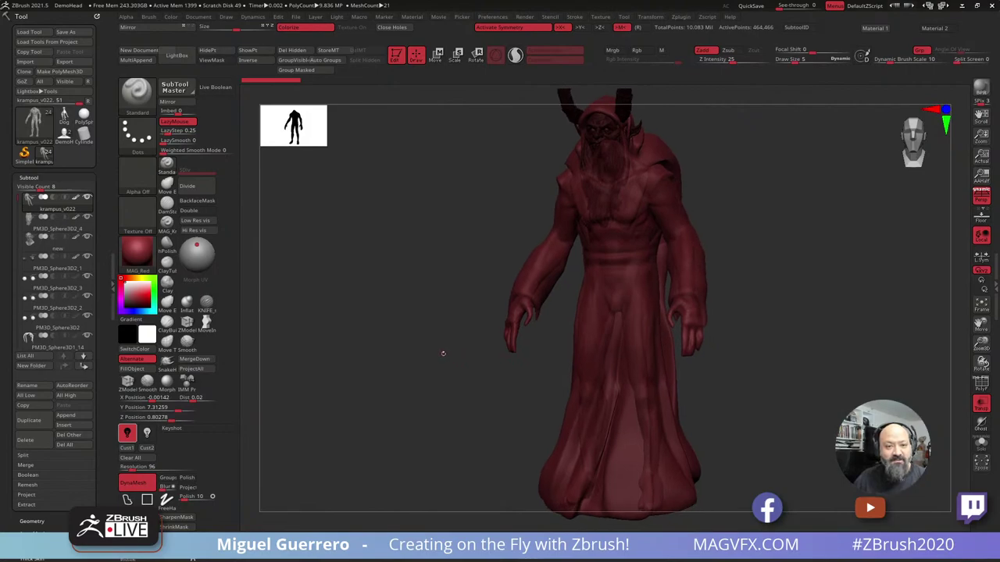
pyautogui.click(982, 405)
pyautogui.moveTo(256, 290); pyautogui.dragTo(295, 303)
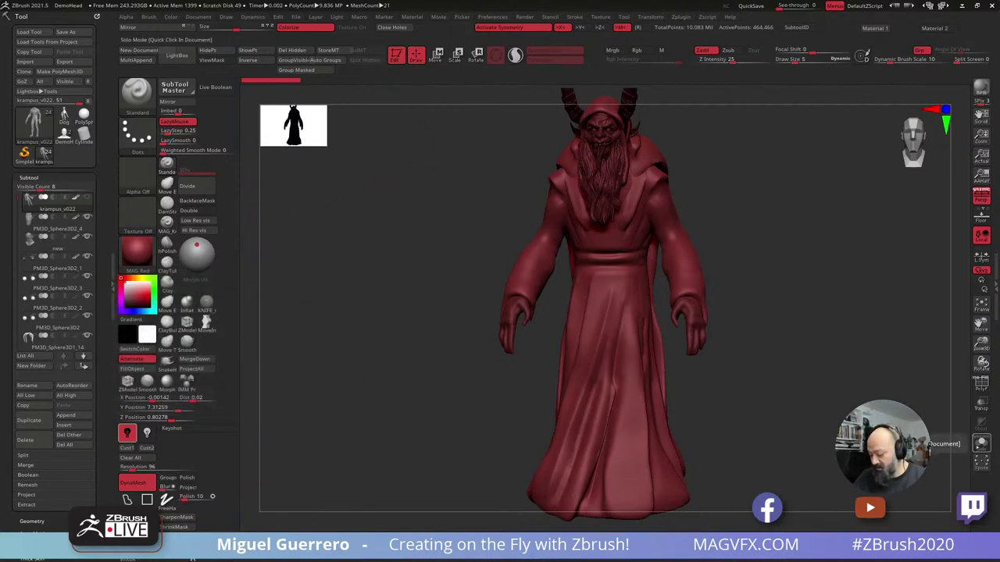
# Toggle Solo mode on the krampus_v022 body to view it in isolation.
pyautogui.click(981, 442)
pyautogui.moveTo(910, 414); pyautogui.dragTo(875, 418)
pyautogui.click(980, 443)
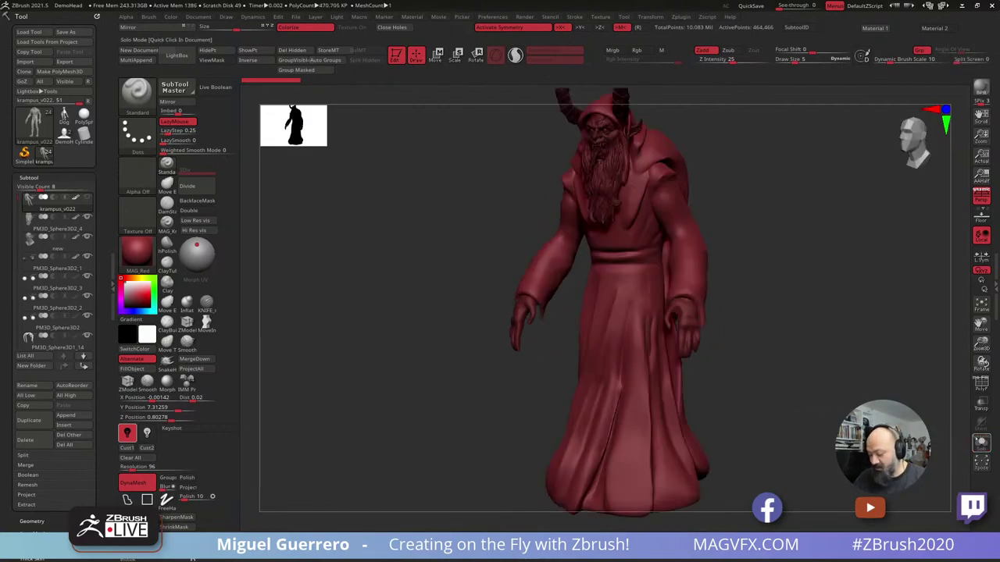
# Make the robe the active subtool and choose the Move brush for reshaping it.
pyautogui.moveTo(413, 351); pyautogui.dragTo(589, 328)
pyautogui.keyDown('alt'); pyautogui.click(589, 313); pyautogui.keyUp('alt')
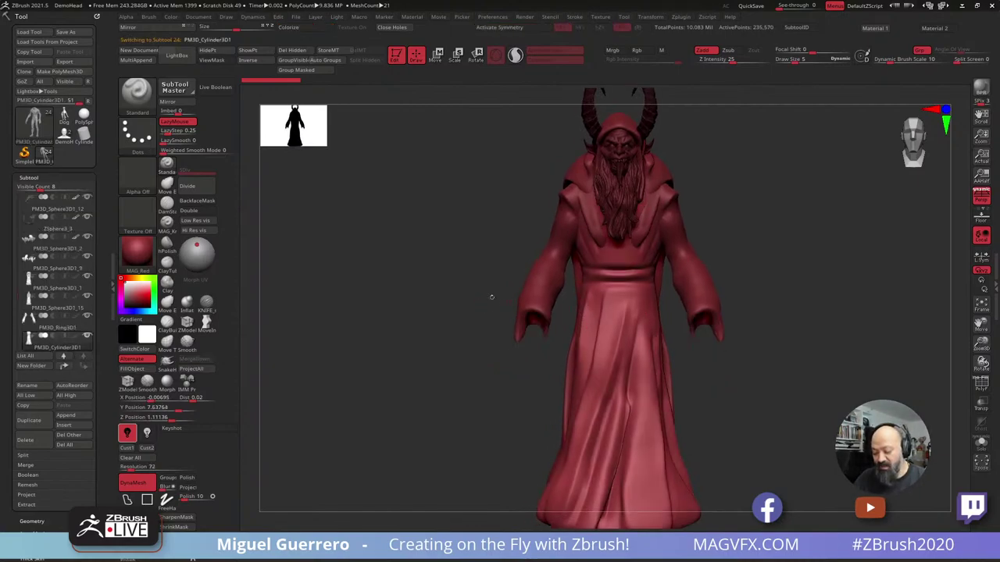
pyautogui.click(167, 187)
pyautogui.press('b')
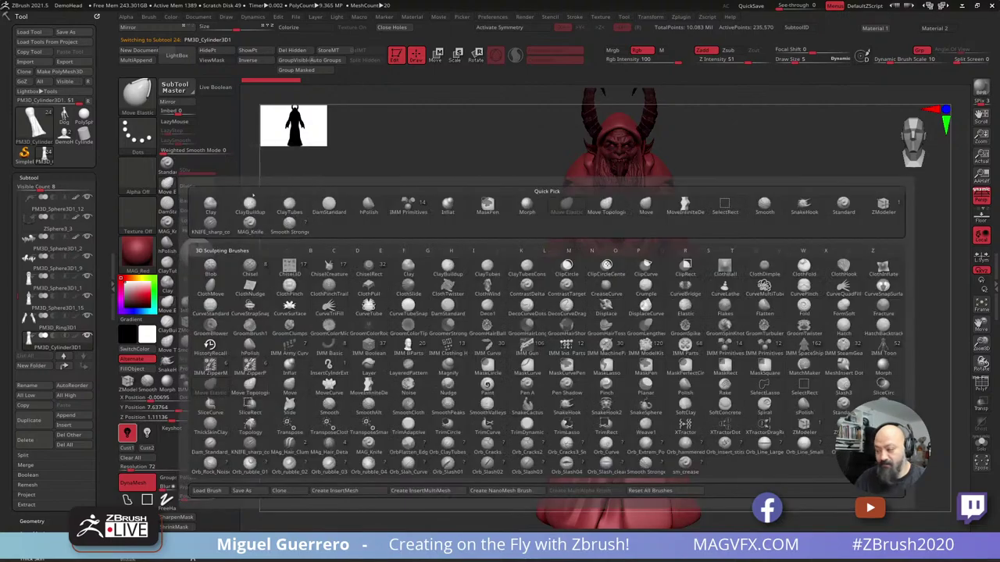
pyautogui.press('m')
pyautogui.press('v')
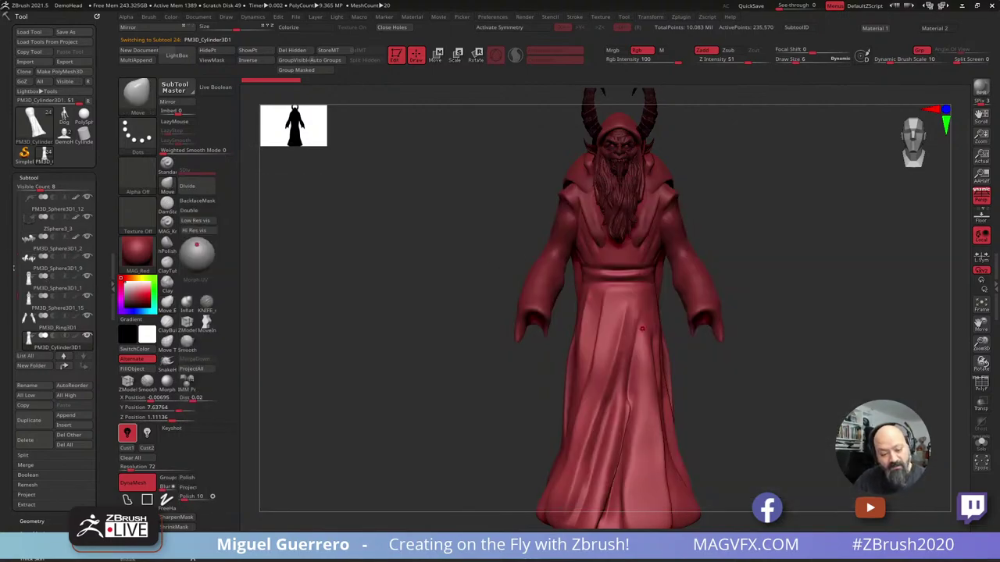
# Make the krampus_v022 body subtool visible and activate symmetry for sculpting the robe.
pyautogui.moveTo(15, 295); pyautogui.dragTo(15, 193)
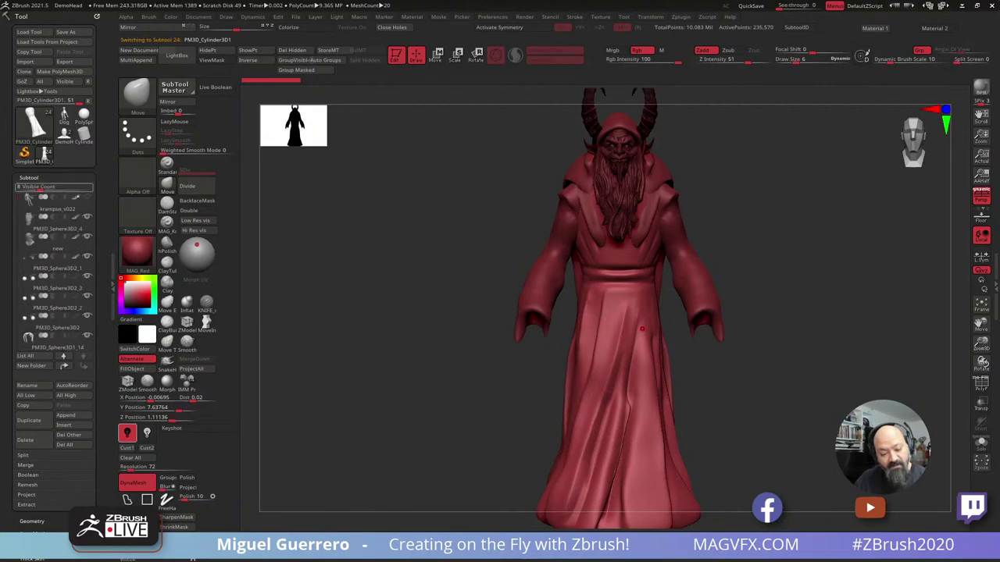
pyautogui.click(89, 196)
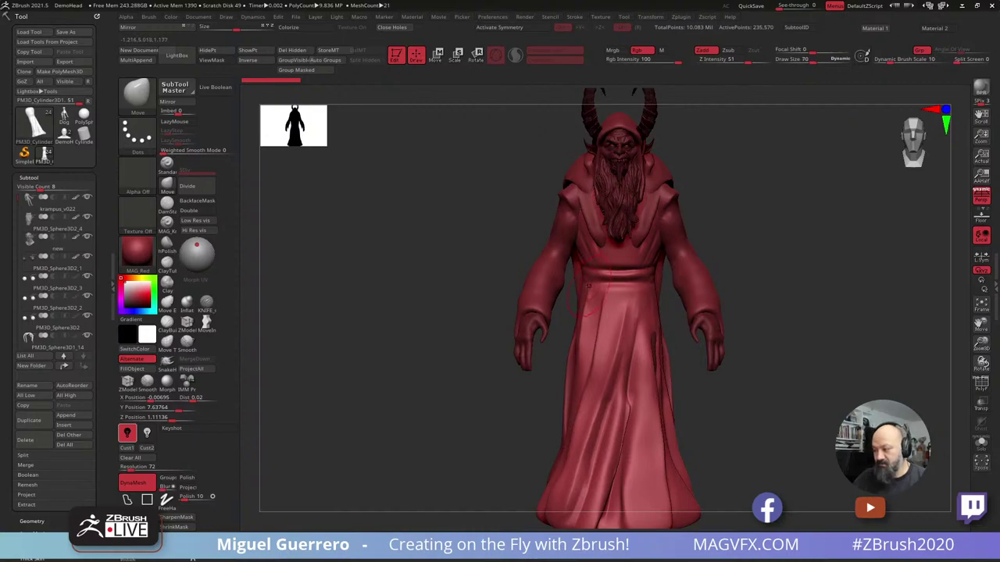
pyautogui.press('x')
# Reshape the sides of the robe's torso and waist symmetrically with the Move brush at draw size 82.
pyautogui.moveTo(586, 279); pyautogui.dragTo(590, 275)
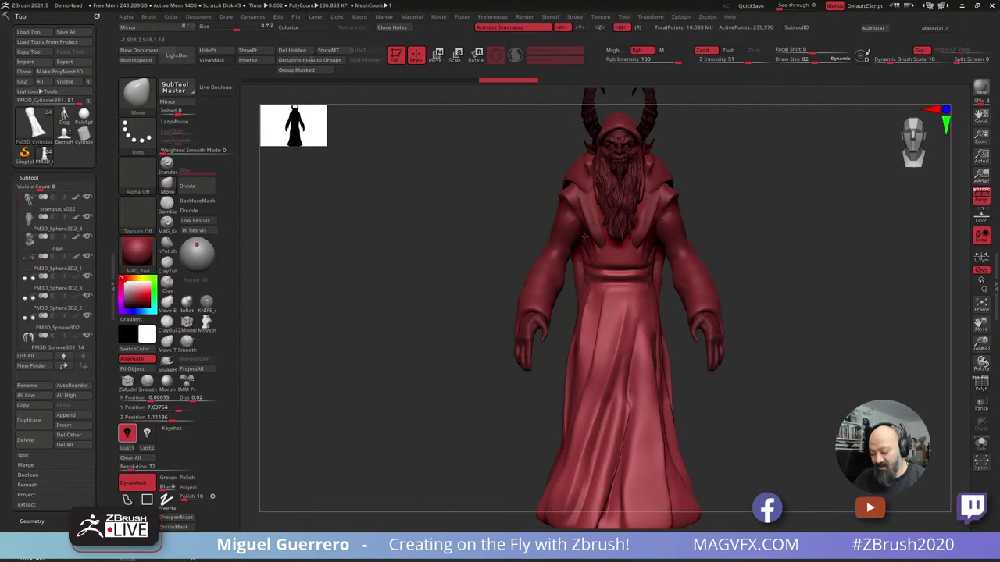
pyautogui.moveTo(468, 239); pyautogui.dragTo(394, 239)
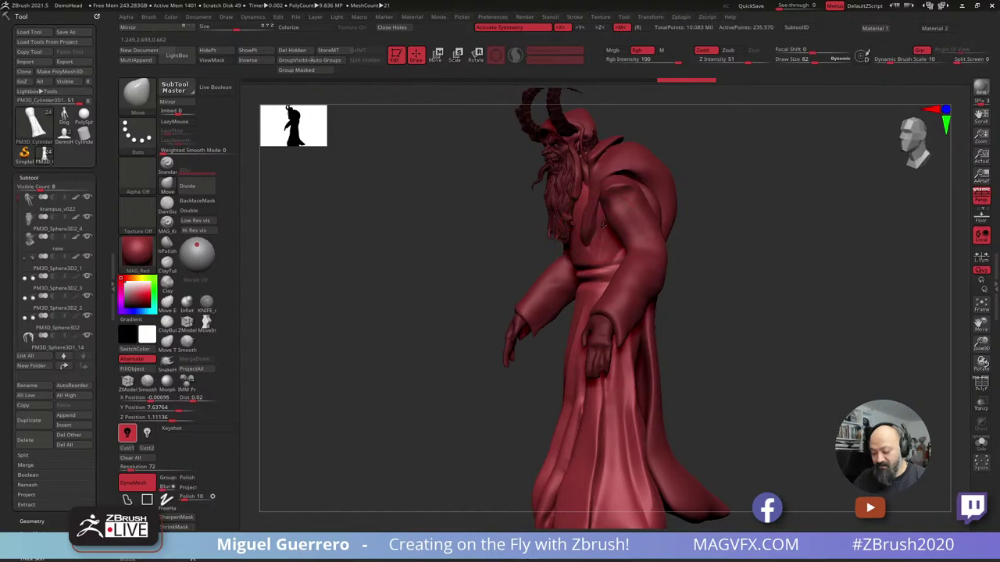
pyautogui.moveTo(593, 233); pyautogui.dragTo(598, 244, button='right')
pyautogui.moveTo(601, 259); pyautogui.dragTo(603, 265)
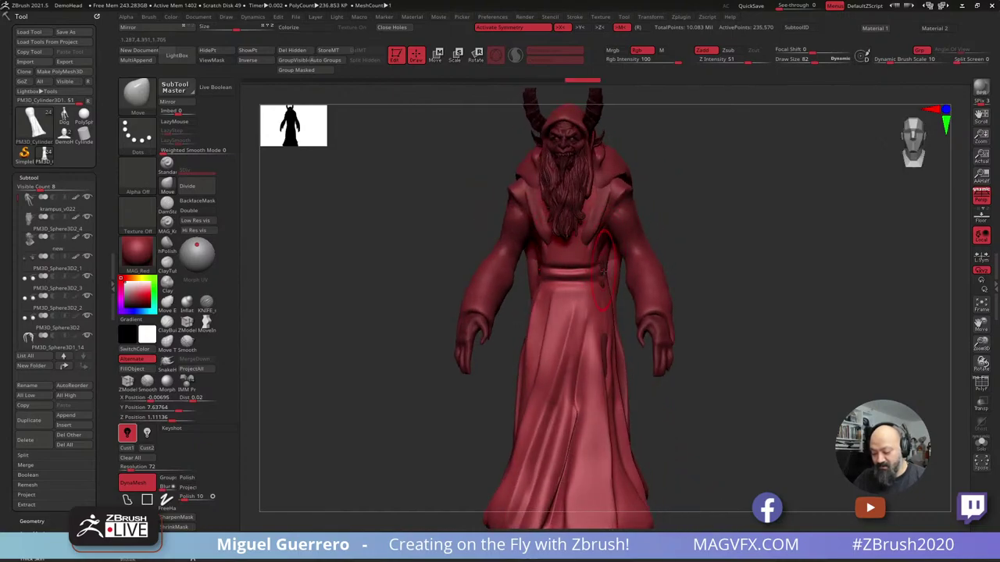
pyautogui.moveTo(601, 270)
pyautogui.mouseDown(button='right')
pyautogui.moveTo(561, 275)
pyautogui.moveTo(591, 275)
pyautogui.mouseUp(button='right')
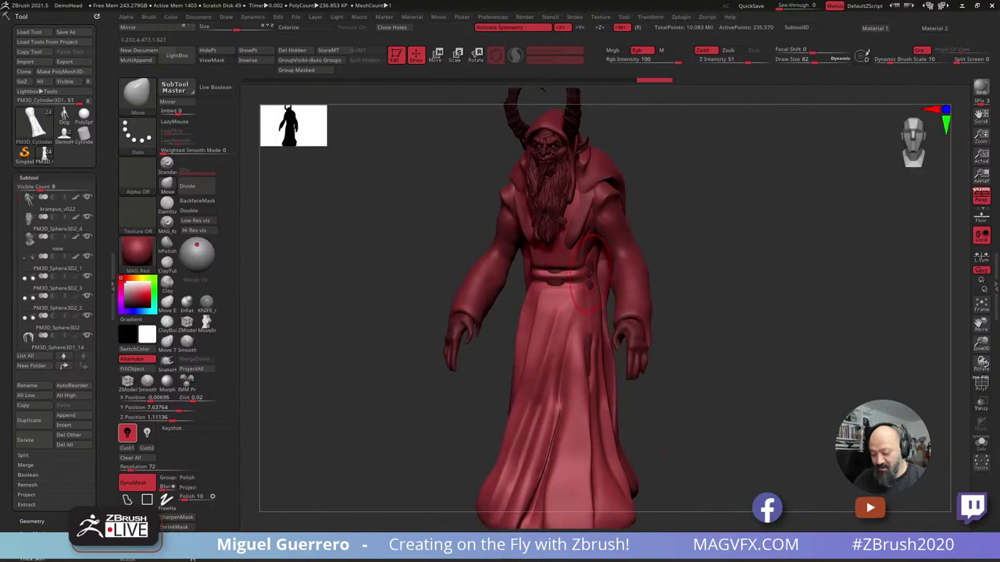
# Reshape the robe's skirt around the hips symmetrically with the Move brush at draw size 82.
pyautogui.moveTo(414, 245); pyautogui.dragTo(386, 252, button='right')
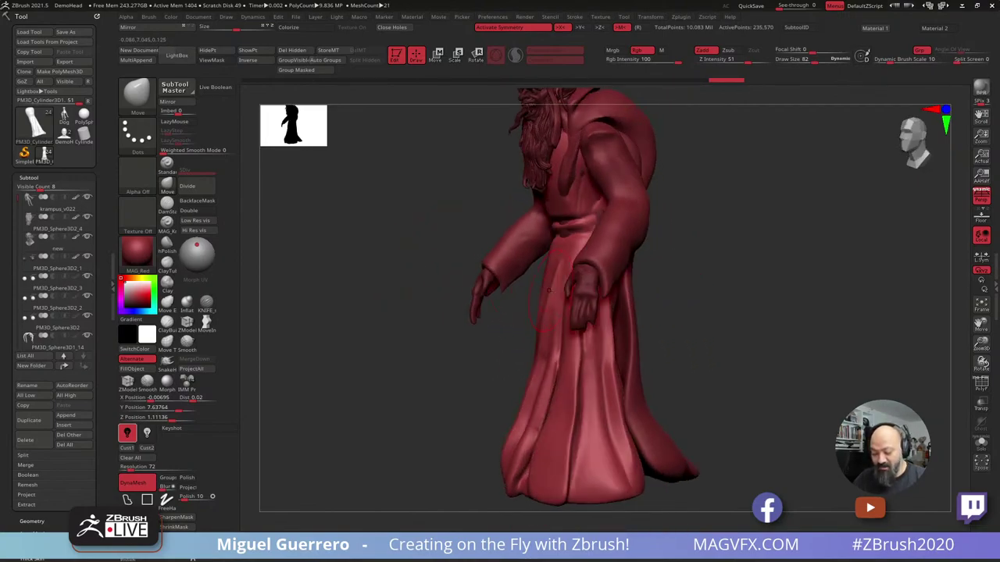
pyautogui.moveTo(469, 290); pyautogui.dragTo(546, 320, button='right')
pyautogui.moveTo(469, 312); pyautogui.dragTo(571, 258, button='right')
pyautogui.moveTo(475, 302); pyautogui.dragTo(451, 296, button='right')
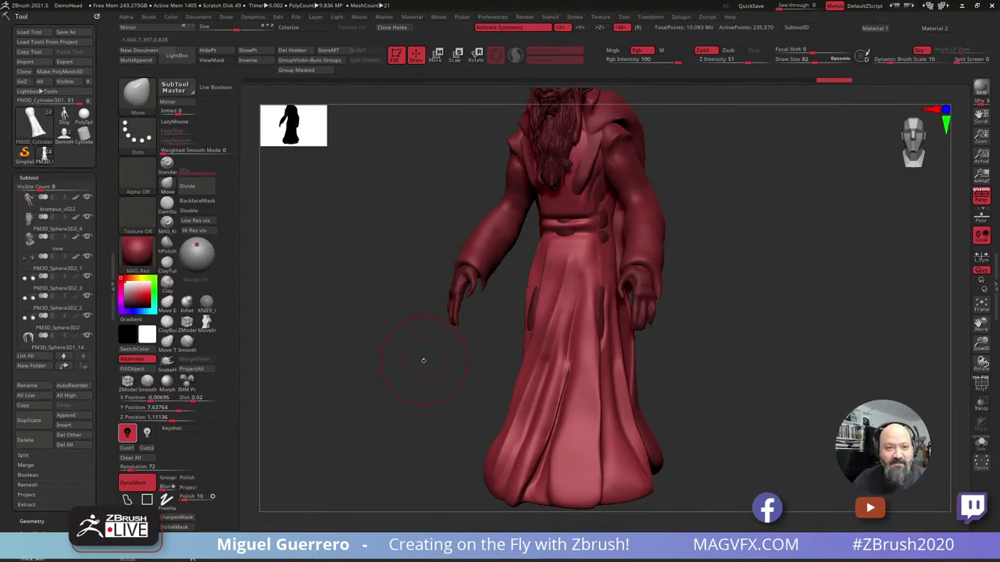
# Try reshaping the sides of the robe's skirt with the Move brush at draw size 96, and undo the strokes.
pyautogui.moveTo(422, 360)
pyautogui.mouseDown()
pyautogui.moveTo(464, 339)
pyautogui.moveTo(522, 336)
pyautogui.mouseUp()
pyautogui.moveTo(524, 301); pyautogui.dragTo(530, 300)
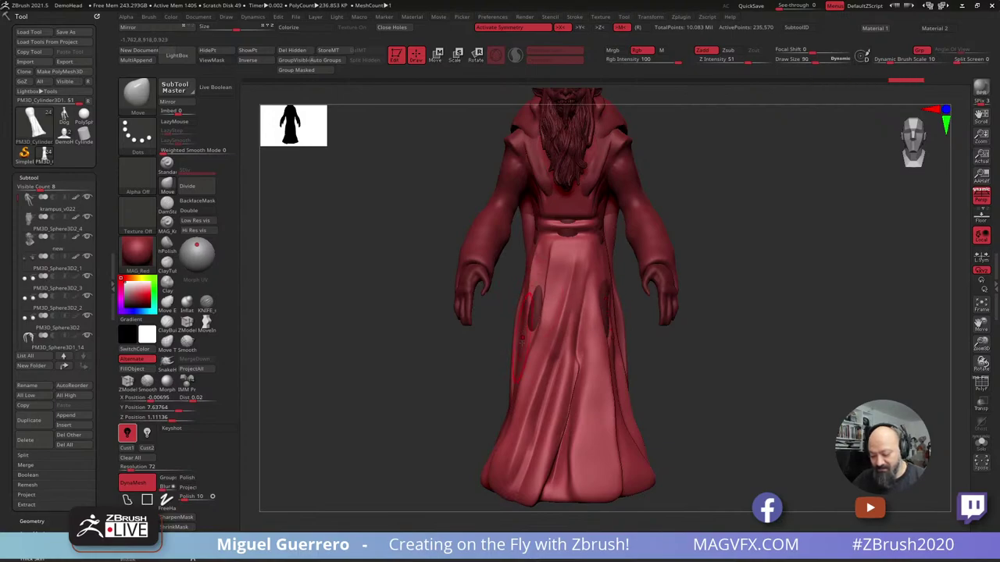
pyautogui.hotkey('ctrl', 'z')
pyautogui.hotkey('ctrl', 'z')
pyautogui.hotkey('ctrl', 'z')
pyautogui.hotkey('ctrl', 'z')
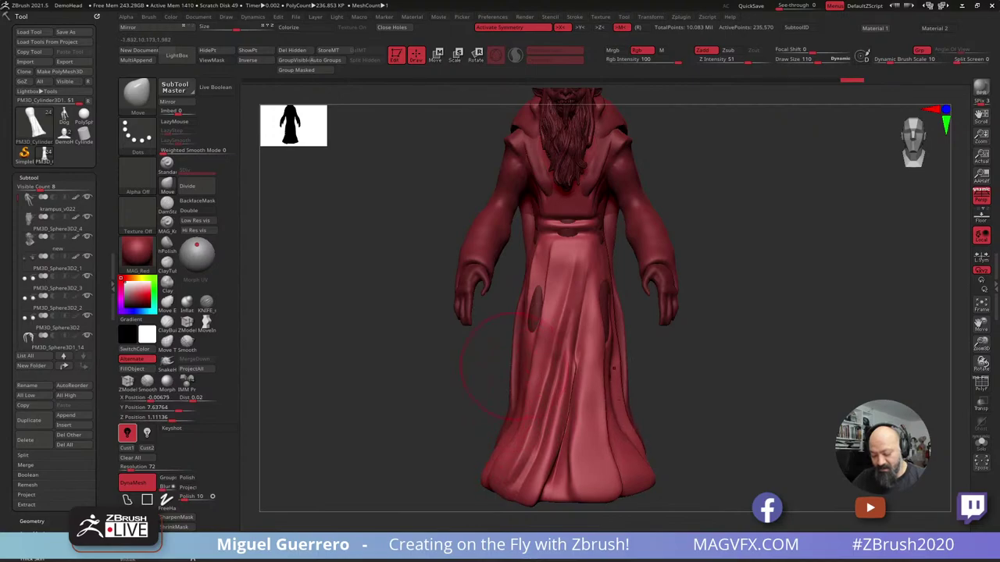
# Adjust the side of the robe's skirt at draw size 110 and make the PM3D_Sphere3D1_1 robe layer the active subtool.
pyautogui.keyDown('alt'); pyautogui.click(513, 358); pyautogui.keyUp('alt')
pyautogui.moveTo(514, 358)
pyautogui.mouseDown()
pyautogui.moveTo(527, 315)
pyautogui.moveTo(519, 386)
pyautogui.moveTo(525, 319)
pyautogui.mouseUp()
pyautogui.keyDown('alt'); pyautogui.click(514, 363); pyautogui.keyUp('alt')
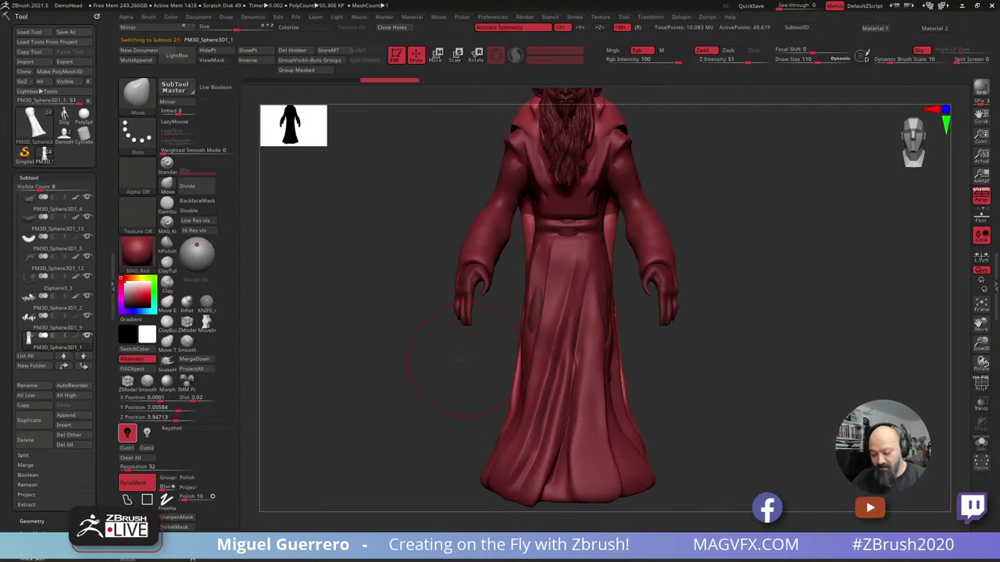
# Make the beard PM3D_Sphere3D2_4 the active subtool and toggle Solo mode to view it in isolation.
pyautogui.moveTo(461, 360)
pyautogui.mouseDown()
pyautogui.moveTo(427, 359)
pyautogui.moveTo(472, 350)
pyautogui.moveTo(414, 343)
pyautogui.mouseUp()
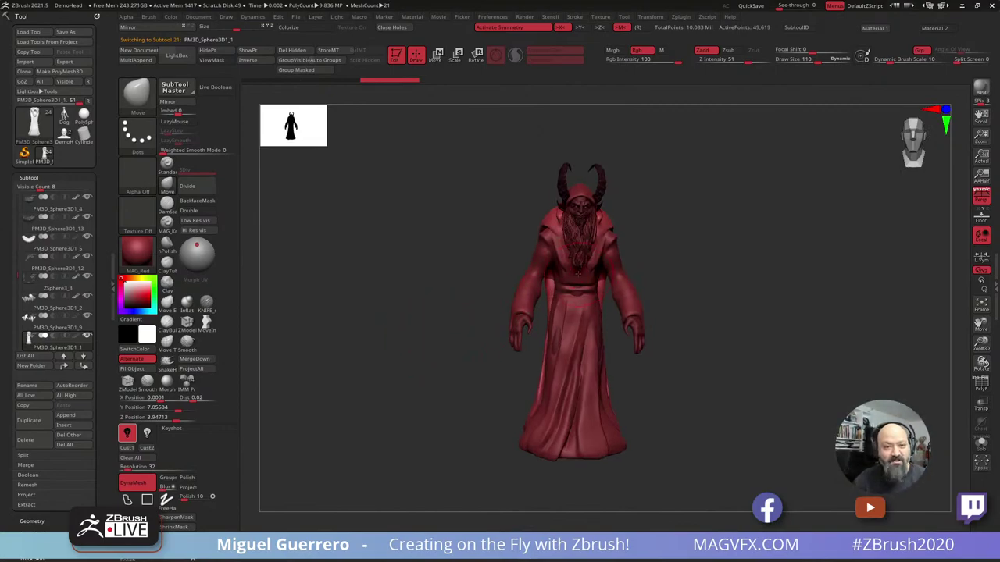
pyautogui.moveTo(426, 325)
pyautogui.mouseDown(button='right')
pyautogui.moveTo(414, 326)
pyautogui.moveTo(426, 317)
pyautogui.moveTo(437, 328)
pyautogui.moveTo(396, 293)
pyautogui.moveTo(431, 346)
pyautogui.mouseUp(button='right')
pyautogui.moveTo(430, 346)
pyautogui.mouseDown()
pyautogui.moveTo(434, 312)
pyautogui.moveTo(420, 301)
pyautogui.moveTo(451, 301)
pyautogui.mouseUp()
pyautogui.moveTo(453, 302)
pyautogui.mouseDown(button='right')
pyautogui.moveTo(484, 290)
pyautogui.moveTo(413, 317)
pyautogui.moveTo(414, 306)
pyautogui.moveTo(427, 377)
pyautogui.mouseUp(button='right')
pyautogui.moveTo(426, 376)
pyautogui.mouseDown()
pyautogui.moveTo(415, 331)
pyautogui.moveTo(374, 340)
pyautogui.moveTo(410, 326)
pyautogui.mouseUp()
pyautogui.moveTo(448, 217)
pyautogui.keyDown('alt'); pyautogui.mouseDown(button='right')
pyautogui.moveTo(423, 294)
pyautogui.moveTo(417, 286)
pyautogui.moveTo(450, 300)
pyautogui.moveTo(465, 378)
pyautogui.moveTo(477, 367)
pyautogui.mouseUp(button='right'); pyautogui.keyUp('alt')
pyautogui.moveTo(452, 276); pyautogui.dragTo(444, 275, button='right')
pyautogui.keyDown('alt'); pyautogui.click(613, 344); pyautogui.keyUp('alt')
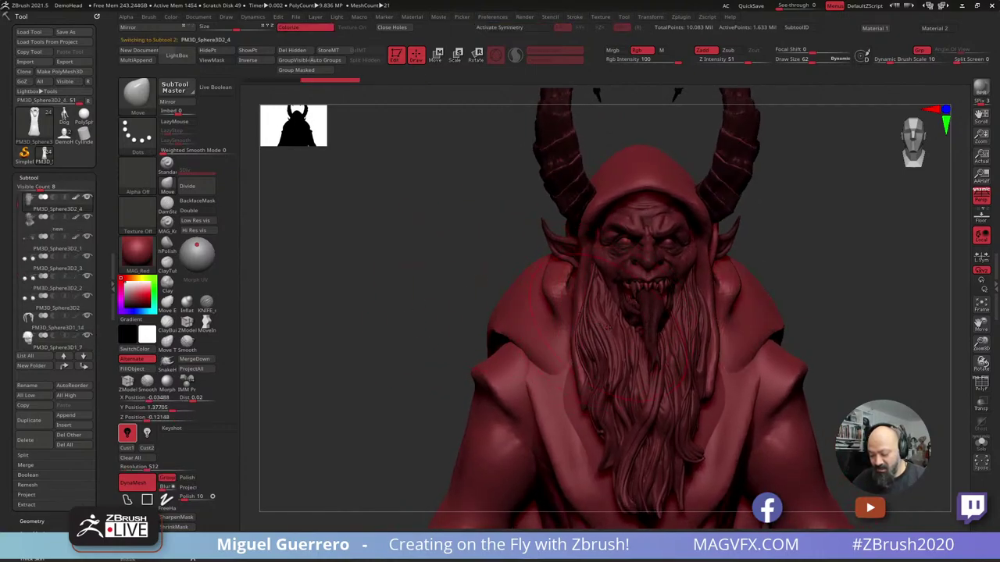
pyautogui.moveTo(424, 258); pyautogui.dragTo(469, 257)
pyautogui.click(981, 444)
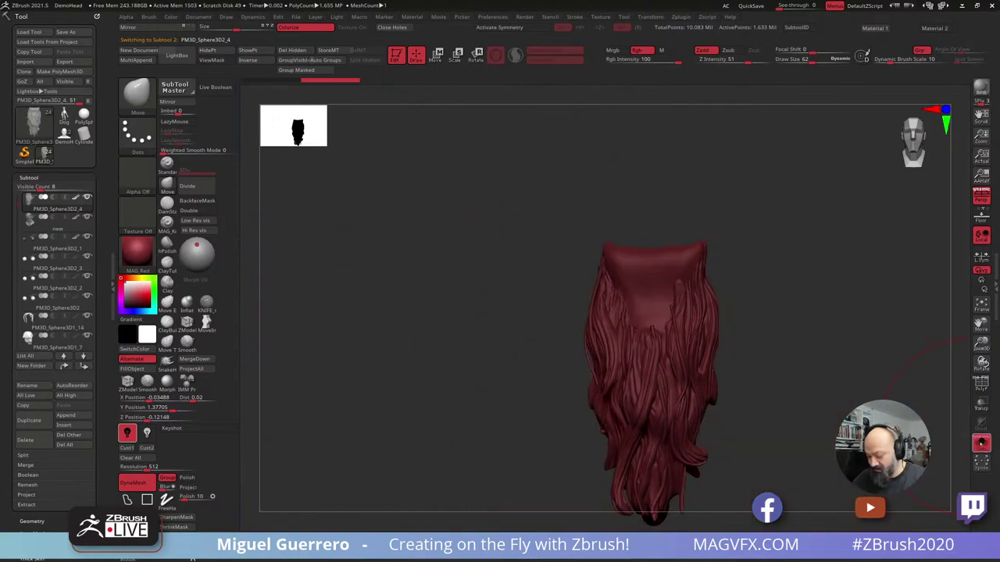
pyautogui.click(980, 444)
# Activate symmetry and adjust the beard's fit along the cheeks and jaw with the Move brush, starting at draw size 46.
pyautogui.moveTo(516, 295); pyautogui.dragTo(590, 302)
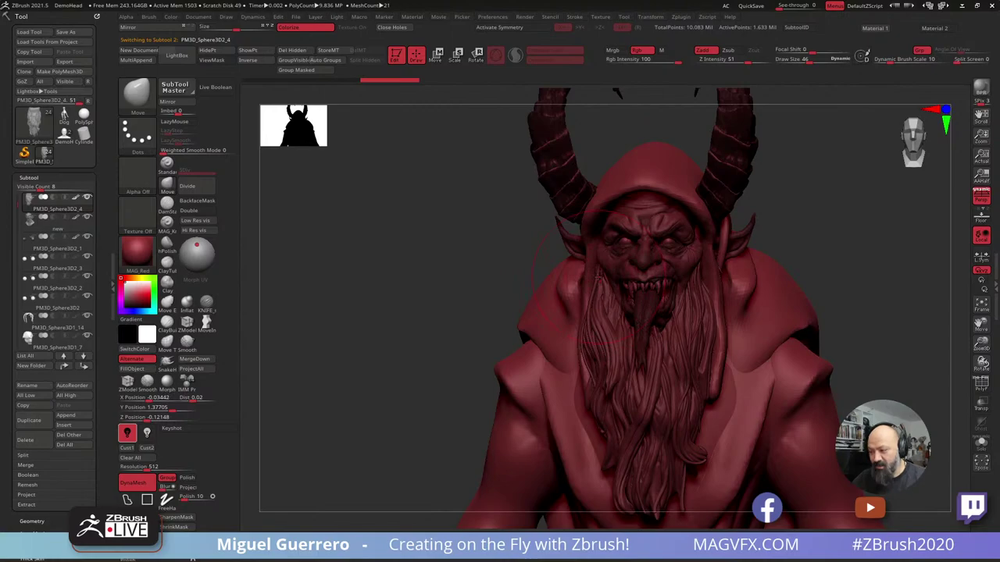
pyautogui.press('x')
pyautogui.moveTo(610, 291); pyautogui.dragTo(609, 295)
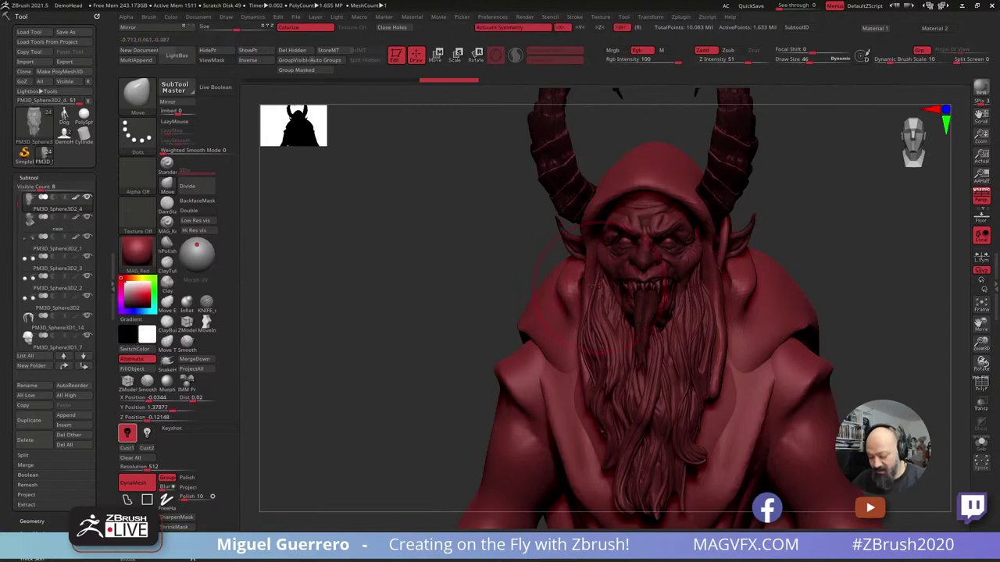
pyautogui.moveTo(500, 288); pyautogui.dragTo(438, 288)
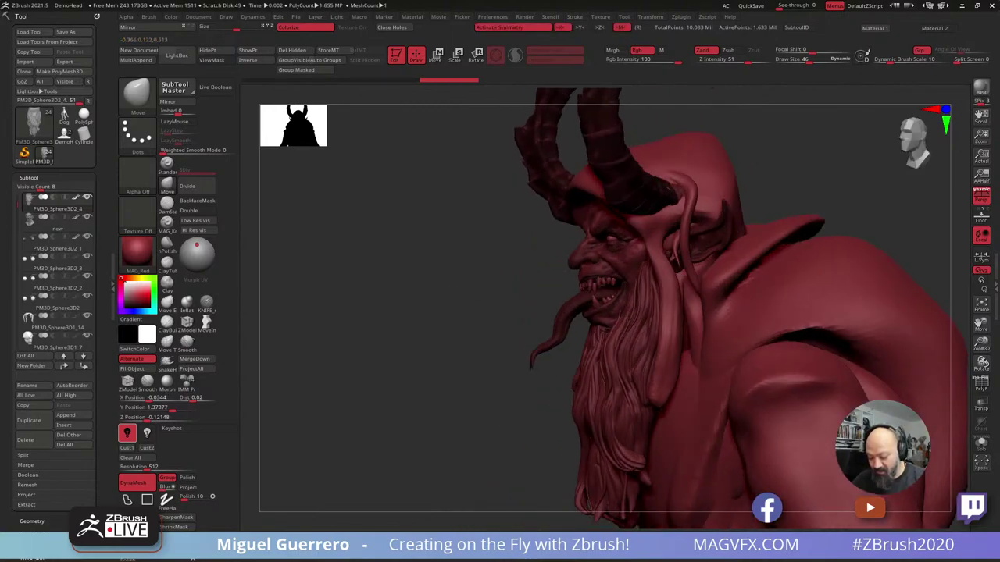
pyautogui.moveTo(624, 321); pyautogui.dragTo(613, 337)
pyautogui.moveTo(473, 329); pyautogui.dragTo(582, 342)
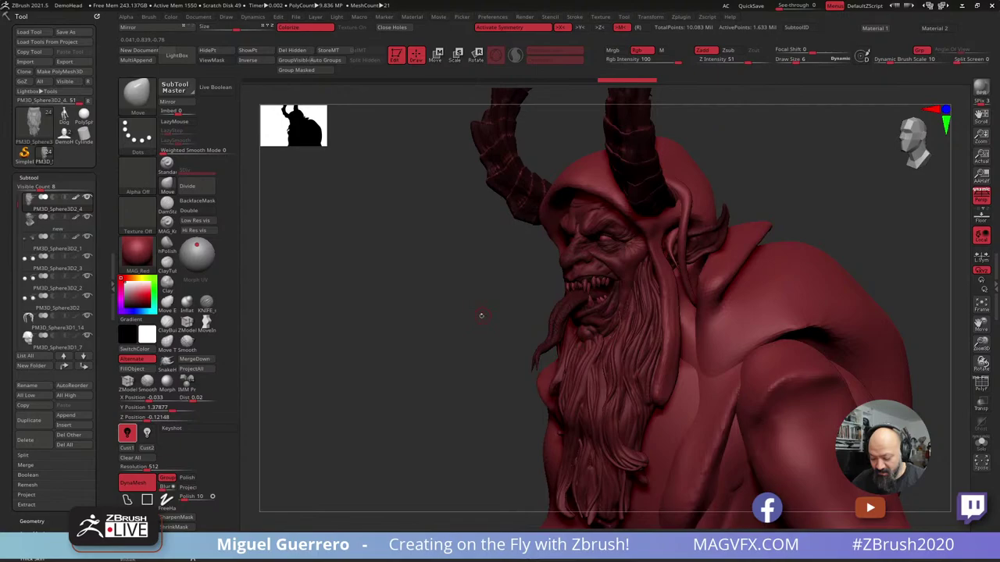
# Make the head subtool "new" active, check it in Solo mode, and turn off Colorize for it.
pyautogui.moveTo(480, 314); pyautogui.dragTo(538, 315)
pyautogui.keyDown('ctrl'); pyautogui.moveTo(538, 315); pyautogui.dragTo(570, 318, button='right'); pyautogui.keyUp('ctrl')
pyautogui.keyDown('alt'); pyautogui.click(577, 324); pyautogui.keyUp('alt')
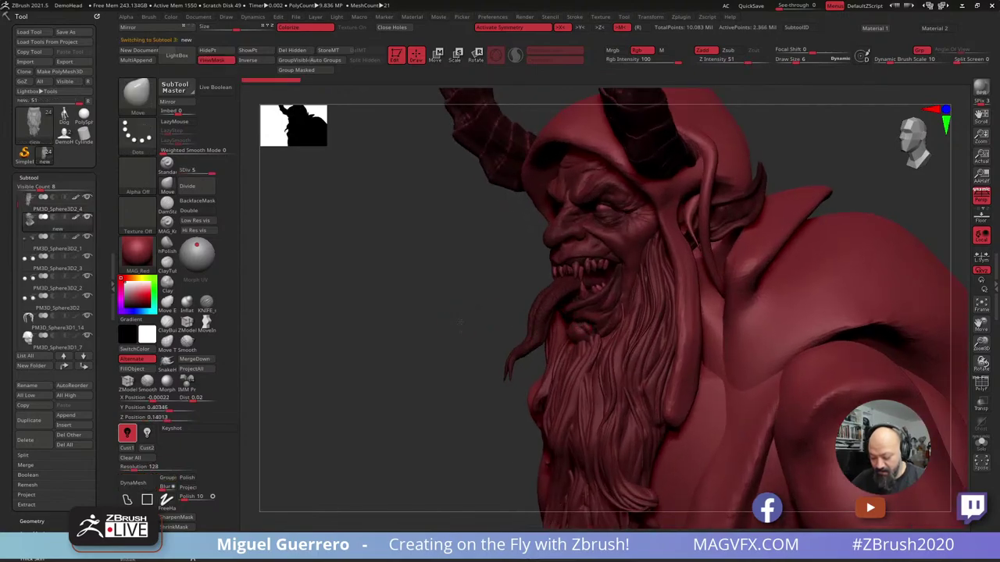
pyautogui.moveTo(462, 324); pyautogui.dragTo(459, 212)
pyautogui.click(981, 442)
pyautogui.click(980, 442)
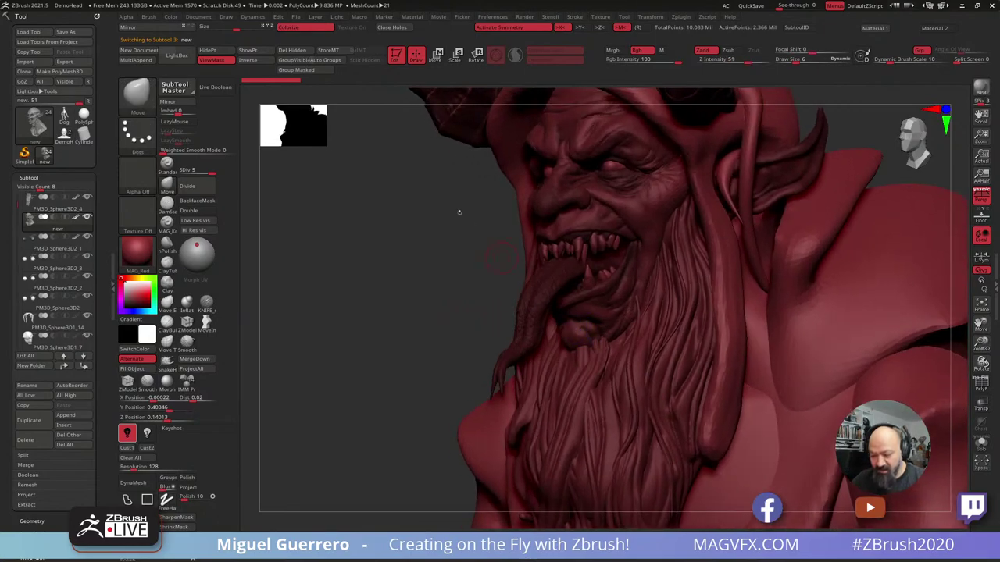
pyautogui.click(305, 28)
# Smooth the head's chin and the wrinkled cheek area with the Smooth brush at draw size 6.
pyautogui.moveTo(383, 269); pyautogui.dragTo(422, 276)
pyautogui.keyDown('shift'); pyautogui.moveTo(578, 333); pyautogui.dragTo(586, 337); pyautogui.keyUp('shift')
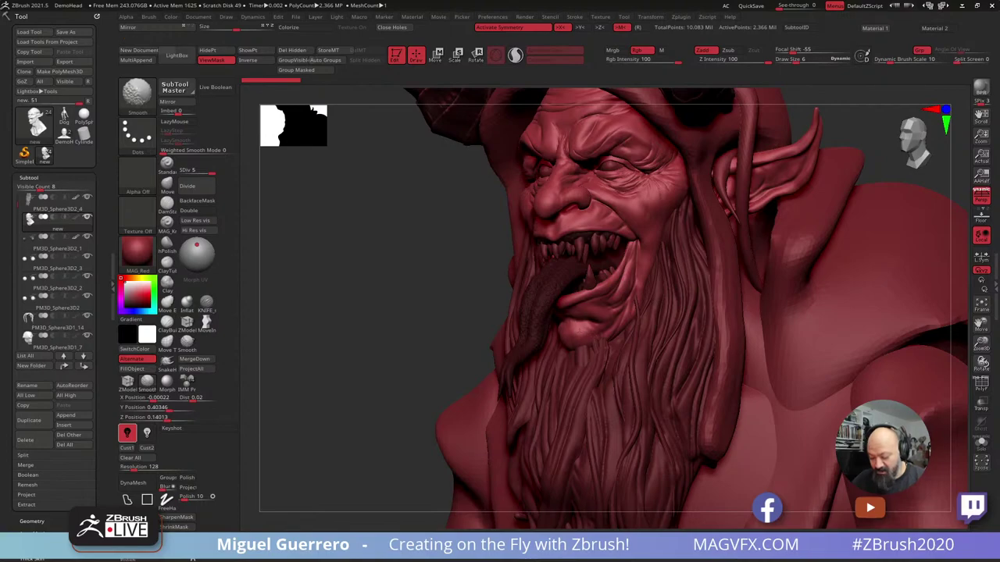
pyautogui.keyDown('shift'); pyautogui.moveTo(579, 329); pyautogui.dragTo(583, 336); pyautogui.keyUp('shift')
pyautogui.moveTo(582, 336); pyautogui.dragTo(566, 344, button='right')
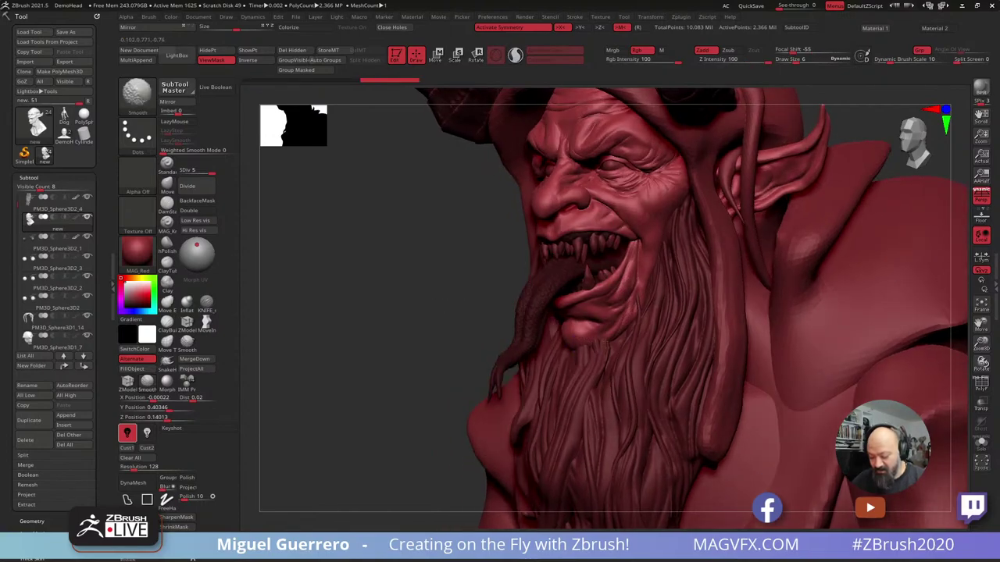
pyautogui.moveTo(585, 324); pyautogui.dragTo(530, 297)
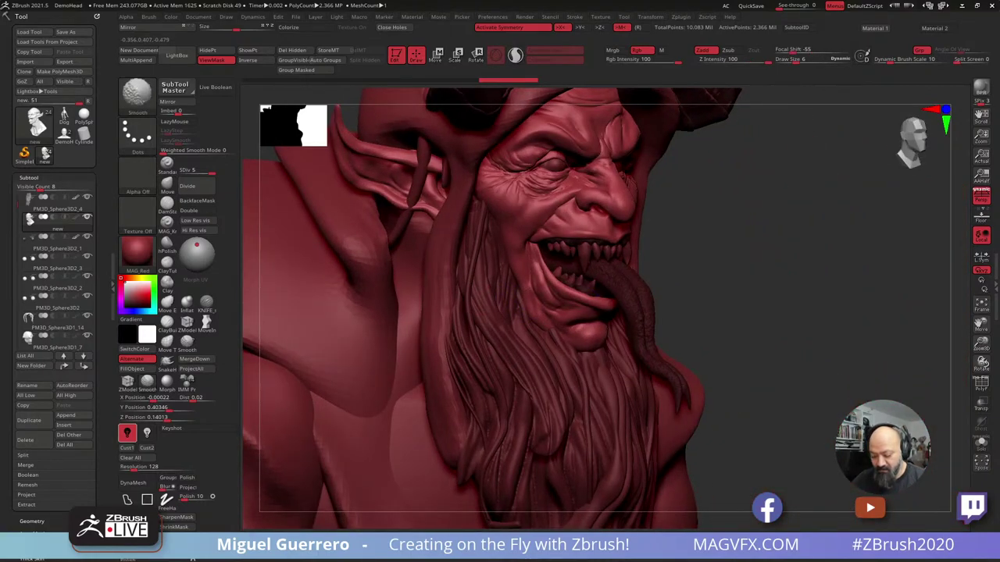
pyautogui.keyDown('shift'); pyautogui.moveTo(503, 225); pyautogui.dragTo(517, 236); pyautogui.keyUp('shift')
pyautogui.moveTo(738, 287)
pyautogui.keyDown('alt'); pyautogui.mouseDown()
pyautogui.moveTo(767, 316)
pyautogui.moveTo(695, 290)
pyautogui.mouseUp(); pyautogui.keyUp('alt')
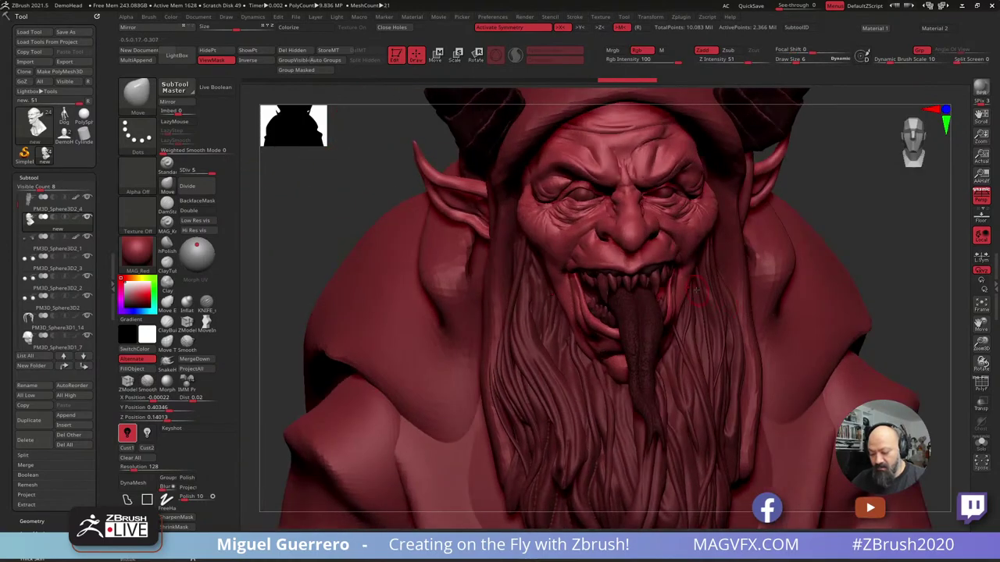
# Pull the head's nose into a longer, drooping shape with the Move brush at draw size 8.
pyautogui.click(168, 185)
pyautogui.click(332, 209)
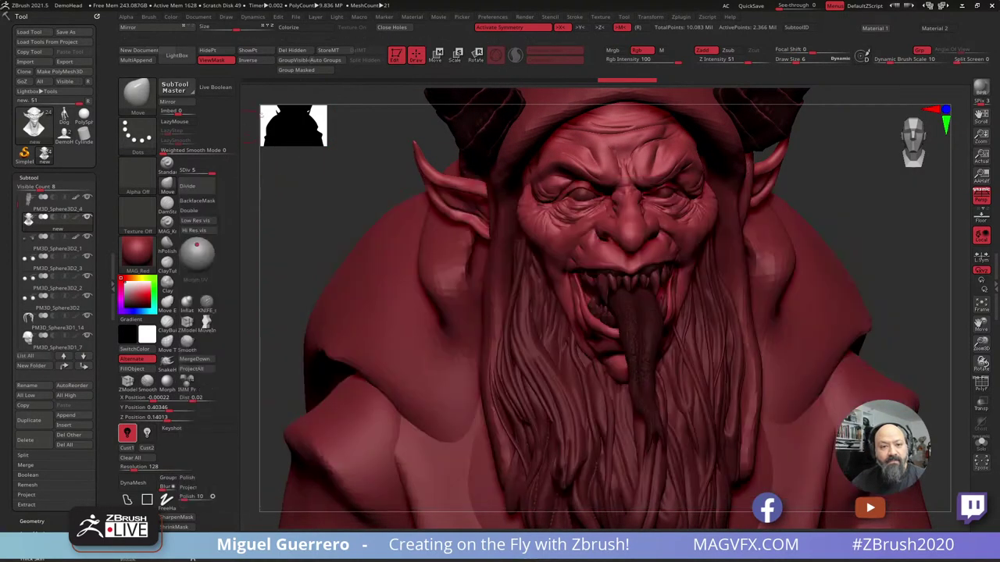
pyautogui.moveTo(341, 232)
pyautogui.keyDown('alt'); pyautogui.mouseDown()
pyautogui.moveTo(371, 229)
pyautogui.moveTo(335, 216)
pyautogui.mouseUp(); pyautogui.keyUp('alt')
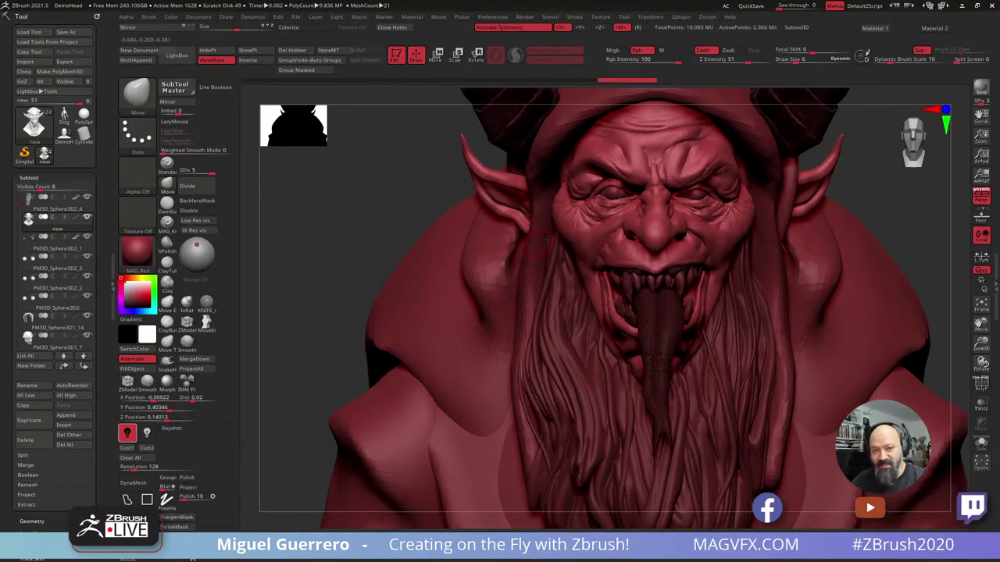
pyautogui.press(']')
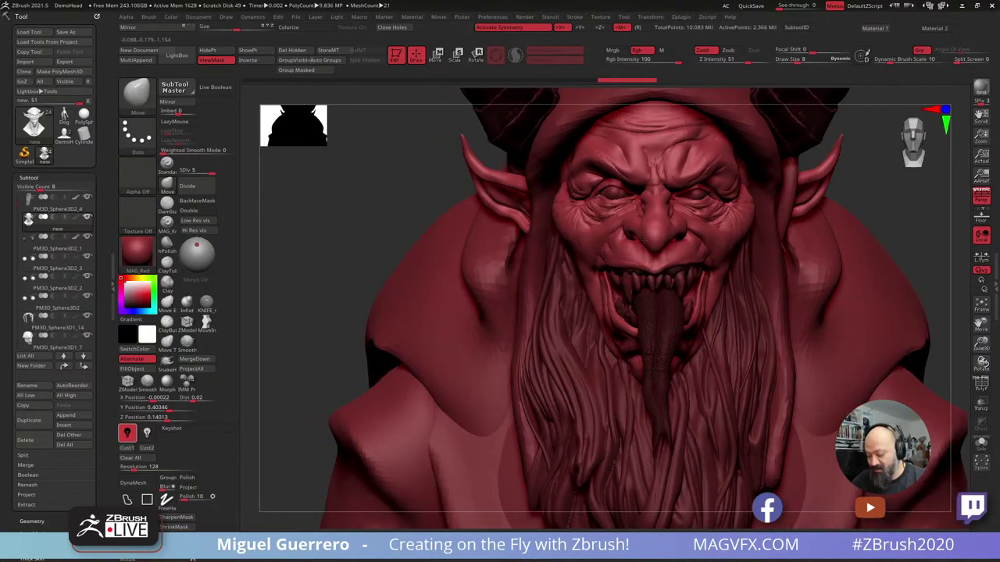
pyautogui.moveTo(413, 219)
pyautogui.mouseDown()
pyautogui.moveTo(579, 230)
pyautogui.moveTo(658, 256)
pyautogui.moveTo(647, 235)
pyautogui.mouseUp()
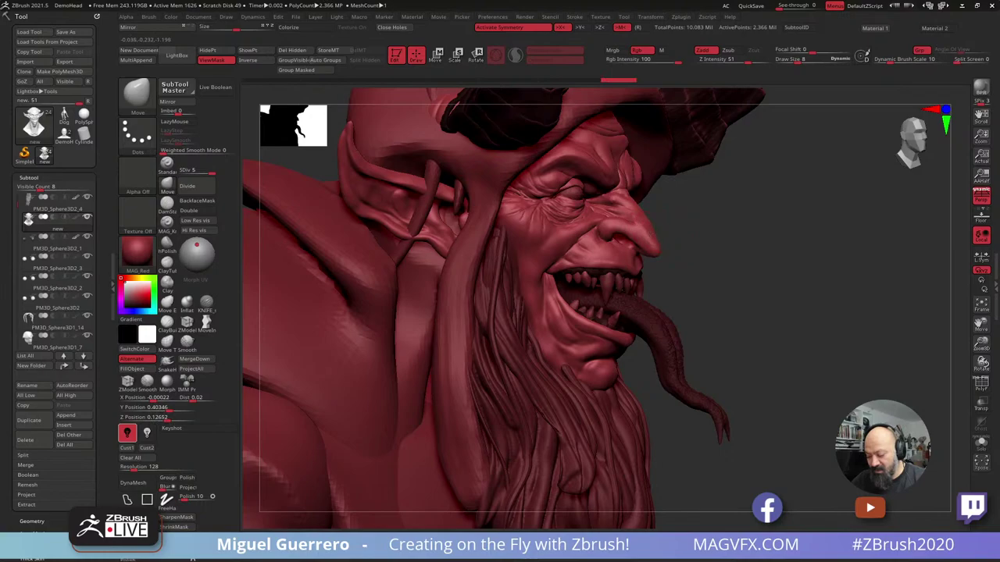
# Refine the nose tip and its underside in profile with the Move brush at draw size 8.
pyautogui.hotkey('ctrl', 'shift', 'z')
pyautogui.hotkey('ctrl', 'shift', 'z')
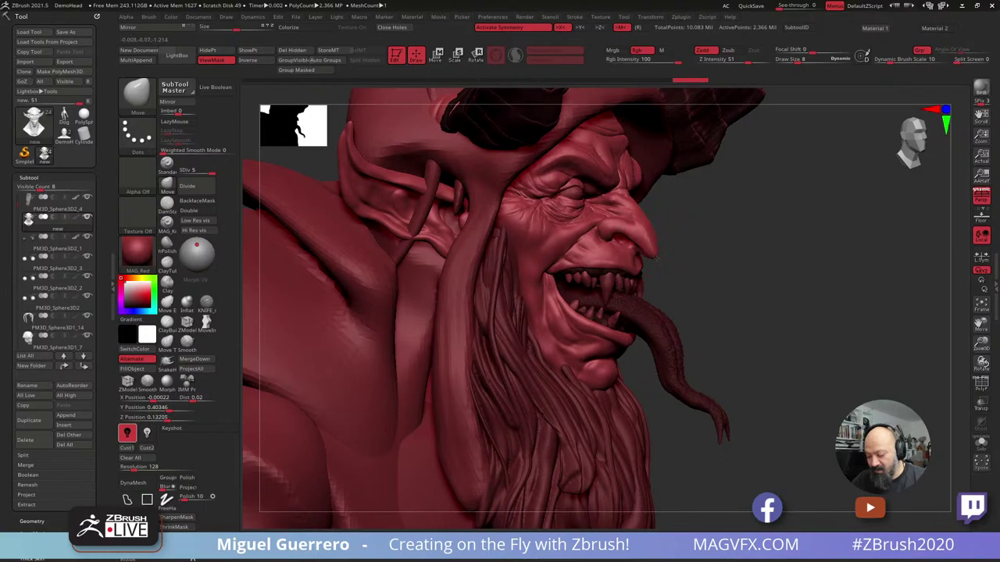
pyautogui.hotkey('ctrl', 'shift', 'z')
pyautogui.hotkey('ctrl', 'shift', 'z')
pyautogui.hotkey('ctrl', 'shift', 'z')
pyautogui.hotkey('ctrl', 'shift', 'z')
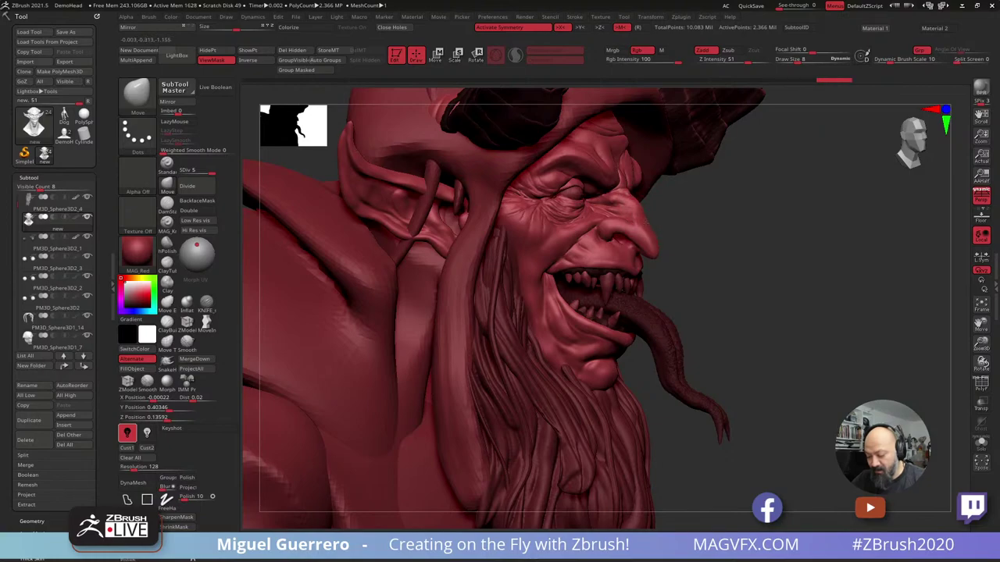
pyautogui.hotkey('ctrl', 'shift', 'z')
pyautogui.hotkey('ctrl', 'shift', 'z')
pyautogui.moveTo(748, 274); pyautogui.dragTo(691, 277)
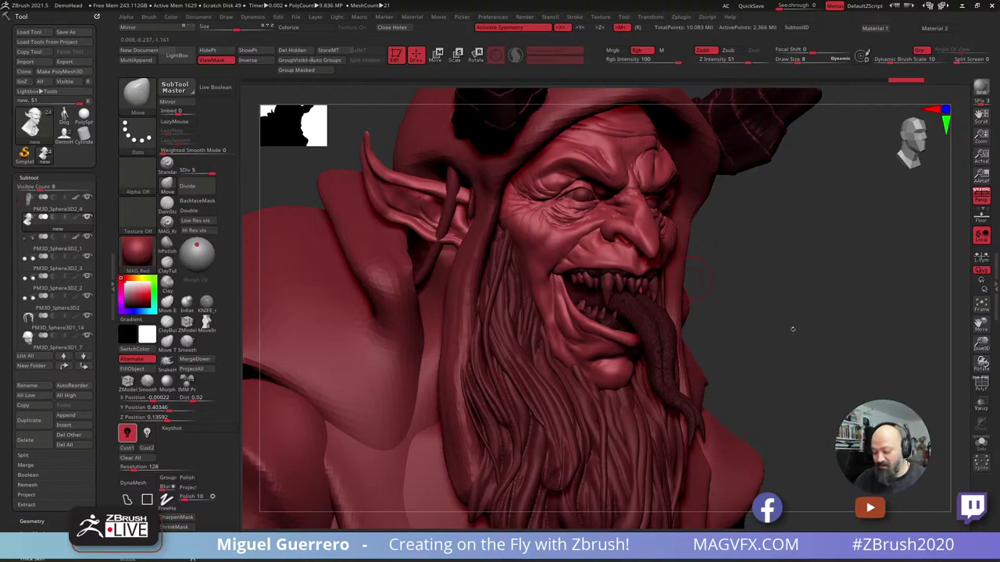
# Add volume to the nose with the Inflat brush at draw size 6 and Z Intensity 10.
pyautogui.moveTo(793, 329); pyautogui.dragTo(554, 301)
pyautogui.moveTo(328, 275)
pyautogui.mouseDown()
pyautogui.moveTo(409, 270)
pyautogui.moveTo(382, 265)
pyautogui.moveTo(375, 281)
pyautogui.moveTo(290, 241)
pyautogui.mouseUp()
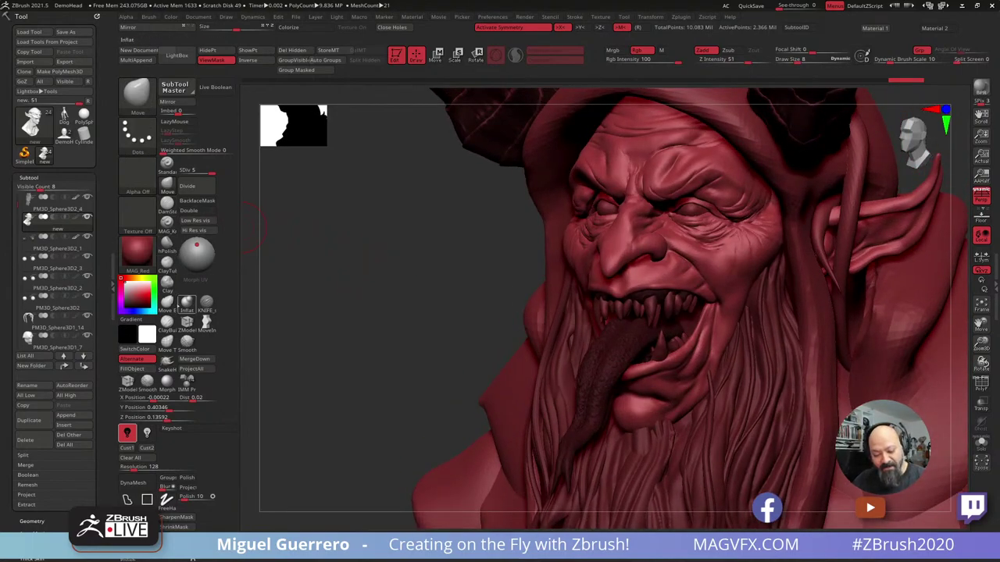
pyautogui.click(185, 303)
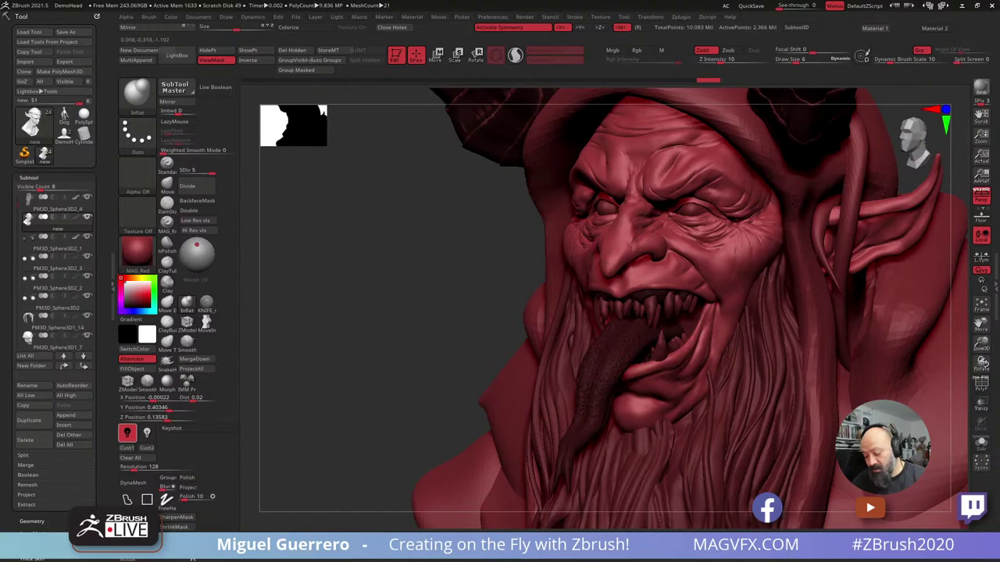
pyautogui.moveTo(619, 228); pyautogui.dragTo(615, 258)
pyautogui.moveTo(390, 256)
pyautogui.mouseDown()
pyautogui.moveTo(440, 263)
pyautogui.moveTo(362, 252)
pyautogui.mouseUp()
# Reshape the nostrils and nose tip symmetrically with the Move brush at draw sizes from 4 to 7.
pyautogui.click(166, 186)
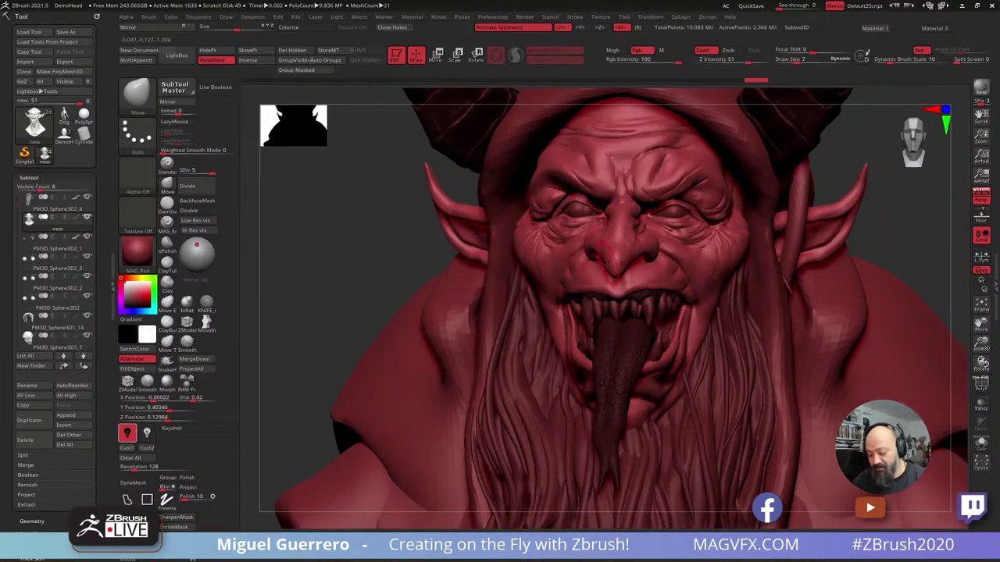
pyautogui.moveTo(519, 234)
pyautogui.mouseDown()
pyautogui.moveTo(458, 233)
pyautogui.moveTo(651, 227)
pyautogui.moveTo(658, 237)
pyautogui.mouseUp()
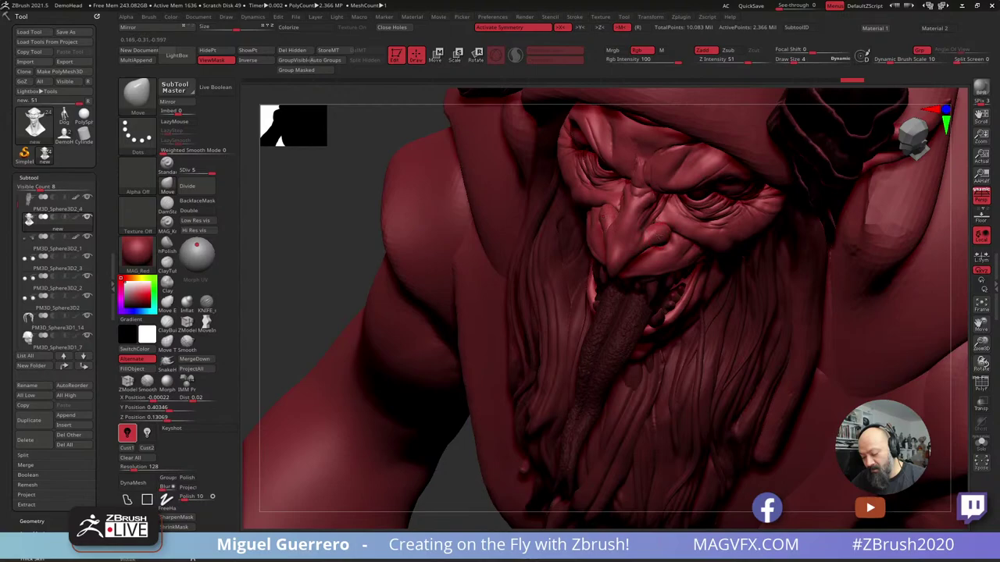
pyautogui.press(']')
pyautogui.moveTo(346, 237); pyautogui.dragTo(372, 242)
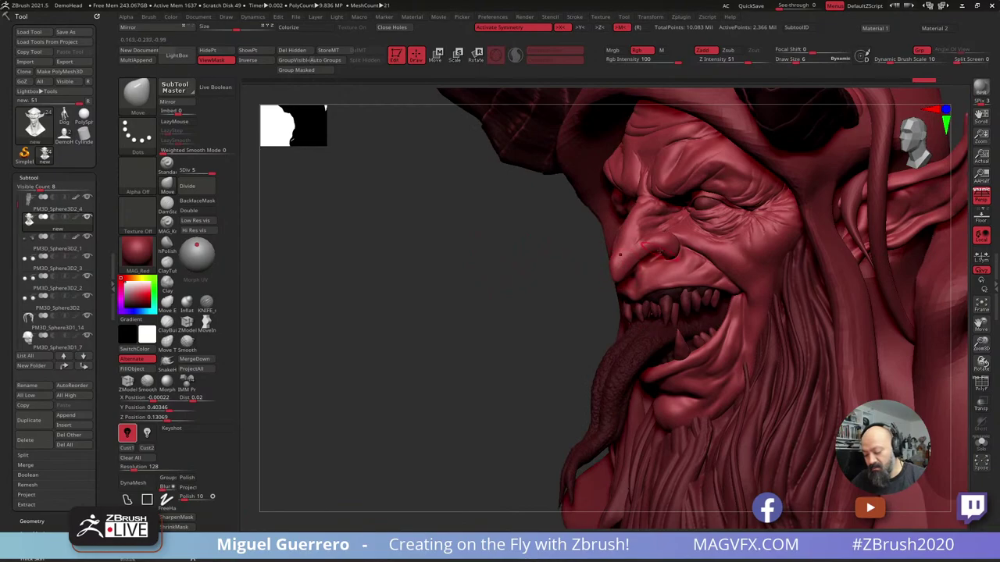
pyautogui.moveTo(660, 251); pyautogui.dragTo(657, 244)
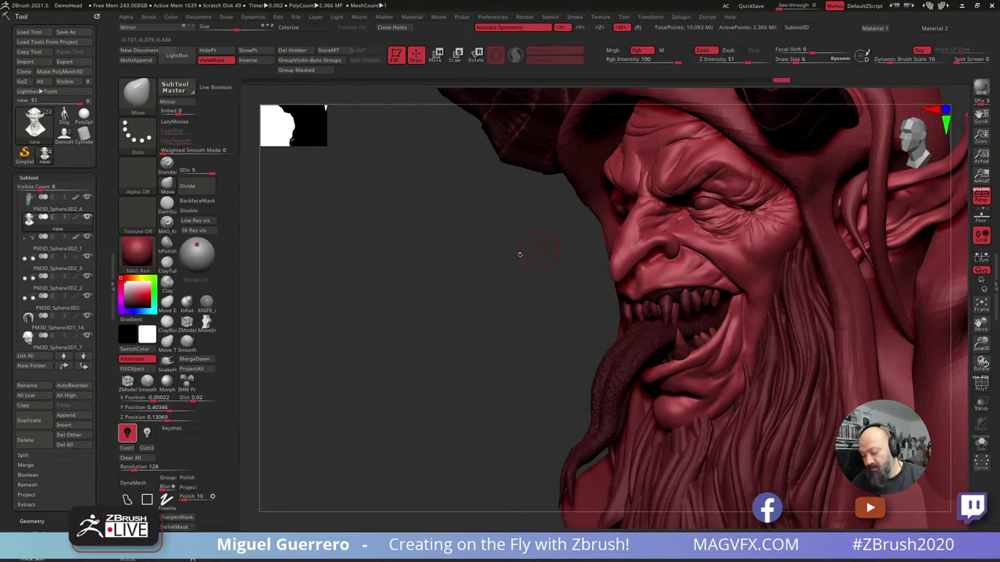
# Refine the nose profile and nostril wings with the Move brush at Z Intensity 11.
pyautogui.moveTo(521, 255); pyautogui.dragTo(510, 289)
pyautogui.moveTo(578, 258); pyautogui.dragTo(549, 257)
pyautogui.moveTo(648, 270); pyautogui.dragTo(642, 271)
pyautogui.hotkey('ctrl', 'shift', 'z')
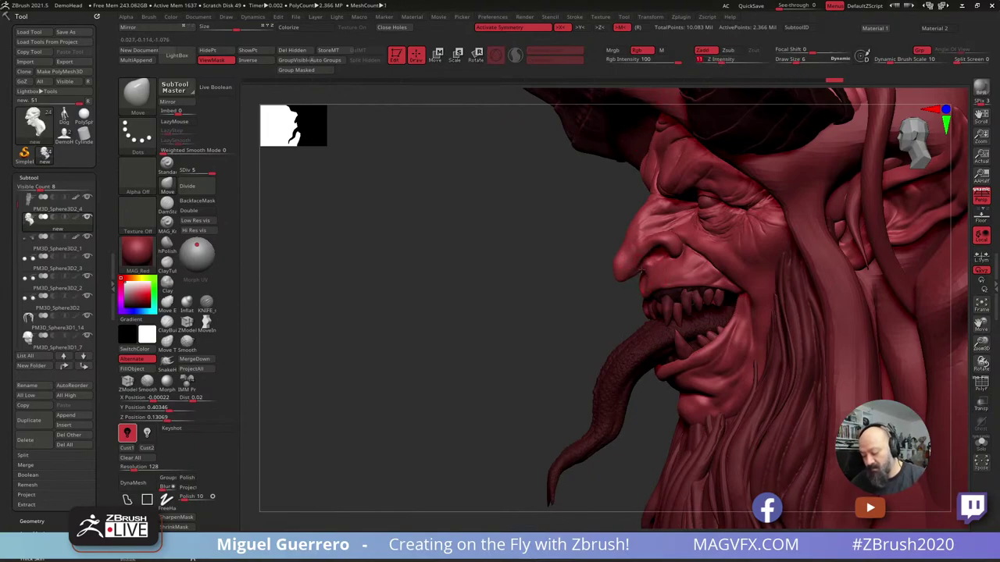
pyautogui.hotkey('ctrl', 'shift', 'z')
pyautogui.hotkey('ctrl', 'shift', 'z')
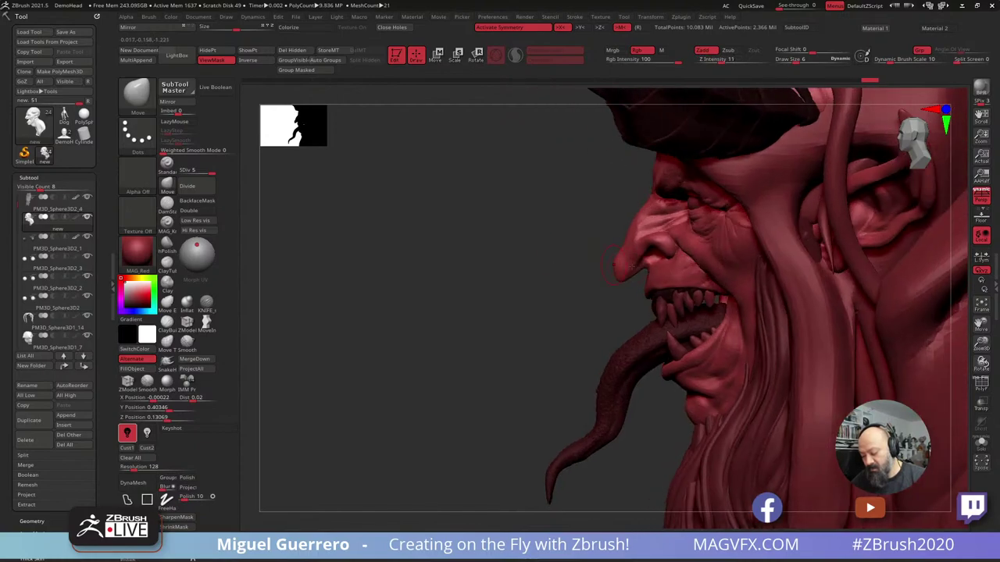
pyautogui.hotkey('ctrl', 'shift', 'z')
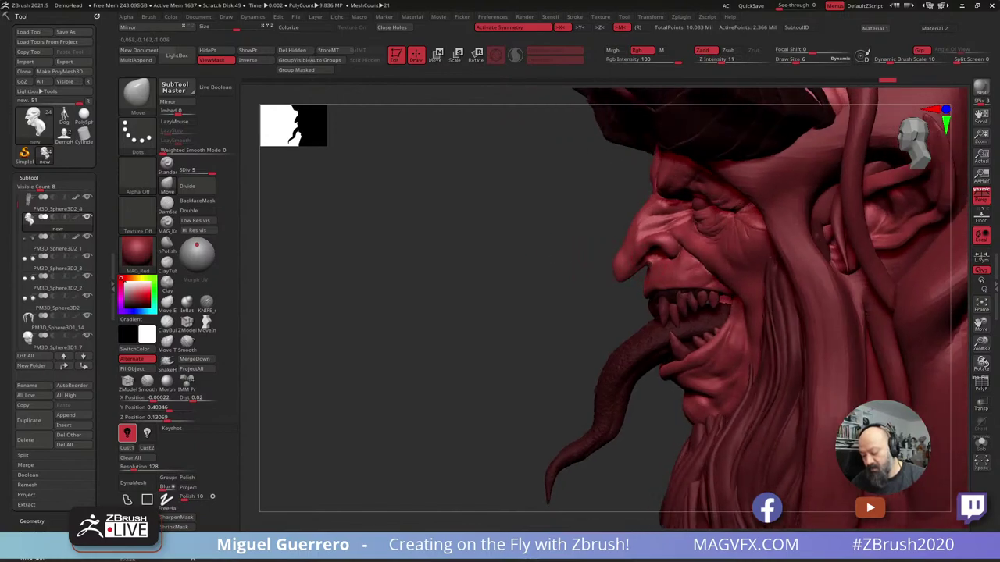
pyautogui.hotkey('ctrl', 'shift', 'z')
pyautogui.moveTo(571, 257); pyautogui.dragTo(621, 262)
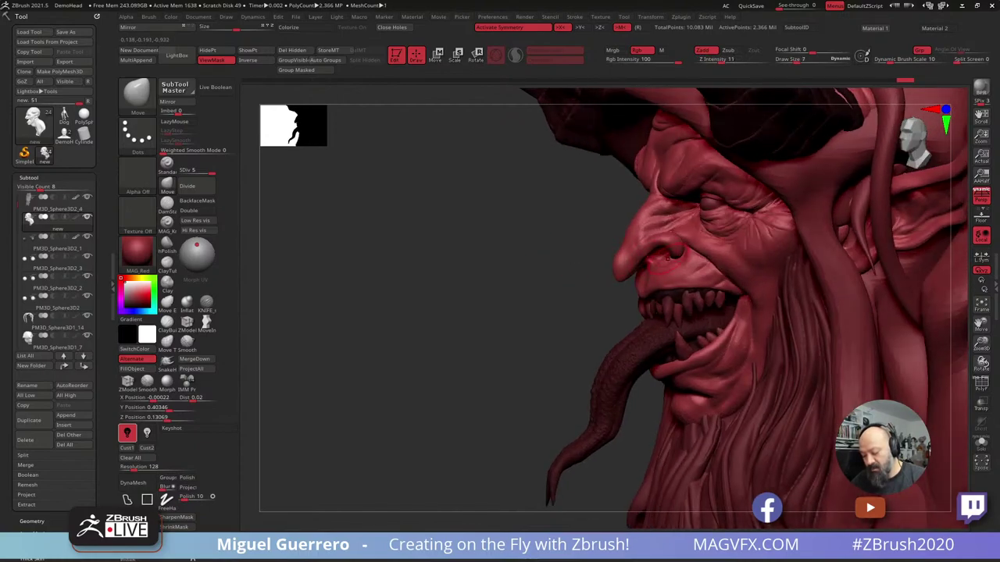
# Undo the last three edits to the nose.
pyautogui.hotkey('ctrl', 'z')
pyautogui.hotkey('ctrl', 'z')
pyautogui.hotkey('ctrl', 'z')
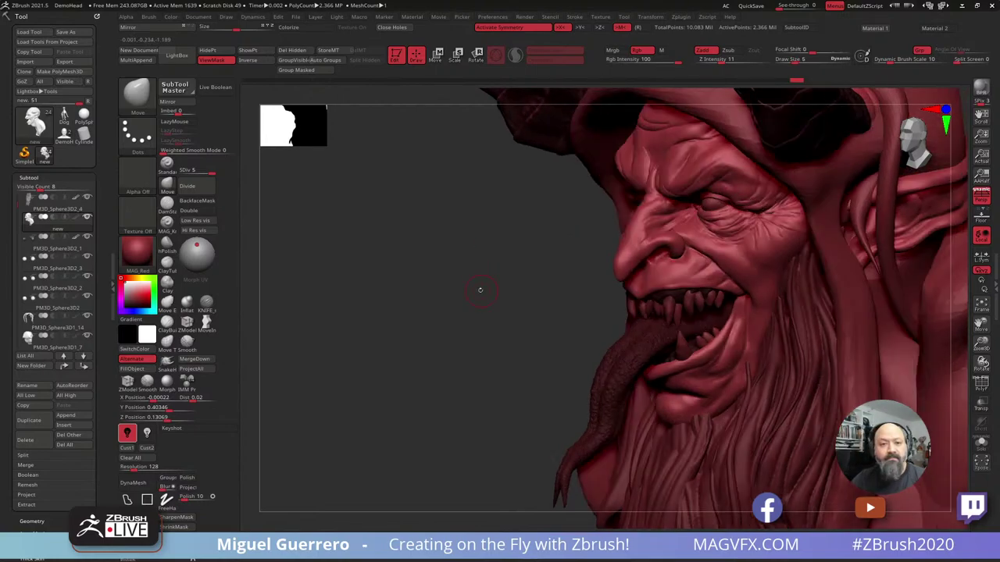
pyautogui.moveTo(396, 281); pyautogui.dragTo(403, 251)
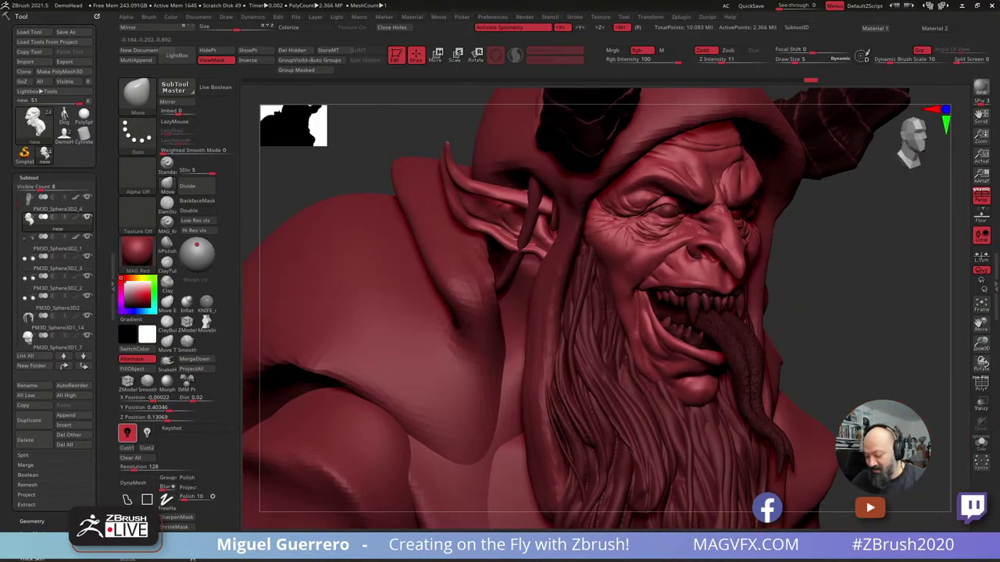
# Reshape the nostrils and nose tip with the Move brush at draw sizes 6 to 8, smoothing the nose lightly.
pyautogui.press('[')
pyautogui.press(']')
pyautogui.press(']')
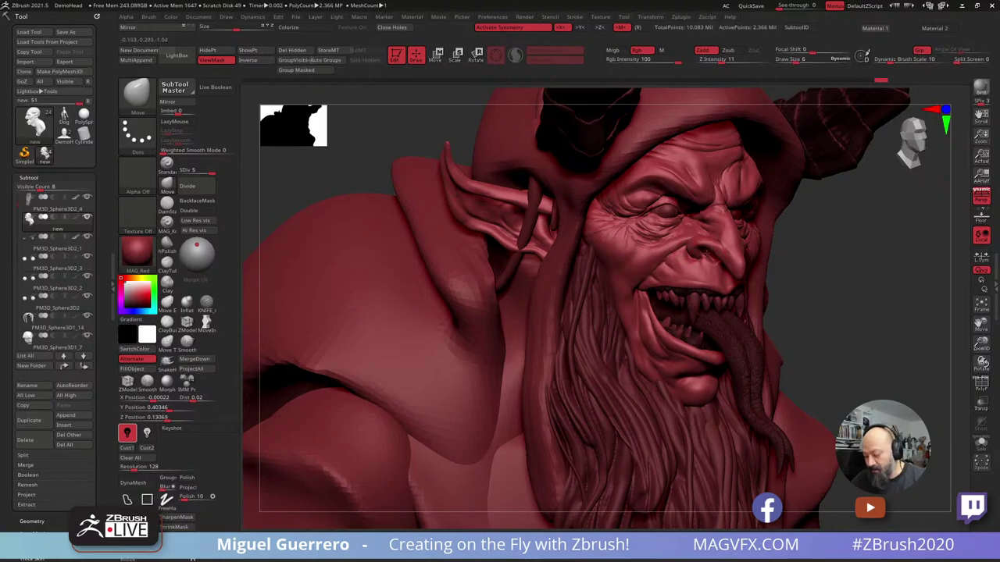
pyautogui.moveTo(706, 252); pyautogui.dragTo(709, 253)
pyautogui.moveTo(812, 298); pyautogui.dragTo(842, 299)
pyautogui.moveTo(732, 251); pyautogui.dragTo(702, 256)
pyautogui.moveTo(776, 274); pyautogui.dragTo(803, 275)
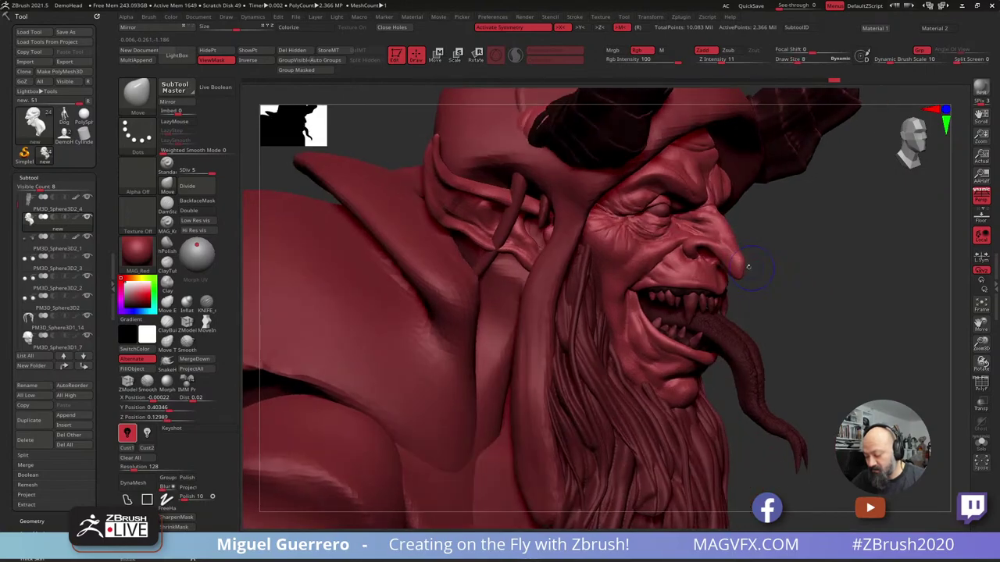
pyautogui.keyDown('shift'); pyautogui.moveTo(699, 254); pyautogui.dragTo(739, 253); pyautogui.keyUp('shift')
pyautogui.moveTo(775, 274); pyautogui.dragTo(353, 278)
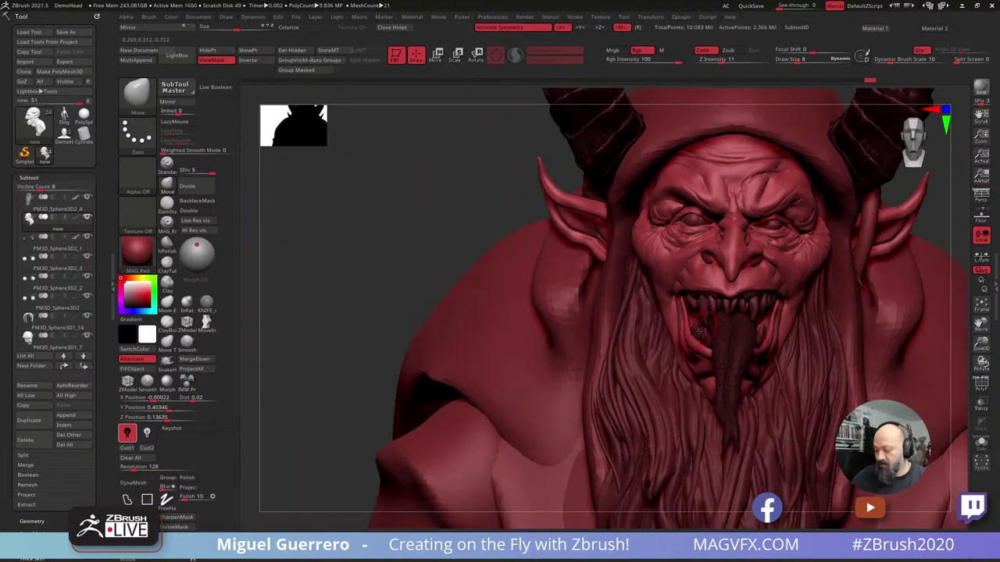
# Restore the perspective view and smooth the forehead creases above both brows symmetrically with the Smooth brush at draw size 4.
pyautogui.press('p')
pyautogui.moveTo(353, 279); pyautogui.dragTo(440, 297, button='right')
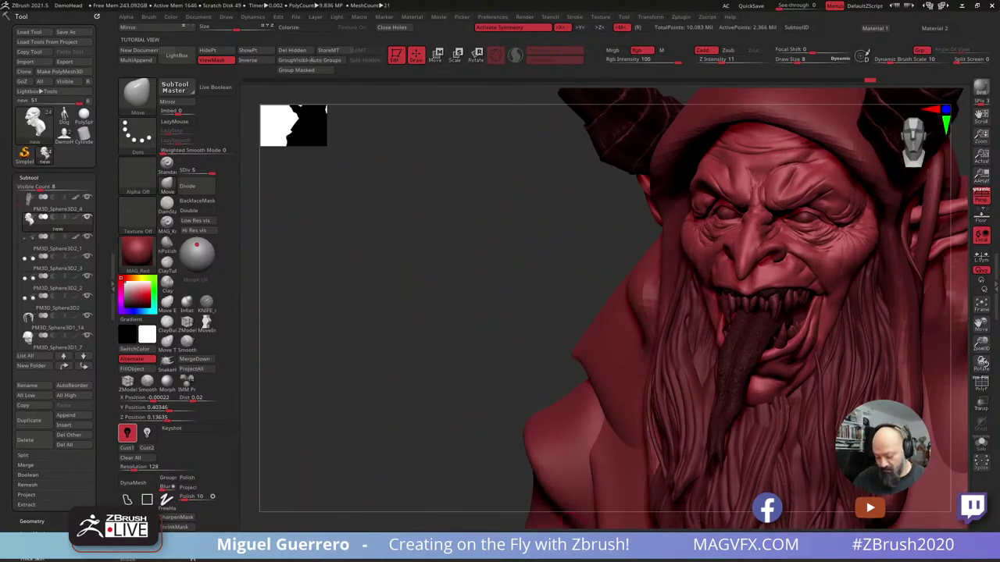
pyautogui.moveTo(374, 309); pyautogui.dragTo(383, 211, button='right')
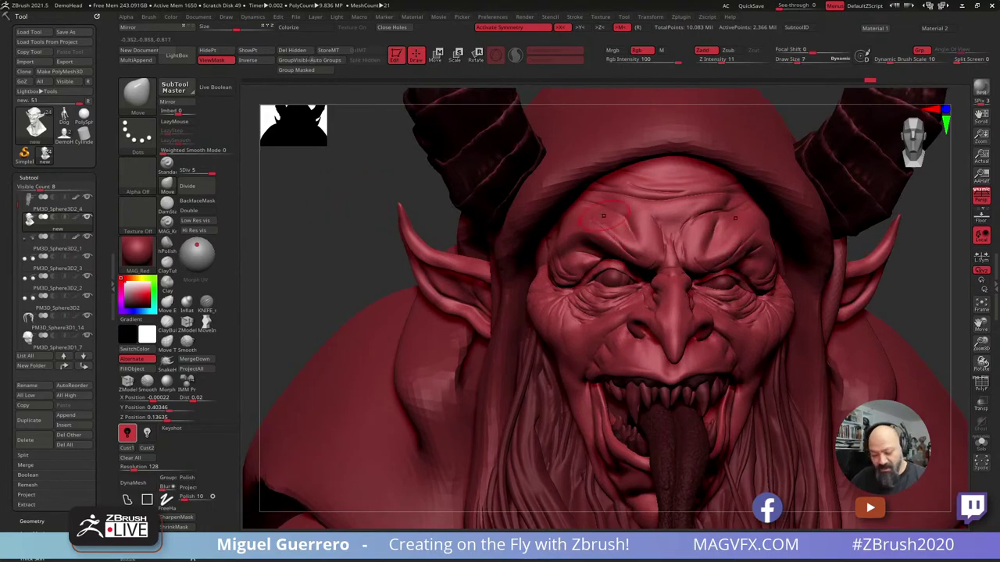
pyautogui.press('[')
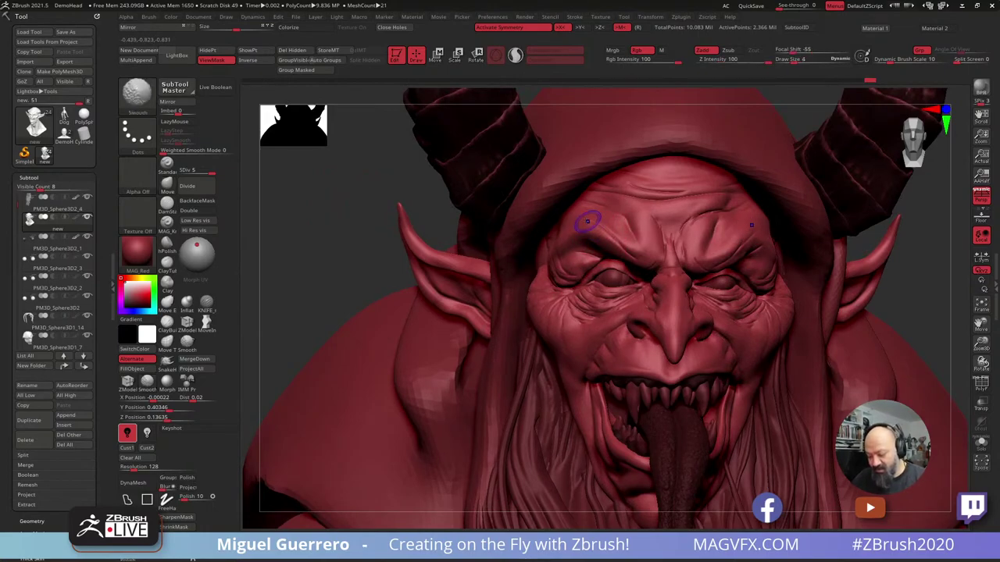
pyautogui.moveTo(589, 242); pyautogui.dragTo(398, 214, button='right')
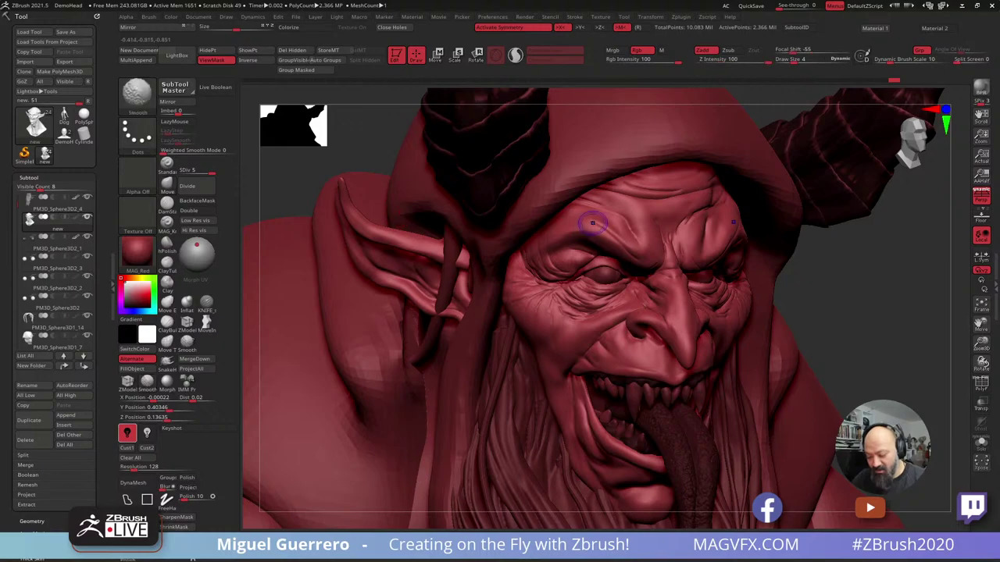
pyautogui.keyDown('shift'); pyautogui.moveTo(593, 225); pyautogui.dragTo(588, 224); pyautogui.keyUp('shift')
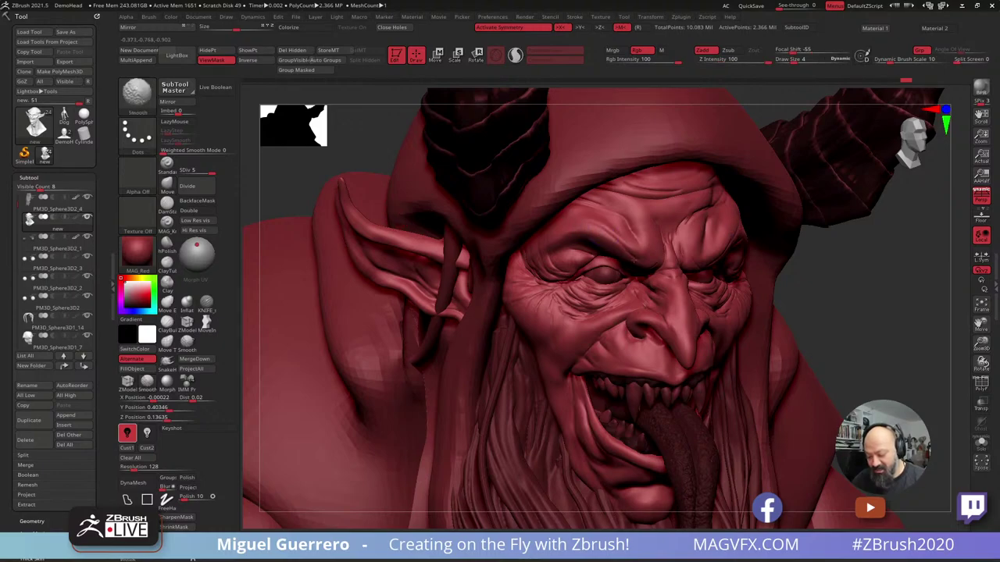
pyautogui.keyDown('shift'); pyautogui.moveTo(630, 224); pyautogui.dragTo(636, 230); pyautogui.keyUp('shift')
pyautogui.moveTo(637, 231); pyautogui.dragTo(804, 235, button='right')
pyautogui.keyDown('shift'); pyautogui.moveTo(621, 224); pyautogui.dragTo(634, 217); pyautogui.keyUp('shift')
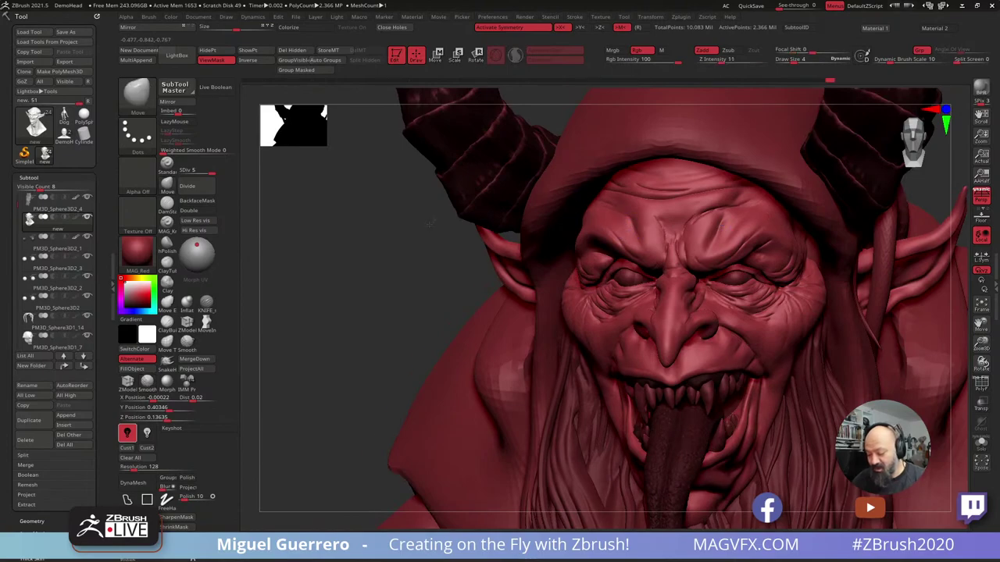
pyautogui.moveTo(575, 207); pyautogui.dragTo(559, 223, button='right')
# Turn off symmetry and refine the folds around the brows and nose with the Move and Smooth brushes at draw size 2.
pyautogui.press('x')
pyautogui.press('[')
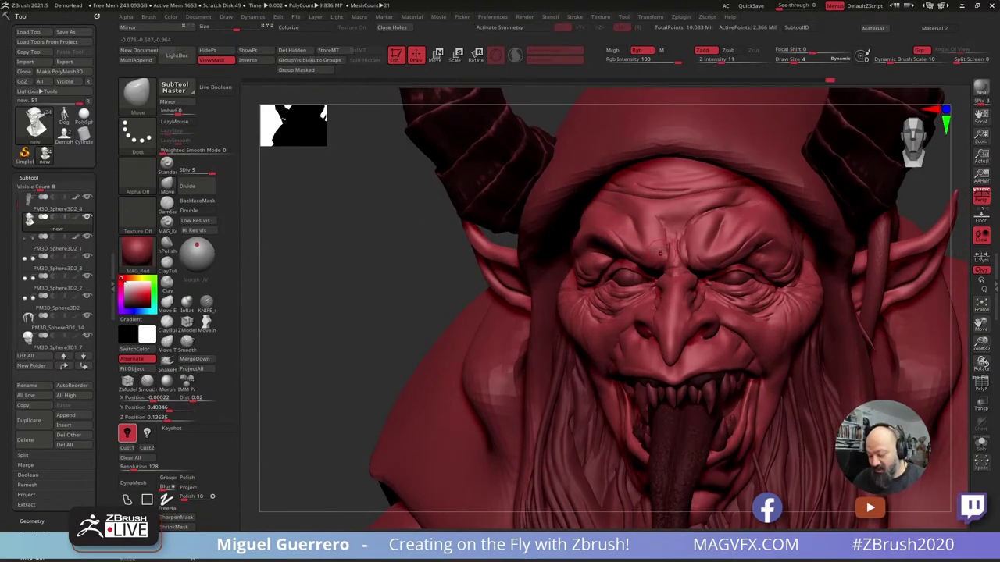
pyautogui.press('shift')
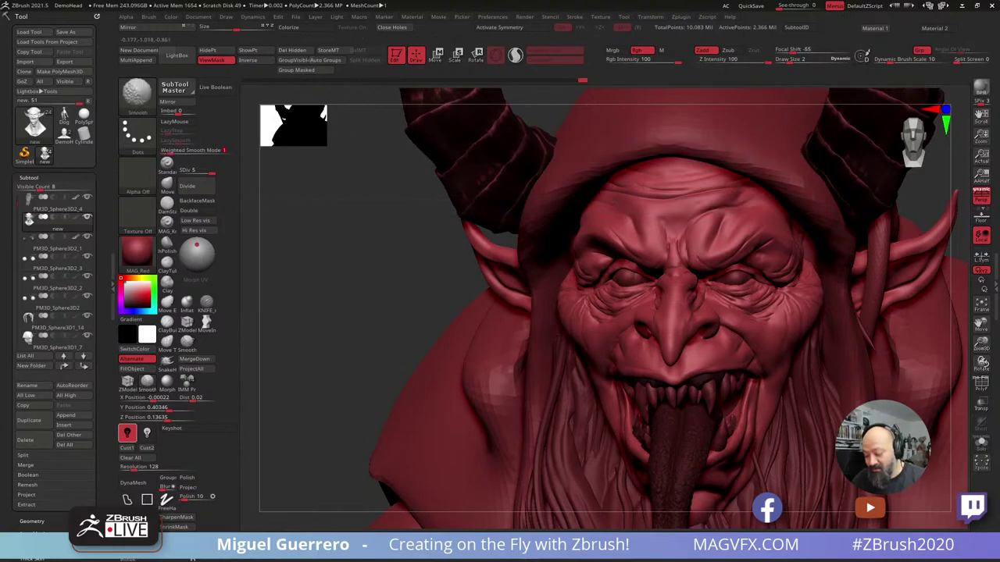
pyautogui.press('shift')
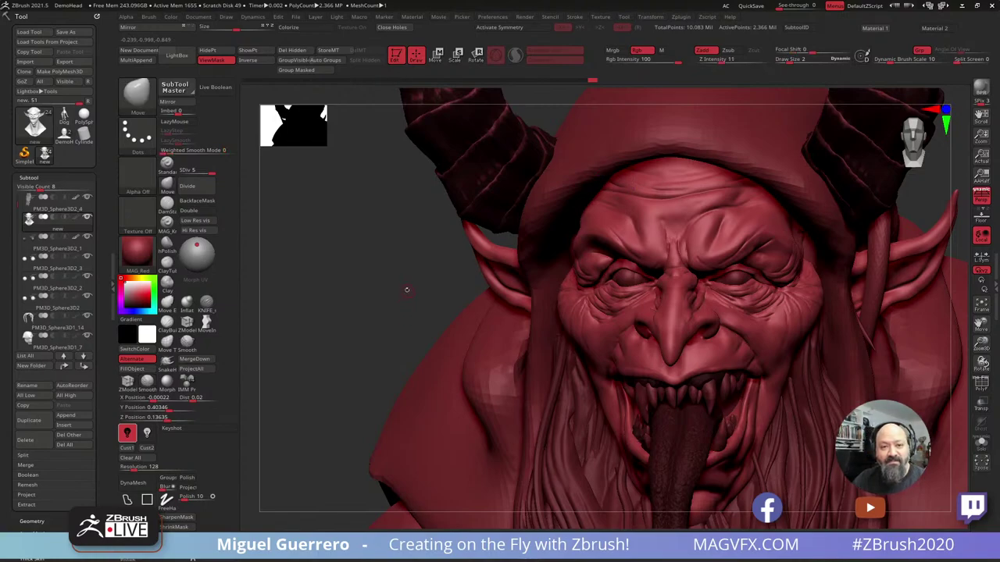
pyautogui.moveTo(396, 288)
pyautogui.mouseDown()
pyautogui.moveTo(369, 274)
pyautogui.moveTo(393, 259)
pyautogui.mouseUp()
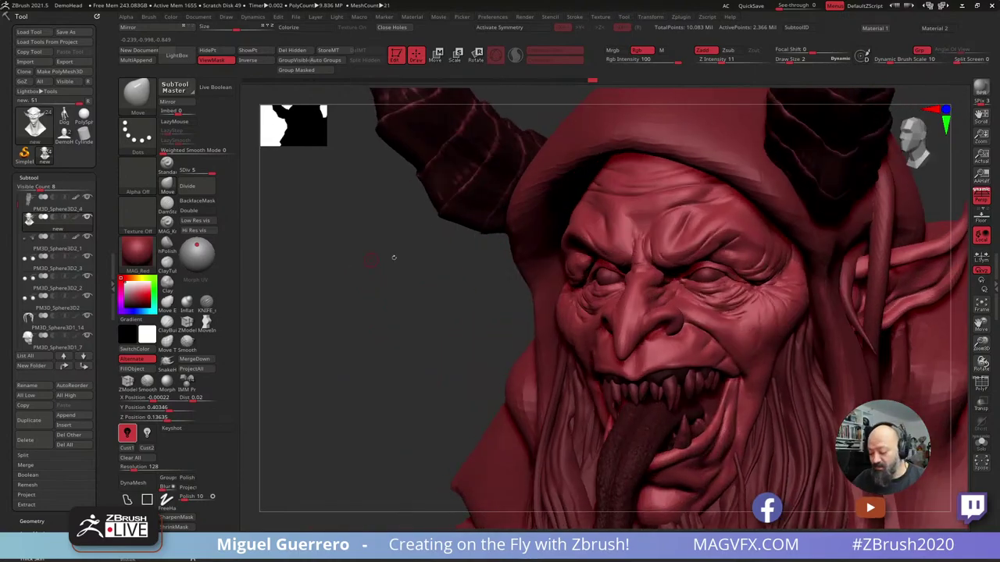
pyautogui.press('shift')
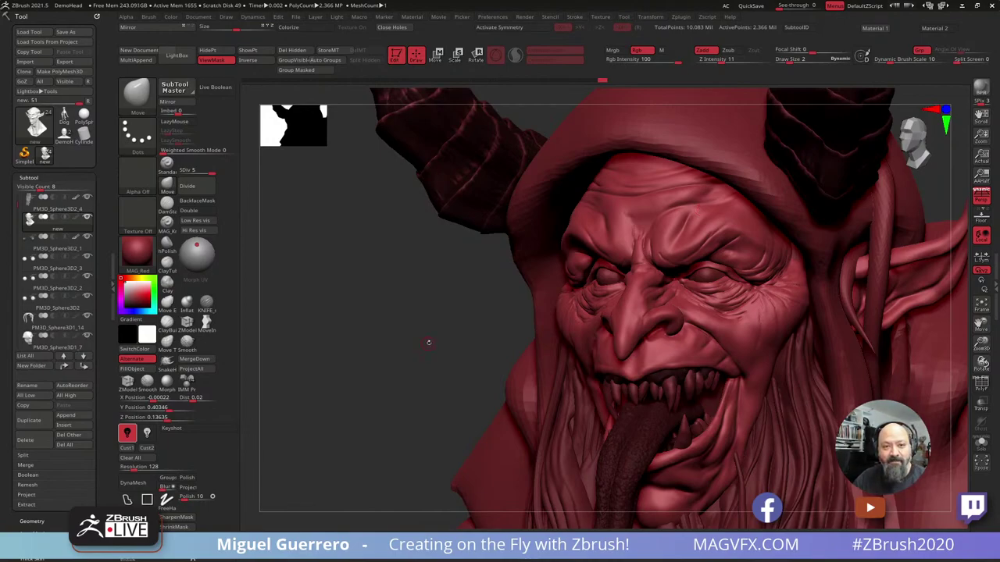
# Examine the full figure's proportions and isolate the sleeves to check their shape before showing the whole model again.
pyautogui.moveTo(428, 342)
pyautogui.keyDown('alt'); pyautogui.mouseDown(button='right')
pyautogui.moveTo(395, 328)
pyautogui.moveTo(396, 311)
pyautogui.moveTo(417, 294)
pyautogui.moveTo(390, 273)
pyautogui.moveTo(387, 242)
pyautogui.mouseUp(button='right'); pyautogui.keyUp('alt')
pyautogui.moveTo(385, 312)
pyautogui.keyDown('alt'); pyautogui.mouseDown(button='right')
pyautogui.moveTo(401, 336)
pyautogui.moveTo(453, 338)
pyautogui.mouseUp(button='right'); pyautogui.keyUp('alt')
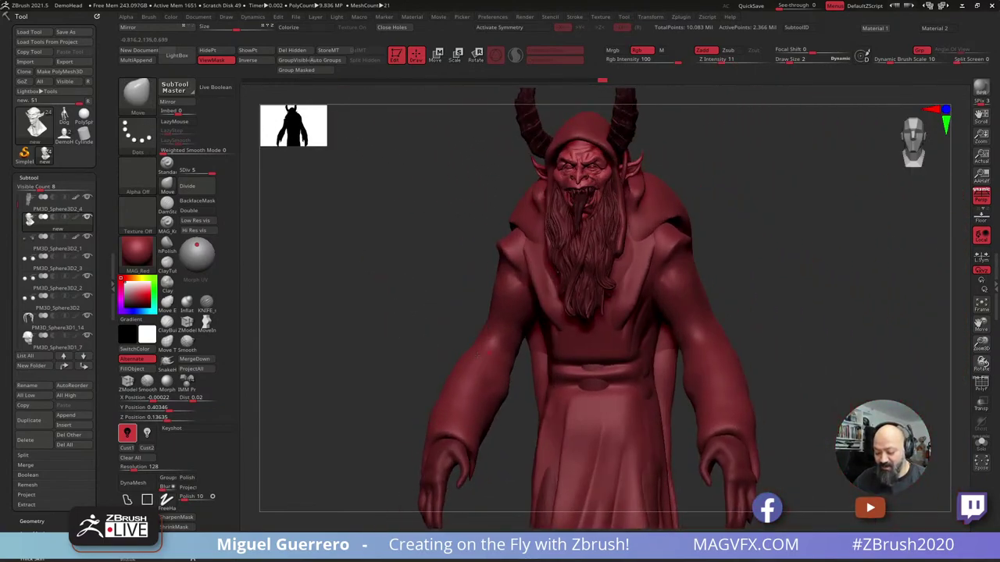
pyautogui.moveTo(413, 343); pyautogui.dragTo(383, 326)
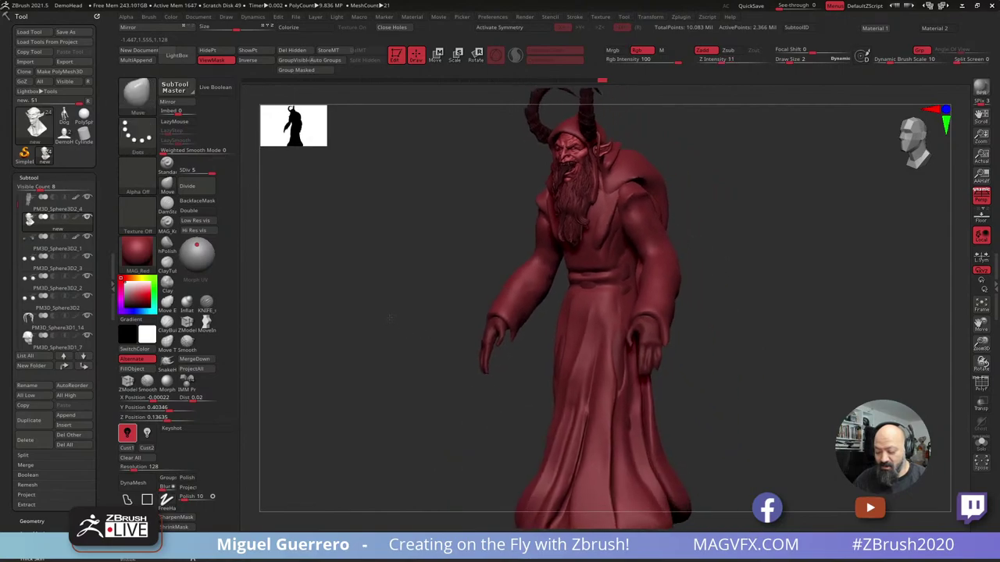
pyautogui.keyDown('alt'); pyautogui.click(506, 294); pyautogui.keyUp('alt')
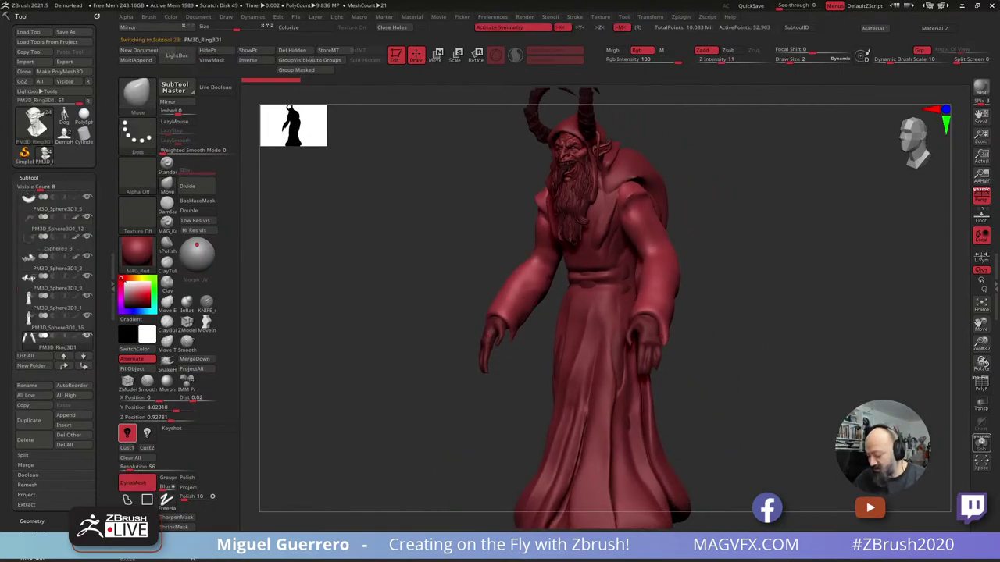
pyautogui.click(981, 442)
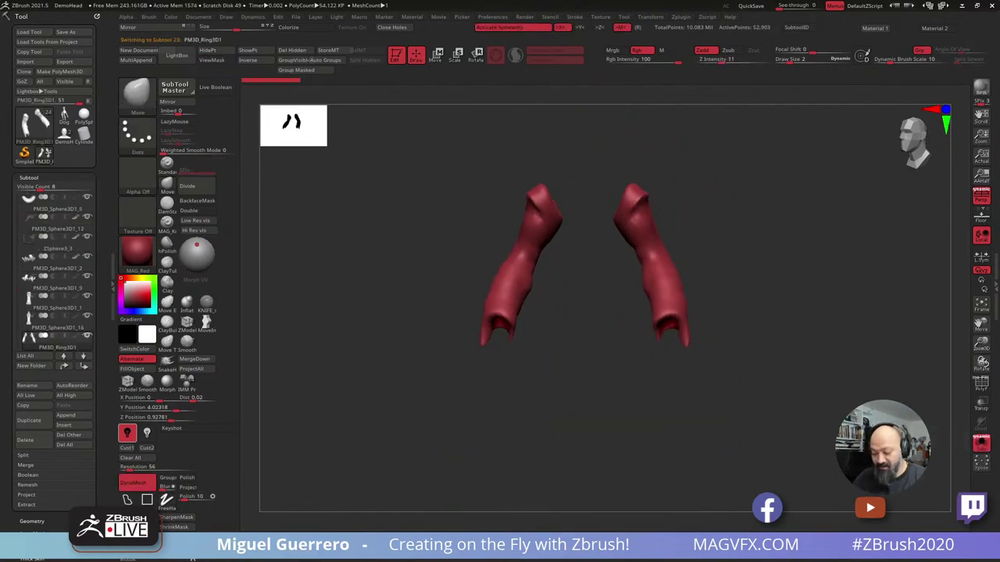
pyautogui.click(981, 442)
pyautogui.moveTo(891, 387); pyautogui.dragTo(835, 385)
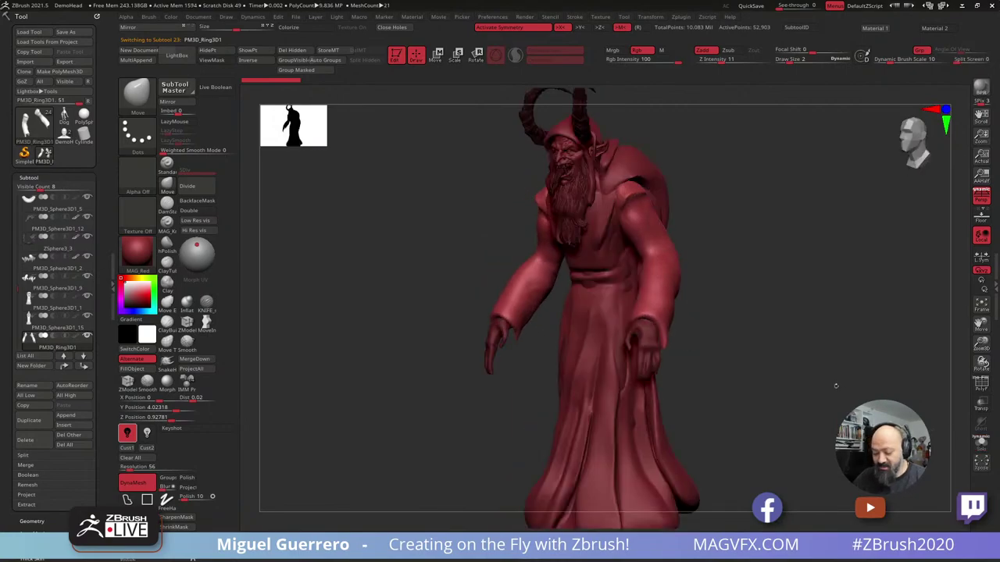
# Select the cape and examine the full figure's silhouette from the side and front.
pyautogui.keyDown('alt'); pyautogui.click(612, 184); pyautogui.keyUp('alt')
pyautogui.moveTo(473, 218); pyautogui.dragTo(462, 307)
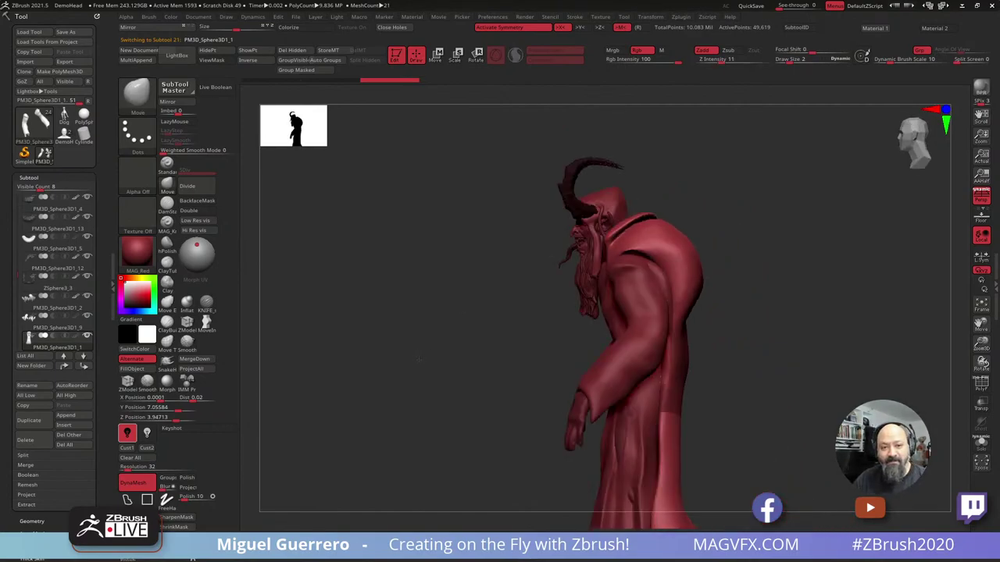
pyautogui.moveTo(418, 359); pyautogui.dragTo(473, 364)
pyautogui.moveTo(443, 296); pyautogui.dragTo(421, 273)
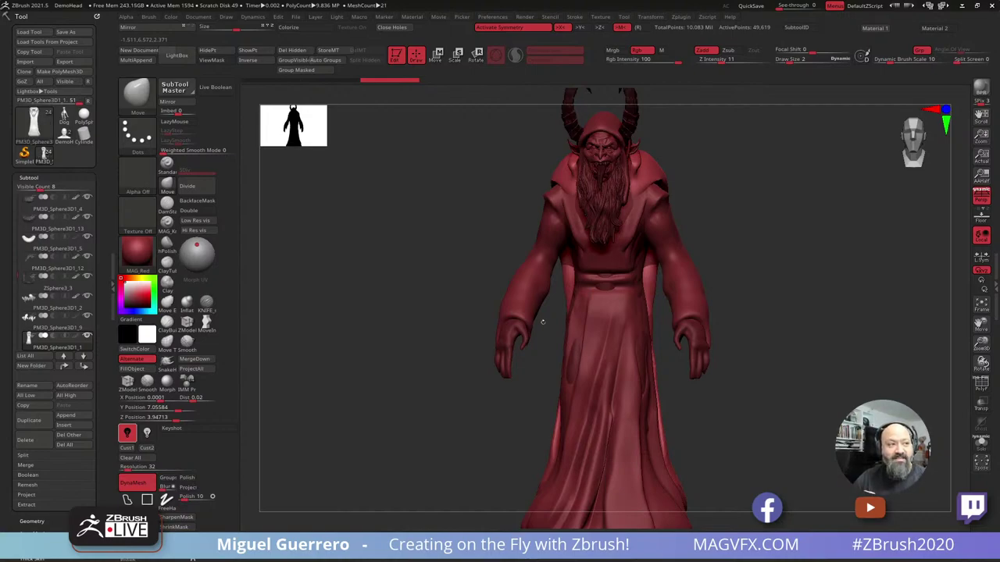
pyautogui.moveTo(417, 297); pyautogui.dragTo(499, 282)
pyautogui.keyDown('ctrl'); pyautogui.moveTo(499, 283); pyautogui.dragTo(450, 301, button='right'); pyautogui.keyUp('ctrl')
pyautogui.moveTo(450, 301)
pyautogui.mouseDown(button='right')
pyautogui.moveTo(415, 315)
pyautogui.moveTo(445, 304)
pyautogui.moveTo(431, 310)
pyautogui.moveTo(439, 319)
pyautogui.moveTo(478, 287)
pyautogui.moveTo(408, 309)
pyautogui.moveTo(431, 296)
pyautogui.mouseUp(button='right')
# Reselect the head and smooth the creases on the forehead, brow and eye area without symmetry.
pyautogui.keyDown('alt'); pyautogui.click(542, 305); pyautogui.keyUp('alt')
pyautogui.press('shift')
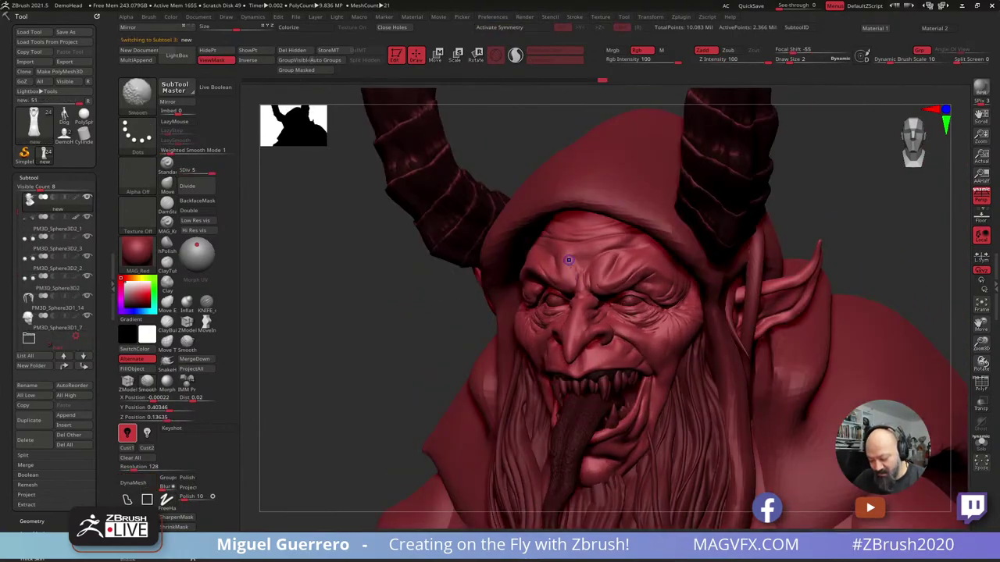
pyautogui.keyDown('shift'); pyautogui.moveTo(581, 282); pyautogui.dragTo(585, 290); pyautogui.keyUp('shift')
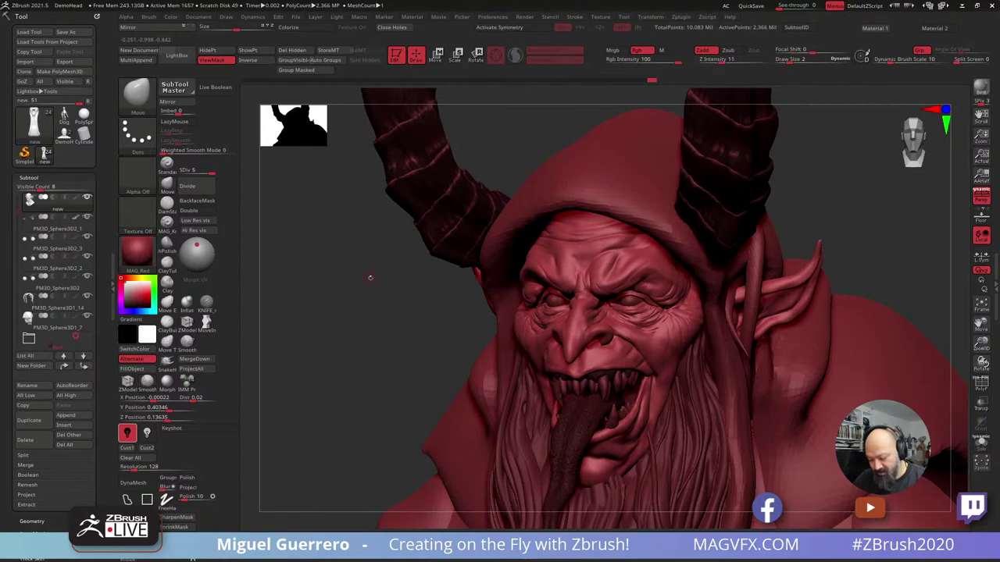
pyautogui.keyDown('alt'); pyautogui.moveTo(486, 316); pyautogui.dragTo(531, 300, button='right'); pyautogui.keyUp('alt')
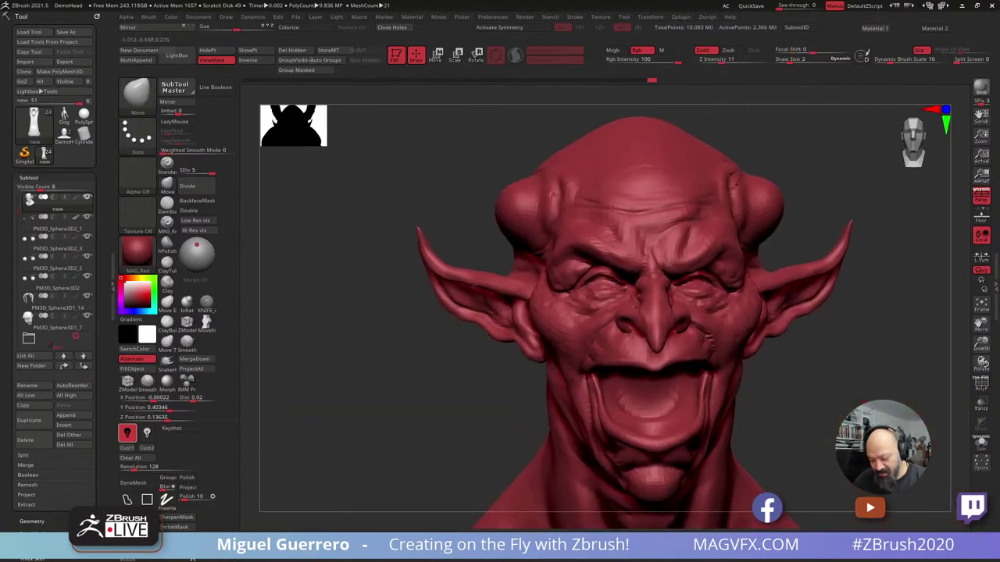
pyautogui.keyDown('shift'); pyautogui.moveTo(585, 317); pyautogui.dragTo(616, 304); pyautogui.keyUp('shift')
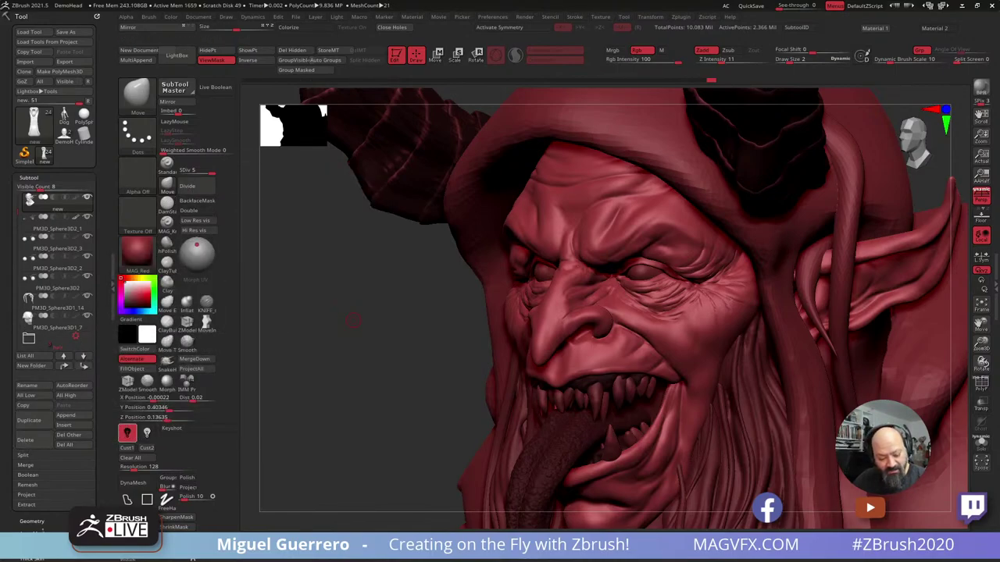
# Subdivide the head mesh once to reach subdivision level 6.
pyautogui.scroll(-3, 65, 504)
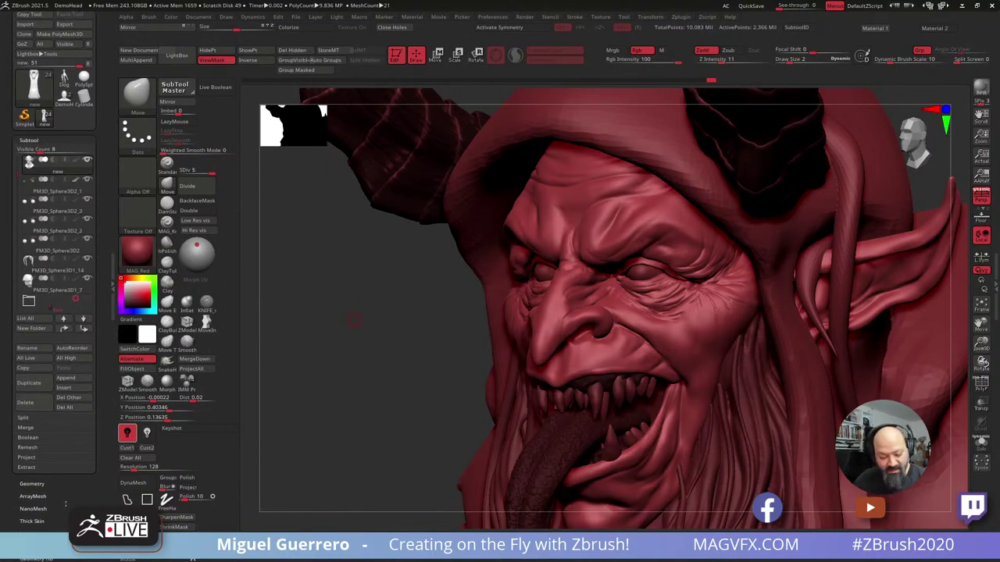
pyautogui.scroll(-1, 66, 504)
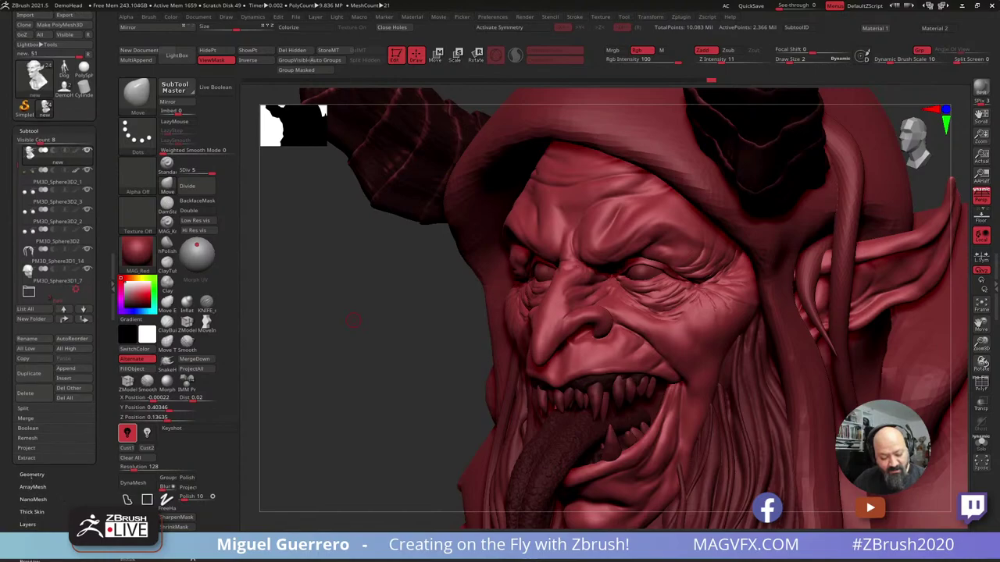
pyautogui.click(31, 474)
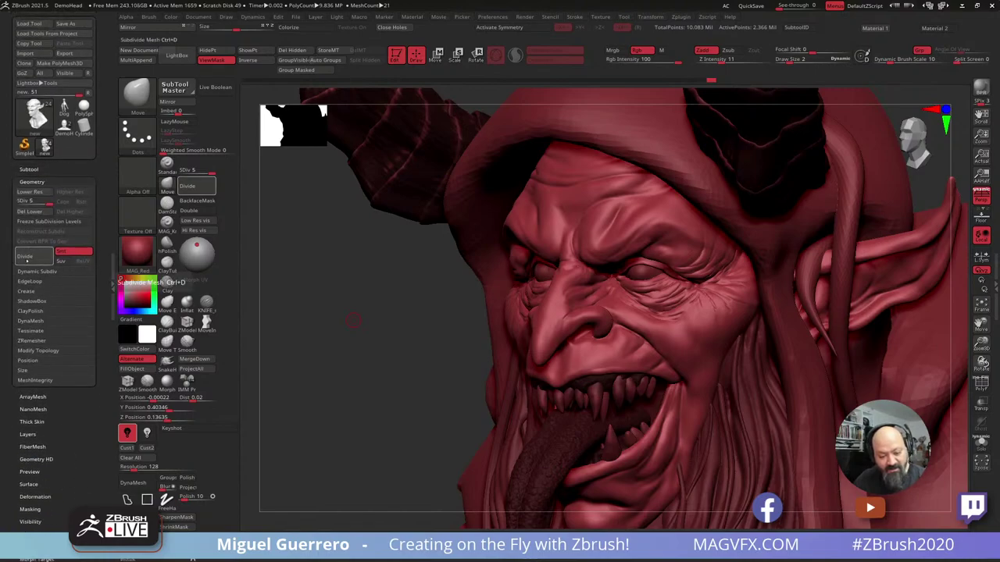
pyautogui.click(27, 261)
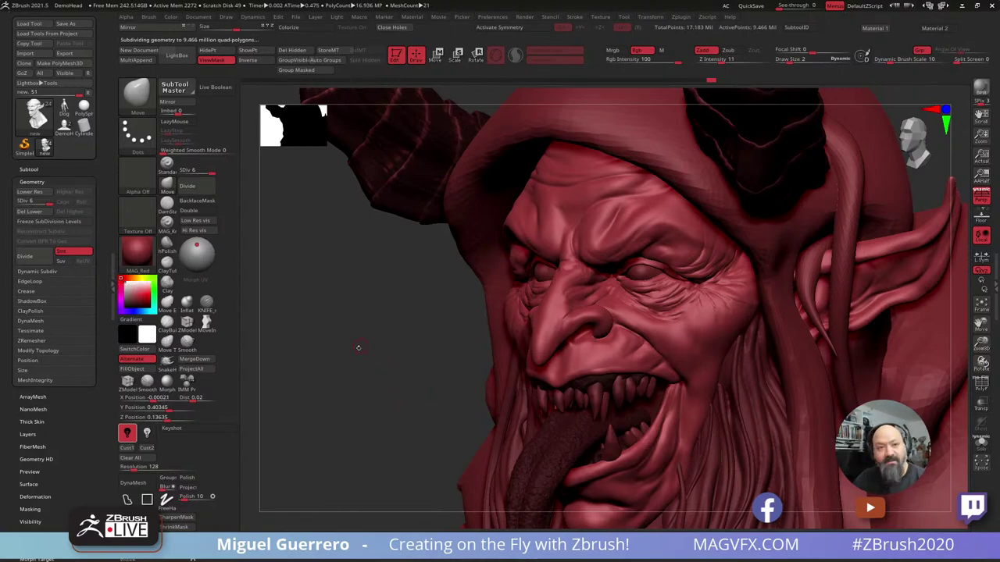
# Smooth the brow, eye-corner and under-eye wrinkles on both sides of the head at subdivision level 6.
pyautogui.moveTo(358, 347); pyautogui.dragTo(426, 343)
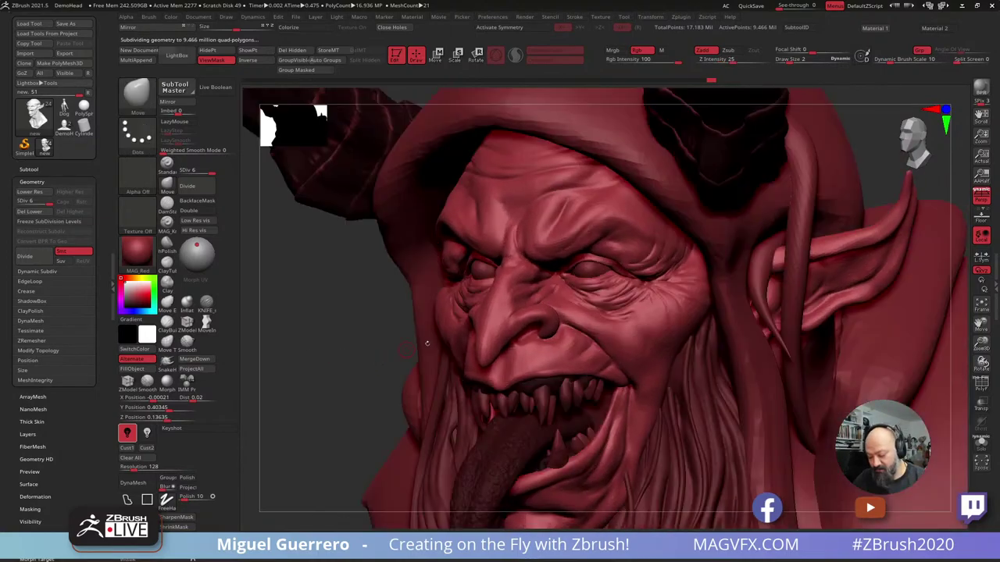
pyautogui.press('shift')
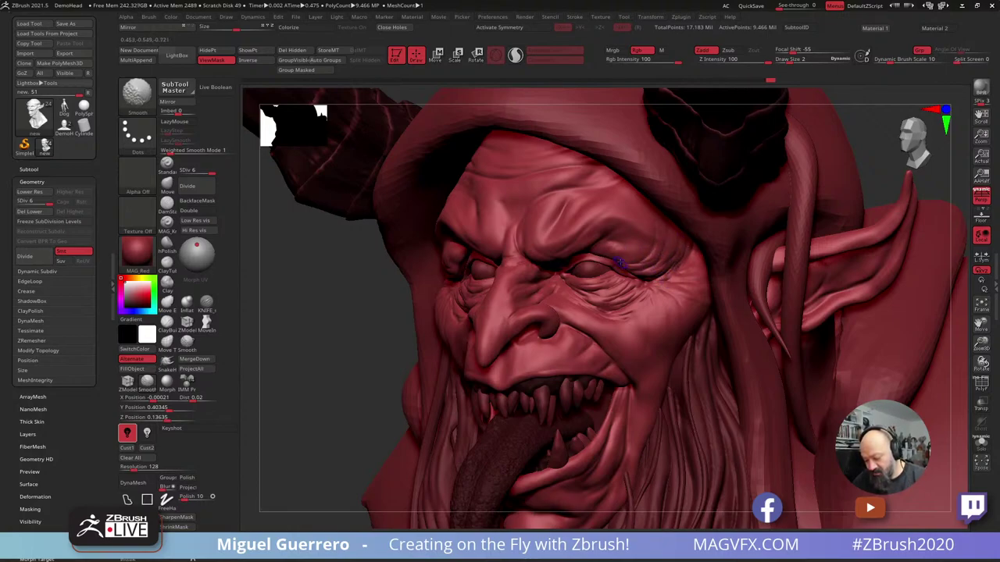
pyautogui.moveTo(319, 325); pyautogui.dragTo(336, 337)
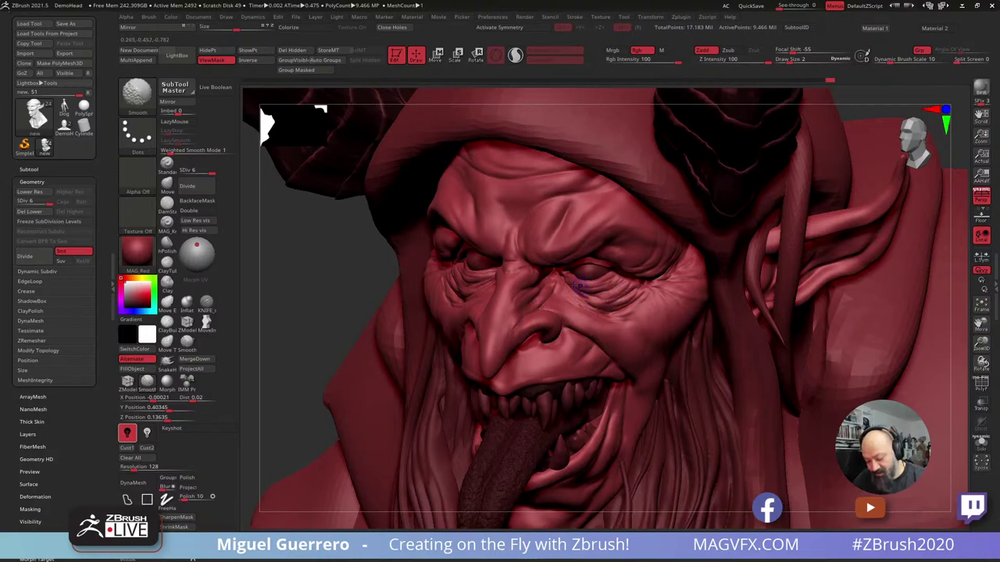
pyautogui.moveTo(503, 292); pyautogui.dragTo(574, 285, button='right')
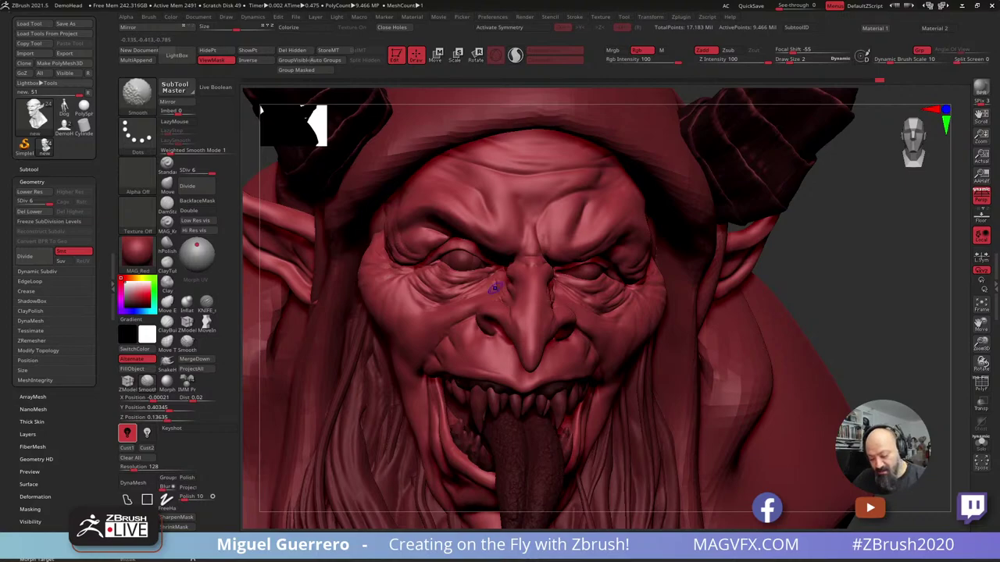
pyautogui.moveTo(656, 258); pyautogui.dragTo(578, 239, button='right')
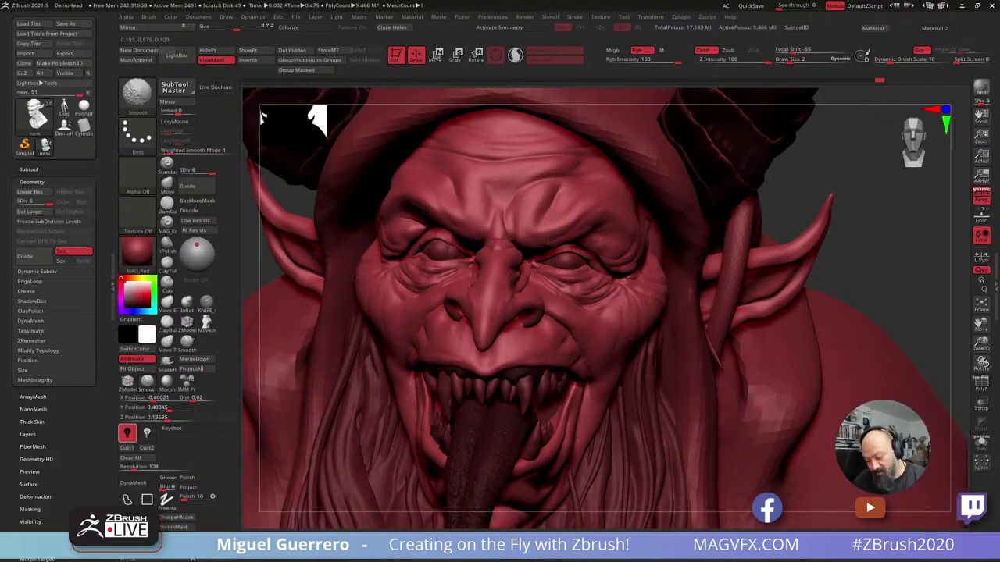
pyautogui.keyDown('shift'); pyautogui.moveTo(599, 221); pyautogui.dragTo(605, 206); pyautogui.keyUp('shift')
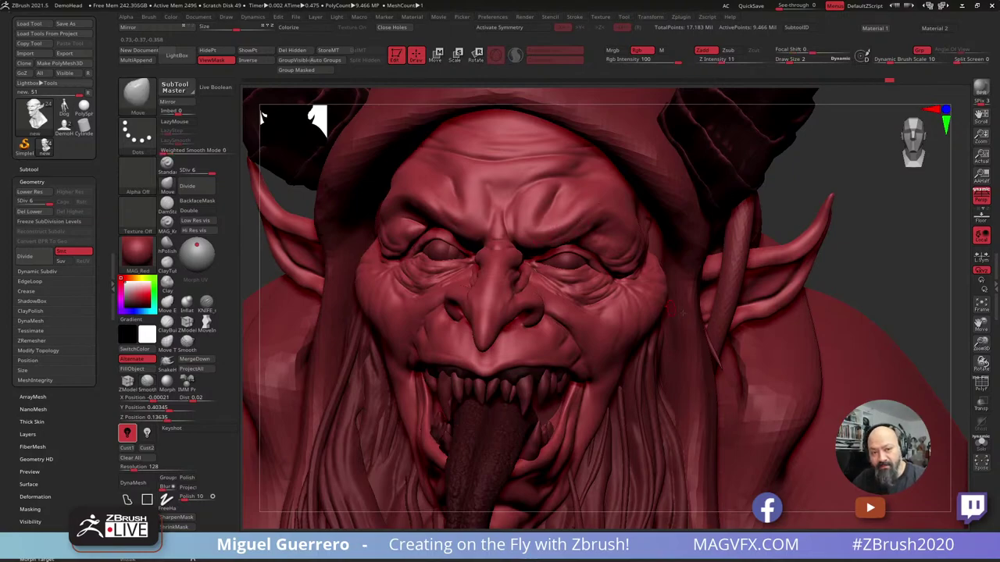
pyautogui.press('shift')
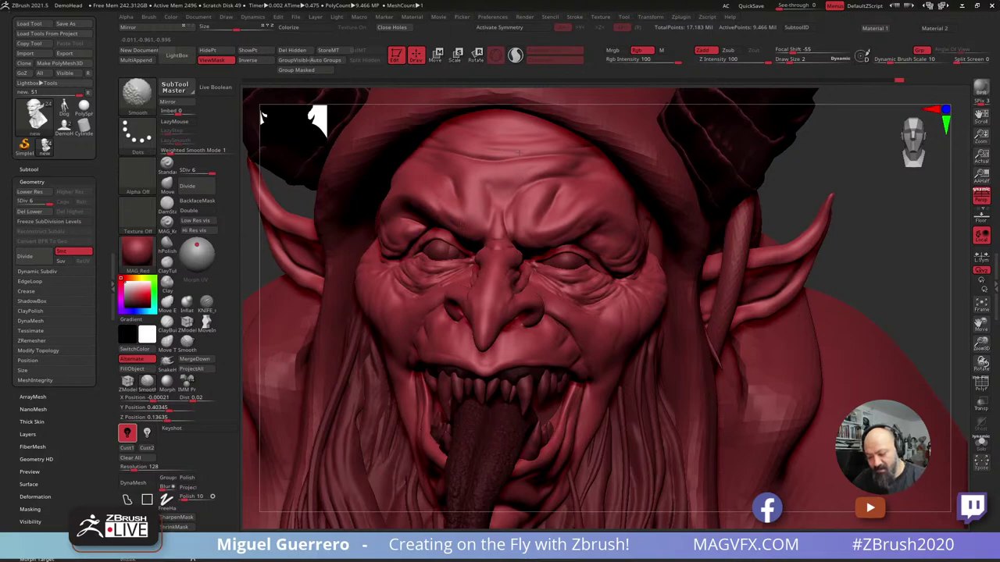
pyautogui.moveTo(882, 242); pyautogui.dragTo(804, 246)
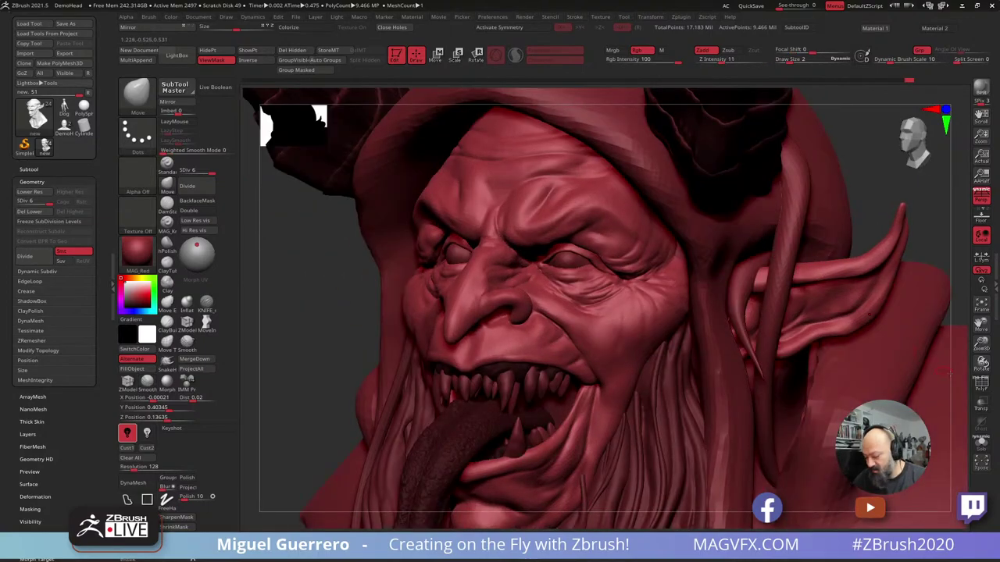
# Isolate the head and smooth the folds around the eyes and the bridge of the nose.
pyautogui.click(981, 445)
pyautogui.moveTo(359, 303)
pyautogui.mouseDown()
pyautogui.moveTo(393, 305)
pyautogui.moveTo(368, 337)
pyautogui.mouseUp()
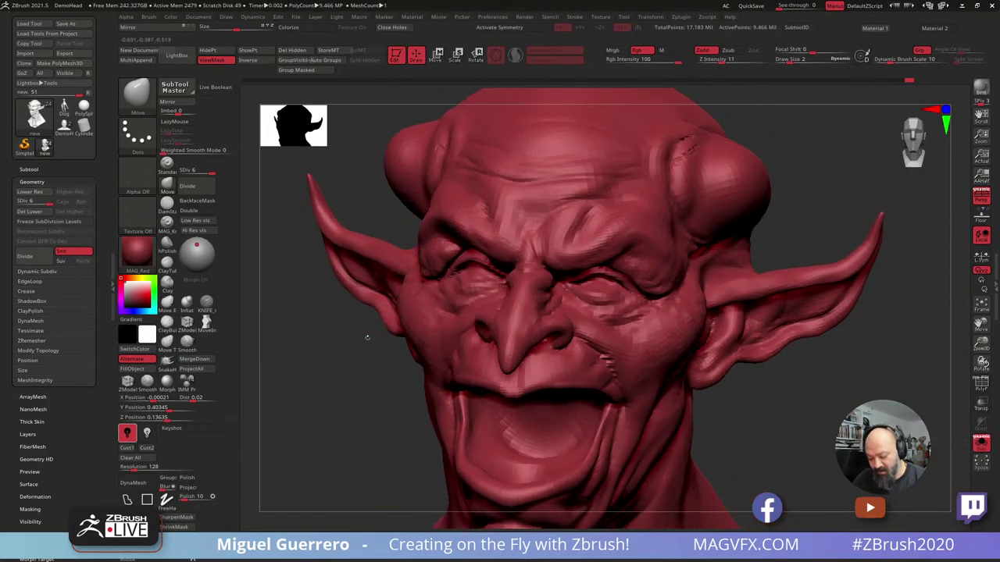
pyautogui.keyDown('ctrl'); pyautogui.moveTo(368, 336); pyautogui.dragTo(413, 348, button='right'); pyautogui.keyUp('ctrl')
pyautogui.press('shift')
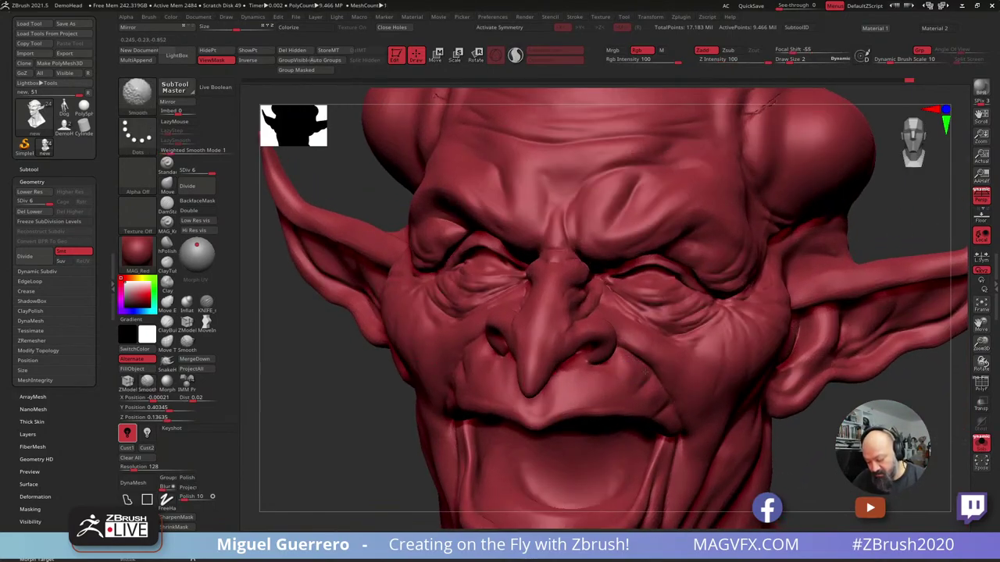
pyautogui.moveTo(633, 391); pyautogui.dragTo(453, 357, button='right')
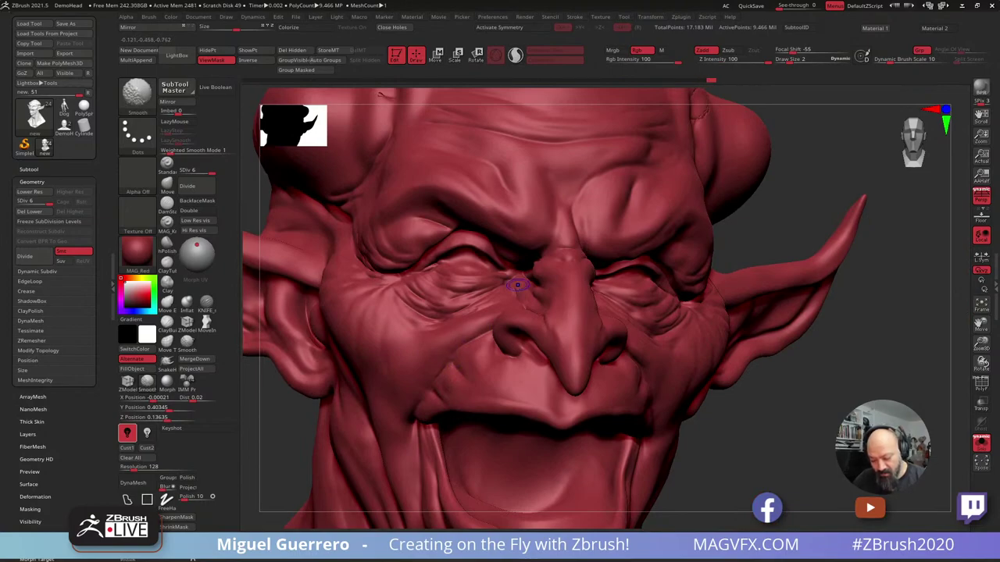
pyautogui.moveTo(476, 300); pyautogui.dragTo(564, 320, button='right')
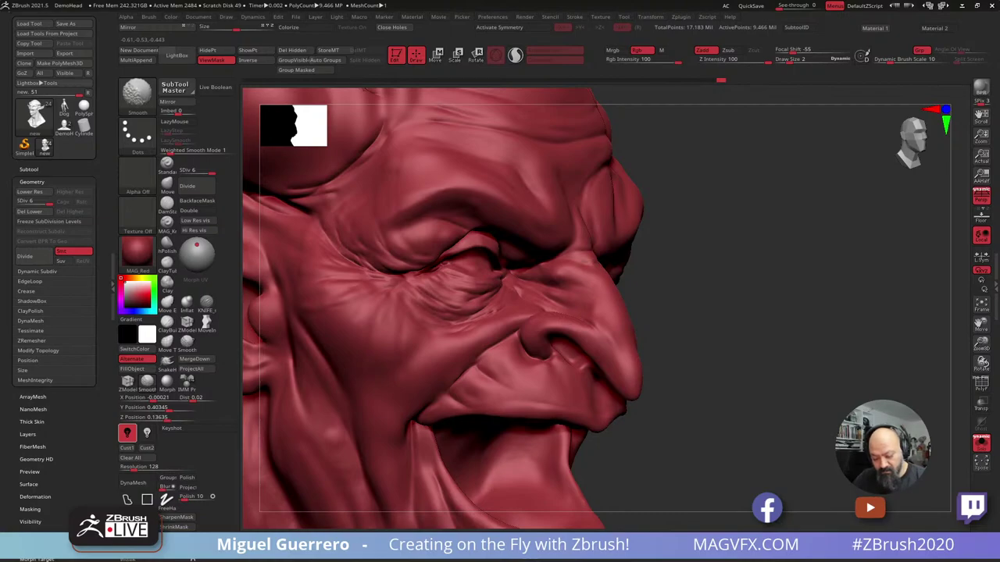
# Smooth the cheek, nostril and upper-lip folds on both sides of the isolated head.
pyautogui.moveTo(727, 404); pyautogui.dragTo(507, 382)
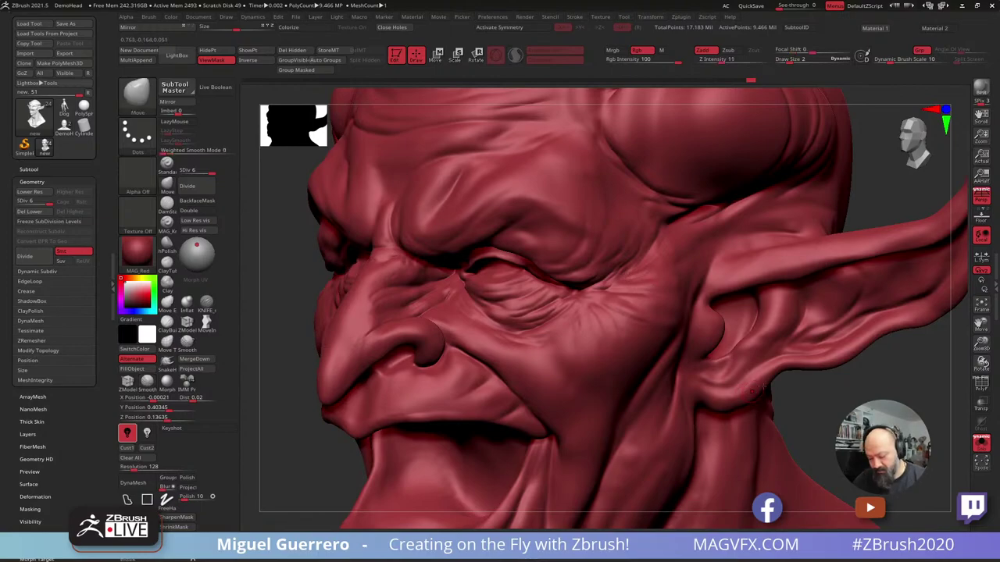
pyautogui.moveTo(294, 438); pyautogui.dragTo(312, 371)
pyautogui.moveTo(312, 372); pyautogui.dragTo(508, 330, button='right')
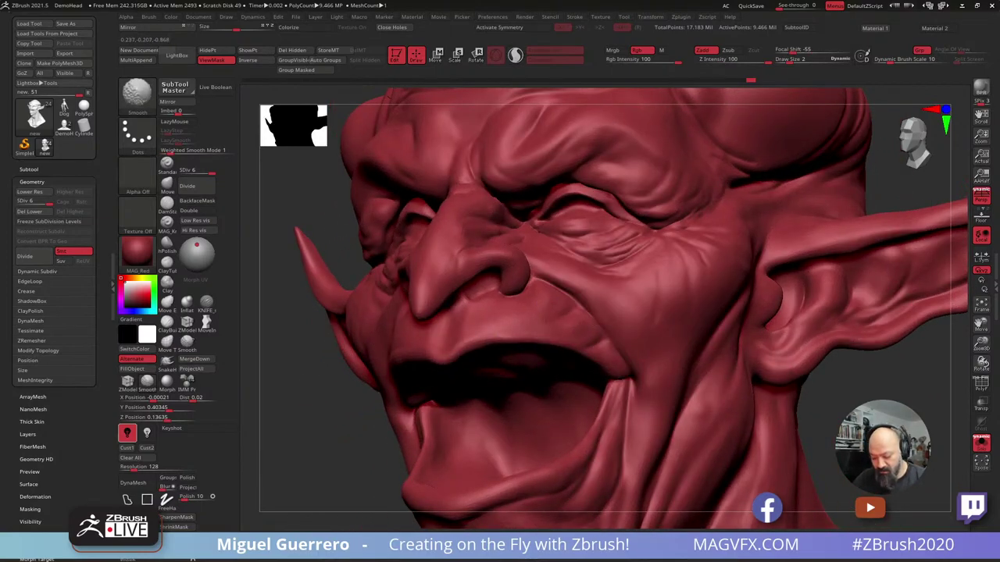
pyautogui.moveTo(528, 295)
pyautogui.mouseDown(button='right')
pyautogui.moveTo(349, 404)
pyautogui.moveTo(360, 346)
pyautogui.mouseUp(button='right')
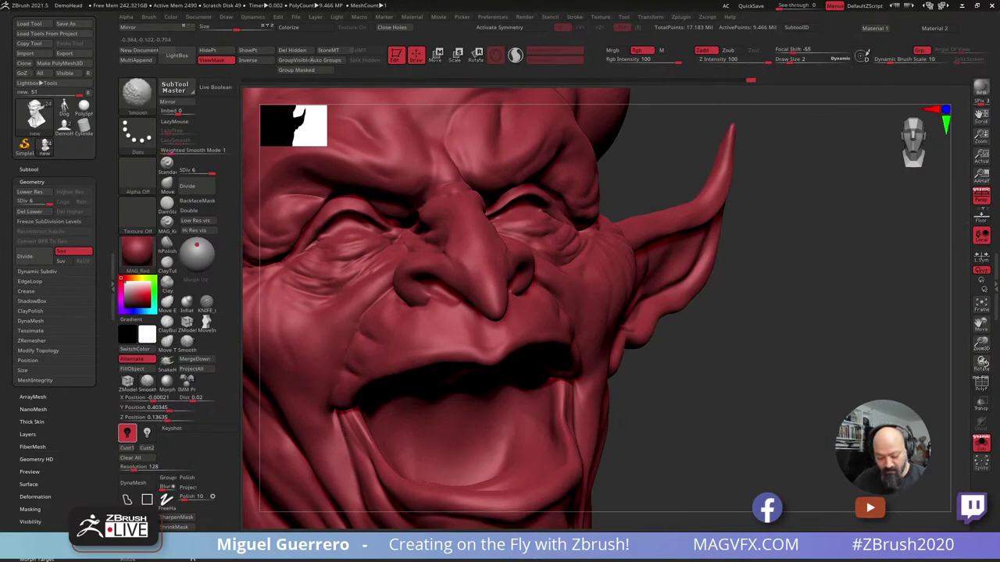
pyautogui.moveTo(351, 367); pyautogui.dragTo(617, 356, button='right')
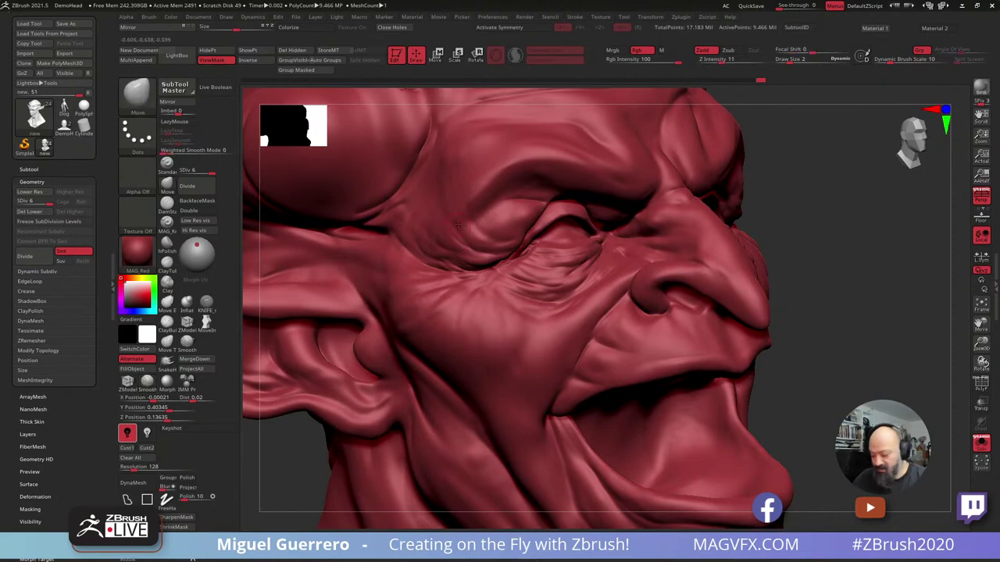
# Show the whole model again and hide the sphere subtools PM3D_Sphere3D2_3 and PM3D_Sphere3D2_2.
pyautogui.click(980, 443)
pyautogui.moveTo(900, 384); pyautogui.dragTo(703, 387, button='right')
pyautogui.keyDown('ctrl'); pyautogui.moveTo(426, 437); pyautogui.dragTo(476, 367, button='right'); pyautogui.keyUp('ctrl')
pyautogui.keyDown('alt'); pyautogui.moveTo(343, 313); pyautogui.dragTo(393, 310, button='right'); pyautogui.keyUp('alt')
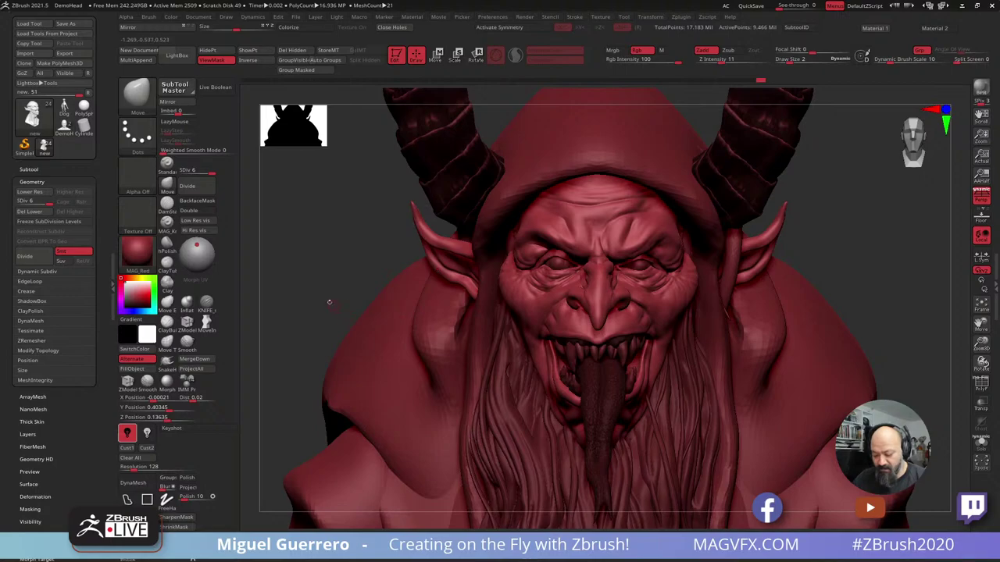
pyautogui.moveTo(329, 301); pyautogui.dragTo(376, 308, button='right')
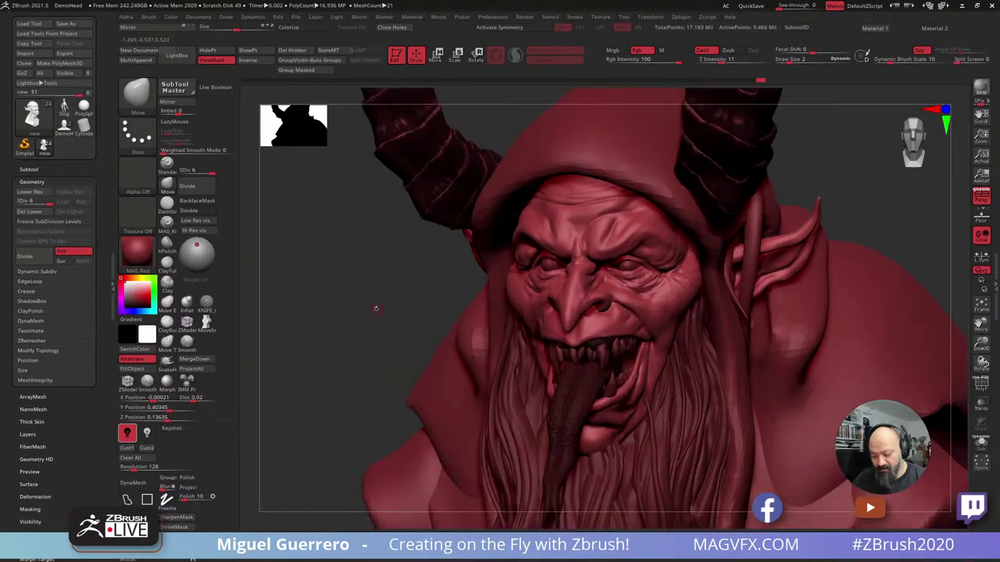
pyautogui.click(28, 169)
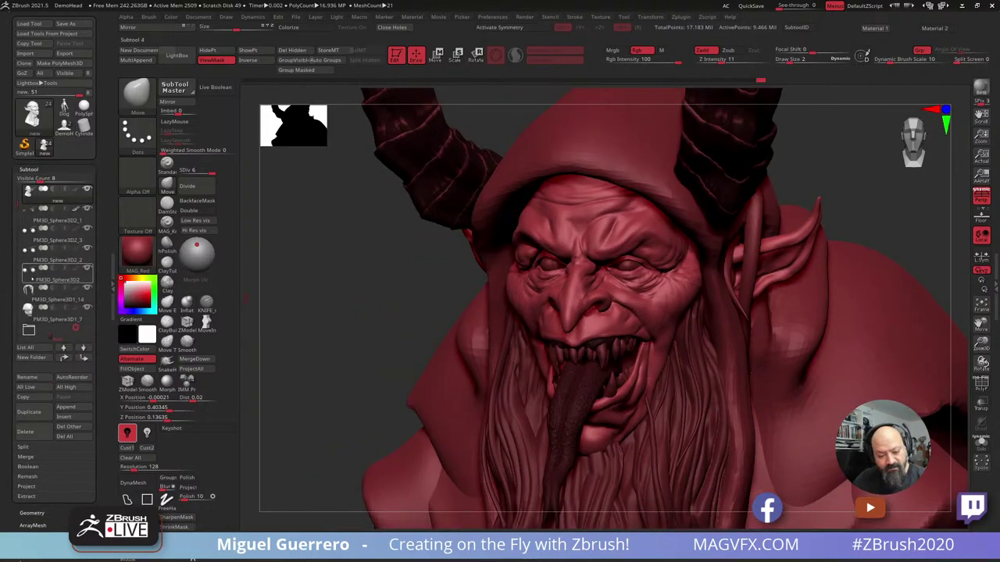
pyautogui.click(78, 231)
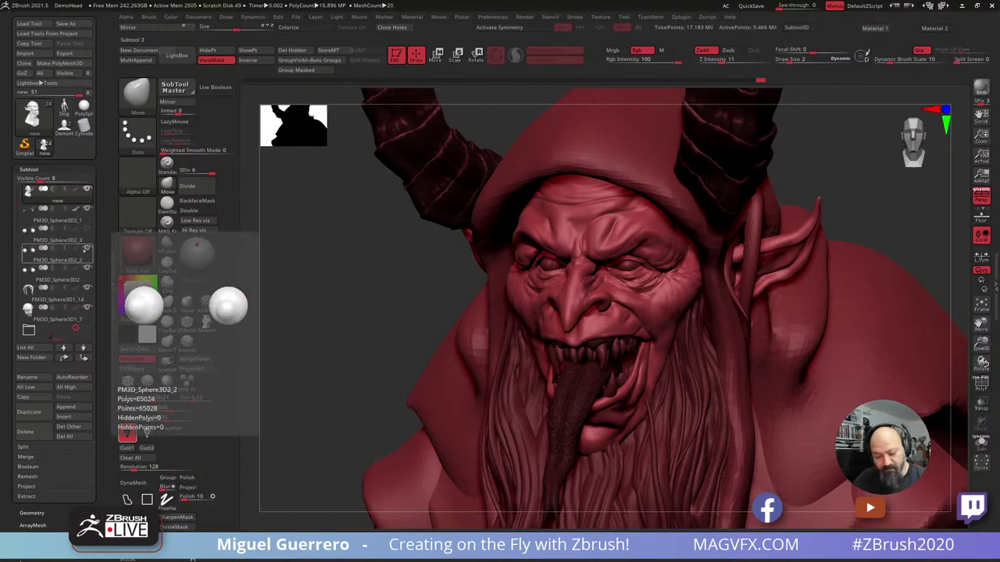
pyautogui.click(86, 249)
pyautogui.moveTo(341, 339); pyautogui.dragTo(374, 308)
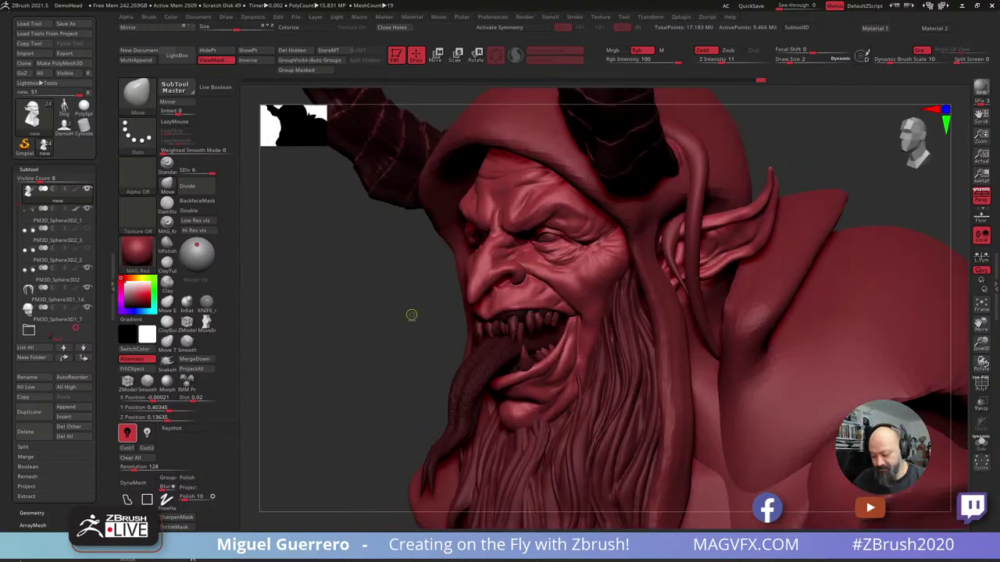
# Smooth the eyelid, crow's-feet and eye-bag wrinkles from both three-quarter sides of the face.
pyautogui.keyDown('ctrl'); pyautogui.moveTo(411, 315); pyautogui.dragTo(424, 336, button='right'); pyautogui.keyUp('ctrl')
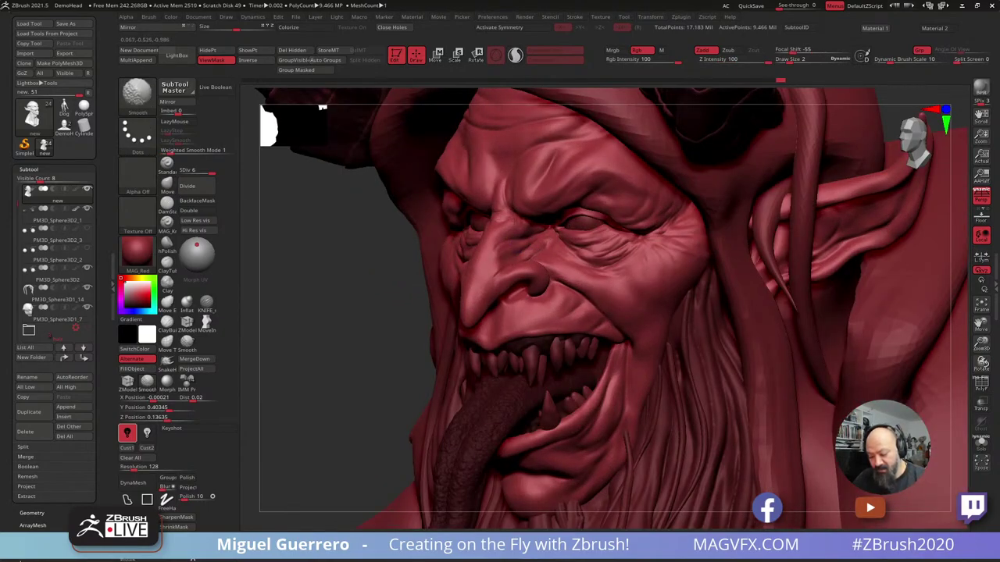
pyautogui.moveTo(354, 288); pyautogui.dragTo(370, 289)
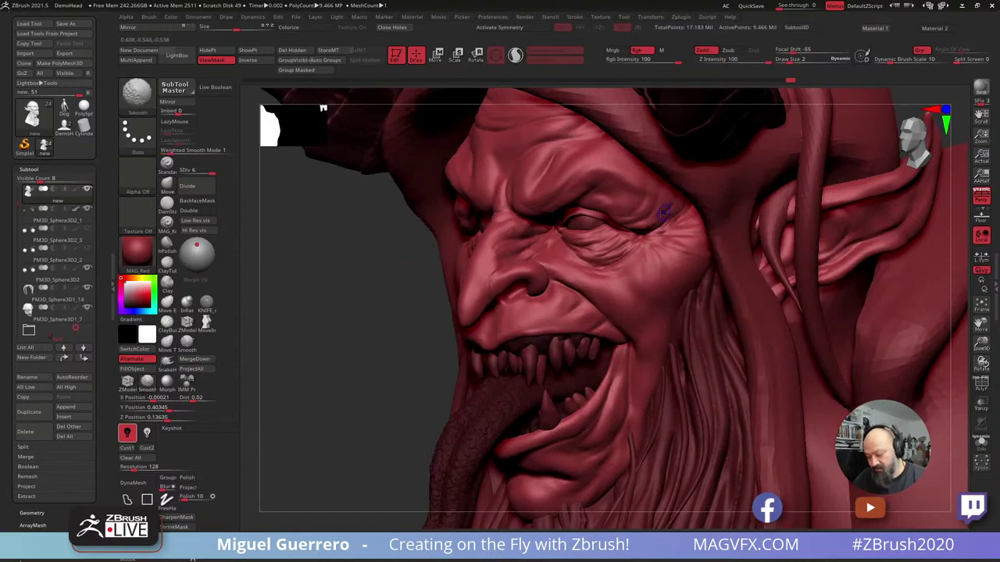
pyautogui.moveTo(353, 274); pyautogui.dragTo(531, 269)
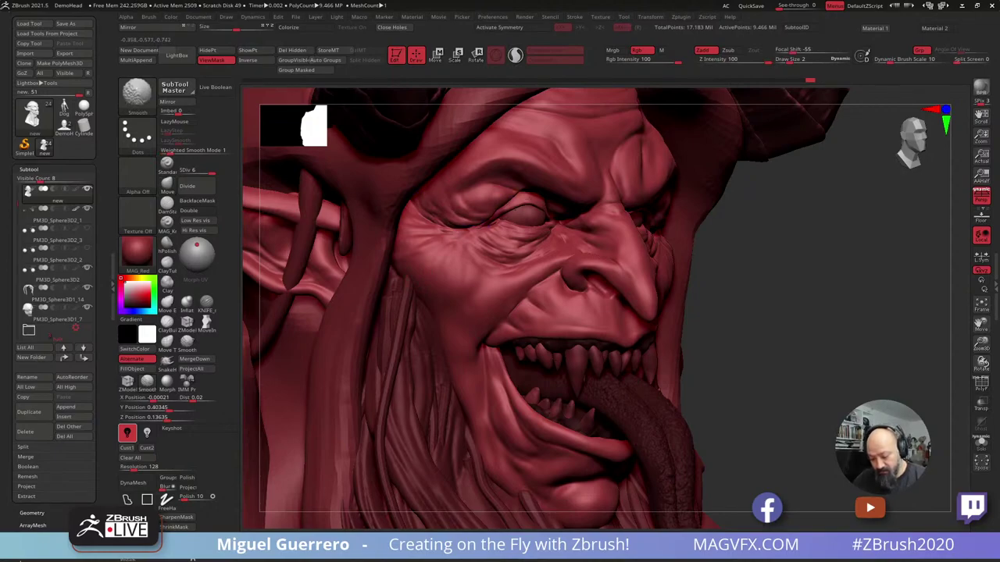
pyautogui.moveTo(531, 221); pyautogui.dragTo(643, 211, button='right')
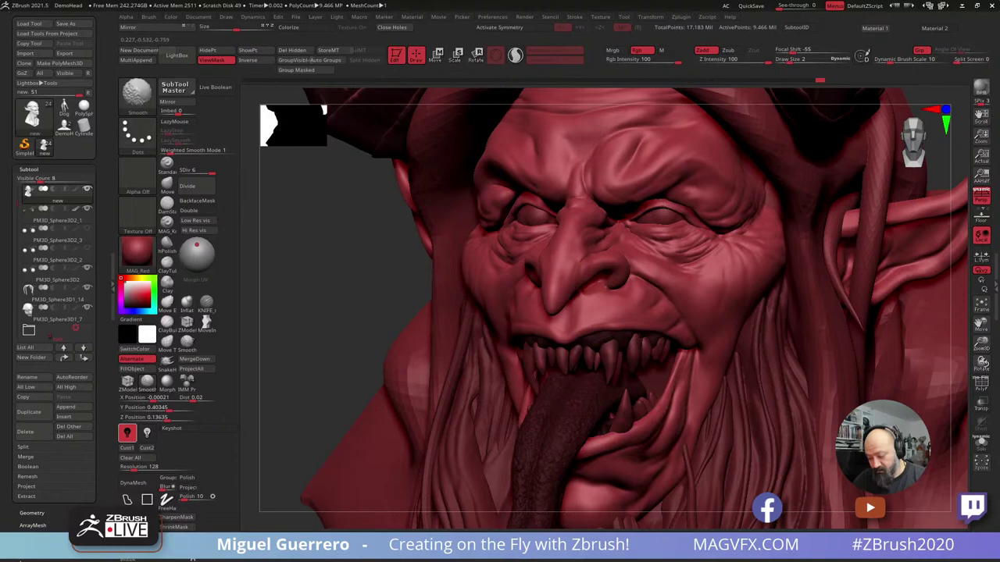
pyautogui.moveTo(348, 258); pyautogui.dragTo(407, 258)
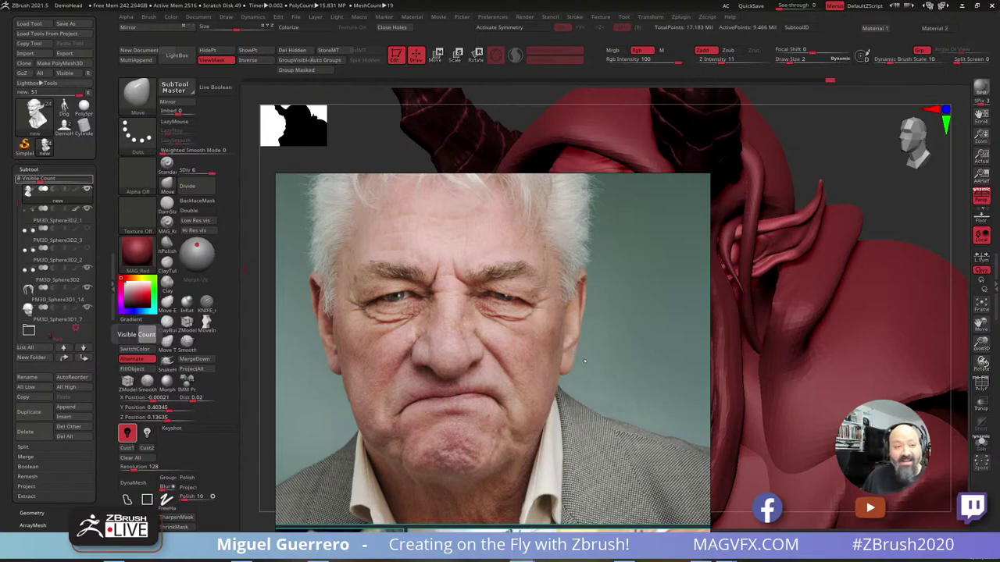
# Put away the reference photo of the frowning man and smooth the cheek and nose folds further.
pyautogui.moveTo(603, 344)
pyautogui.mouseDown(button='right')
pyautogui.moveTo(625, 355)
pyautogui.moveTo(368, 296)
pyautogui.moveTo(0, 258)
pyautogui.mouseUp(button='right')
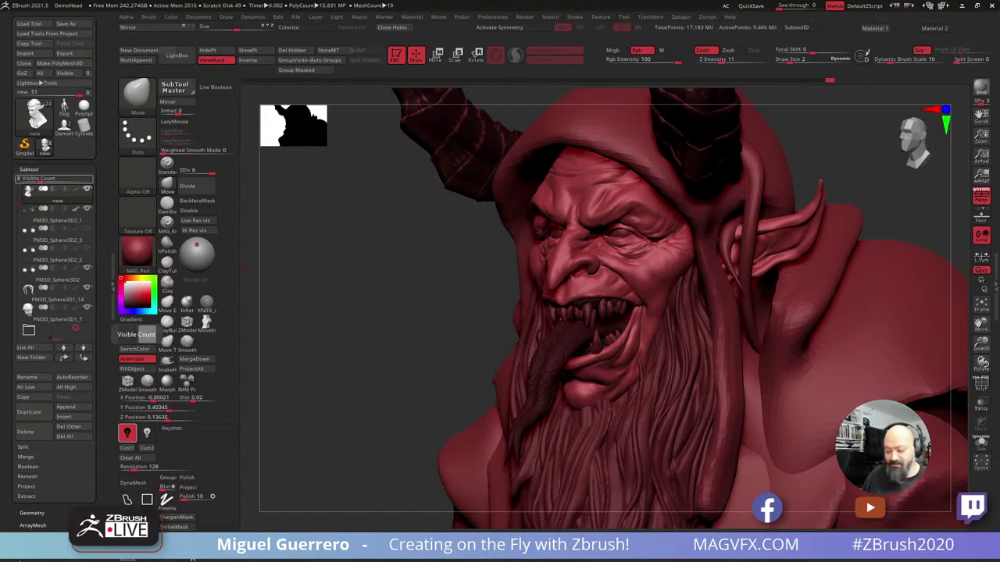
pyautogui.moveTo(393, 302)
pyautogui.mouseDown(button='right')
pyautogui.moveTo(373, 304)
pyautogui.moveTo(381, 302)
pyautogui.mouseUp(button='right')
pyautogui.moveTo(380, 301); pyautogui.dragTo(397, 292)
pyautogui.press('shift')
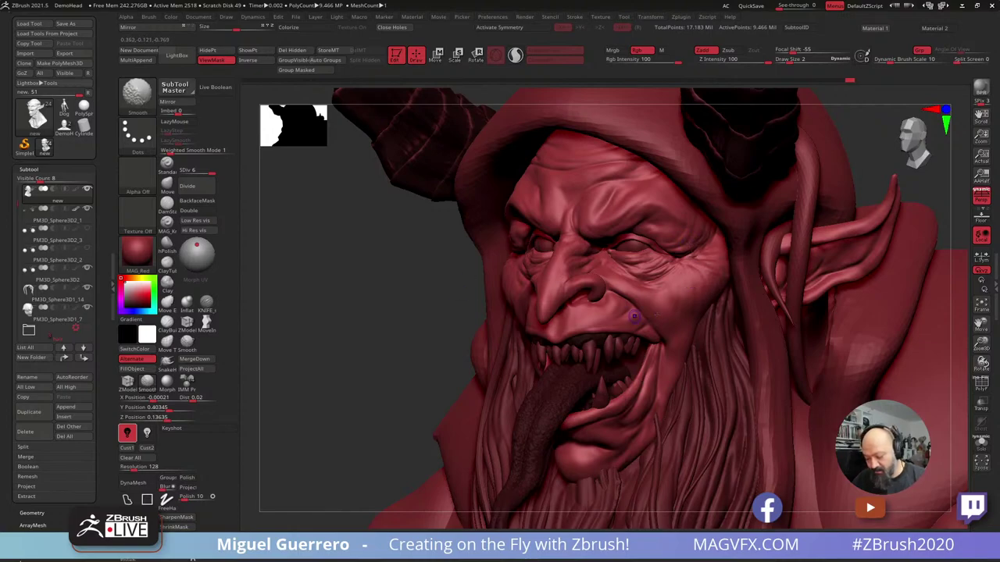
pyautogui.keyDown('shift'); pyautogui.moveTo(379, 288); pyautogui.dragTo(448, 294); pyautogui.keyUp('shift')
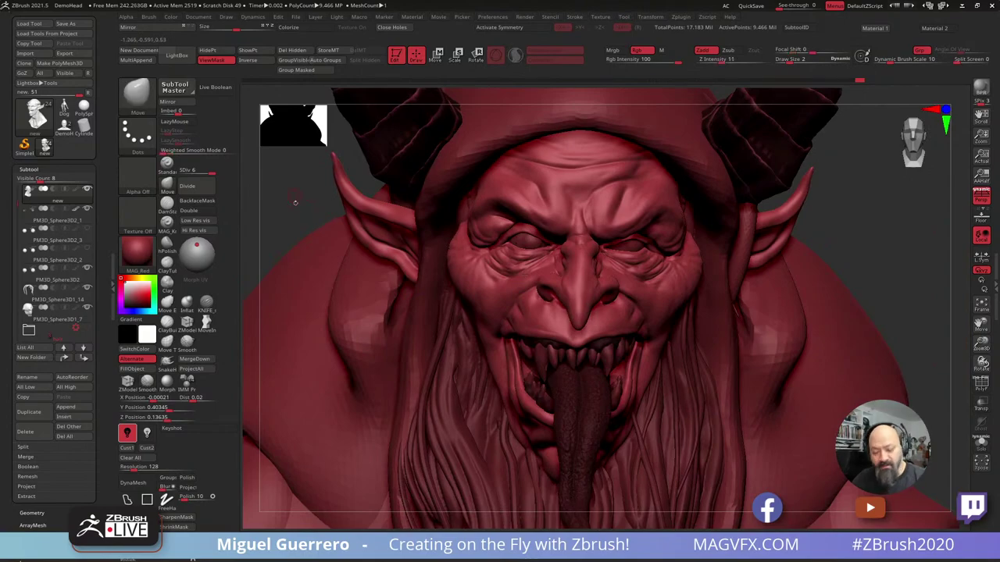
pyautogui.moveTo(298, 203); pyautogui.dragTo(264, 202)
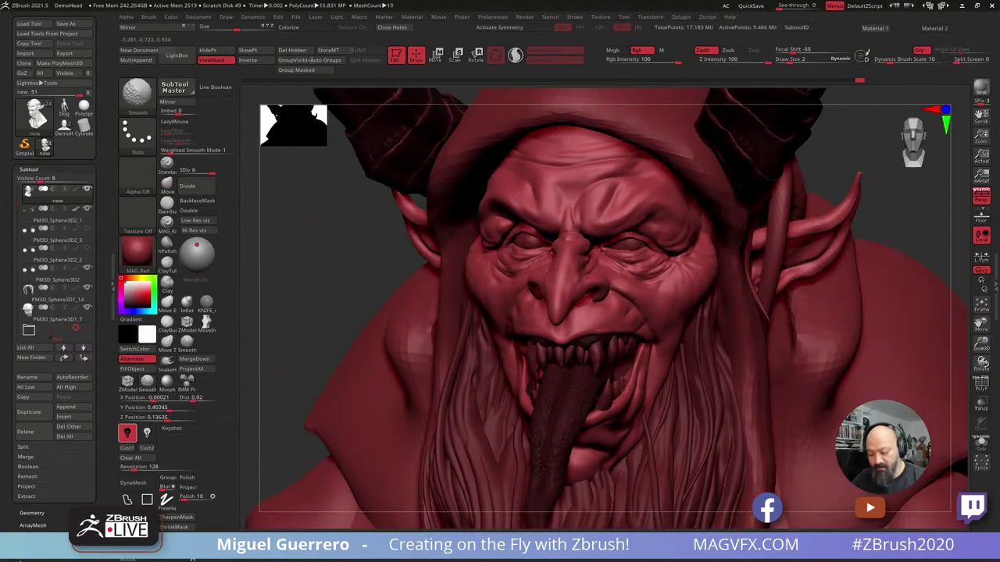
pyautogui.moveTo(375, 238)
pyautogui.mouseDown()
pyautogui.moveTo(379, 266)
pyautogui.moveTo(367, 279)
pyautogui.mouseUp()
# Select the hood, hide it to expose the forehead, and reselect the head.
pyautogui.keyDown('alt'); pyautogui.click(521, 221); pyautogui.keyUp('alt')
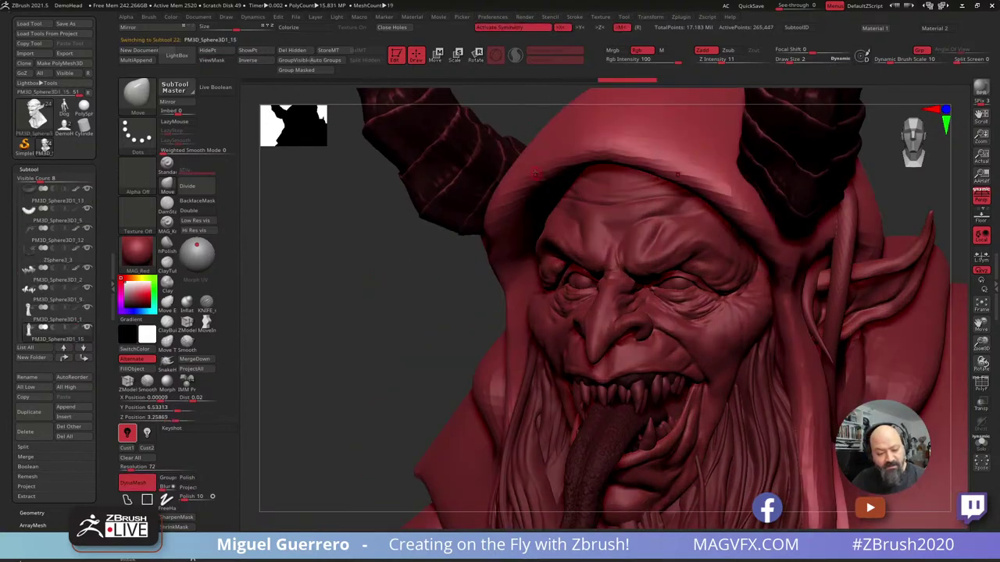
pyautogui.click(86, 328)
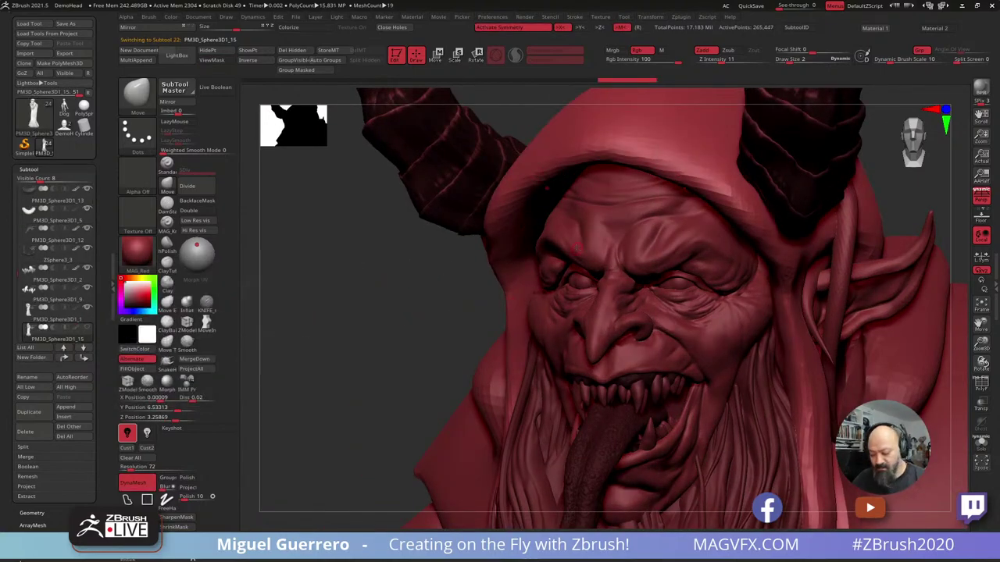
pyautogui.keyDown('alt'); pyautogui.click(564, 253); pyautogui.keyUp('alt')
# Smooth the inner brow fold above the character's right eye on the head.
pyautogui.keyDown('shift'); pyautogui.moveTo(376, 267); pyautogui.dragTo(420, 269); pyautogui.keyUp('shift')
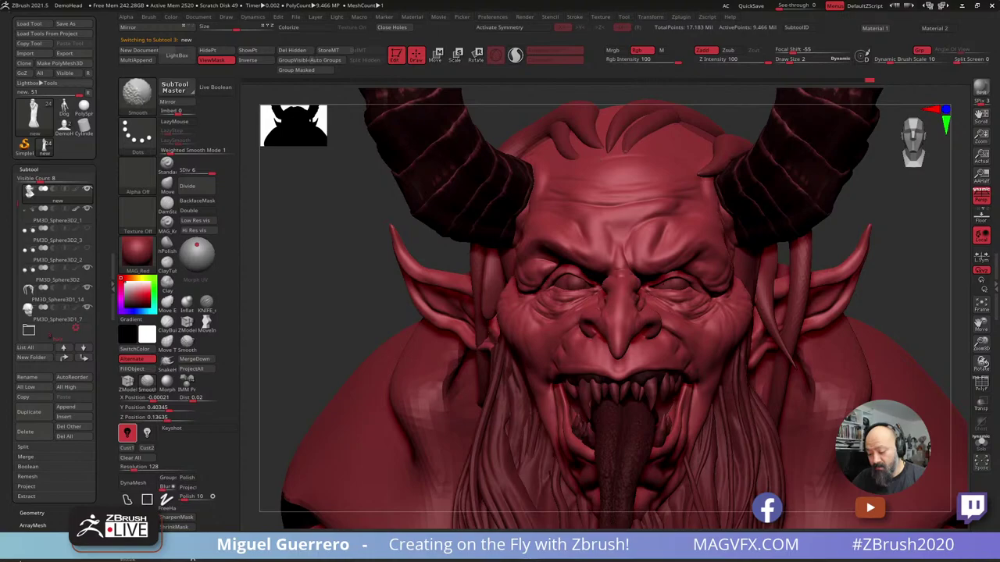
pyautogui.moveTo(383, 266); pyautogui.dragTo(325, 269)
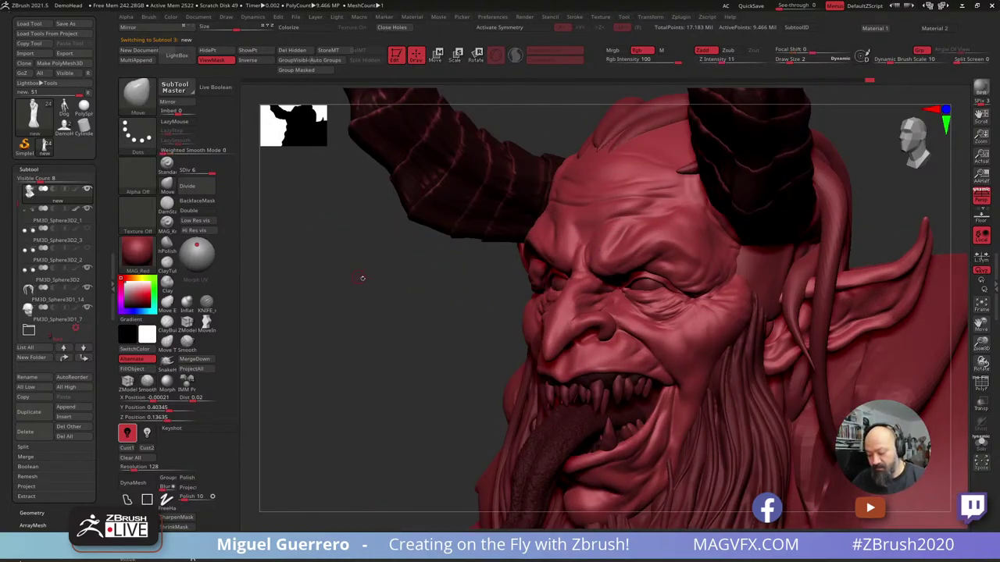
pyautogui.keyDown('shift'); pyautogui.moveTo(361, 279); pyautogui.dragTo(474, 239, button='right'); pyautogui.keyUp('shift')
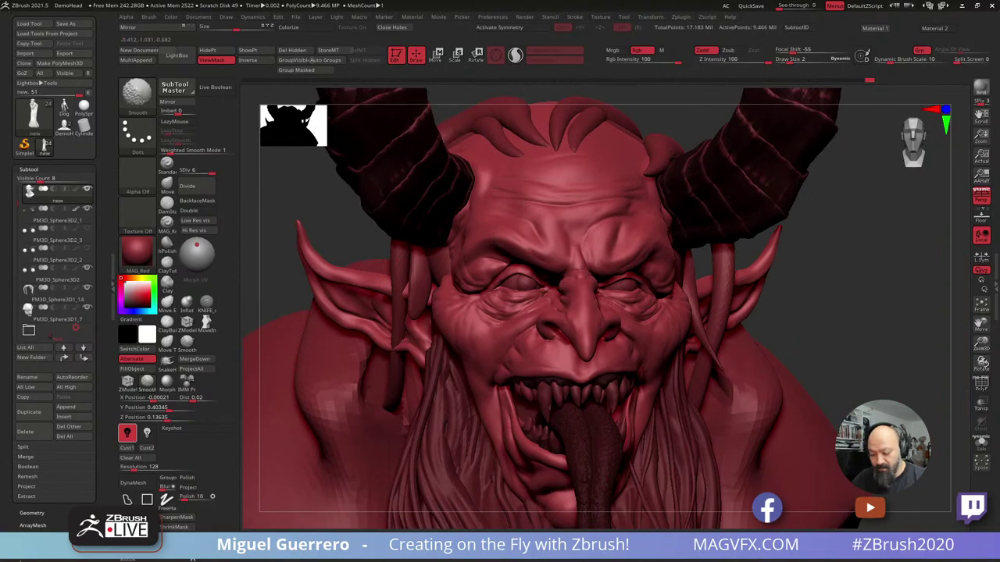
pyautogui.keyDown('shift'); pyautogui.moveTo(500, 216); pyautogui.dragTo(512, 250); pyautogui.keyUp('shift')
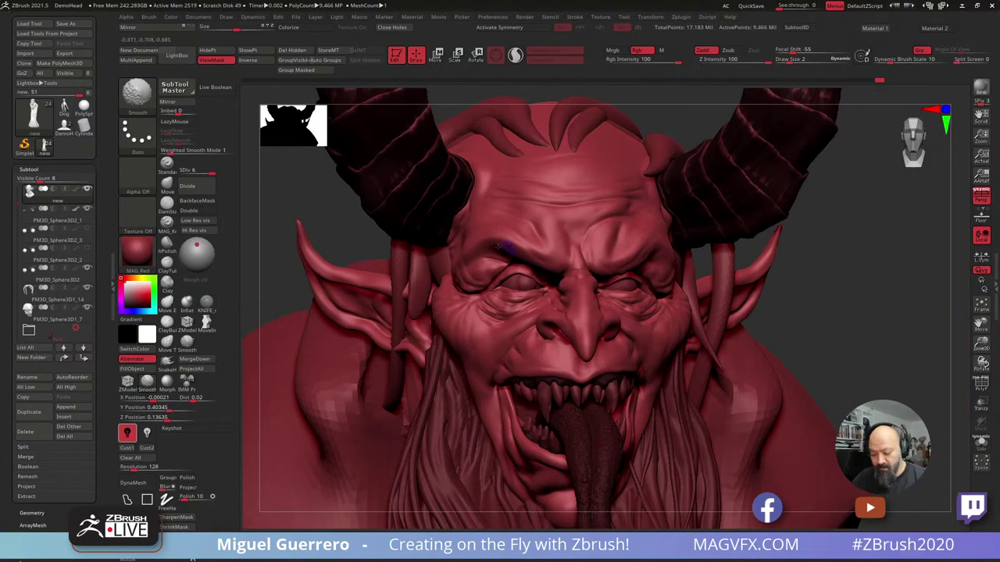
pyautogui.moveTo(342, 227); pyautogui.dragTo(391, 222)
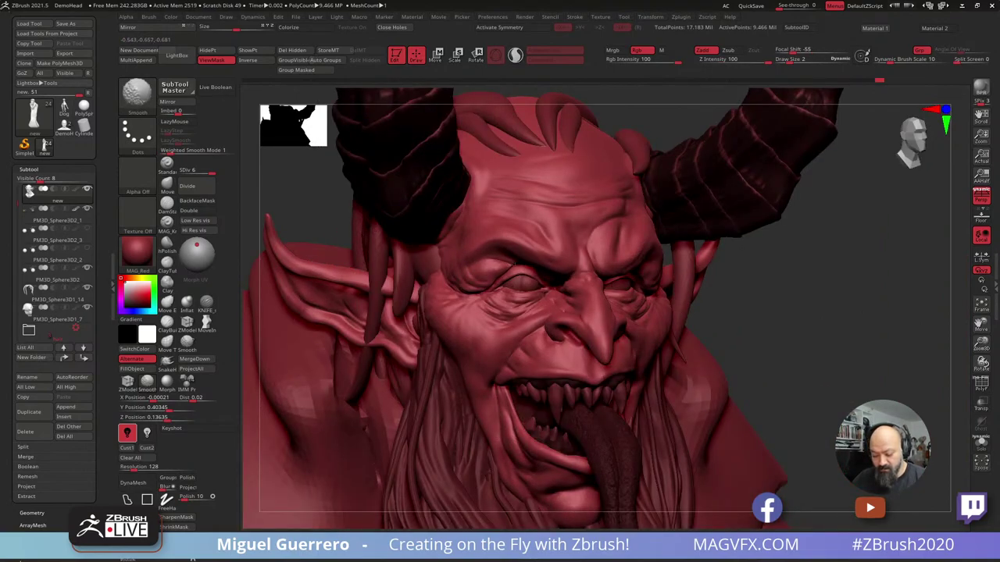
# Adjust the area around the character's right nostril with the Move brush at Draw Size 4.
pyautogui.click(773, 324)
pyautogui.keyDown('alt'); pyautogui.moveTo(489, 308); pyautogui.dragTo(553, 301, button='right'); pyautogui.keyUp('alt')
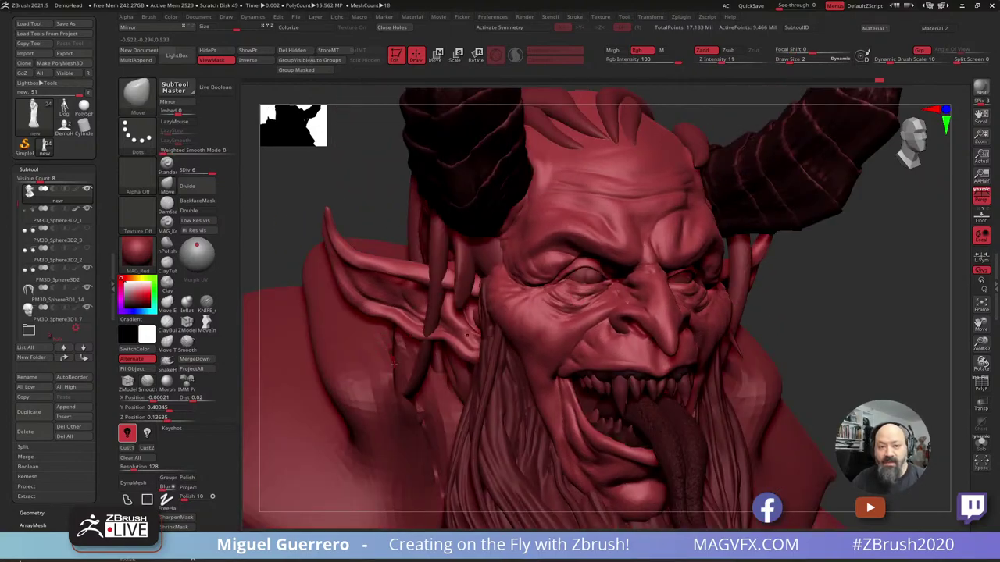
pyautogui.keyDown('alt'); pyautogui.moveTo(356, 295); pyautogui.dragTo(396, 288, button='right'); pyautogui.keyUp('alt')
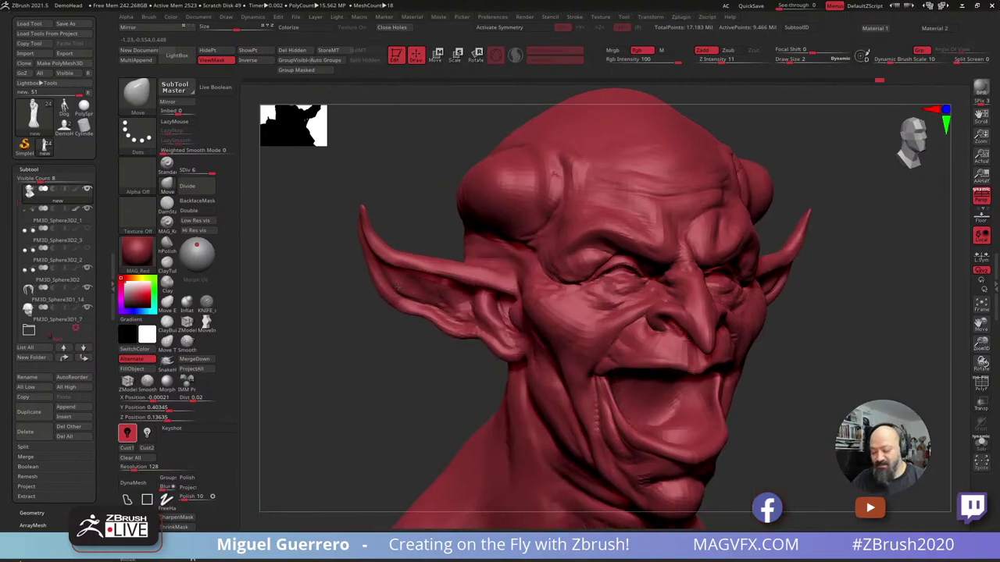
pyautogui.moveTo(310, 237); pyautogui.dragTo(319, 236, button='right')
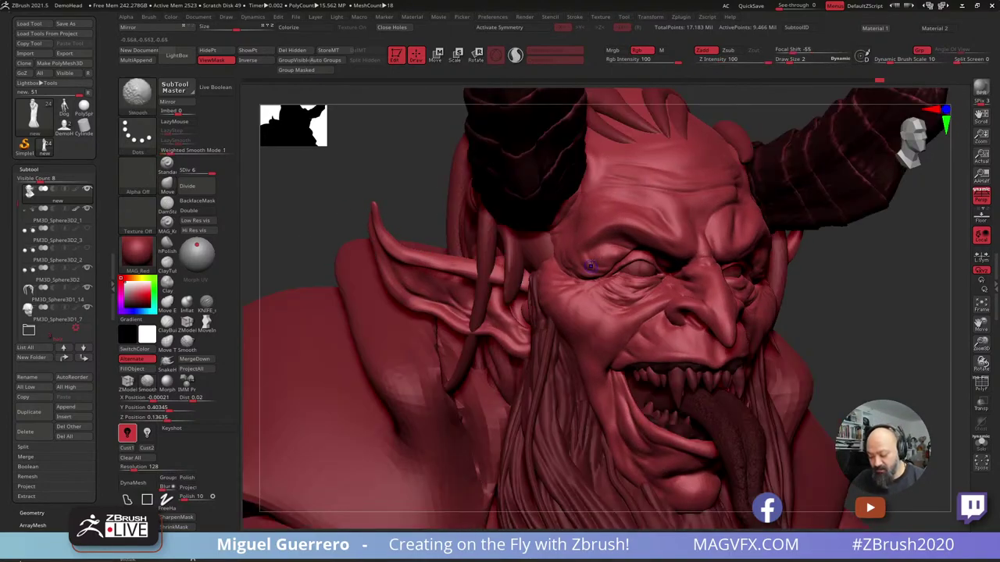
pyautogui.moveTo(313, 214); pyautogui.dragTo(333, 220)
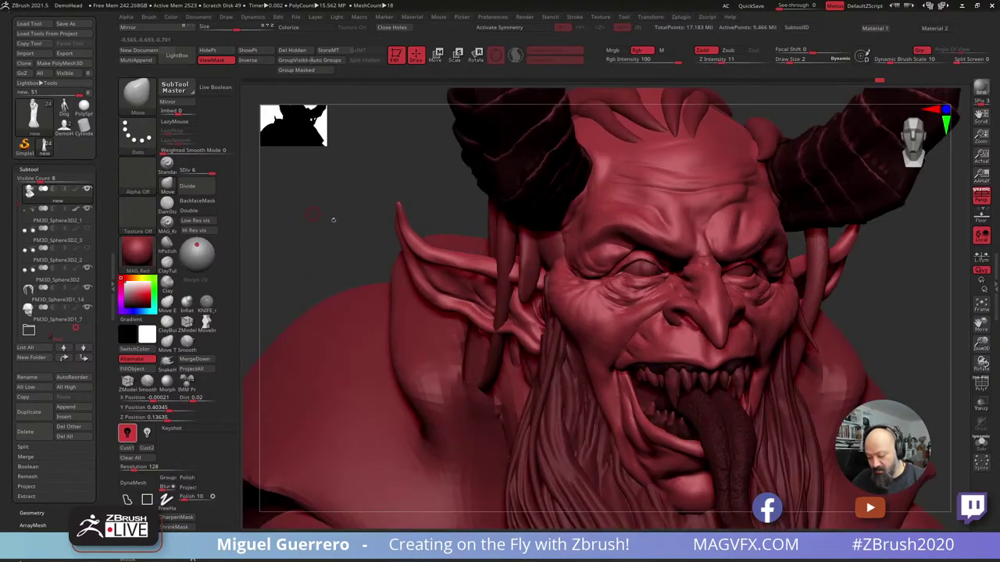
pyautogui.press('shift')
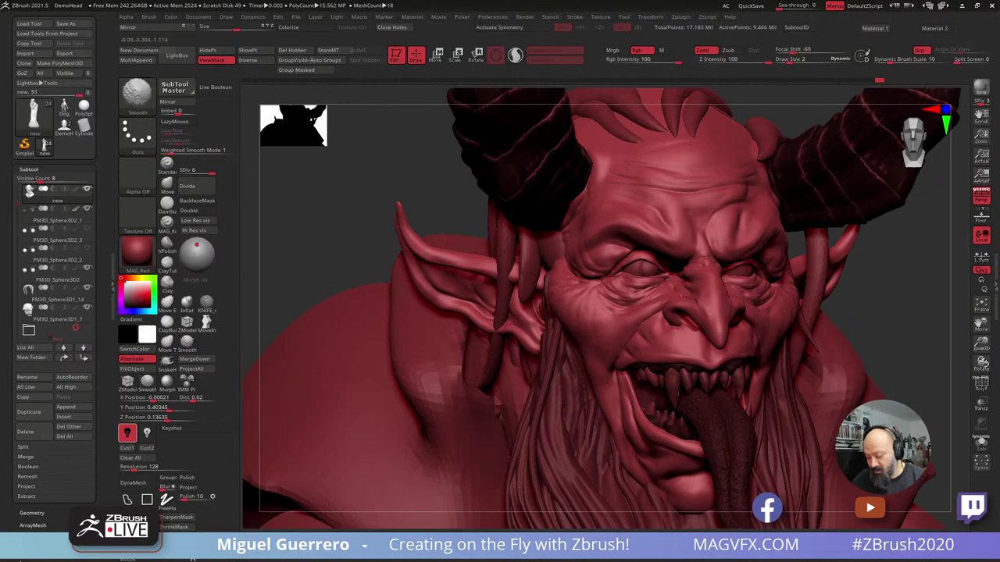
pyautogui.press('shift')
pyautogui.moveTo(335, 218)
pyautogui.mouseDown()
pyautogui.moveTo(436, 225)
pyautogui.moveTo(428, 287)
pyautogui.mouseUp()
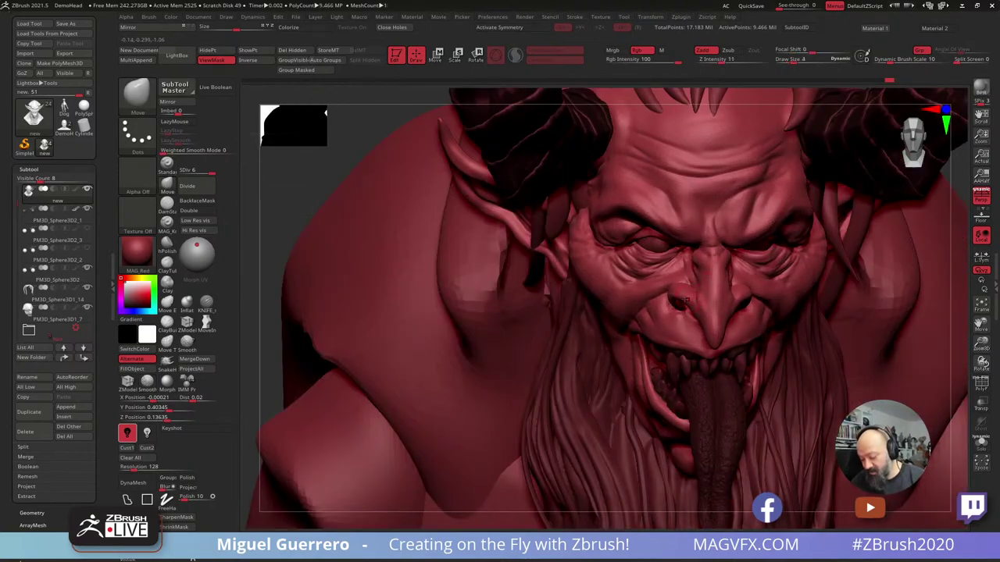
# Reshape the nose bridge between the eyes with the Move brush, enlarging it gradually to Draw Size 9.
pyautogui.moveTo(337, 178); pyautogui.dragTo(270, 175)
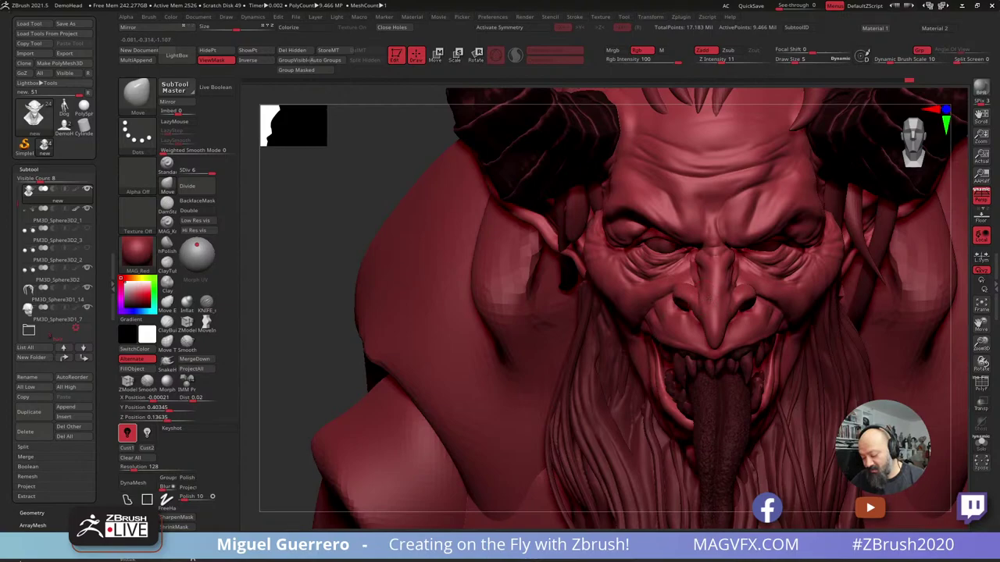
pyautogui.press(']')
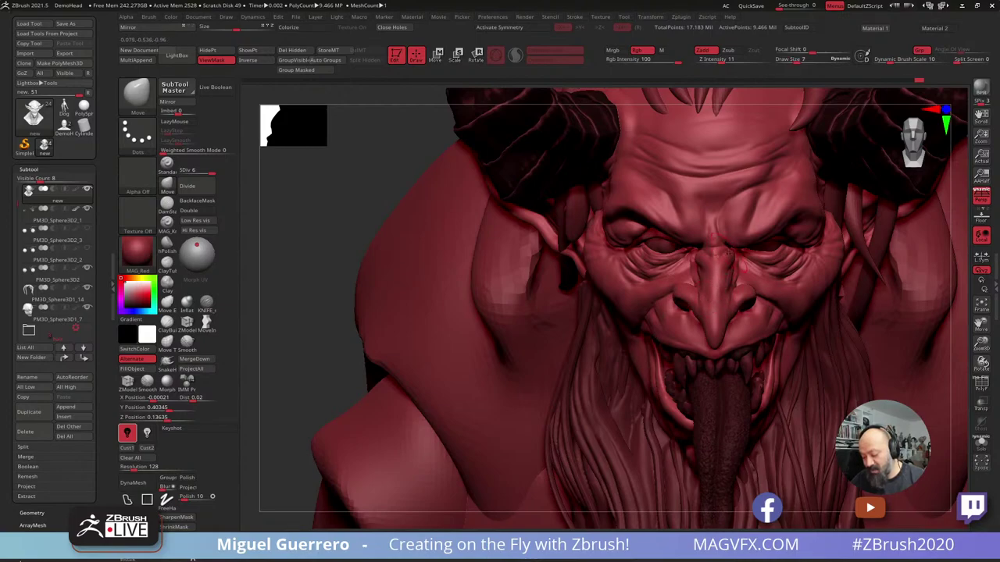
pyautogui.press(']')
pyautogui.press(']')
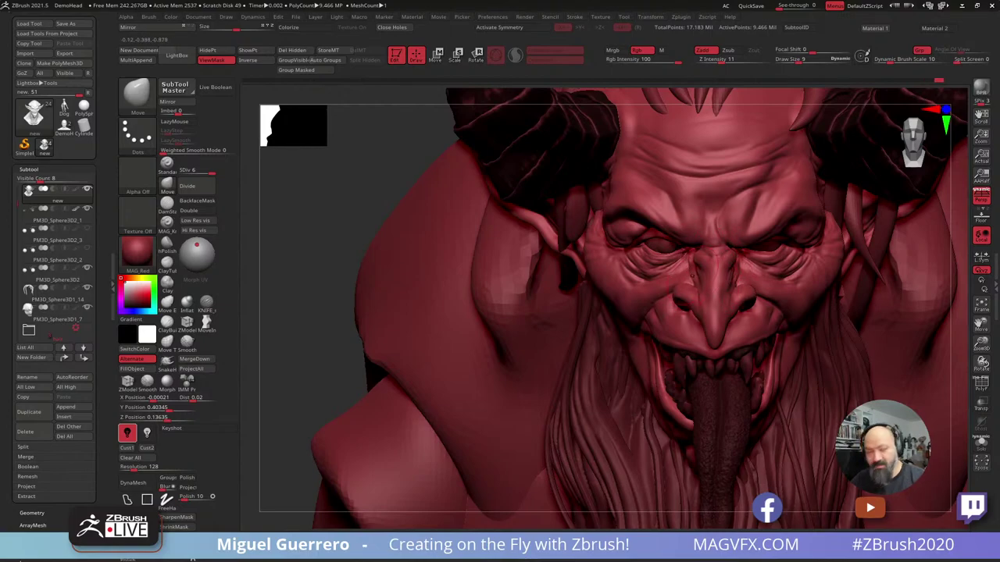
# Refine the side of the nose with the Move brush at Draw Size 3 and smooth it from both sides.
pyautogui.moveTo(348, 263)
pyautogui.keyDown('alt'); pyautogui.mouseDown()
pyautogui.moveTo(312, 260)
pyautogui.moveTo(300, 232)
pyautogui.moveTo(359, 267)
pyautogui.mouseUp(); pyautogui.keyUp('alt')
pyautogui.moveTo(359, 267); pyautogui.dragTo(368, 271)
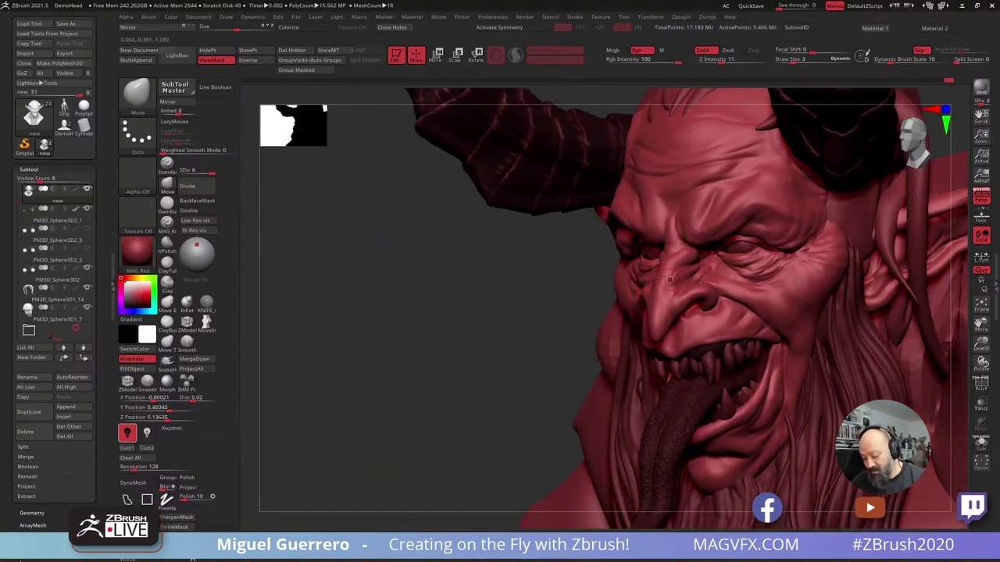
pyautogui.moveTo(511, 274); pyautogui.dragTo(493, 276)
pyautogui.keyDown('alt'); pyautogui.moveTo(493, 277); pyautogui.dragTo(528, 288); pyautogui.keyUp('alt')
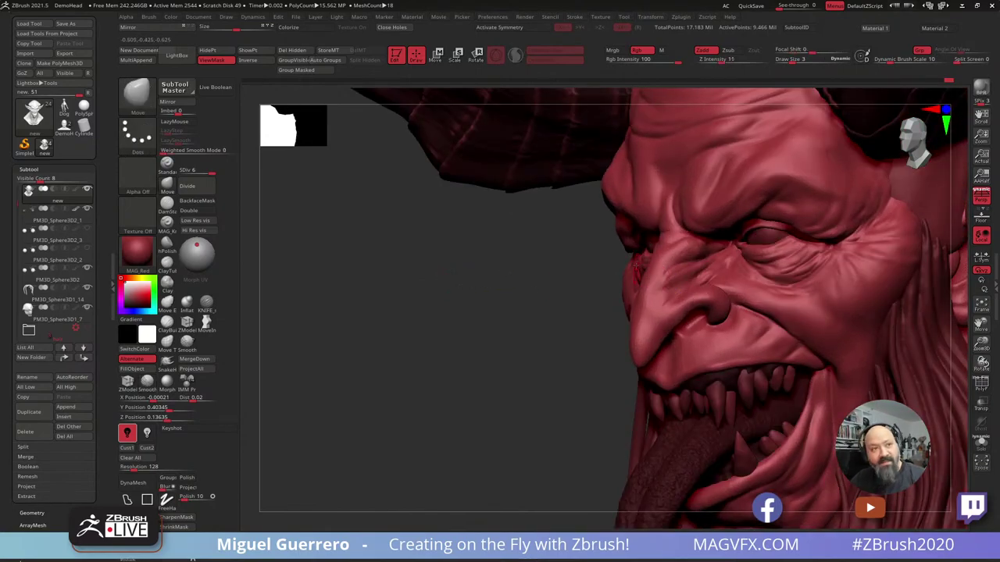
pyautogui.press('shift')
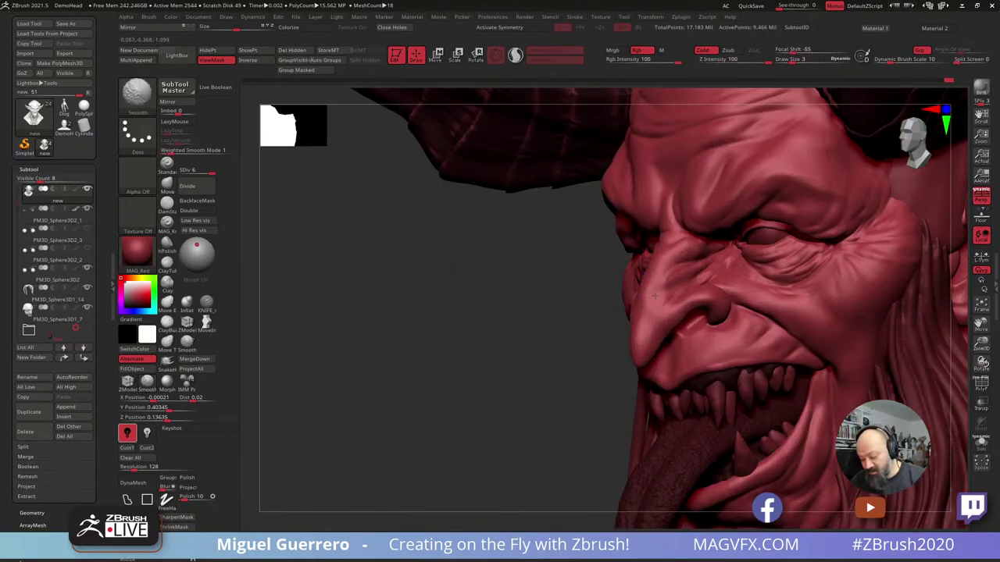
pyautogui.moveTo(455, 274); pyautogui.dragTo(595, 275)
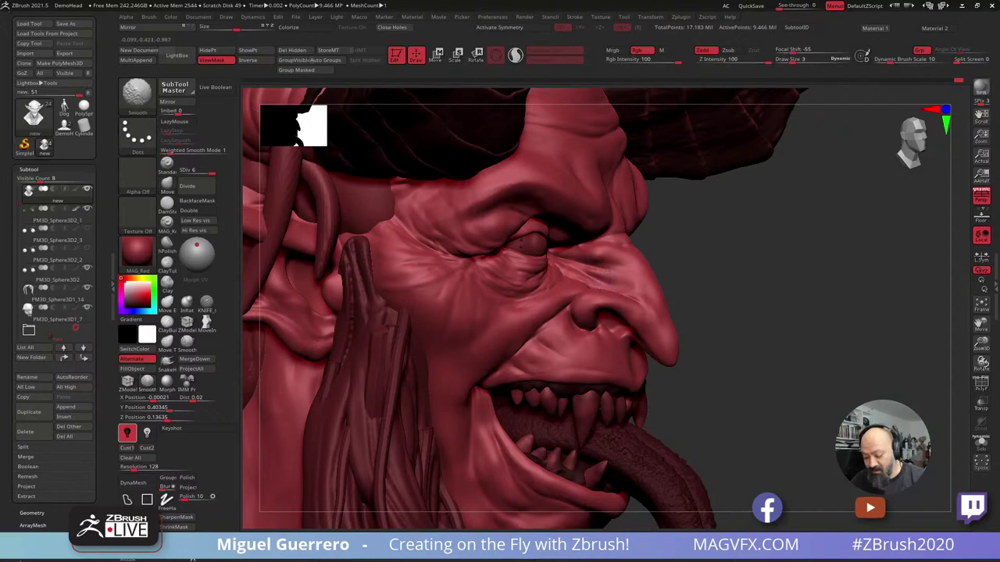
pyautogui.moveTo(730, 308)
pyautogui.mouseDown()
pyautogui.moveTo(668, 314)
pyautogui.moveTo(761, 325)
pyautogui.moveTo(750, 319)
pyautogui.mouseUp()
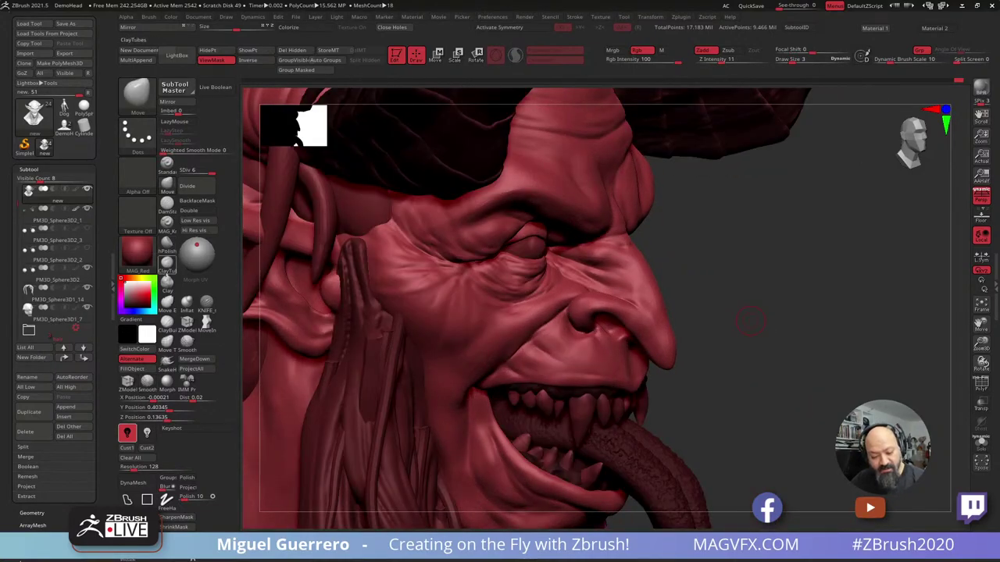
# Build up the folds between the eyes and nose with the Clay brush at Z Intensity 14 and Draw Size 3.
pyautogui.click(167, 281)
pyautogui.click(723, 60)
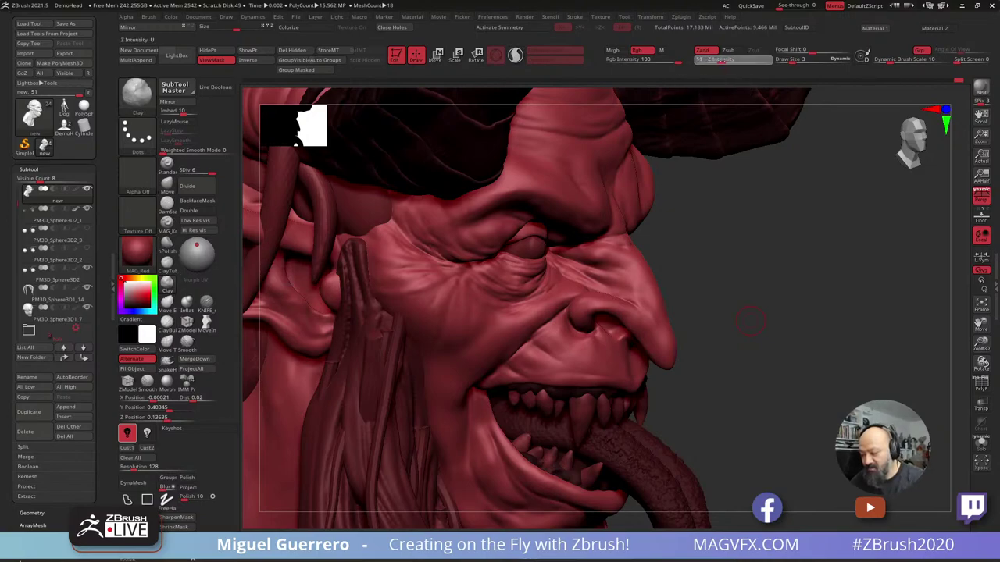
pyautogui.write('14')
pyautogui.press('Return')
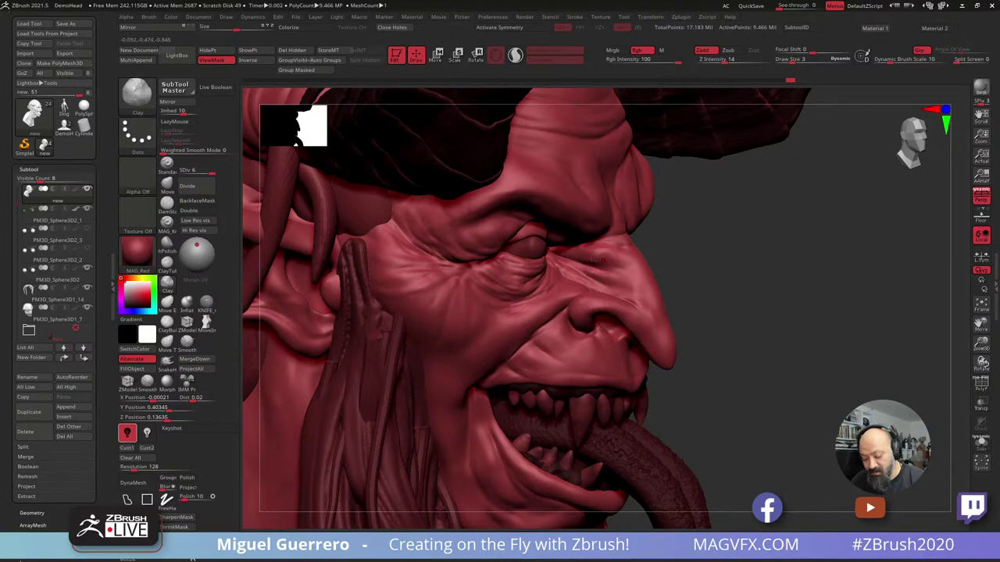
pyautogui.moveTo(727, 306); pyautogui.dragTo(773, 306)
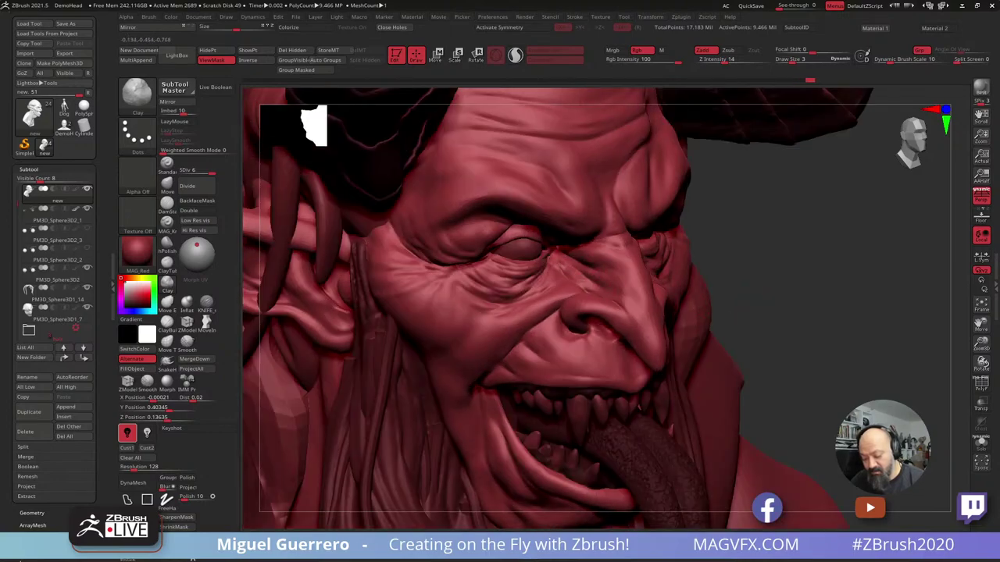
pyautogui.moveTo(738, 293); pyautogui.dragTo(367, 278)
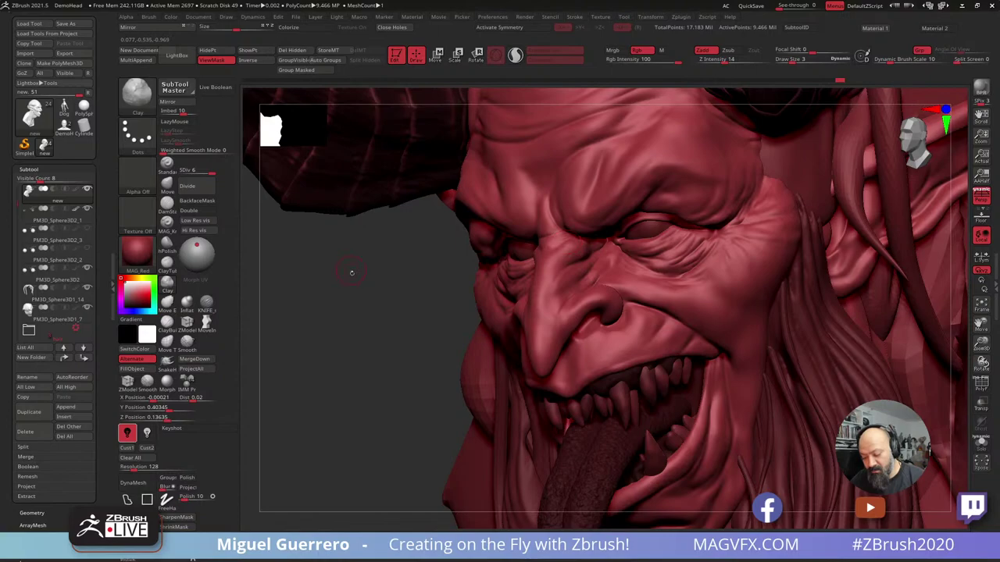
# Add volume to the brow fold above the character's left eye with the Clay brush at Draw Sizes 6 and 4.
pyautogui.moveTo(351, 272); pyautogui.dragTo(583, 198)
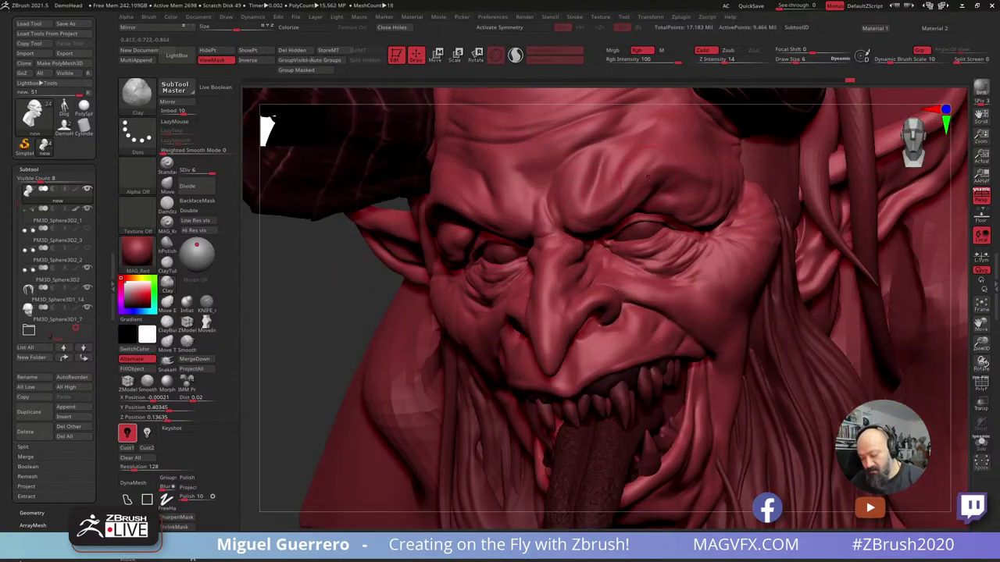
pyautogui.moveTo(330, 275); pyautogui.dragTo(270, 261)
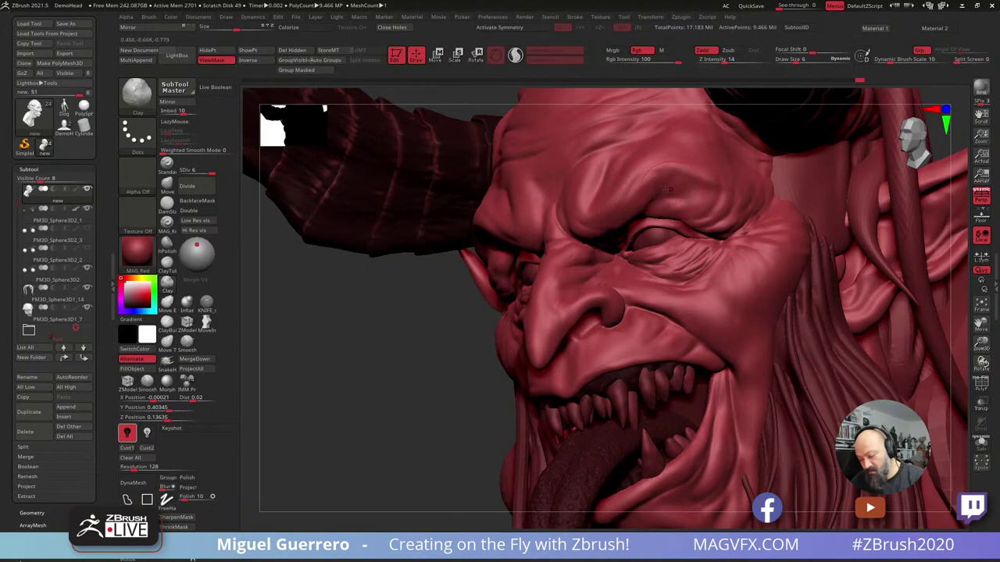
pyautogui.moveTo(660, 186); pyautogui.dragTo(644, 172)
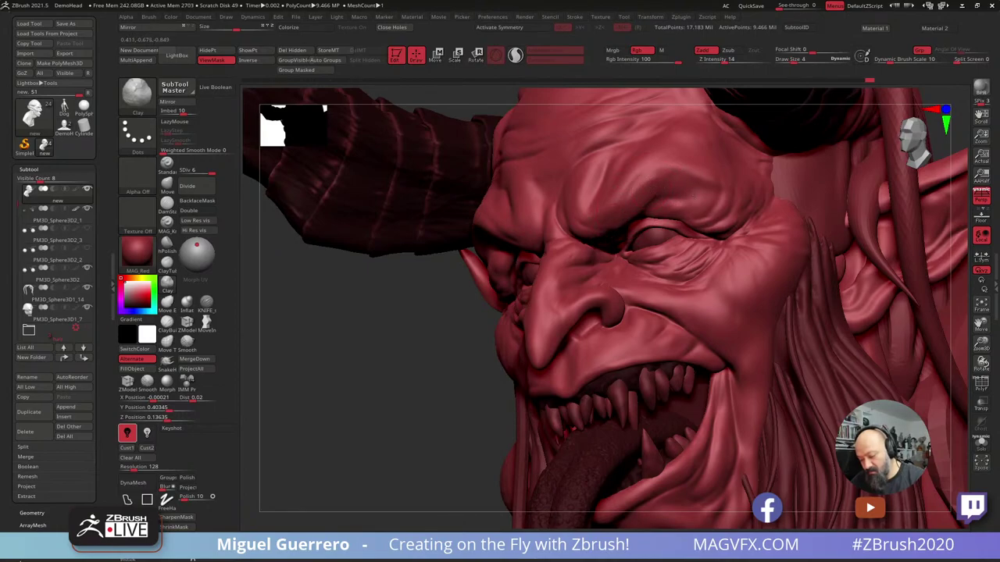
pyautogui.moveTo(350, 297); pyautogui.dragTo(402, 276)
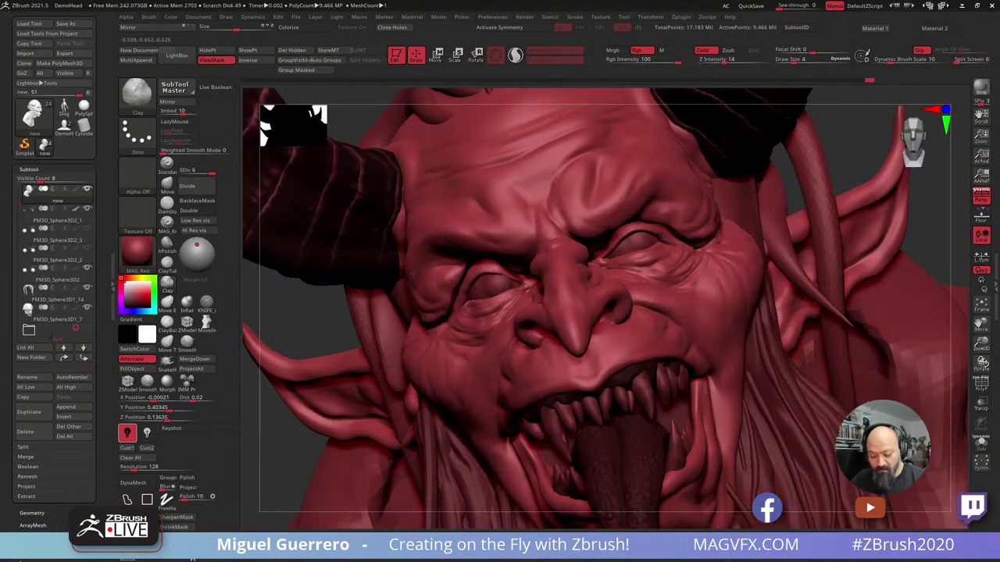
# Swell the folds at the character's right outer brow with the Inflat brush at Z Intensity 10, and smooth the left cheek.
pyautogui.click(186, 303)
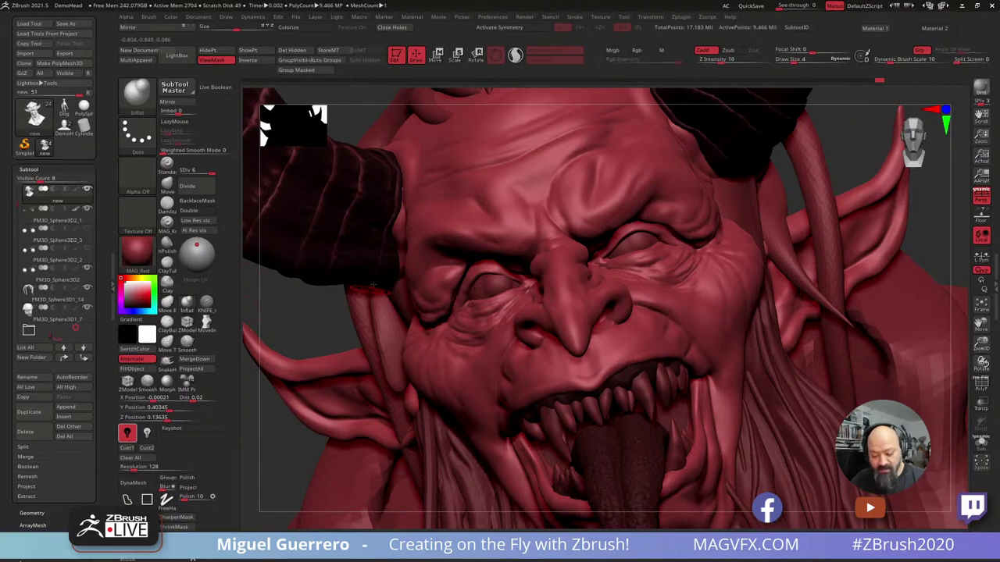
pyautogui.moveTo(412, 280); pyautogui.dragTo(449, 262)
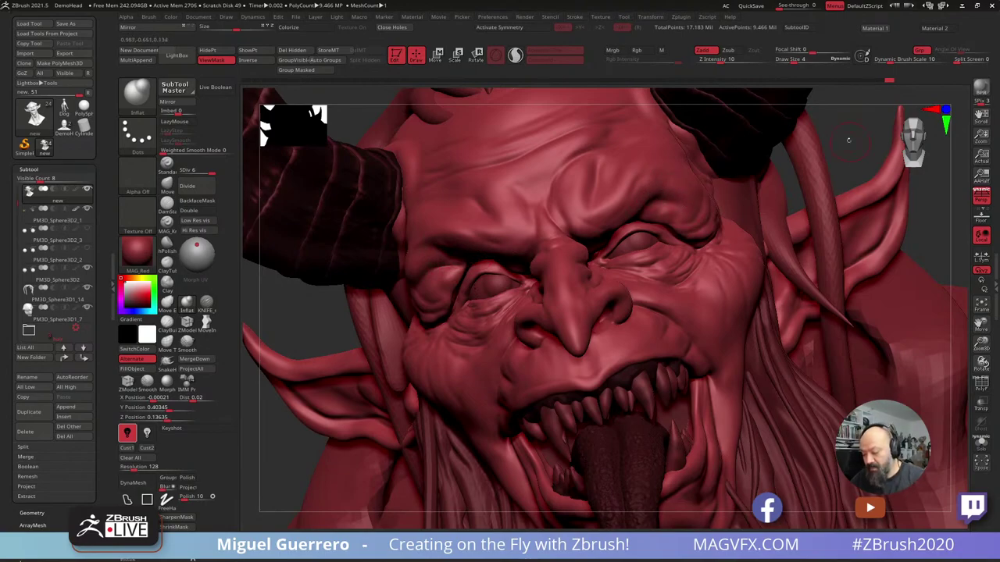
pyautogui.moveTo(848, 141); pyautogui.dragTo(820, 102)
pyautogui.moveTo(413, 178); pyautogui.dragTo(408, 171)
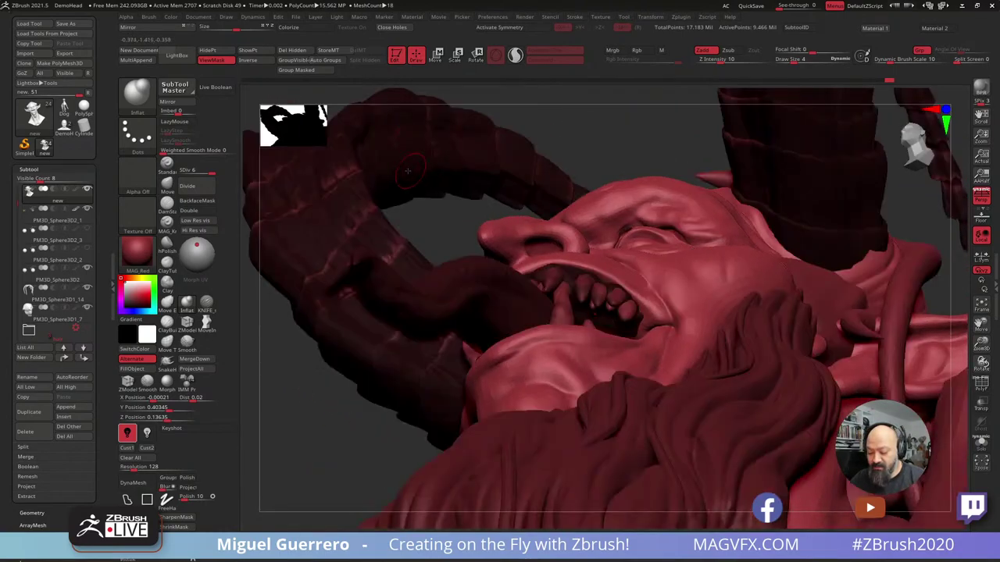
pyautogui.moveTo(571, 114); pyautogui.dragTo(615, 196)
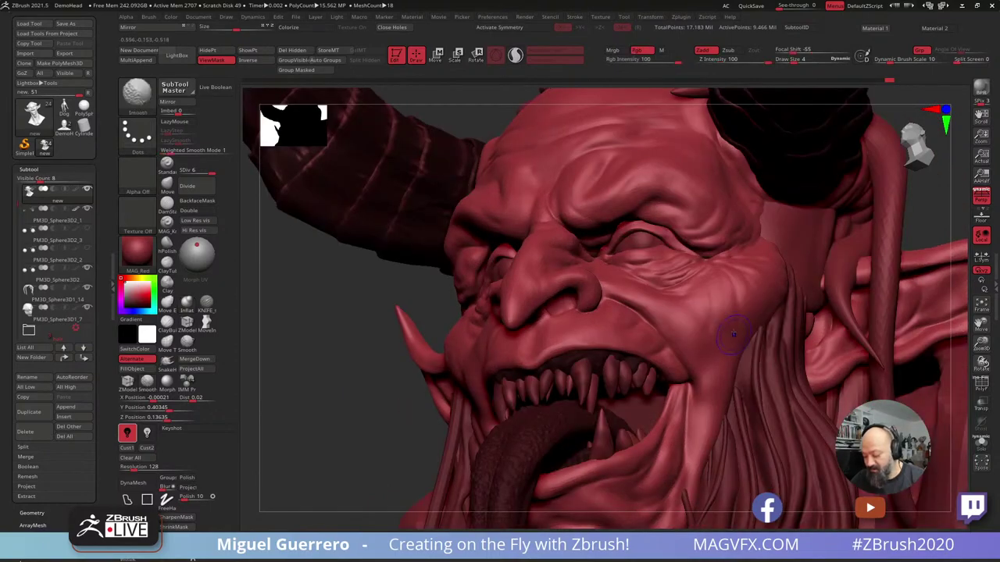
# Smooth the forehead folds between the brows and above the character's inner left brow at Draw Size 4.
pyautogui.moveTo(346, 341); pyautogui.dragTo(377, 341)
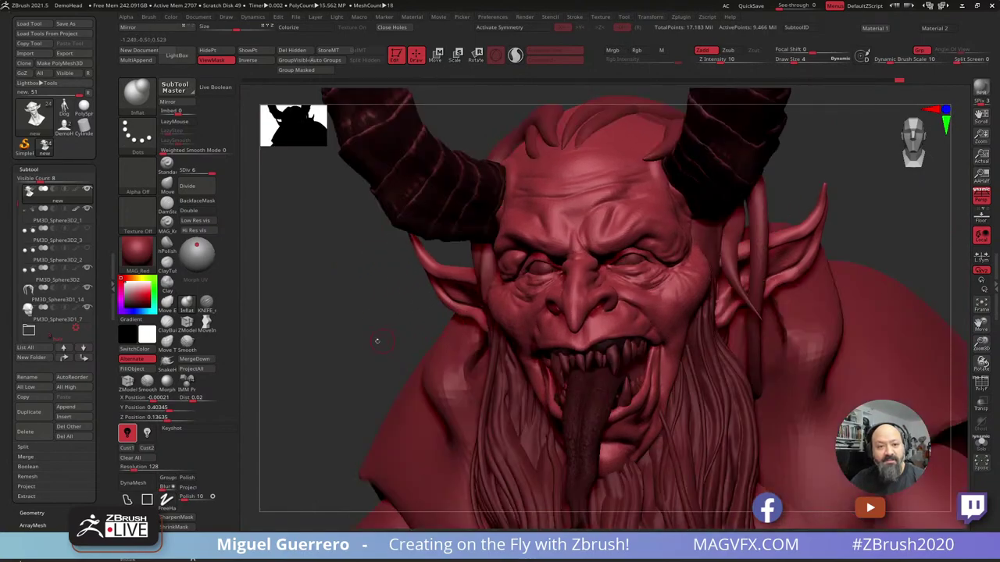
pyautogui.keyDown('shift'); pyautogui.moveTo(357, 304); pyautogui.dragTo(393, 314); pyautogui.keyUp('shift')
pyautogui.hotkey('ctrl', 'shift', 'z')
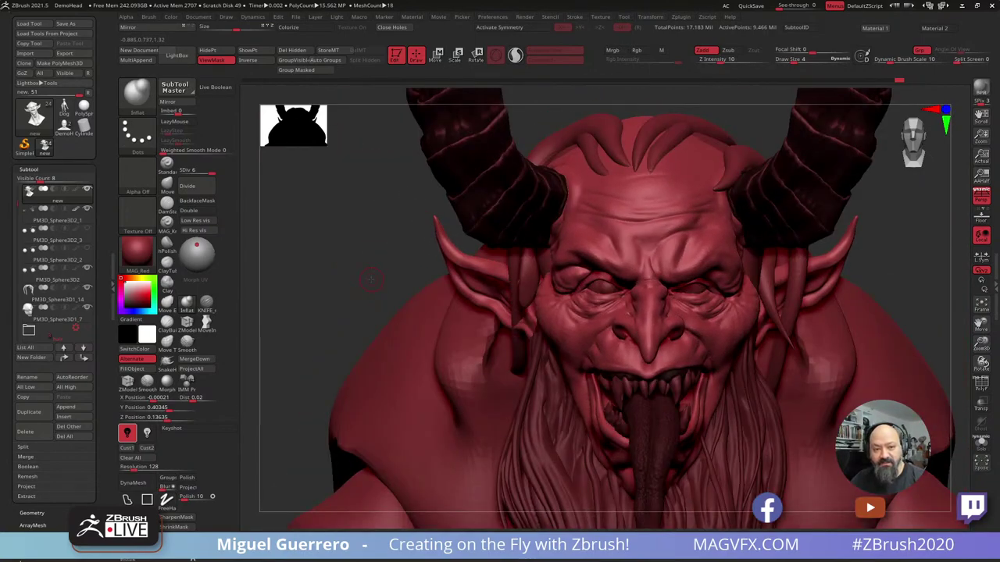
pyautogui.moveTo(371, 279); pyautogui.dragTo(384, 307)
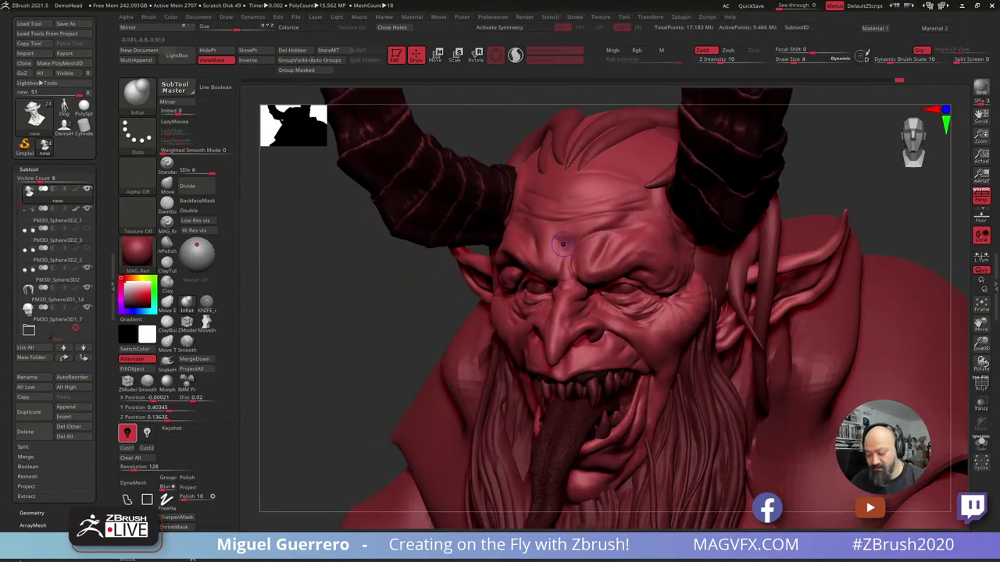
pyautogui.press('shift')
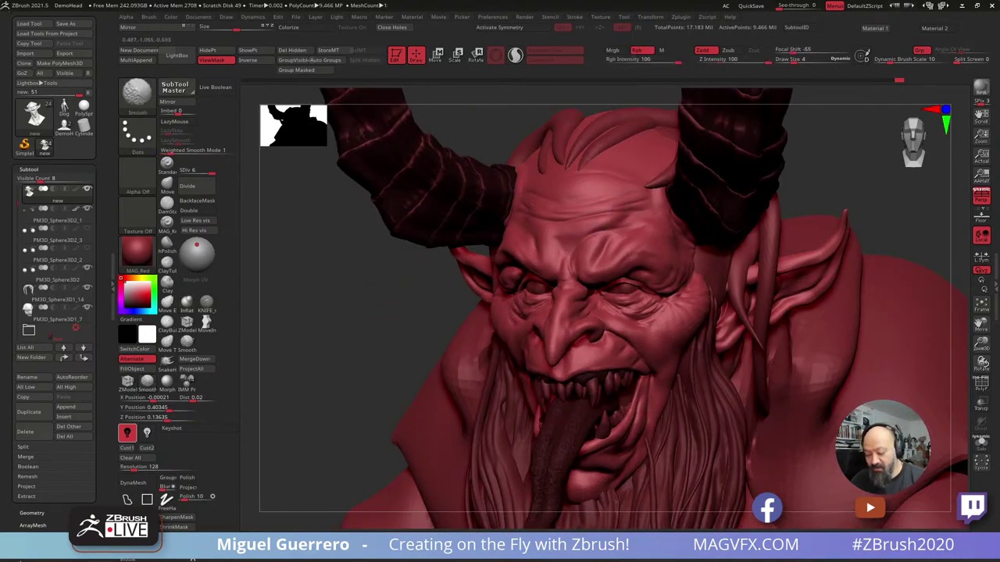
pyautogui.keyDown('shift'); pyautogui.moveTo(600, 226); pyautogui.dragTo(598, 220); pyautogui.keyUp('shift')
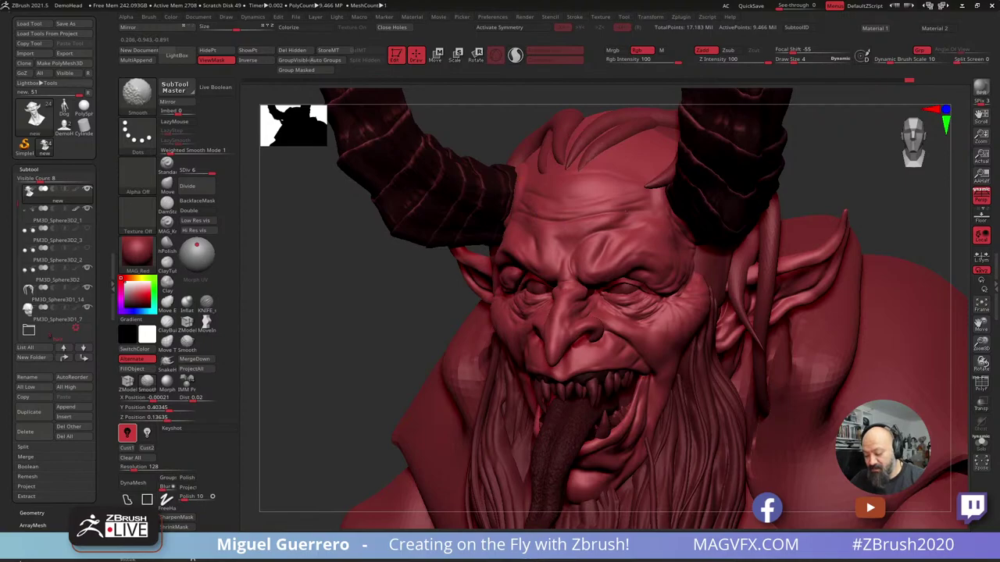
pyautogui.press('shift')
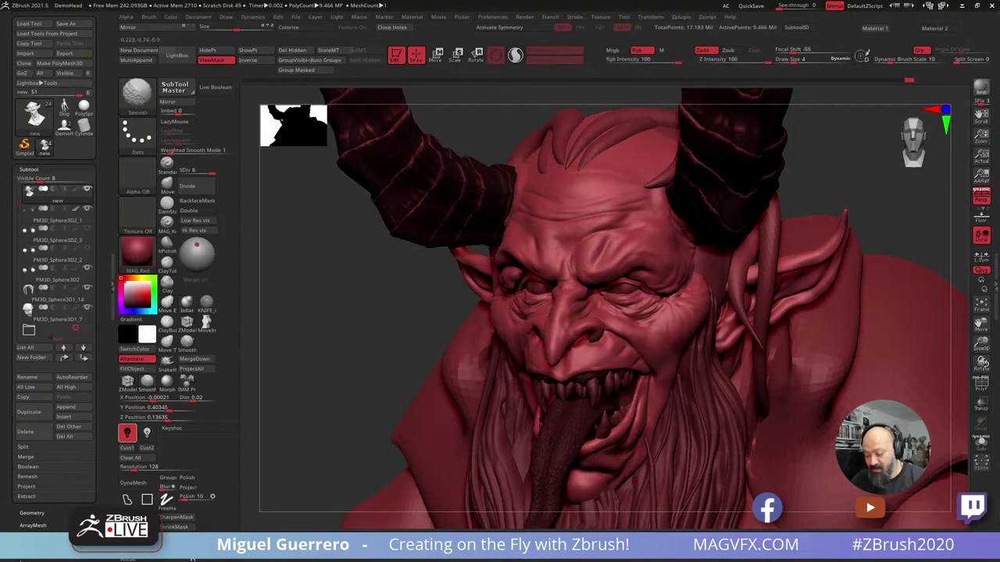
# Swell the frown folds between the brows with the Inflat brush at Z Intensity 10 and Draw Size 4.
pyautogui.moveTo(351, 296); pyautogui.dragTo(381, 294)
pyautogui.moveTo(588, 248)
pyautogui.mouseDown()
pyautogui.moveTo(582, 261)
pyautogui.moveTo(548, 262)
pyautogui.mouseUp()
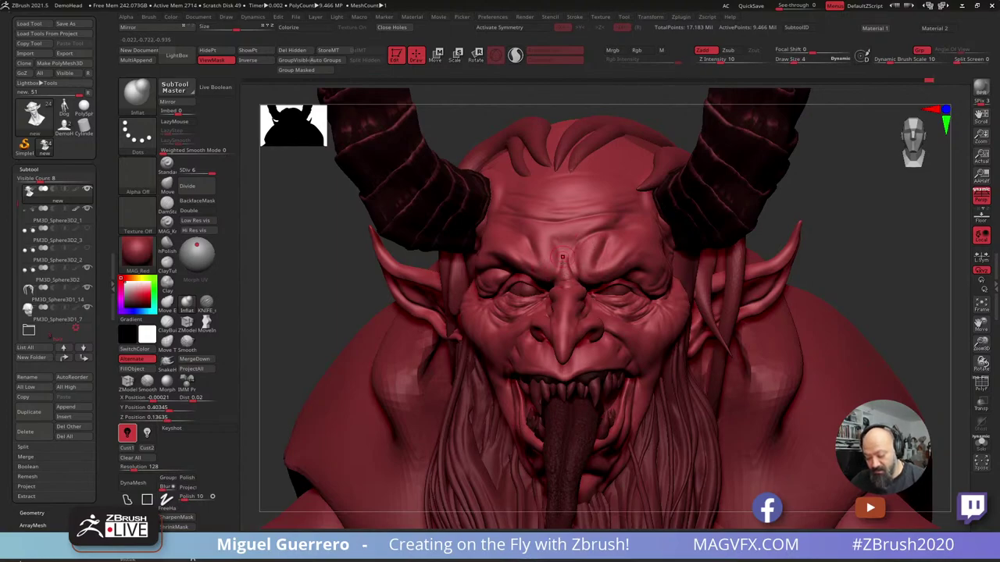
pyautogui.moveTo(337, 307); pyautogui.dragTo(334, 320)
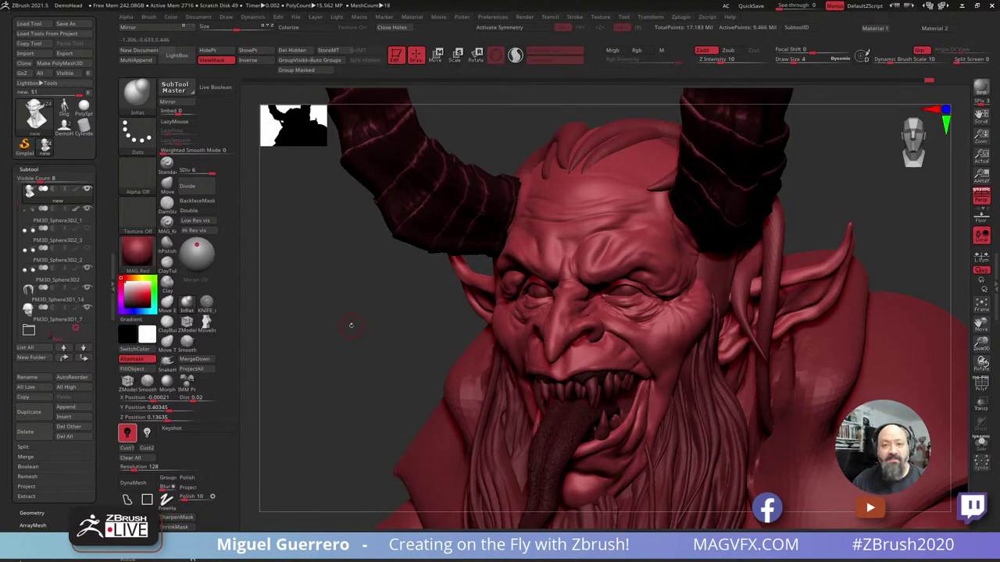
pyautogui.moveTo(360, 348); pyautogui.dragTo(397, 360, button='right')
pyautogui.moveTo(395, 360); pyautogui.dragTo(304, 290)
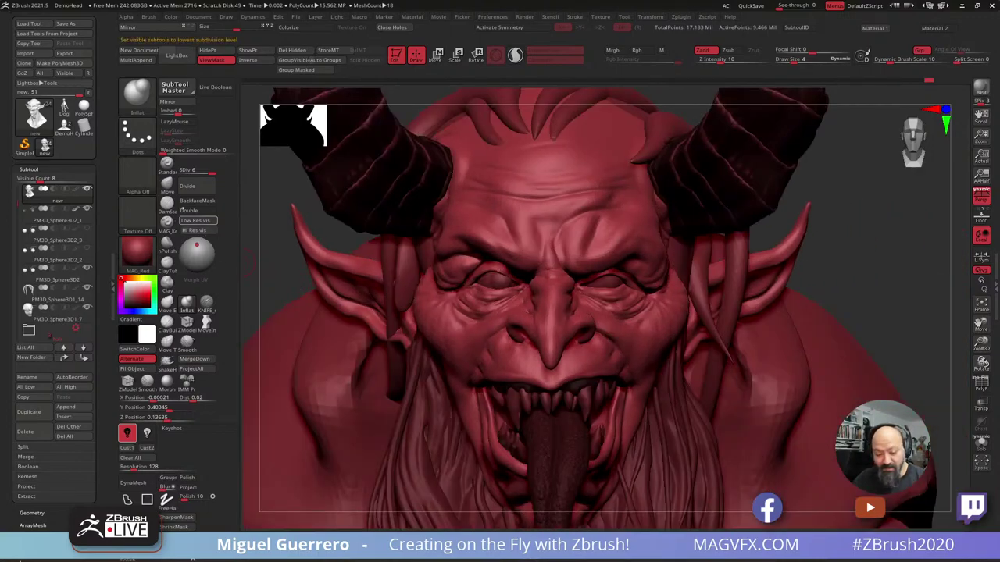
# Adjust the shape of the face with the Move brush at Z Intensity 11 and Draw Size 7, checking it from both sides.
pyautogui.click(166, 185)
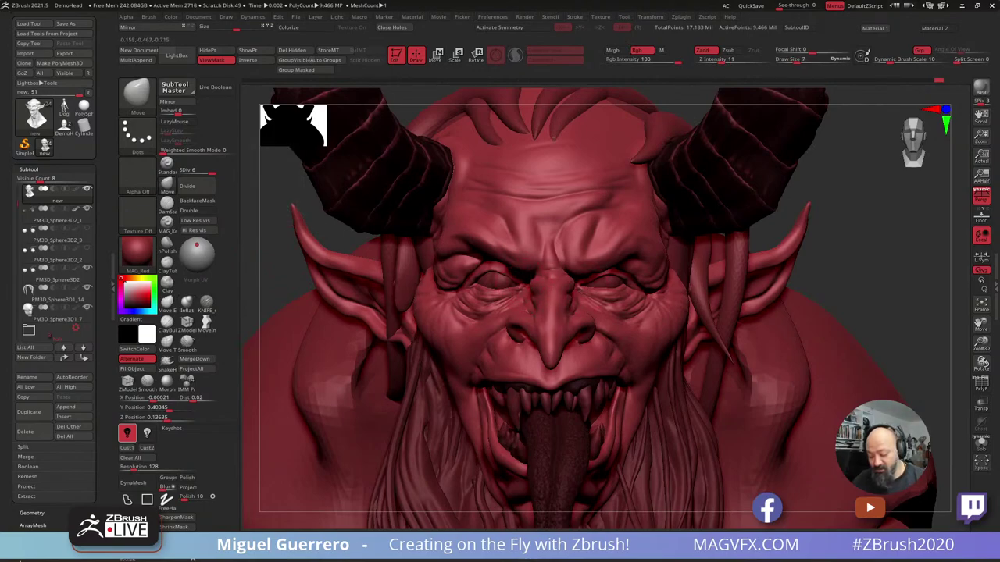
pyautogui.moveTo(890, 318); pyautogui.dragTo(849, 328)
pyautogui.moveTo(310, 328); pyautogui.dragTo(339, 330)
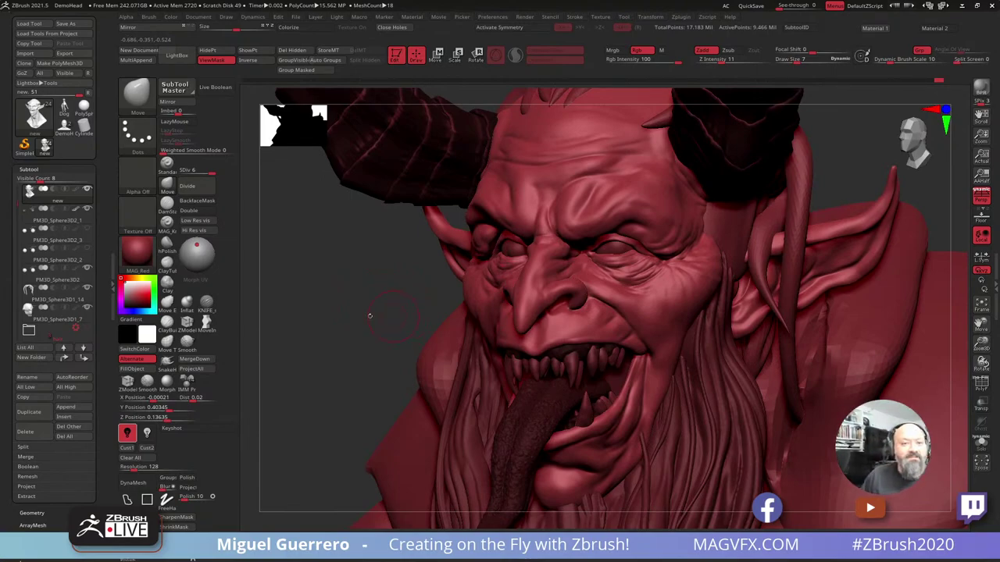
pyautogui.moveTo(55, 193)
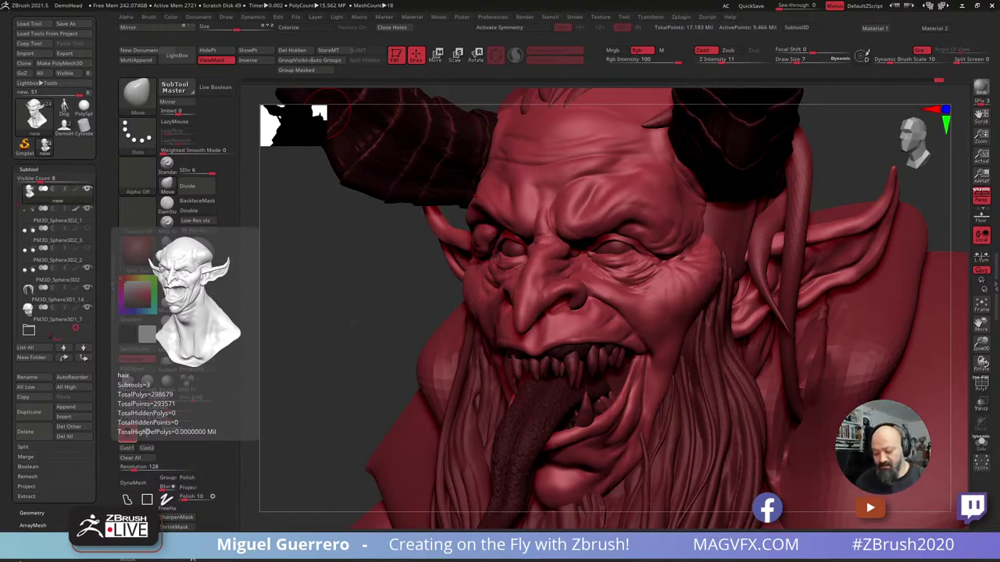
pyautogui.moveTo(350, 326); pyautogui.dragTo(342, 320)
# Flatten the planes of the nose with the hPolish brush at Z Intensity 37 and Draw Size 7.
pyautogui.click(187, 307)
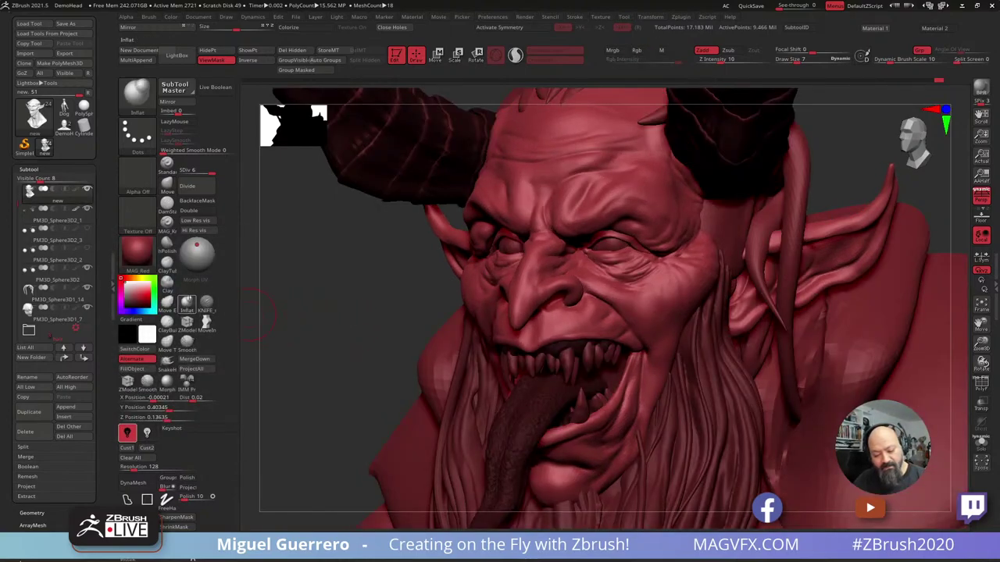
pyautogui.click(167, 245)
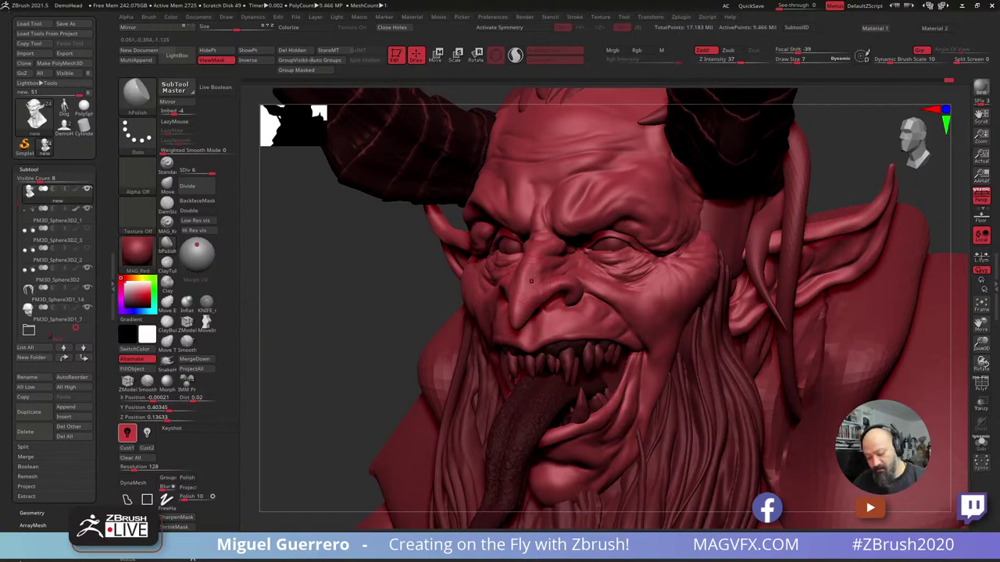
pyautogui.moveTo(349, 279); pyautogui.dragTo(261, 111)
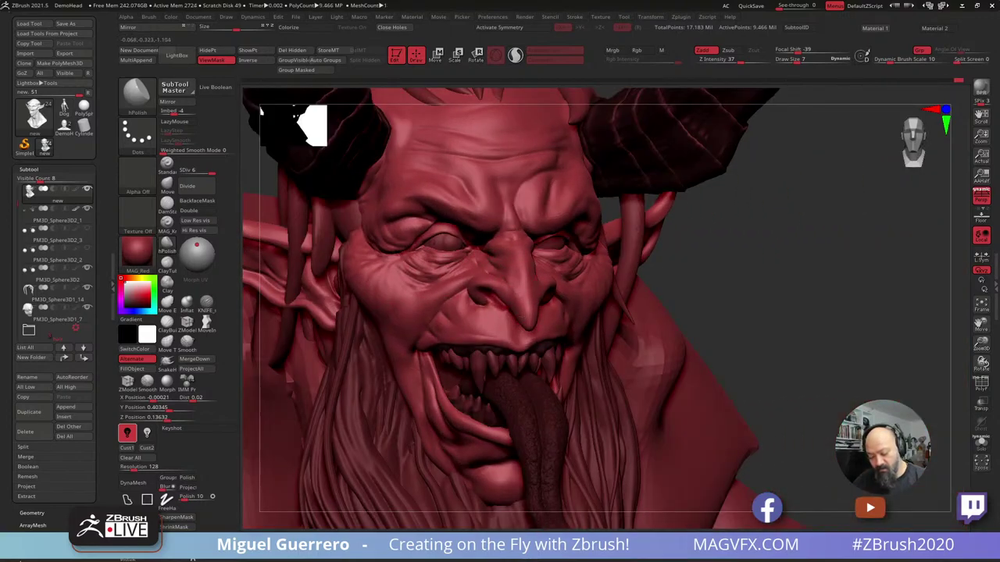
# Add volume to the nose with the Inflat brush at Z Intensity 10 and Draw Size 7.
pyautogui.click(187, 302)
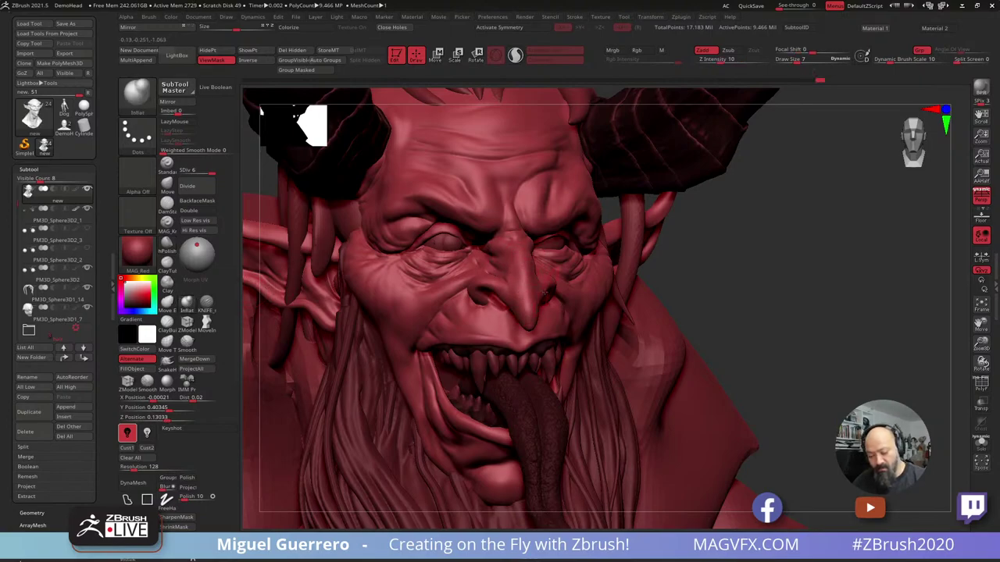
pyautogui.moveTo(673, 257)
pyautogui.mouseDown()
pyautogui.moveTo(553, 254)
pyautogui.moveTo(655, 250)
pyautogui.mouseUp()
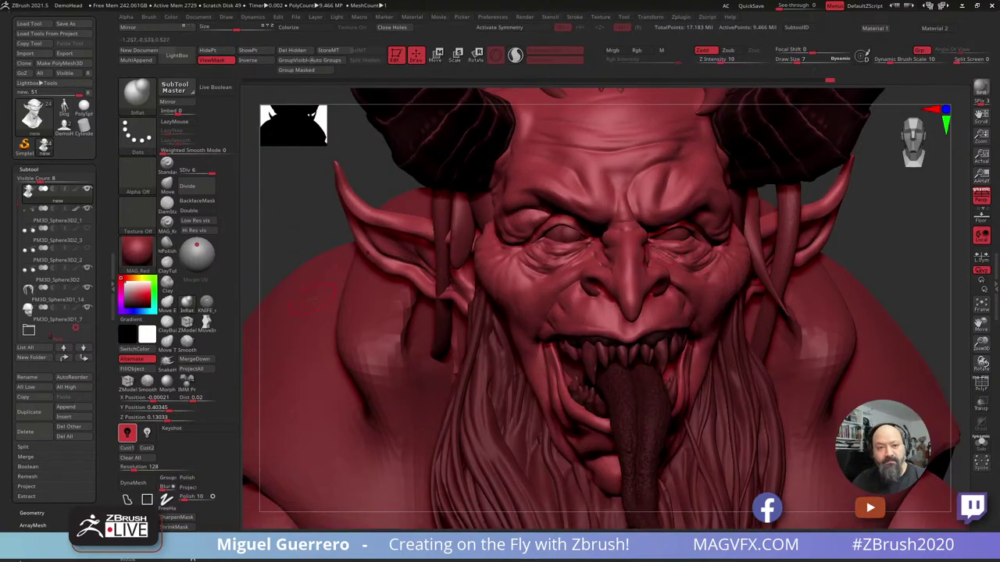
pyautogui.keyDown('alt'); pyautogui.moveTo(655, 251); pyautogui.dragTo(709, 266, button='right'); pyautogui.keyUp('alt')
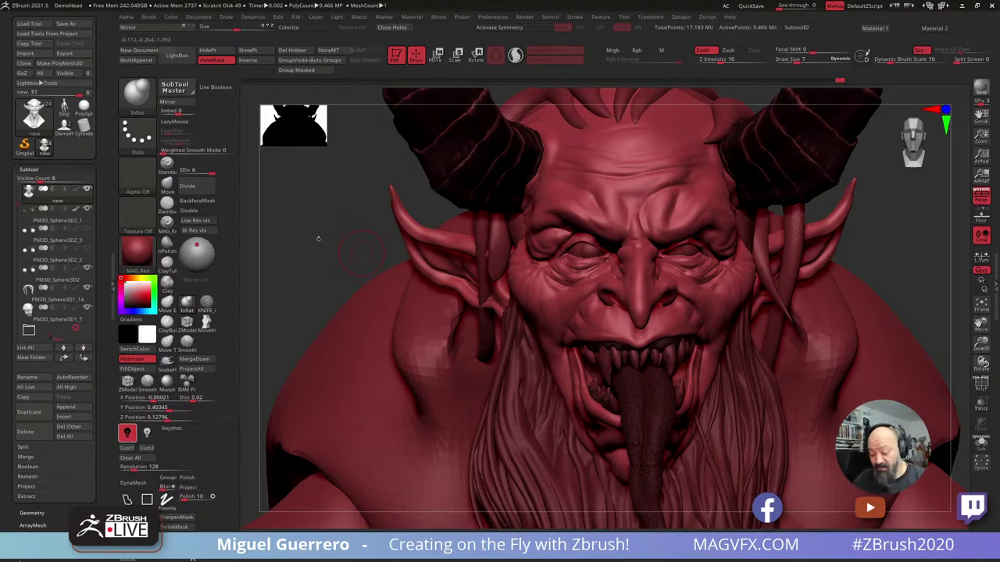
pyautogui.moveTo(317, 240); pyautogui.dragTo(313, 283)
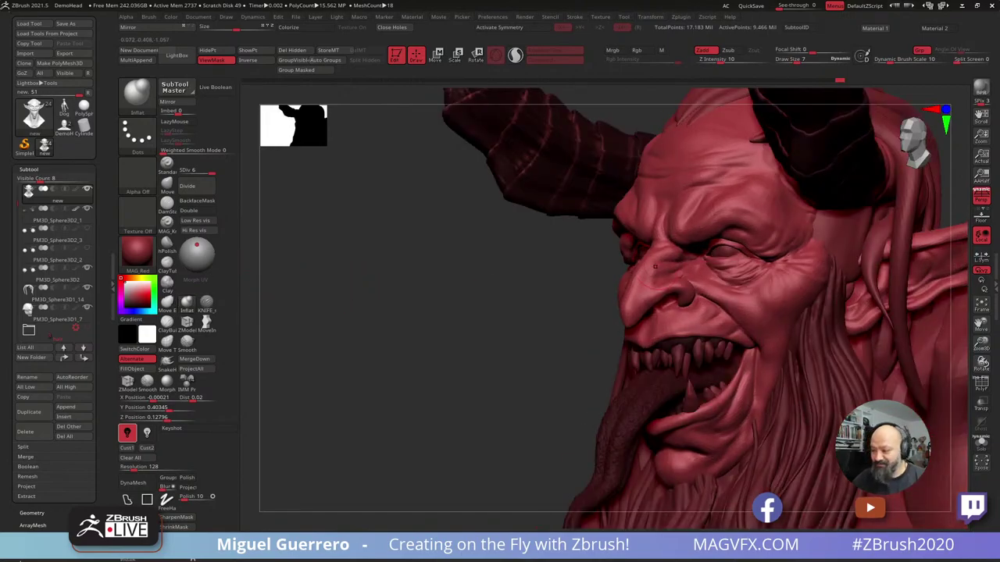
# Turn on X symmetry and swell the nostrils with the Inflat brush at Z Intensity 10 and Draw Size 5.
pyautogui.press('x')
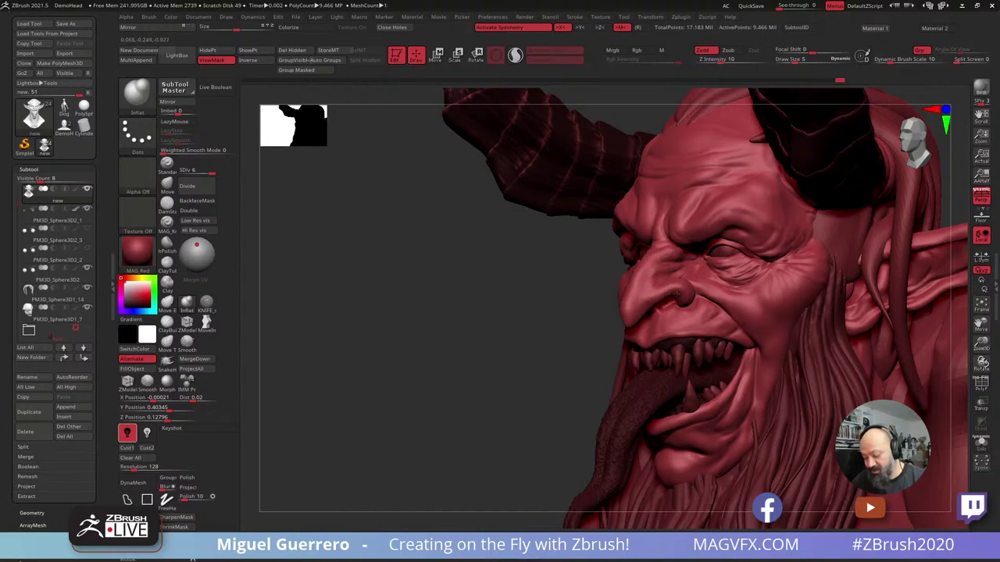
pyautogui.moveTo(684, 301); pyautogui.dragTo(681, 301)
pyautogui.moveTo(293, 293); pyautogui.dragTo(397, 290)
pyautogui.moveTo(773, 300); pyautogui.dragTo(823, 320)
pyautogui.keyDown('ctrl'); pyautogui.moveTo(823, 350); pyautogui.dragTo(797, 364, button='right'); pyautogui.keyUp('ctrl')
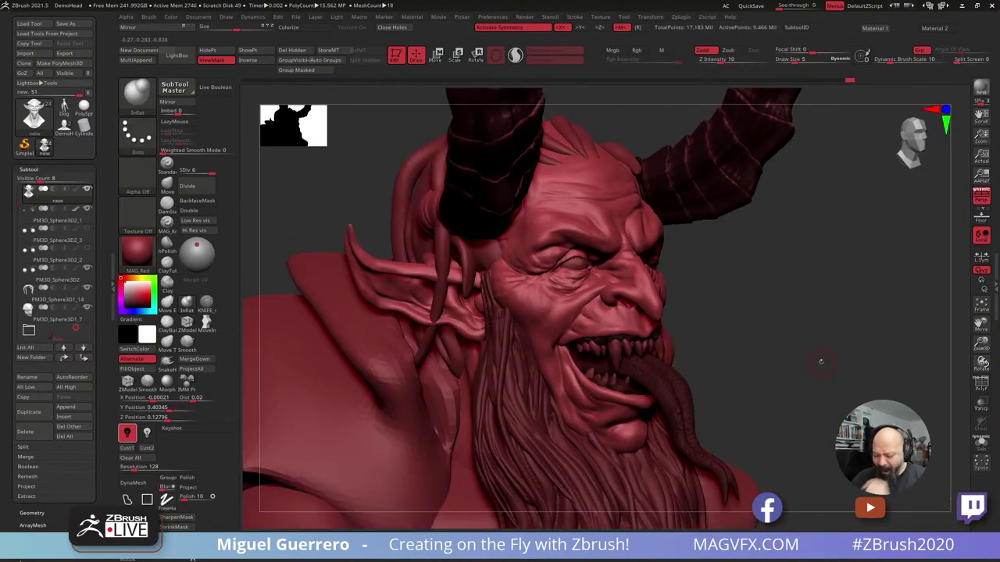
pyautogui.moveTo(821, 344)
pyautogui.mouseDown()
pyautogui.moveTo(741, 341)
pyautogui.moveTo(734, 356)
pyautogui.mouseUp()
# Save the sculpt as a tool file and return to a front view of the bust.
pyautogui.moveTo(870, 316); pyautogui.dragTo(852, 324)
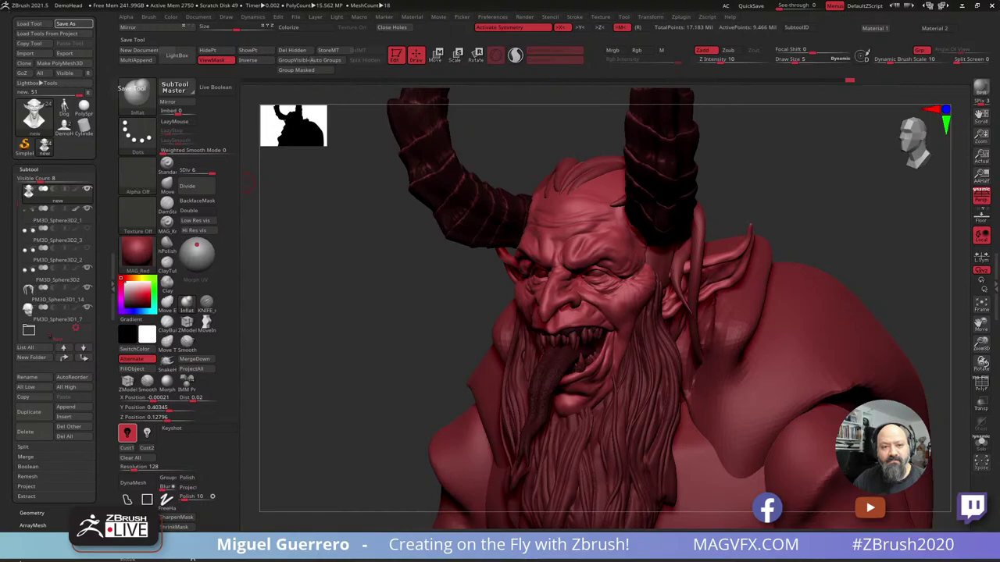
pyautogui.click(131, 87)
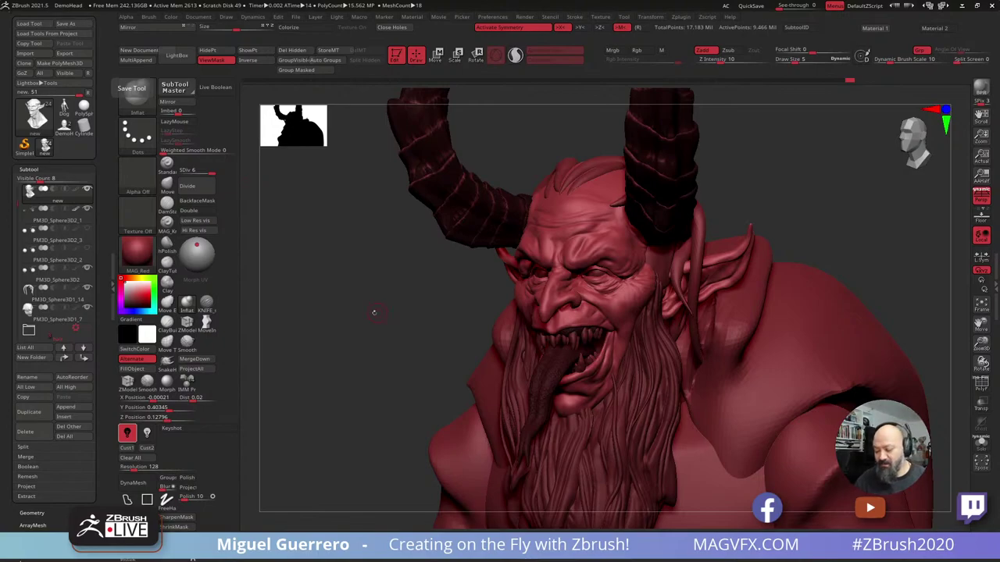
pyautogui.keyDown('shift'); pyautogui.moveTo(373, 312); pyautogui.dragTo(347, 300); pyautogui.keyUp('shift')
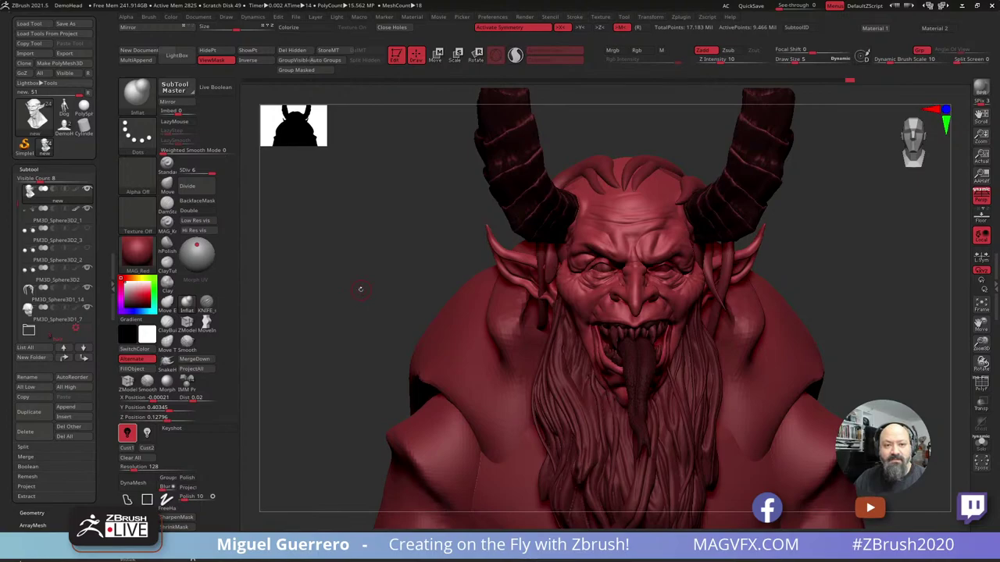
# Examine the Transpose Master plugin's options, including the one that creates a layer per subtool.
pyautogui.moveTo(359, 271); pyautogui.dragTo(365, 260)
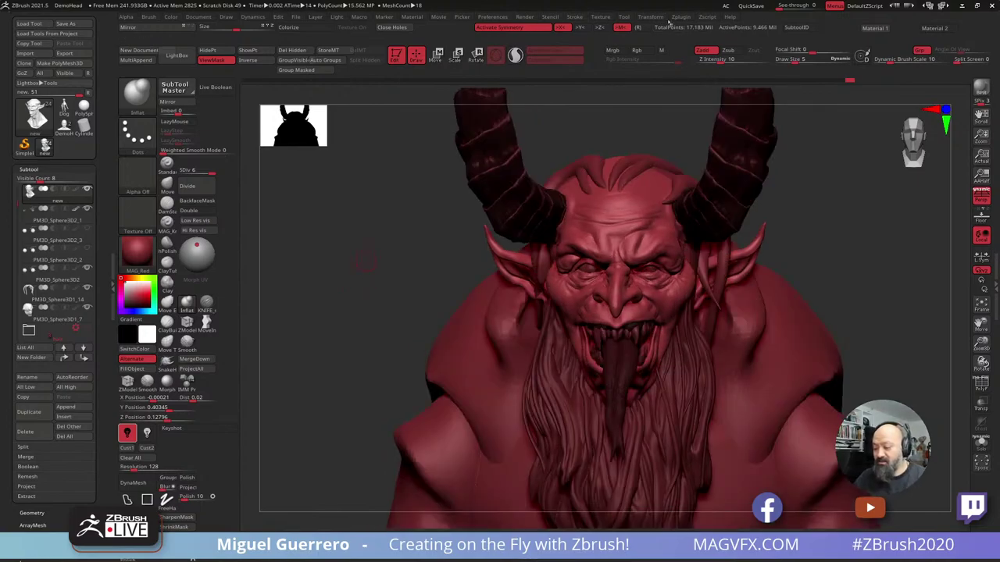
pyautogui.click(677, 17)
pyautogui.click(703, 222)
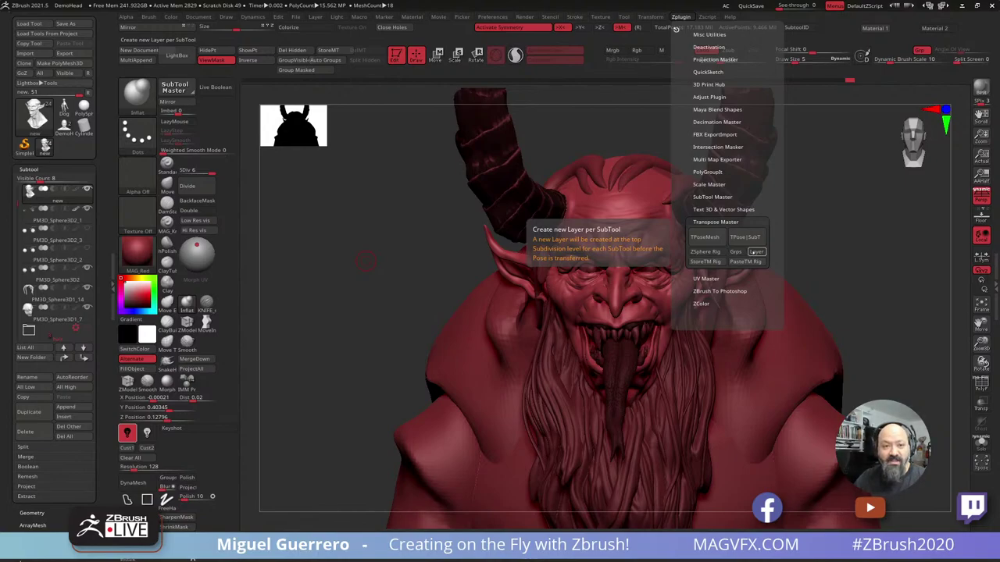
pyautogui.moveTo(354, 276); pyautogui.dragTo(408, 274)
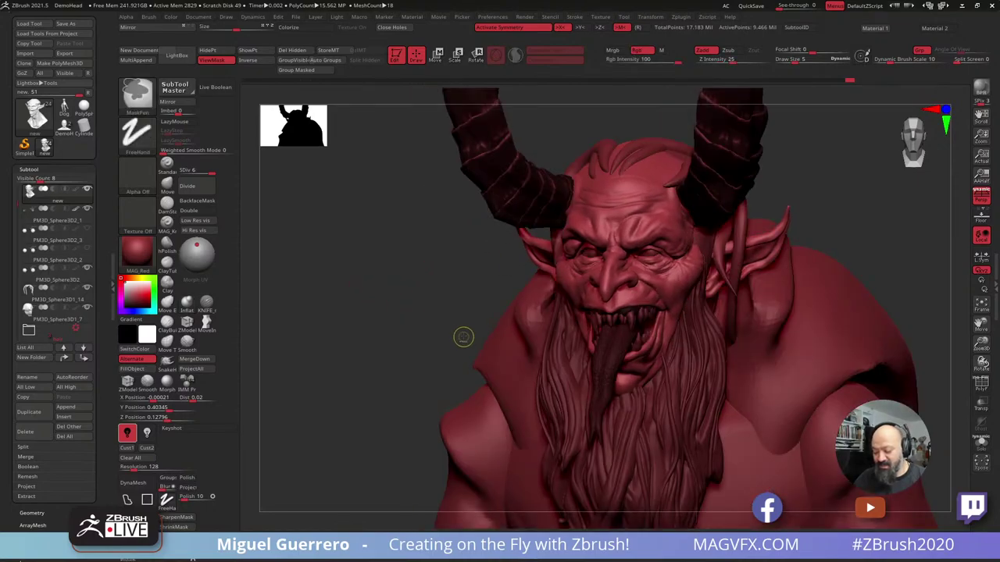
# Turn off symmetry on the head and check the forehead and upper body from above and the front with the Inflat brush active.
pyautogui.keyDown('ctrl'); pyautogui.moveTo(459, 334); pyautogui.dragTo(469, 336, button='right'); pyautogui.keyUp('ctrl')
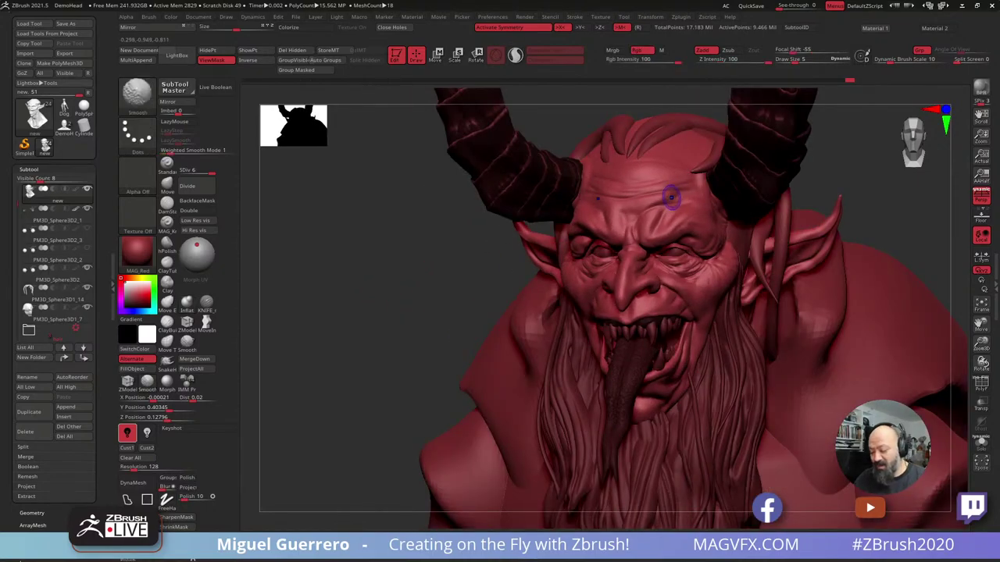
pyautogui.press('x')
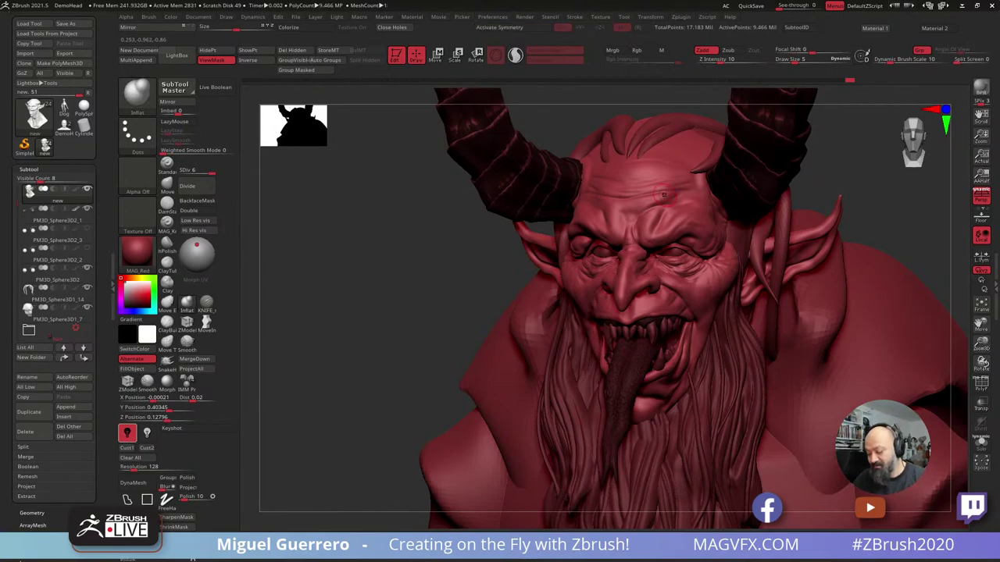
pyautogui.press('shift')
pyautogui.moveTo(417, 242); pyautogui.dragTo(412, 336, button='right')
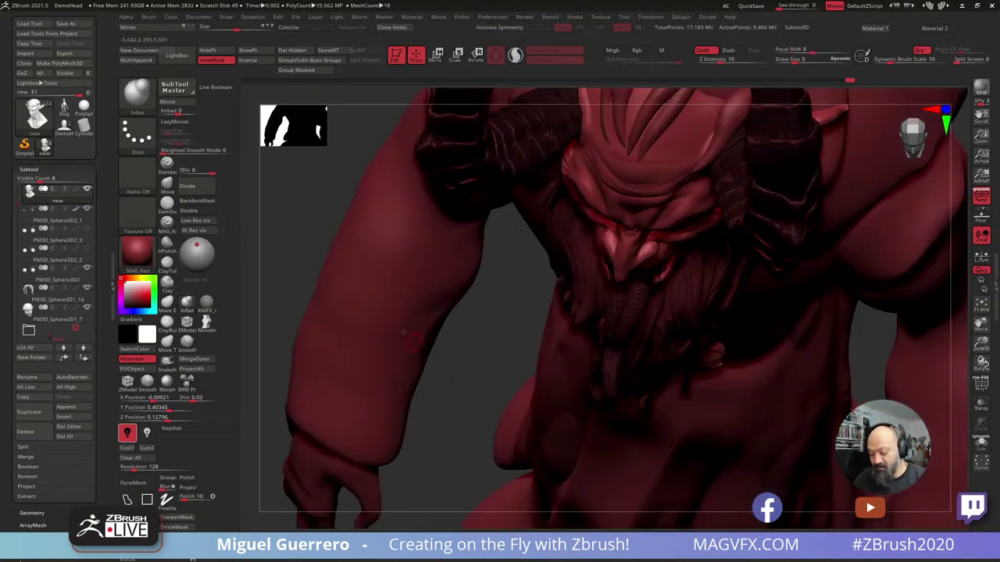
pyautogui.moveTo(322, 160); pyautogui.dragTo(314, 215, button='right')
pyautogui.moveTo(312, 215)
pyautogui.mouseDown()
pyautogui.moveTo(391, 336)
pyautogui.moveTo(379, 279)
pyautogui.moveTo(331, 250)
pyautogui.moveTo(330, 270)
pyautogui.moveTo(347, 187)
pyautogui.moveTo(387, 260)
pyautogui.mouseUp()
pyautogui.click(188, 303)
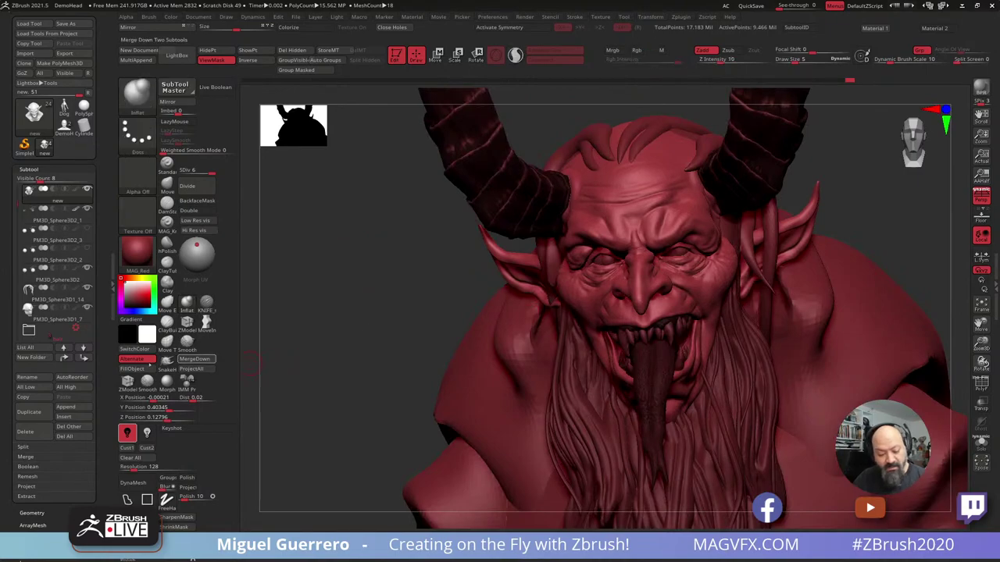
# Apply a Peaks and Valleys mask to the head.
pyautogui.scroll(-3, 52, 447)
pyautogui.scroll(-2, 52, 447)
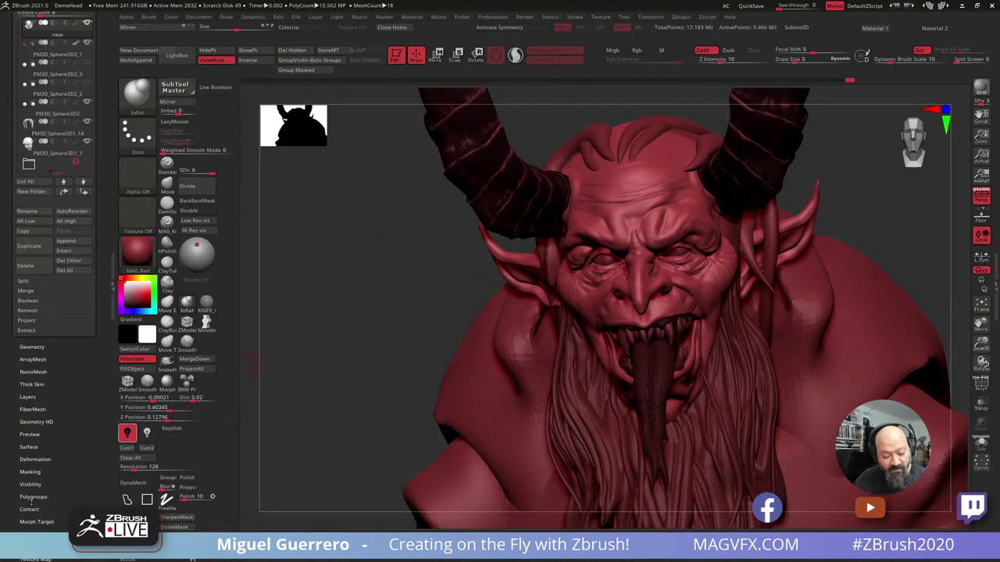
pyautogui.click(30, 471)
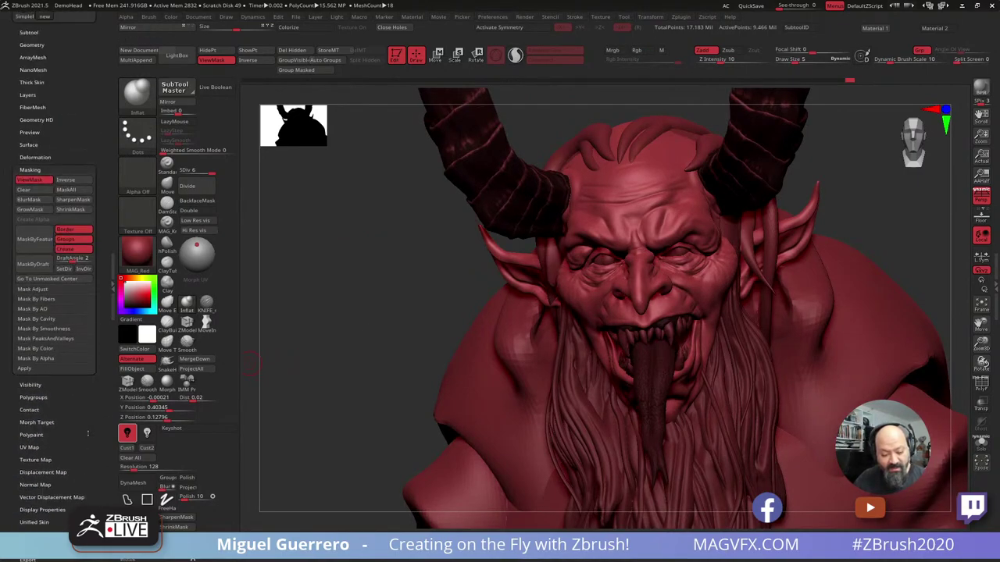
pyautogui.moveTo(250, 363)
pyautogui.mouseDown()
pyautogui.moveTo(339, 364)
pyautogui.moveTo(461, 448)
pyautogui.mouseUp()
pyautogui.moveTo(341, 243); pyautogui.dragTo(345, 246)
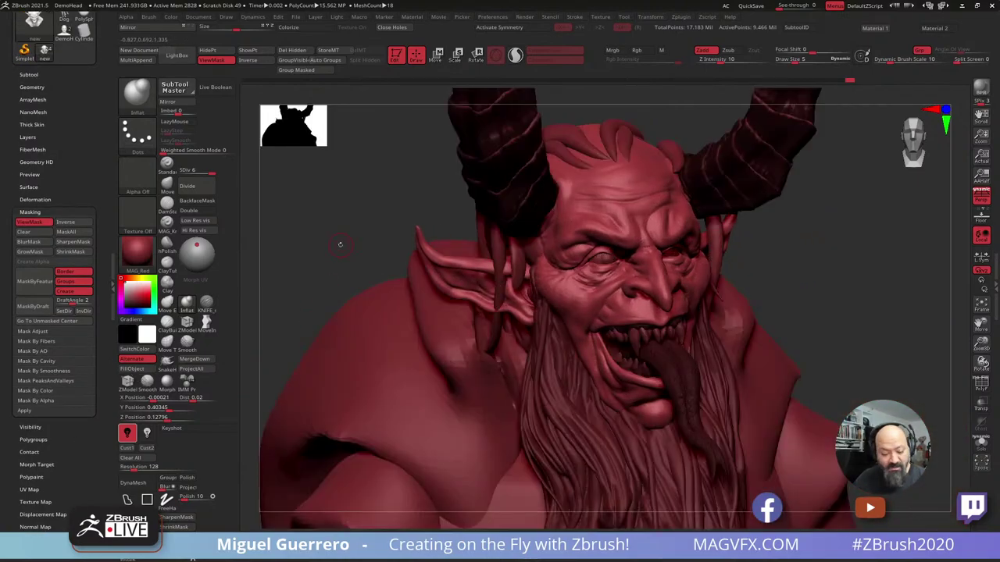
pyautogui.click(42, 380)
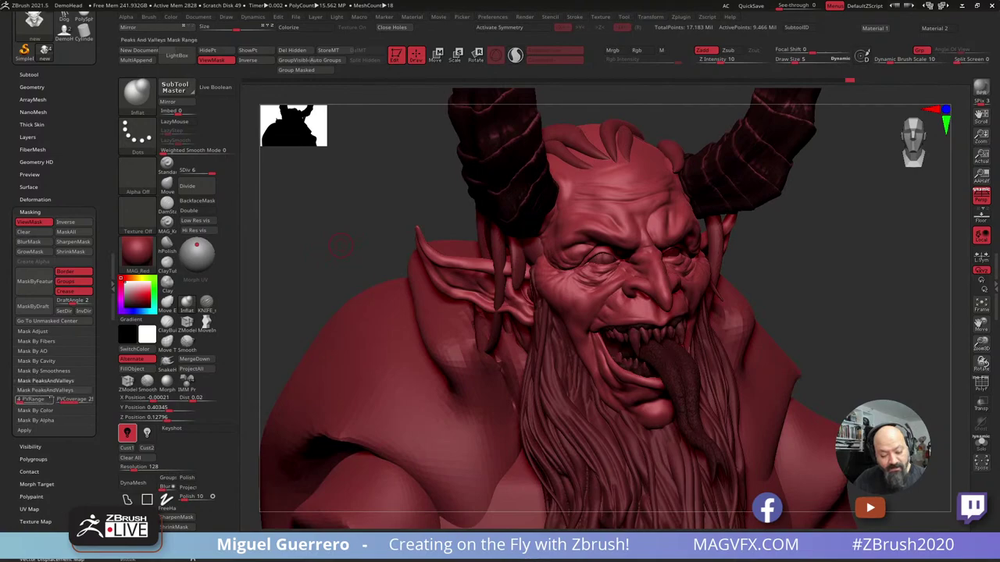
pyautogui.click(48, 389)
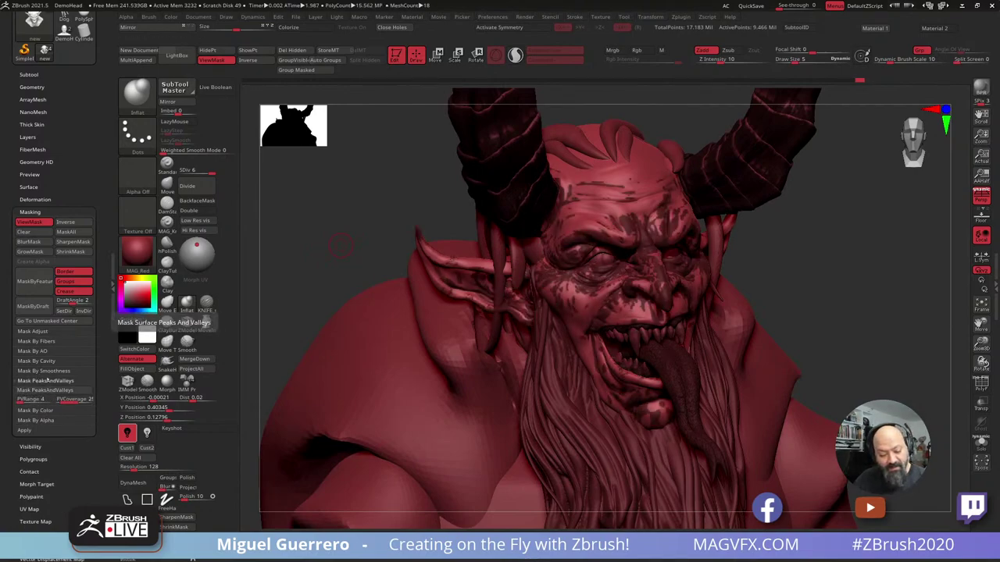
# Mask the head by cavity, trying a cavity intensity of about 0.07 and setting it back to 100.
pyautogui.click(35, 362)
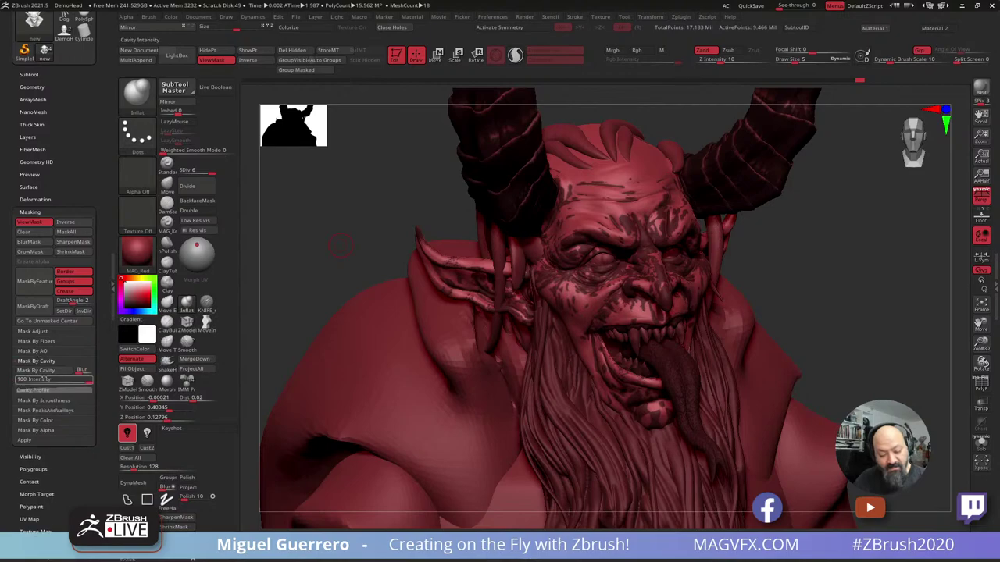
pyautogui.click(36, 370)
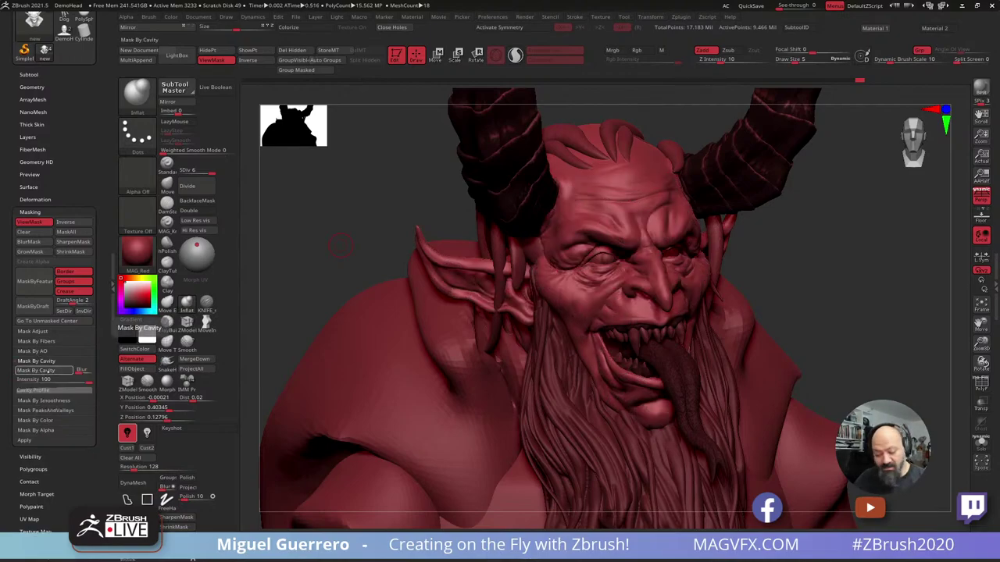
pyautogui.moveTo(343, 248); pyautogui.dragTo(364, 335)
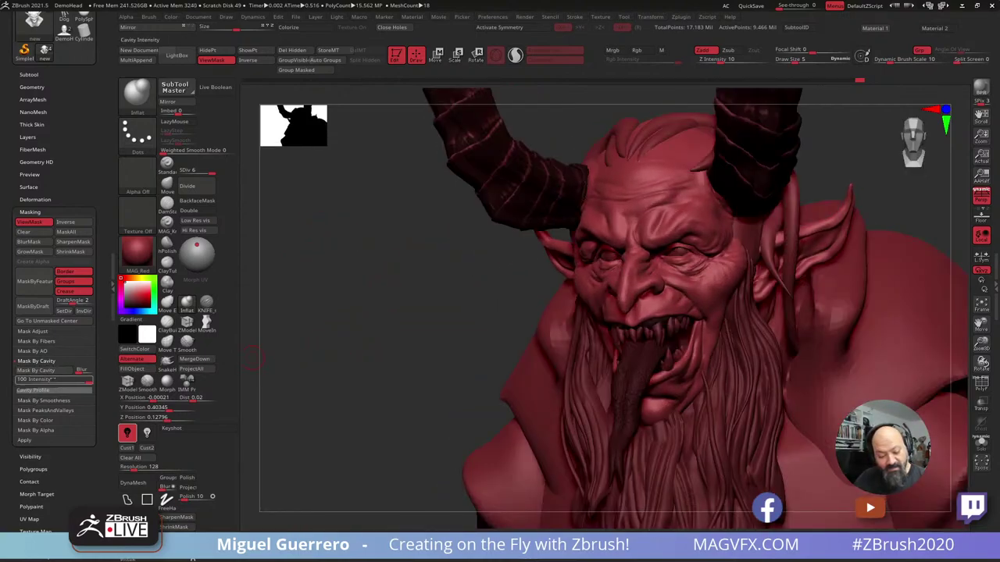
pyautogui.click(61, 381)
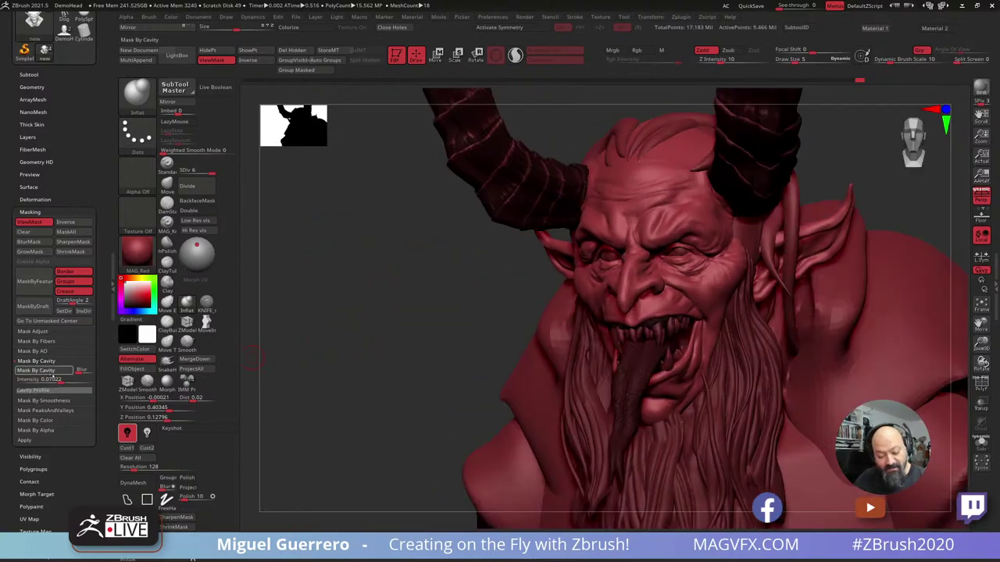
pyautogui.moveTo(60, 381); pyautogui.dragTo(92, 380)
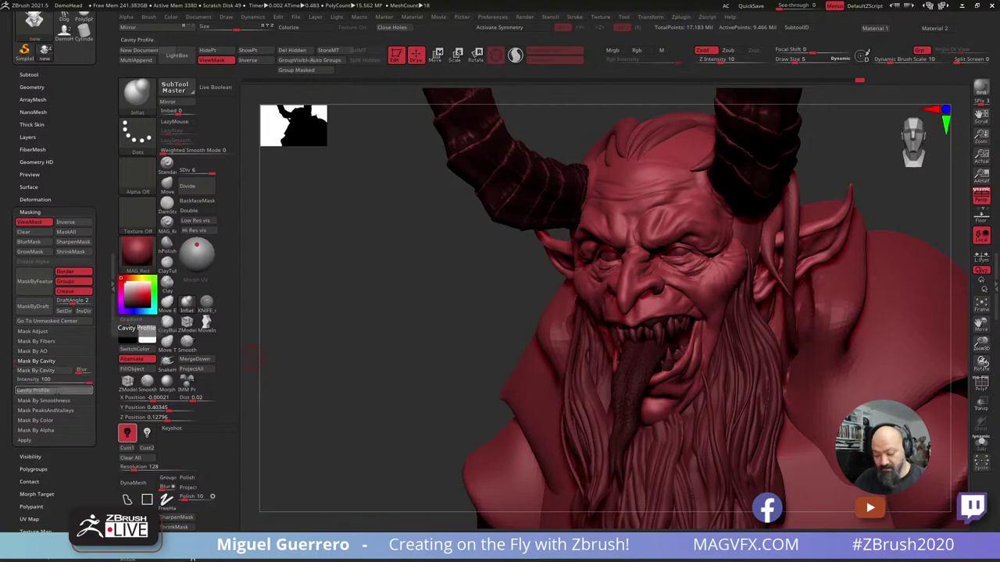
# Lower the cavity profile curve, reapply the cavity mask to the head and check the face from several angles.
pyautogui.moveTo(359, 371); pyautogui.dragTo(408, 365, button='right')
pyautogui.keyDown('ctrl'); pyautogui.moveTo(391, 359); pyautogui.dragTo(373, 375, button='right'); pyautogui.keyUp('ctrl')
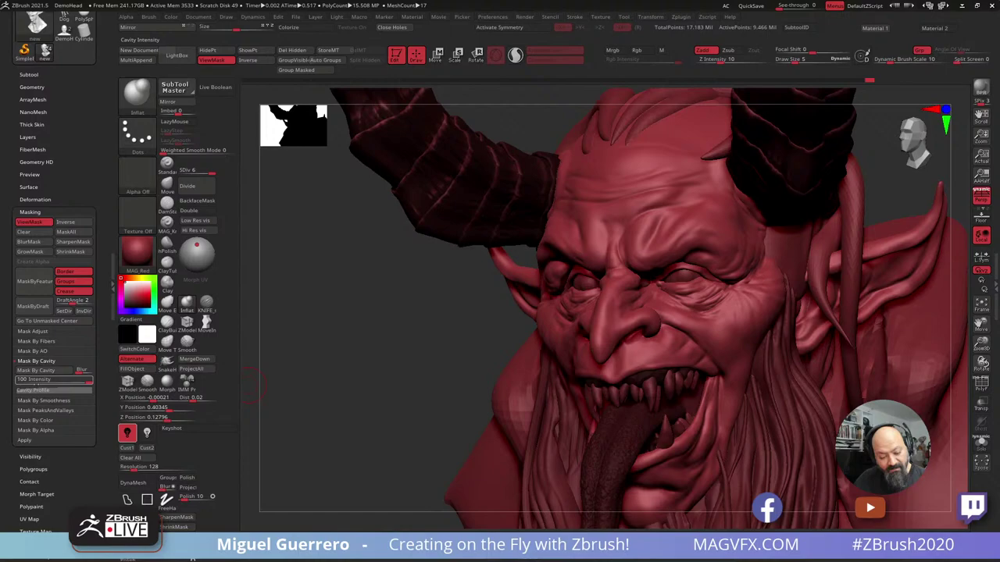
pyautogui.click(47, 390)
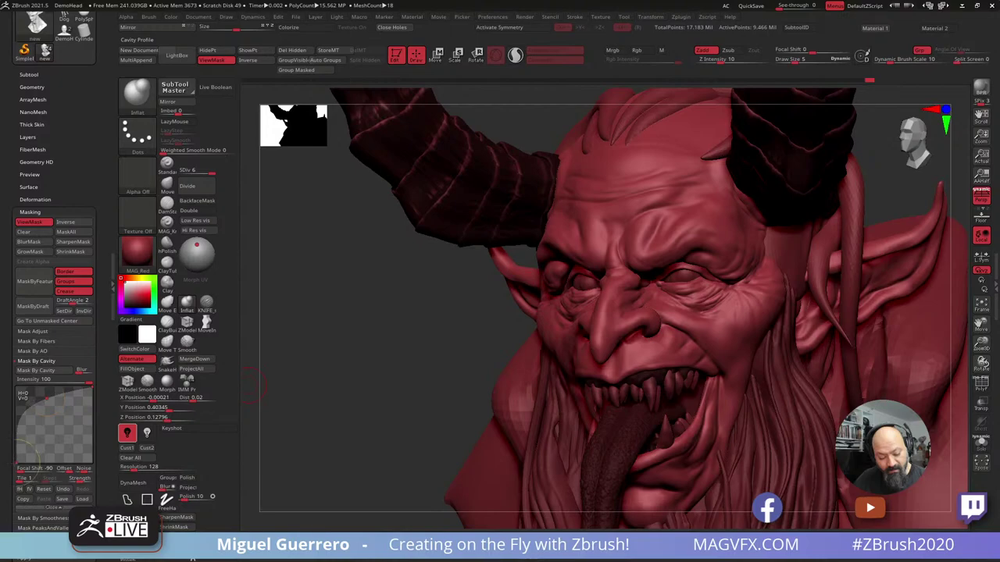
pyautogui.moveTo(23, 406); pyautogui.dragTo(30, 428)
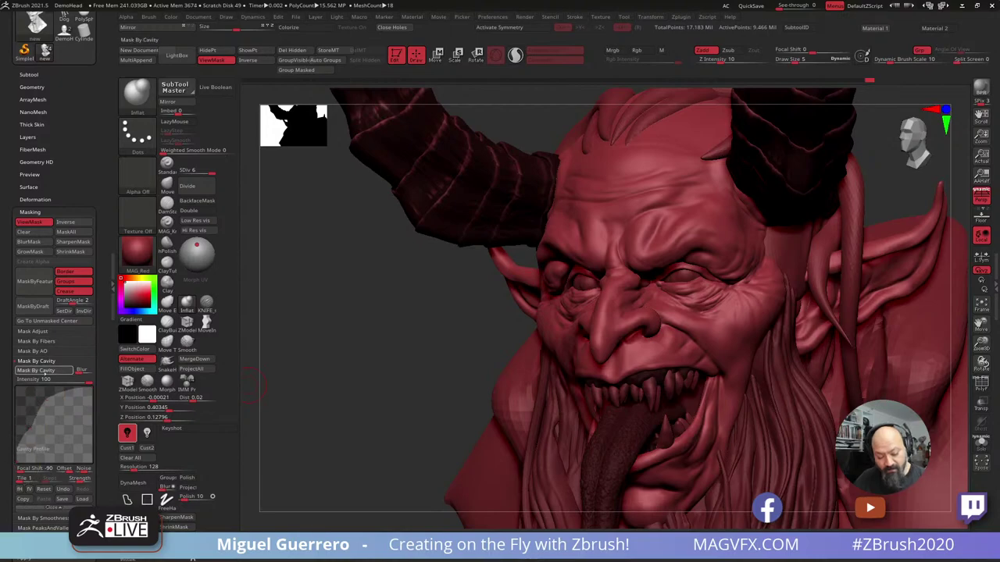
pyautogui.moveTo(382, 321)
pyautogui.keyDown('ctrl'); pyautogui.mouseDown(button='right')
pyautogui.moveTo(436, 347)
pyautogui.moveTo(411, 369)
pyautogui.mouseUp(button='right'); pyautogui.keyUp('ctrl')
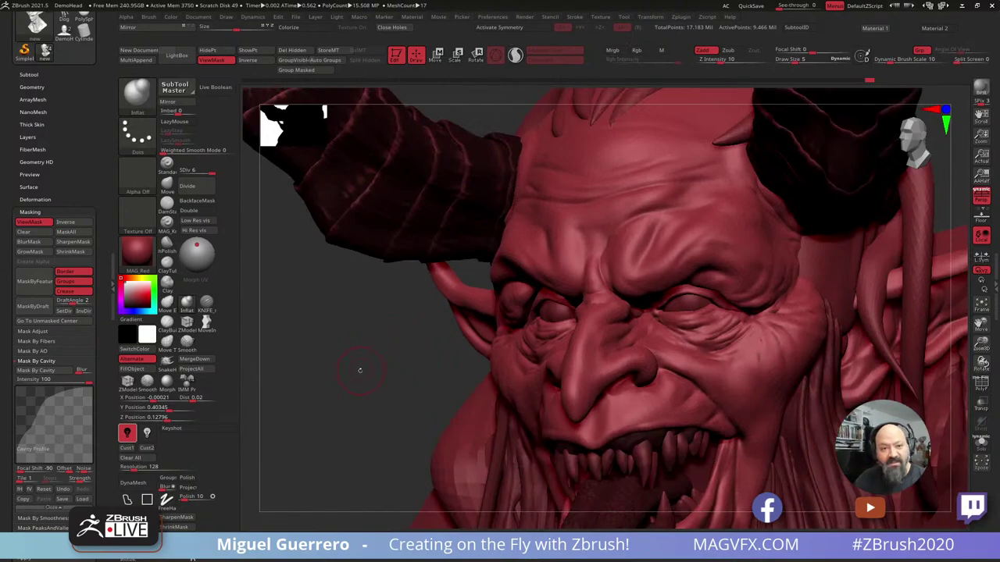
pyautogui.moveTo(353, 372); pyautogui.dragTo(362, 371)
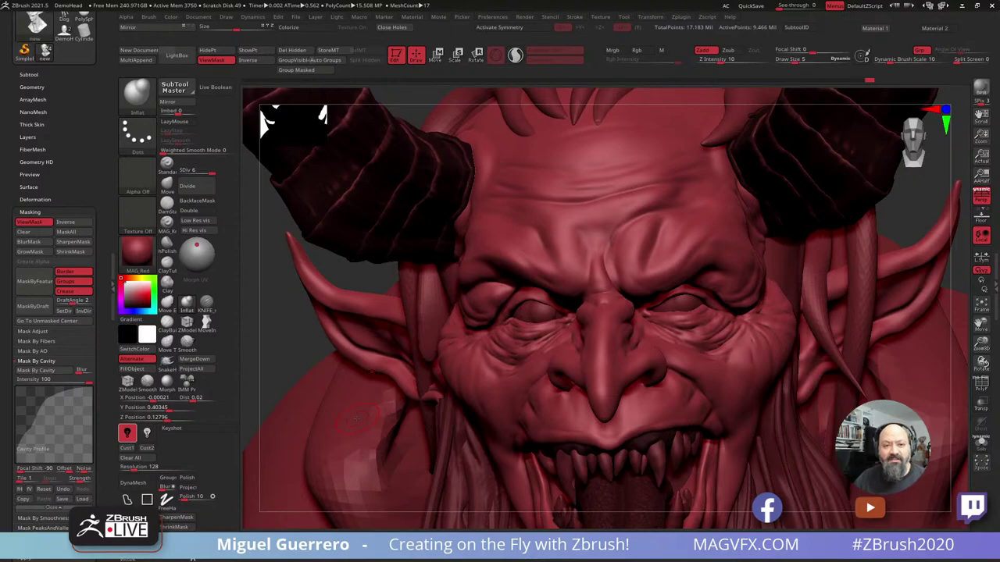
pyautogui.moveTo(343, 332)
pyautogui.keyDown('ctrl'); pyautogui.mouseDown(button='right')
pyautogui.moveTo(317, 321)
pyautogui.moveTo(355, 322)
pyautogui.mouseUp(button='right'); pyautogui.keyUp('ctrl')
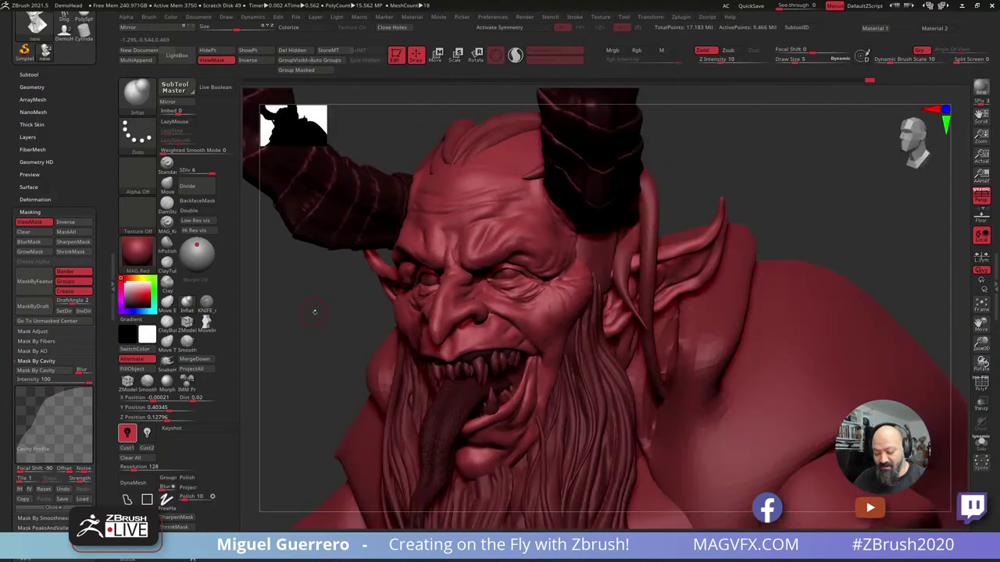
pyautogui.moveTo(343, 360); pyautogui.dragTo(344, 361)
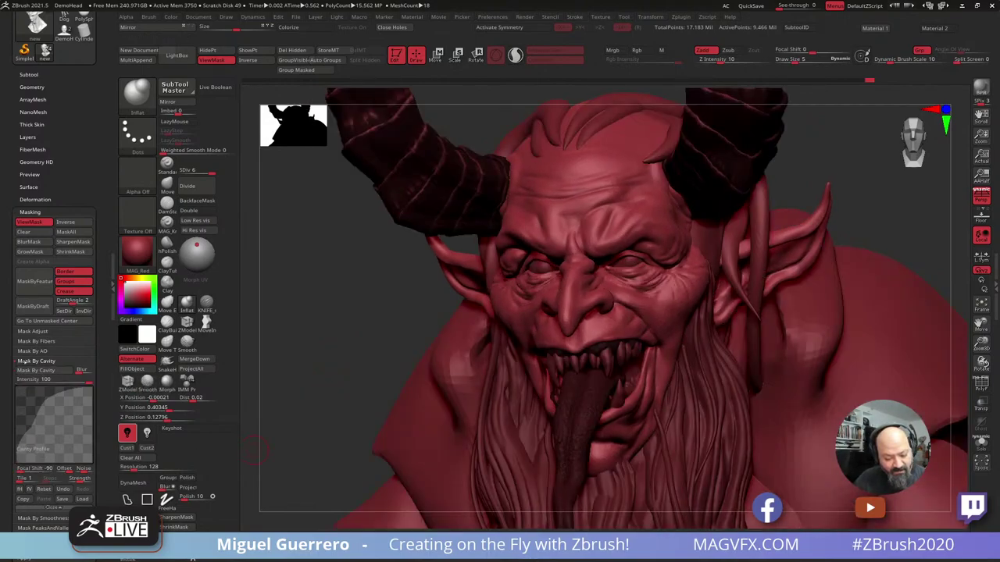
# Hide the mask display and mask the head by ambient occlusion at an occlusion intensity of 1.
pyautogui.click(31, 360)
pyautogui.hotkey('ctrl', 'h')
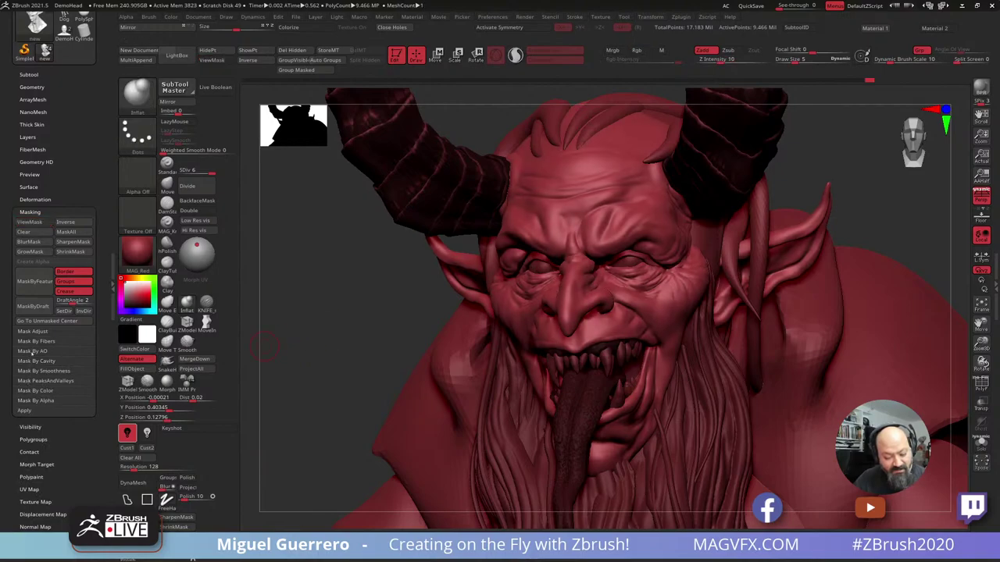
pyautogui.click(32, 351)
pyautogui.click(47, 361)
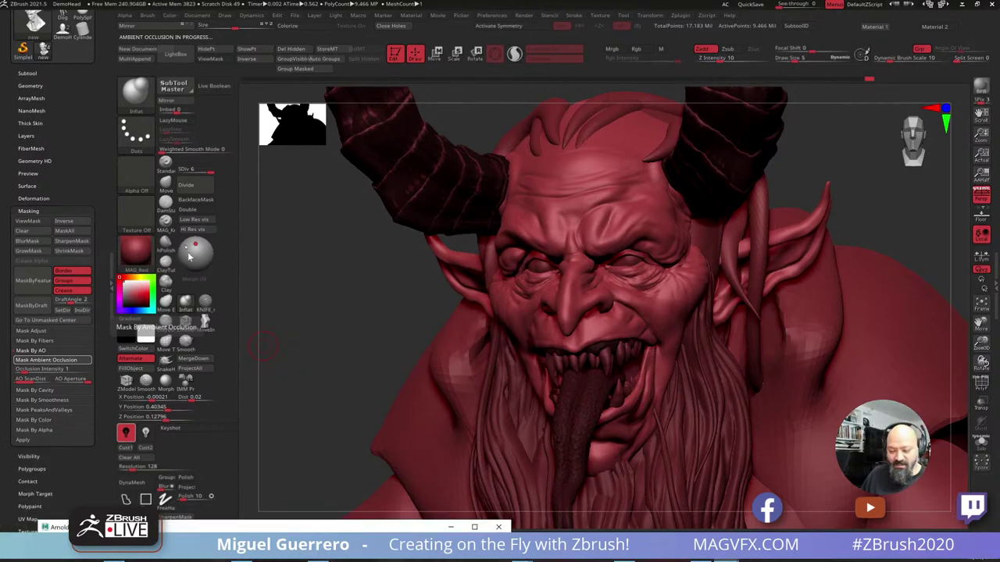
# Bring the Arnold RenderView window forward to review the bust render, move it away and return to the sculpt.
pyautogui.moveTo(223, 193); pyautogui.dragTo(91, 112)
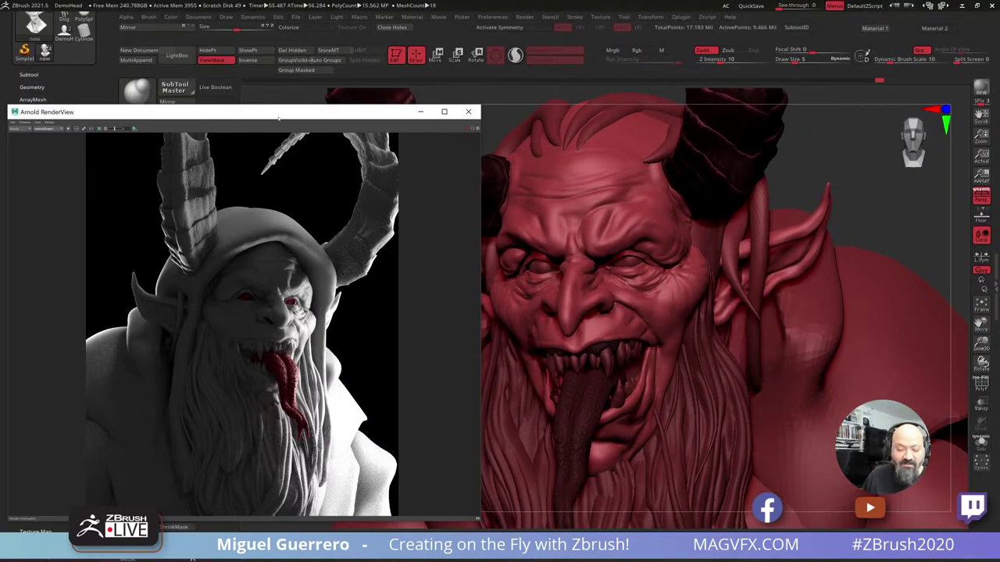
pyautogui.moveTo(279, 118); pyautogui.dragTo(0, 134)
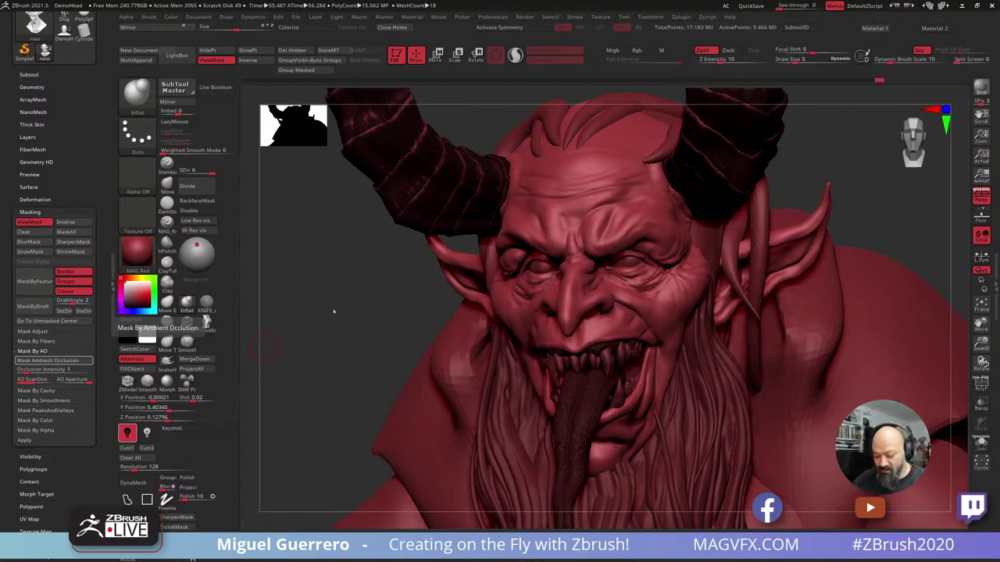
pyautogui.moveTo(334, 311)
pyautogui.mouseDown()
pyautogui.moveTo(349, 313)
pyautogui.moveTo(338, 316)
pyautogui.mouseUp()
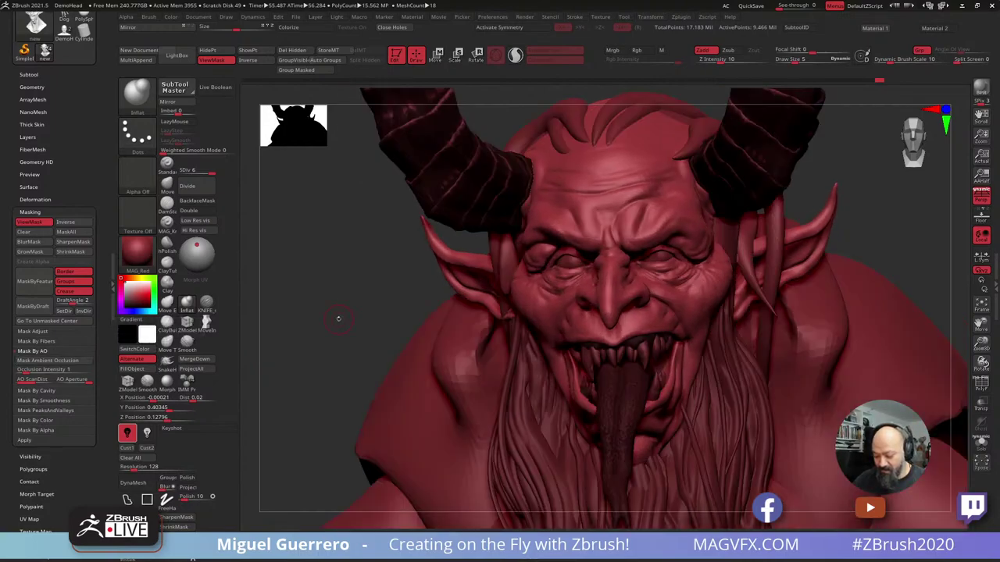
# Check the QuickSave preferences and the Occlusion option in the render settings for Preview AO.
pyautogui.click(492, 16)
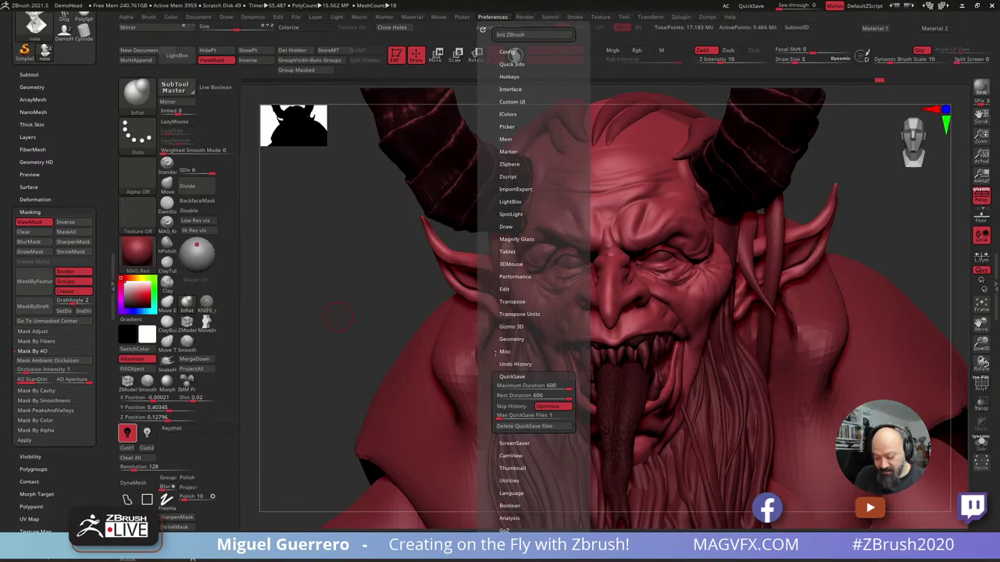
pyautogui.click(494, 376)
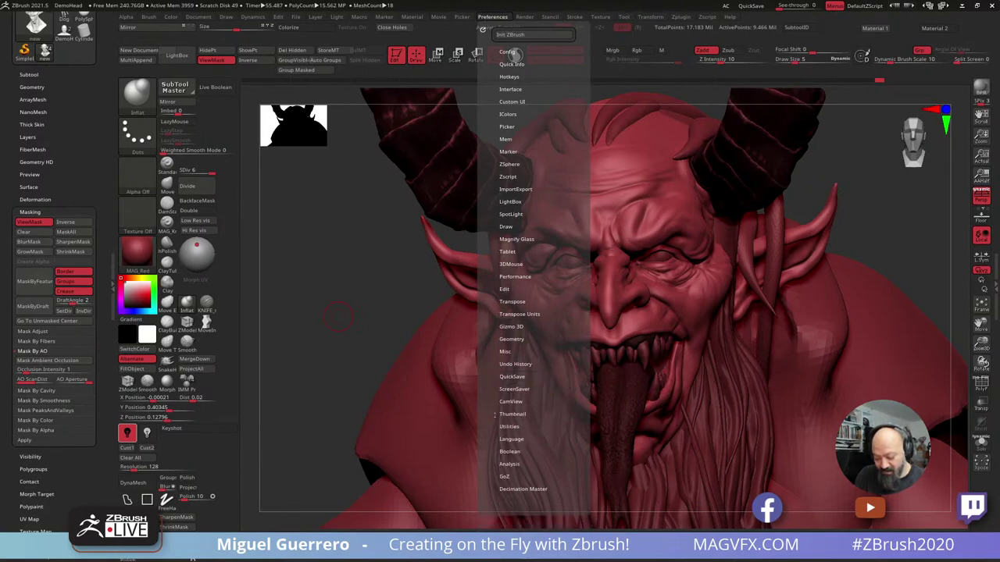
pyautogui.click(524, 16)
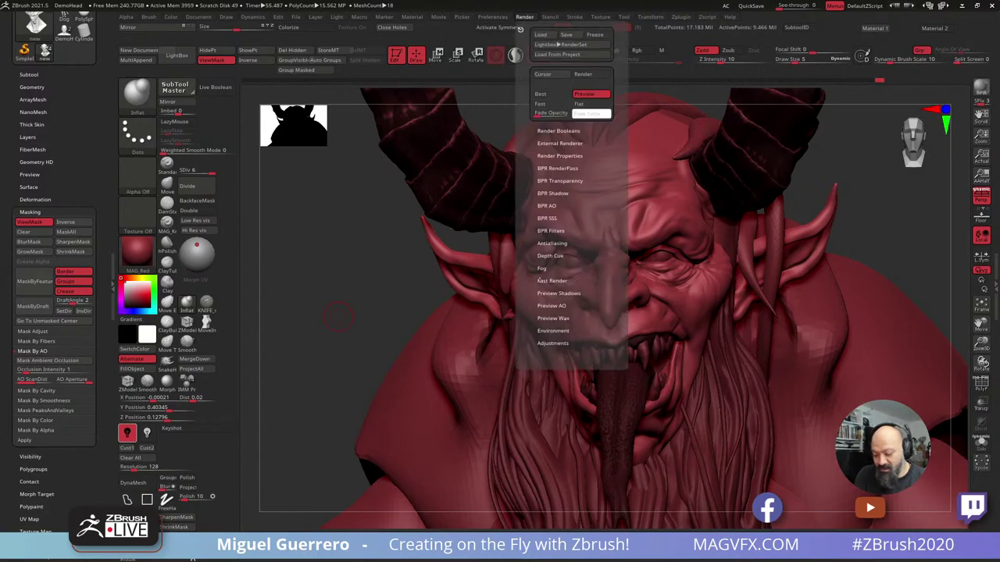
pyautogui.click(540, 306)
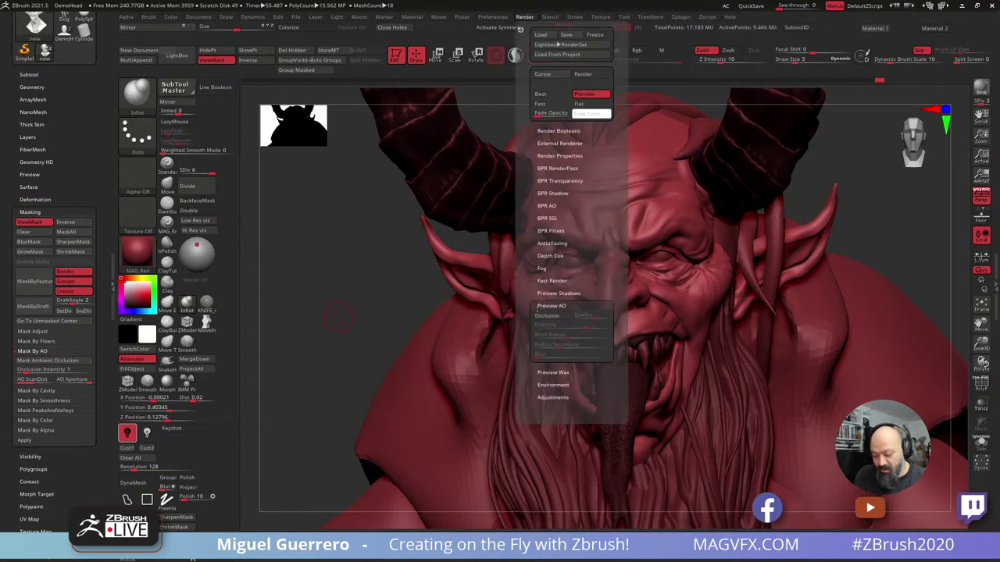
pyautogui.click(544, 315)
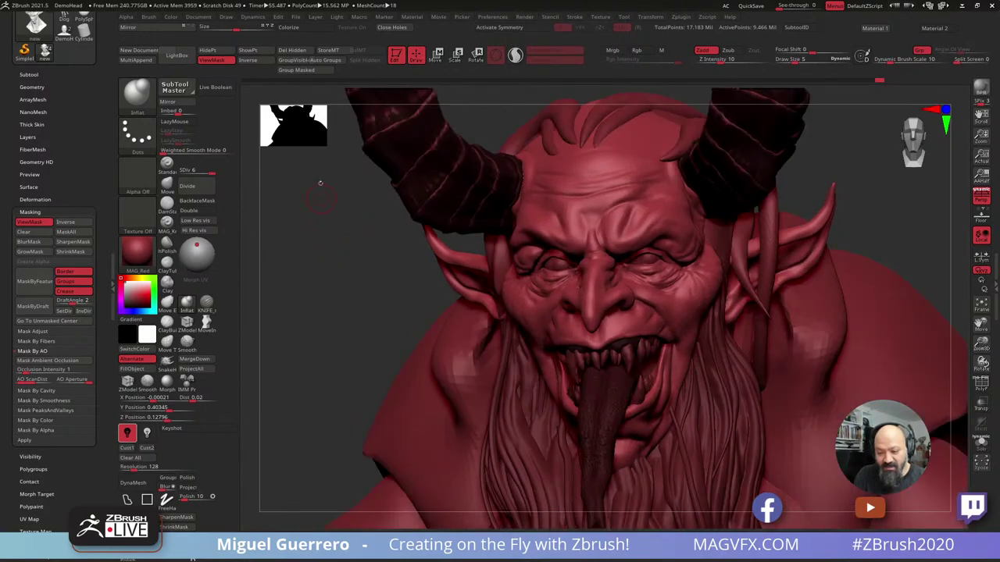
# Compare the head with and without Colorize and switch the sculpt's material to BasicMaterial.
pyautogui.click(295, 27)
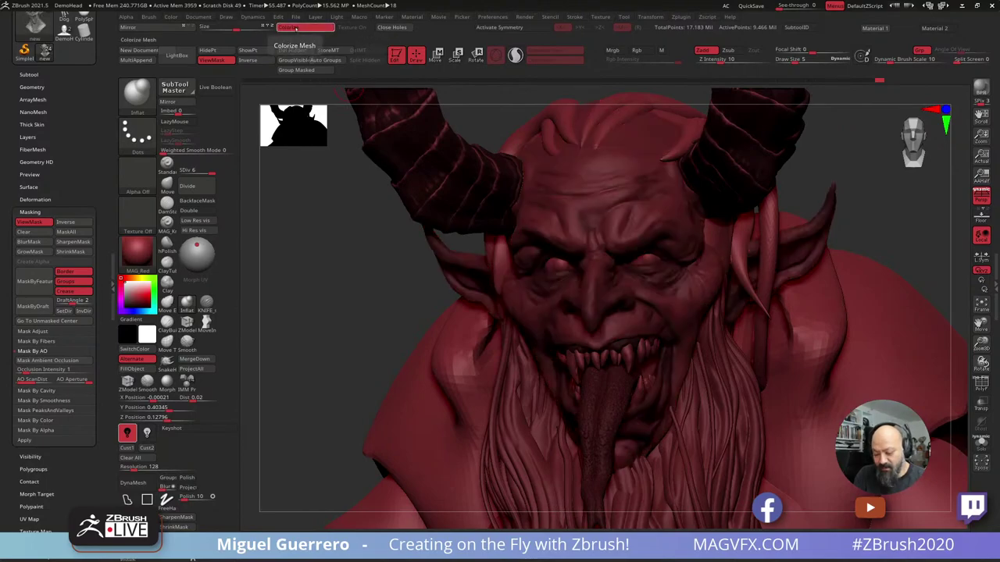
pyautogui.click(295, 29)
pyautogui.moveTo(337, 307); pyautogui.dragTo(329, 509)
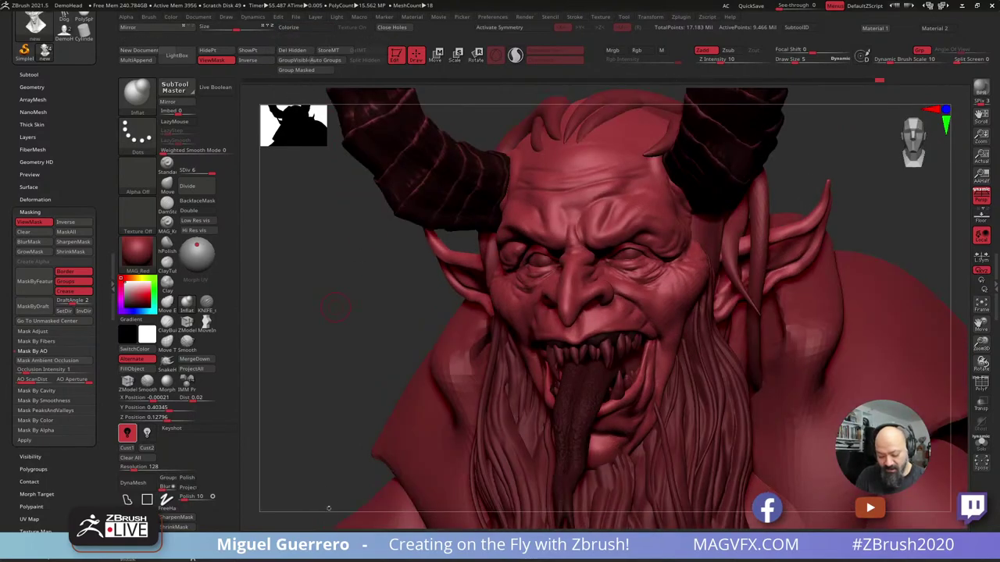
pyautogui.press('1')
pyautogui.moveTo(330, 346); pyautogui.dragTo(326, 347)
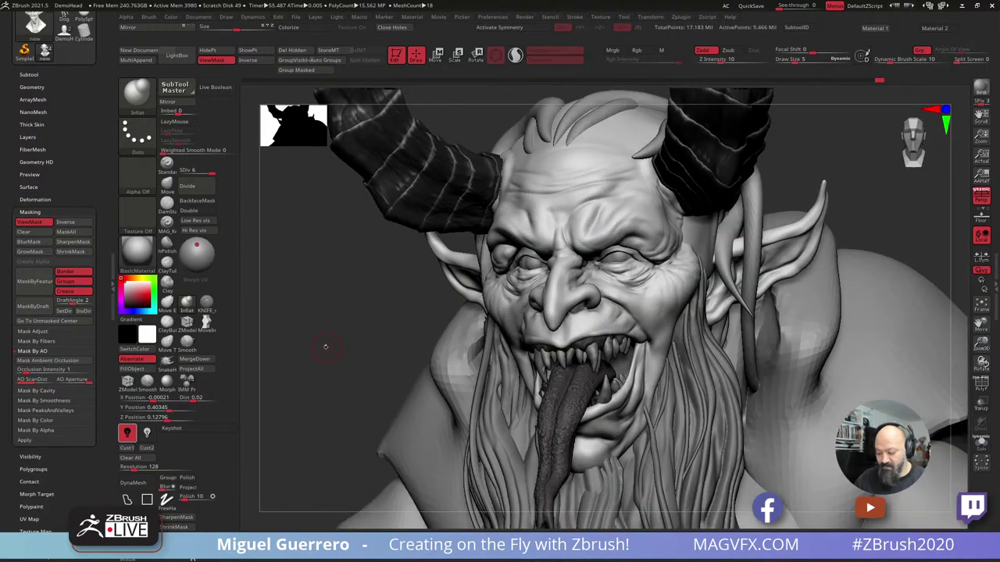
# Reset the cavity profile curve, reapply the cavity mask to the head at intensity 100 and turn the mask display back on.
pyautogui.hotkey('ctrl', 'h')
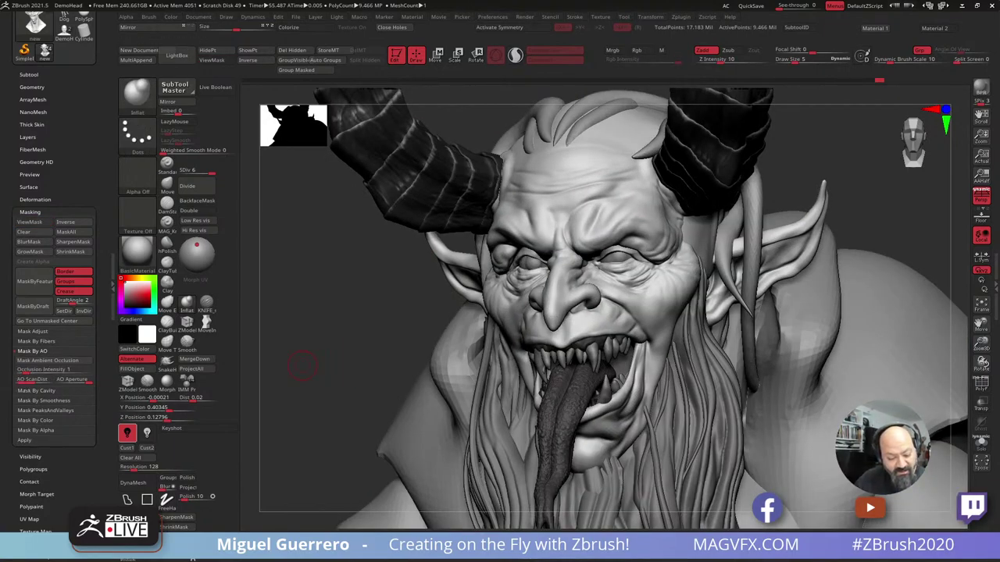
pyautogui.click(36, 390)
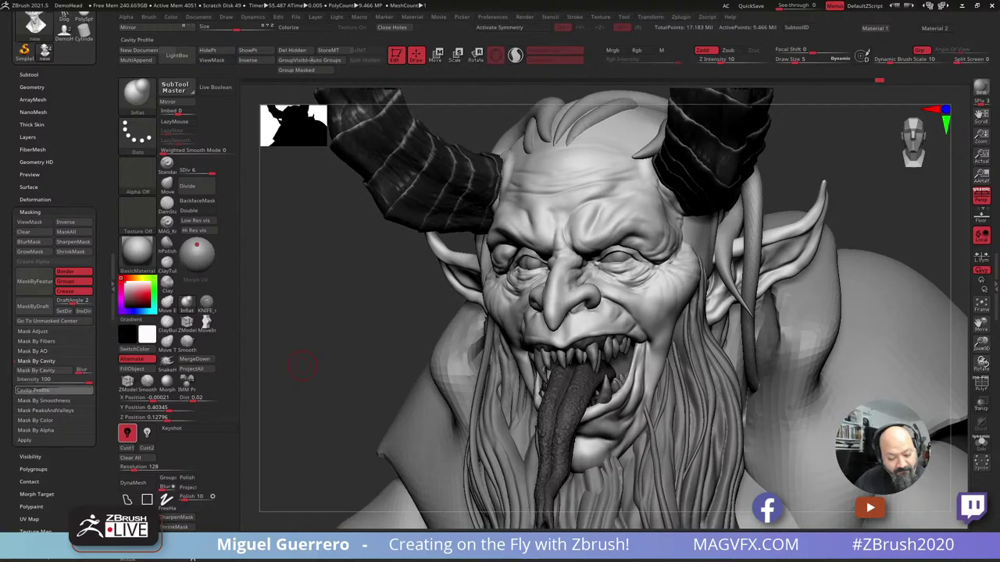
pyautogui.click(32, 390)
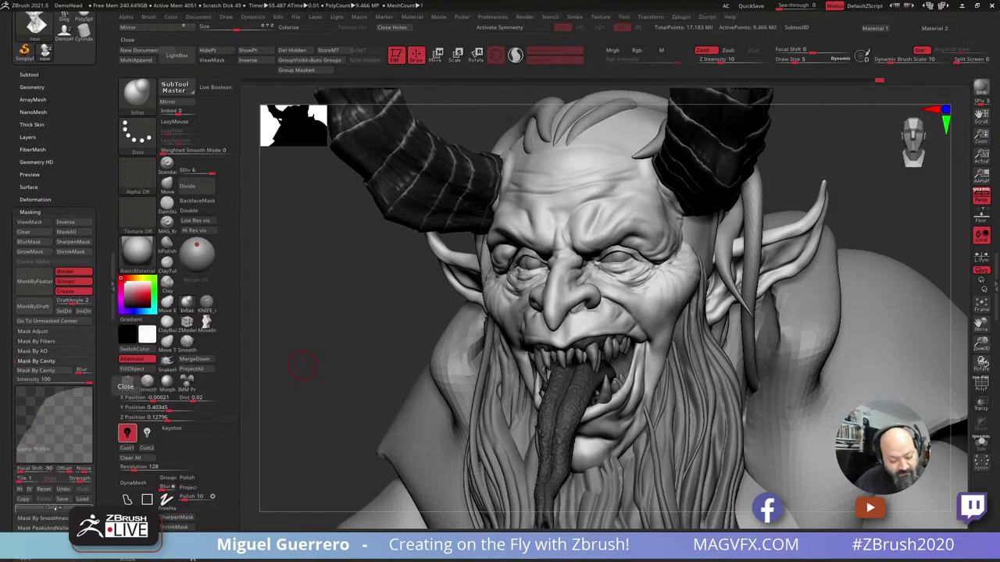
pyautogui.click(40, 491)
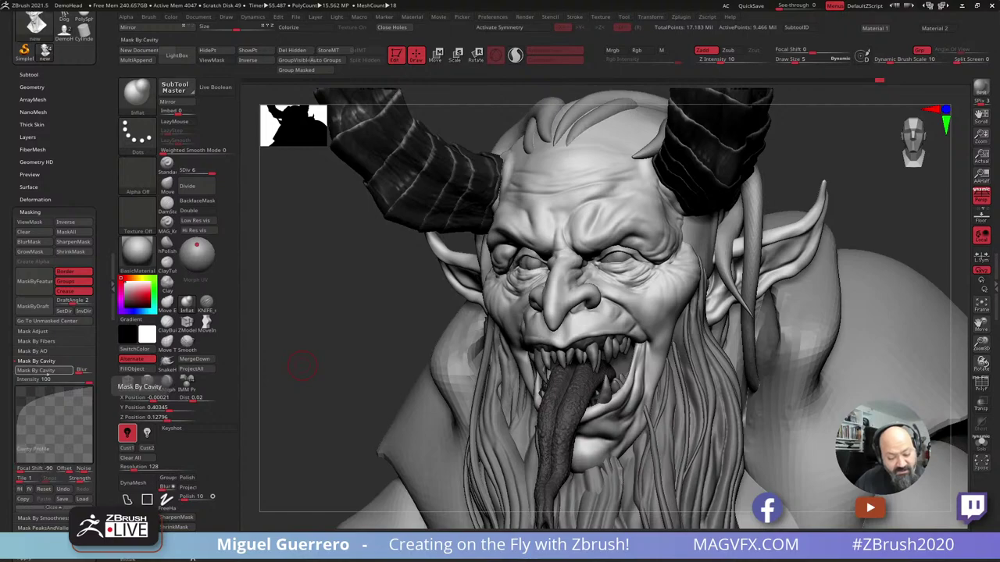
pyautogui.hotkey('ctrl', 'h')
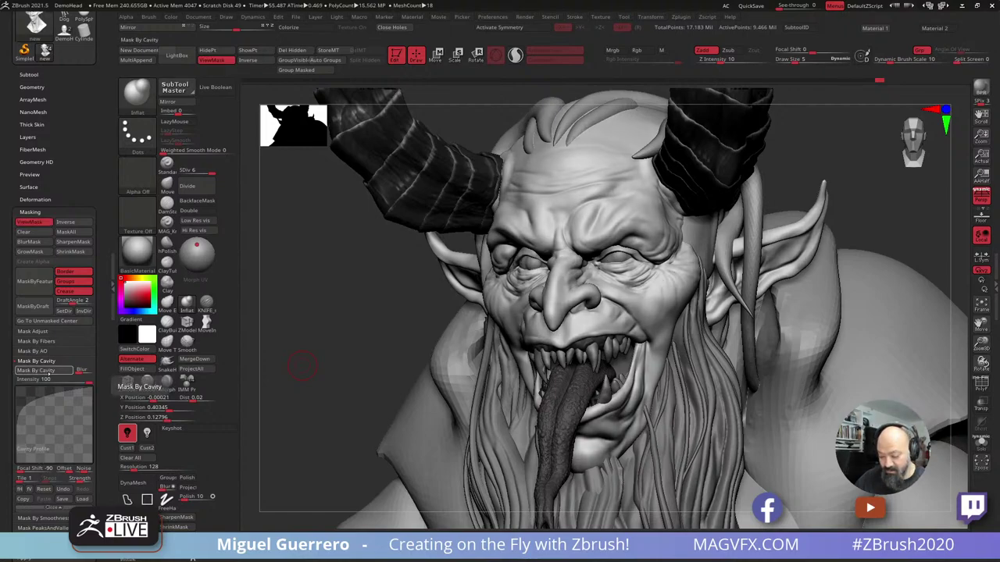
# Generate the cavity mask on the head at subdivision levels 5 and 4, and return to level 6.
pyautogui.click(204, 171)
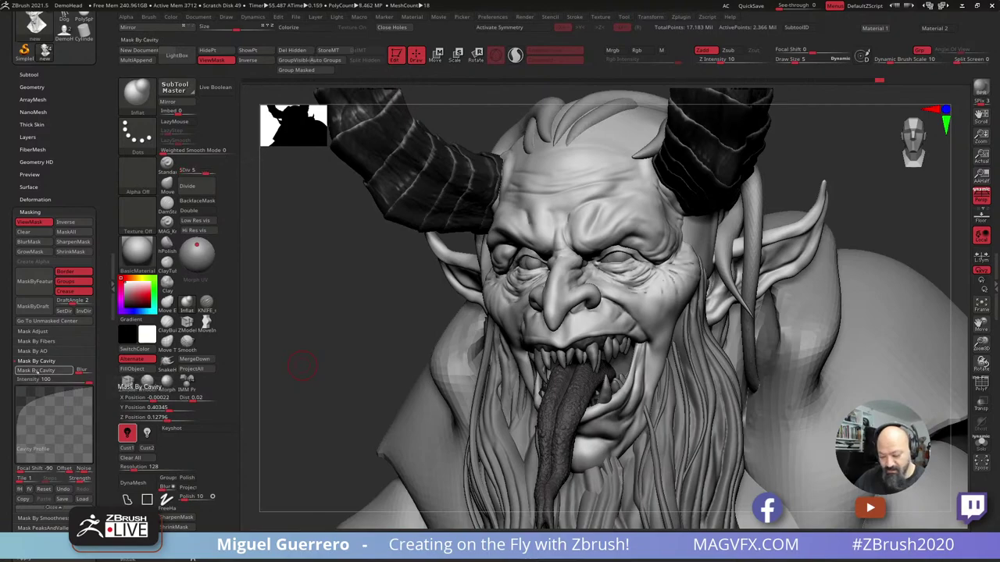
pyautogui.moveTo(147, 232)
pyautogui.click(198, 170)
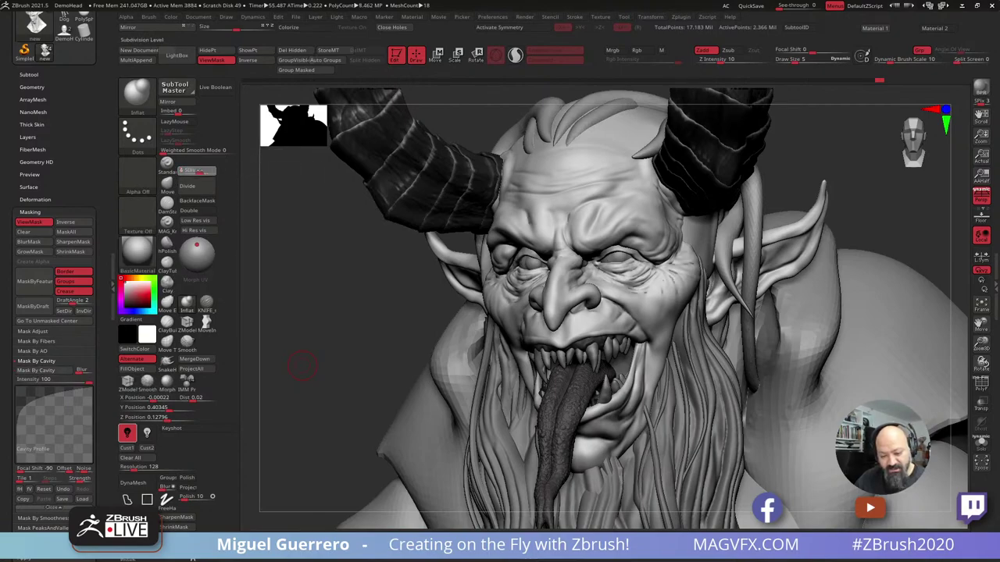
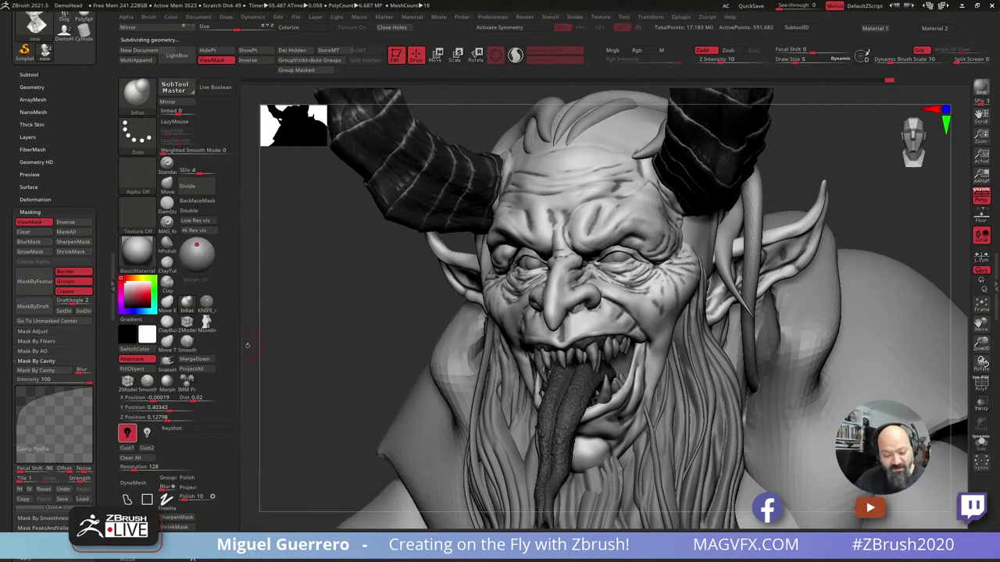
pyautogui.click(205, 171)
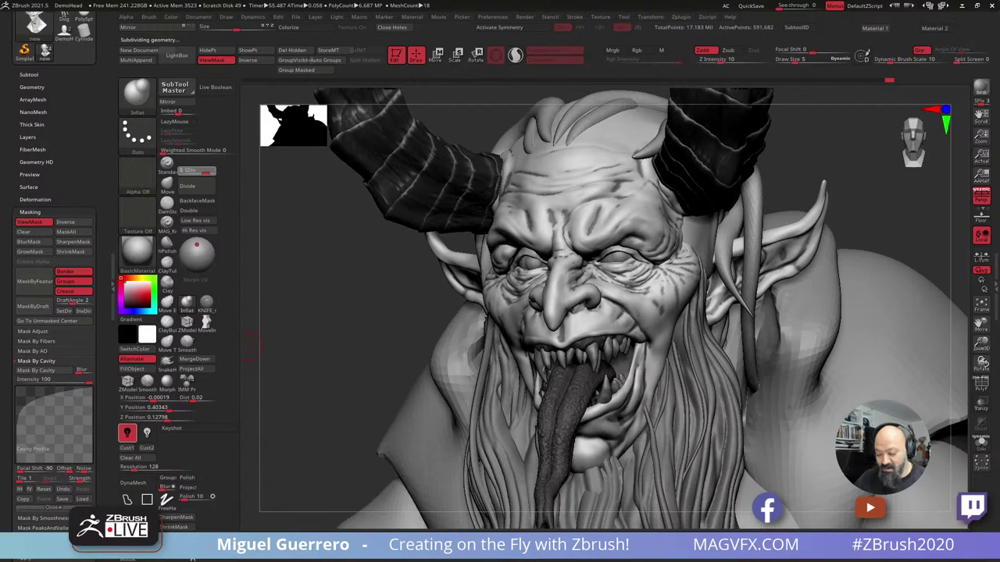
pyautogui.press('ctrl')
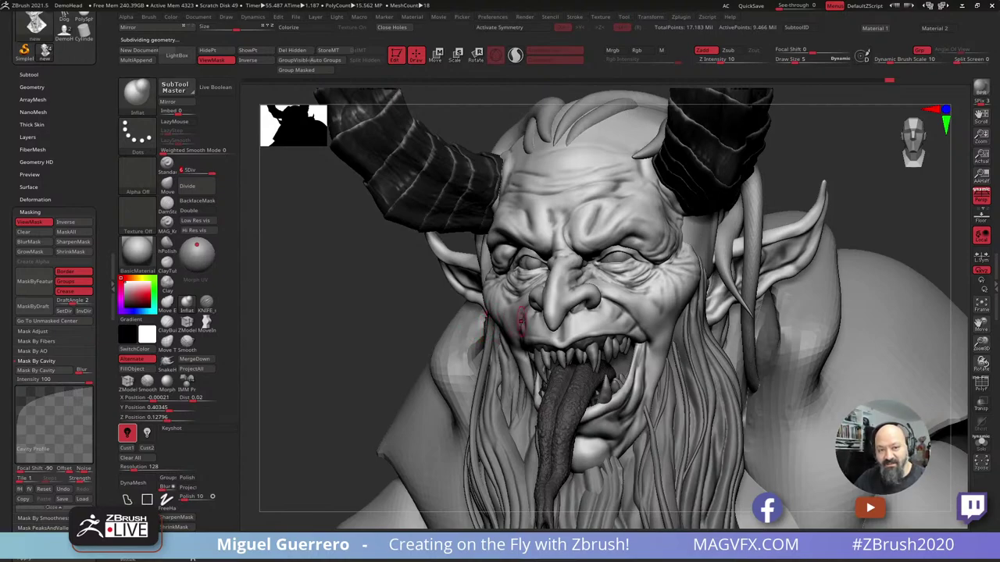
pyautogui.press('ctrl')
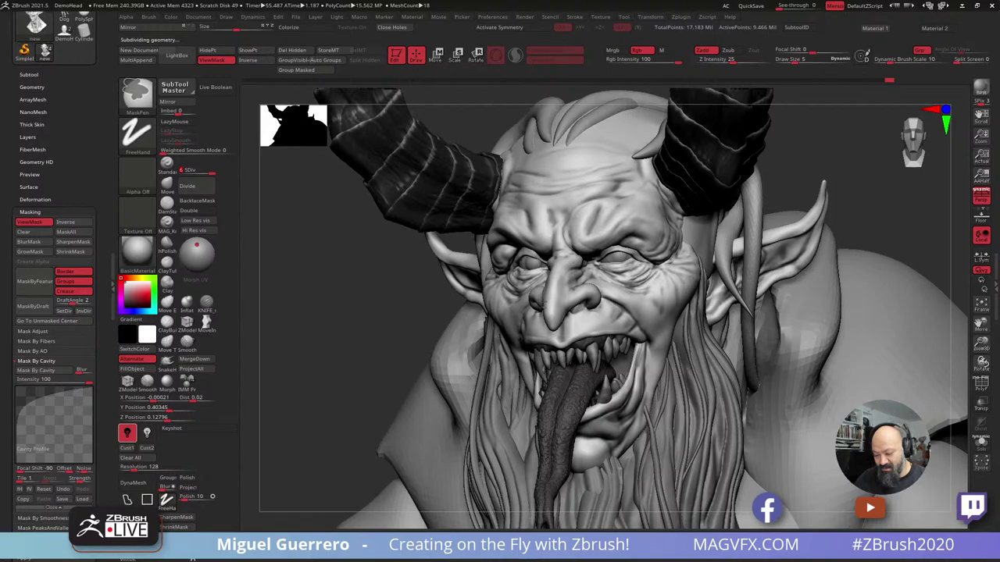
# Switch the sculpt's material to MAG_Red.
pyautogui.moveTo(293, 300)
pyautogui.mouseDown()
pyautogui.moveTo(391, 297)
pyautogui.moveTo(306, 290)
pyautogui.mouseUp()
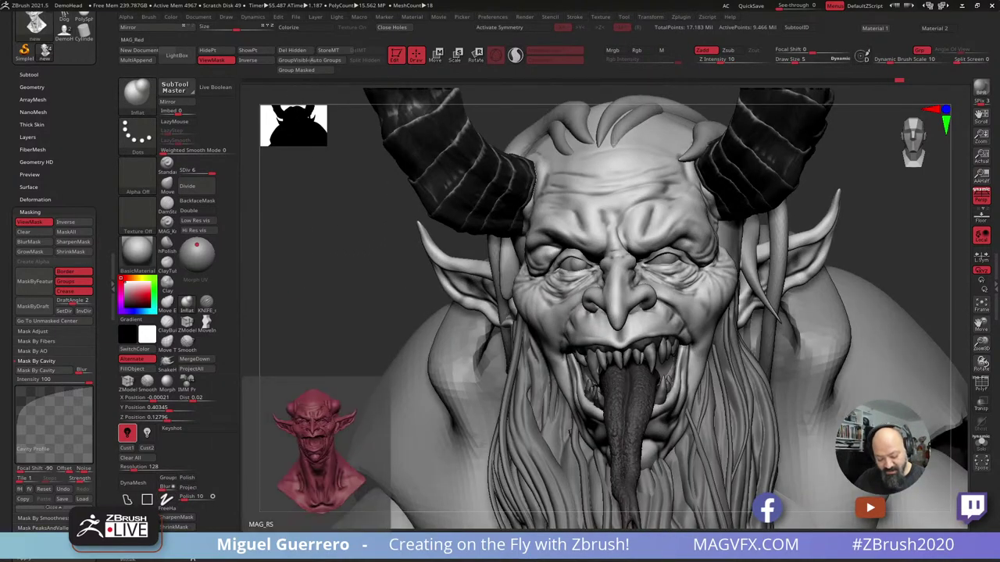
pyautogui.click(285, 547)
pyautogui.moveTo(337, 324); pyautogui.dragTo(376, 323)
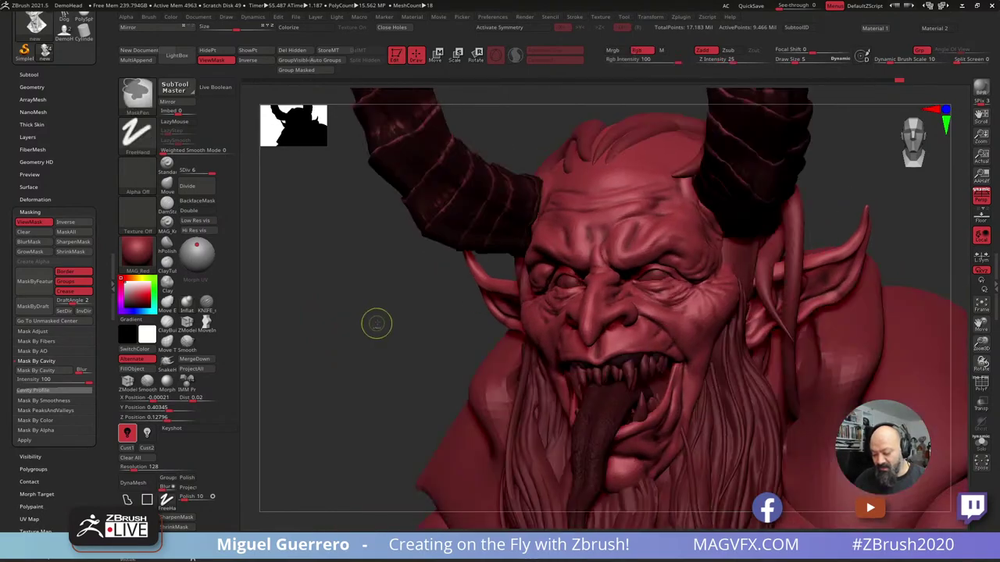
pyautogui.keyDown('ctrl'); pyautogui.moveTo(377, 323); pyautogui.dragTo(374, 330, button='right'); pyautogui.keyUp('ctrl')
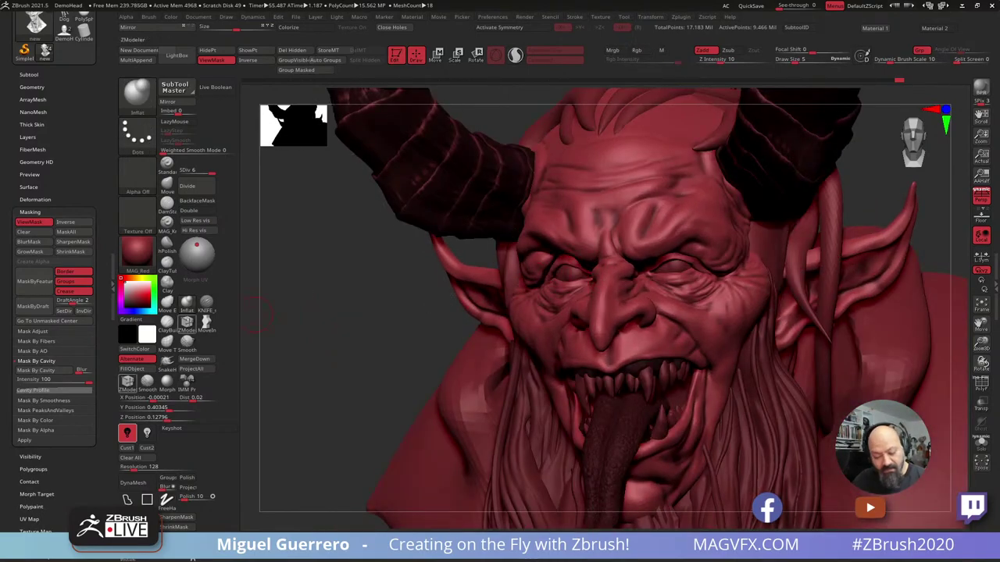
# Inflate the skin folds on the bridge of the nose with the Inflat brush at draw size 3 and Z Intensity 18.
pyautogui.click(187, 303)
pyautogui.moveTo(386, 256)
pyautogui.mouseDown()
pyautogui.moveTo(352, 245)
pyautogui.moveTo(362, 228)
pyautogui.moveTo(404, 239)
pyautogui.mouseUp()
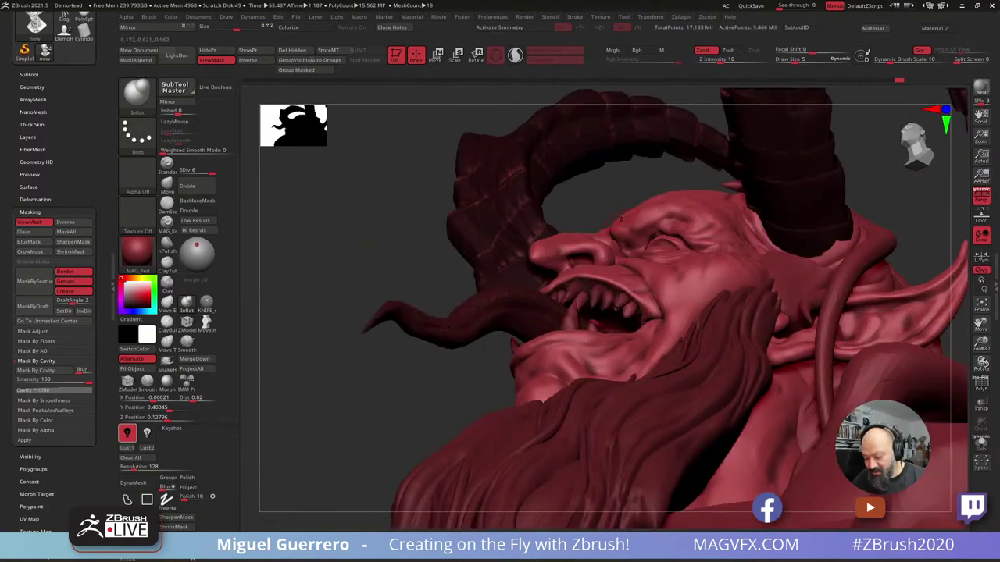
pyautogui.moveTo(340, 232); pyautogui.dragTo(321, 255)
pyautogui.moveTo(368, 264); pyautogui.dragTo(358, 294)
pyautogui.press('[')
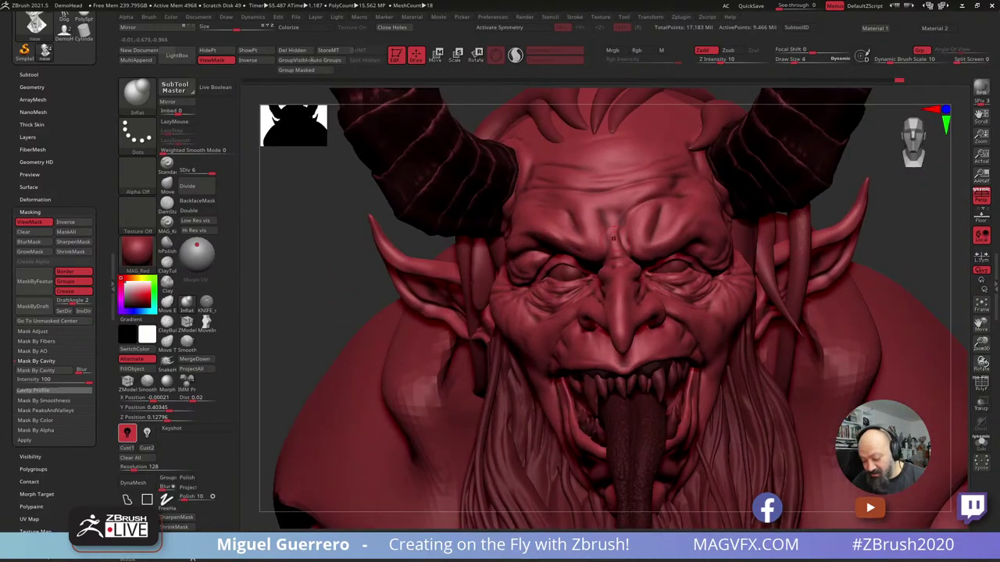
pyautogui.moveTo(331, 286); pyautogui.dragTo(440, 262, button='right')
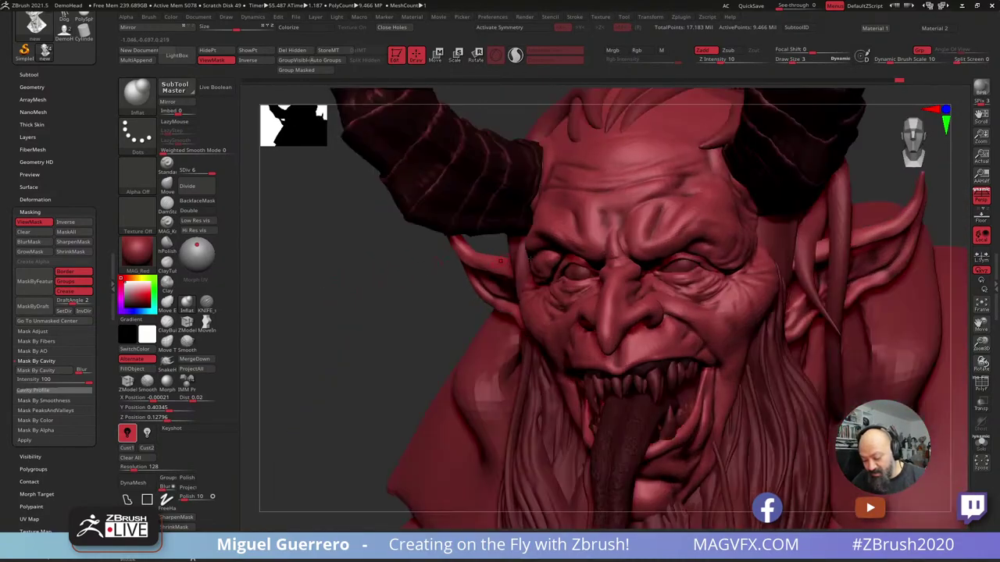
pyautogui.moveTo(379, 272); pyautogui.dragTo(414, 270)
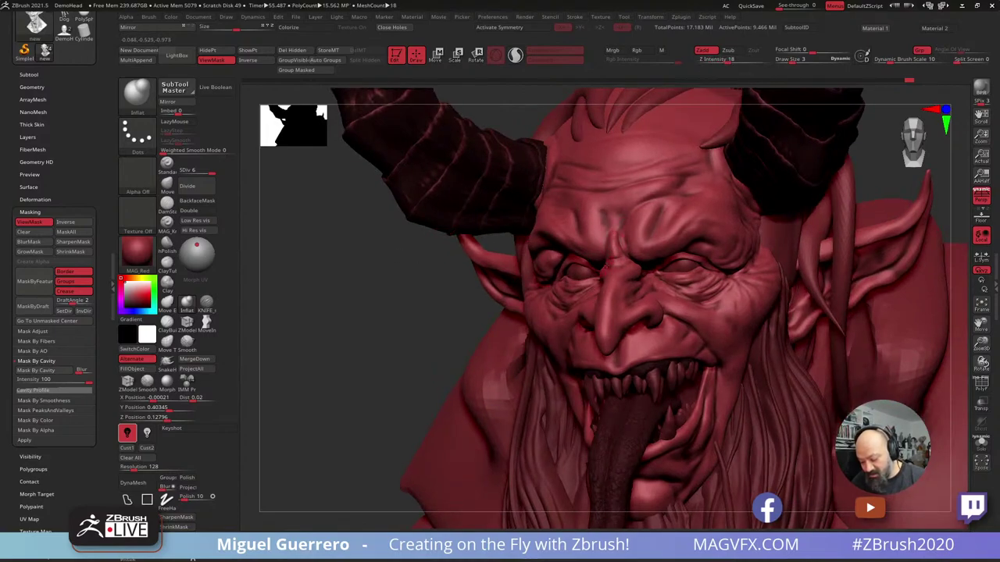
pyautogui.moveTo(615, 243); pyautogui.dragTo(618, 262)
# Inflate the wrinkles between the brows and around the outer corner of the eye through the cavity mask.
pyautogui.moveTo(431, 257); pyautogui.dragTo(534, 265)
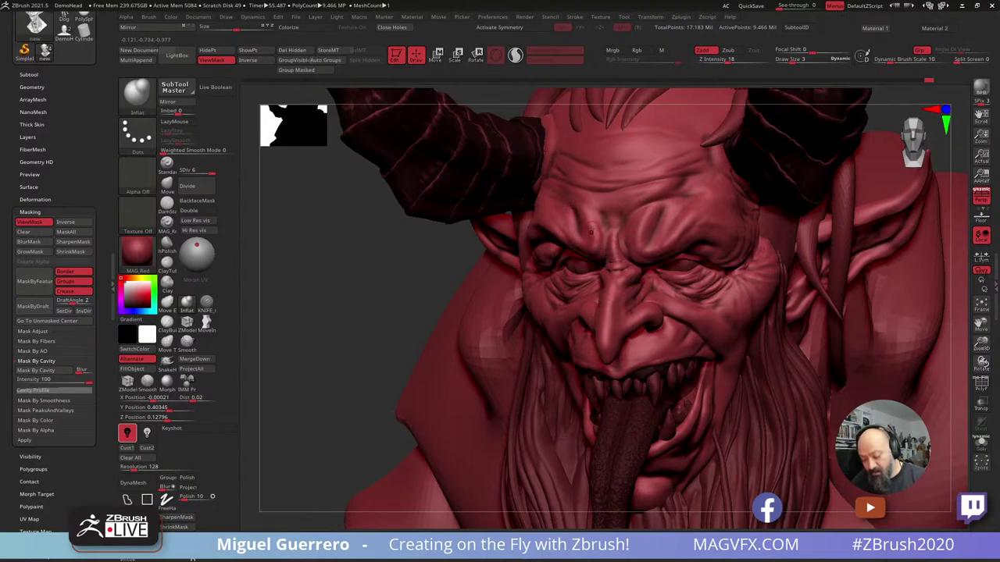
pyautogui.moveTo(331, 231); pyautogui.dragTo(388, 237)
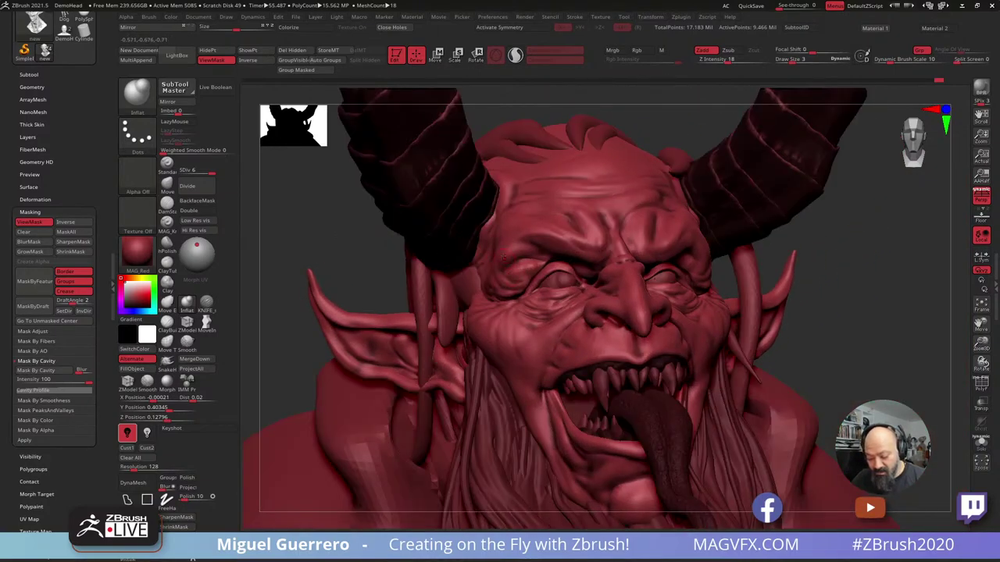
pyautogui.moveTo(361, 240)
pyautogui.mouseDown()
pyautogui.moveTo(545, 237)
pyautogui.moveTo(568, 248)
pyautogui.mouseUp()
pyautogui.hotkey('ctrl', 'shift', 'z')
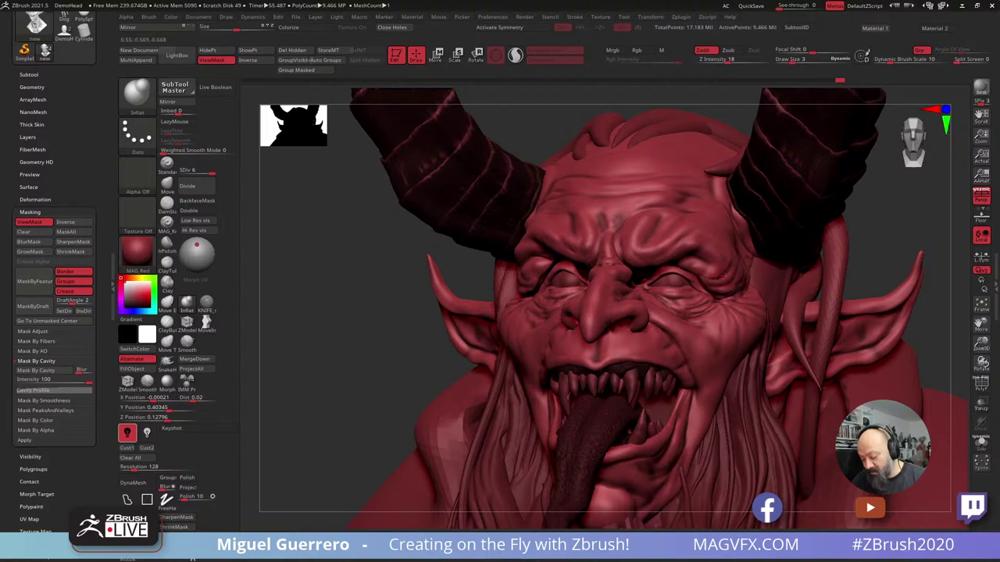
pyautogui.hotkey('ctrl', 'shift', 'z')
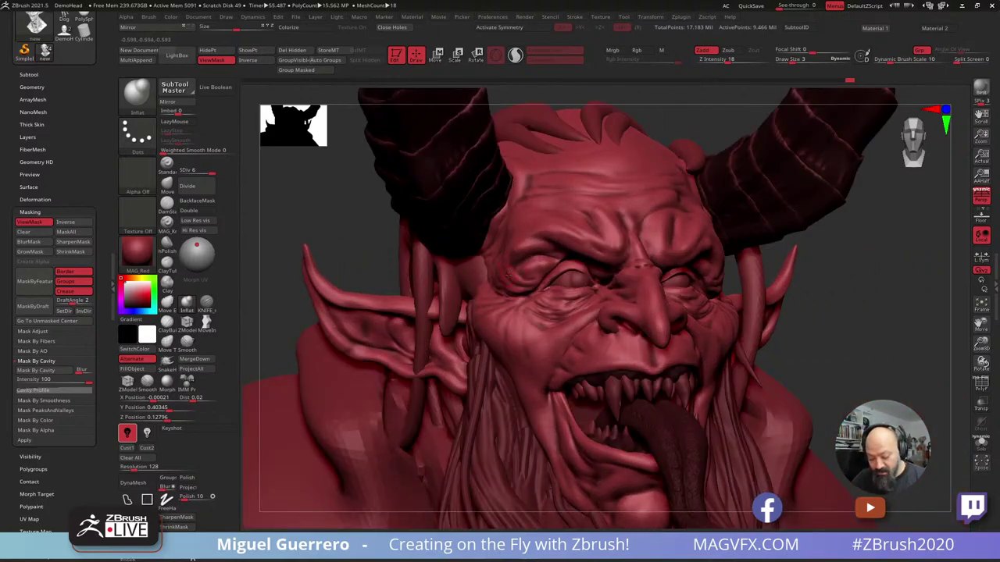
# Try smoothing the folds at the outer corner of the eye and undo the last stroke.
pyautogui.press('shift')
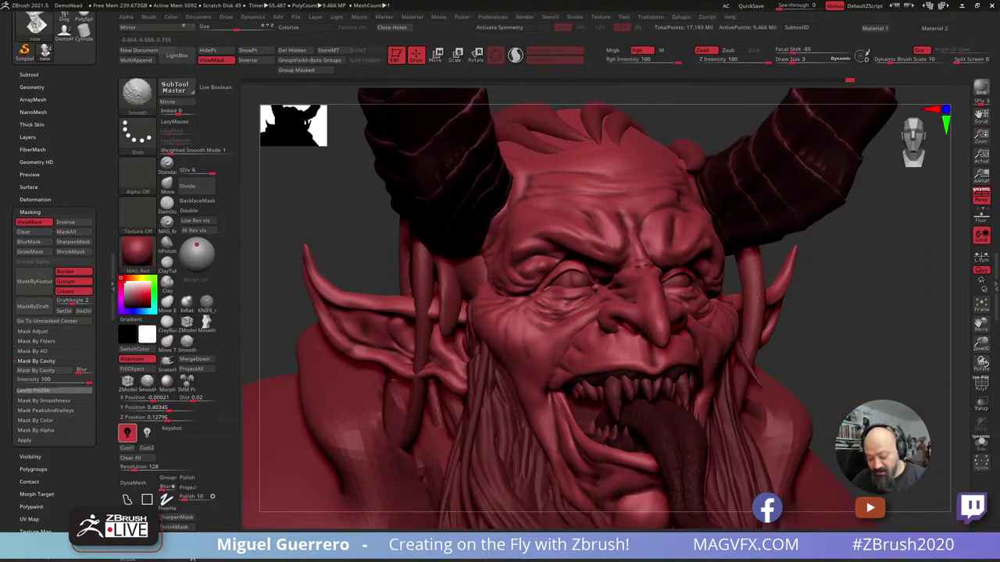
pyautogui.keyDown('shift'); pyautogui.moveTo(519, 273); pyautogui.dragTo(512, 270); pyautogui.keyUp('shift')
pyautogui.moveTo(301, 336); pyautogui.dragTo(343, 371)
pyautogui.moveTo(338, 178); pyautogui.dragTo(345, 224)
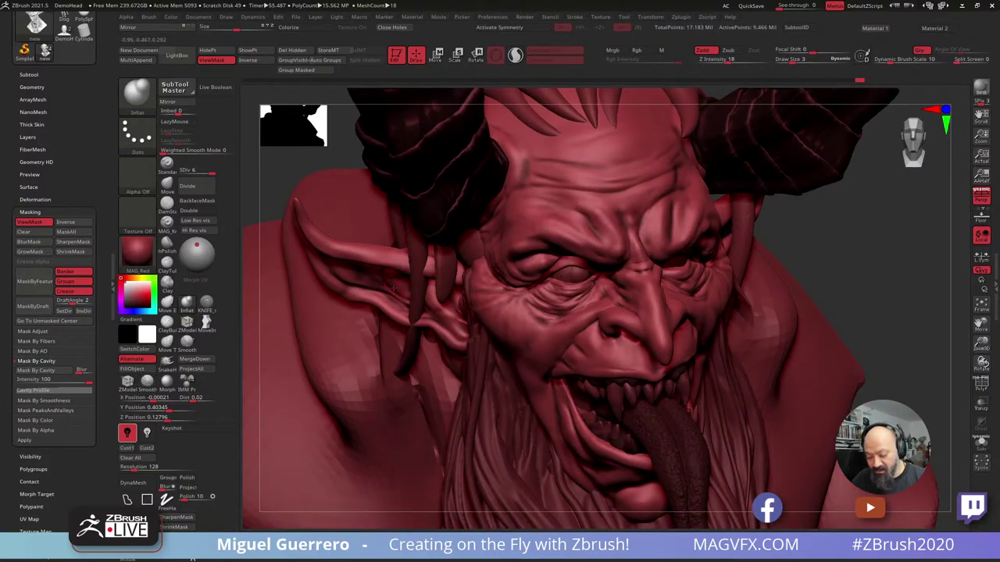
pyautogui.press('ctrl')
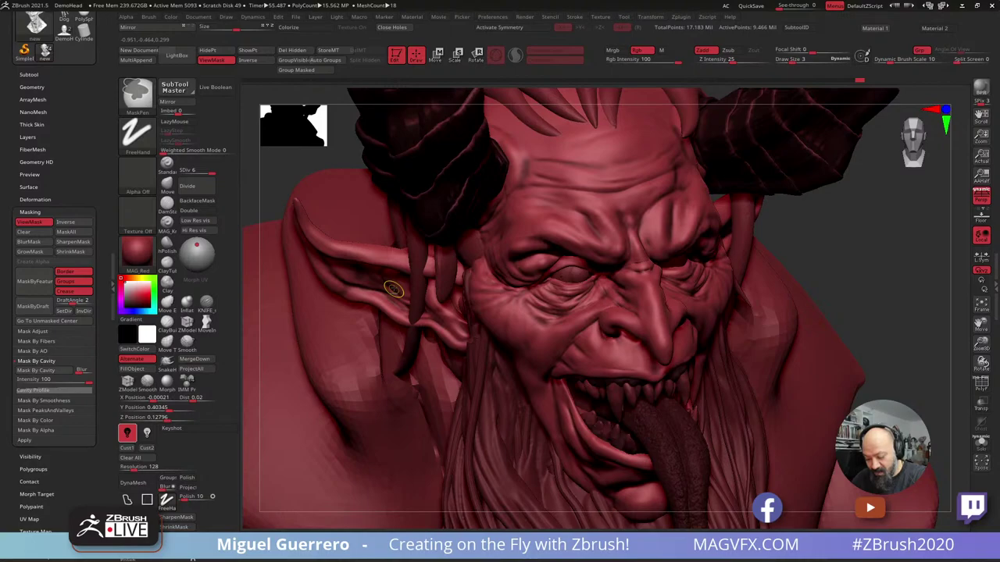
pyautogui.hotkey('ctrl', 'z')
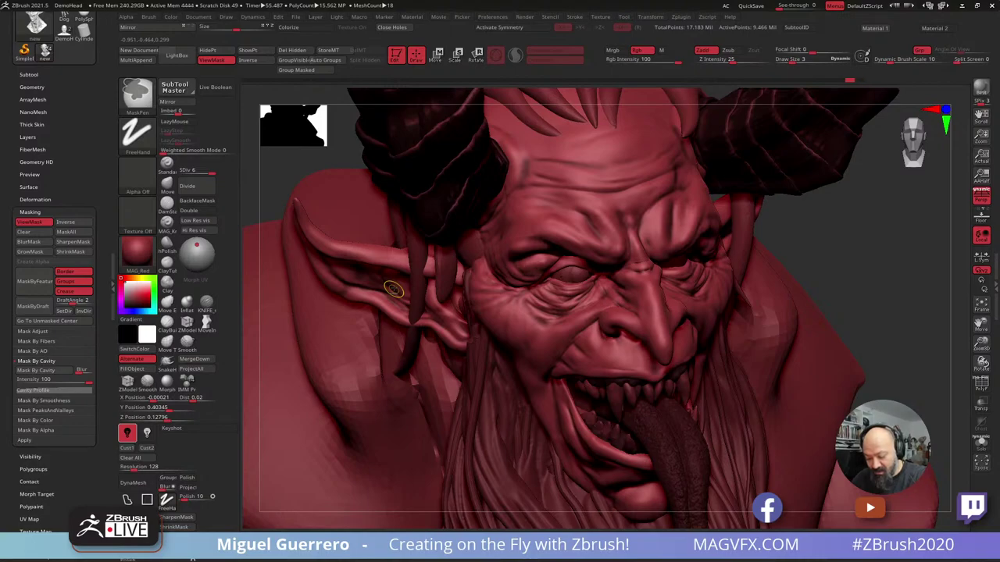
# Set the Inflat brush to Z Intensity 13 and draw size 4 and build up the creases beside and below the eyes.
pyautogui.moveTo(834, 269); pyautogui.dragTo(864, 266)
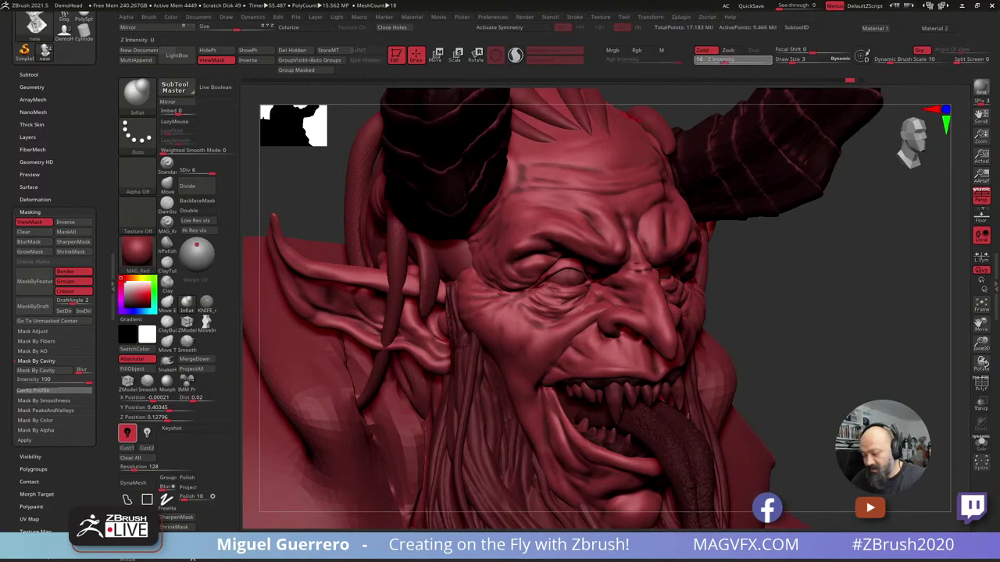
pyautogui.moveTo(724, 60); pyautogui.dragTo(721, 60)
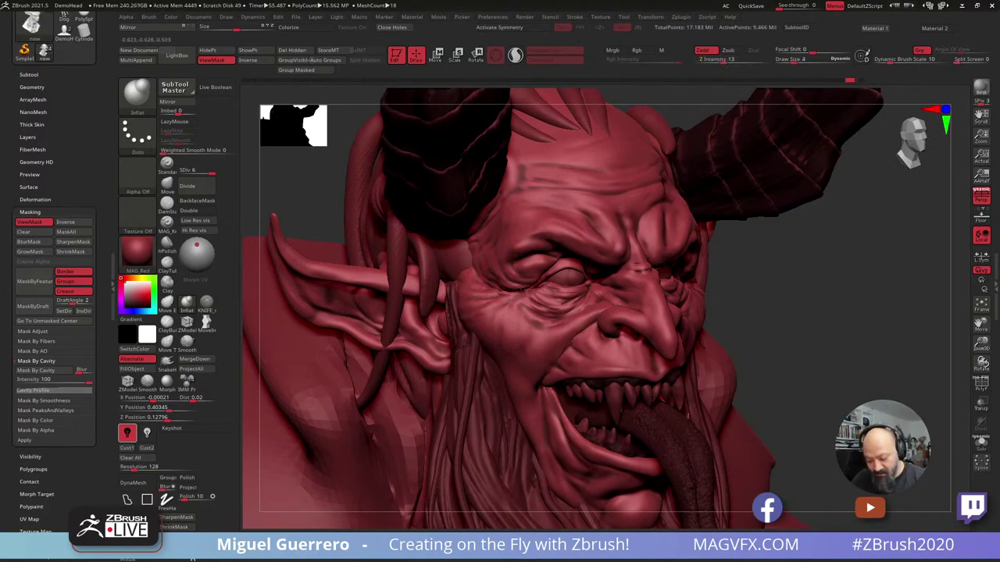
pyautogui.moveTo(486, 283); pyautogui.dragTo(511, 296)
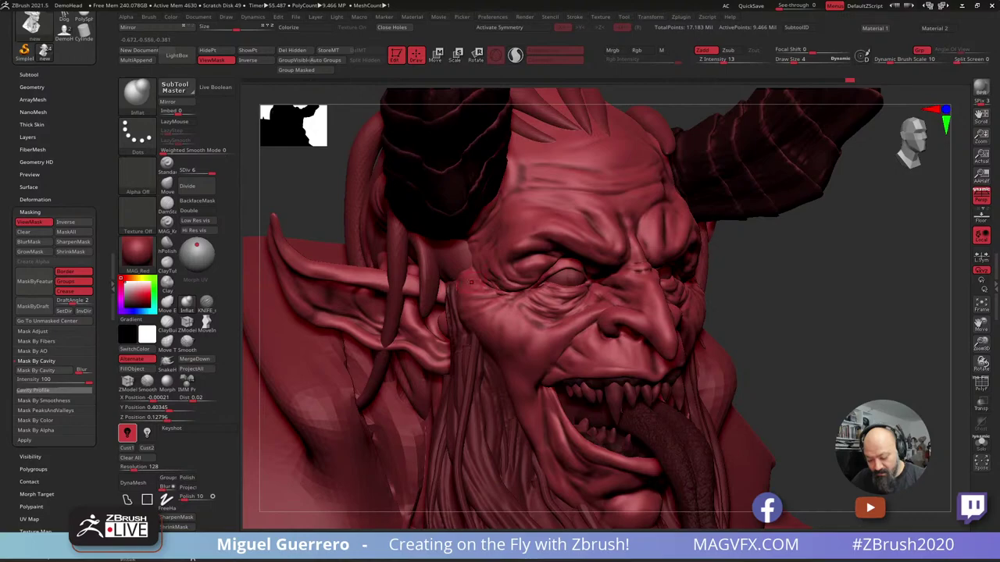
pyautogui.moveTo(806, 321); pyautogui.dragTo(675, 274)
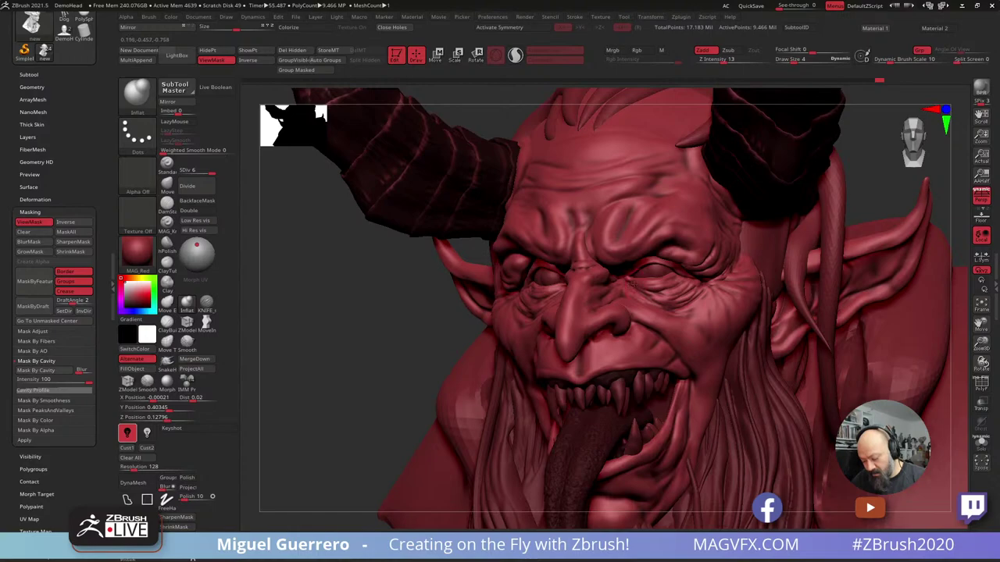
# Inflate the folds of the cheeks and around the mouth, and enlarge the brush to draw size 7.
pyautogui.moveTo(390, 312); pyautogui.dragTo(455, 301)
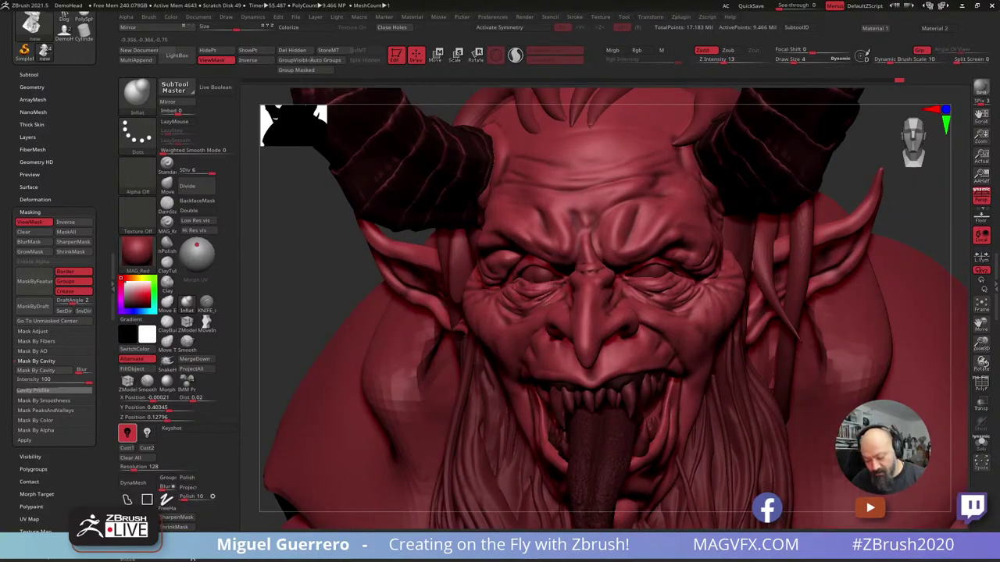
pyautogui.moveTo(338, 285); pyautogui.dragTo(607, 302)
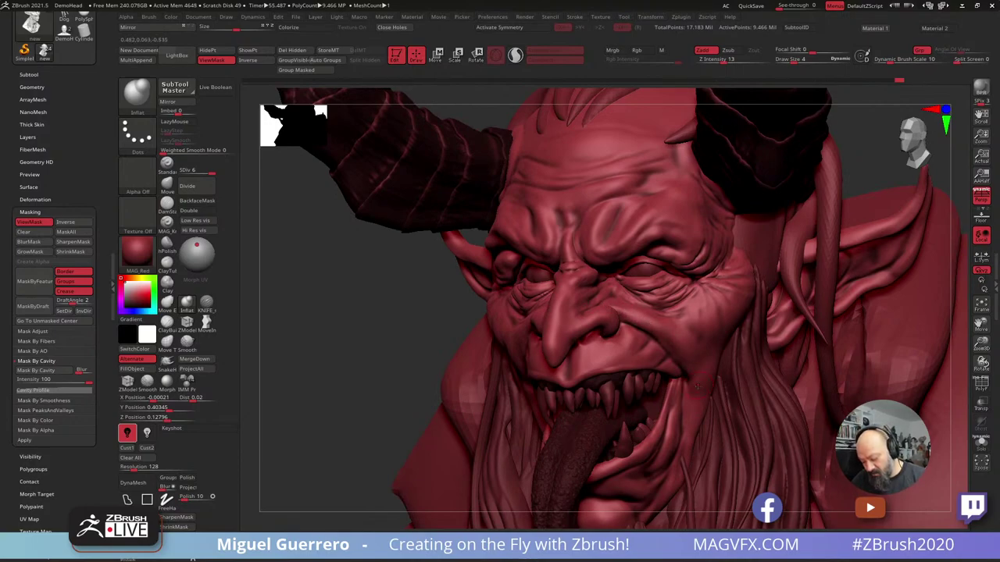
pyautogui.moveTo(371, 297); pyautogui.dragTo(511, 314)
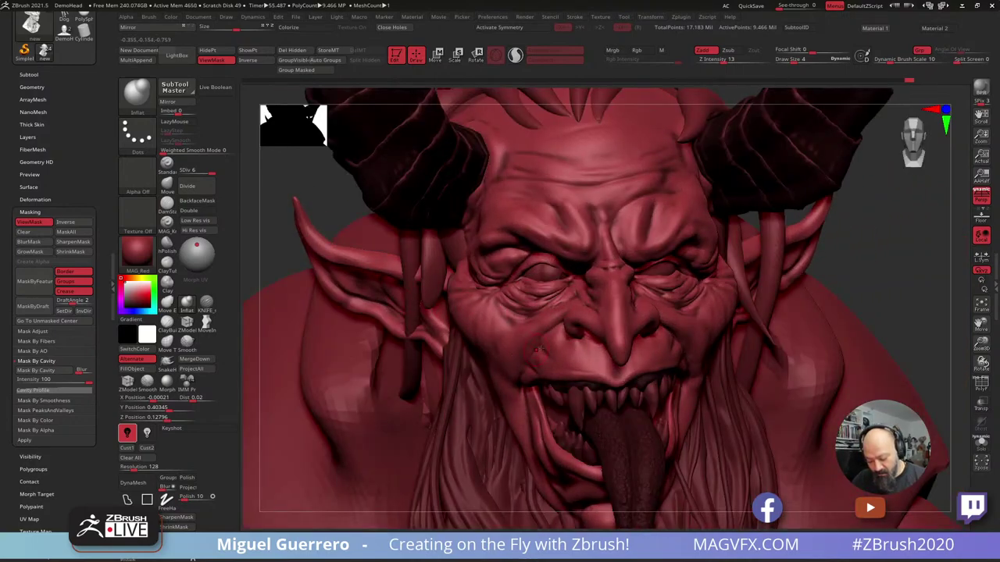
pyautogui.press('ctrl')
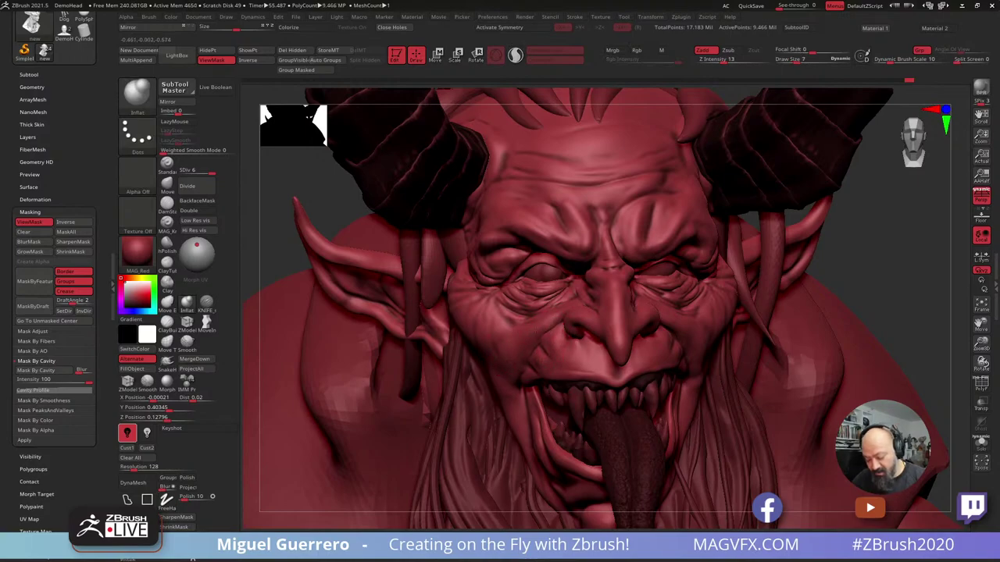
pyautogui.moveTo(582, 270); pyautogui.dragTo(441, 272, button='right')
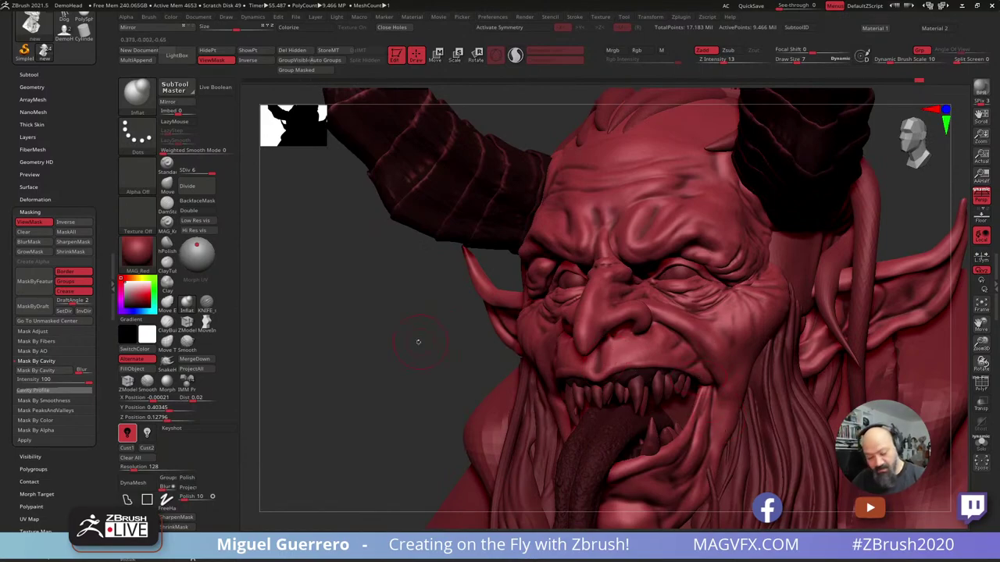
# Flatten the planes of the cheek with the hPolish brush at Z Intensity 37 and draw size 7.
pyautogui.click(167, 244)
pyautogui.moveTo(470, 335); pyautogui.dragTo(423, 330)
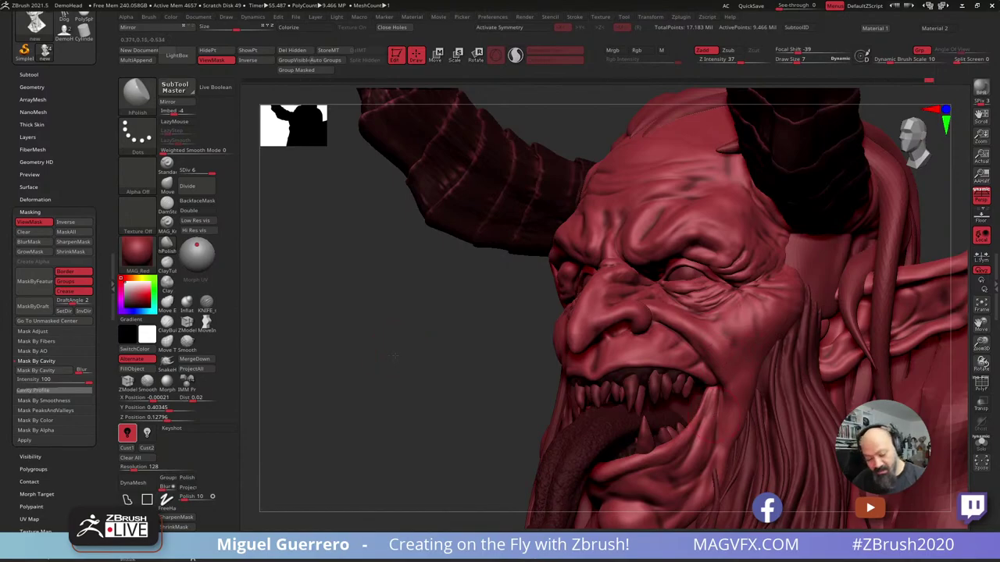
pyautogui.moveTo(395, 355); pyautogui.dragTo(673, 353)
pyautogui.moveTo(736, 302); pyautogui.dragTo(746, 325)
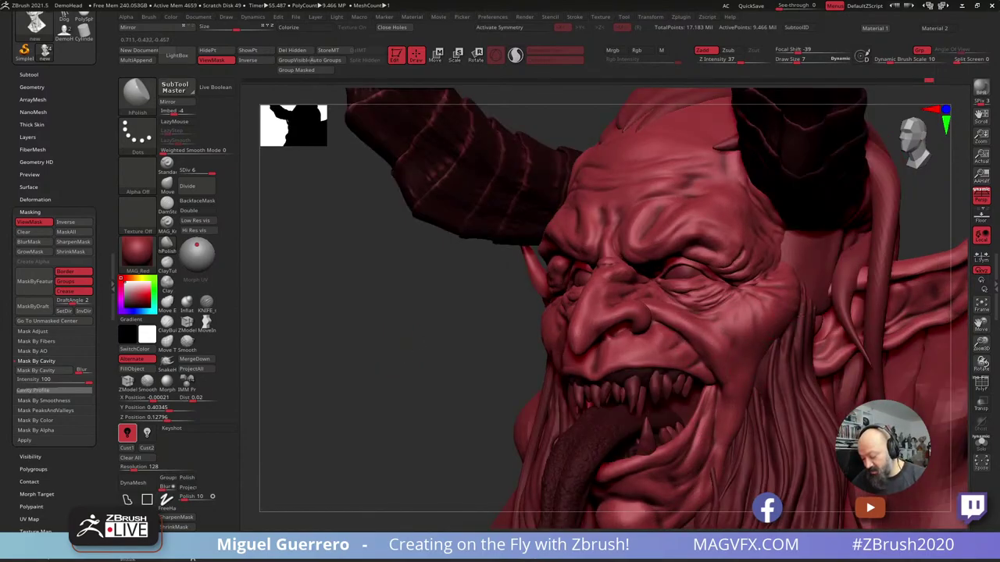
pyautogui.moveTo(382, 279); pyautogui.dragTo(676, 286)
# Hide the mask display and polish the brow and upper eyelid area with hPolish at draw size 4.
pyautogui.hotkey('ctrl', 'h')
pyautogui.moveTo(389, 320); pyautogui.dragTo(479, 294)
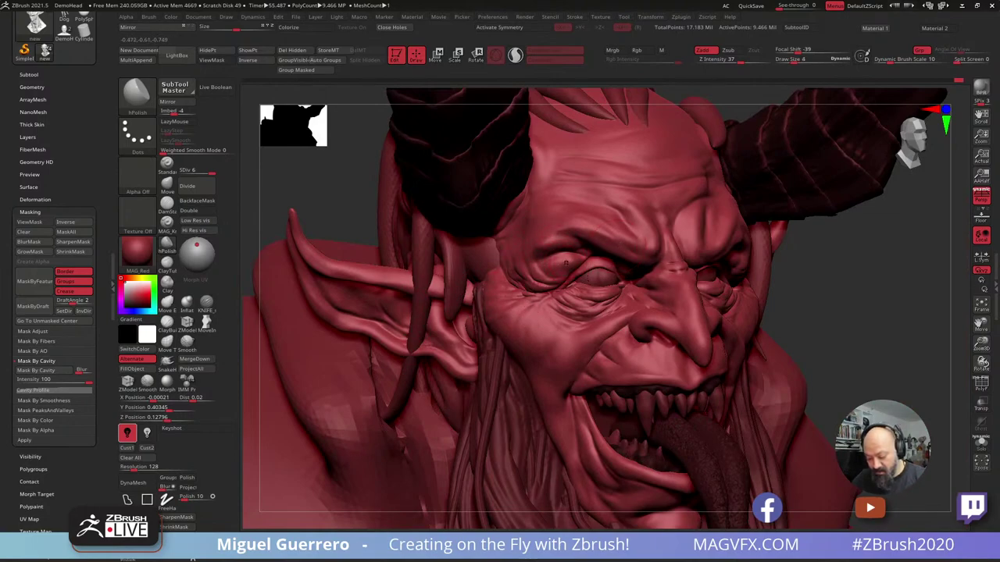
pyautogui.moveTo(864, 315); pyautogui.dragTo(847, 316)
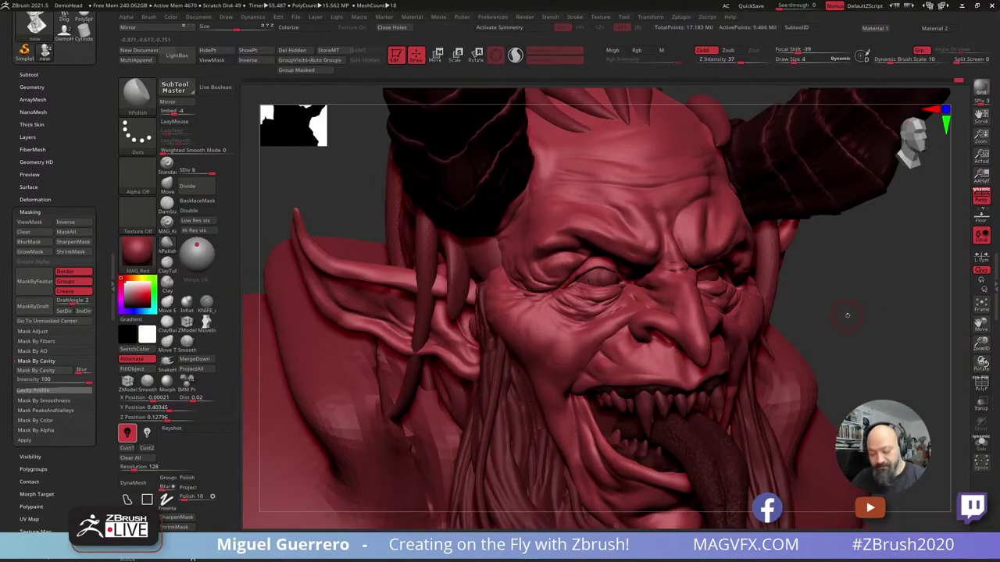
pyautogui.moveTo(341, 199)
pyautogui.mouseDown()
pyautogui.moveTo(380, 332)
pyautogui.moveTo(421, 338)
pyautogui.mouseUp()
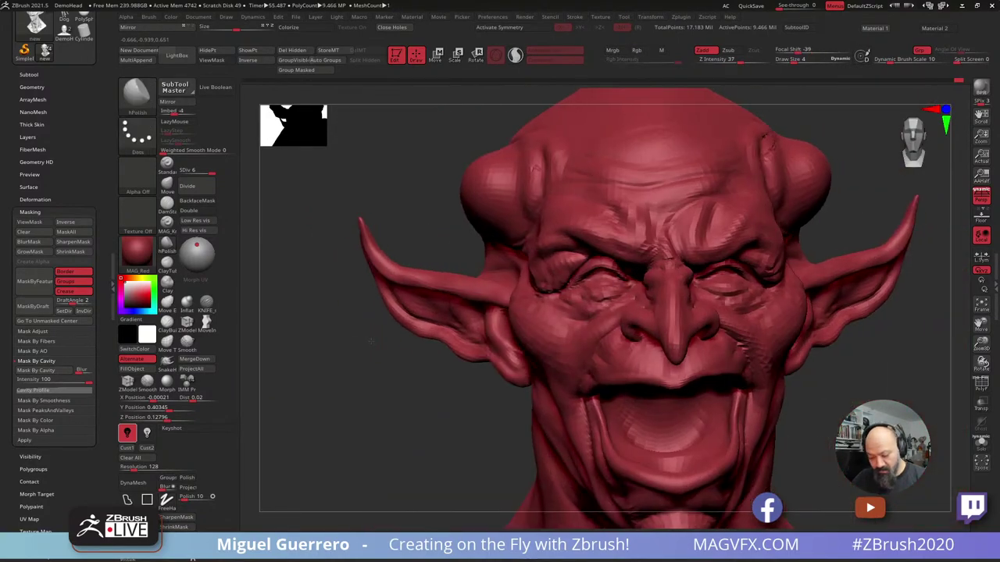
# Build up the cheek and brow folds with the Clay brush at Z Intensity 14, using draw sizes 5 and 3.
pyautogui.click(187, 303)
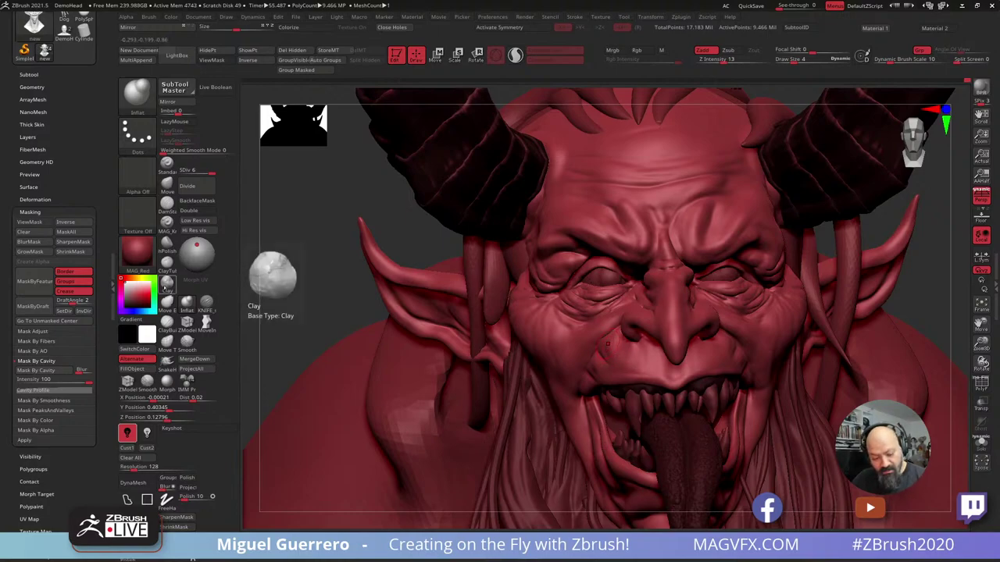
pyautogui.click(167, 284)
pyautogui.keyDown('alt'); pyautogui.moveTo(303, 297); pyautogui.dragTo(367, 288); pyautogui.keyUp('alt')
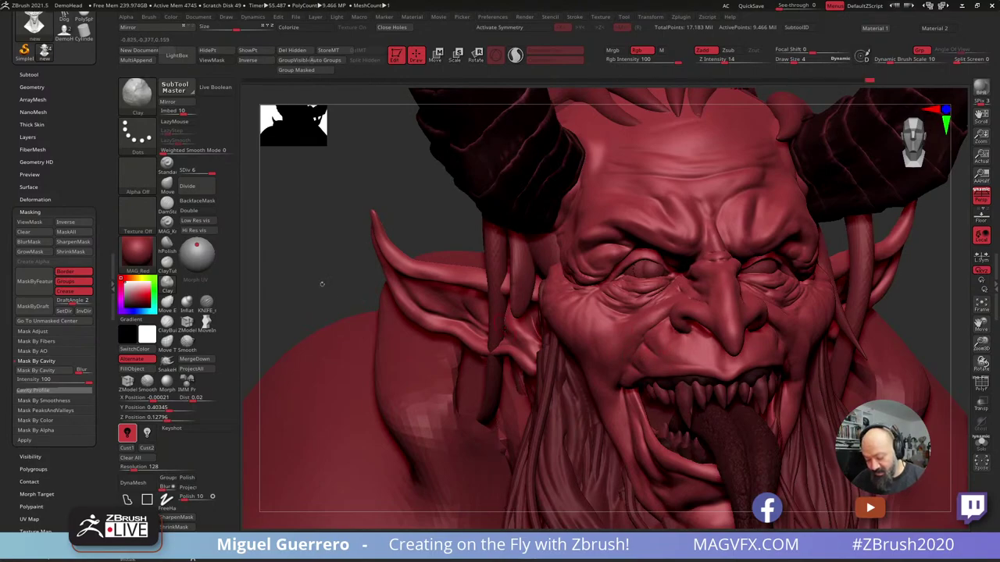
pyautogui.moveTo(322, 284); pyautogui.dragTo(406, 285)
pyautogui.moveTo(568, 315)
pyautogui.mouseDown()
pyautogui.moveTo(558, 311)
pyautogui.moveTo(567, 306)
pyautogui.mouseUp()
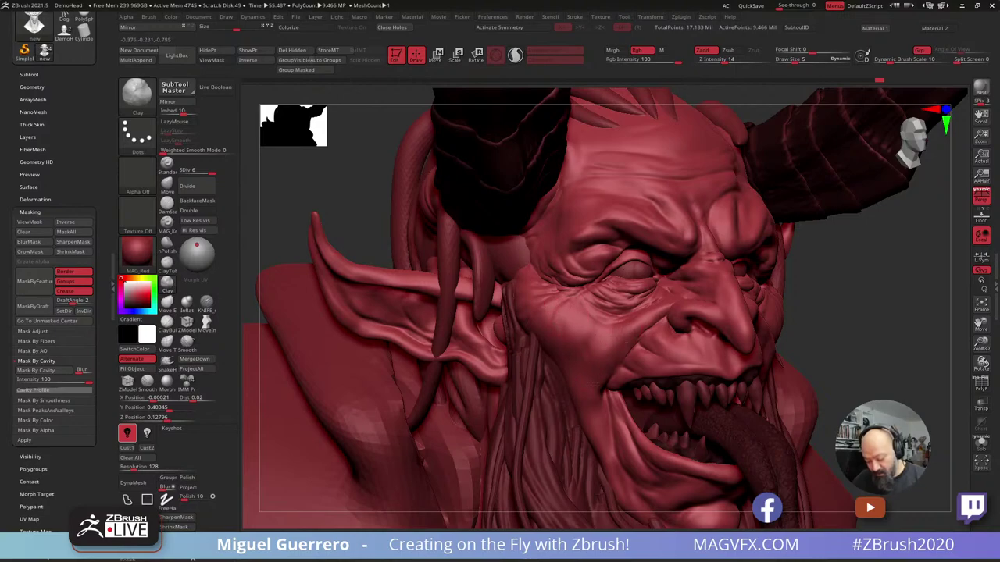
pyautogui.moveTo(603, 387)
pyautogui.mouseDown()
pyautogui.moveTo(797, 362)
pyautogui.moveTo(803, 388)
pyautogui.mouseUp()
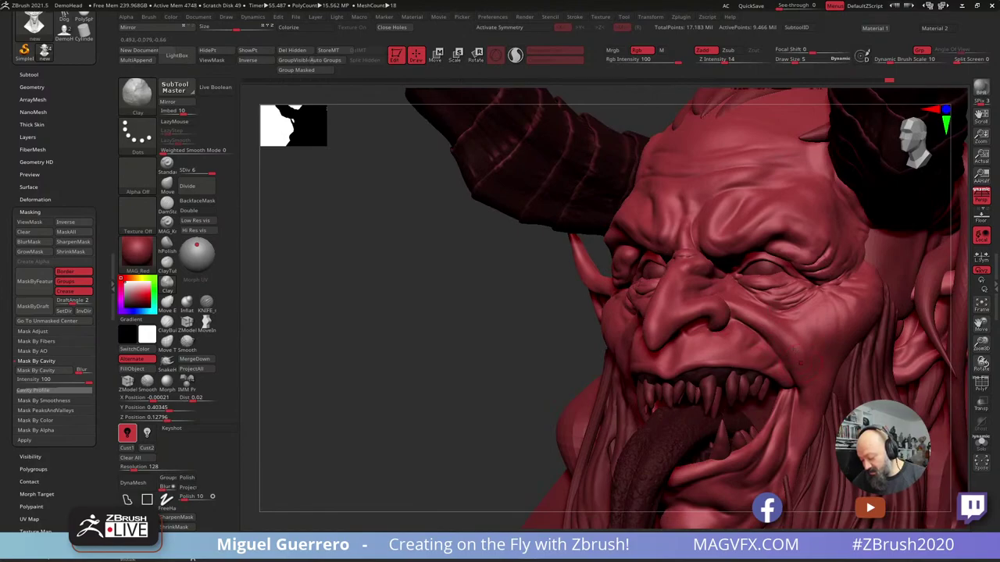
pyautogui.moveTo(428, 326); pyautogui.dragTo(479, 324)
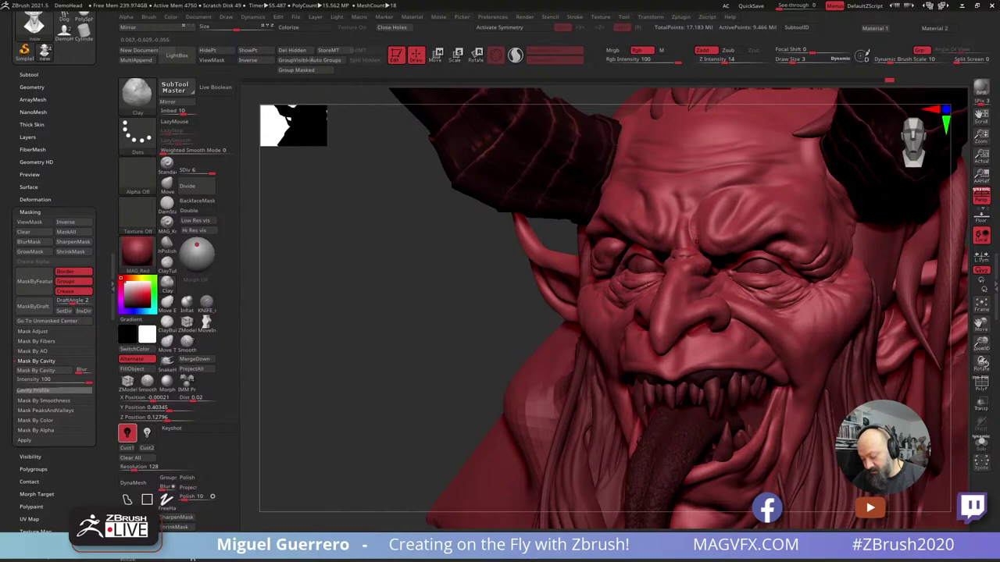
pyautogui.moveTo(437, 312); pyautogui.dragTo(496, 313)
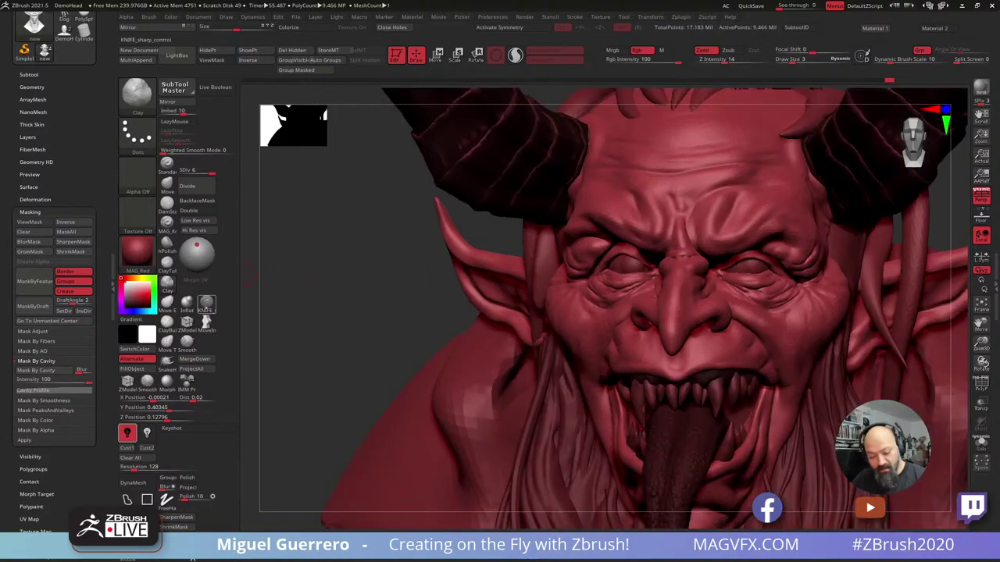
# Cut sharp creases across the bridge of the nose with the KNIFE_sharp_control brush at Z Intensity 25 and draw sizes 1 and 2.
pyautogui.click(206, 303)
pyautogui.moveTo(368, 307)
pyautogui.mouseDown()
pyautogui.moveTo(416, 286)
pyautogui.moveTo(352, 295)
pyautogui.moveTo(367, 320)
pyautogui.mouseUp()
pyautogui.moveTo(694, 256); pyautogui.dragTo(712, 254)
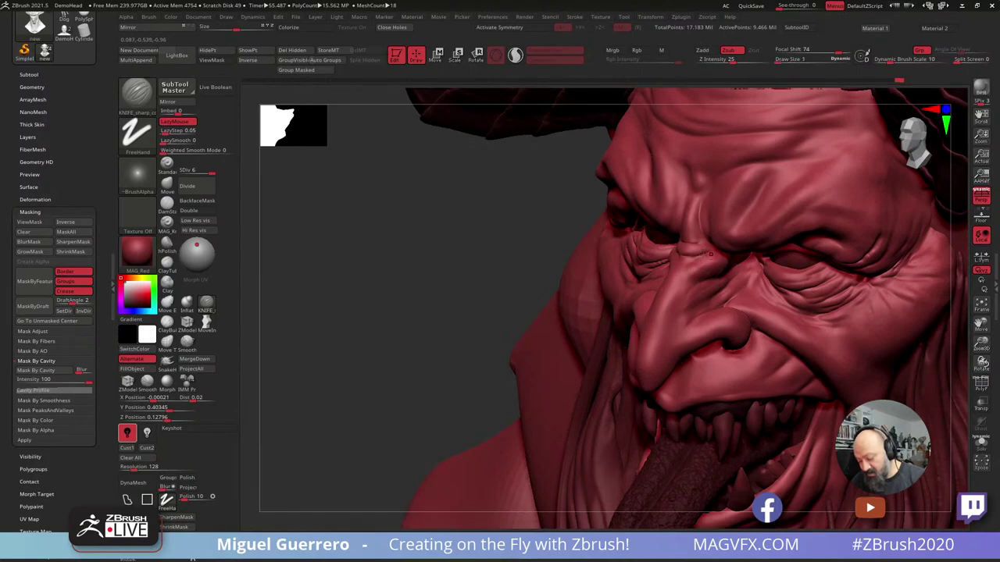
pyautogui.moveTo(581, 244); pyautogui.dragTo(528, 241)
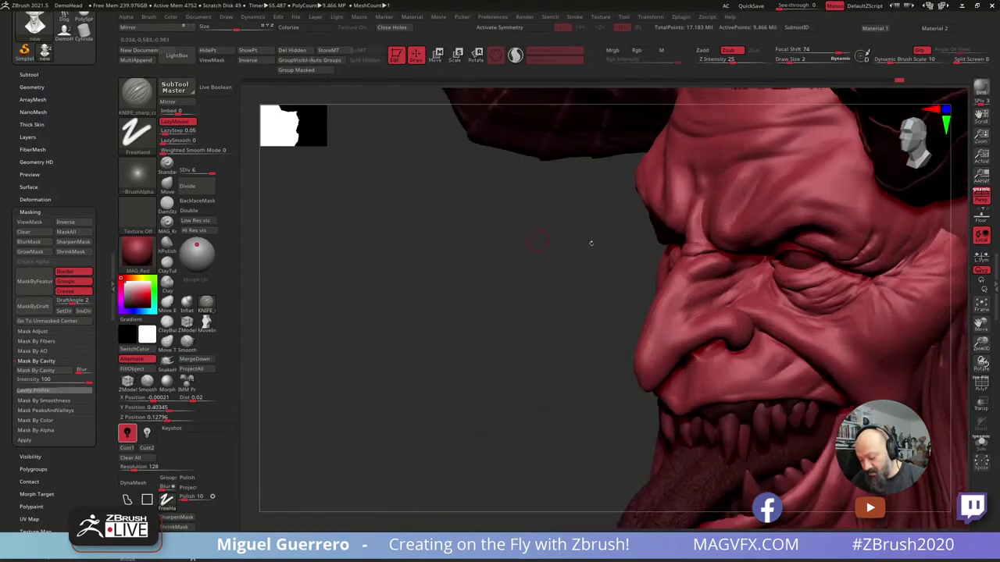
pyautogui.keyDown('shift'); pyautogui.moveTo(706, 258); pyautogui.dragTo(682, 245); pyautogui.keyUp('shift')
pyautogui.moveTo(513, 271); pyautogui.dragTo(738, 274)
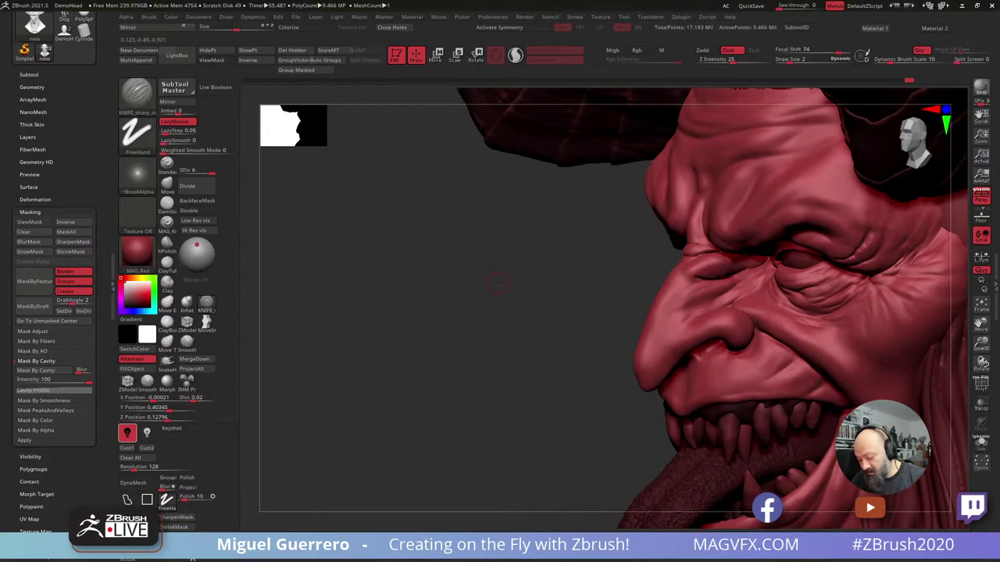
# Carve fine wrinkles at the corners of the eyes and in the folds beneath them with the knife brush at draw size 1.
pyautogui.moveTo(425, 275); pyautogui.dragTo(498, 272)
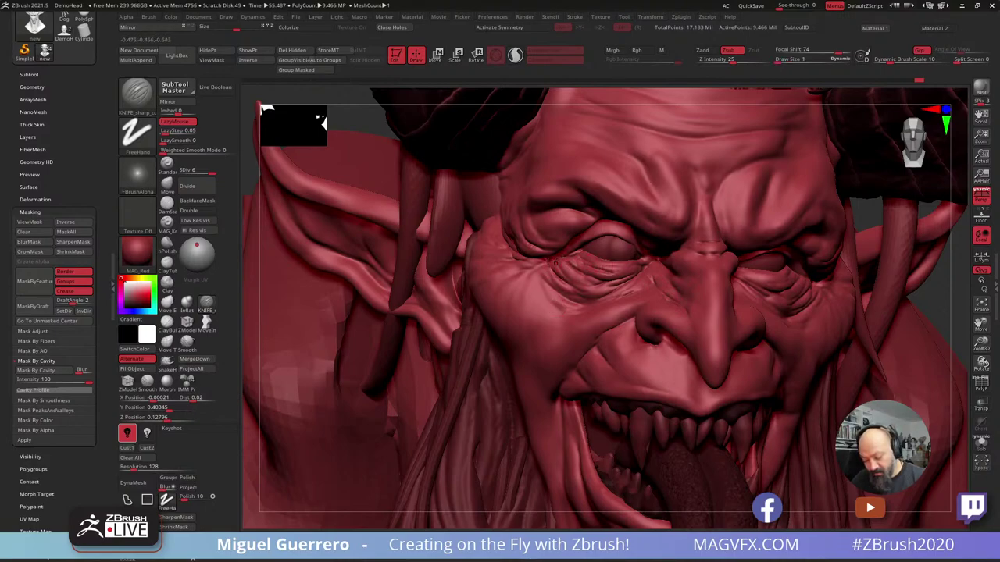
pyautogui.keyDown('ctrl'); pyautogui.moveTo(561, 273); pyautogui.dragTo(706, 355, button='right'); pyautogui.keyUp('ctrl')
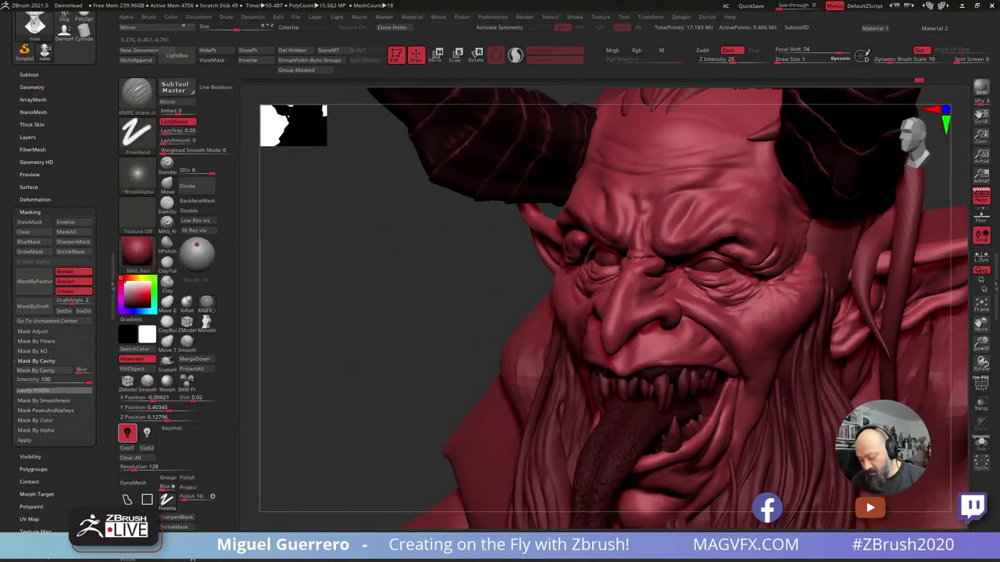
pyautogui.moveTo(706, 278); pyautogui.dragTo(714, 276)
pyautogui.moveTo(715, 276)
pyautogui.keyDown('ctrl'); pyautogui.mouseDown(button='right')
pyautogui.moveTo(645, 289)
pyautogui.moveTo(597, 281)
pyautogui.mouseUp(button='right'); pyautogui.keyUp('ctrl')
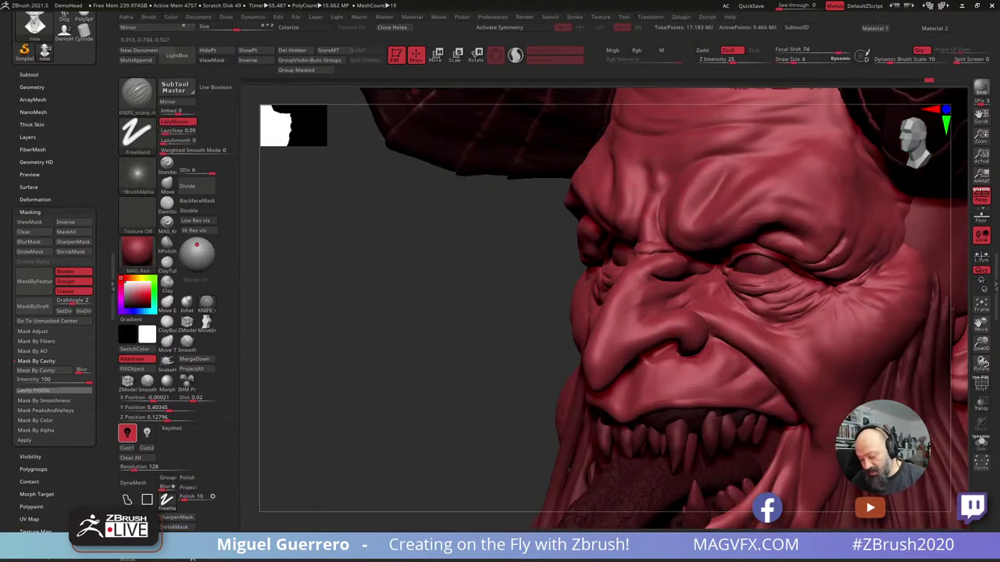
# Sharpen the creases in the drooping brow fold beside the outer eye with the knife brush at draw size 1.
pyautogui.moveTo(658, 222); pyautogui.dragTo(823, 252, button='right')
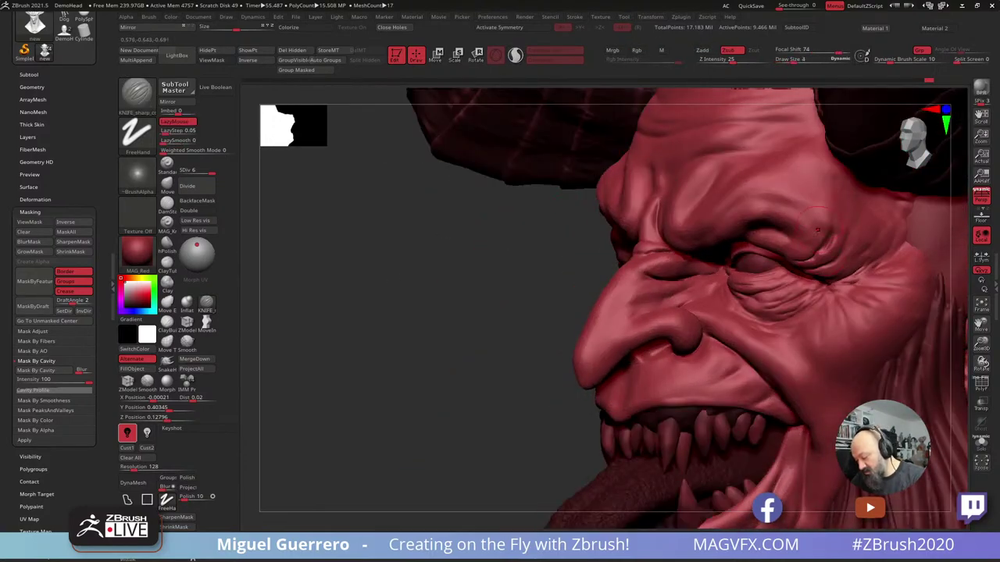
pyautogui.press('ctrl')
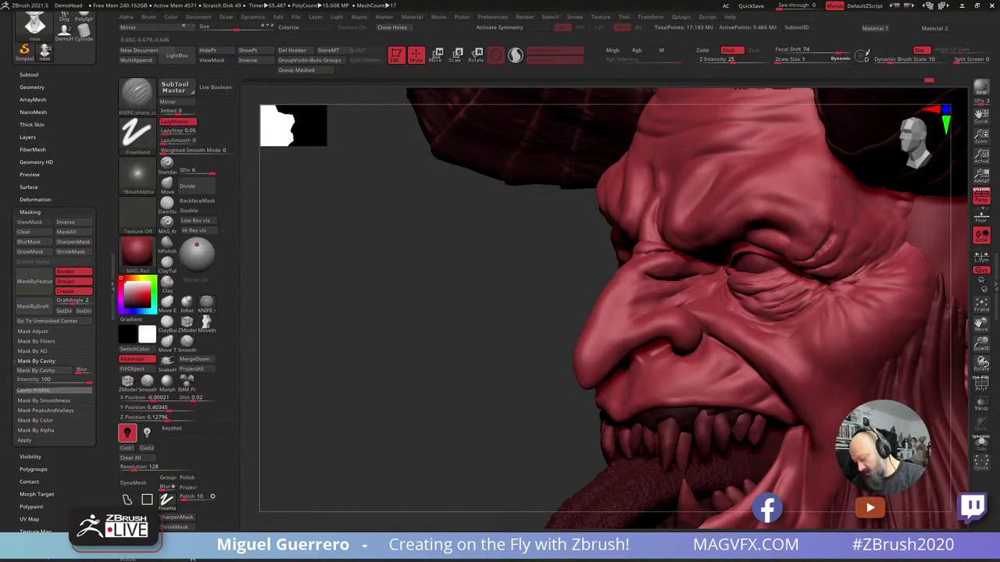
pyautogui.moveTo(511, 257); pyautogui.dragTo(720, 291)
pyautogui.press('shift')
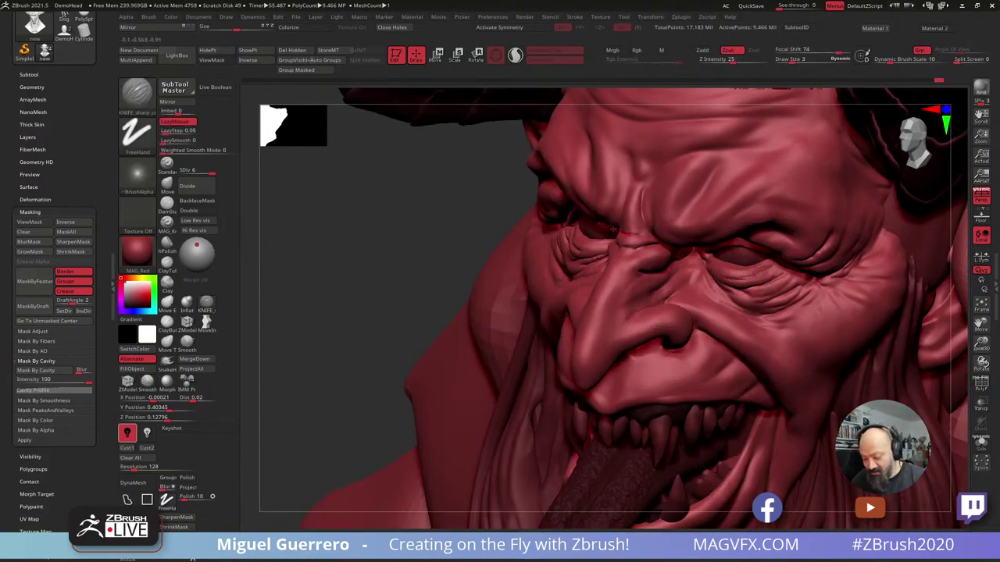
# Deepen the horizontal crease at the top of the nose bridge with the knife brush at draw size 3 and soften the under-eye folds.
pyautogui.keyDown('shift'); pyautogui.moveTo(607, 228); pyautogui.dragTo(619, 236, button='right'); pyautogui.keyUp('shift')
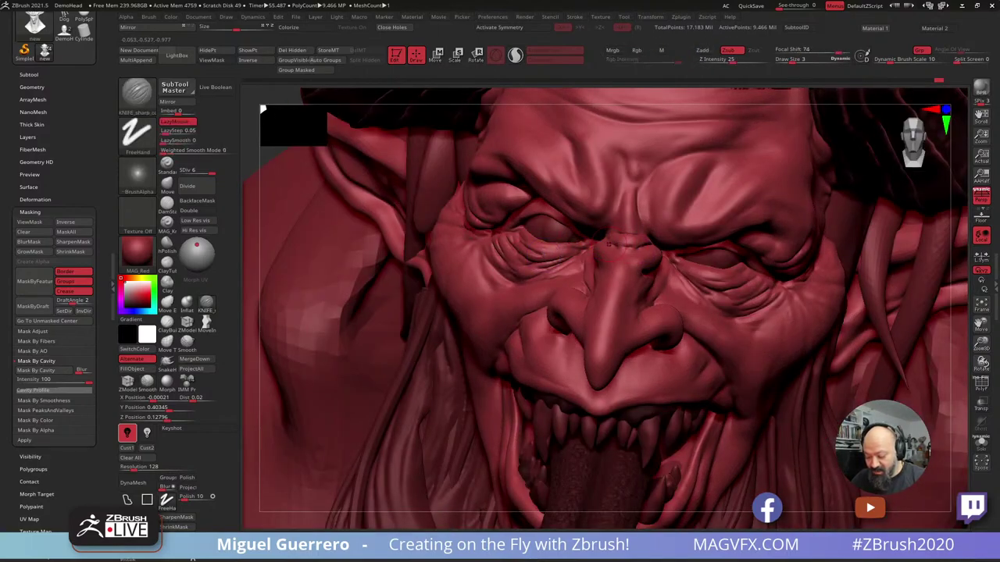
pyautogui.moveTo(608, 242); pyautogui.dragTo(635, 249)
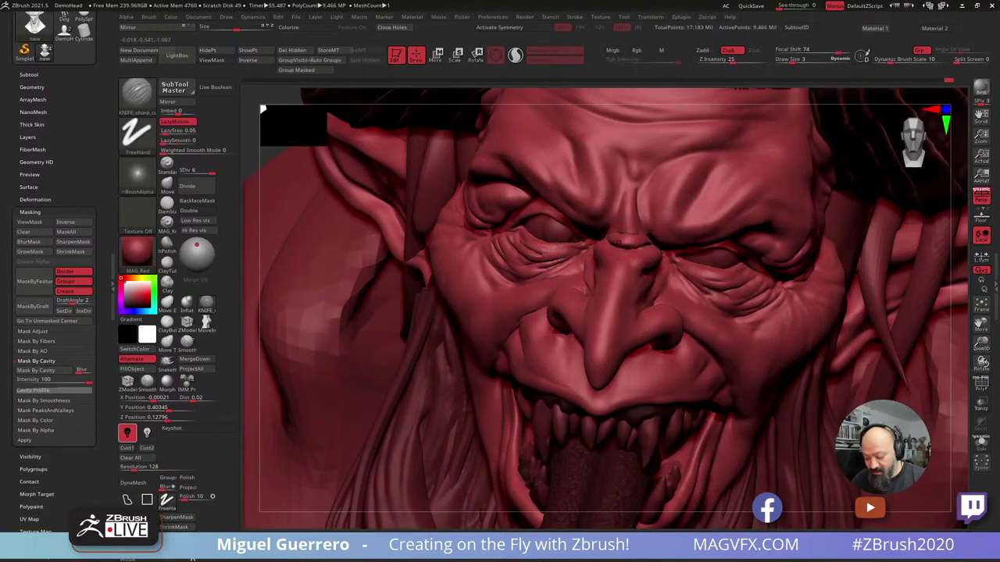
pyautogui.press('shift')
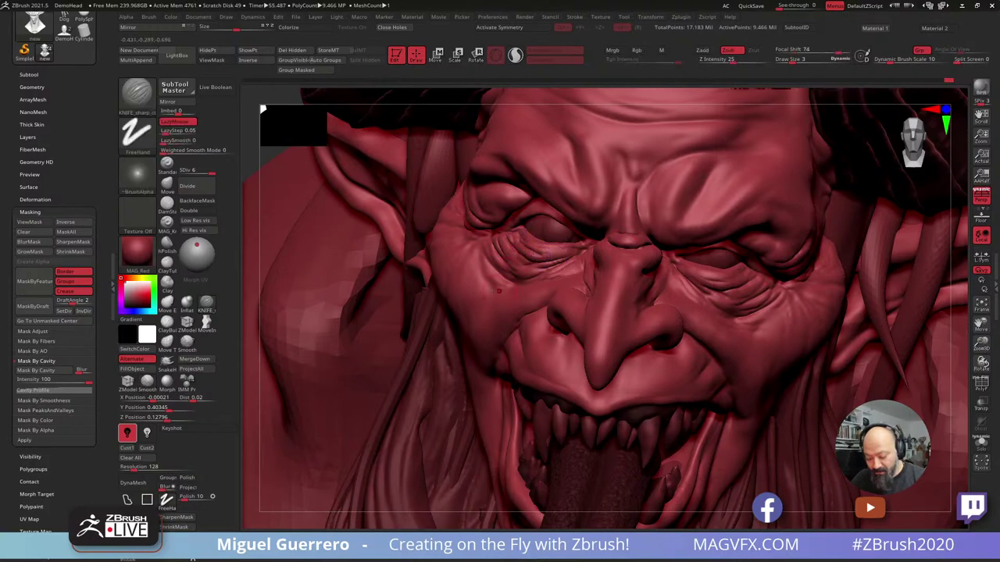
pyautogui.keyDown('shift'); pyautogui.moveTo(518, 242); pyautogui.dragTo(556, 251); pyautogui.keyUp('shift')
pyautogui.keyDown('ctrl'); pyautogui.moveTo(560, 319); pyautogui.dragTo(558, 249, button='right'); pyautogui.keyUp('ctrl')
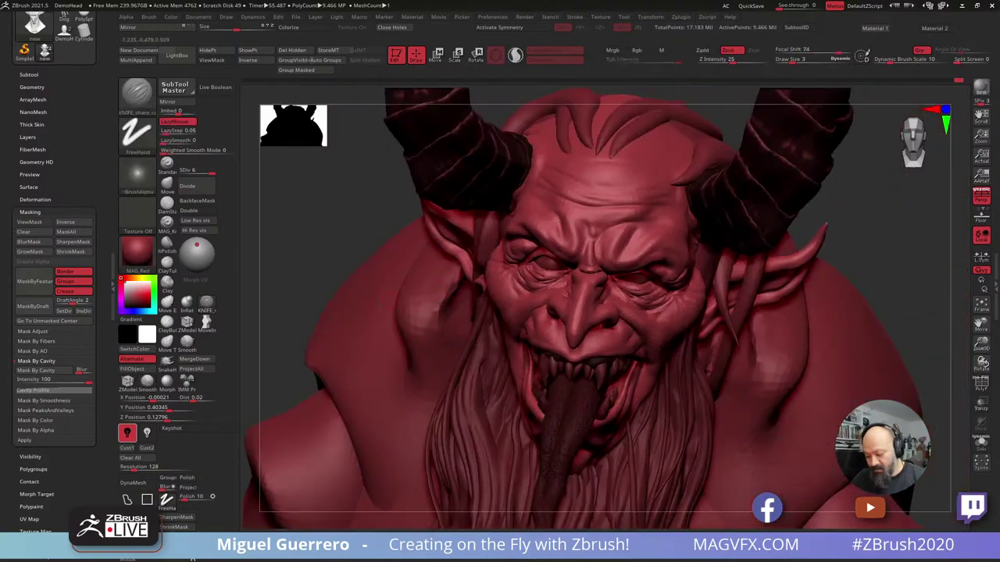
# Refine the eyelid and brow creases with the knife brush at draw size 3, softening harsh spots with the Smooth brush.
pyautogui.moveTo(353, 277); pyautogui.dragTo(358, 239, button='right')
pyautogui.moveTo(269, 262); pyautogui.dragTo(341, 259, button='right')
pyautogui.moveTo(395, 184)
pyautogui.mouseDown(button='right')
pyautogui.moveTo(355, 185)
pyautogui.moveTo(356, 217)
pyautogui.mouseUp(button='right')
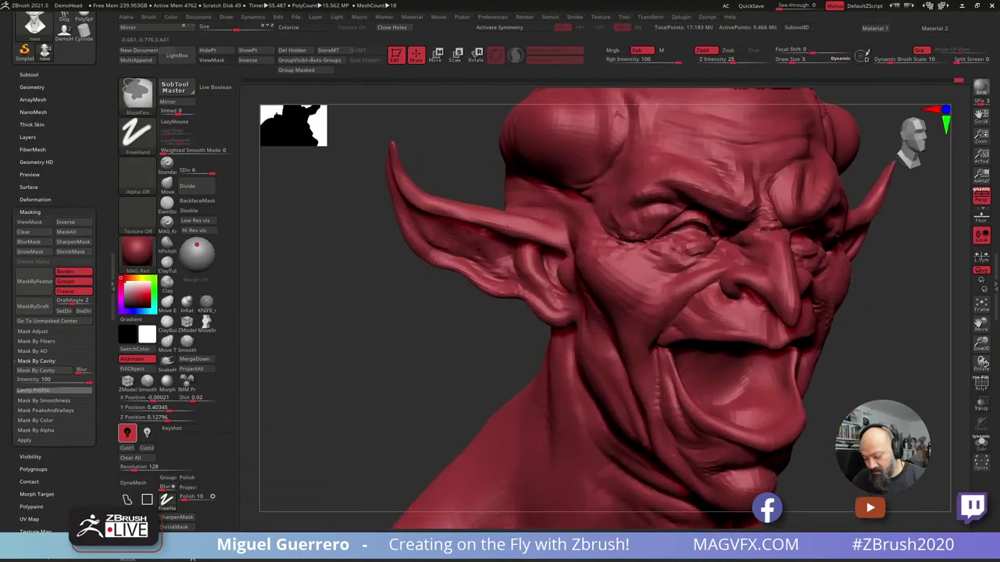
pyautogui.moveTo(670, 239); pyautogui.dragTo(639, 245)
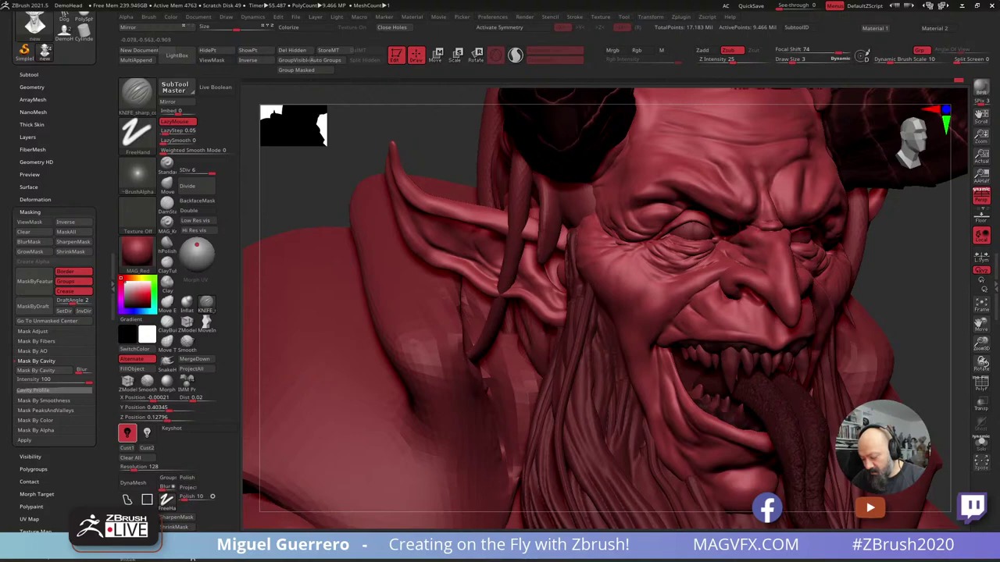
pyautogui.press('shift')
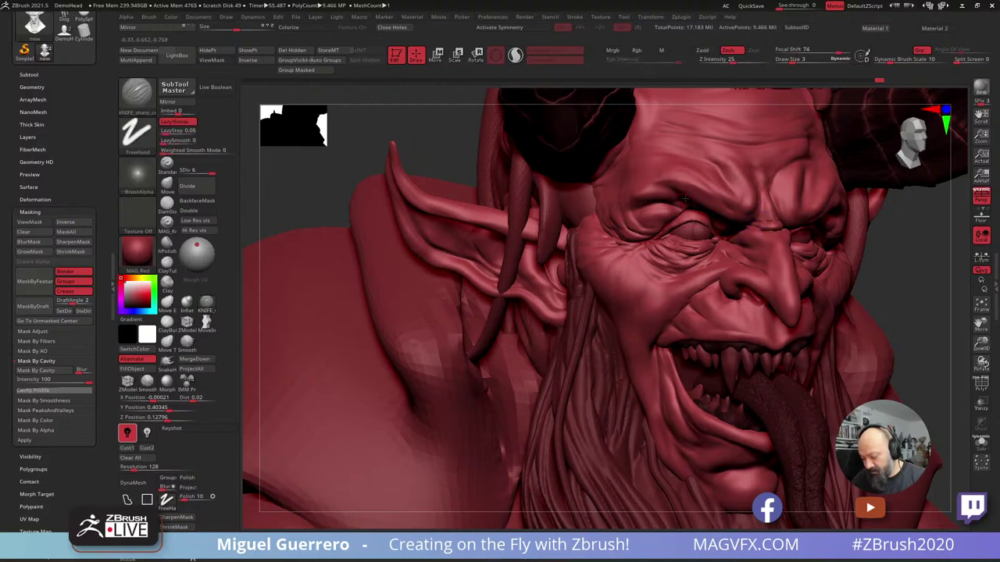
pyautogui.press('shift')
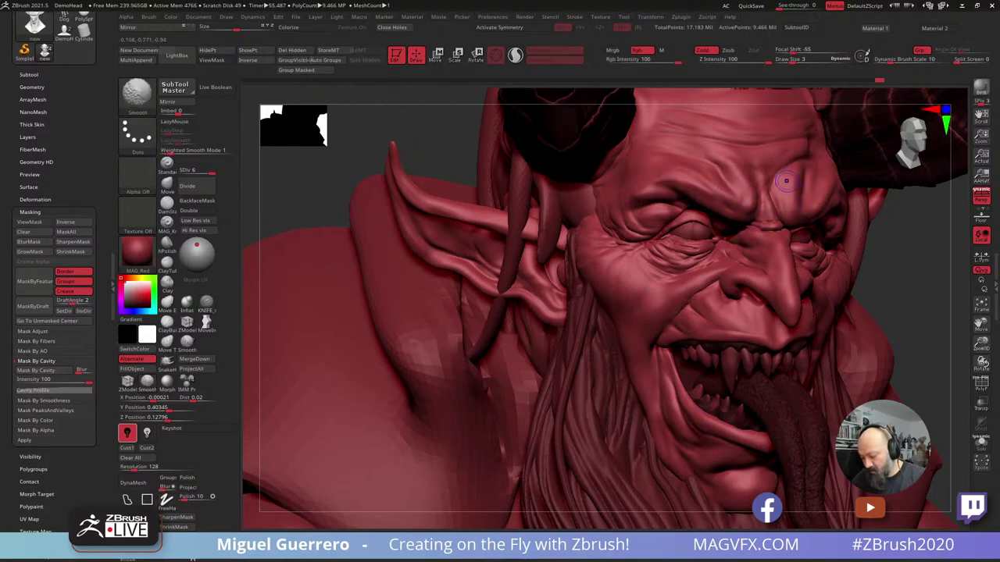
# Smooth the cheek and under-eye wrinkles on both sides of the face at draw size 3.
pyautogui.moveTo(696, 138); pyautogui.dragTo(529, 234, button='right')
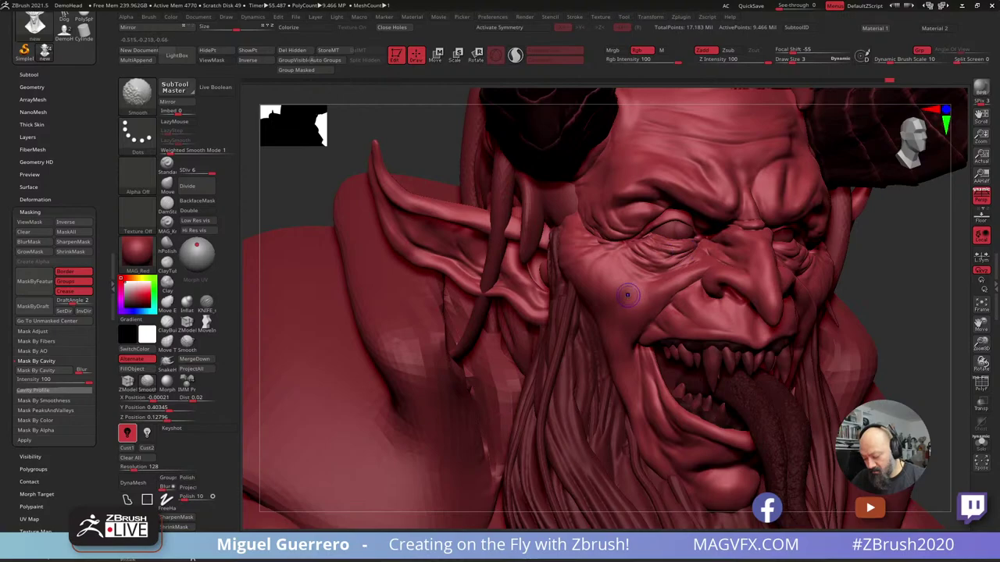
pyautogui.moveTo(701, 313); pyautogui.dragTo(570, 301, button='right')
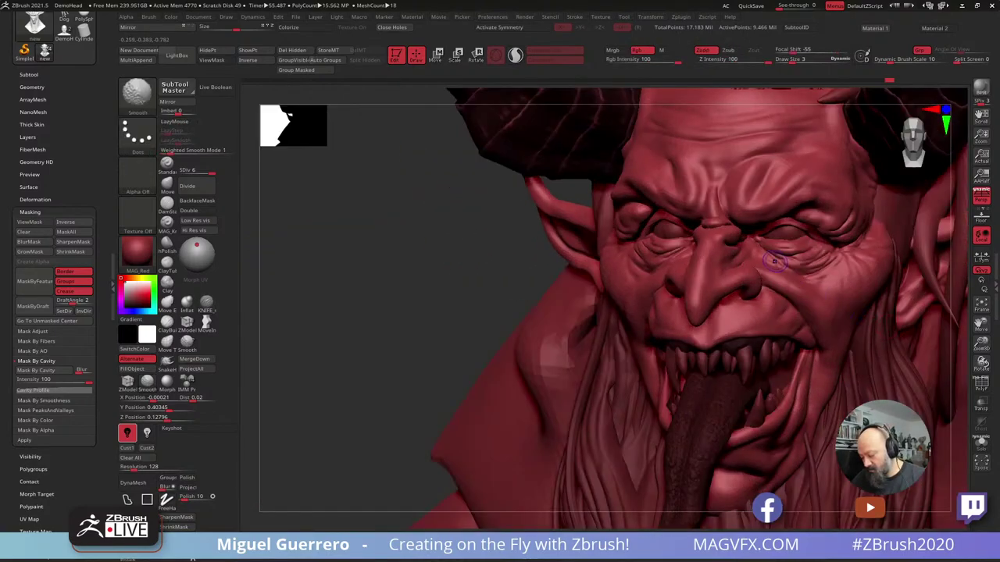
pyautogui.keyDown('shift'); pyautogui.moveTo(809, 270); pyautogui.dragTo(824, 280); pyautogui.keyUp('shift')
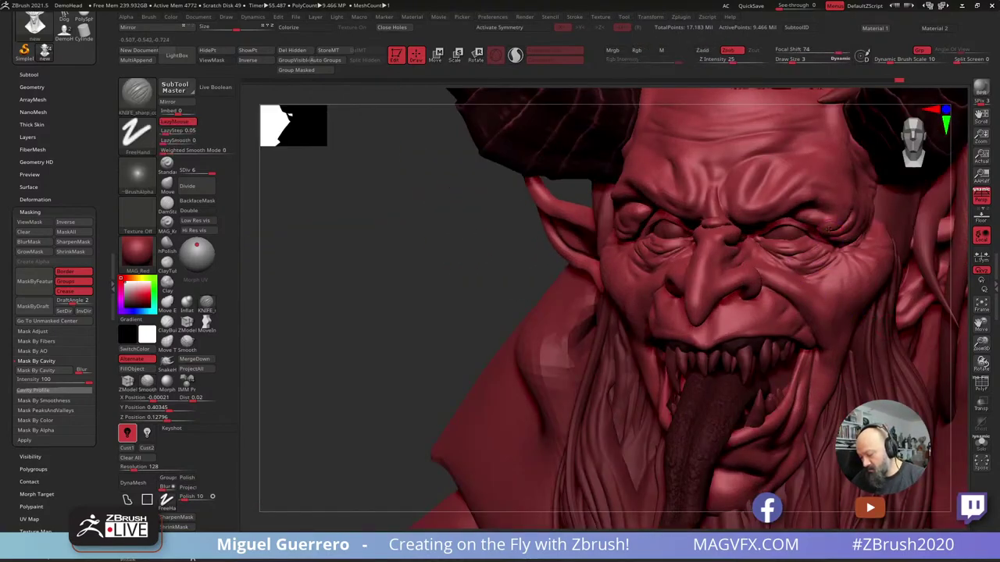
# Activate surface noise on the head in NoiseMaker with Noise Scale 1 and Strength -0.00073.
pyautogui.moveTo(427, 238)
pyautogui.mouseDown()
pyautogui.moveTo(437, 236)
pyautogui.moveTo(402, 268)
pyautogui.moveTo(465, 274)
pyautogui.mouseUp()
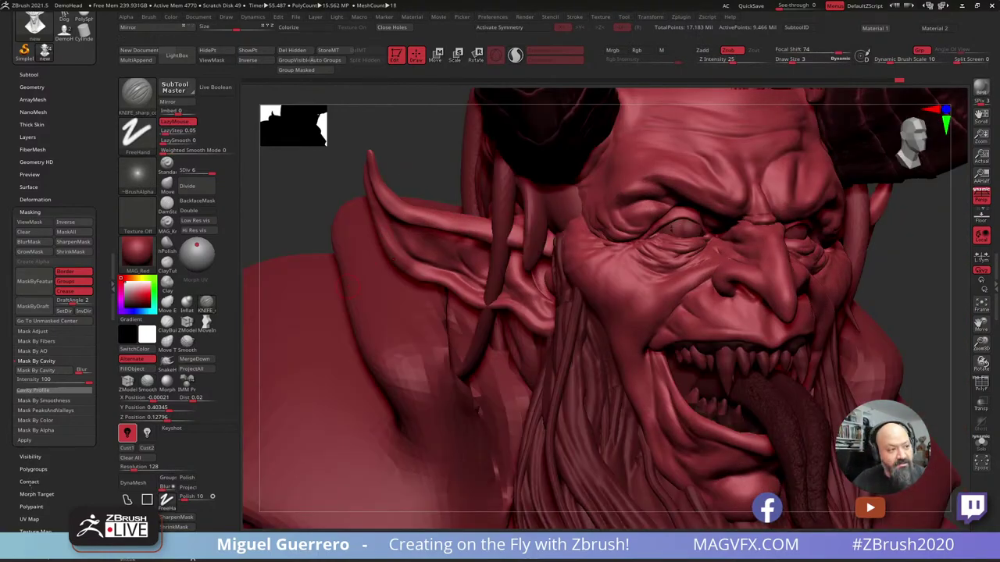
pyautogui.scroll(-5, 26, 501)
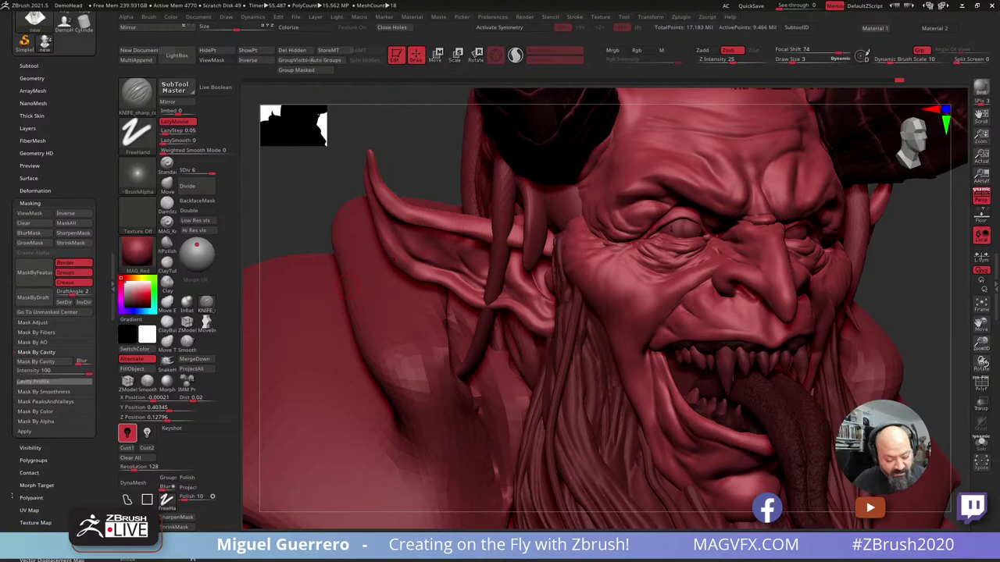
pyautogui.scroll(5, 7, 440)
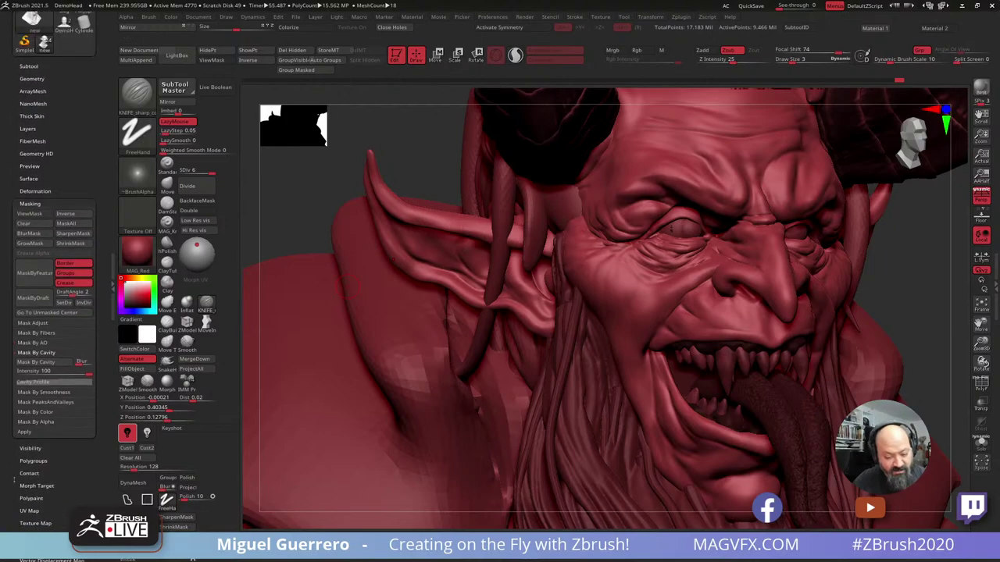
pyautogui.click(25, 188)
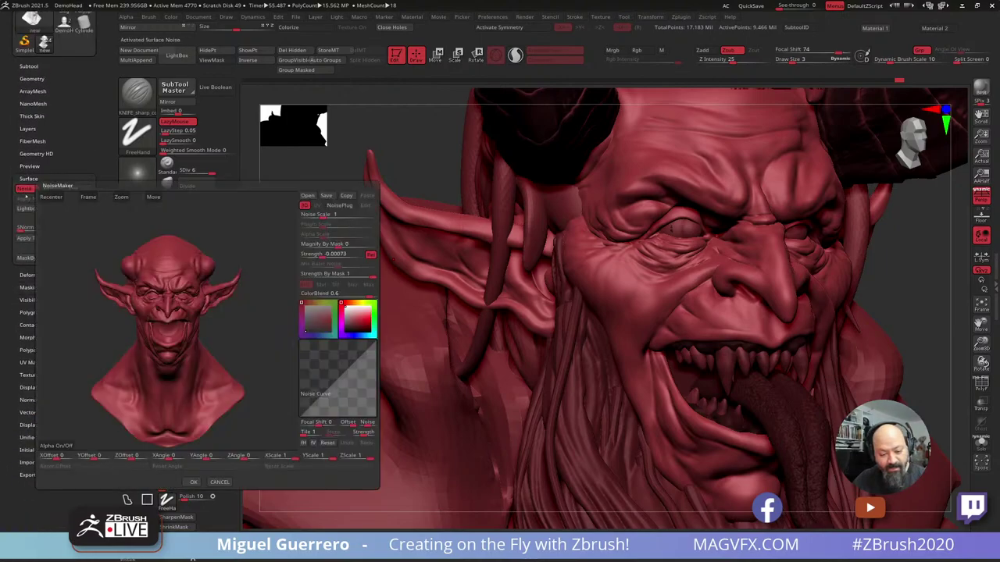
pyautogui.click(192, 482)
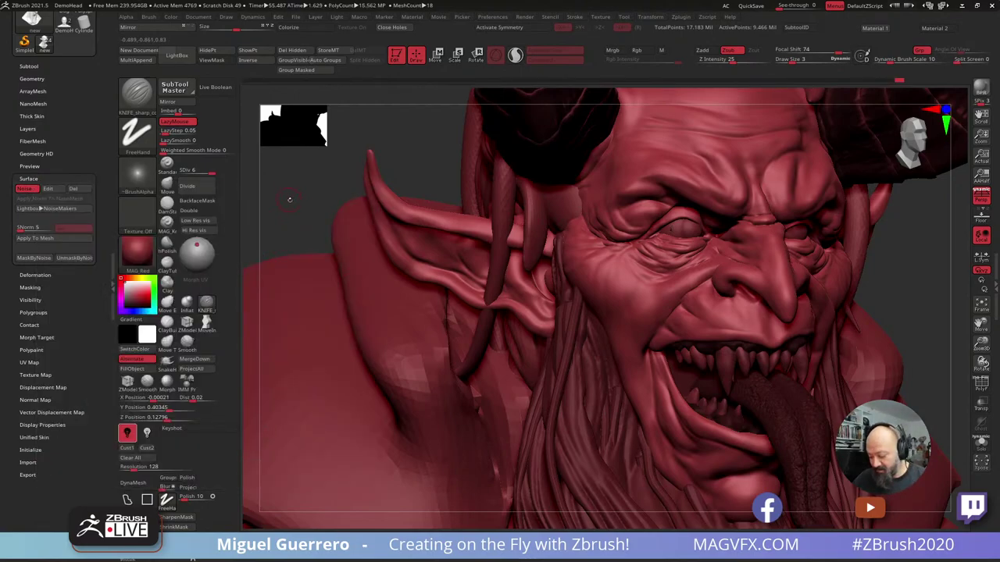
# Make the hood subtool PM3D_Sphere3D1_15 visible around the Krampus head.
pyautogui.keyDown('ctrl'); pyautogui.moveTo(562, 294); pyautogui.dragTo(441, 275, button='right'); pyautogui.keyUp('ctrl')
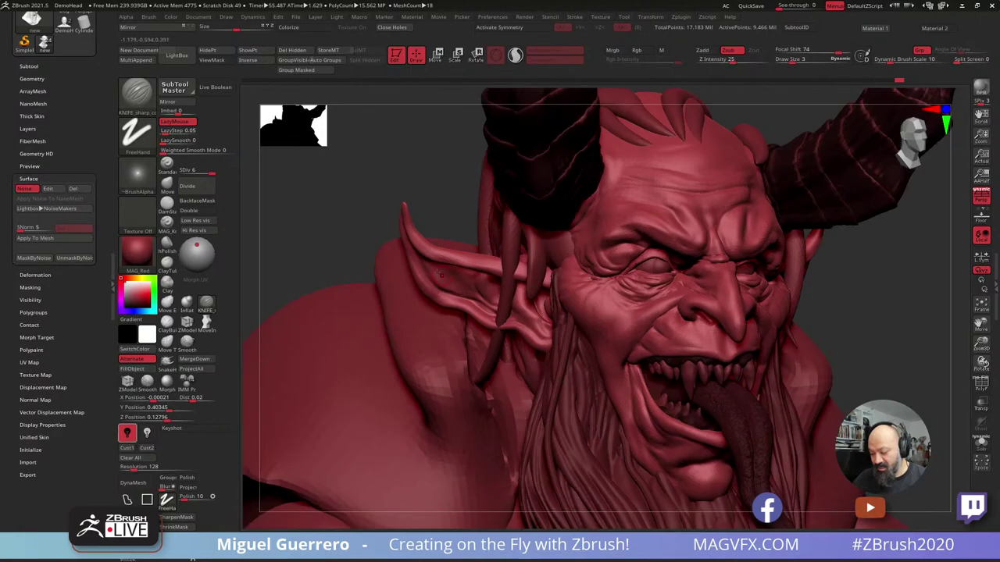
pyautogui.moveTo(338, 207); pyautogui.dragTo(344, 245, button='right')
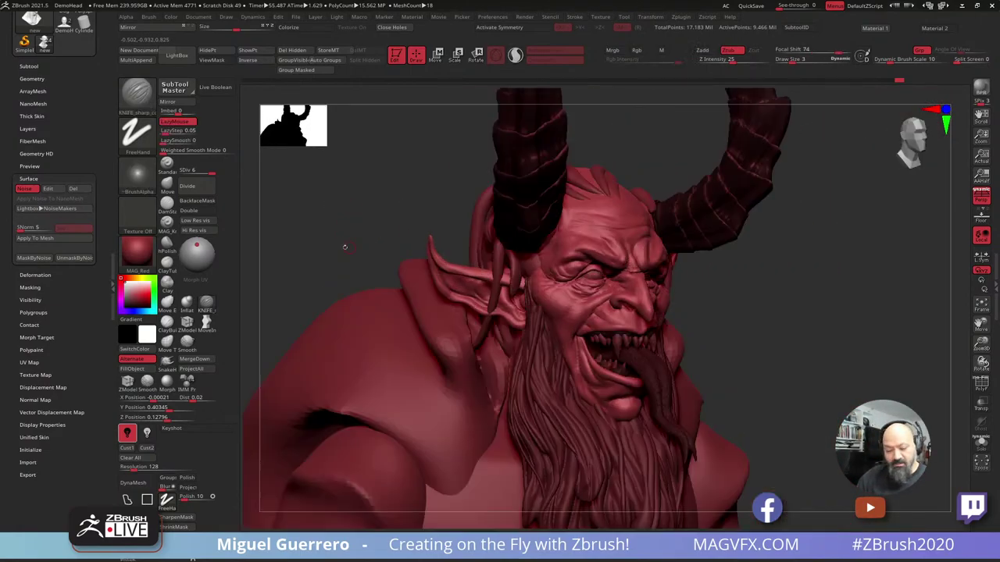
pyautogui.click(28, 67)
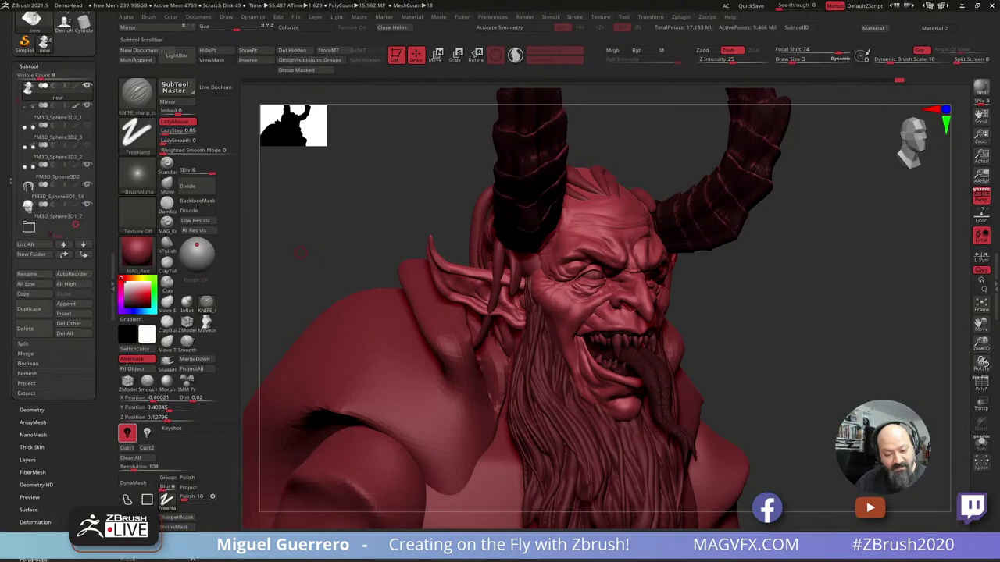
pyautogui.click(55, 156)
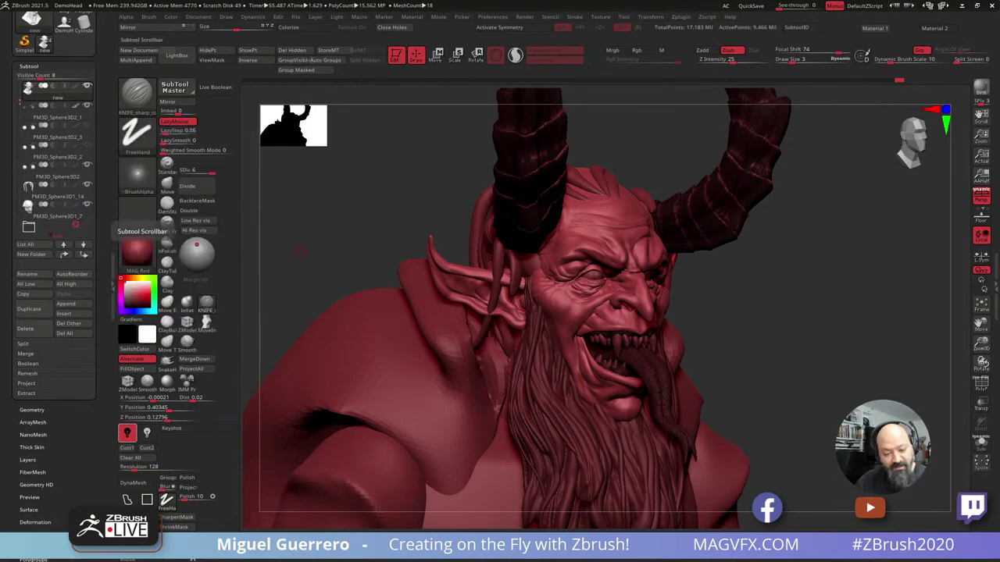
pyautogui.moveTo(13, 110); pyautogui.dragTo(14, 187)
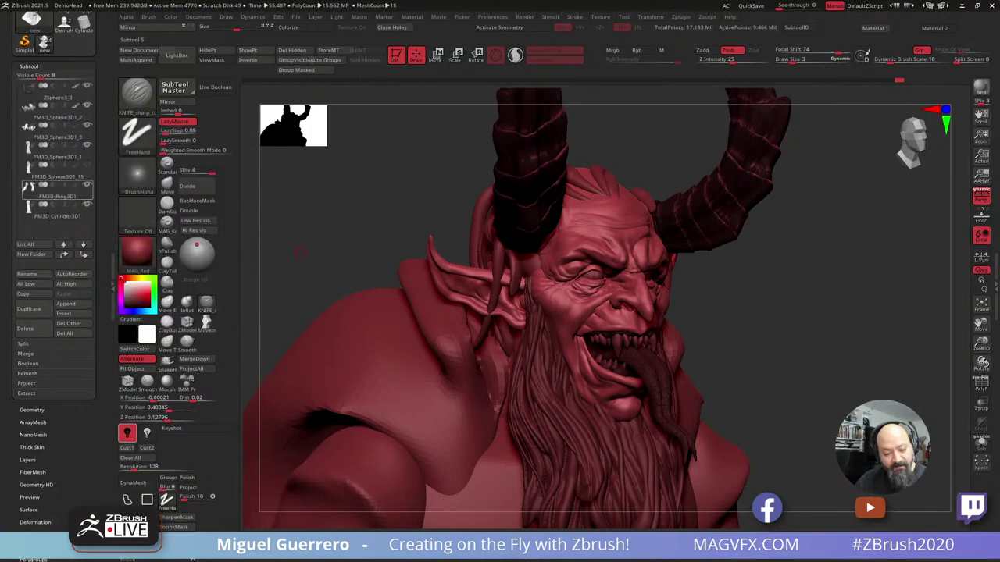
pyautogui.click(89, 164)
pyautogui.moveTo(362, 212); pyautogui.dragTo(298, 200)
# Choose the Move brush and switch the model's display material from MAG_Red to the light Goblin material.
pyautogui.press('b')
pyautogui.press('m')
pyautogui.press('v')
pyautogui.hotkey('alt', 's')
pyautogui.hotkey('alt', 's')
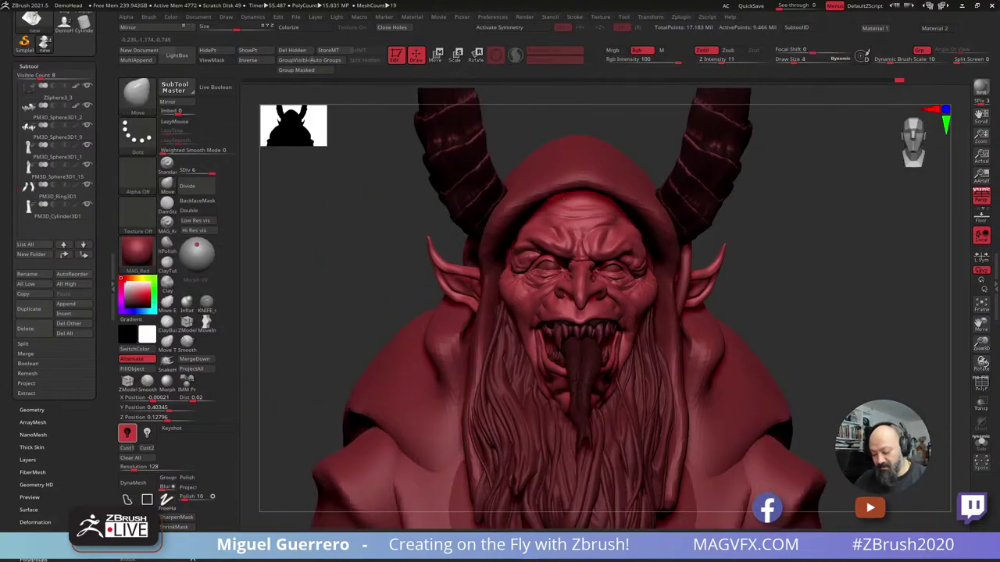
pyautogui.press('1')
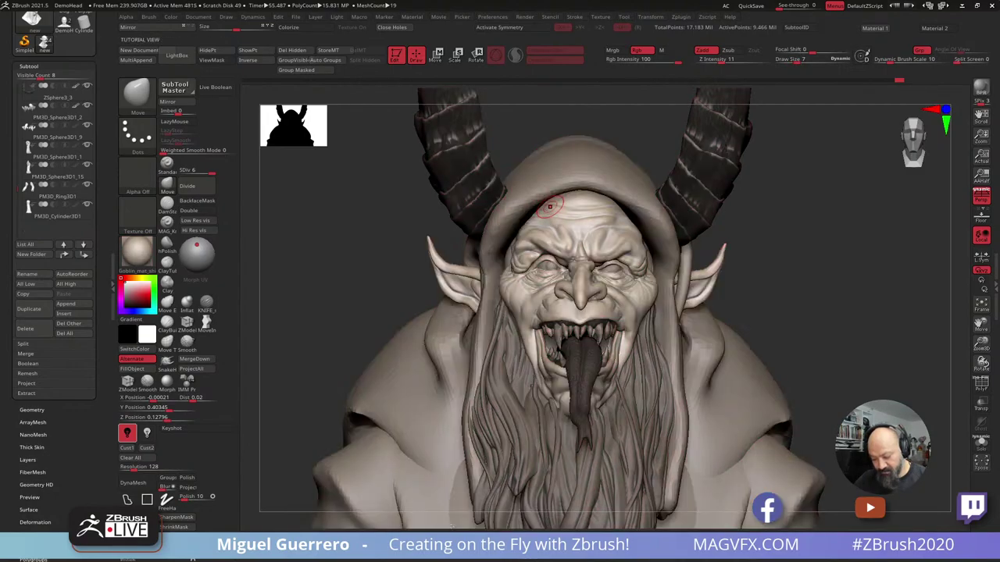
pyautogui.moveTo(293, 459); pyautogui.dragTo(355, 453)
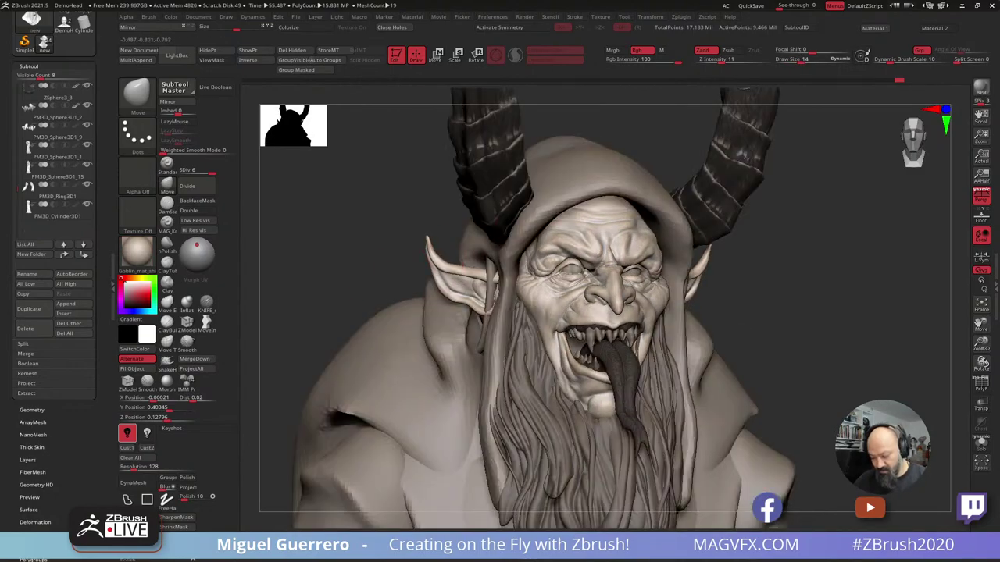
# Select the hood and pull its front rim into a peak above the forehead with the Move brush at draw size 30.
pyautogui.press(']')
pyautogui.press(']')
pyautogui.keyDown('alt'); pyautogui.click(567, 172); pyautogui.keyUp('alt')
pyautogui.moveTo(417, 180); pyautogui.dragTo(351, 182)
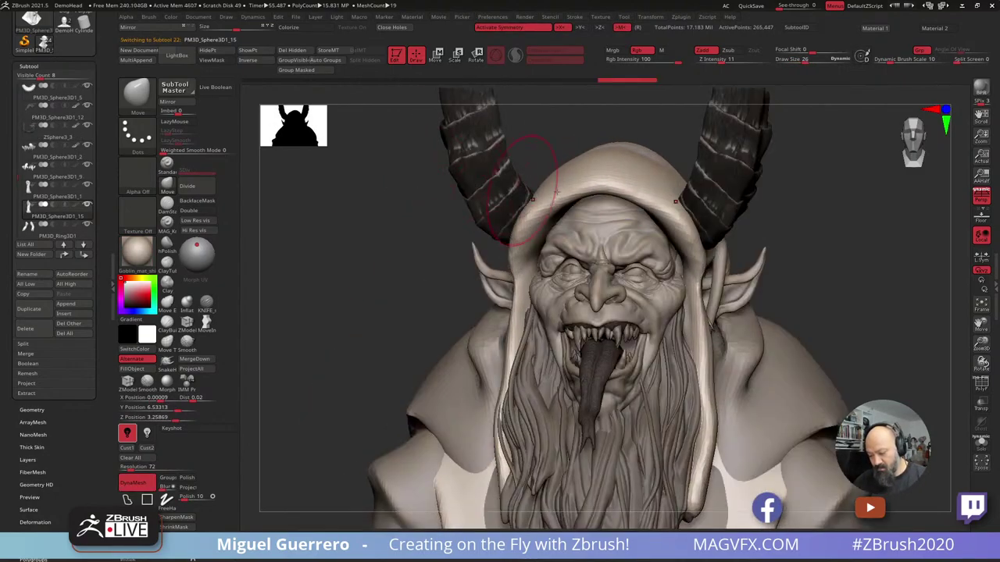
pyautogui.moveTo(609, 190); pyautogui.dragTo(615, 187)
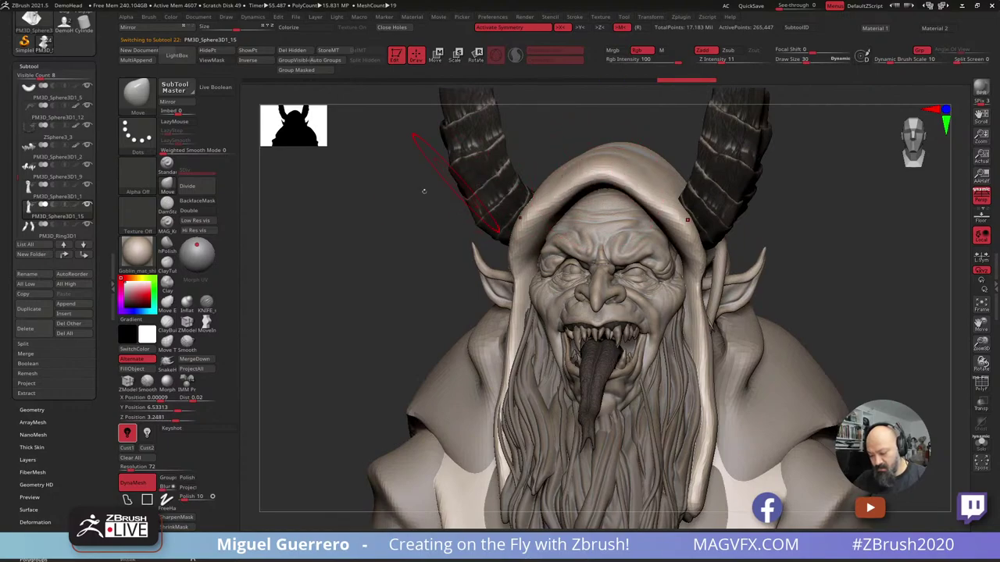
pyautogui.moveTo(424, 189); pyautogui.dragTo(462, 206)
pyautogui.moveTo(707, 270); pyautogui.dragTo(654, 249)
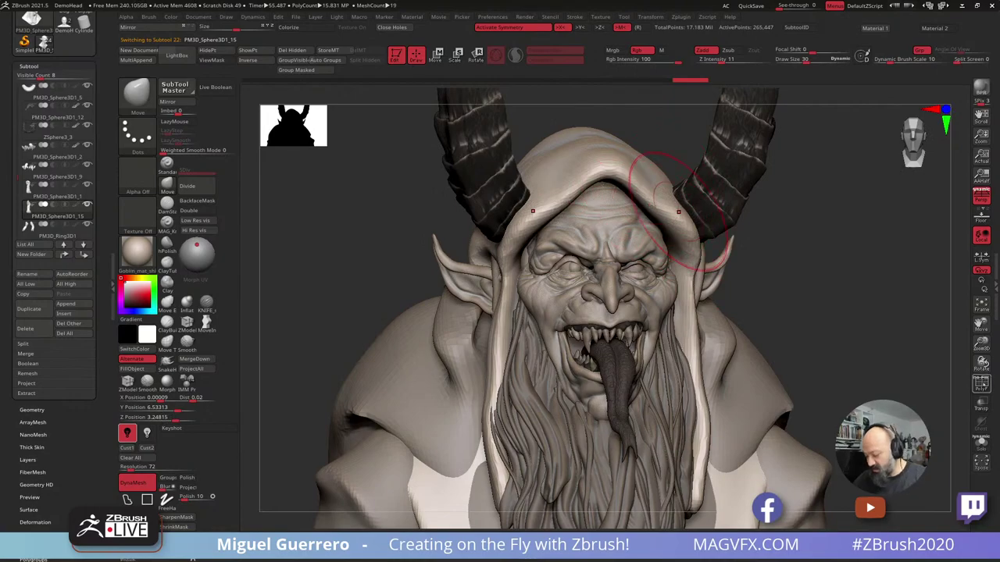
# Inspect the hood in isolation, restore the other subtools, and reshape its rim around the horns at draw size 30.
pyautogui.click(981, 383)
pyautogui.click(981, 383)
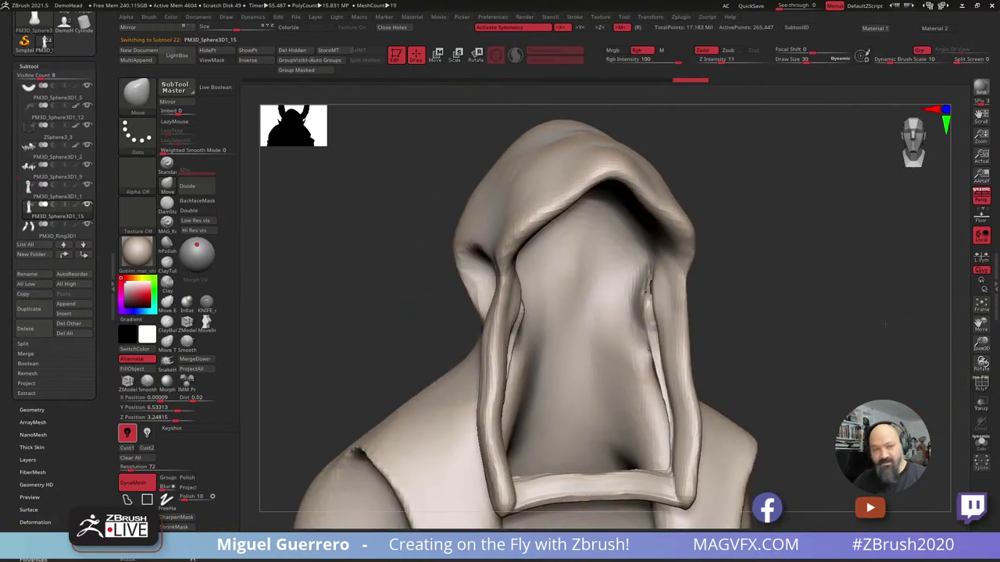
pyautogui.moveTo(347, 233); pyautogui.dragTo(322, 222)
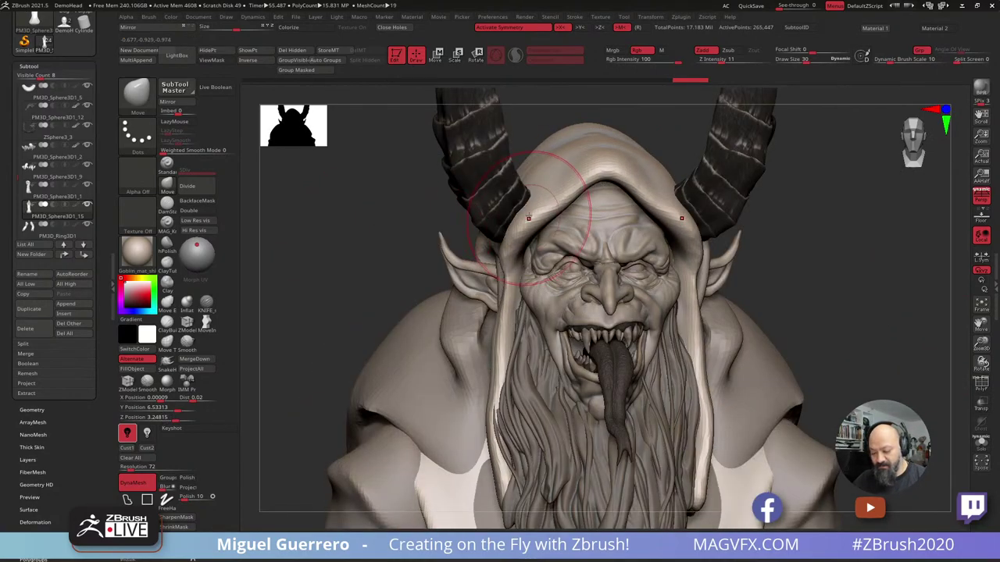
pyautogui.moveTo(535, 218)
pyautogui.mouseDown()
pyautogui.moveTo(563, 193)
pyautogui.moveTo(550, 169)
pyautogui.moveTo(592, 164)
pyautogui.mouseUp()
pyautogui.moveTo(413, 190); pyautogui.dragTo(413, 212)
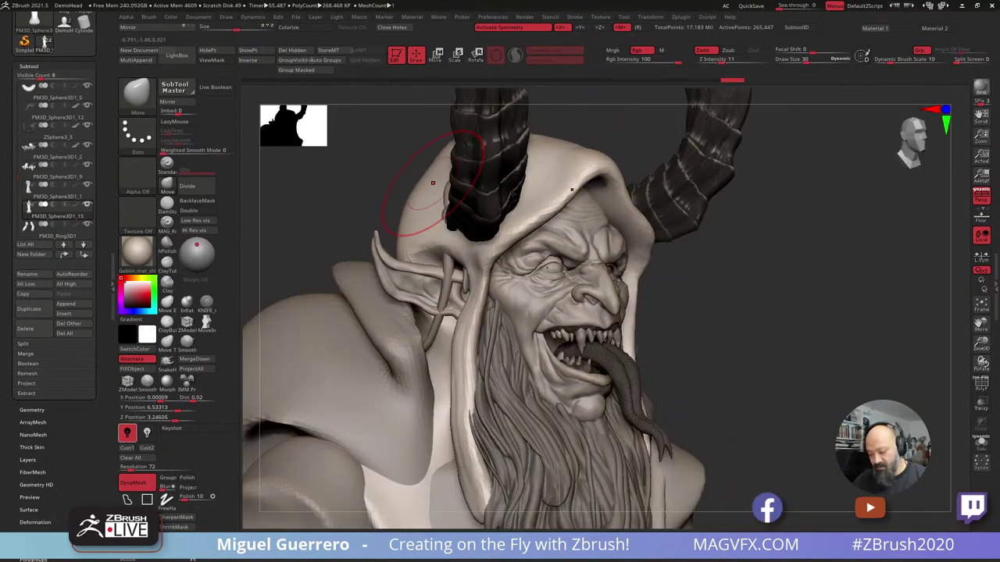
pyautogui.moveTo(765, 348); pyautogui.dragTo(726, 343)
pyautogui.keyDown('shift'); pyautogui.moveTo(663, 334); pyautogui.dragTo(661, 322); pyautogui.keyUp('shift')
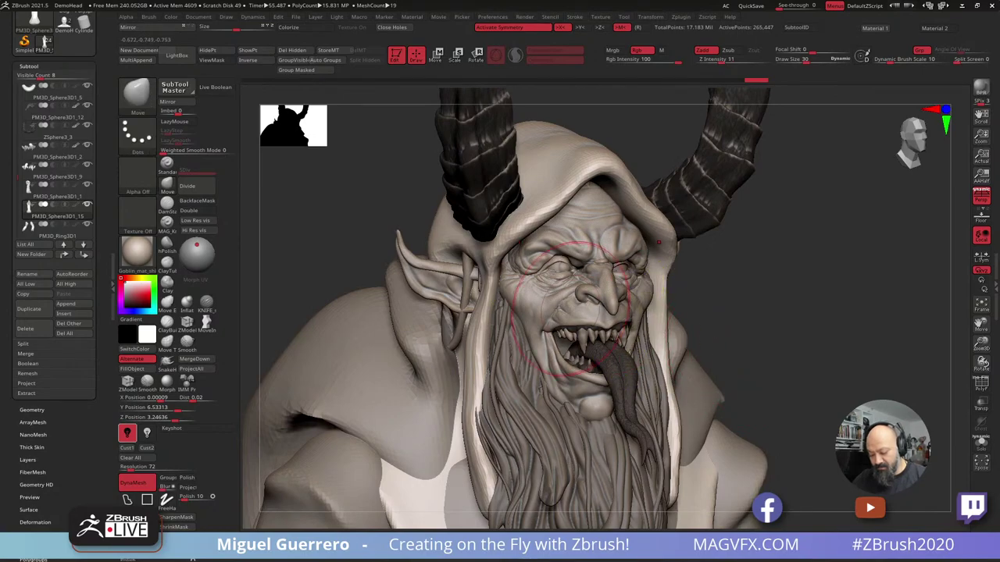
# Nudge the hood's side edge near the face with the Move brush and undo the last adjustment.
pyautogui.moveTo(373, 258); pyautogui.dragTo(370, 244)
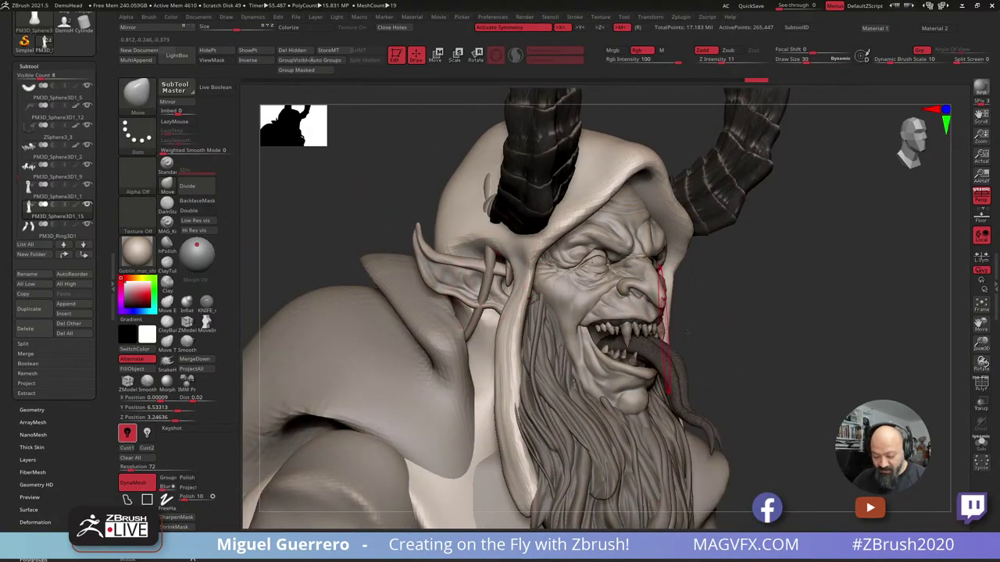
pyautogui.moveTo(769, 343); pyautogui.dragTo(797, 350)
pyautogui.moveTo(506, 281)
pyautogui.mouseDown()
pyautogui.moveTo(449, 261)
pyautogui.moveTo(339, 272)
pyautogui.moveTo(350, 265)
pyautogui.mouseUp()
pyautogui.press('ctrl')
pyautogui.hotkey('ctrl', 'z')
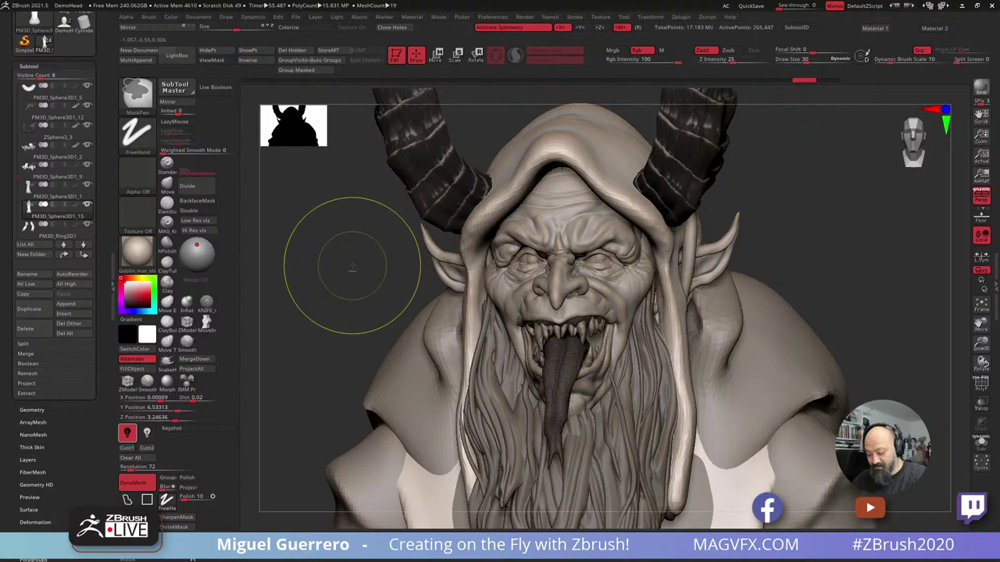
pyautogui.moveTo(344, 278); pyautogui.dragTo(368, 252)
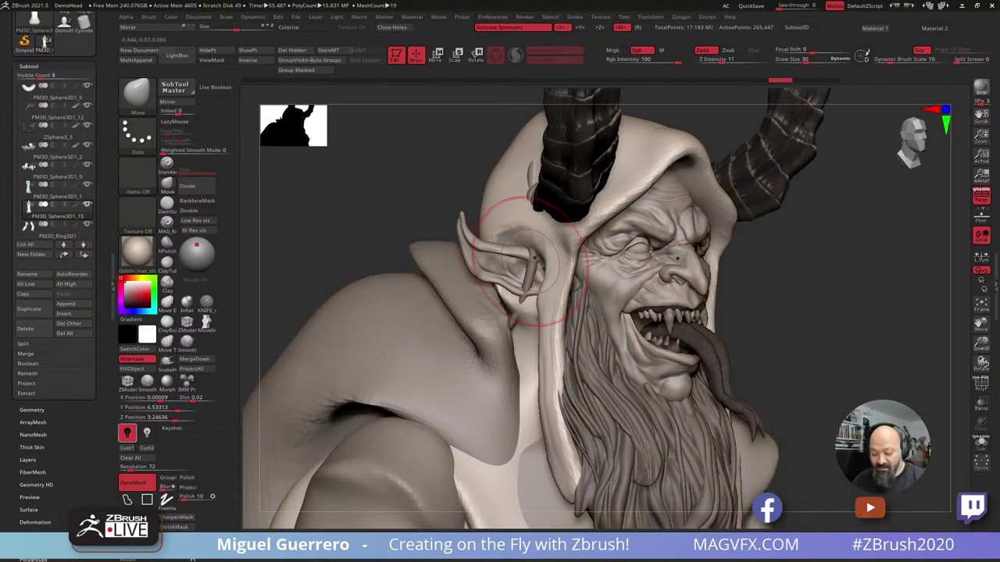
# Shape the hood opening around the pointed ear with the Move brush at draw size 22.
pyautogui.press('[')
pyautogui.press('[')
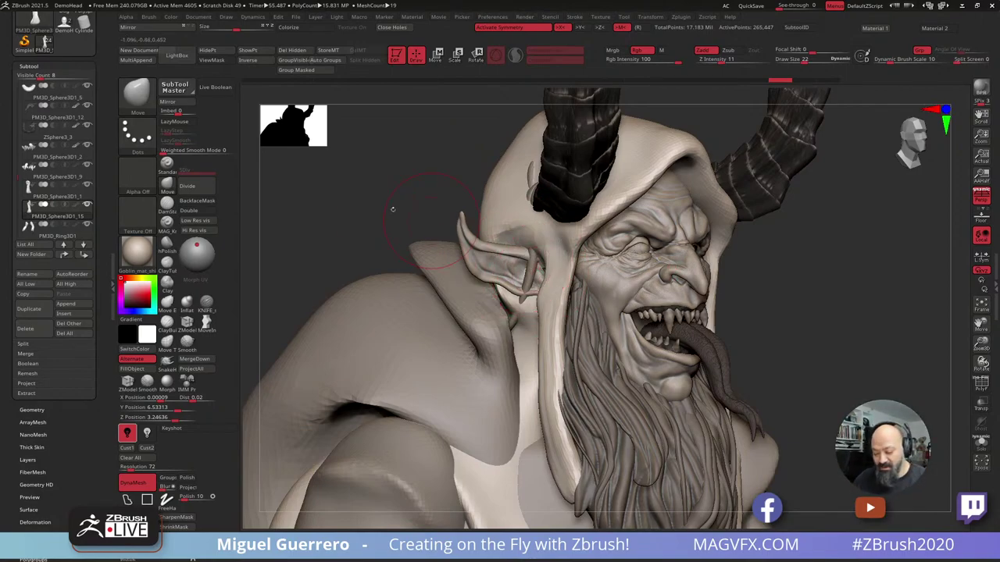
pyautogui.moveTo(546, 260); pyautogui.dragTo(551, 272)
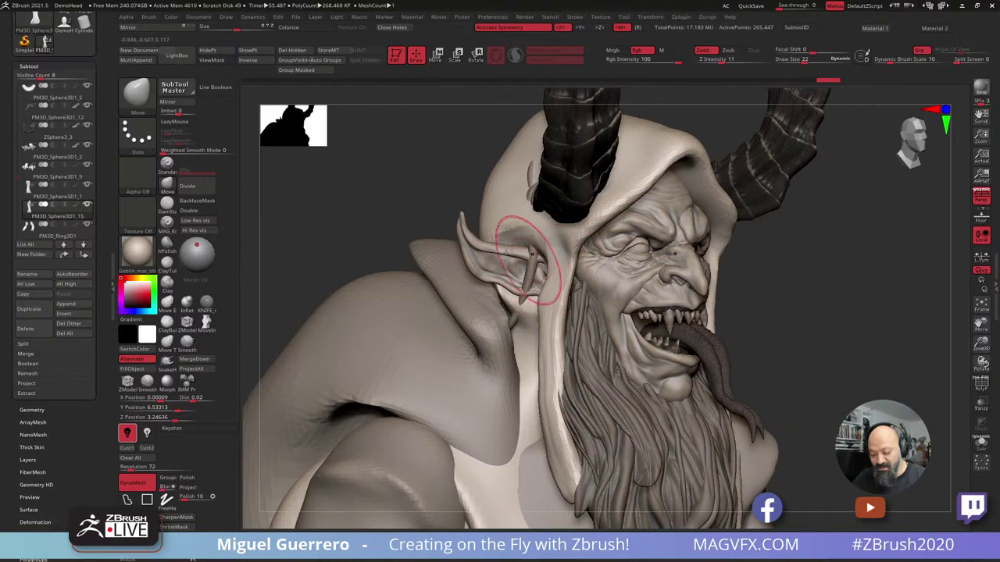
pyautogui.moveTo(471, 205); pyautogui.dragTo(439, 225)
pyautogui.moveTo(529, 256)
pyautogui.mouseDown()
pyautogui.moveTo(515, 256)
pyautogui.moveTo(549, 287)
pyautogui.mouseUp()
pyautogui.moveTo(439, 266); pyautogui.dragTo(408, 260)
# Adjust the hood's long hanging side edge beside the beard with the Move brush at draw size 38.
pyautogui.press(']')
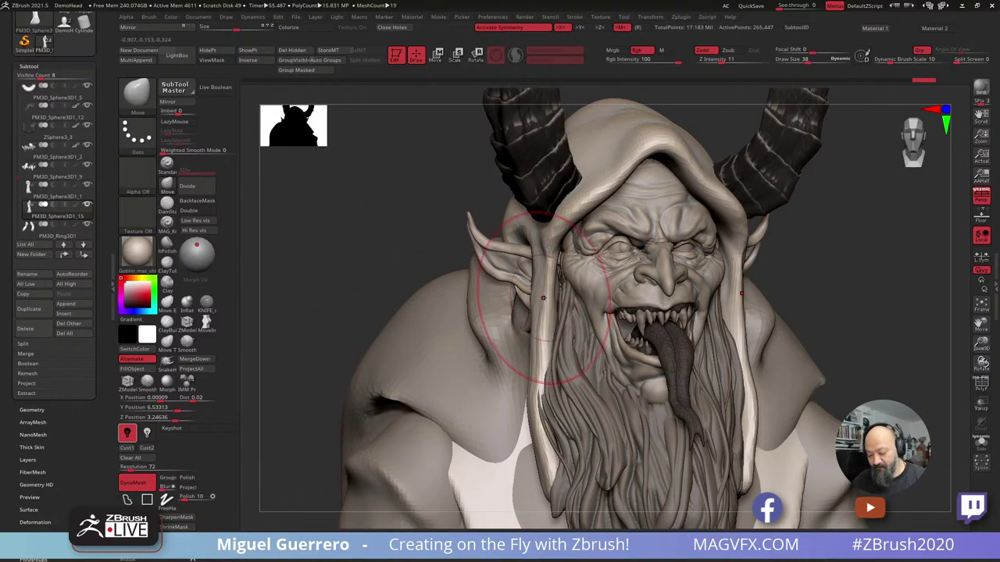
pyautogui.moveTo(468, 347); pyautogui.dragTo(409, 277)
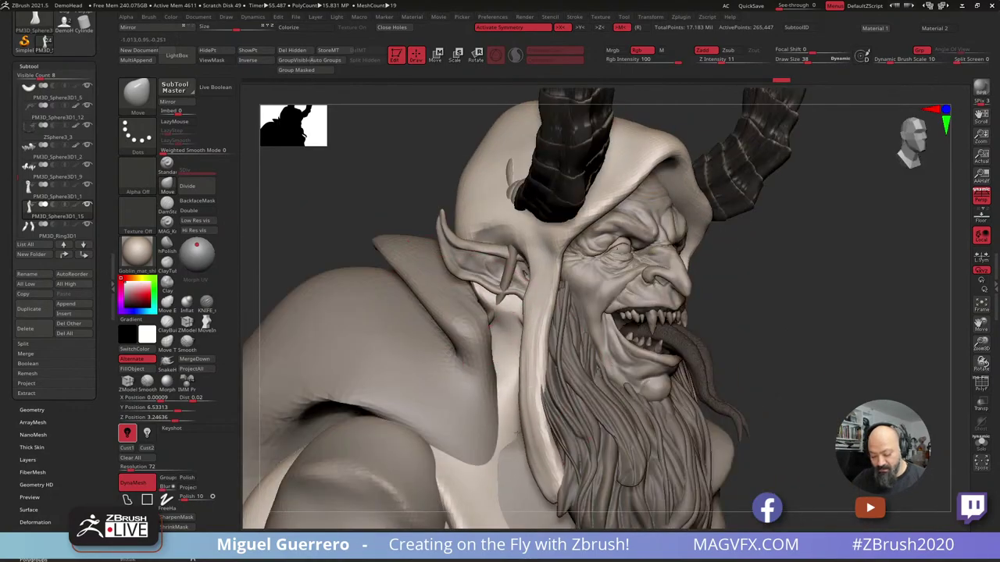
pyautogui.moveTo(442, 232); pyautogui.dragTo(386, 219)
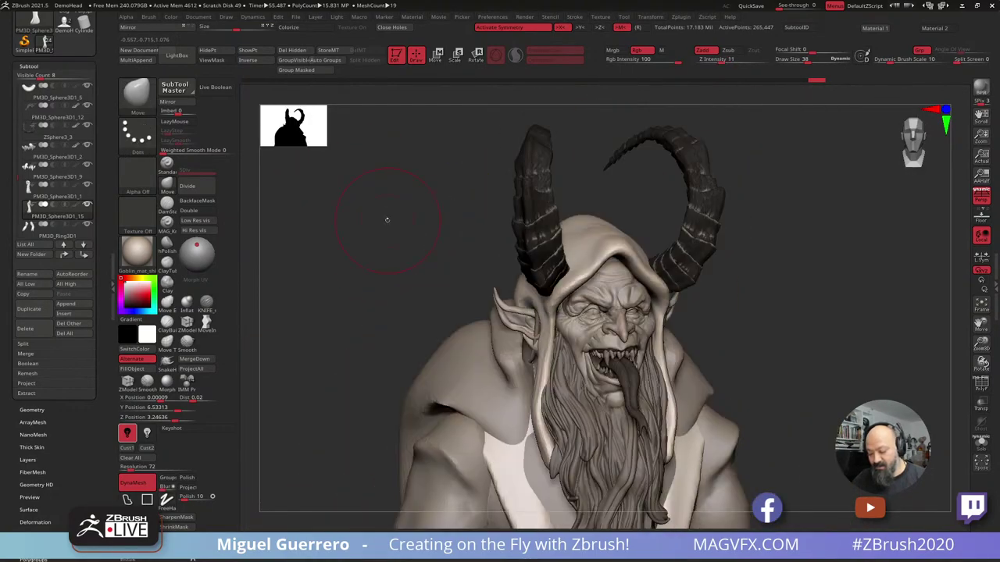
pyautogui.moveTo(387, 272)
pyautogui.mouseDown()
pyautogui.moveTo(372, 272)
pyautogui.moveTo(407, 253)
pyautogui.moveTo(434, 268)
pyautogui.moveTo(409, 284)
pyautogui.moveTo(407, 271)
pyautogui.moveTo(395, 285)
pyautogui.moveTo(378, 276)
pyautogui.moveTo(395, 273)
pyautogui.moveTo(429, 295)
pyautogui.moveTo(394, 284)
pyautogui.mouseUp()
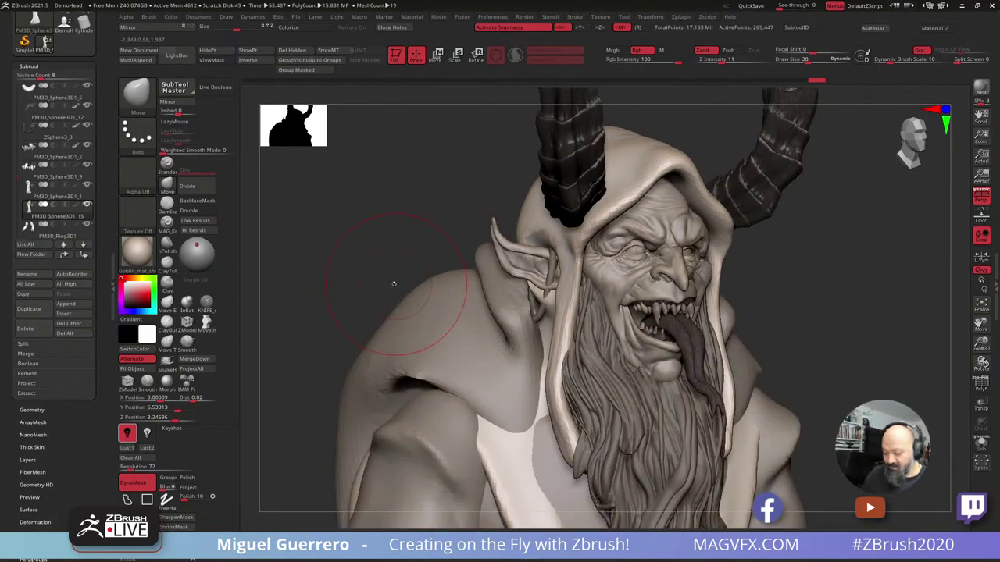
# Turn on the Layer option in Transpose Master so each subtool gets a new layer.
pyautogui.moveTo(107, 85); pyautogui.dragTo(107, 198)
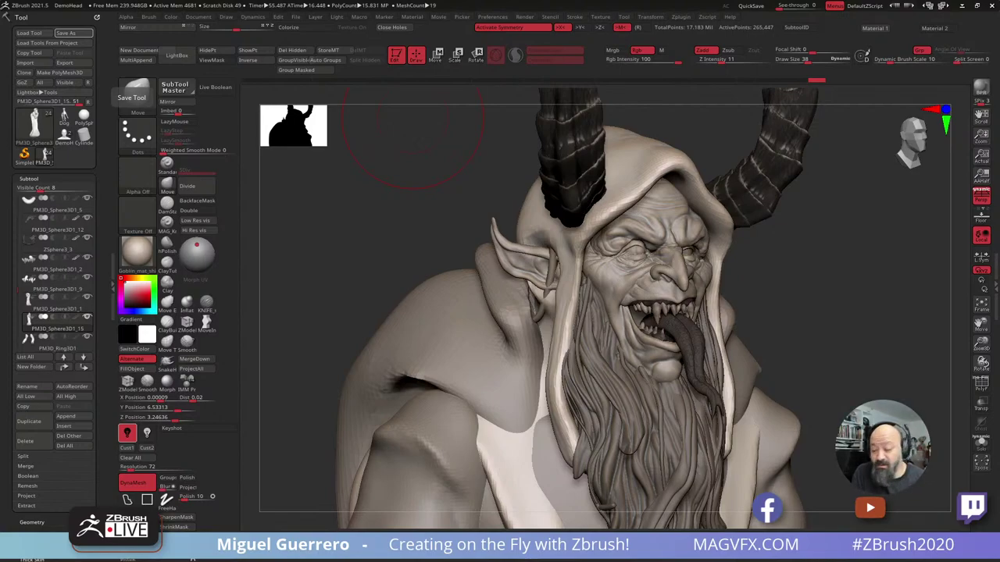
pyautogui.click(644, 16)
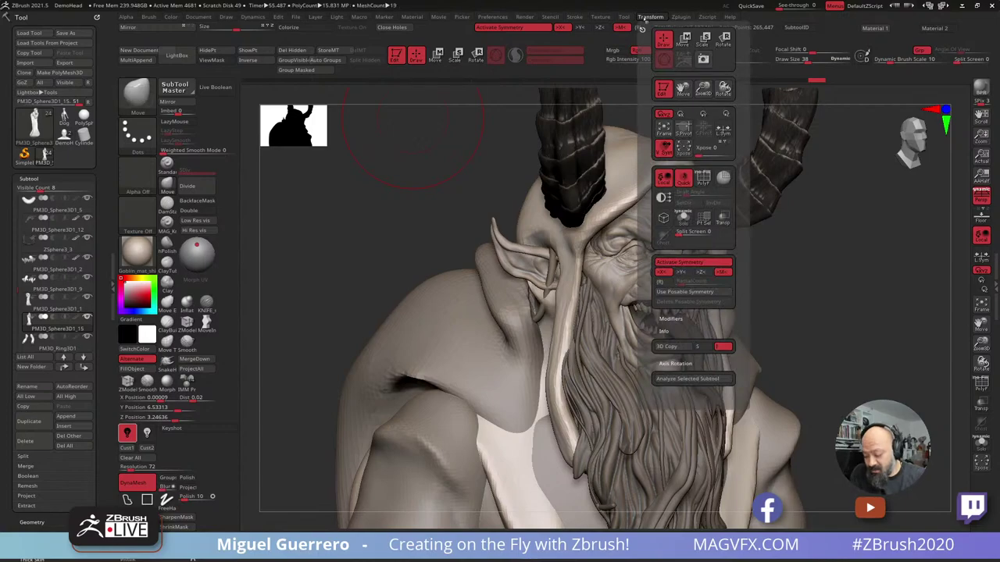
pyautogui.moveTo(693, 19)
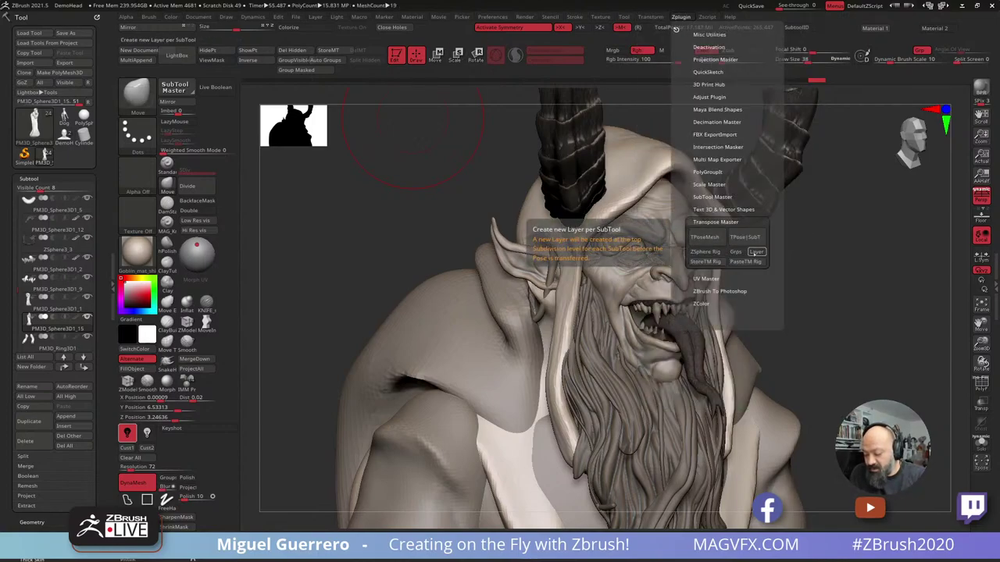
pyautogui.click(754, 252)
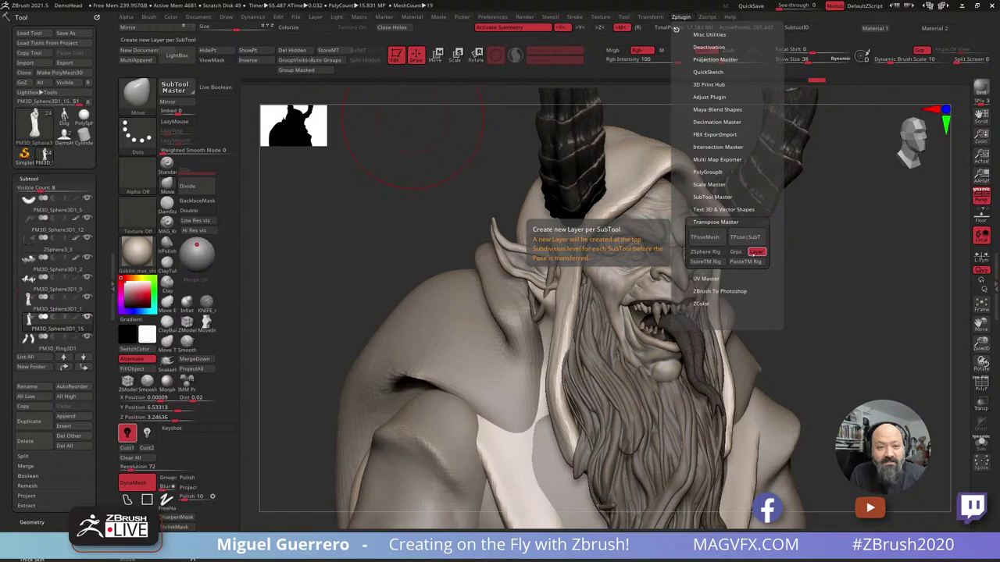
pyautogui.click(358, 242)
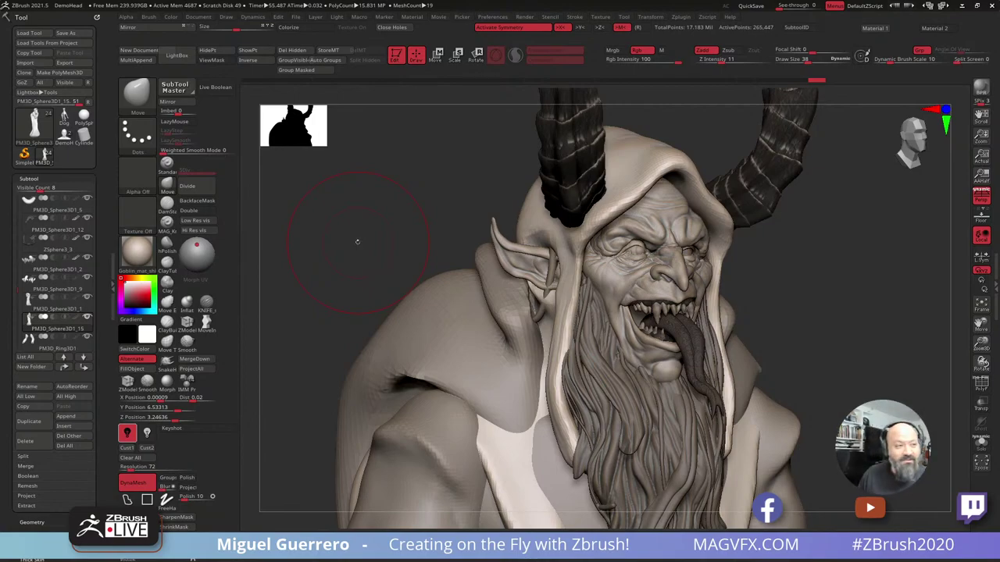
pyautogui.moveTo(367, 259); pyautogui.dragTo(396, 205)
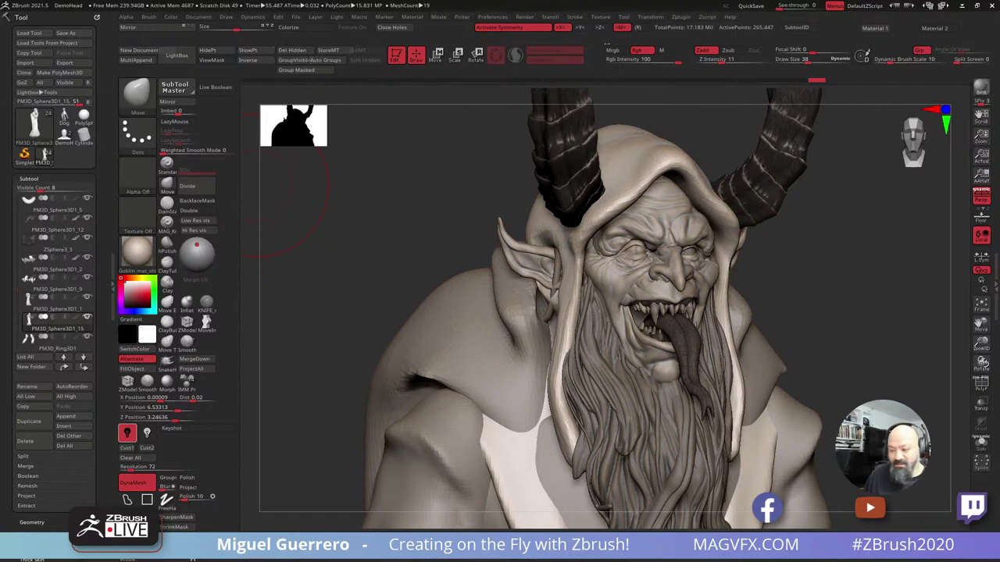
# Export the visible subtools as a binary FBX 2020 file with FBX ExportImport.
pyautogui.click(702, 17)
pyautogui.click(686, 19)
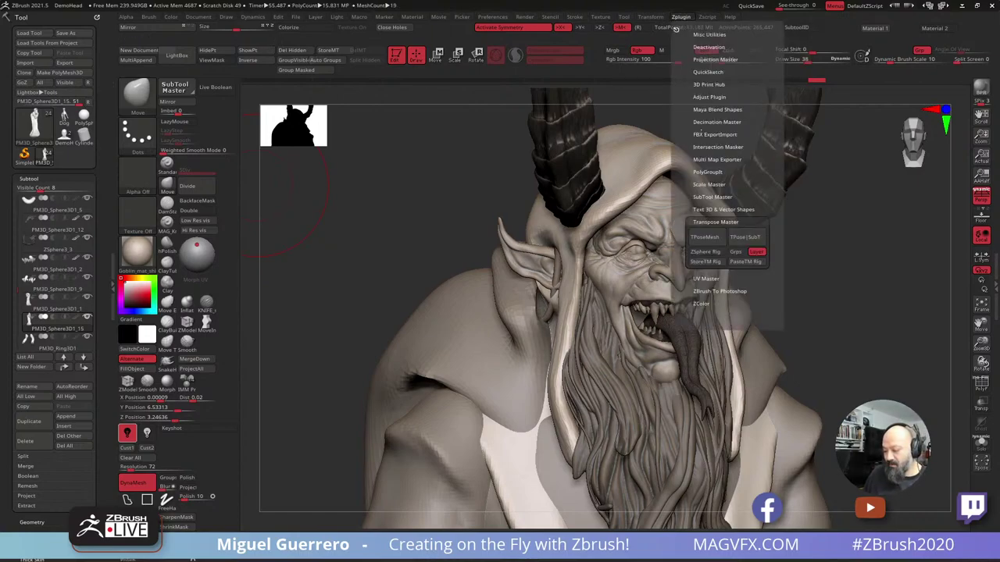
pyautogui.click(715, 134)
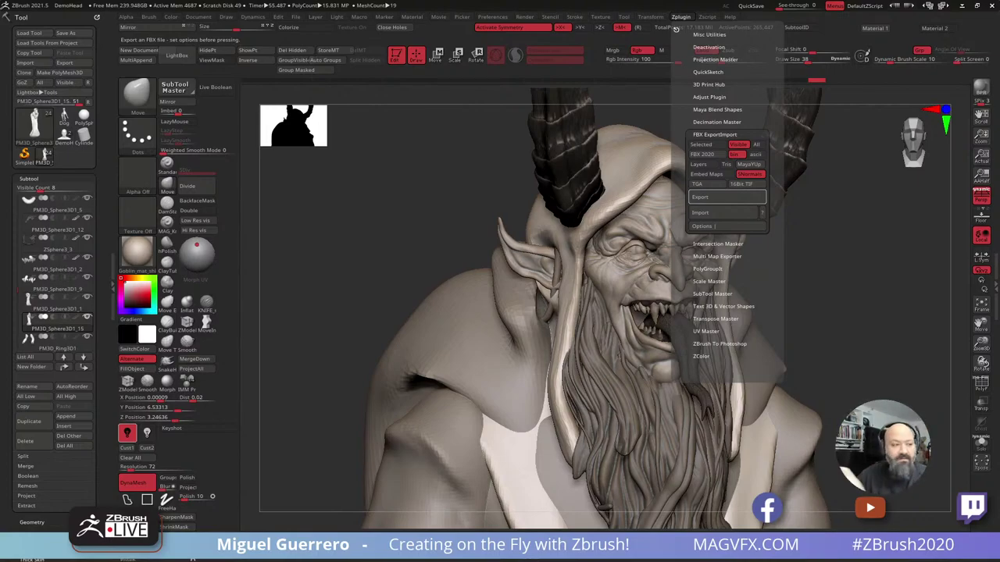
pyautogui.click(726, 196)
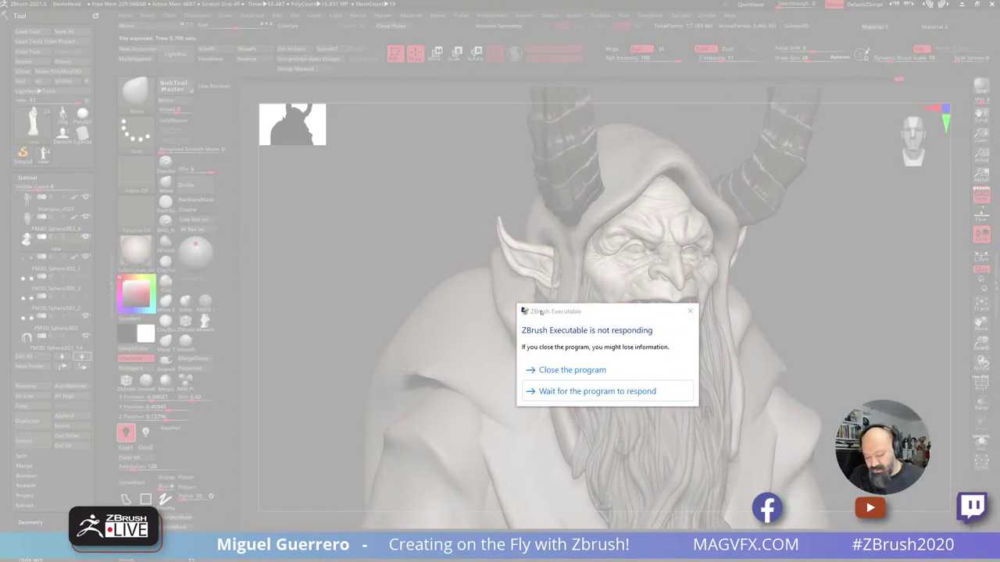
# Let the unresponsive program keep running and bring the Arnold RenderView window with the Krampus render into view.
pyautogui.click(540, 391)
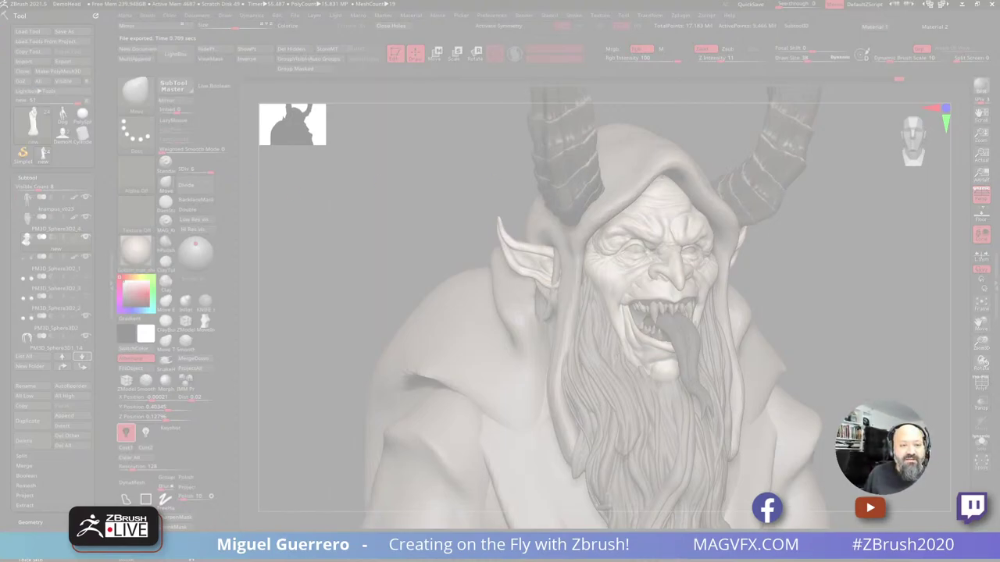
pyautogui.moveTo(0, 370); pyautogui.dragTo(310, 84)
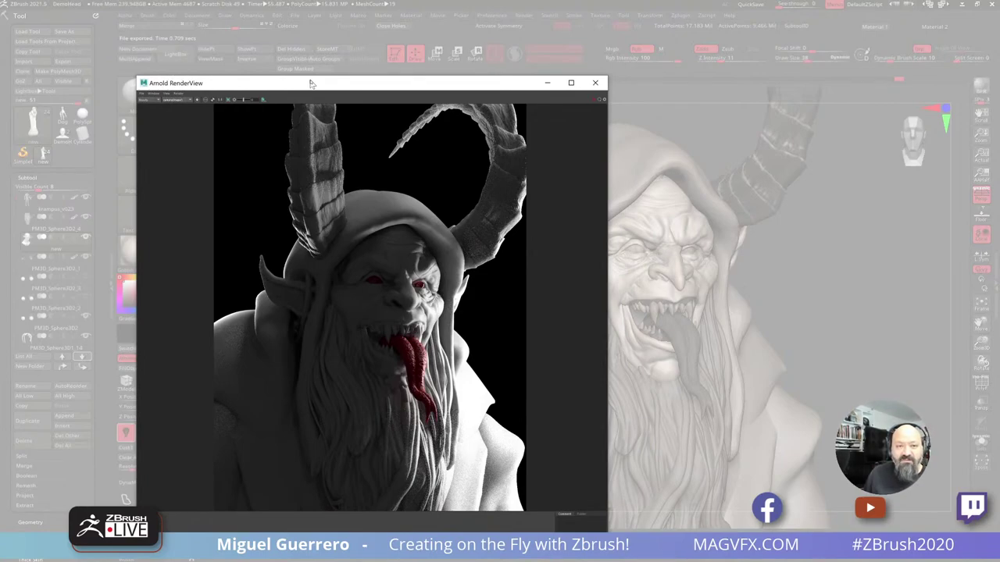
# Examine the Krampus render in Arnold RenderView, inspecting the face, tongue, hood and horns both close up and as a whole.
pyautogui.moveTo(310, 84); pyautogui.dragTo(237, 62)
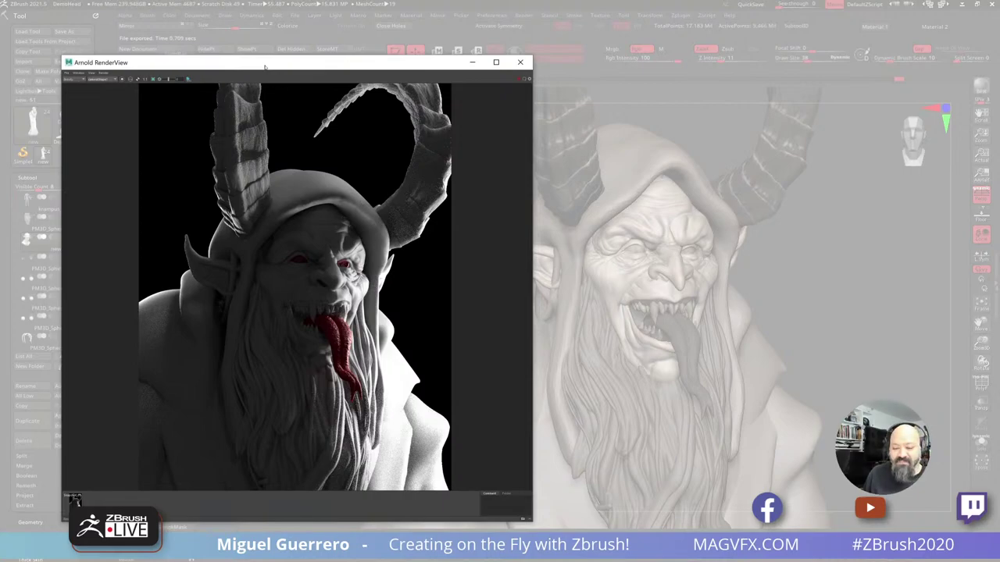
pyautogui.moveTo(265, 67); pyautogui.dragTo(0, 78)
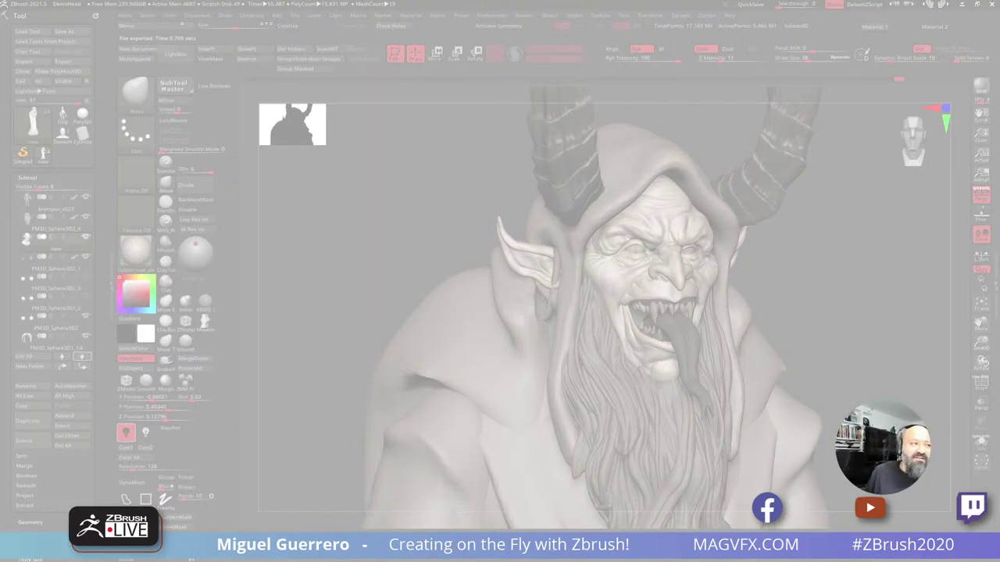
pyautogui.moveTo(0, 468); pyautogui.dragTo(219, 69)
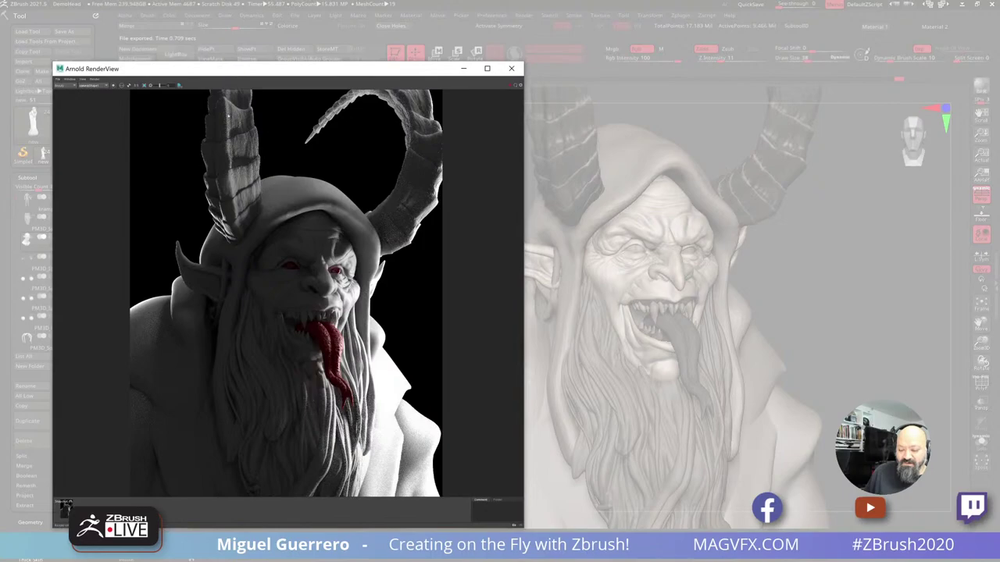
pyautogui.scroll(7, 332, 284)
pyautogui.scroll(-4, 331, 278)
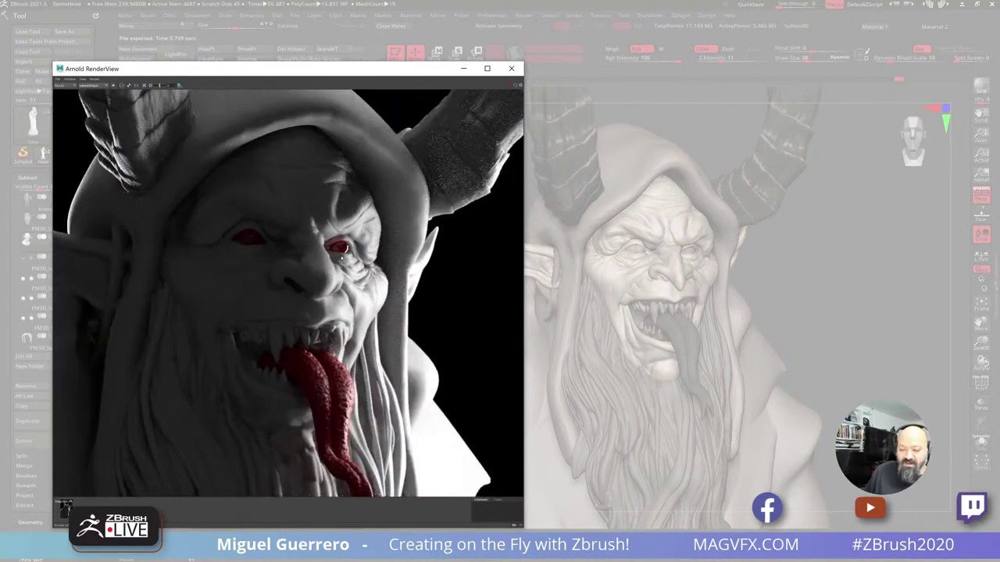
pyautogui.scroll(-2, 301, 267)
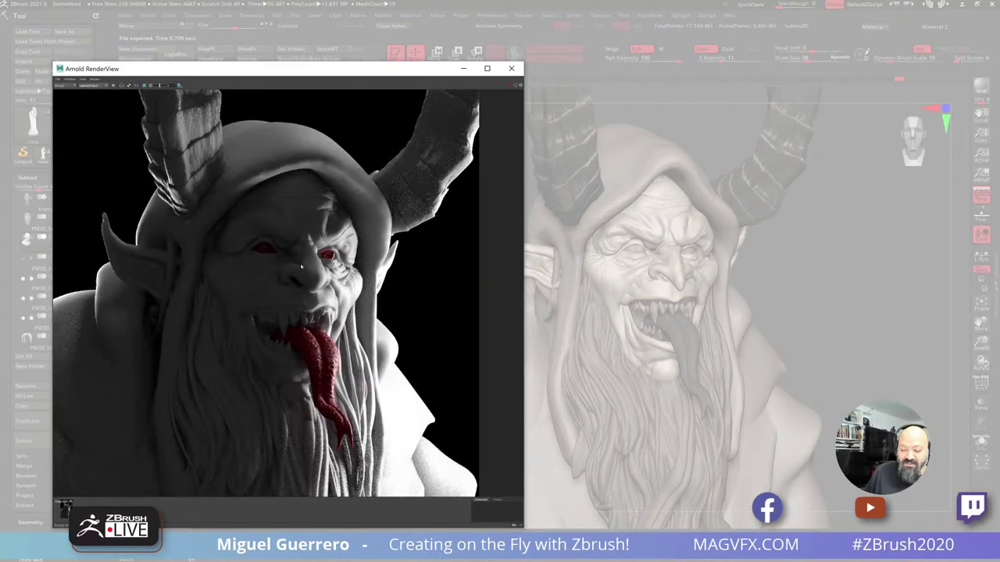
pyautogui.scroll(2, 296, 269)
pyautogui.scroll(-2, 296, 269)
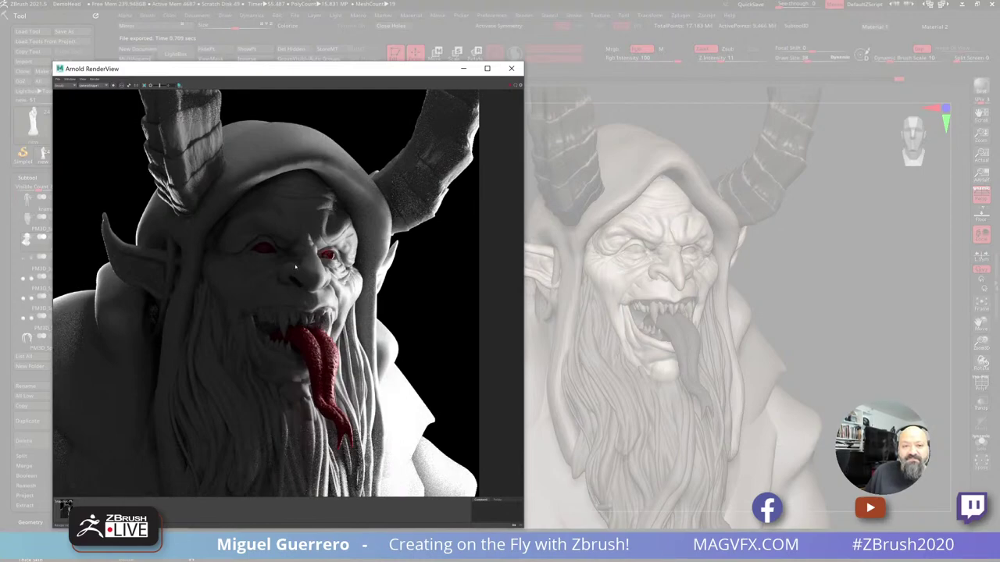
pyautogui.scroll(-2, 296, 267)
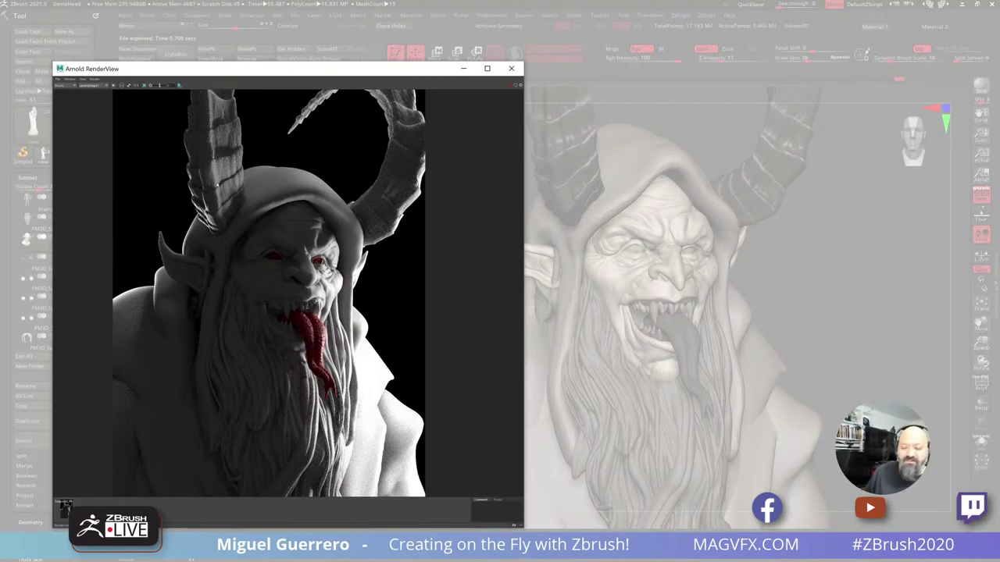
# Move the Arnold RenderView window out of the way and return to the Krampus sculpt in ZBrush.
pyautogui.click(393, 69)
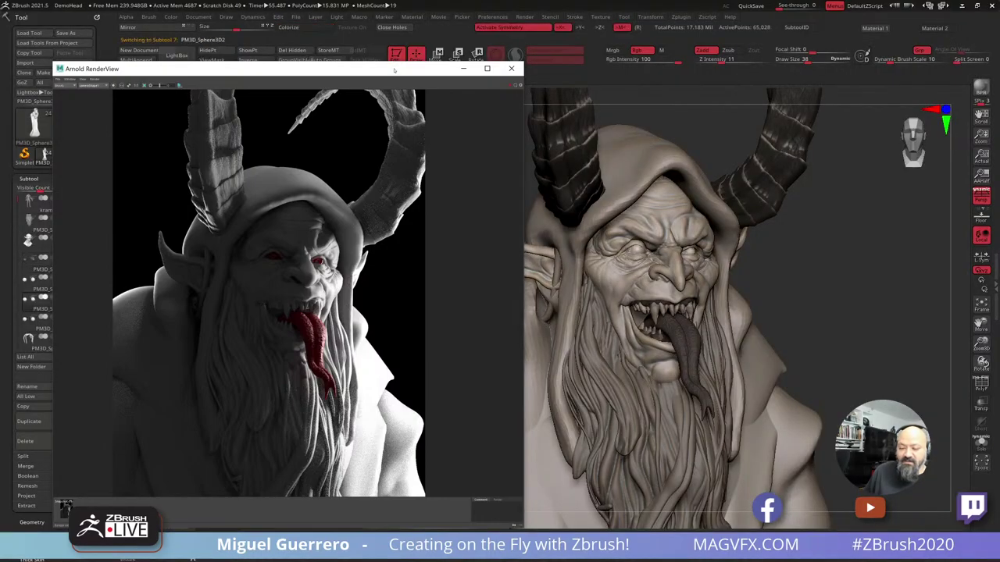
pyautogui.moveTo(43, 17); pyautogui.dragTo(0, 156)
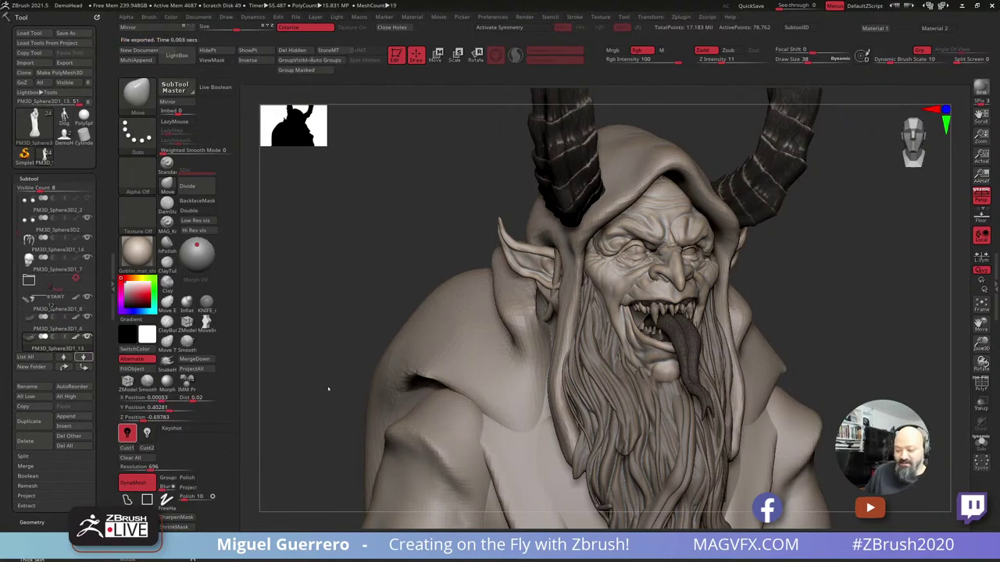
pyautogui.hotkey('alt', 'Down')
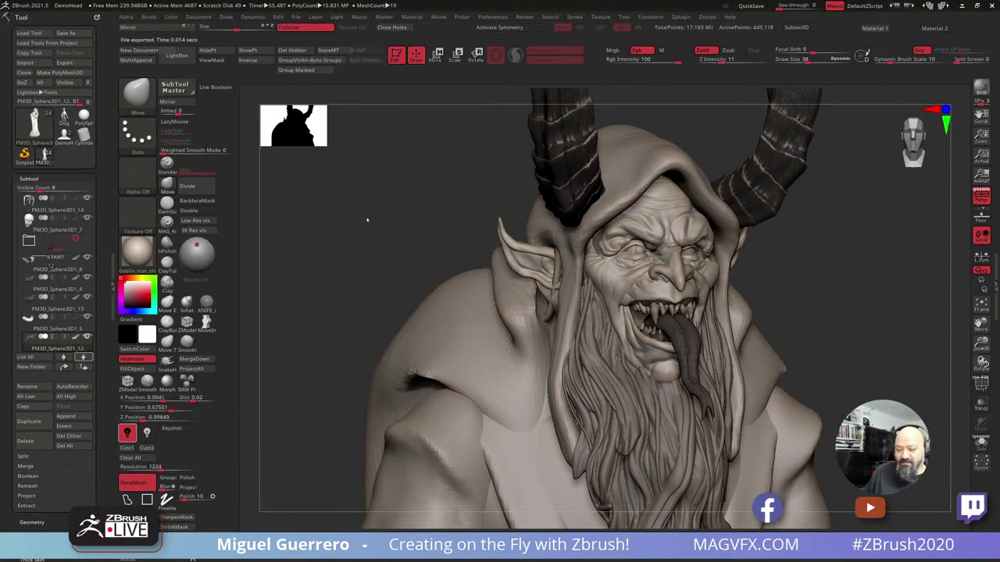
pyautogui.hotkey('alt', 'Down')
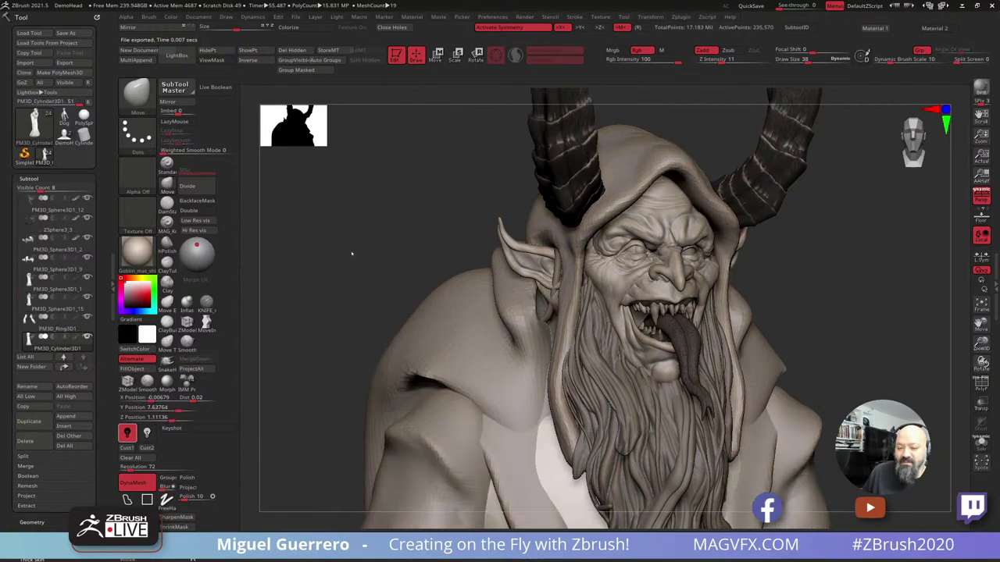
pyautogui.press('Up')
pyautogui.press('Up')
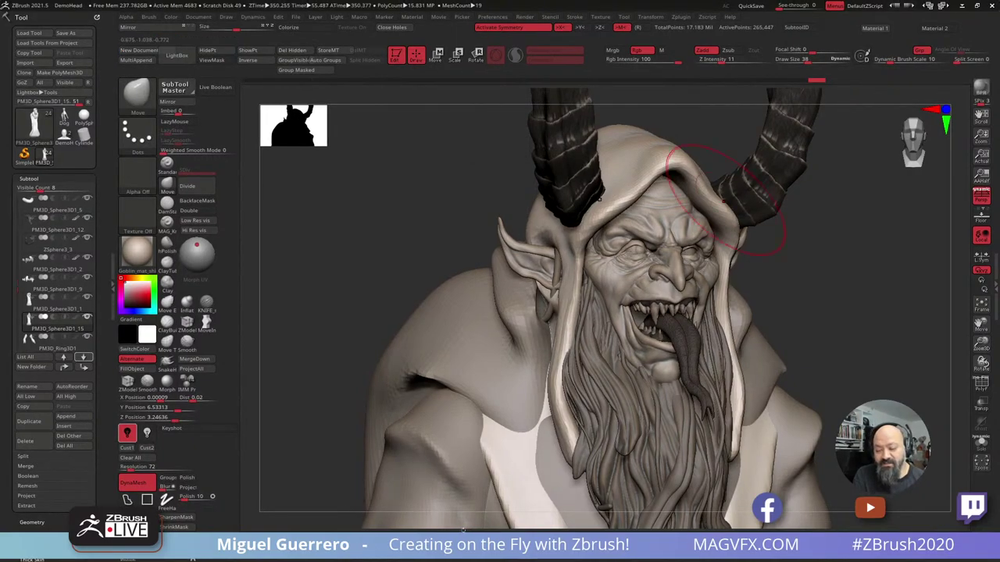
# Make the Krampus head the active subtool.
pyautogui.moveTo(342, 248); pyautogui.dragTo(395, 255)
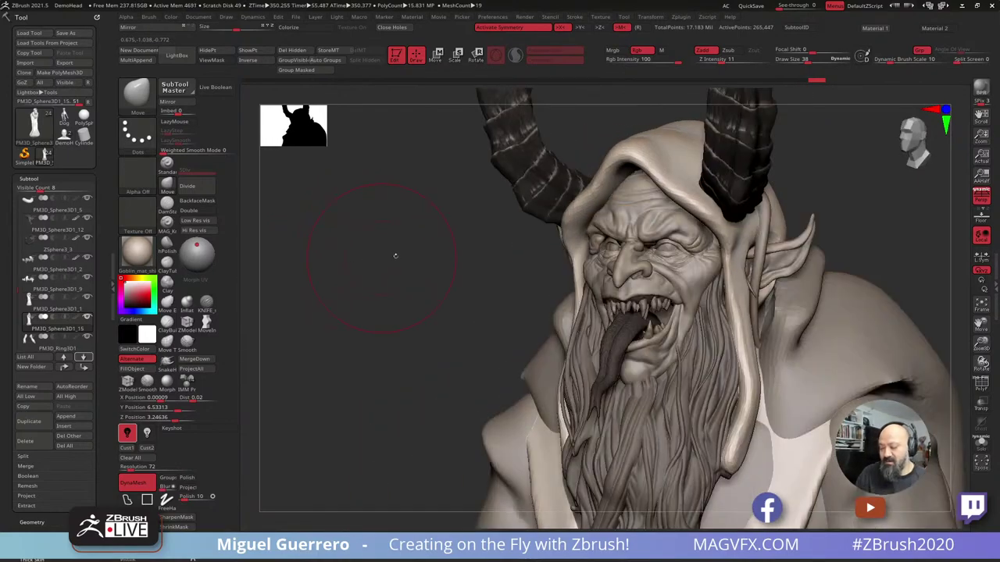
pyautogui.keyDown('alt'); pyautogui.click(617, 274); pyautogui.keyUp('alt')
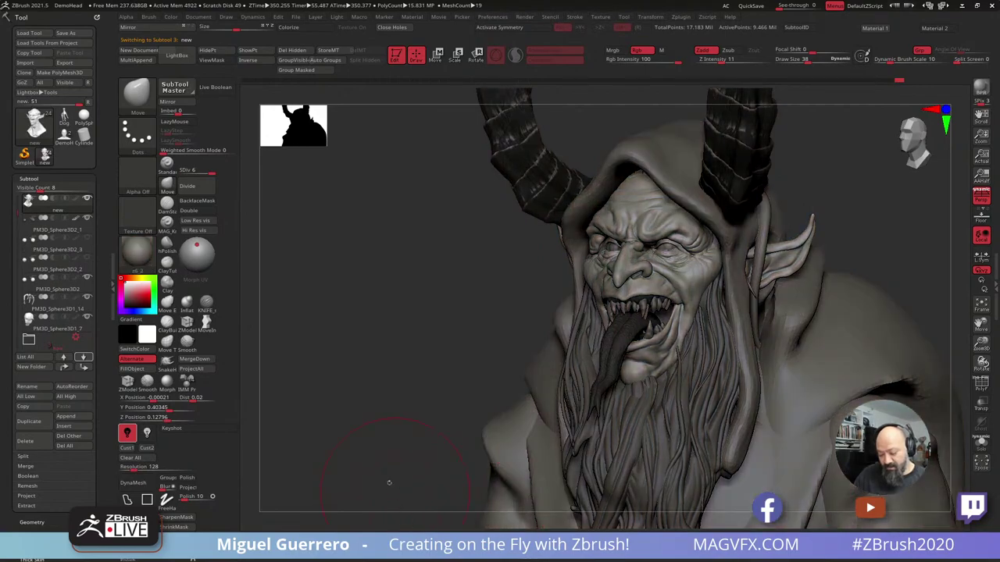
pyautogui.hotkey('alt', 's')
pyautogui.hotkey('alt', 's')
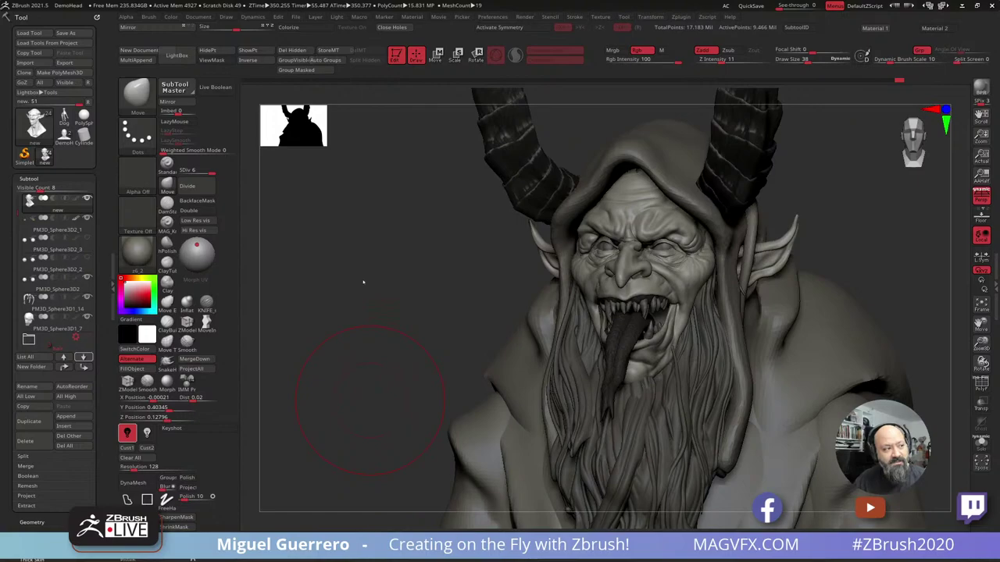
# Turn off perspective and frame the robed Krampus figure from horns to hands in the view.
pyautogui.moveTo(370, 301)
pyautogui.keyDown('shift'); pyautogui.mouseDown()
pyautogui.moveTo(367, 293)
pyautogui.moveTo(473, 397)
pyautogui.mouseUp(); pyautogui.keyUp('shift')
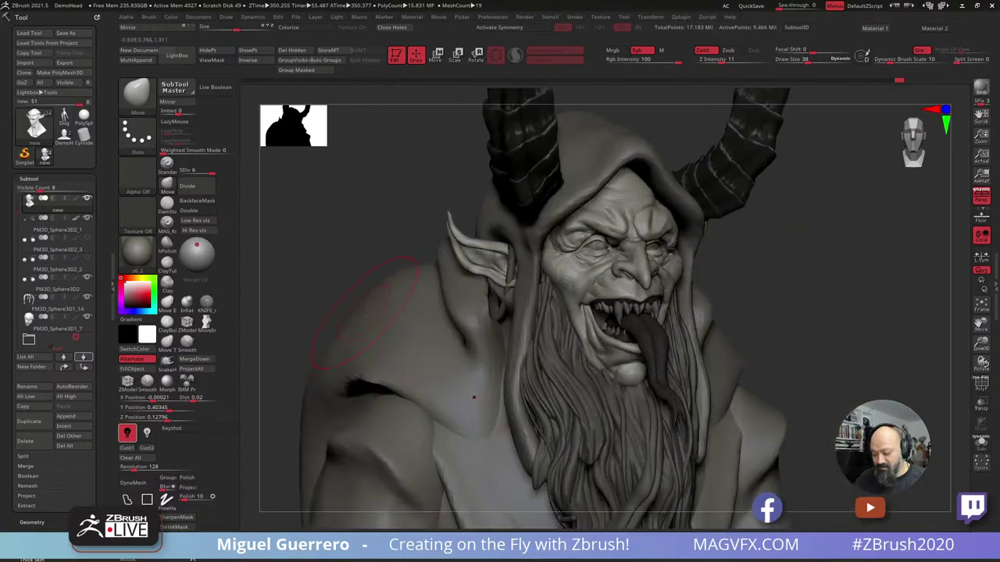
pyautogui.keyDown('ctrl'); pyautogui.moveTo(474, 397); pyautogui.dragTo(357, 301, button='right'); pyautogui.keyUp('ctrl')
pyautogui.moveTo(434, 289)
pyautogui.keyDown('alt'); pyautogui.mouseDown(button='right')
pyautogui.moveTo(446, 290)
pyautogui.moveTo(468, 352)
pyautogui.mouseUp(button='right'); pyautogui.keyUp('alt')
pyautogui.keyDown('ctrl'); pyautogui.moveTo(359, 283); pyautogui.dragTo(329, 267, button='right'); pyautogui.keyUp('ctrl')
pyautogui.moveTo(330, 266); pyautogui.dragTo(436, 251)
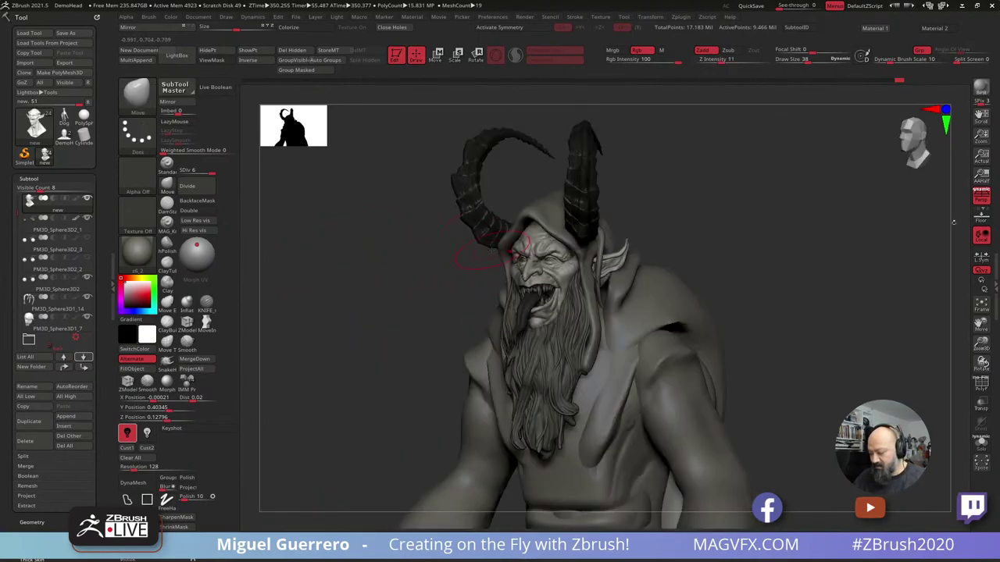
pyautogui.click(981, 196)
pyautogui.click(981, 236)
pyautogui.moveTo(863, 239)
pyautogui.mouseDown()
pyautogui.moveTo(829, 237)
pyautogui.moveTo(890, 247)
pyautogui.mouseUp()
pyautogui.click(981, 236)
pyautogui.moveTo(374, 271); pyautogui.dragTo(380, 279)
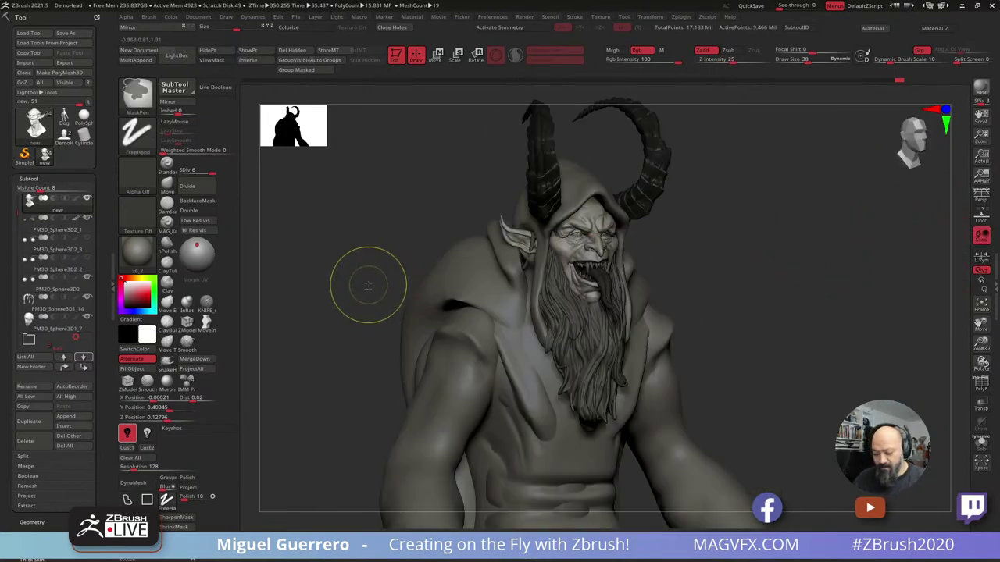
pyautogui.moveTo(368, 286)
pyautogui.keyDown('ctrl'); pyautogui.mouseDown(button='right')
pyautogui.moveTo(350, 290)
pyautogui.moveTo(400, 255)
pyautogui.moveTo(373, 278)
pyautogui.mouseUp(button='right'); pyautogui.keyUp('ctrl')
pyautogui.moveTo(373, 278)
pyautogui.mouseDown()
pyautogui.moveTo(383, 308)
pyautogui.moveTo(507, 358)
pyautogui.mouseUp()
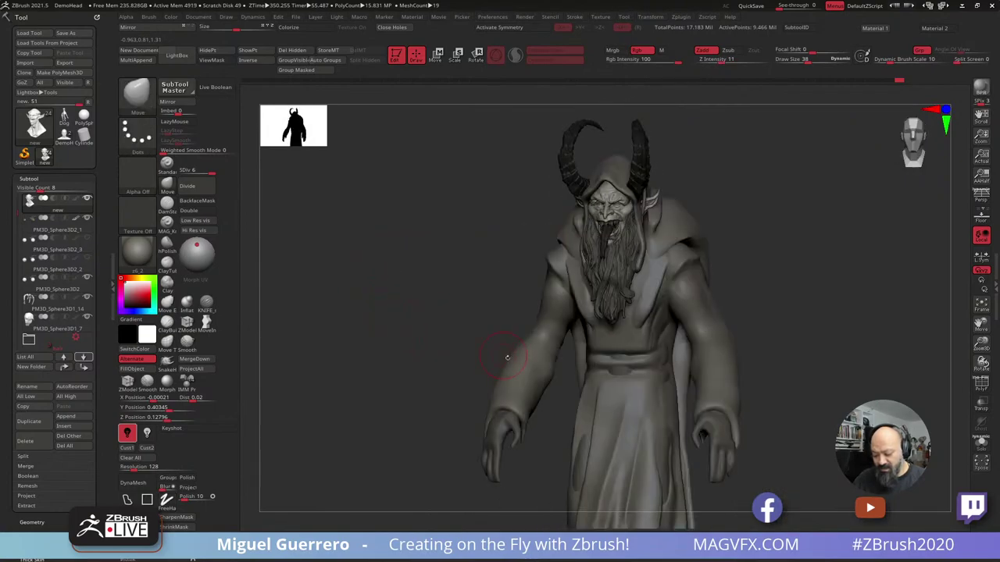
# Make the krampus_v023 body the active subtool and dock the Dynamics settings so they stay open beside the canvas.
pyautogui.keyDown('alt'); pyautogui.click(488, 436); pyautogui.keyUp('alt')
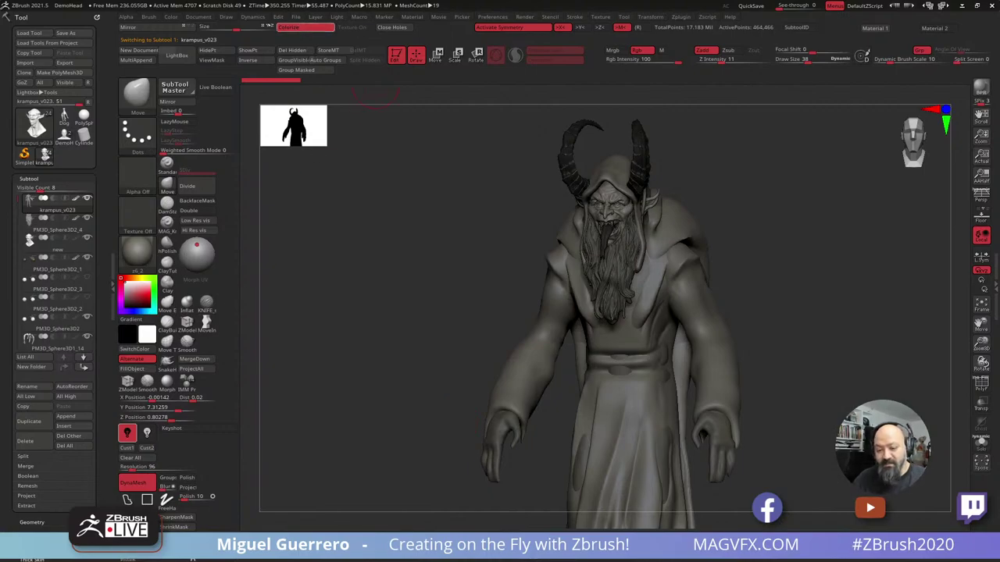
pyautogui.click(253, 17)
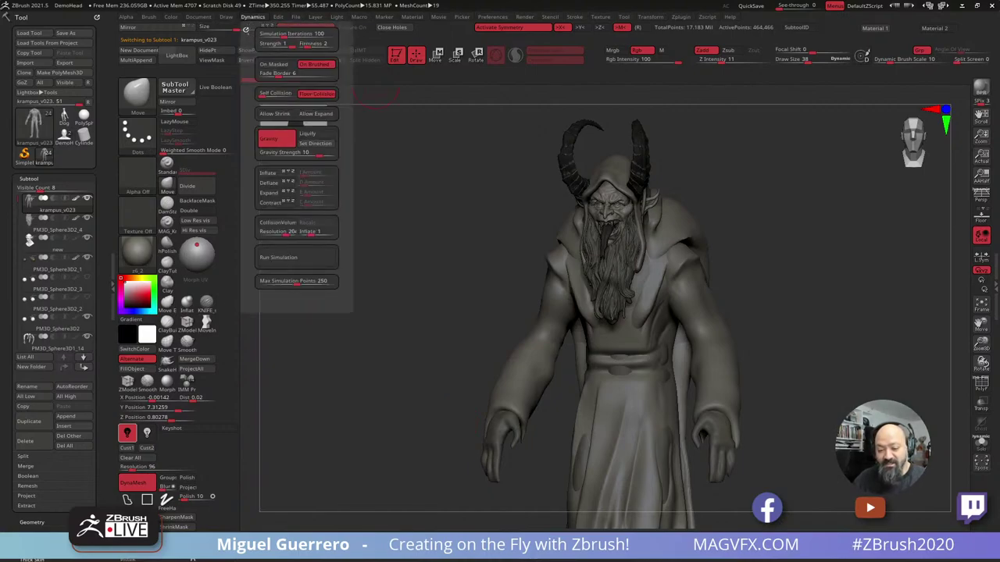
pyautogui.click(244, 29)
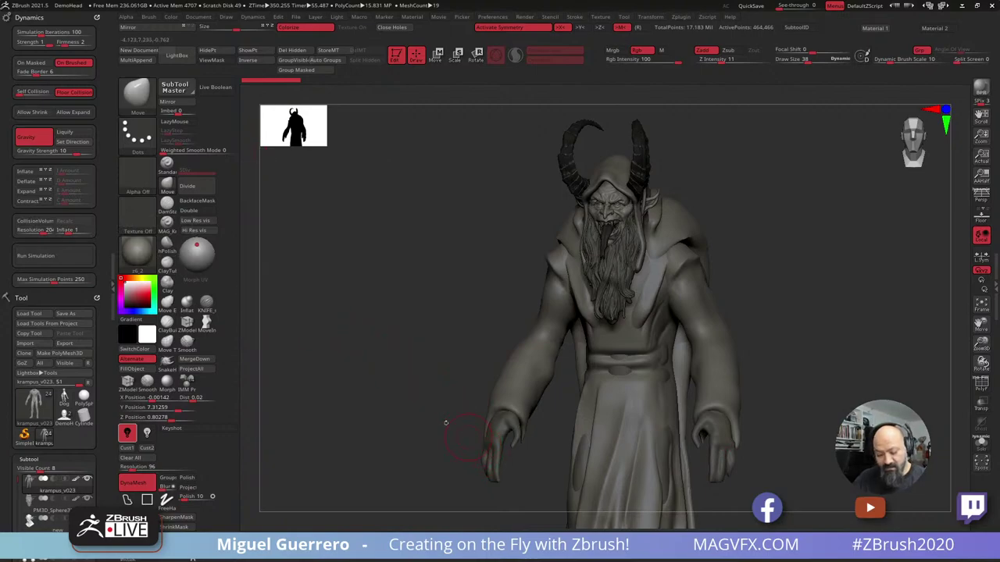
# Turn on the dynamics Collision Volume and isolate the sleeves subtool in solo view.
pyautogui.click(29, 222)
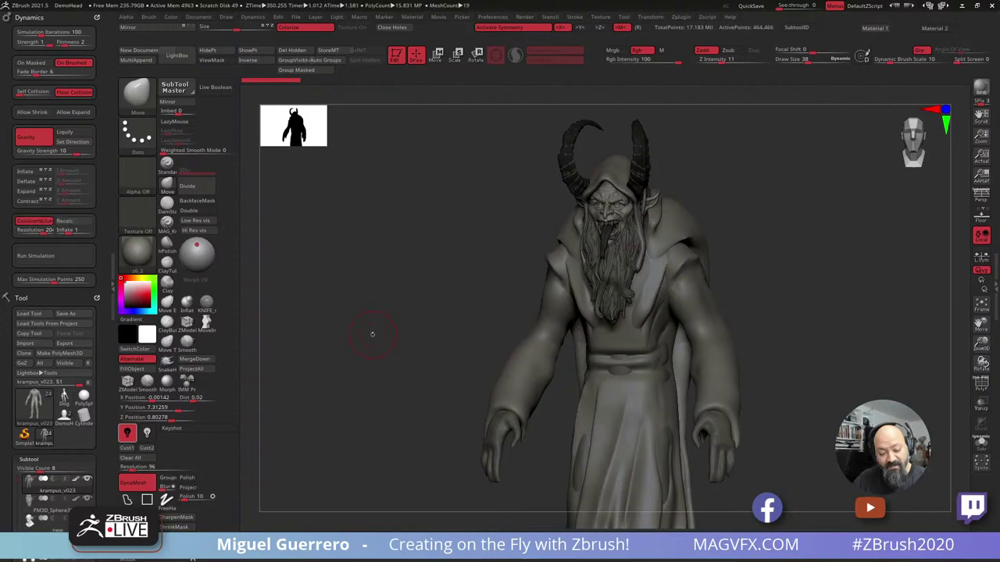
pyautogui.keyDown('alt'); pyautogui.click(528, 360); pyautogui.keyUp('alt')
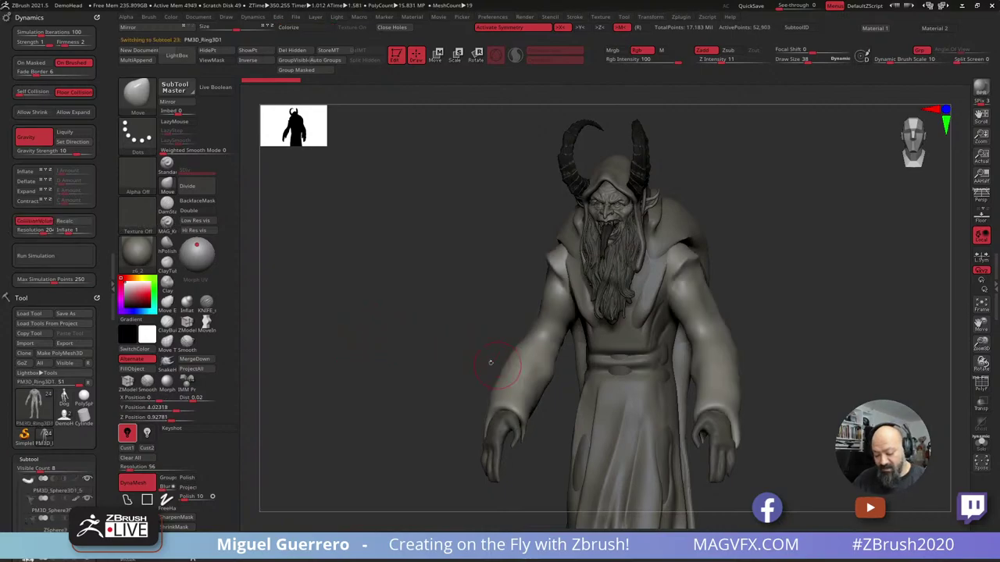
pyautogui.click(981, 443)
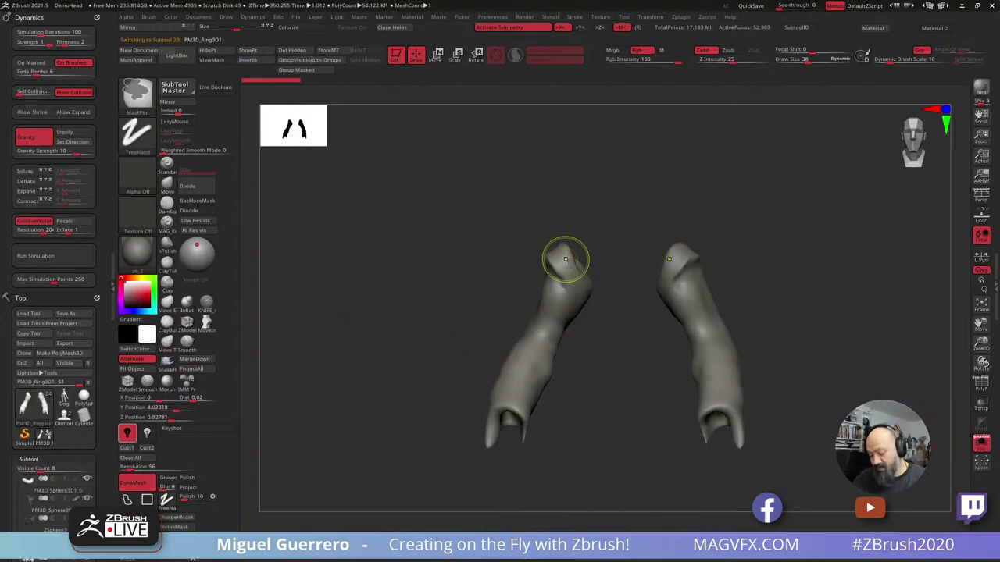
# Mask the shoulder ends of both sleeves and show the full character again.
pyautogui.moveTo(570, 263)
pyautogui.keyDown('ctrl'); pyautogui.mouseDown()
pyautogui.moveTo(499, 238)
pyautogui.moveTo(458, 245)
pyautogui.mouseUp(); pyautogui.keyUp('ctrl')
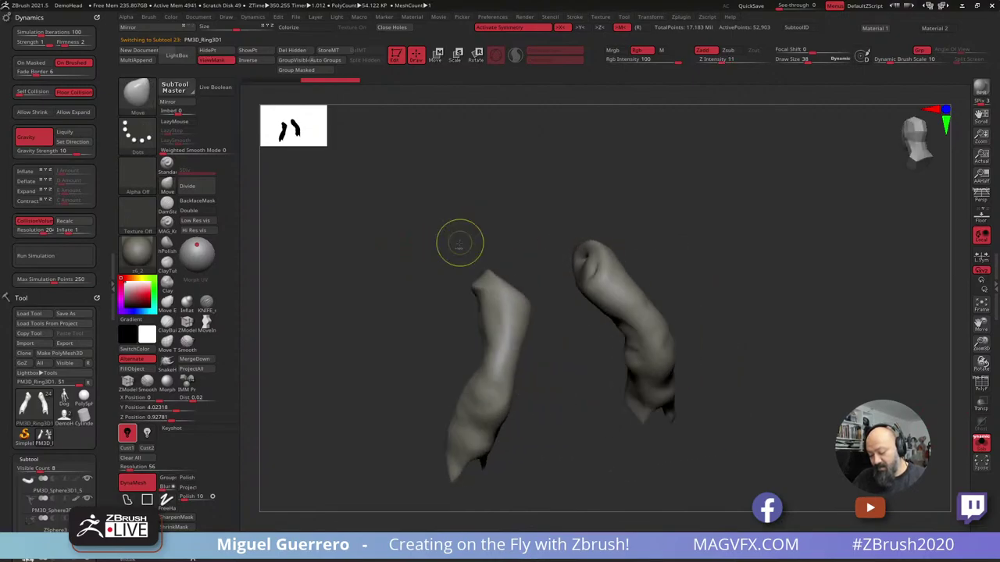
pyautogui.moveTo(586, 246)
pyautogui.keyDown('ctrl'); pyautogui.mouseDown()
pyautogui.moveTo(587, 267)
pyautogui.moveTo(586, 245)
pyautogui.moveTo(599, 253)
pyautogui.mouseUp(); pyautogui.keyUp('ctrl')
pyautogui.moveTo(509, 227); pyautogui.dragTo(595, 239)
pyautogui.keyDown('ctrl'); pyautogui.click(559, 235); pyautogui.keyUp('ctrl')
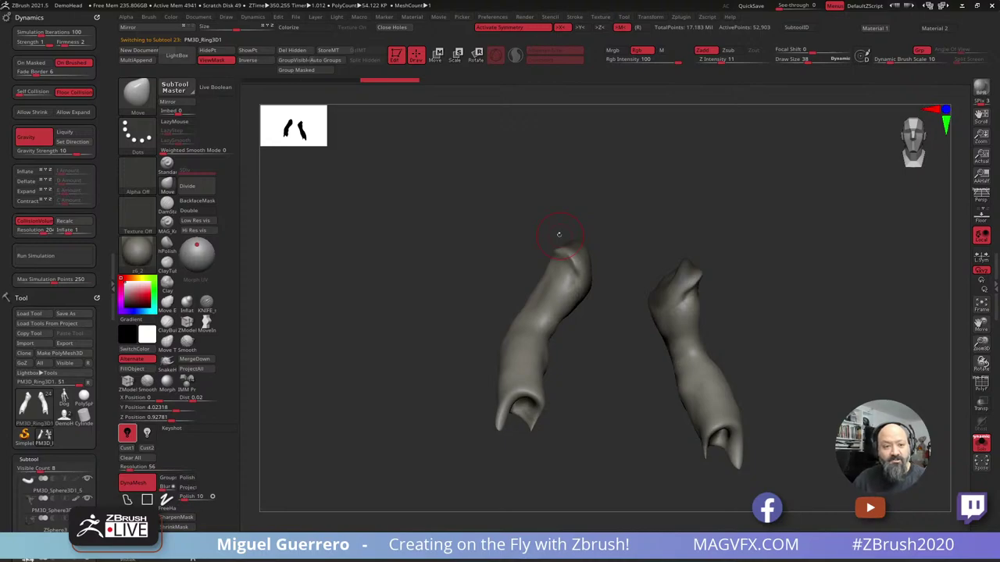
pyautogui.moveTo(415, 306); pyautogui.dragTo(403, 308)
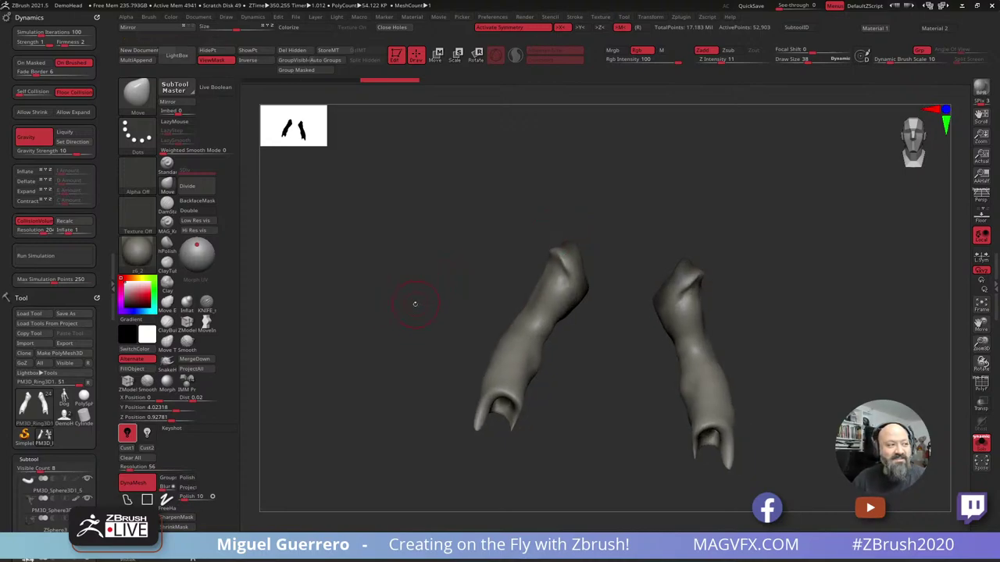
pyautogui.moveTo(415, 300)
pyautogui.mouseDown()
pyautogui.moveTo(452, 300)
pyautogui.moveTo(409, 314)
pyautogui.mouseUp()
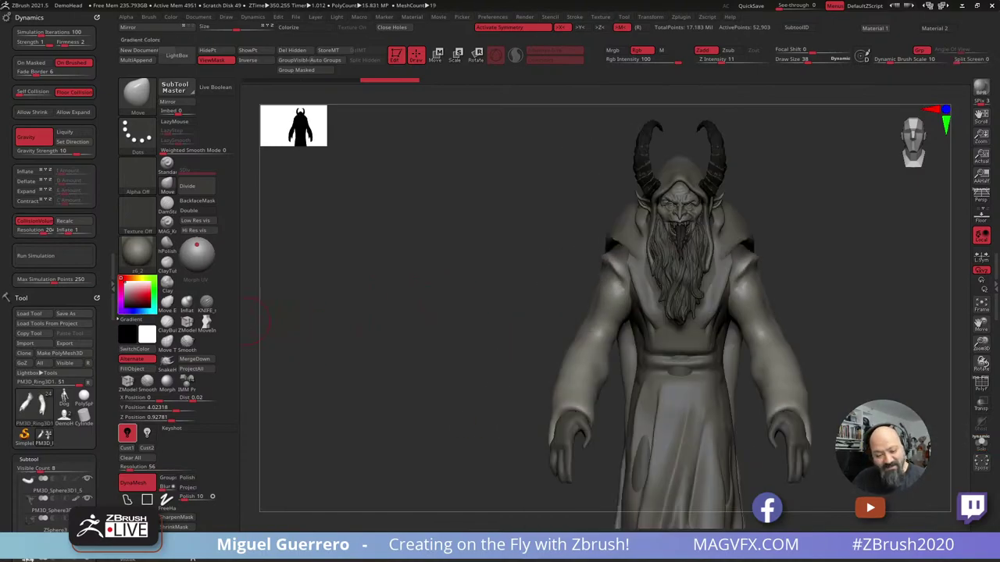
# Try the cloth simulation on the sleeves and confirm a gravity strength of 10.
pyautogui.click(48, 256)
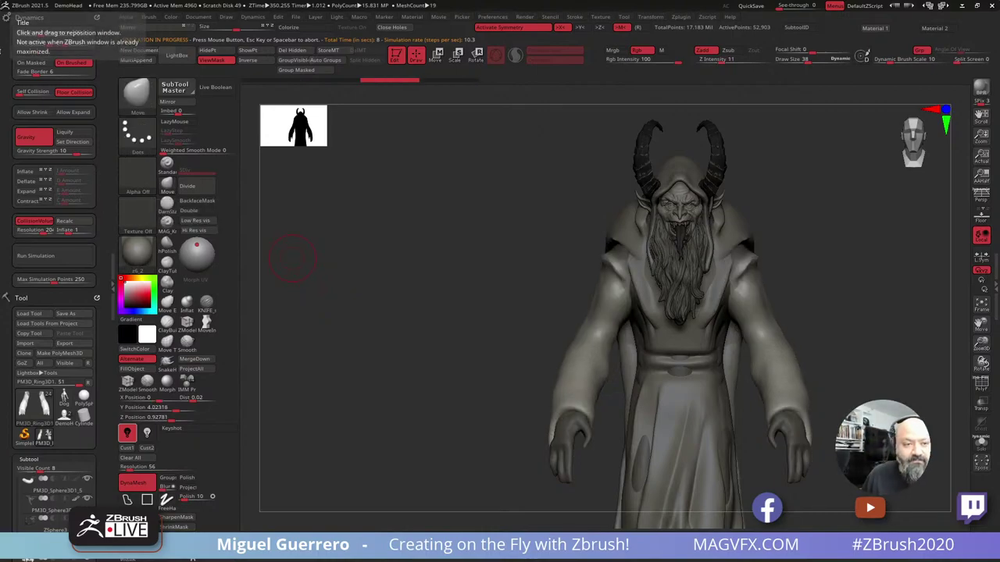
pyautogui.click(78, 151)
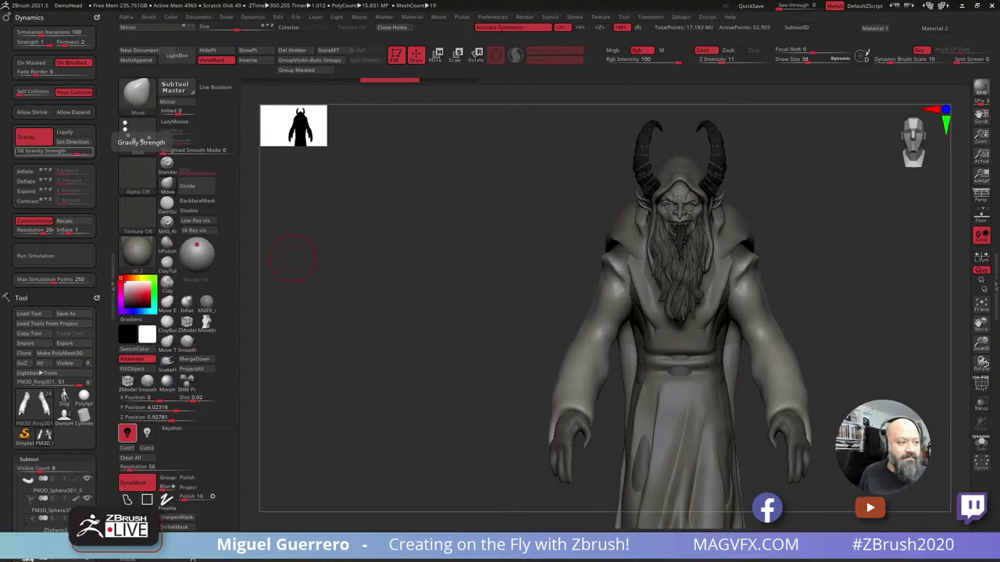
pyautogui.press('Return')
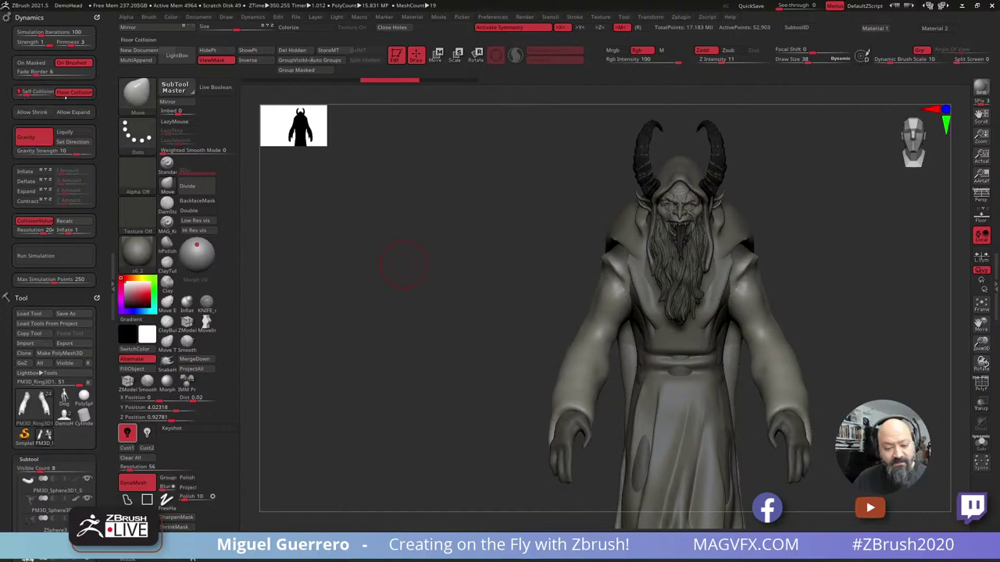
# Turn off Floor Collision and set the collision volume's inflate to about 0.003.
pyautogui.click(72, 92)
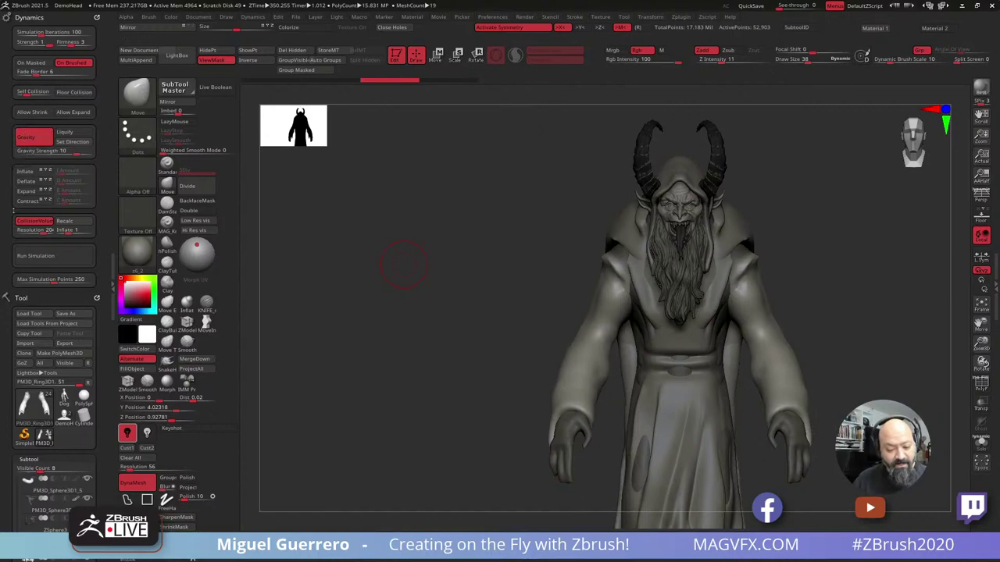
pyautogui.moveTo(68, 232); pyautogui.dragTo(61, 232)
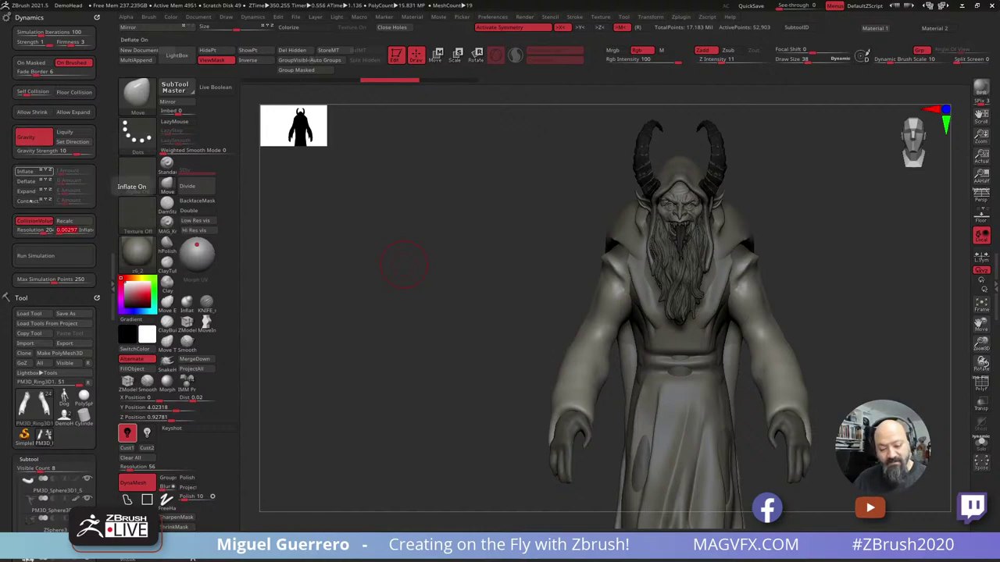
# Run the cloth simulation on the sleeves with the reduced collision inflate and inspect the wrinkles.
pyautogui.click(38, 257)
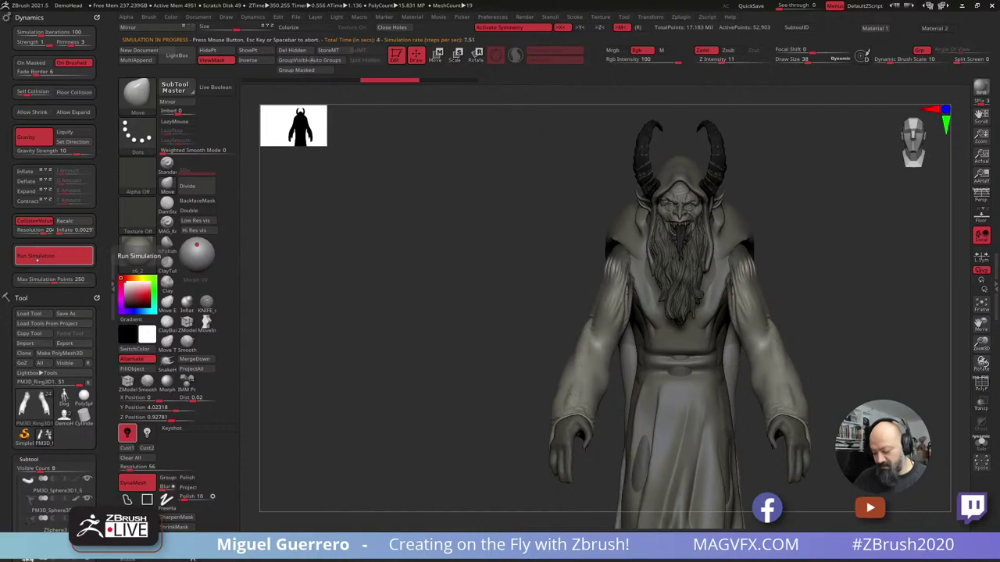
pyautogui.moveTo(414, 320)
pyautogui.mouseDown()
pyautogui.moveTo(359, 323)
pyautogui.moveTo(459, 308)
pyautogui.moveTo(402, 323)
pyautogui.mouseUp()
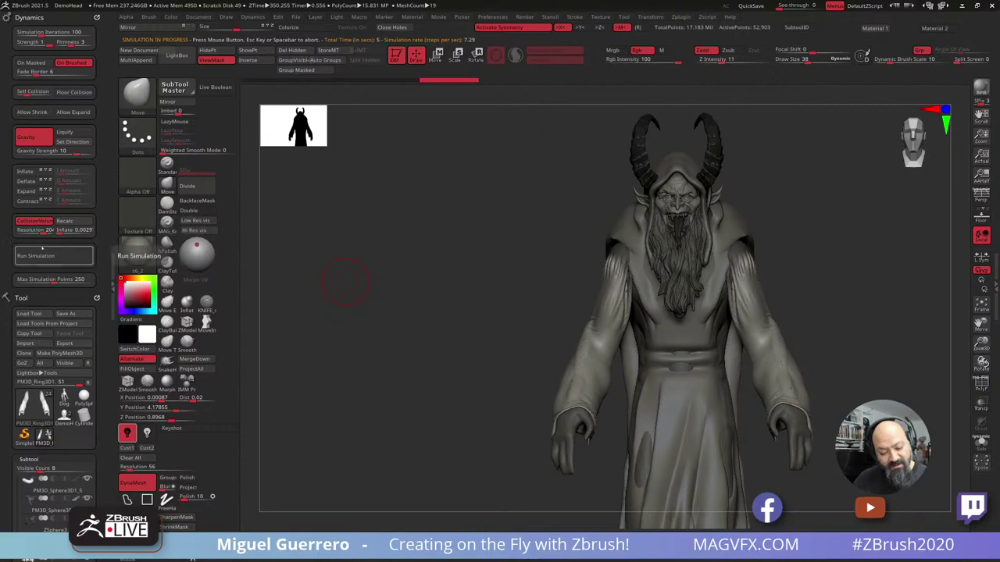
# Set the collision volume's inflate to about 0.0475 and refine the mask on the sleeves' shoulders and cuffs.
pyautogui.moveTo(60, 231); pyautogui.dragTo(63, 231)
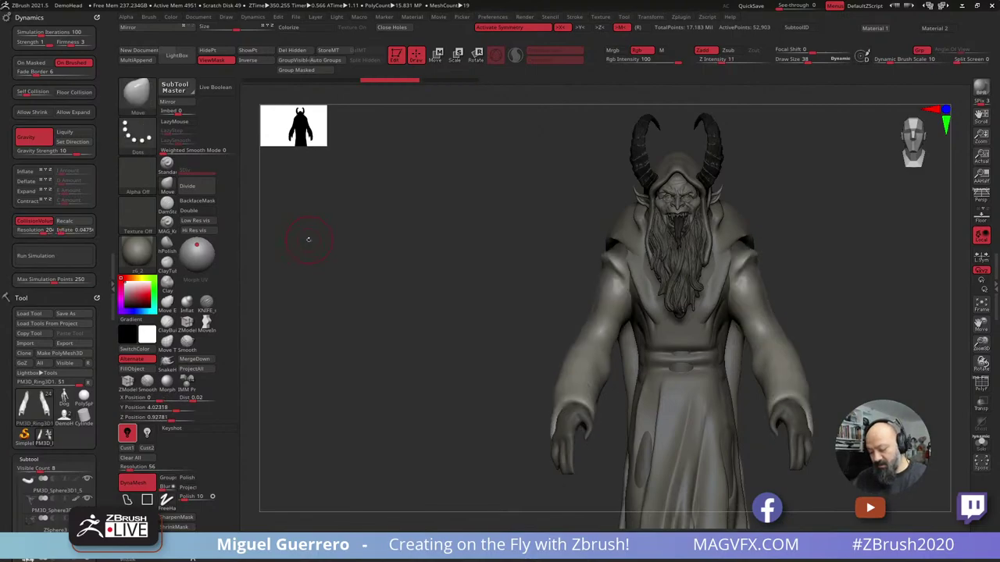
pyautogui.moveTo(502, 254); pyautogui.dragTo(534, 257)
pyautogui.keyDown('shift'); pyautogui.moveTo(627, 267); pyautogui.dragTo(623, 263); pyautogui.keyUp('shift')
pyautogui.moveTo(519, 244); pyautogui.dragTo(551, 247)
pyautogui.keyDown('ctrl'); pyautogui.keyDown('shift'); pyautogui.click(598, 239); pyautogui.keyUp('shift'); pyautogui.keyUp('ctrl')
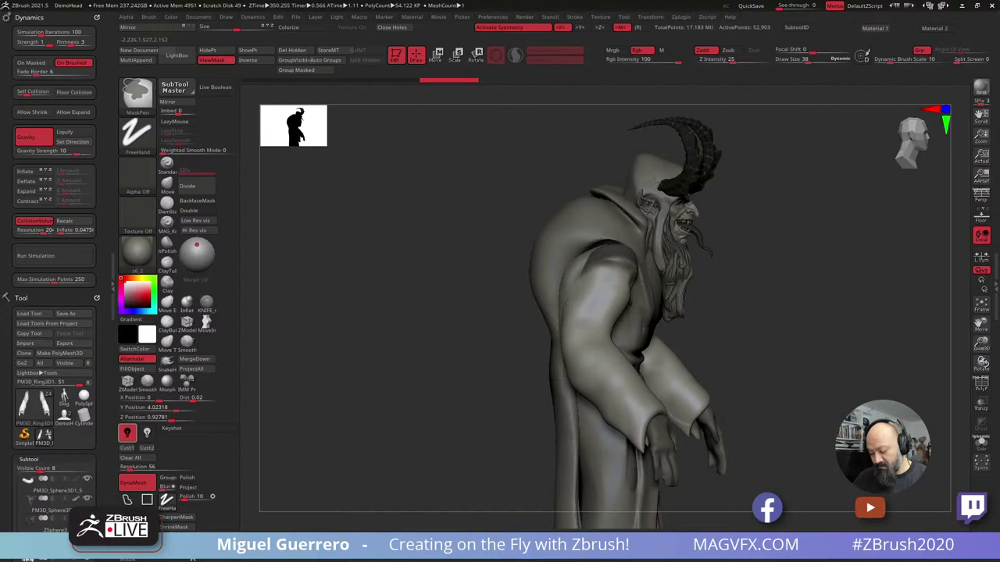
pyautogui.moveTo(426, 307); pyautogui.dragTo(454, 310)
pyautogui.moveTo(598, 442)
pyautogui.keyDown('shift'); pyautogui.mouseDown()
pyautogui.moveTo(611, 453)
pyautogui.moveTo(623, 428)
pyautogui.mouseUp(); pyautogui.keyUp('shift')
pyautogui.moveTo(536, 411); pyautogui.dragTo(586, 428)
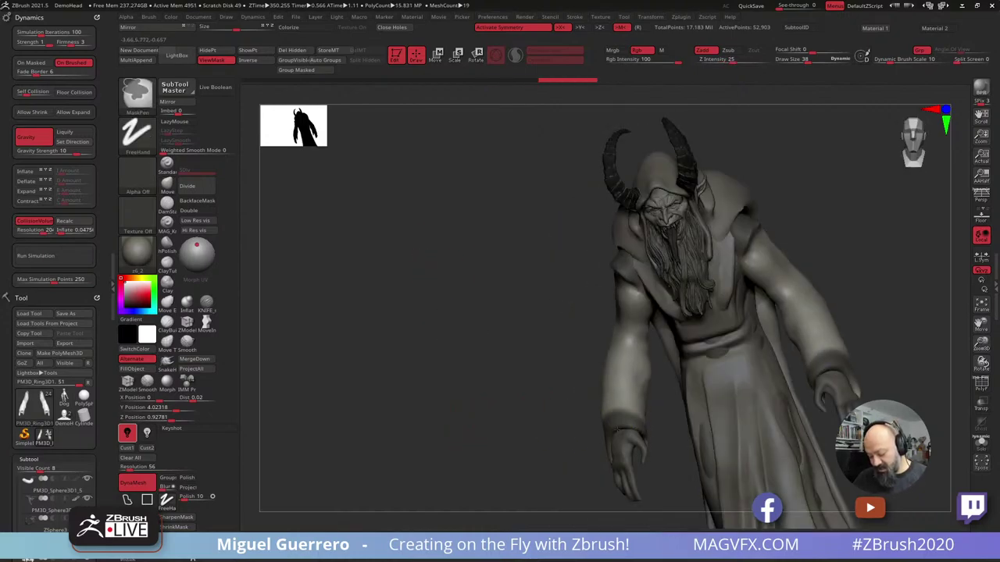
pyautogui.moveTo(491, 397); pyautogui.dragTo(456, 342)
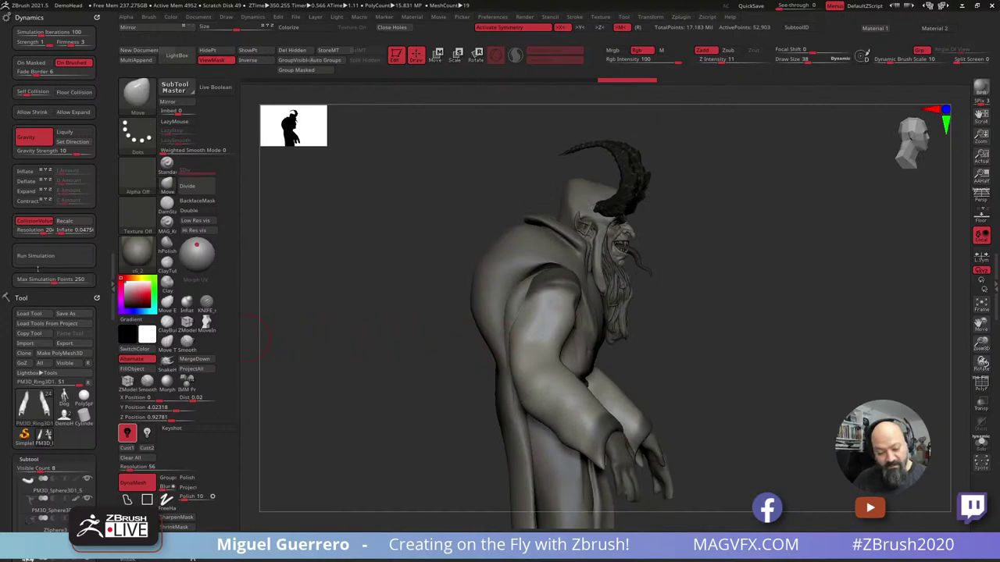
# Run the cloth simulation on the sleeves, stop it once wrinkles have formed, and clear the mask.
pyautogui.click(51, 256)
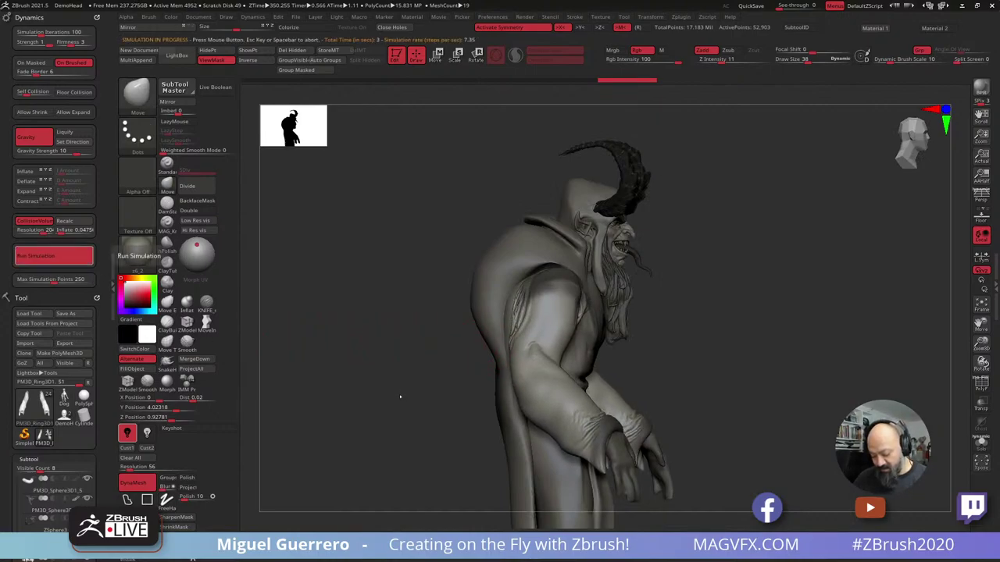
pyautogui.click(359, 393)
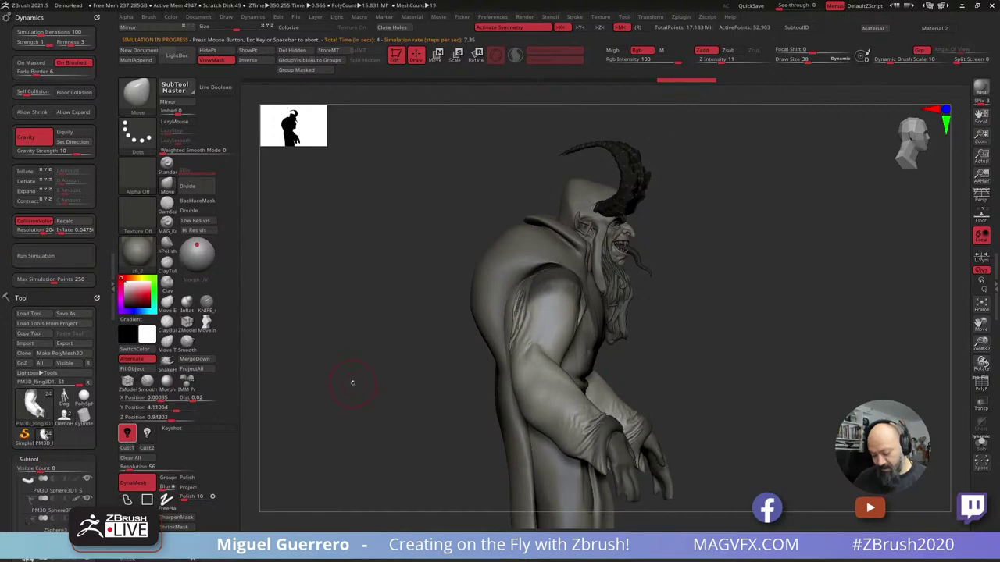
pyautogui.moveTo(353, 381); pyautogui.dragTo(346, 356)
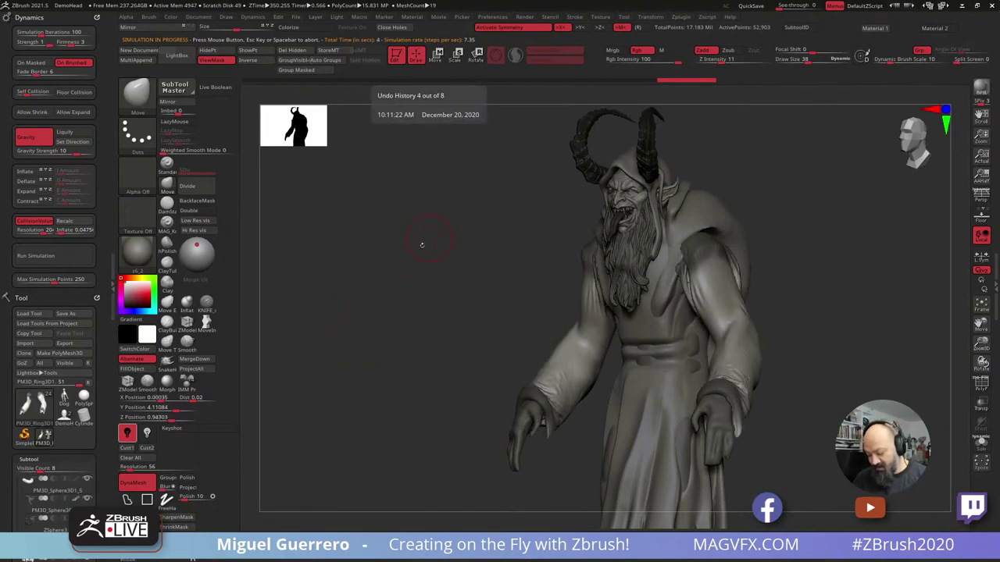
pyautogui.keyDown('shift'); pyautogui.moveTo(419, 241); pyautogui.dragTo(453, 301); pyautogui.keyUp('shift')
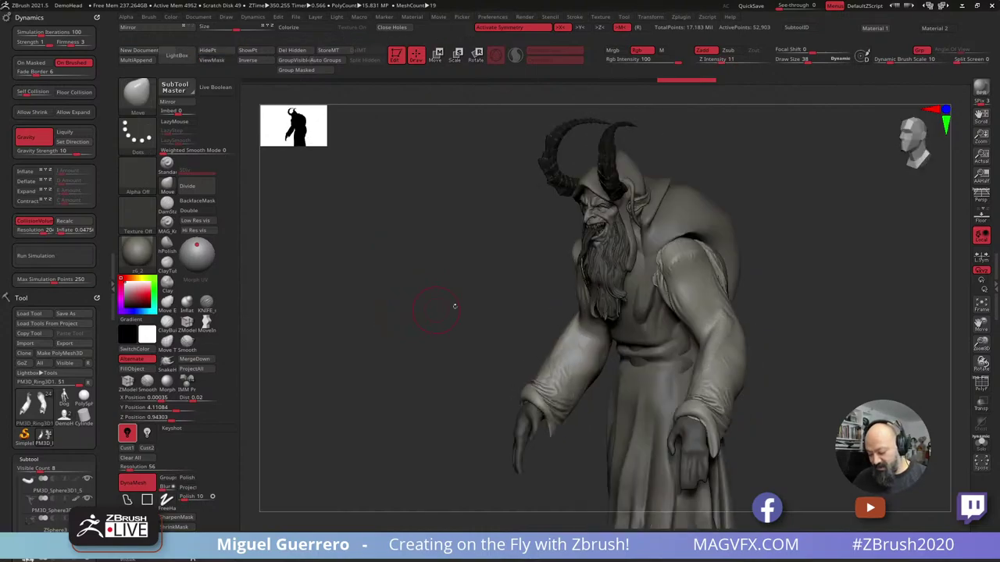
# Smooth the simulated wrinkles along the shoulders, upper arms and elbows of both sleeves.
pyautogui.keyDown('shift'); pyautogui.moveTo(659, 269); pyautogui.dragTo(660, 284); pyautogui.keyUp('shift')
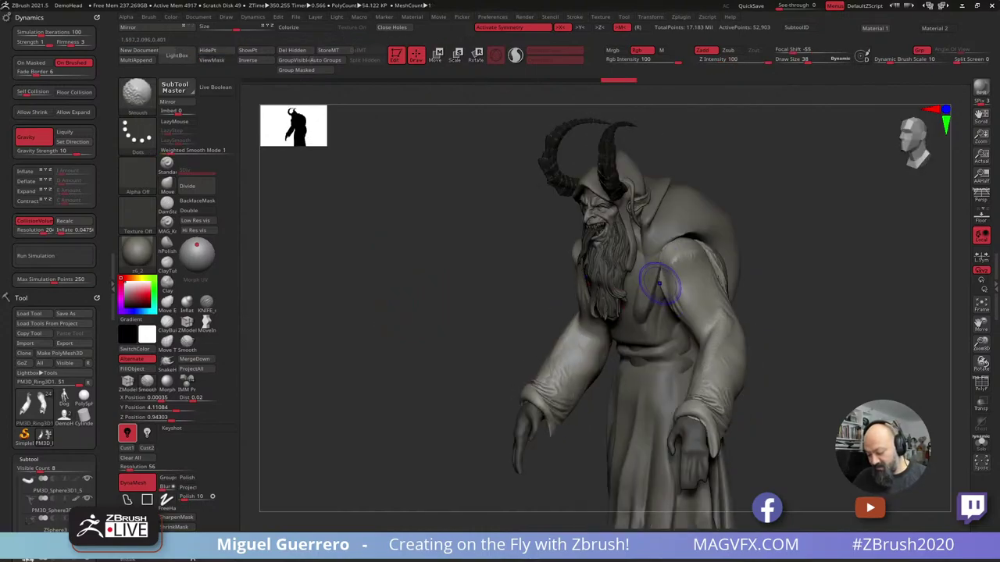
pyautogui.hotkey('ctrl', 'shift', 'z')
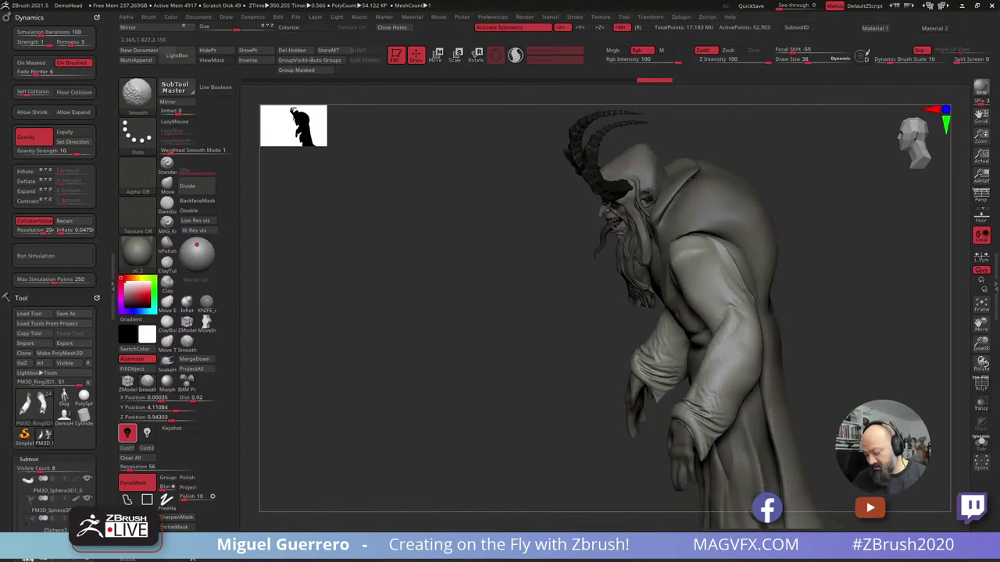
pyautogui.hotkey('ctrl', 'shift', 'z')
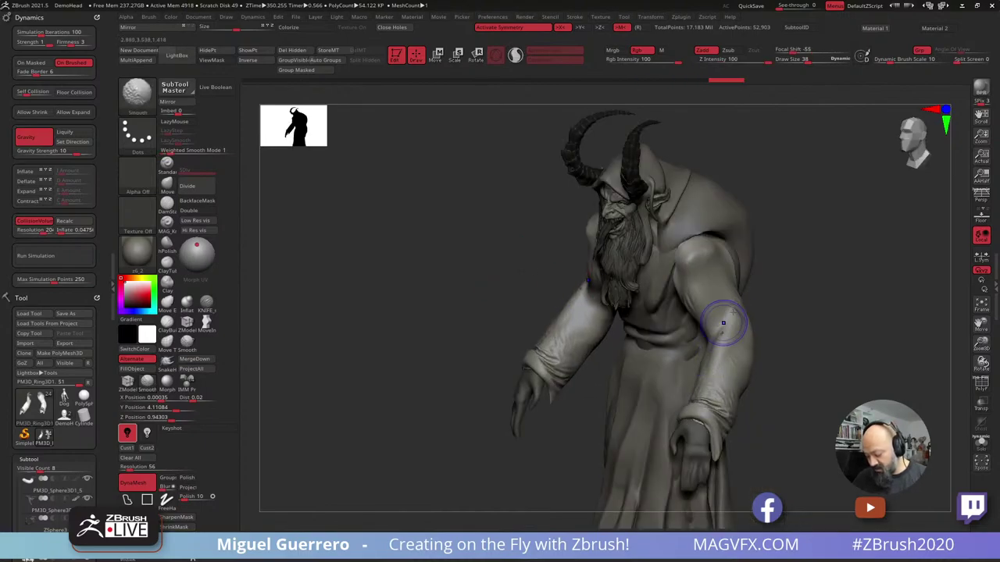
pyautogui.hotkey('ctrl', 'shift', 'z')
pyautogui.hotkey('ctrl', 'shift', 'z')
pyautogui.hotkey('ctrl', 'shift', 'z')
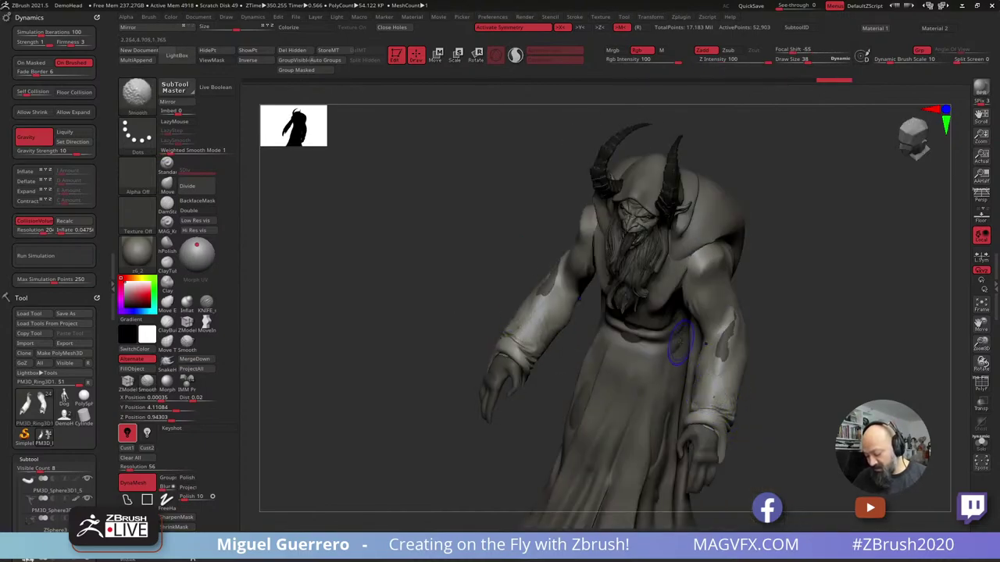
pyautogui.hotkey('ctrl', 'z')
pyautogui.hotkey('ctrl', 'z')
pyautogui.hotkey('ctrl', 'z')
pyautogui.hotkey('ctrl', 'z')
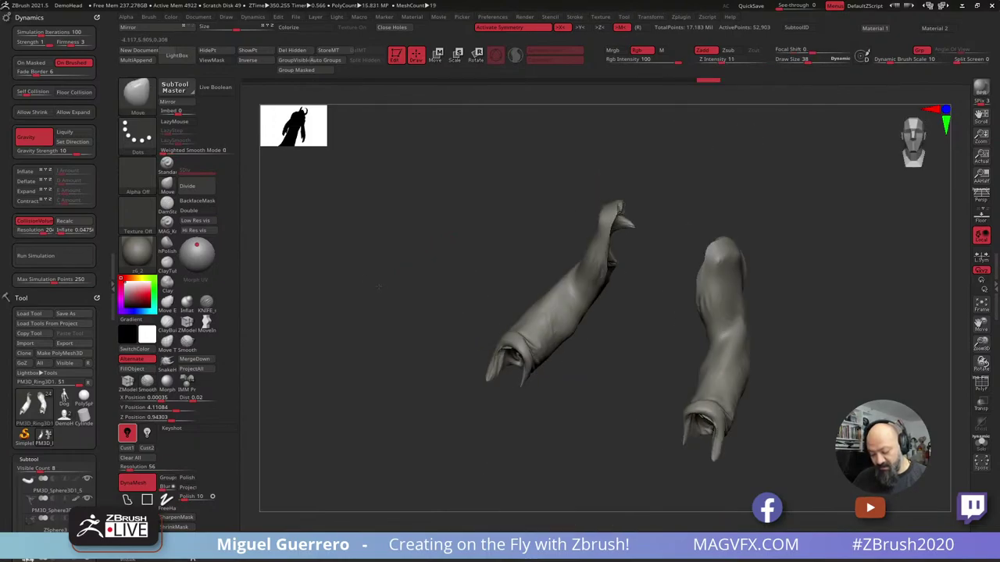
pyautogui.press('b')
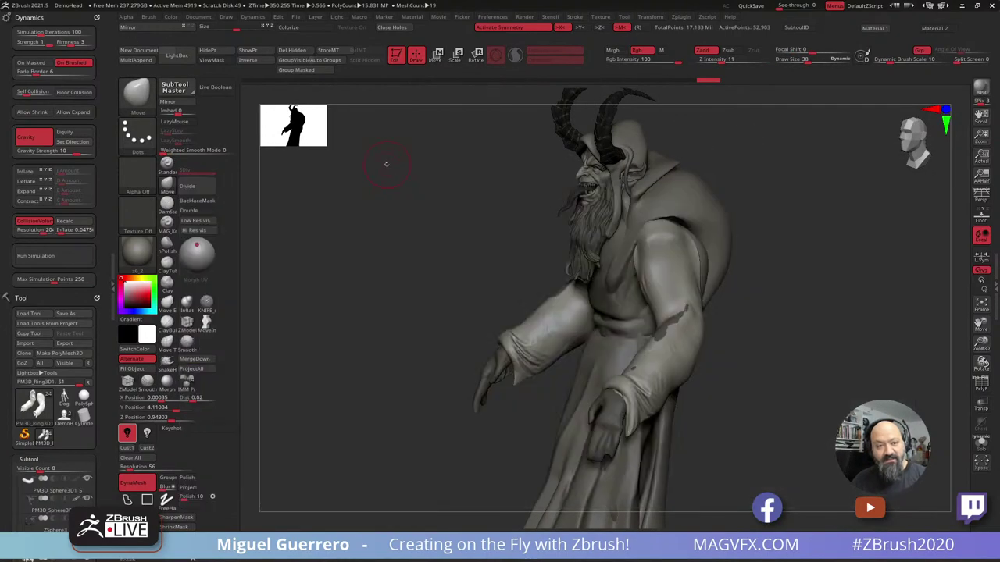
# Enlarge the brush to draw size 66 and refine the sleeves with Move and Smooth strokes.
pyautogui.moveTo(453, 290); pyautogui.dragTo(456, 263)
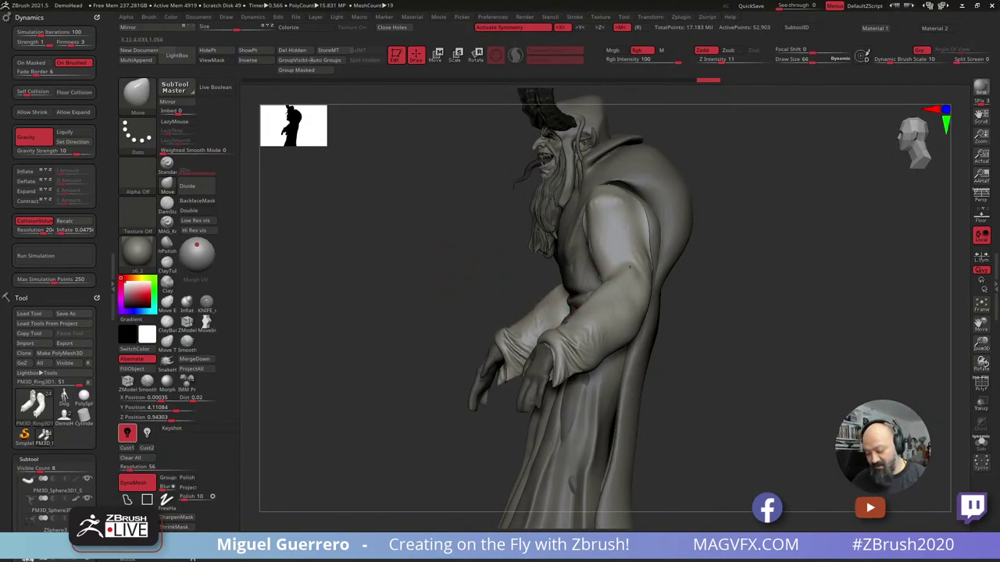
pyautogui.moveTo(420, 243)
pyautogui.mouseDown()
pyautogui.moveTo(372, 241)
pyautogui.moveTo(411, 292)
pyautogui.mouseUp()
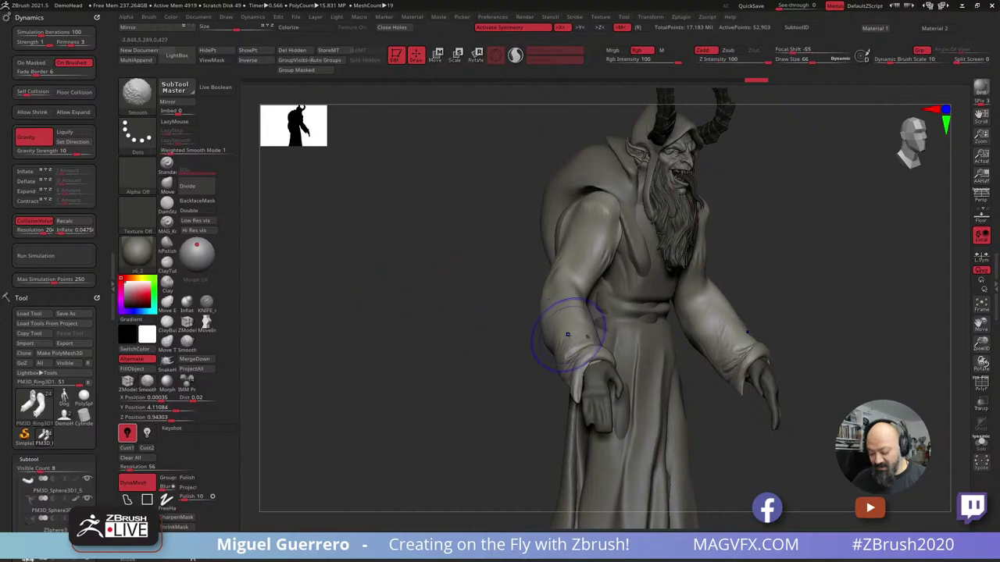
pyautogui.moveTo(473, 317); pyautogui.dragTo(532, 314)
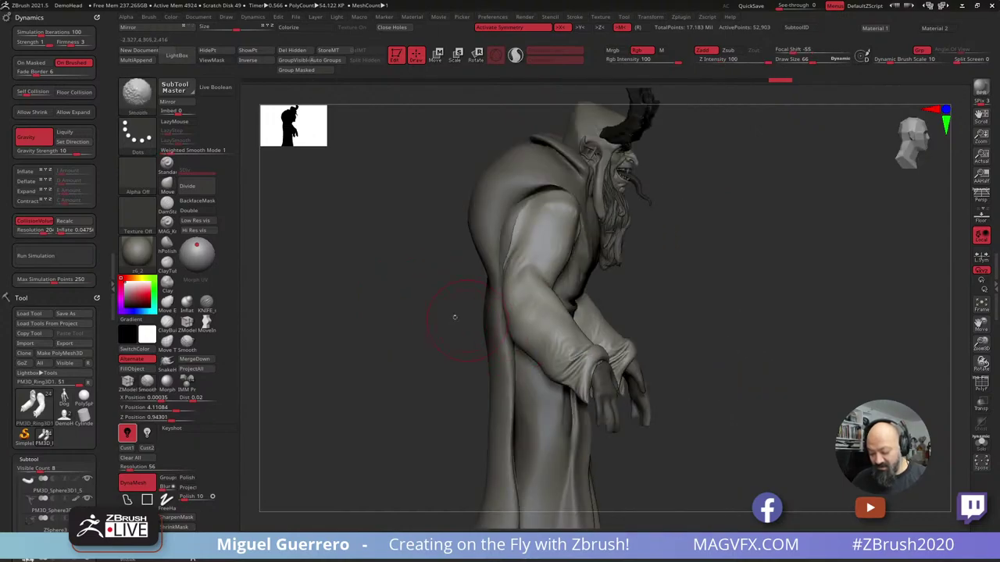
pyautogui.moveTo(455, 317); pyautogui.dragTo(490, 312)
pyautogui.moveTo(364, 297); pyautogui.dragTo(312, 305)
pyautogui.keyDown('shift'); pyautogui.moveTo(357, 308); pyautogui.dragTo(381, 333); pyautogui.keyUp('shift')
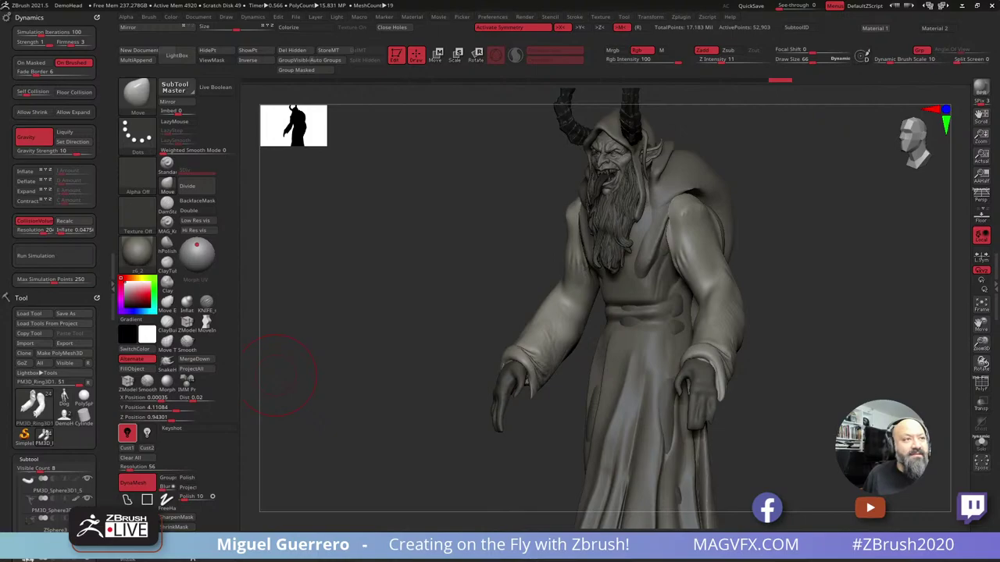
# View the horned character's render in Arnold RenderView and return to the ZBrush sculpt.
pyautogui.moveTo(0, 344); pyautogui.dragTo(217, 82)
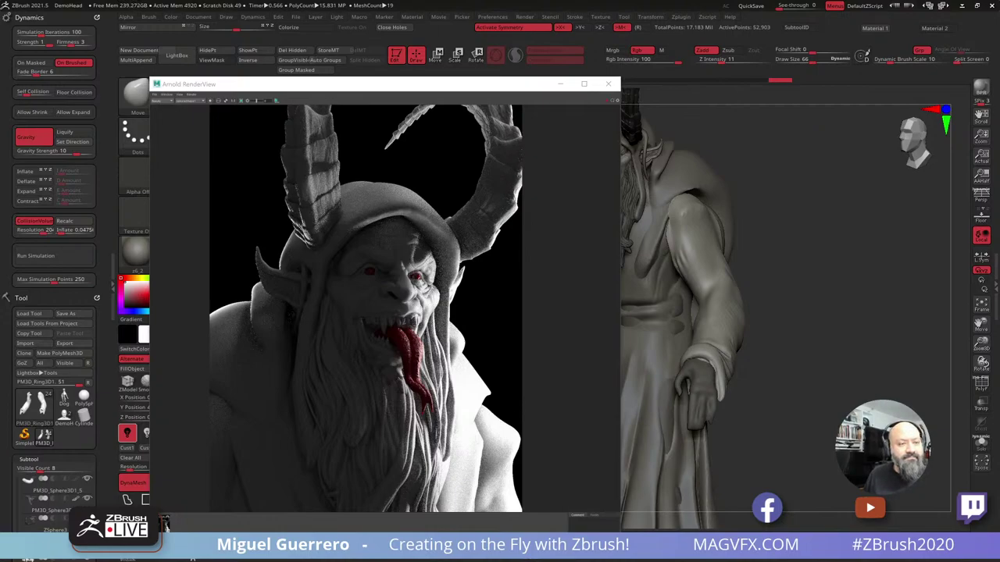
pyautogui.click(815, 272)
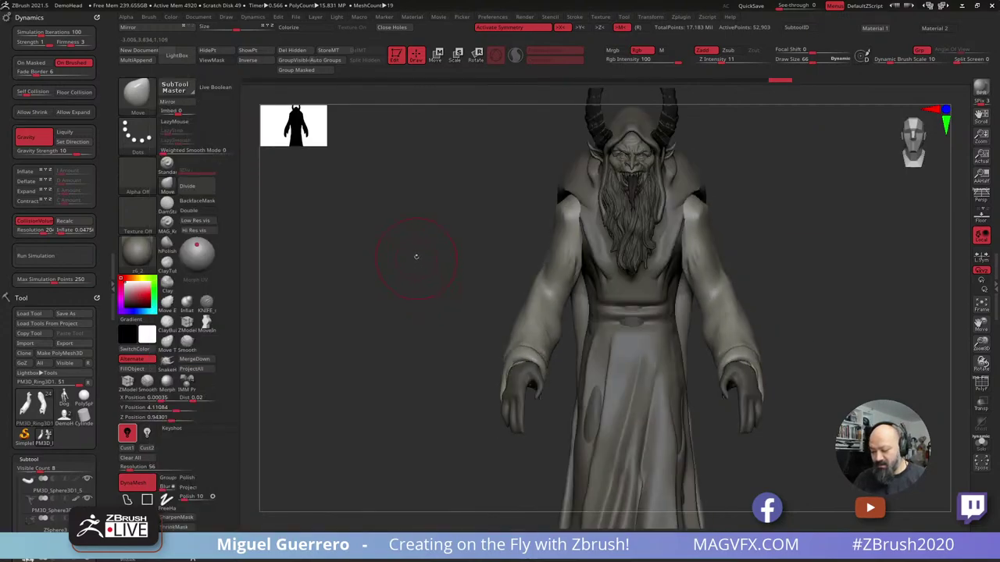
pyautogui.moveTo(416, 256); pyautogui.dragTo(560, 310)
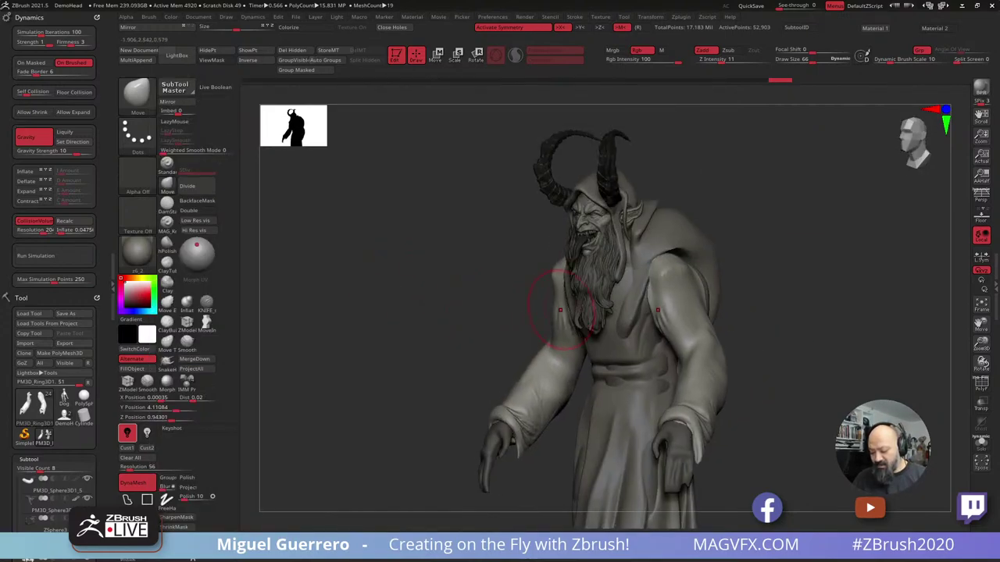
# Turn on Colorize for the head and eye subtools so their painted colours show.
pyautogui.keyDown('alt'); pyautogui.click(621, 331); pyautogui.keyUp('alt')
pyautogui.moveTo(383, 273); pyautogui.dragTo(434, 275)
pyautogui.keyDown('ctrl'); pyautogui.moveTo(435, 275); pyautogui.dragTo(399, 276, button='right'); pyautogui.keyUp('ctrl')
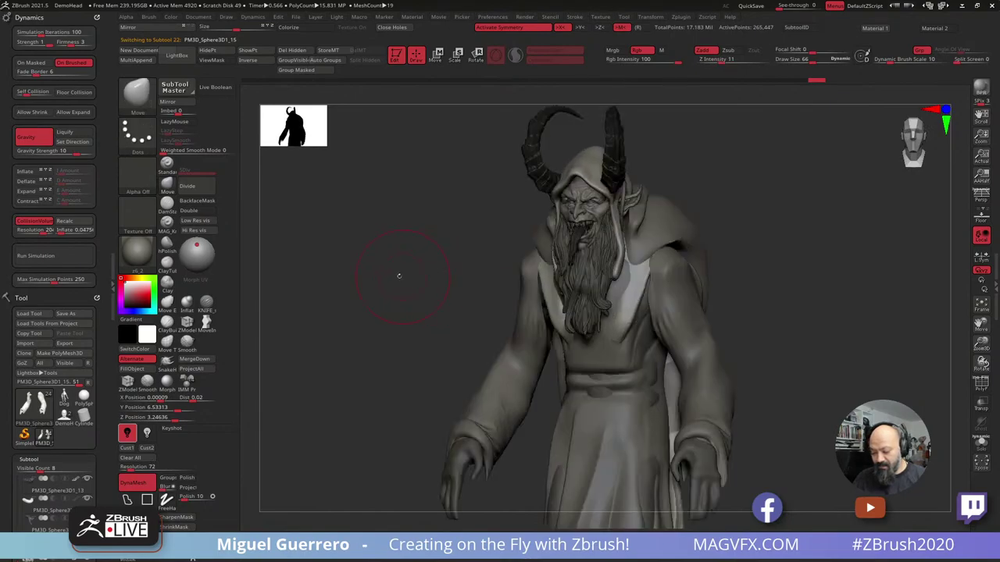
pyautogui.moveTo(399, 275)
pyautogui.mouseDown()
pyautogui.moveTo(409, 287)
pyautogui.moveTo(395, 286)
pyautogui.mouseUp()
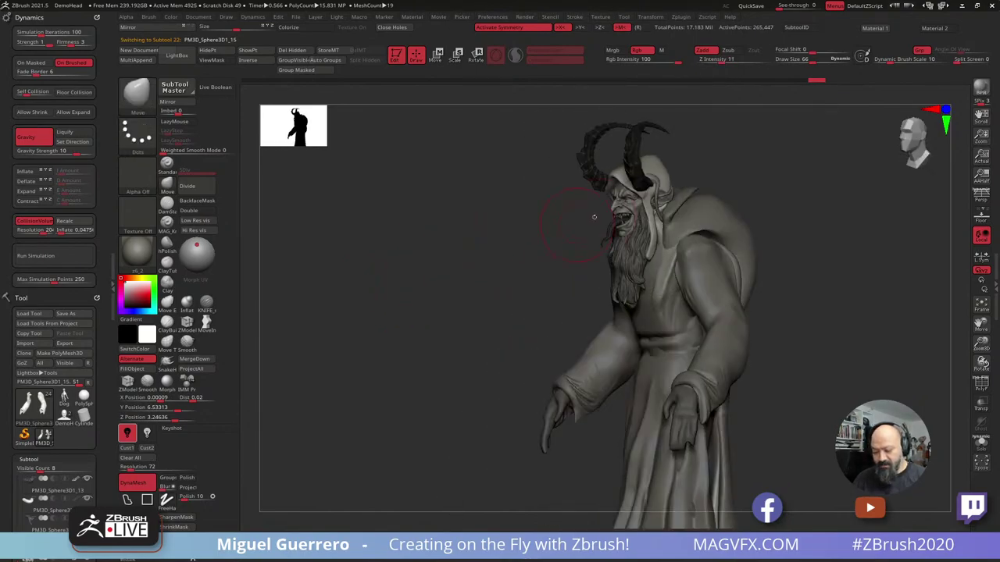
pyautogui.keyDown('alt'); pyautogui.click(647, 205); pyautogui.keyUp('alt')
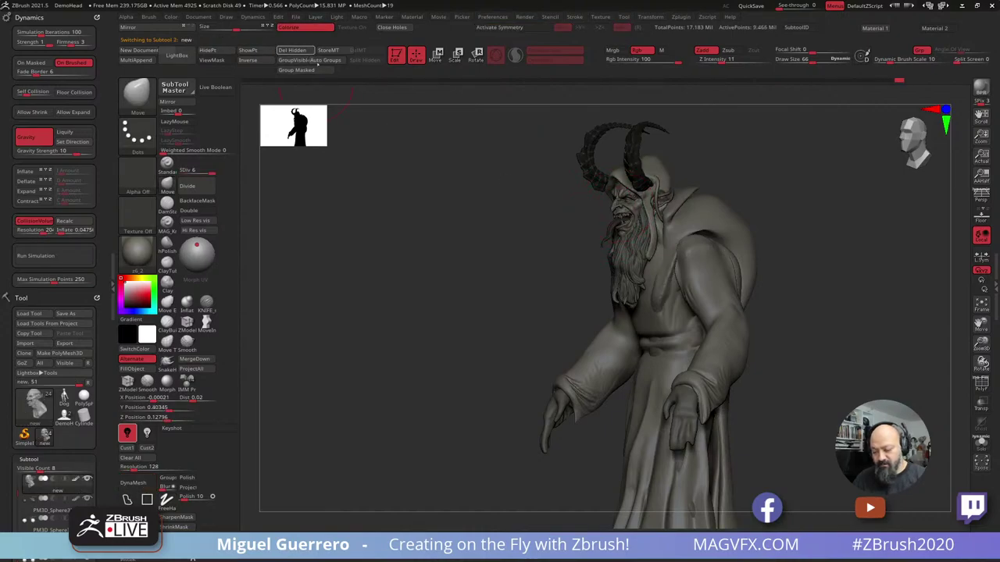
pyautogui.moveTo(393, 218); pyautogui.dragTo(424, 226)
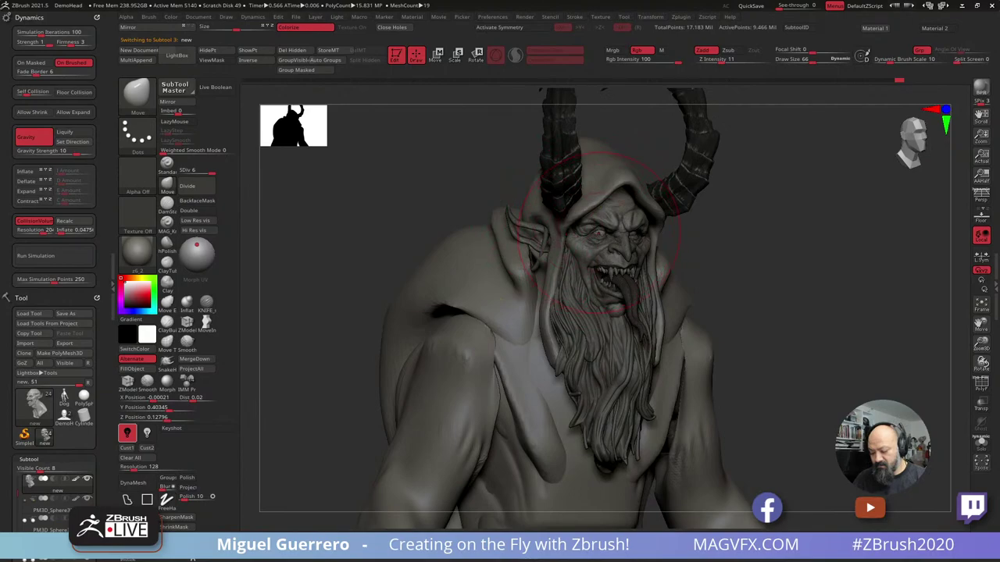
pyautogui.keyDown('alt'); pyautogui.click(597, 233); pyautogui.keyUp('alt')
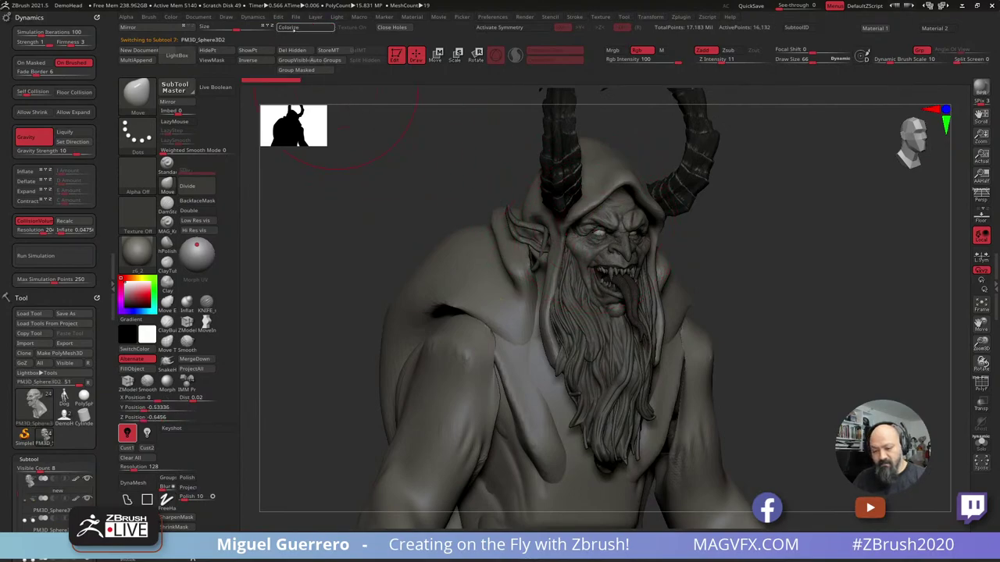
pyautogui.click(294, 29)
pyautogui.keyDown('shift'); pyautogui.moveTo(351, 191); pyautogui.dragTo(354, 205); pyautogui.keyUp('shift')
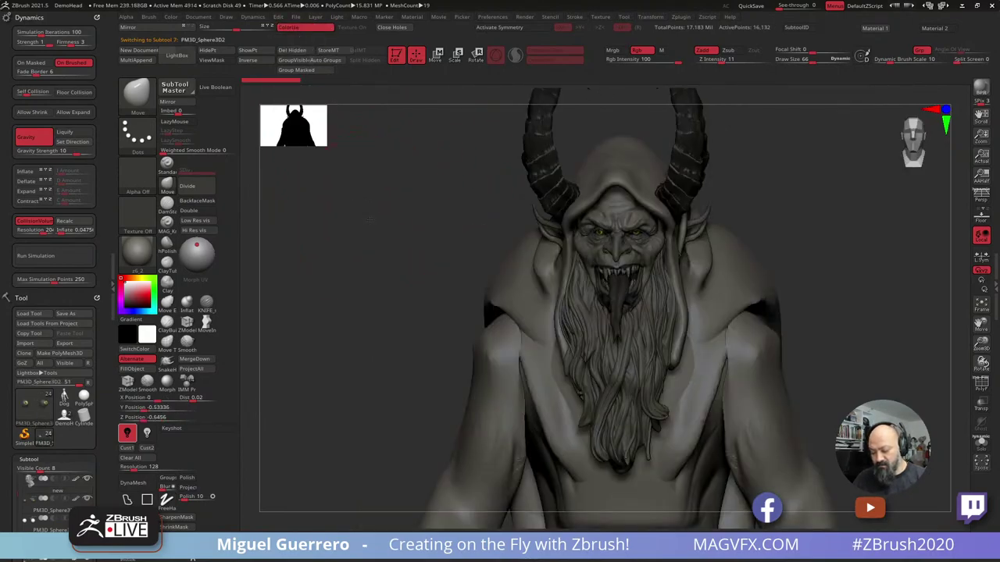
pyautogui.moveTo(400, 232); pyautogui.dragTo(395, 254)
pyautogui.keyDown('ctrl'); pyautogui.moveTo(415, 263); pyautogui.dragTo(445, 277, button='right'); pyautogui.keyUp('ctrl')
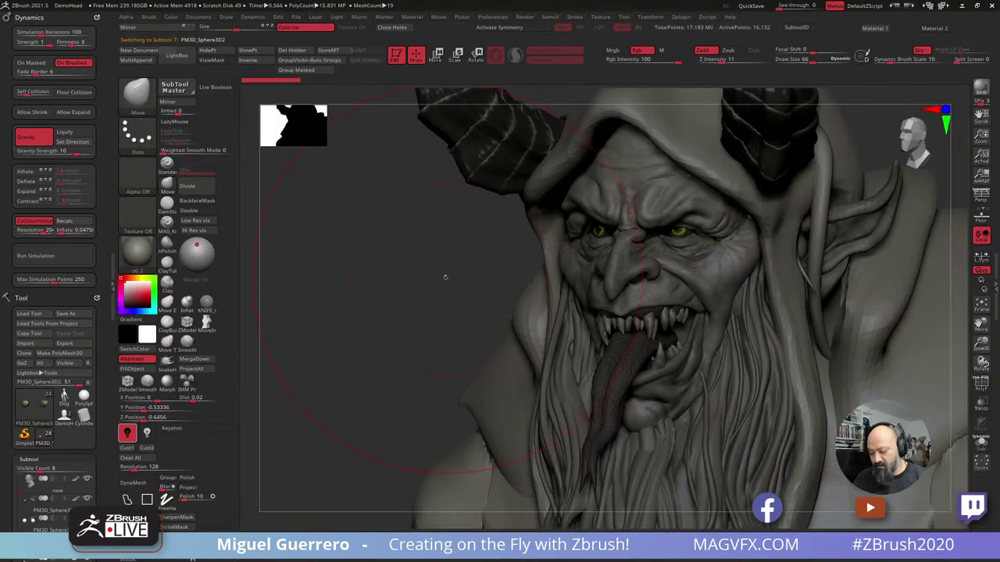
# Toggle Colorize off and back on for the head subtool to compare its appearance.
pyautogui.keyDown('alt'); pyautogui.click(587, 281); pyautogui.keyUp('alt')
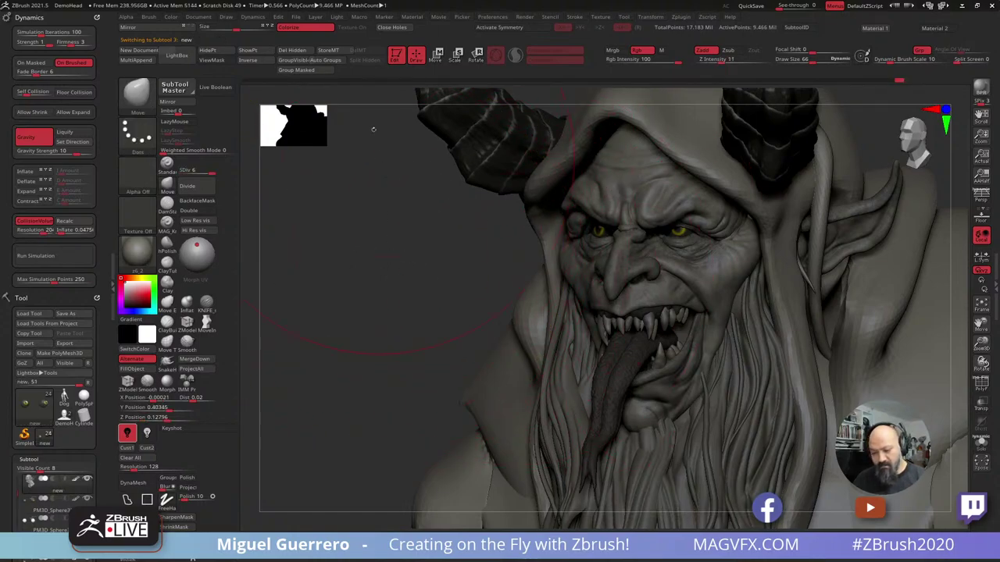
pyautogui.click(308, 28)
pyautogui.click(308, 28)
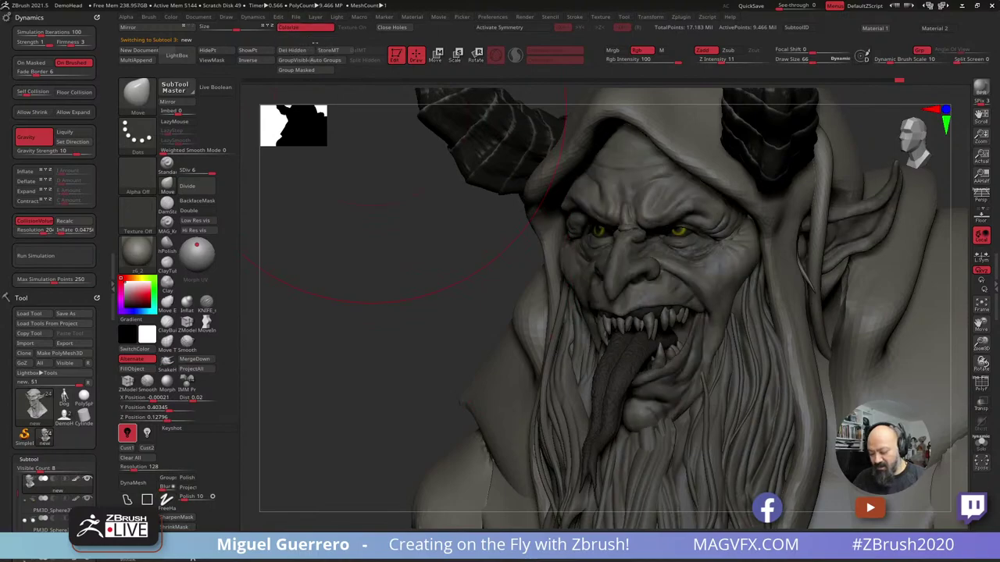
# Examine the hooded head, face, beard and shoulders from the front and at an angle.
pyautogui.keyDown('shift'); pyautogui.moveTo(389, 314); pyautogui.dragTo(379, 252); pyautogui.keyUp('shift')
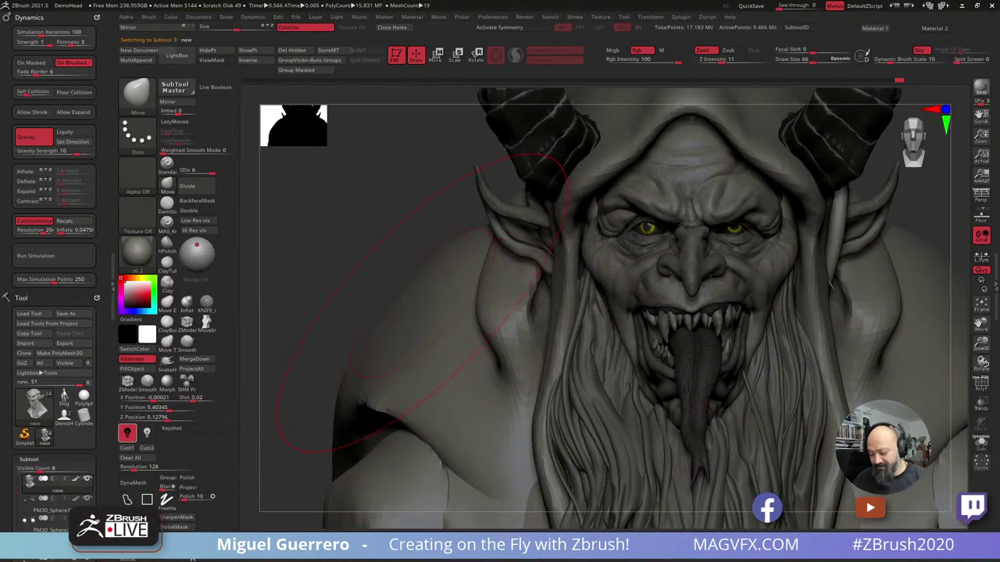
pyautogui.moveTo(343, 270)
pyautogui.mouseDown(button='right')
pyautogui.moveTo(365, 264)
pyautogui.moveTo(437, 283)
pyautogui.moveTo(361, 267)
pyautogui.mouseUp(button='right')
pyautogui.moveTo(358, 267); pyautogui.dragTo(426, 254)
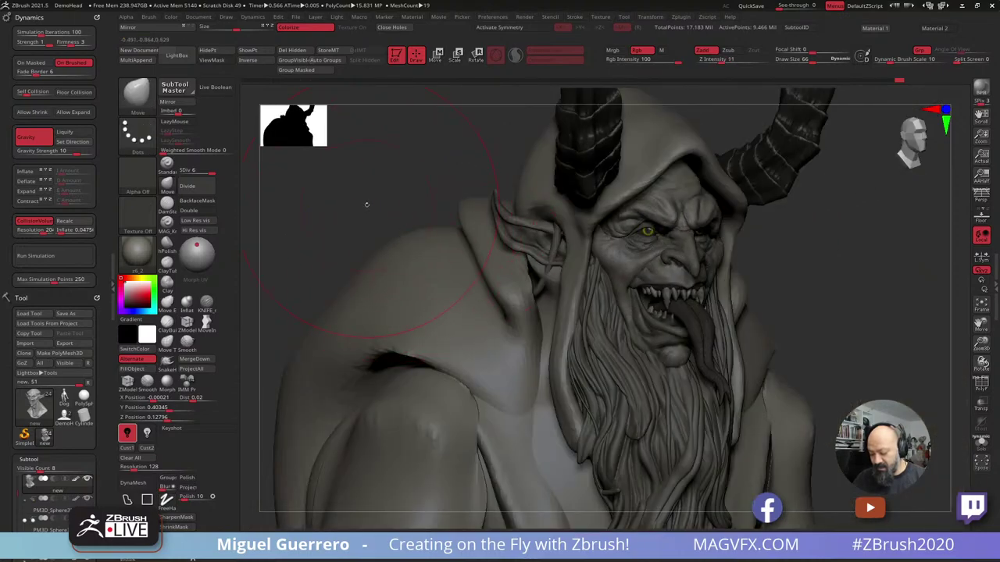
pyautogui.moveTo(367, 205); pyautogui.dragTo(428, 209)
pyautogui.moveTo(785, 382); pyautogui.dragTo(728, 373)
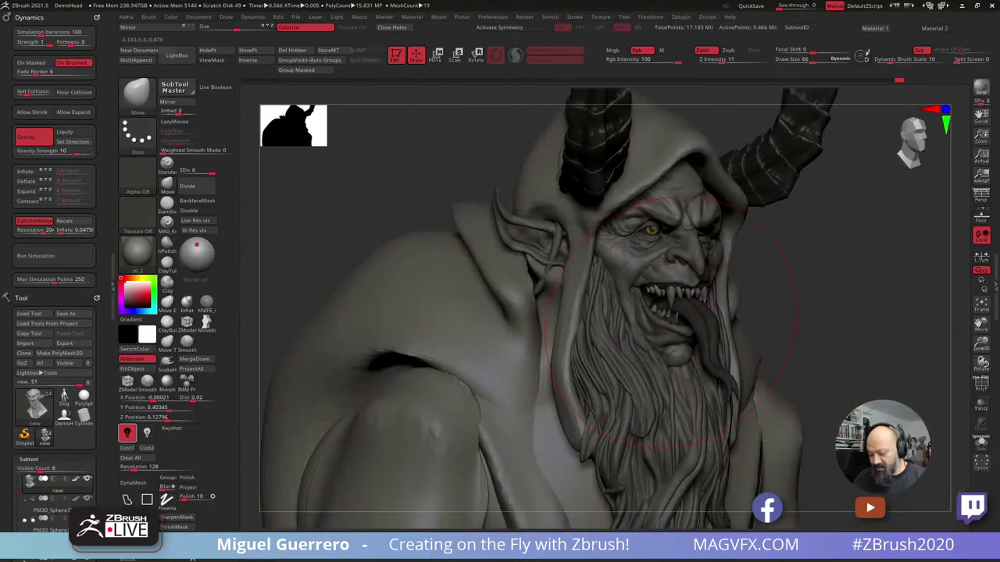
pyautogui.moveTo(379, 215); pyautogui.dragTo(373, 218)
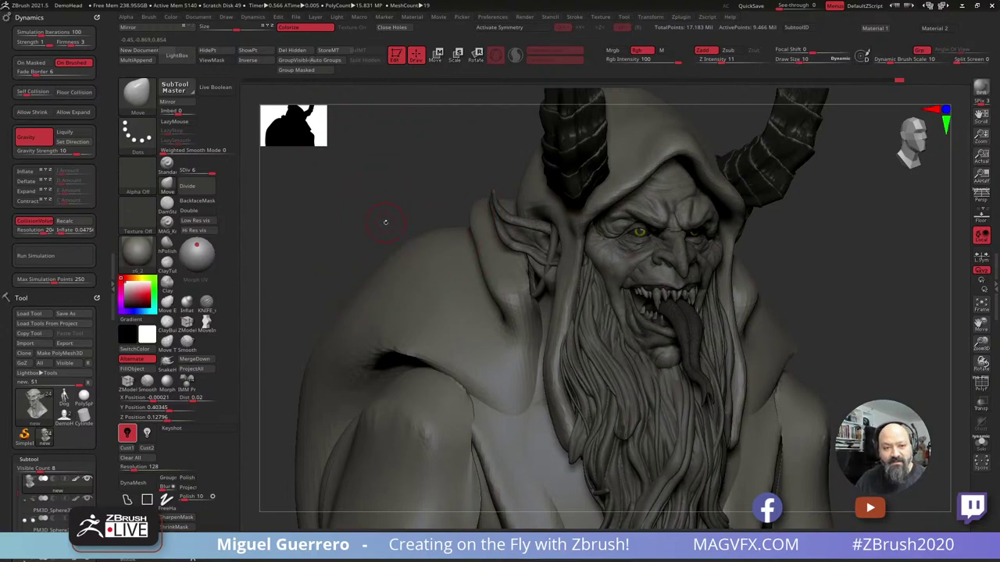
pyautogui.moveTo(393, 223)
pyautogui.keyDown('alt'); pyautogui.mouseDown(button='right')
pyautogui.moveTo(405, 227)
pyautogui.moveTo(395, 227)
pyautogui.mouseUp(button='right'); pyautogui.keyUp('alt')
pyautogui.hotkey('ctrl', 'shift', 'z')
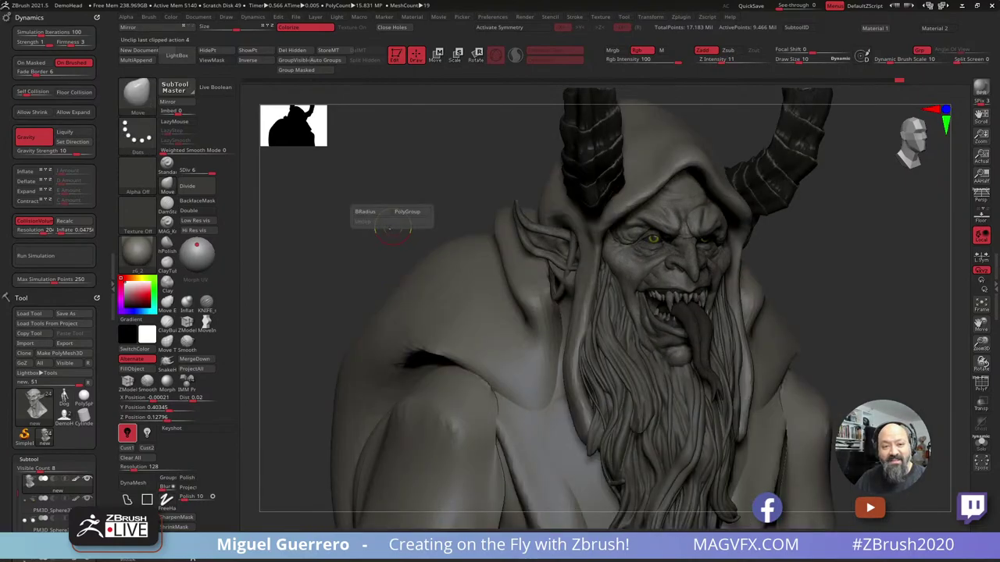
pyautogui.hotkey('ctrl', 'z')
pyautogui.hotkey('ctrl', 'shift', 'z')
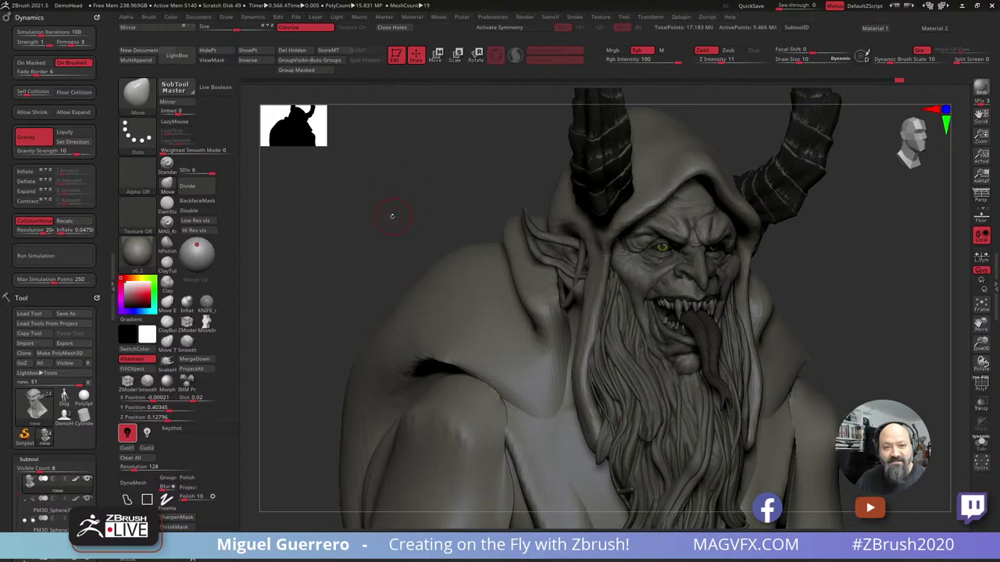
pyautogui.keyDown('ctrl'); pyautogui.moveTo(393, 222); pyautogui.dragTo(391, 234, button='right'); pyautogui.keyUp('ctrl')
pyautogui.moveTo(391, 234); pyautogui.dragTo(390, 228, button='right')
pyautogui.hotkey('ctrl', 'z')
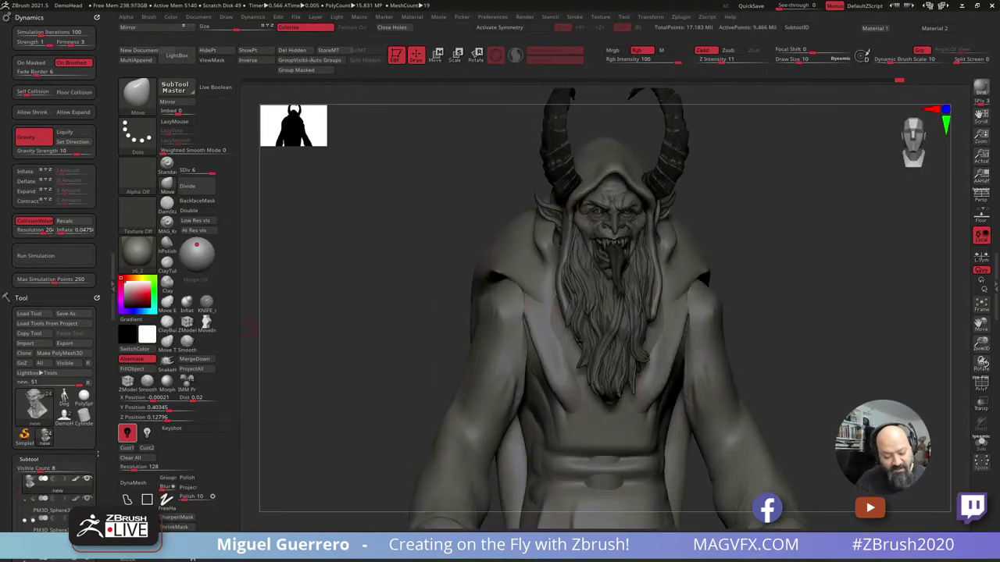
# Append a Cylinder3D as a new subtool and make it the active one.
pyautogui.moveTo(96, 497); pyautogui.dragTo(95, 397)
pyautogui.scroll(-10, 53, 356)
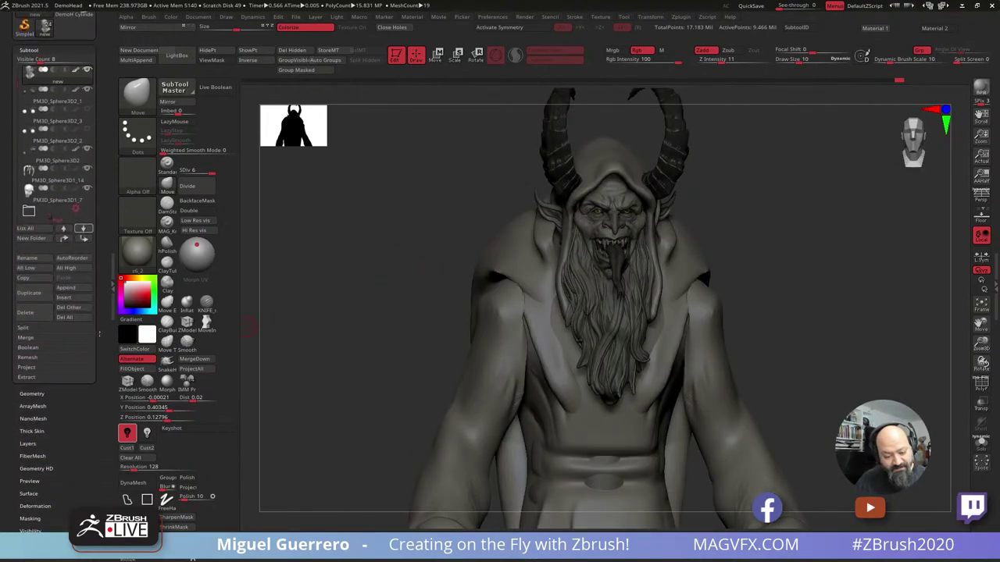
pyautogui.click(66, 341)
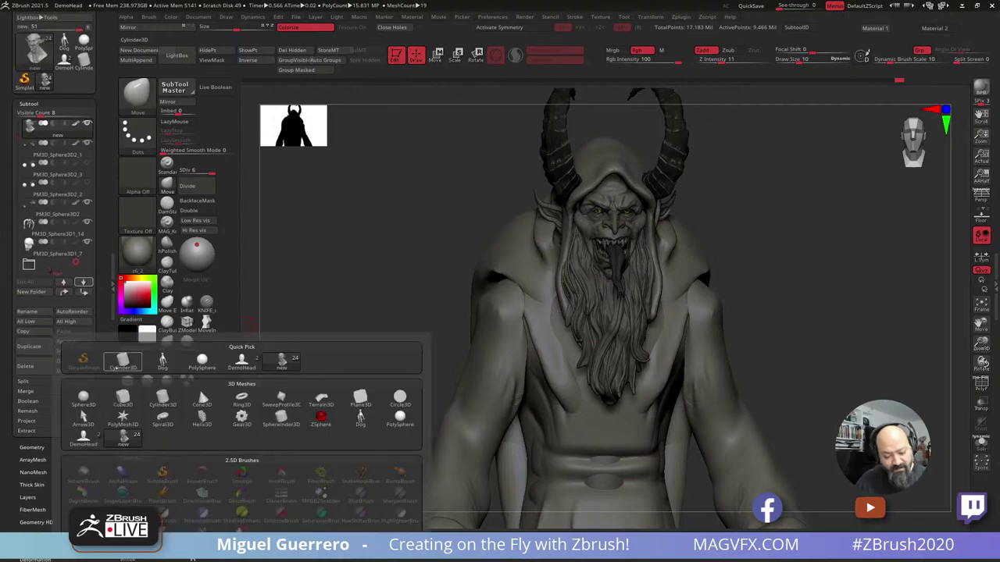
pyautogui.click(110, 360)
pyautogui.keyDown('alt'); pyautogui.click(591, 266); pyautogui.keyUp('alt')
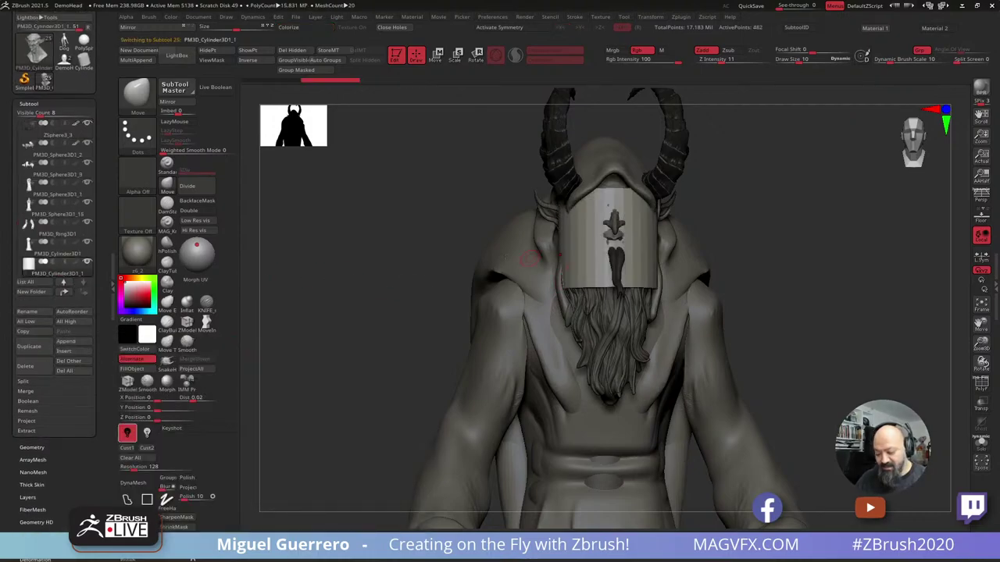
# Move the cylinder behind the character's upper back with the gizmo, enlarge it and tilt it diagonally.
pyautogui.keyDown('ctrl'); pyautogui.moveTo(393, 241); pyautogui.dragTo(392, 220, button='right'); pyautogui.keyUp('ctrl')
pyautogui.click(436, 56)
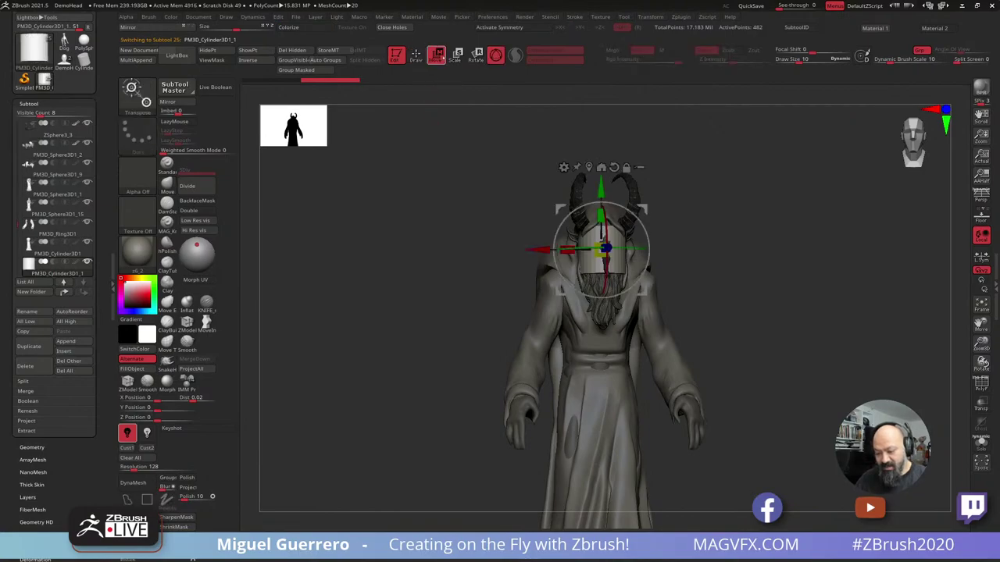
pyautogui.moveTo(473, 244); pyautogui.dragTo(394, 248, button='right')
pyautogui.keyDown('ctrl'); pyautogui.keyDown('shift'); pyautogui.click(395, 248); pyautogui.keyUp('shift'); pyautogui.keyUp('ctrl')
pyautogui.moveTo(554, 250); pyautogui.dragTo(680, 204)
pyautogui.moveTo(691, 250); pyautogui.dragTo(686, 209)
pyautogui.moveTo(481, 252); pyautogui.dragTo(569, 228)
pyautogui.moveTo(706, 208); pyautogui.dragTo(685, 232)
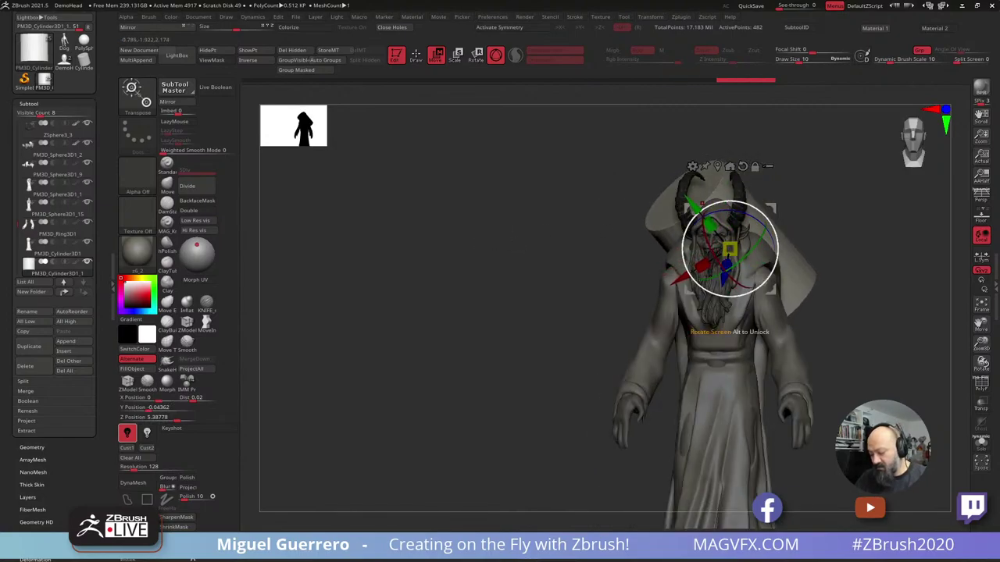
pyautogui.moveTo(571, 229); pyautogui.dragTo(572, 228)
# Scale the cylinder down to basket size and place it behind the character's right shoulder.
pyautogui.moveTo(729, 249); pyautogui.dragTo(729, 263)
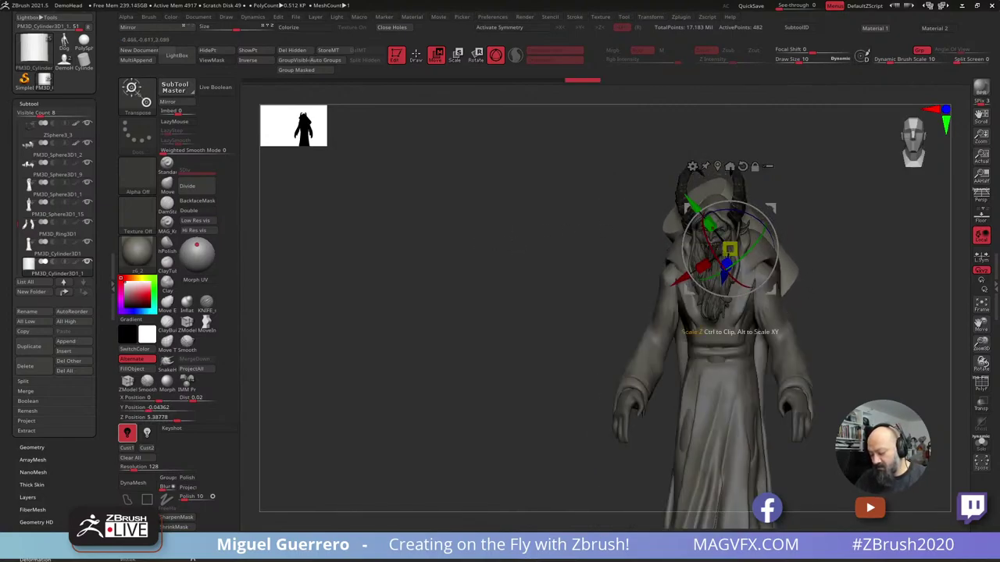
pyautogui.moveTo(614, 221); pyautogui.dragTo(625, 219)
pyautogui.moveTo(771, 289); pyautogui.dragTo(759, 305)
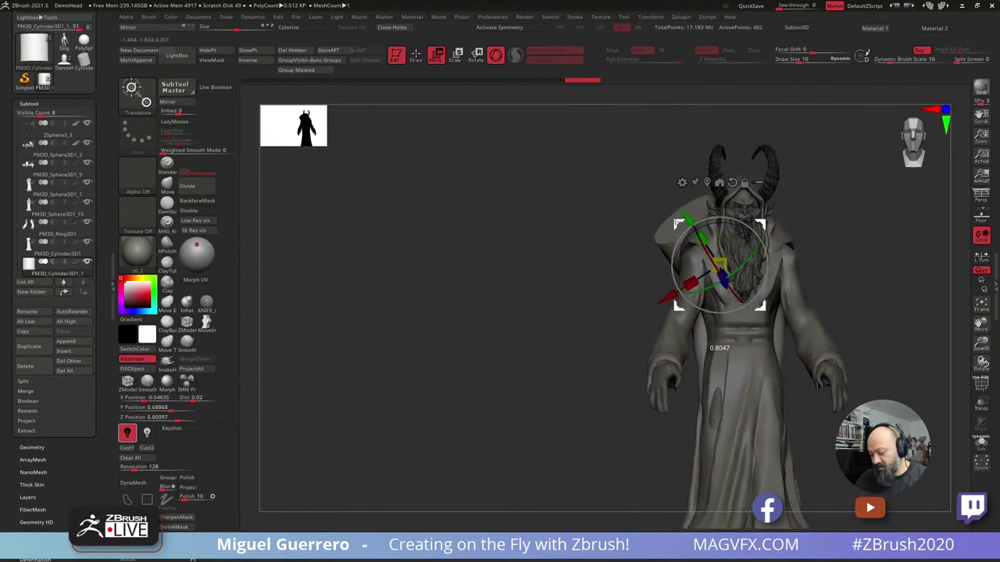
pyautogui.moveTo(578, 238); pyautogui.dragTo(436, 133)
pyautogui.press('q')
# Append a Ring3D as a new subtool and make it the active one.
pyautogui.moveTo(480, 290)
pyautogui.mouseDown()
pyautogui.moveTo(424, 324)
pyautogui.moveTo(245, 297)
pyautogui.mouseUp()
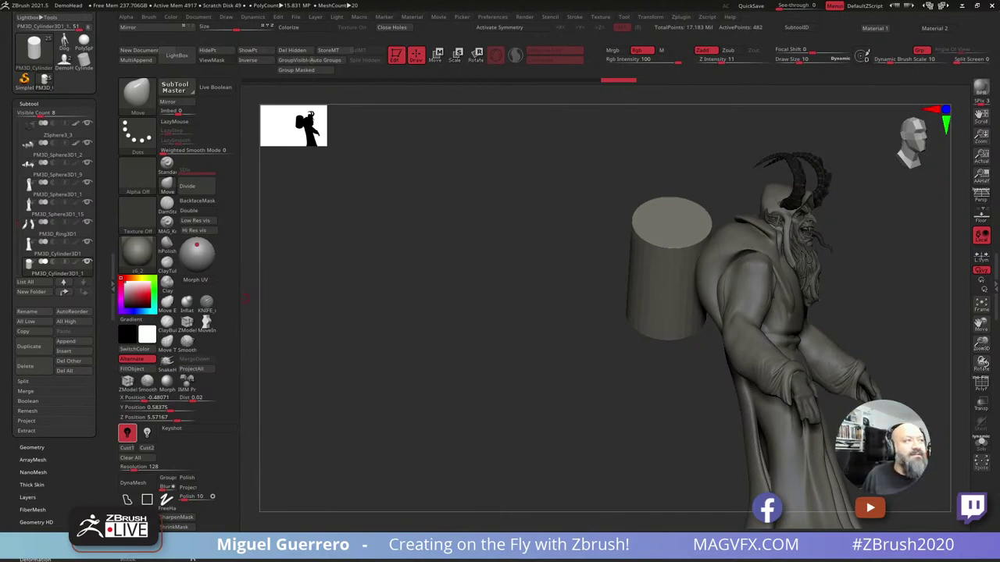
pyautogui.moveTo(428, 295)
pyautogui.mouseDown()
pyautogui.moveTo(473, 297)
pyautogui.moveTo(467, 315)
pyautogui.moveTo(407, 322)
pyautogui.mouseUp()
pyautogui.click(66, 342)
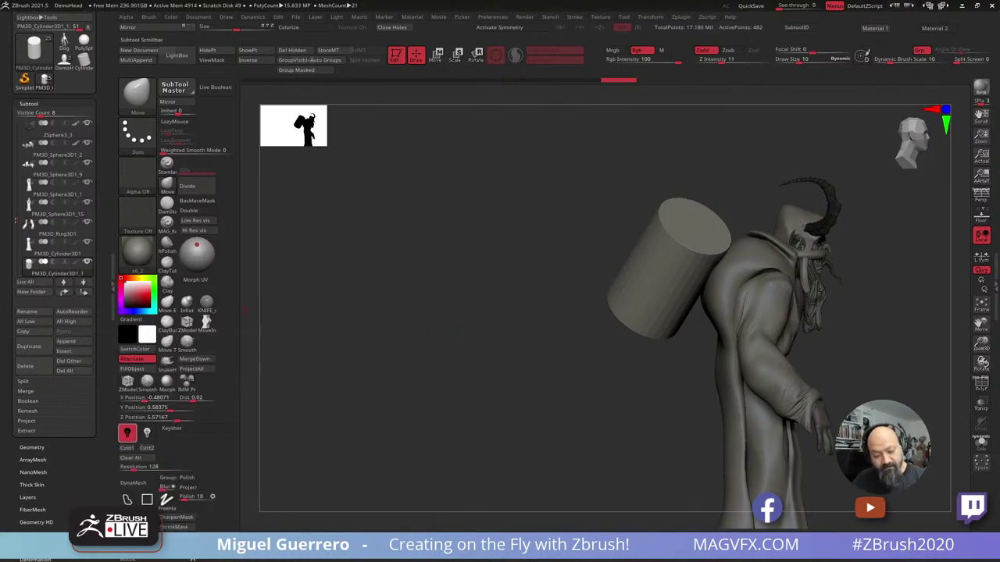
pyautogui.moveTo(16, 225); pyautogui.dragTo(12, 251)
pyautogui.click(57, 207)
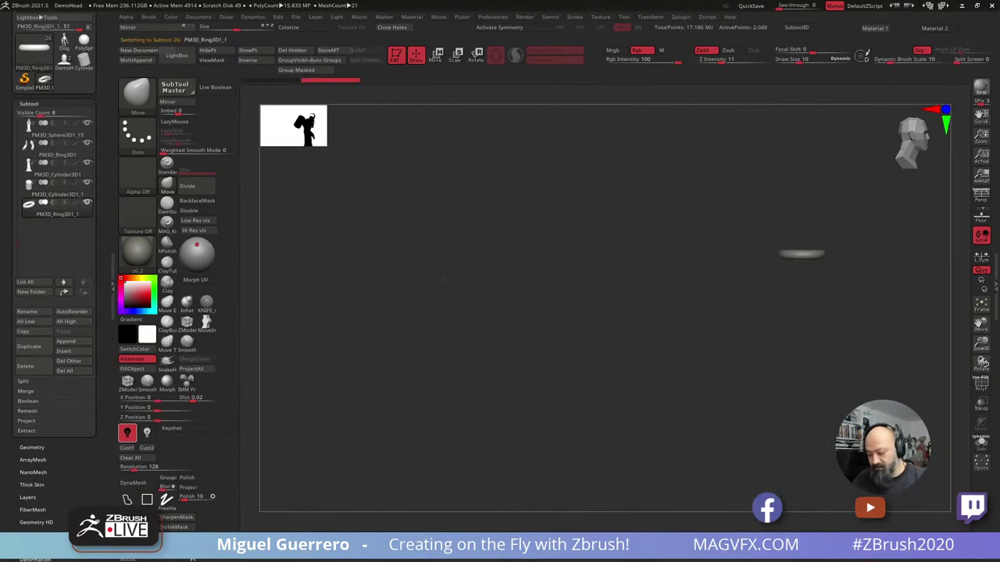
# Move the ring to chest height, enlarge it around the torso and rotate it about 45 degrees.
pyautogui.click(435, 56)
pyautogui.moveTo(760, 213); pyautogui.dragTo(714, 246)
pyautogui.moveTo(756, 287); pyautogui.dragTo(798, 285)
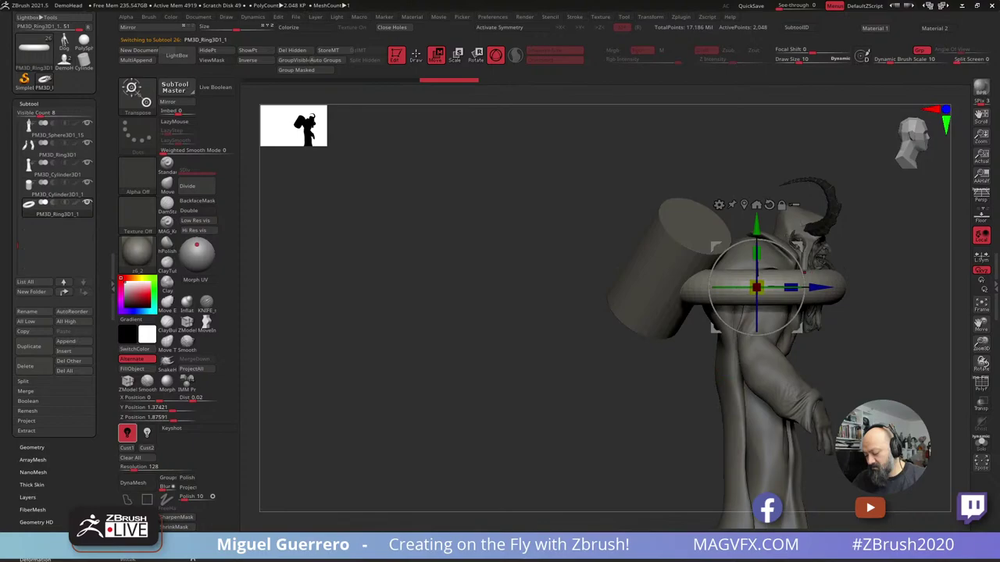
pyautogui.moveTo(574, 232); pyautogui.dragTo(543, 232)
pyautogui.moveTo(722, 257); pyautogui.dragTo(709, 289)
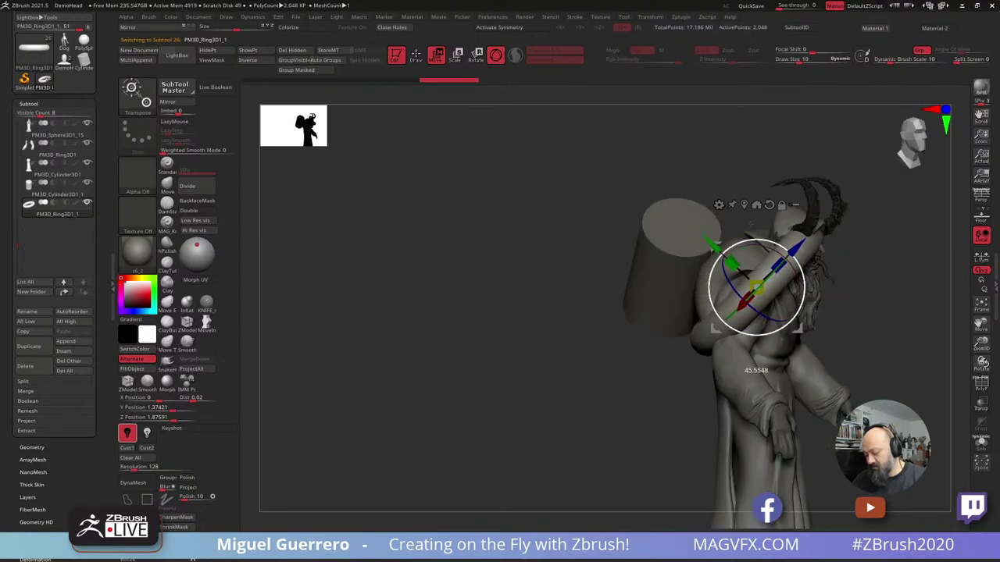
# Reposition and rotate the ring so it loops diagonally over the shoulder and across the chest.
pyautogui.moveTo(549, 235); pyautogui.dragTo(509, 235)
pyautogui.moveTo(741, 332); pyautogui.dragTo(838, 308)
pyautogui.moveTo(773, 317); pyautogui.dragTo(796, 361)
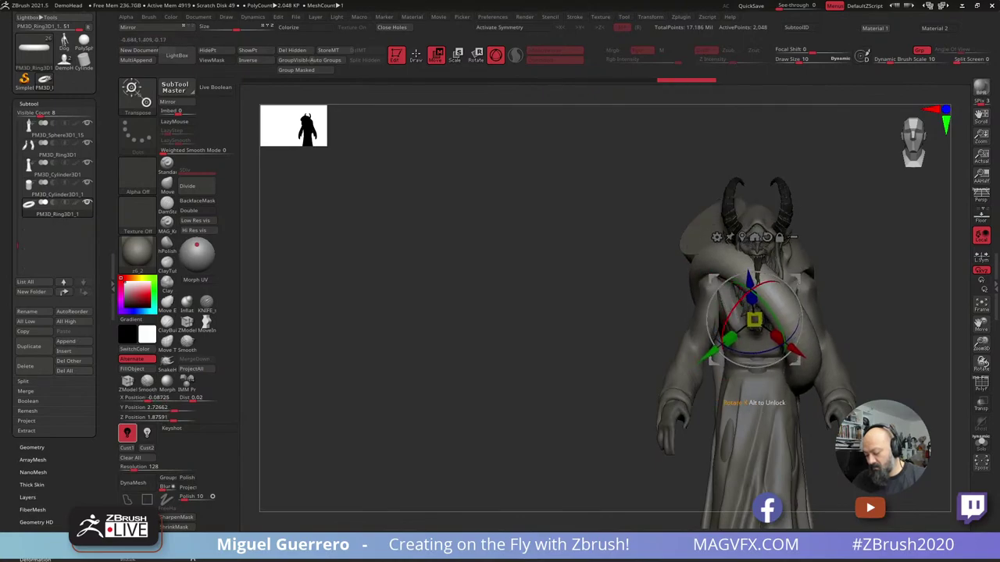
pyautogui.moveTo(760, 289); pyautogui.dragTo(740, 302)
pyautogui.moveTo(578, 294); pyautogui.dragTo(579, 293)
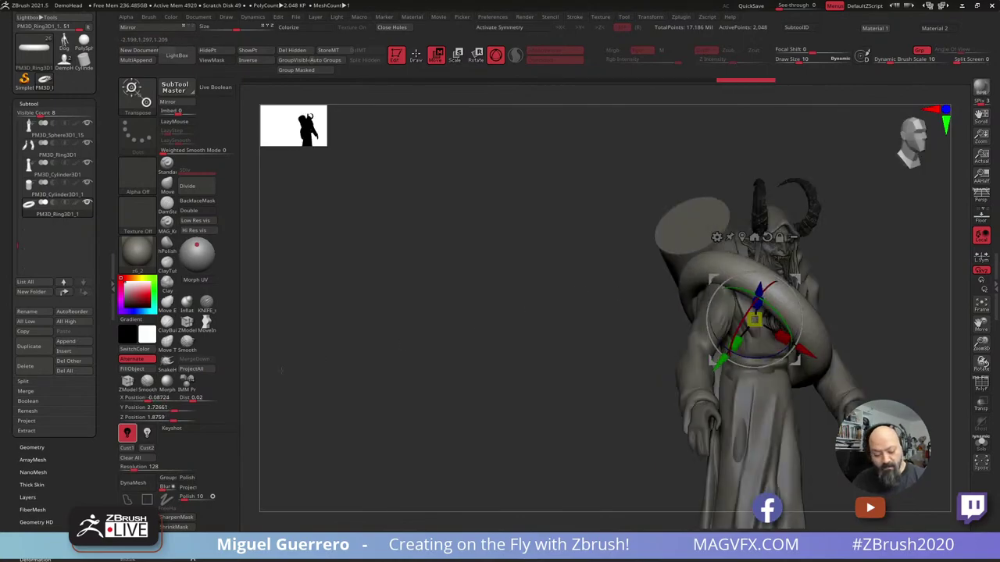
# Thin the ring into a narrow strap with an Inflate deformation of -43.
pyautogui.scroll(-5, 57, 422)
pyautogui.moveTo(57, 422); pyautogui.dragTo(57, 427)
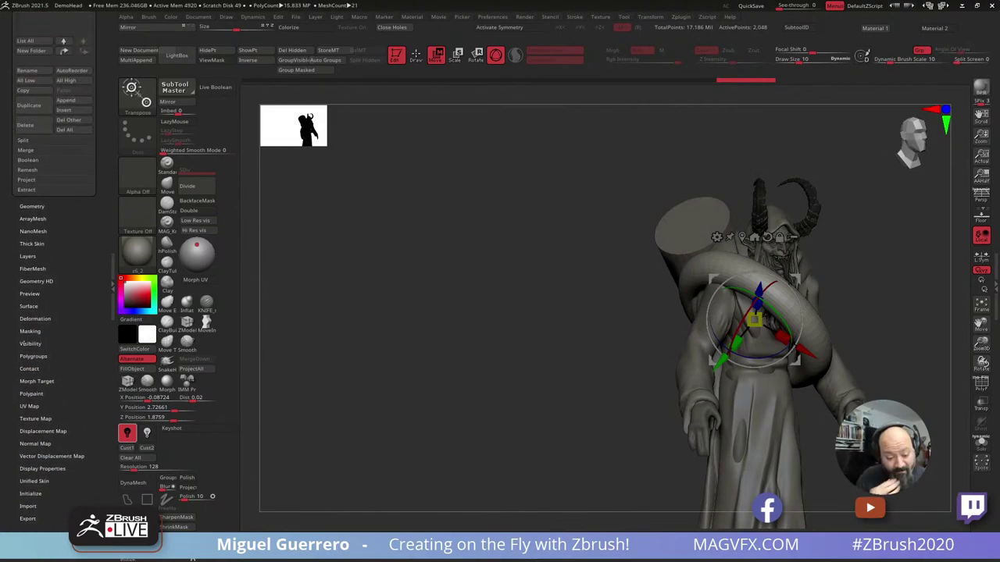
pyautogui.click(32, 318)
pyautogui.scroll(2, 31, 289)
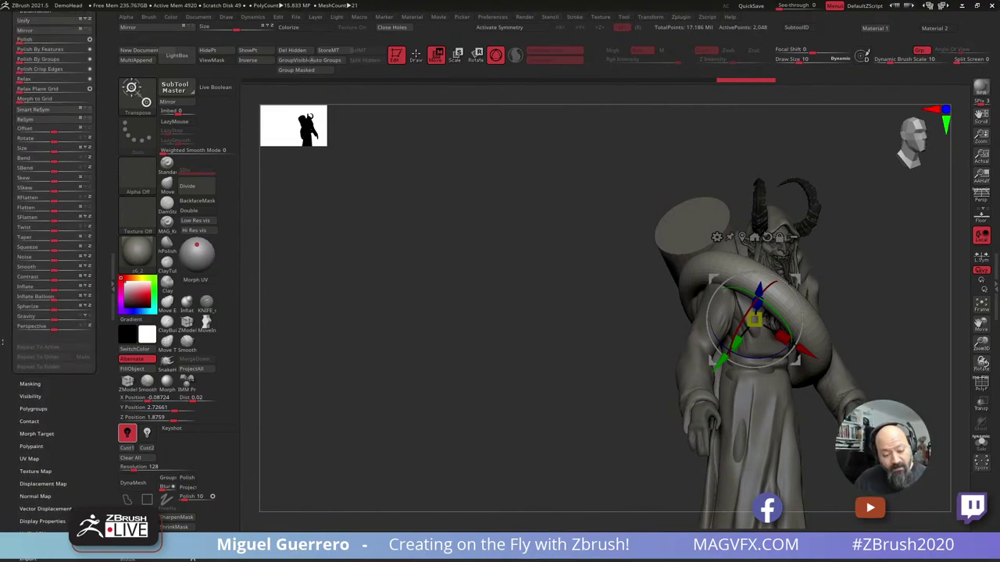
pyautogui.moveTo(52, 291); pyautogui.dragTo(44, 290)
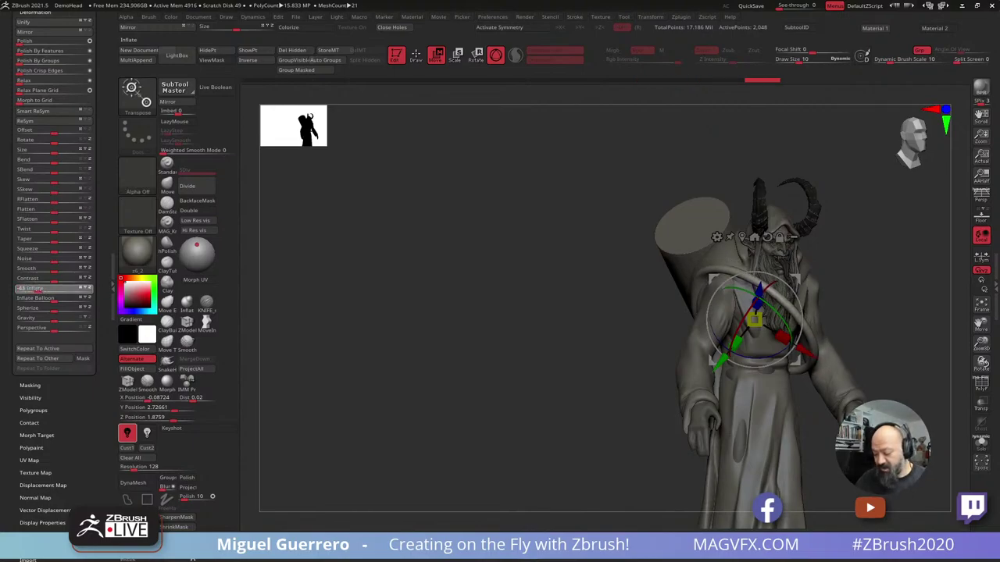
# Enlarge the Move brush to draw size 174 and push the thin ring closer around the chest and back.
pyautogui.press('q')
pyautogui.moveTo(440, 219); pyautogui.dragTo(468, 215)
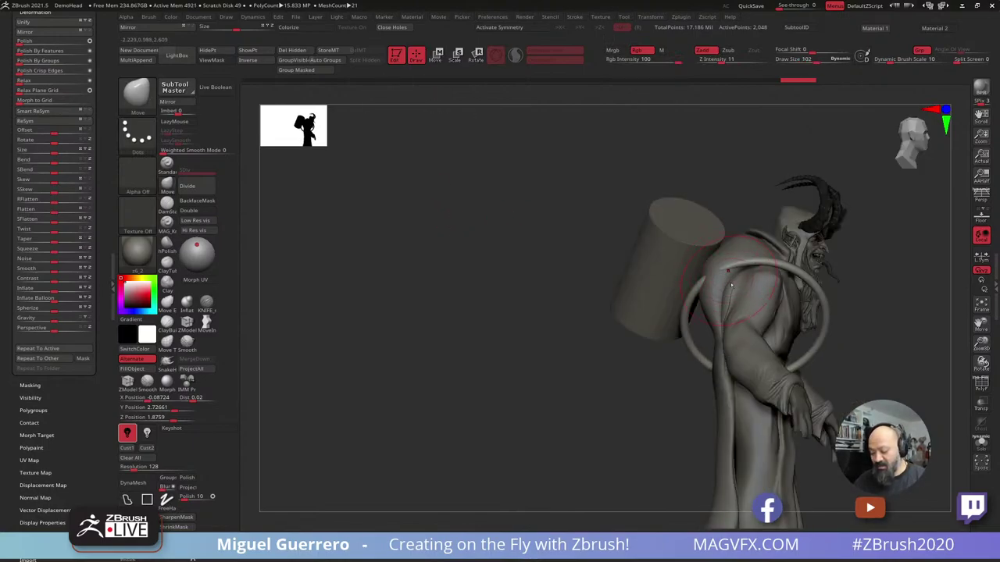
pyautogui.press(']')
pyautogui.moveTo(830, 316); pyautogui.dragTo(802, 294)
pyautogui.moveTo(809, 351); pyautogui.dragTo(798, 347)
pyautogui.moveTo(682, 324); pyautogui.dragTo(698, 323)
pyautogui.moveTo(703, 278); pyautogui.dragTo(693, 265)
pyautogui.moveTo(547, 263); pyautogui.dragTo(587, 261)
pyautogui.moveTo(693, 282); pyautogui.dragTo(689, 277)
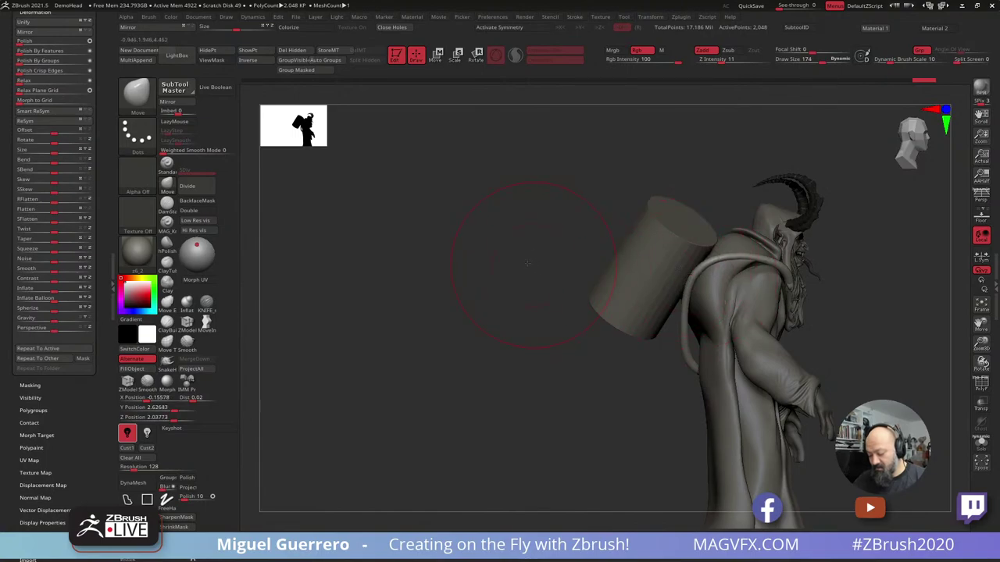
# Fit the strap closer around the shoulder, side and back of the robe with the Move brush.
pyautogui.moveTo(527, 263); pyautogui.dragTo(504, 263)
pyautogui.moveTo(697, 343)
pyautogui.mouseDown()
pyautogui.moveTo(707, 320)
pyautogui.moveTo(715, 326)
pyautogui.mouseUp()
pyautogui.moveTo(542, 281); pyautogui.dragTo(488, 283)
pyautogui.moveTo(790, 349); pyautogui.dragTo(784, 343)
pyautogui.moveTo(556, 304); pyautogui.dragTo(580, 306)
pyautogui.moveTo(792, 347); pyautogui.dragTo(784, 349)
pyautogui.moveTo(787, 356); pyautogui.dragTo(783, 353)
pyautogui.moveTo(562, 304); pyautogui.dragTo(500, 305)
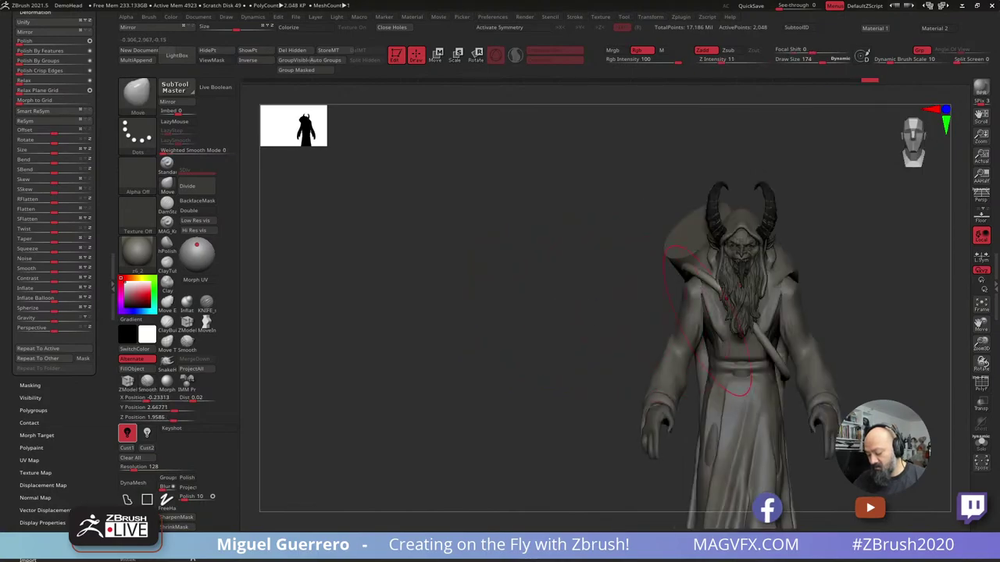
# Pull the front of the strap out of the robe so it runs diagonally across the chest to the waist.
pyautogui.moveTo(725, 298)
pyautogui.mouseDown()
pyautogui.moveTo(718, 323)
pyautogui.moveTo(726, 319)
pyautogui.moveTo(752, 360)
pyautogui.mouseUp()
pyautogui.moveTo(692, 276); pyautogui.dragTo(696, 280)
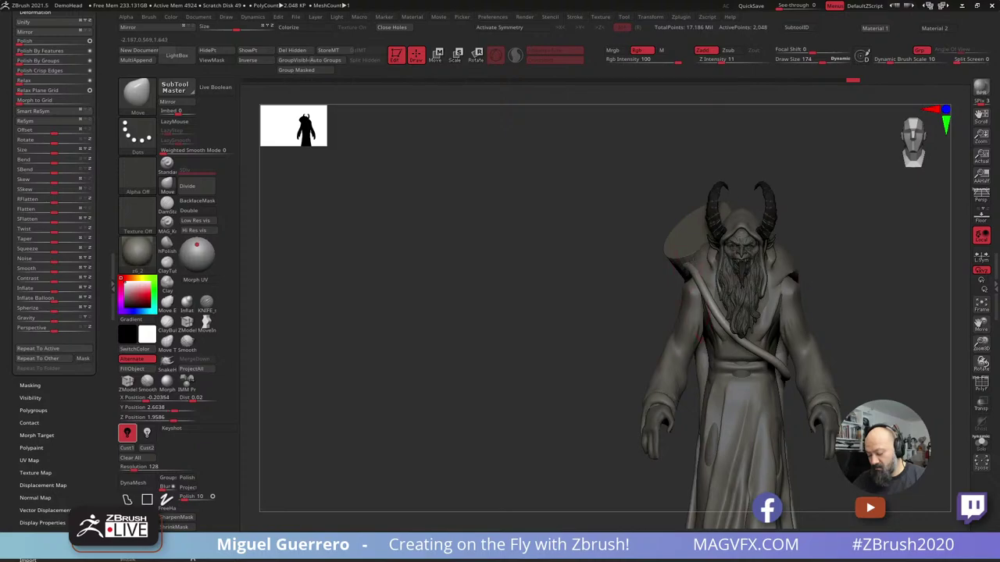
pyautogui.moveTo(583, 294); pyautogui.dragTo(534, 294)
# Duplicate the strap subtool PM3D_Ring3D1_1 and return to Draw mode on the copy.
pyautogui.moveTo(86, 399); pyautogui.dragTo(86, 532)
pyautogui.moveTo(89, 101); pyautogui.dragTo(89, 541)
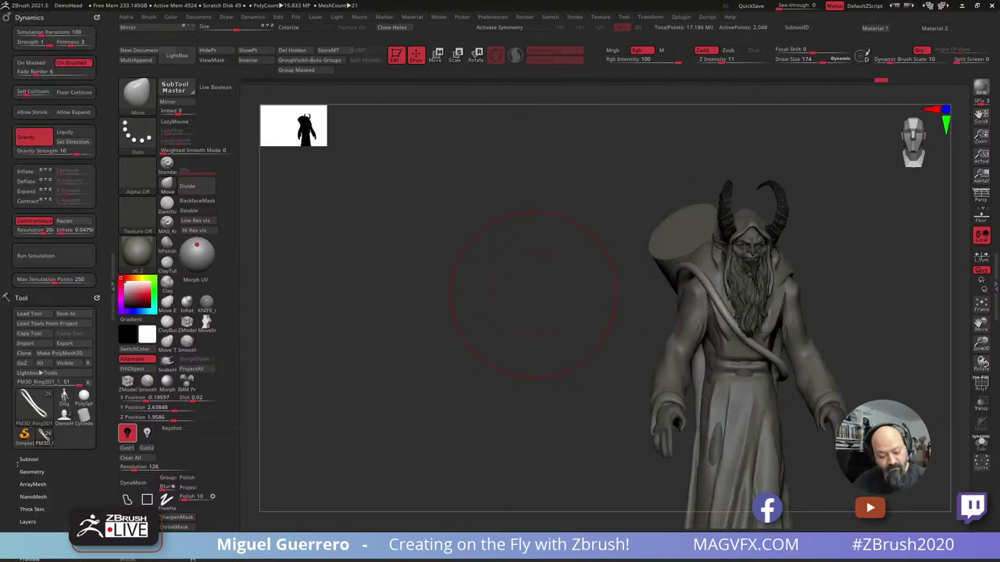
pyautogui.click(22, 460)
pyautogui.moveTo(8, 507); pyautogui.dragTo(8, 375)
pyautogui.click(29, 456)
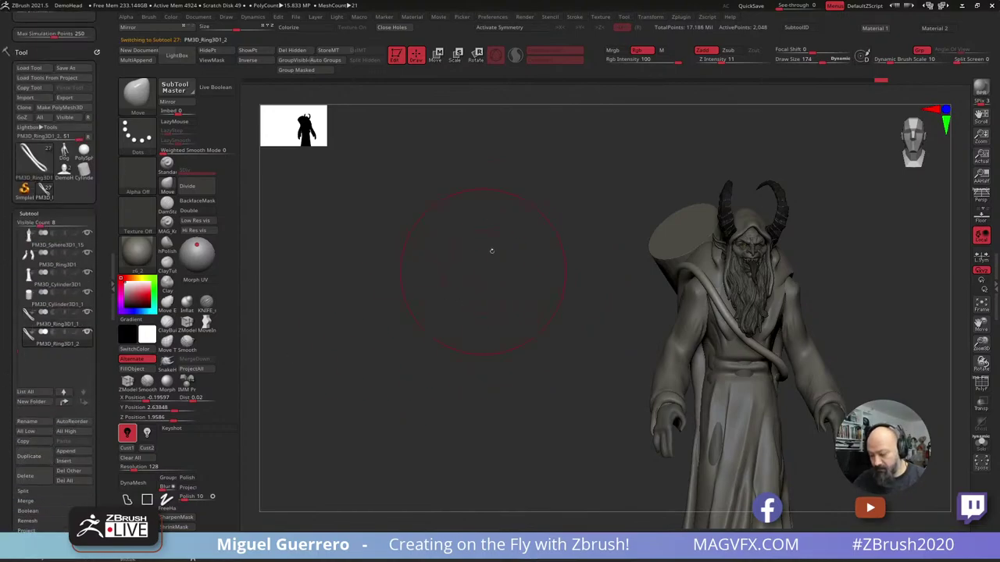
pyautogui.press('w')
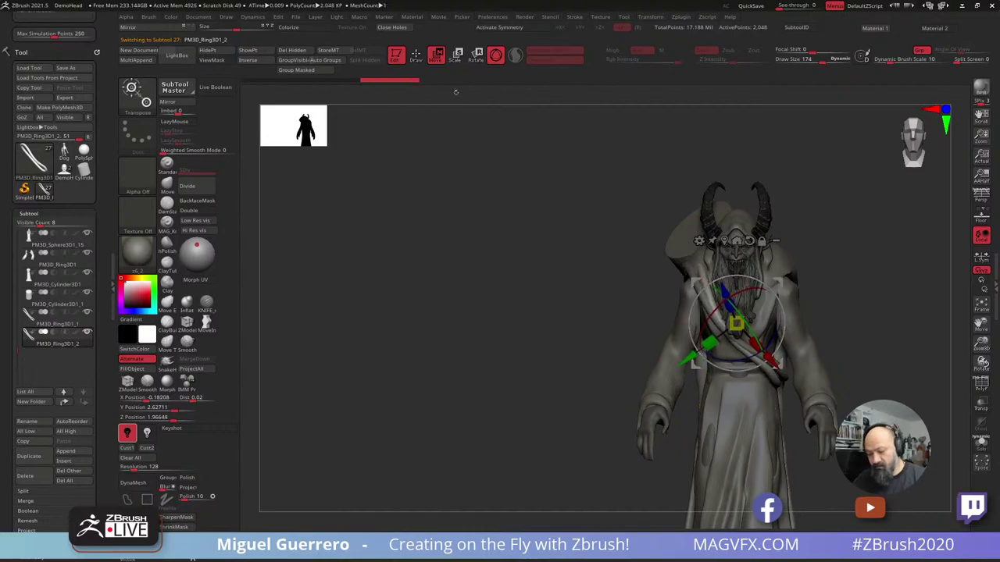
pyautogui.click(415, 55)
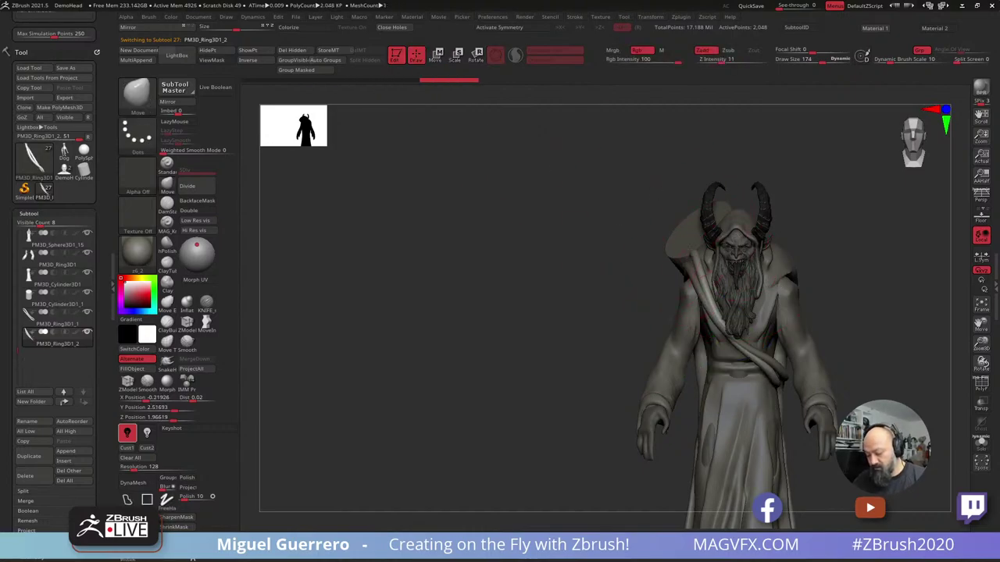
# Pull the duplicated strap backward off the torso and around the basket cylinder with the Move brush.
pyautogui.moveTo(594, 252); pyautogui.dragTo(631, 256)
pyautogui.keyDown('ctrl'); pyautogui.keyDown('shift'); pyautogui.click(595, 251); pyautogui.keyUp('shift'); pyautogui.keyUp('ctrl')
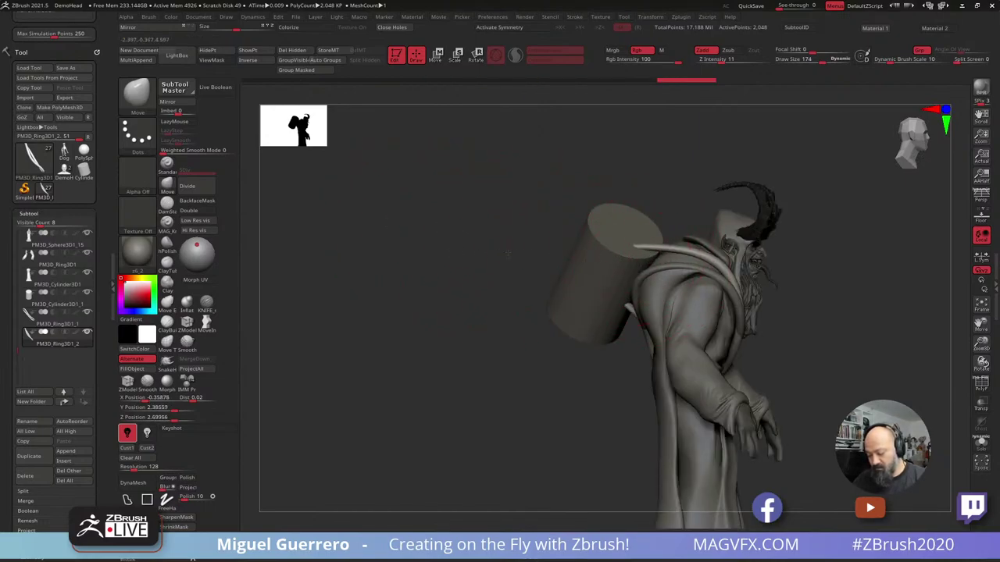
pyautogui.moveTo(634, 305); pyautogui.dragTo(625, 301)
pyautogui.moveTo(491, 253); pyautogui.dragTo(474, 256)
pyautogui.moveTo(631, 246)
pyautogui.mouseDown()
pyautogui.moveTo(594, 237)
pyautogui.moveTo(604, 256)
pyautogui.mouseUp()
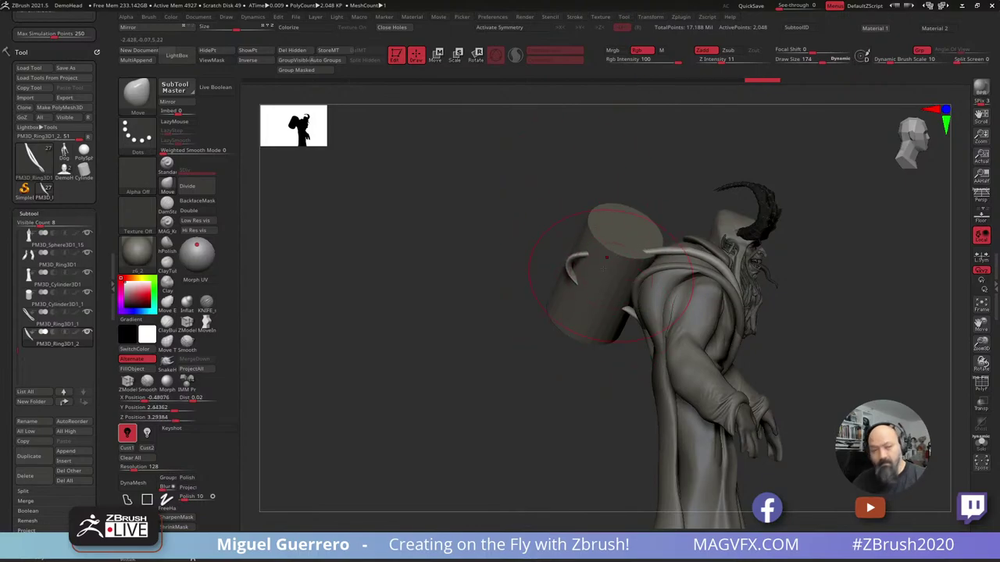
pyautogui.moveTo(506, 267); pyautogui.dragTo(509, 267)
pyautogui.keyDown('ctrl'); pyautogui.keyDown('shift'); pyautogui.click(570, 261); pyautogui.keyUp('shift'); pyautogui.keyUp('ctrl')
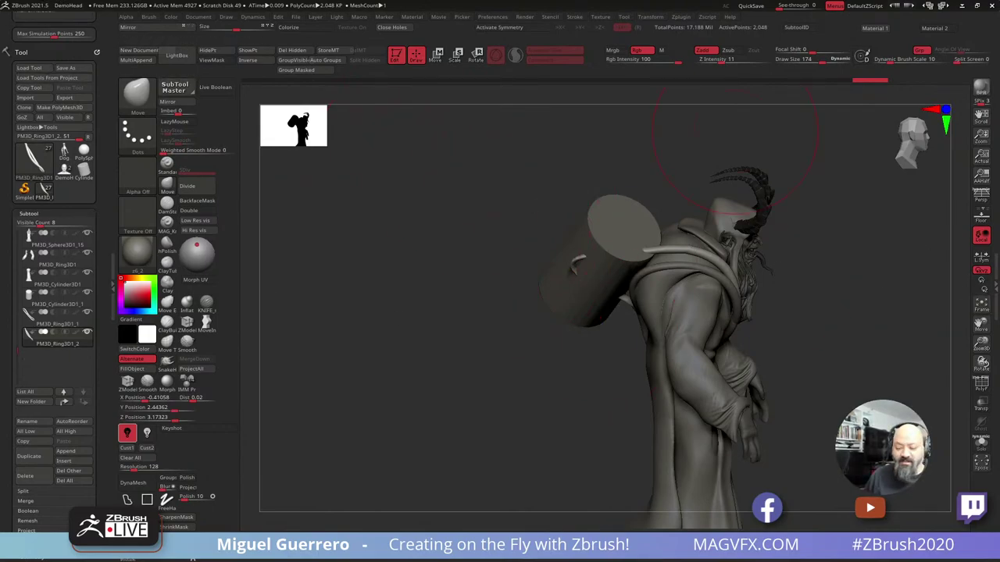
# Switch to the Arnold RenderView window to review the Krampus head render, and return to ZBrush.
pyautogui.hotkey('alt', 'Tab')
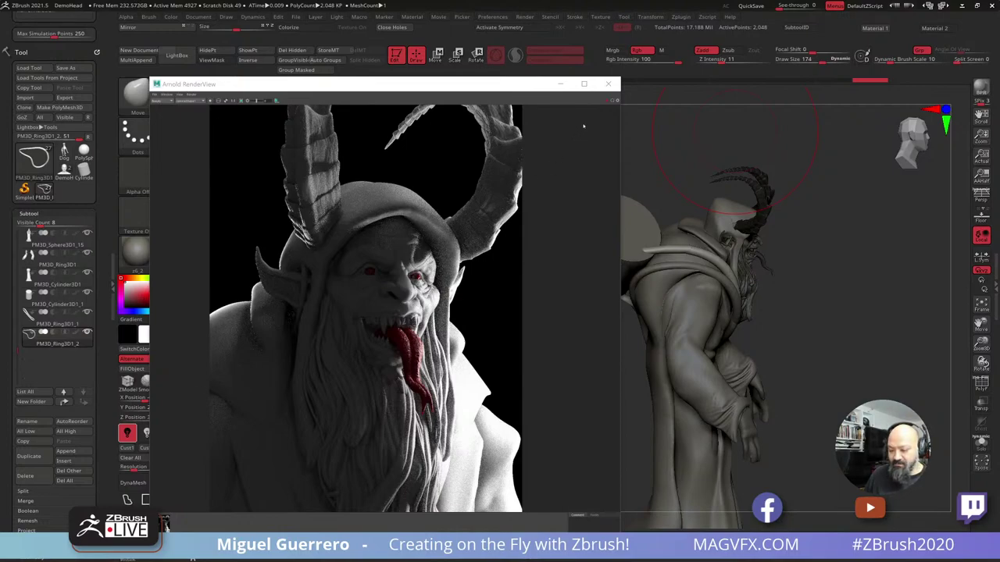
pyautogui.click(607, 101)
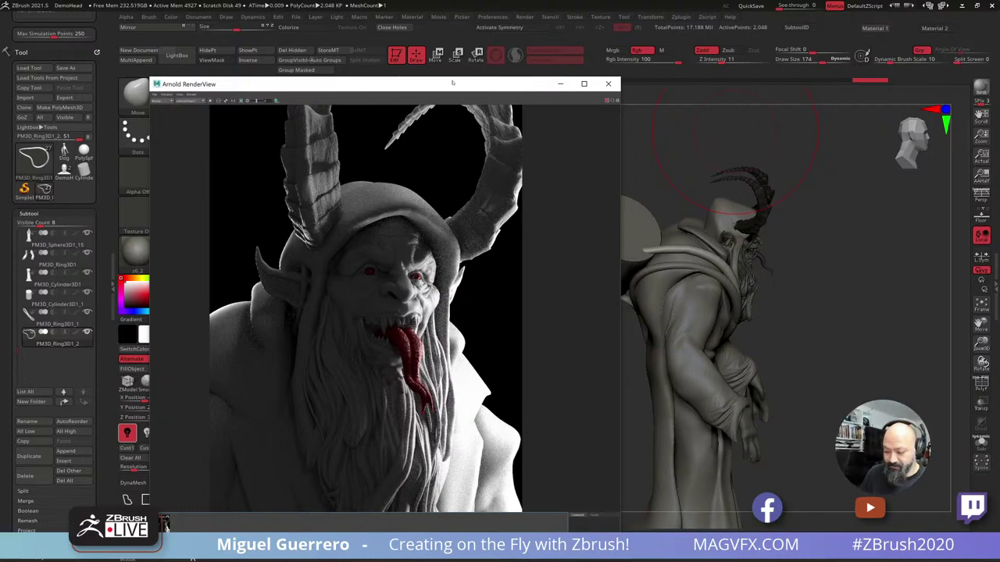
pyautogui.click(822, 237)
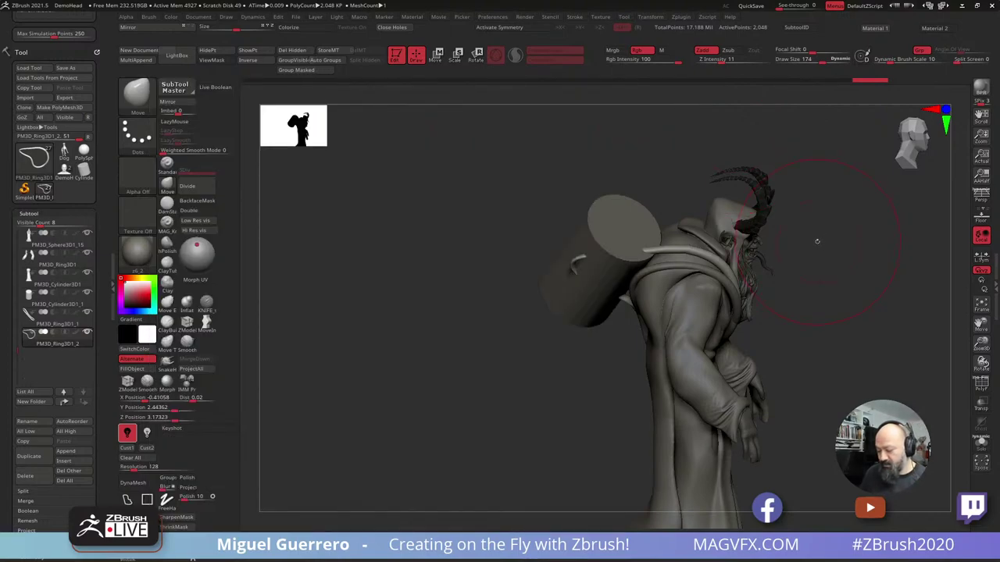
# Make the krampus_v023 body subtool active and lengthen its fingers using the Move brush at a small draw size of 26 to 38.
pyautogui.moveTo(817, 241)
pyautogui.mouseDown()
pyautogui.moveTo(495, 384)
pyautogui.moveTo(430, 374)
pyautogui.mouseUp()
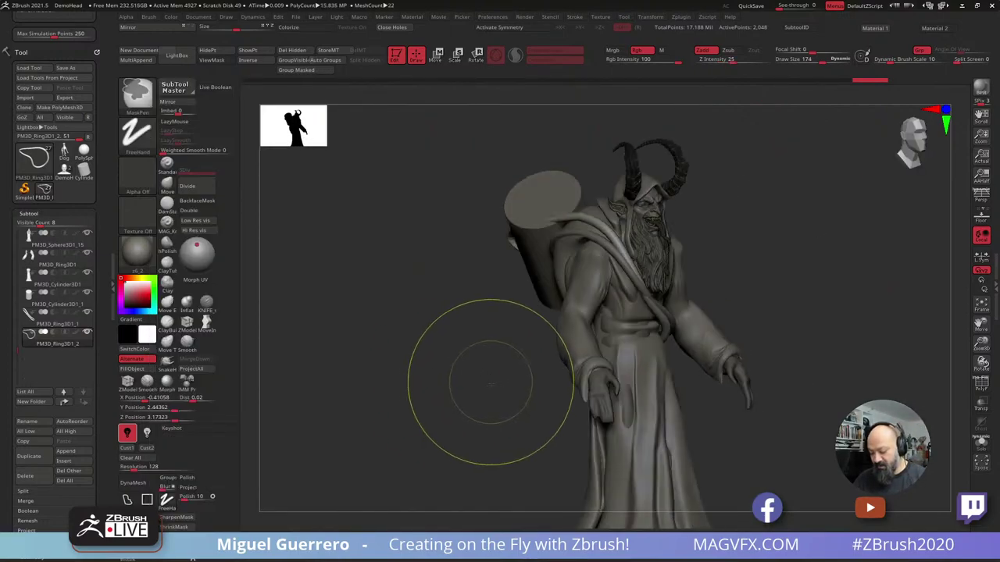
pyautogui.keyDown('ctrl'); pyautogui.moveTo(491, 382); pyautogui.dragTo(449, 360, button='right'); pyautogui.keyUp('ctrl')
pyautogui.keyDown('alt'); pyautogui.click(601, 392); pyautogui.keyUp('alt')
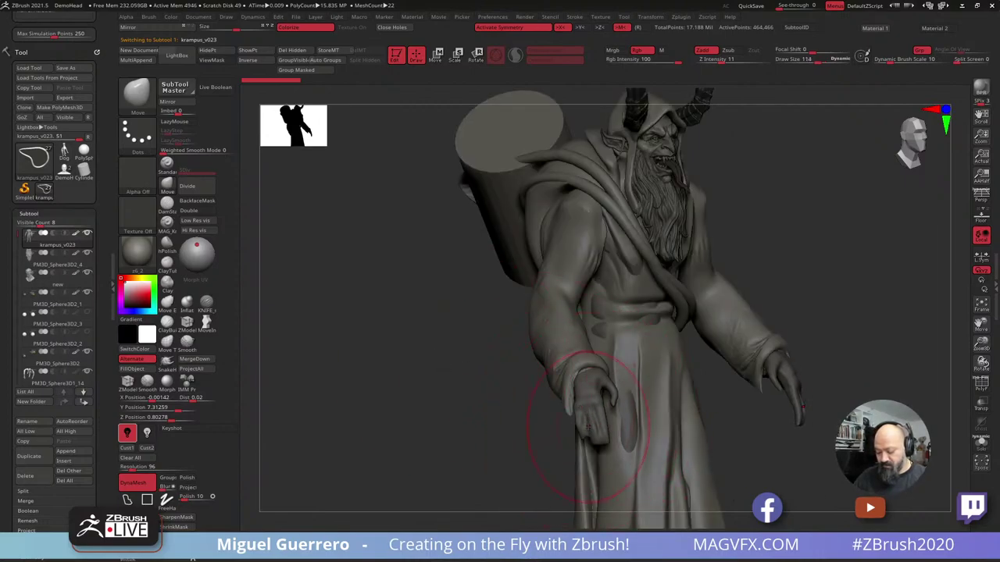
pyautogui.moveTo(502, 428); pyautogui.dragTo(669, 431)
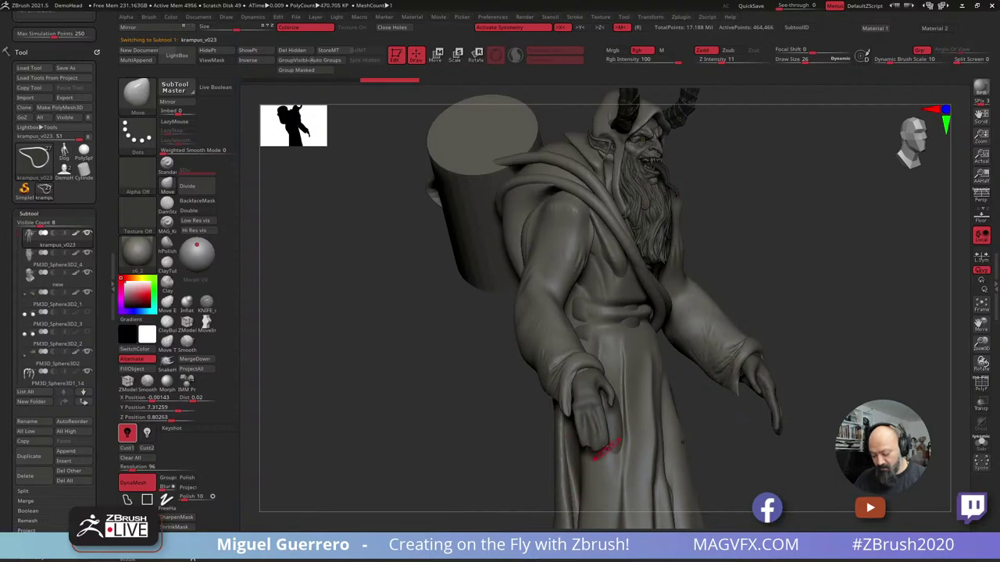
pyautogui.moveTo(613, 448); pyautogui.dragTo(606, 454)
pyautogui.moveTo(490, 415); pyautogui.dragTo(498, 409)
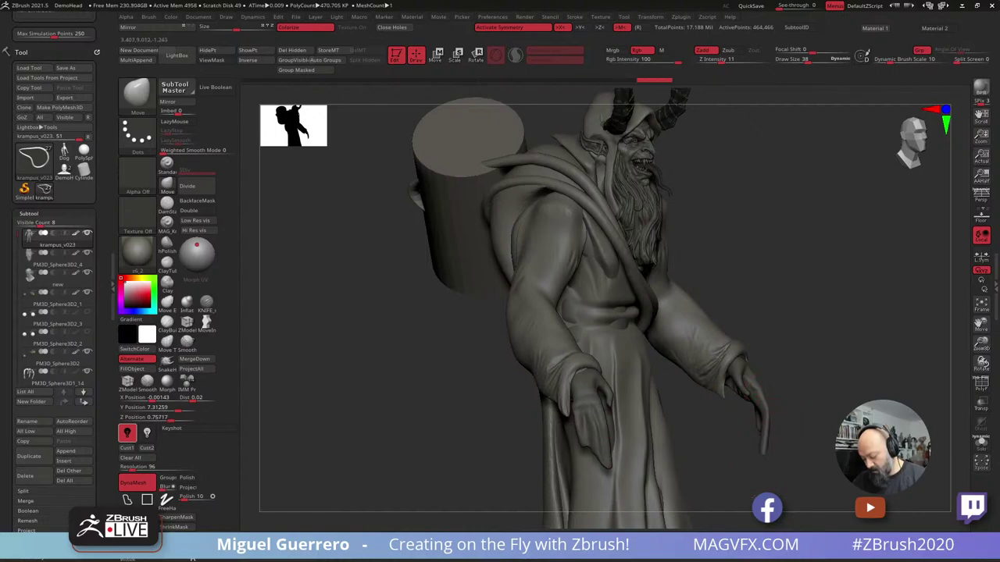
pyautogui.moveTo(719, 437); pyautogui.dragTo(742, 402)
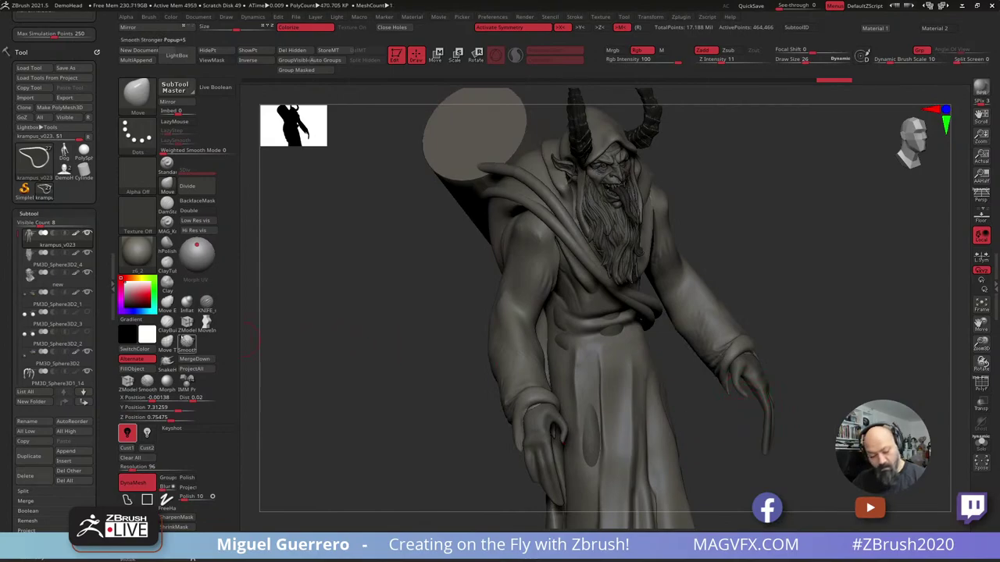
# Switch to the Move Topological brush and examine the body's hands and fingers from both sides.
pyautogui.press('b')
pyautogui.press('m')
pyautogui.press('t')
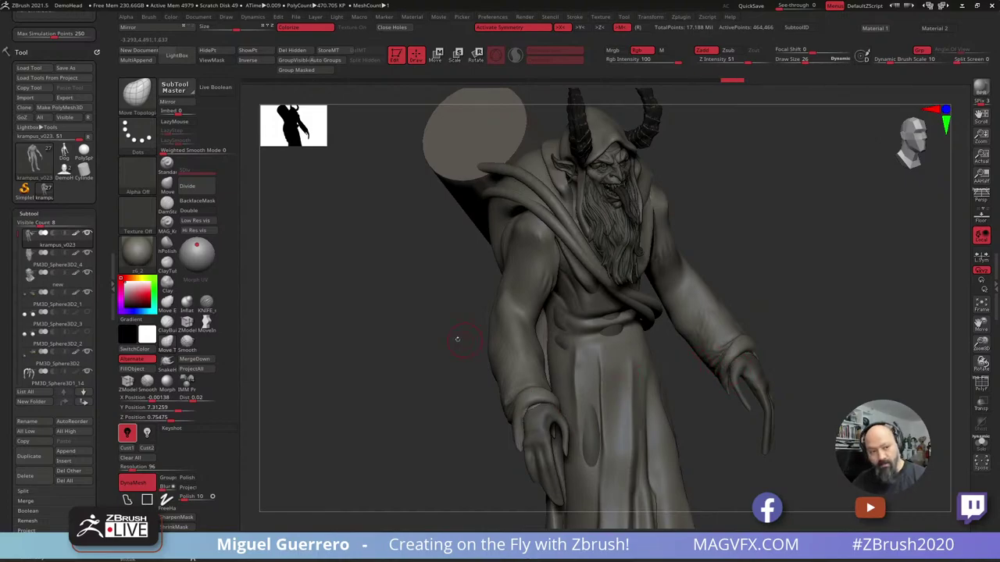
pyautogui.moveTo(457, 339); pyautogui.dragTo(471, 318)
pyautogui.moveTo(713, 417); pyautogui.dragTo(578, 414)
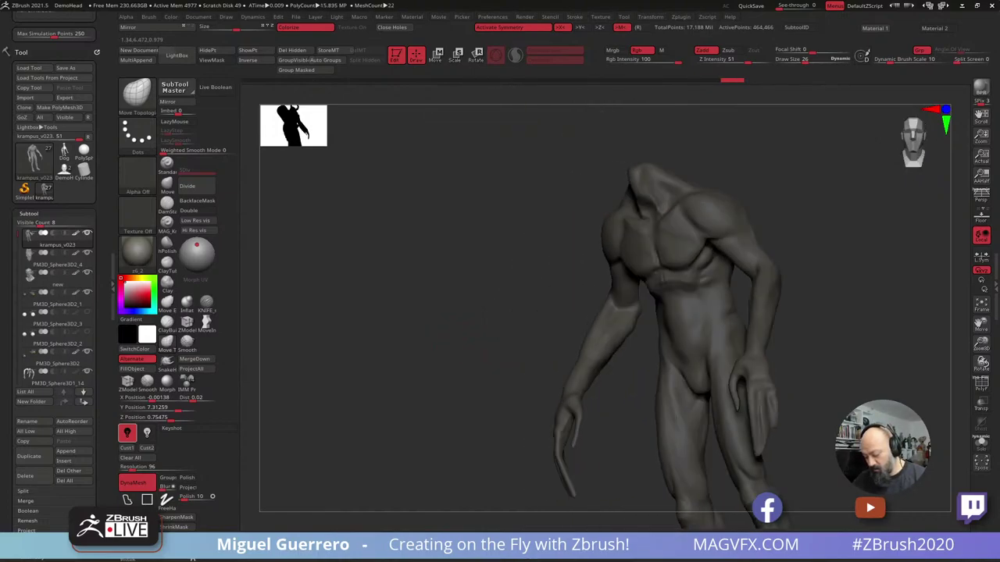
pyautogui.hotkey('alt', 's')
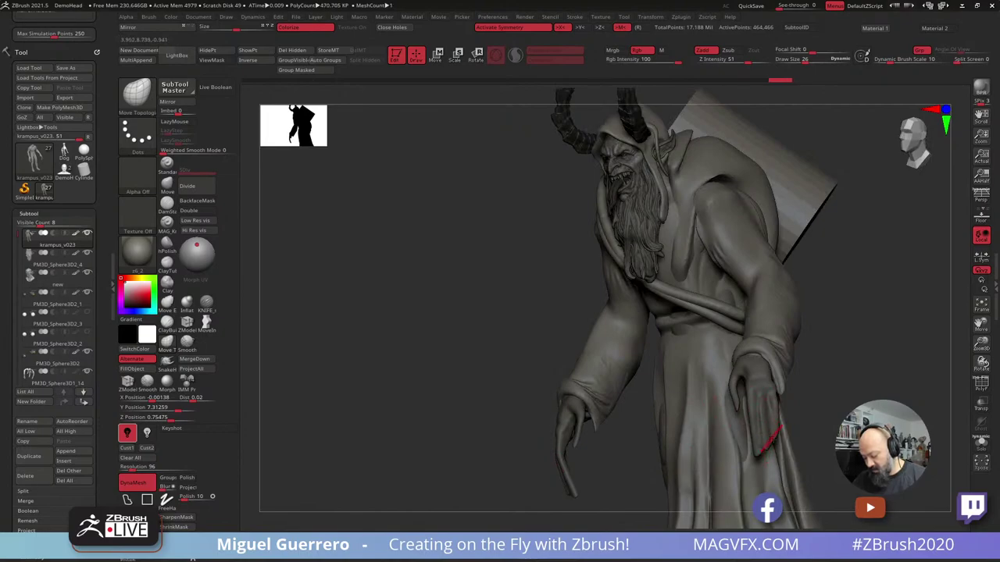
pyautogui.moveTo(402, 360); pyautogui.dragTo(462, 364)
pyautogui.keyDown('alt'); pyautogui.moveTo(462, 364); pyautogui.dragTo(413, 361, button='right'); pyautogui.keyUp('alt')
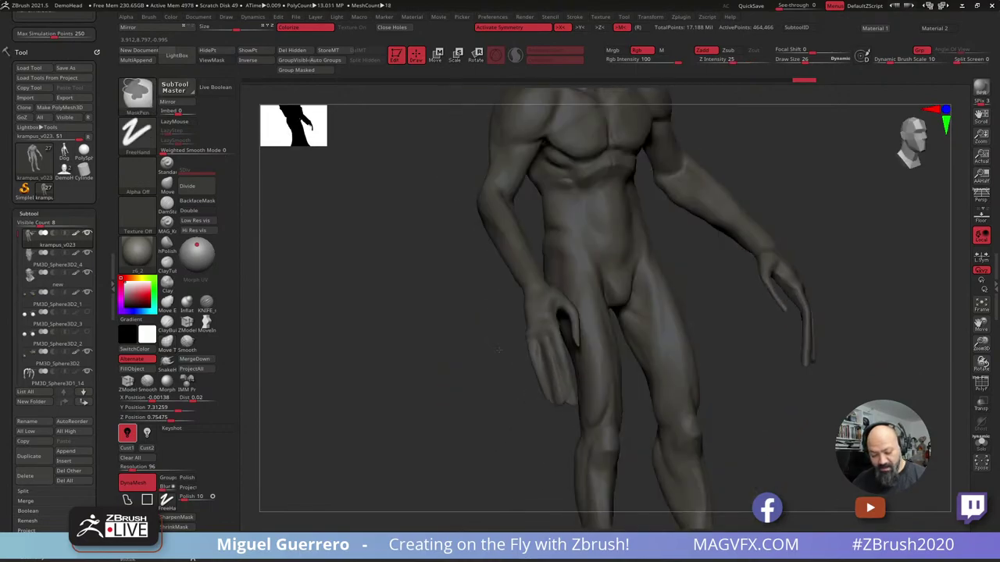
pyautogui.moveTo(406, 362); pyautogui.dragTo(435, 355)
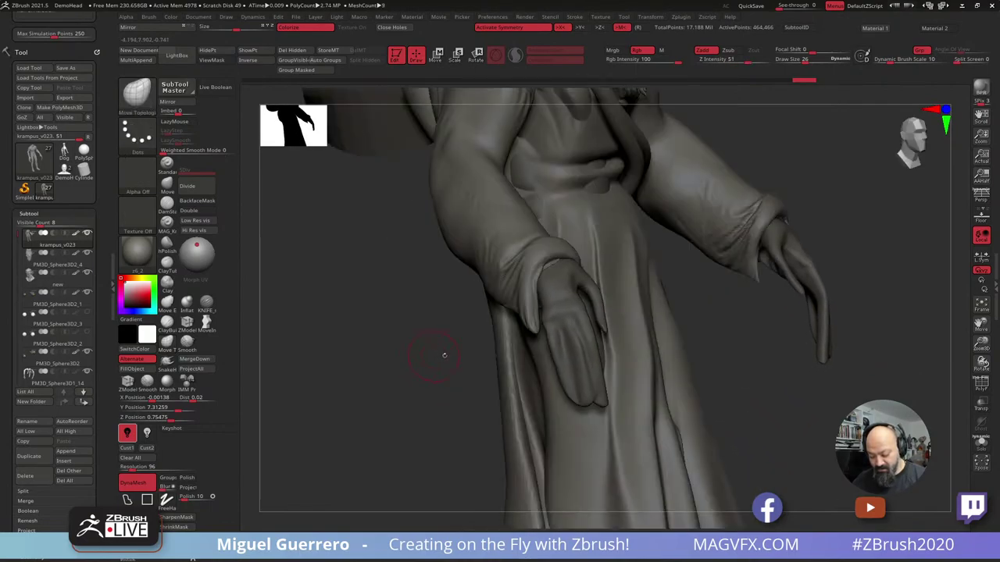
pyautogui.hotkey('ctrl', 'shift')
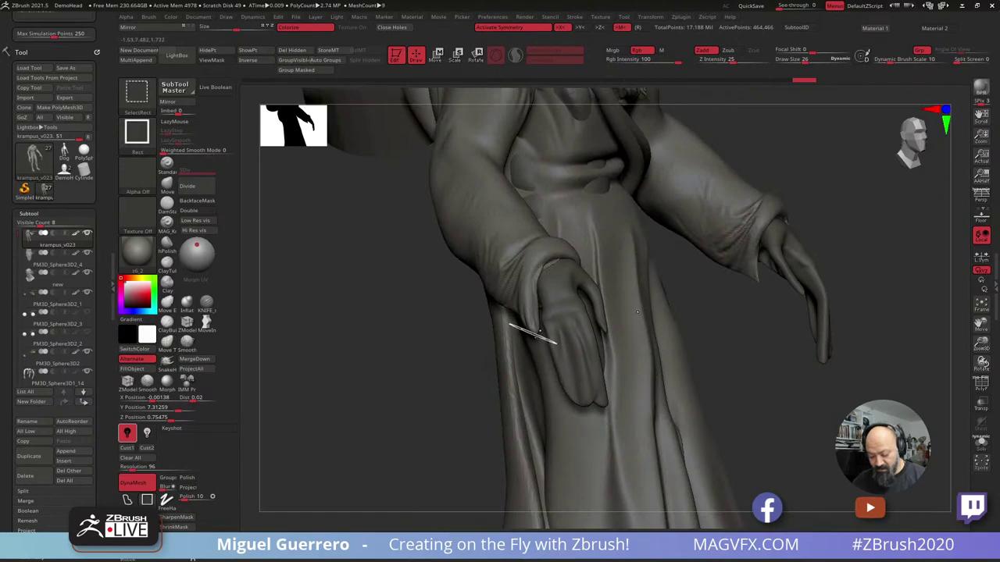
pyautogui.keyDown('ctrl'); pyautogui.keyDown('shift'); pyautogui.moveTo(531, 325); pyautogui.dragTo(574, 407); pyautogui.keyUp('shift'); pyautogui.keyUp('ctrl')
pyautogui.keyDown('ctrl'); pyautogui.keyDown('shift'); pyautogui.click(399, 395); pyautogui.keyUp('shift'); pyautogui.keyUp('ctrl')
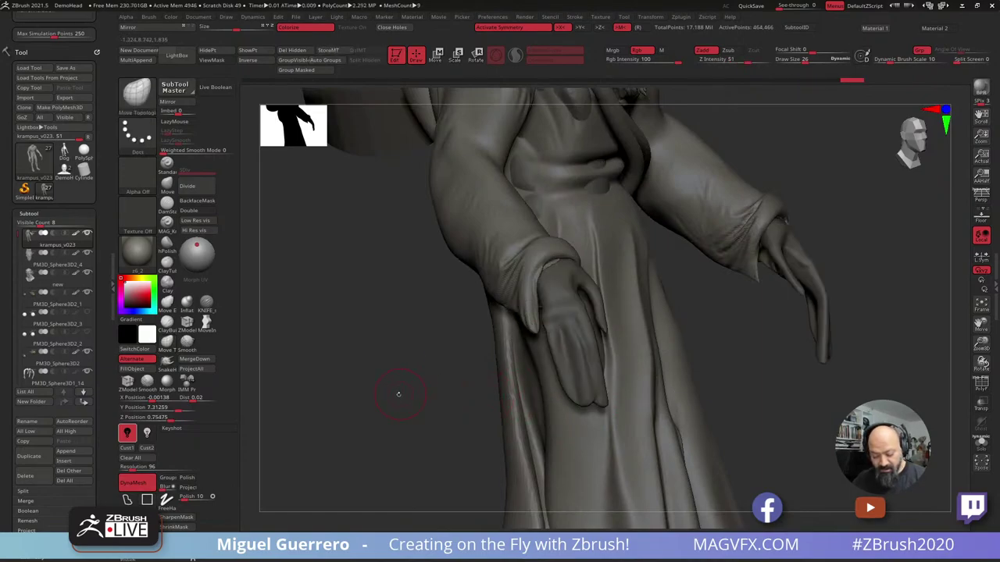
# Isolate the hand's outer finger with a Lasso selection, assign it its own polygroup and show the whole body again.
pyautogui.moveTo(335, 451); pyautogui.dragTo(281, 467)
pyautogui.hotkey('ctrl', 'shift')
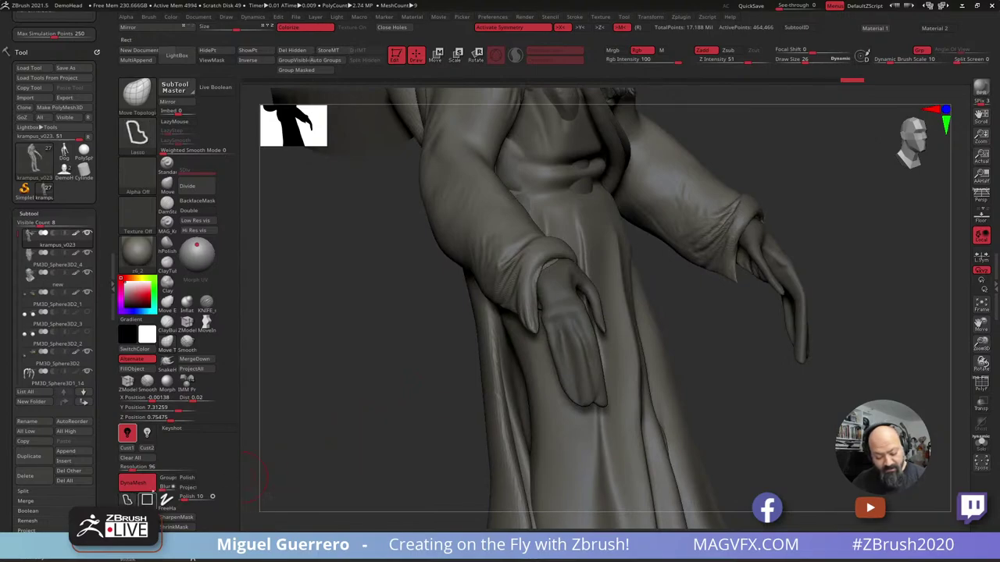
pyautogui.keyDown('ctrl'); pyautogui.keyDown('shift'); pyautogui.moveTo(513, 335); pyautogui.dragTo(560, 422); pyautogui.keyUp('shift'); pyautogui.keyUp('ctrl')
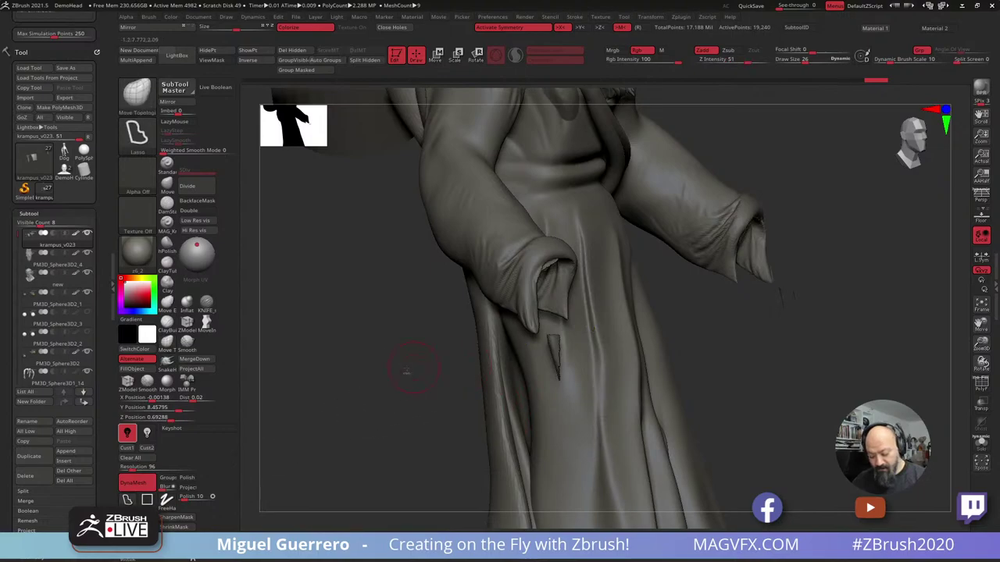
pyautogui.keyDown('ctrl'); pyautogui.keyDown('shift'); pyautogui.click(461, 367); pyautogui.keyUp('shift'); pyautogui.keyUp('ctrl')
pyautogui.moveTo(527, 340)
pyautogui.keyDown('ctrl'); pyautogui.keyDown('shift'); pyautogui.mouseDown()
pyautogui.moveTo(553, 393)
pyautogui.moveTo(576, 413)
pyautogui.moveTo(525, 319)
pyautogui.mouseUp(); pyautogui.keyUp('shift'); pyautogui.keyUp('ctrl')
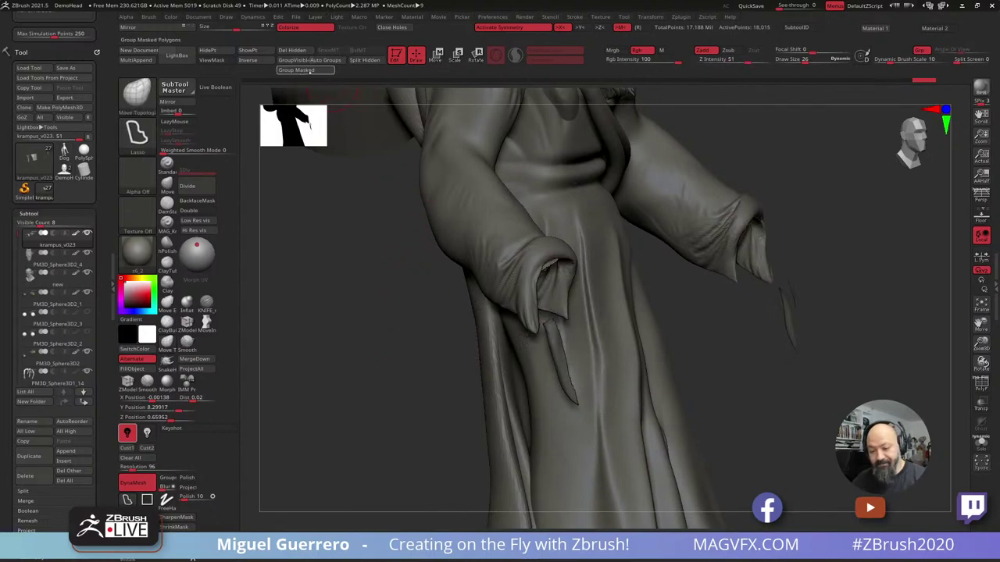
pyautogui.click(298, 60)
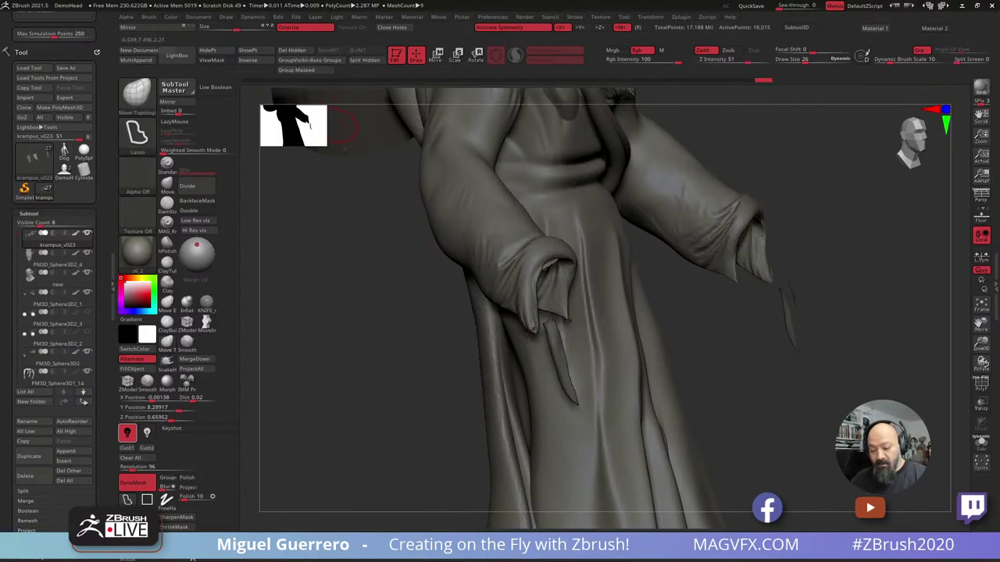
pyautogui.keyDown('ctrl'); pyautogui.keyDown('shift'); pyautogui.click(409, 292); pyautogui.keyUp('shift'); pyautogui.keyUp('ctrl')
# Hide the grouped outer finger, isolate the neighbouring finger by lasso, give it a separate polygroup and unhide everything.
pyautogui.keyDown('ctrl'); pyautogui.keyDown('shift'); pyautogui.click(558, 359); pyautogui.keyUp('shift'); pyautogui.keyUp('ctrl')
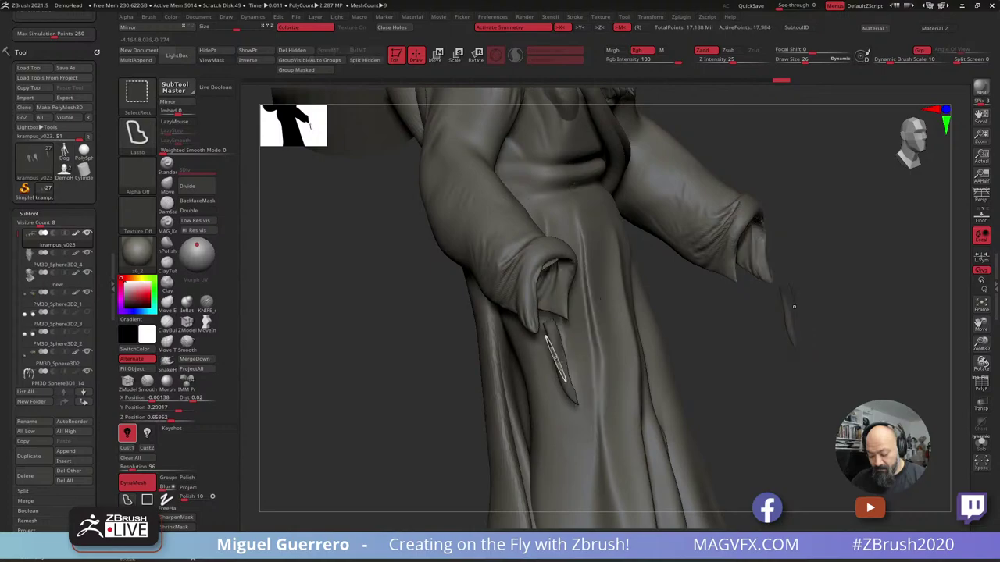
pyautogui.keyDown('ctrl'); pyautogui.keyDown('shift'); pyautogui.click(557, 358); pyautogui.keyUp('shift'); pyautogui.keyUp('ctrl')
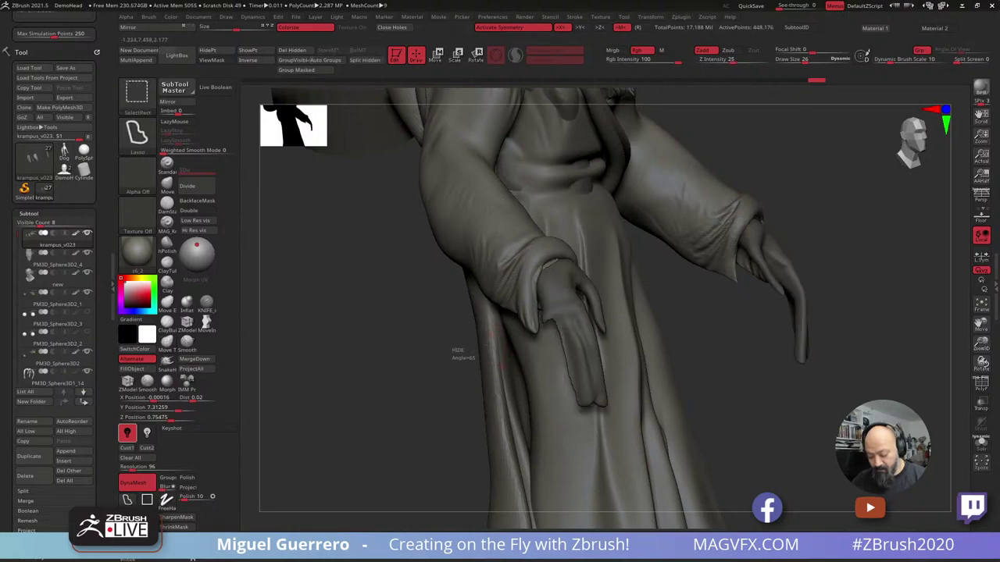
pyautogui.moveTo(459, 356)
pyautogui.keyDown('ctrl'); pyautogui.keyDown('shift'); pyautogui.mouseDown()
pyautogui.moveTo(569, 323)
pyautogui.moveTo(598, 384)
pyautogui.moveTo(598, 429)
pyautogui.mouseUp(); pyautogui.keyUp('shift'); pyautogui.keyUp('ctrl')
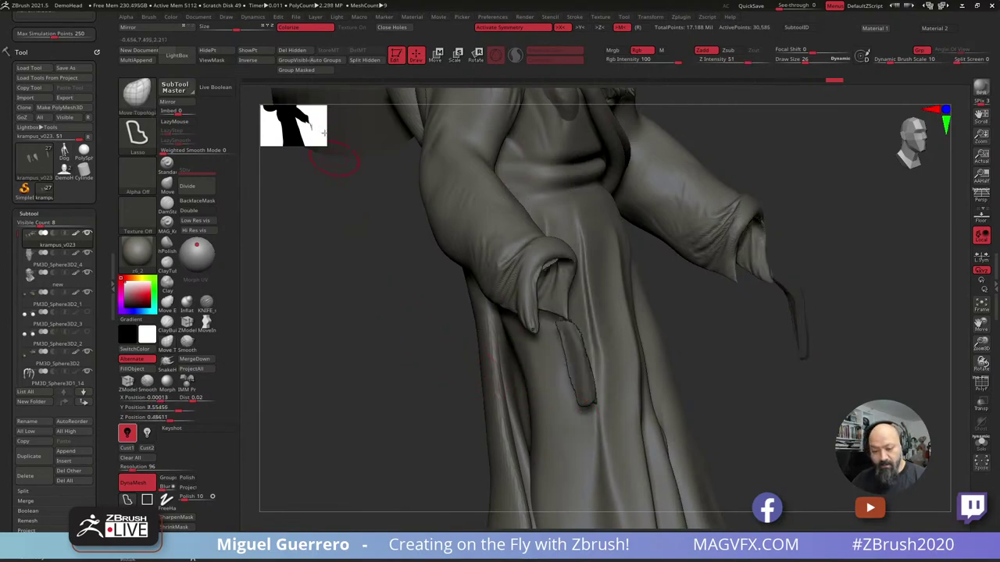
pyautogui.click(286, 73)
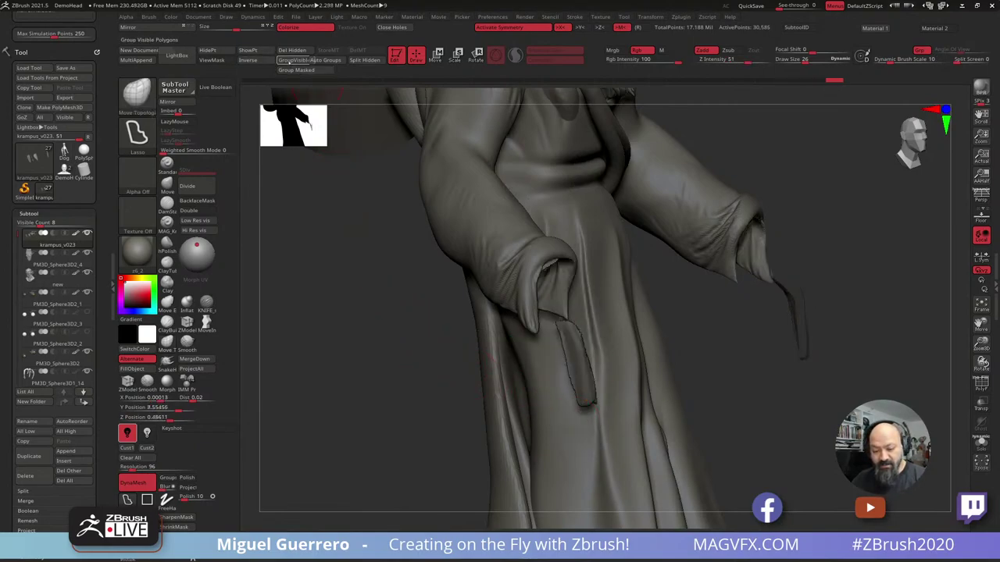
pyautogui.keyDown('ctrl'); pyautogui.keyDown('shift'); pyautogui.click(381, 246); pyautogui.keyUp('shift'); pyautogui.keyUp('ctrl')
# Turn on the PolyFrame display with polygroup fill colours and without wireframe lines to check the finger groups.
pyautogui.moveTo(396, 330); pyautogui.dragTo(389, 352)
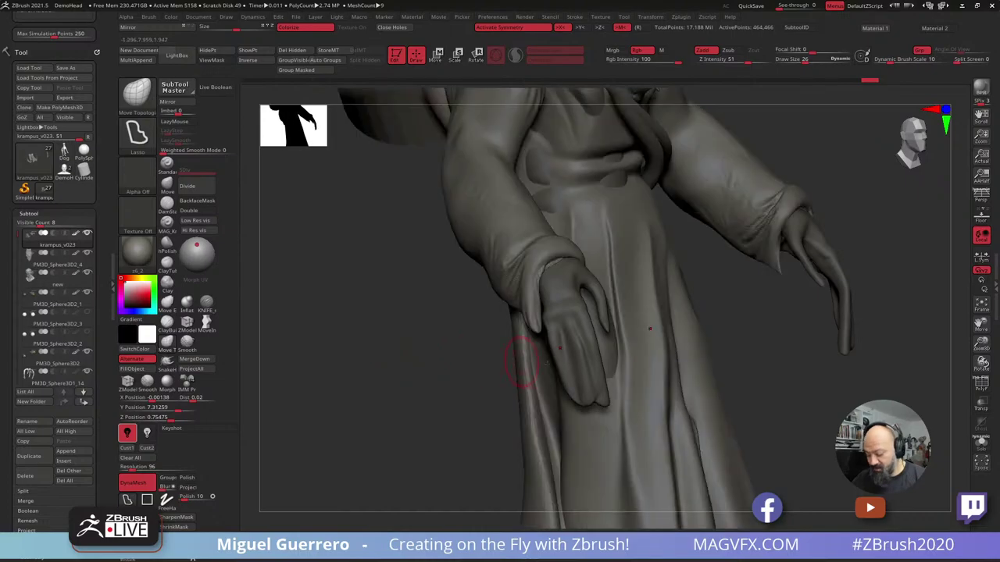
pyautogui.click(979, 385)
pyautogui.moveTo(500, 386); pyautogui.dragTo(467, 383)
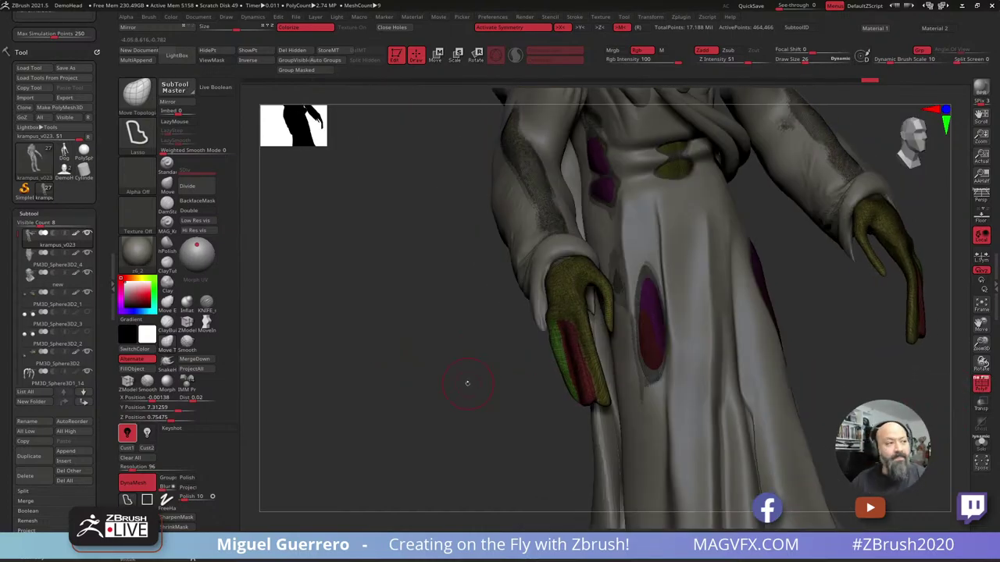
pyautogui.click(980, 382)
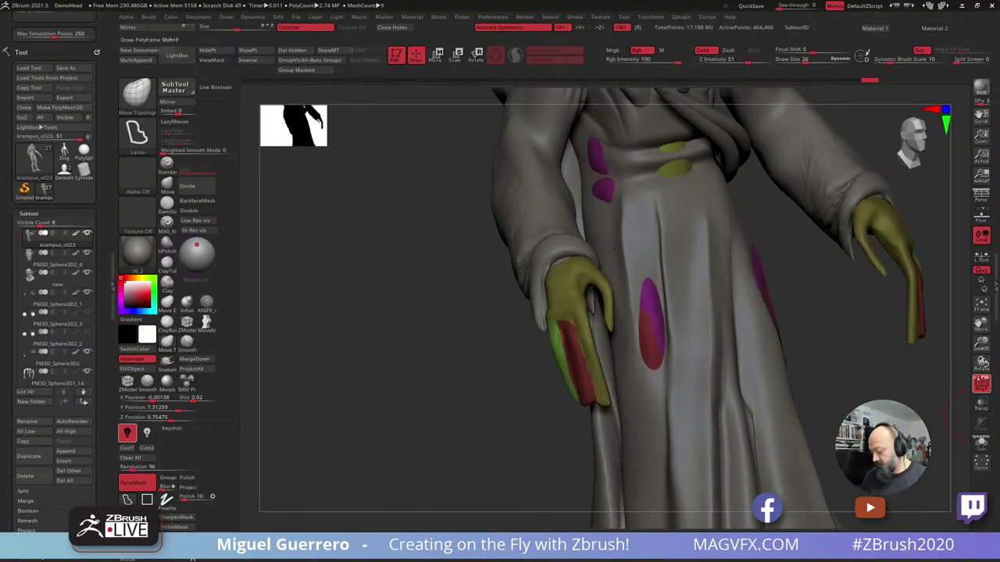
# Switch to Arnold RenderView, compare the stored snapshot with the current render of the Krampus head, and move the render window out of the way.
pyautogui.moveTo(457, 364); pyautogui.dragTo(442, 374)
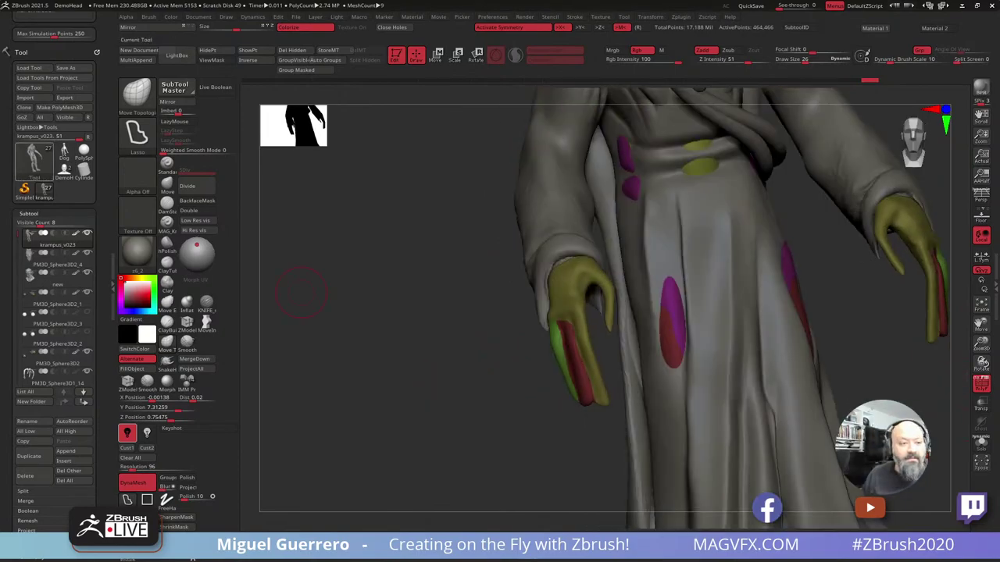
pyautogui.moveTo(34, 160)
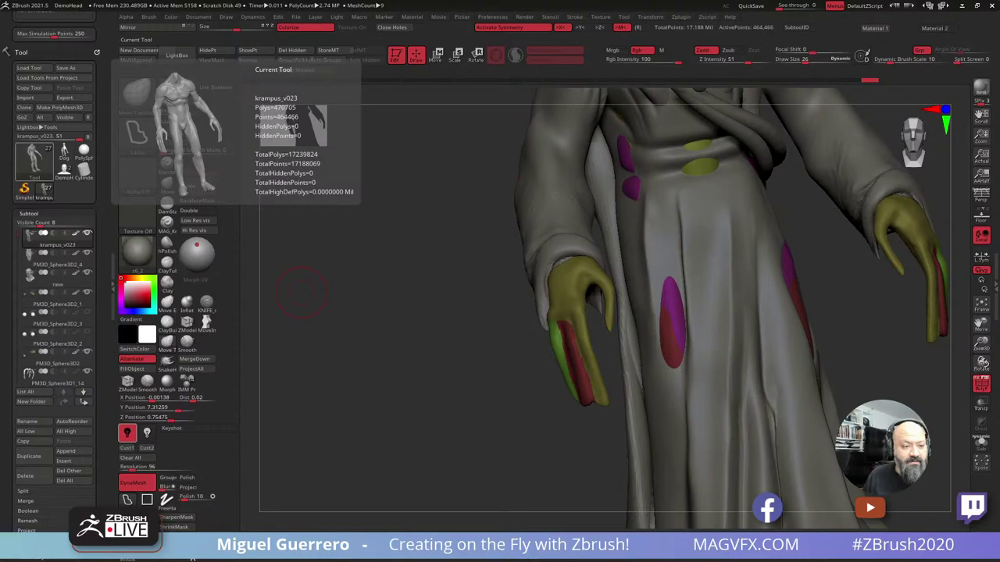
pyautogui.hotkey('alt', 'Tab')
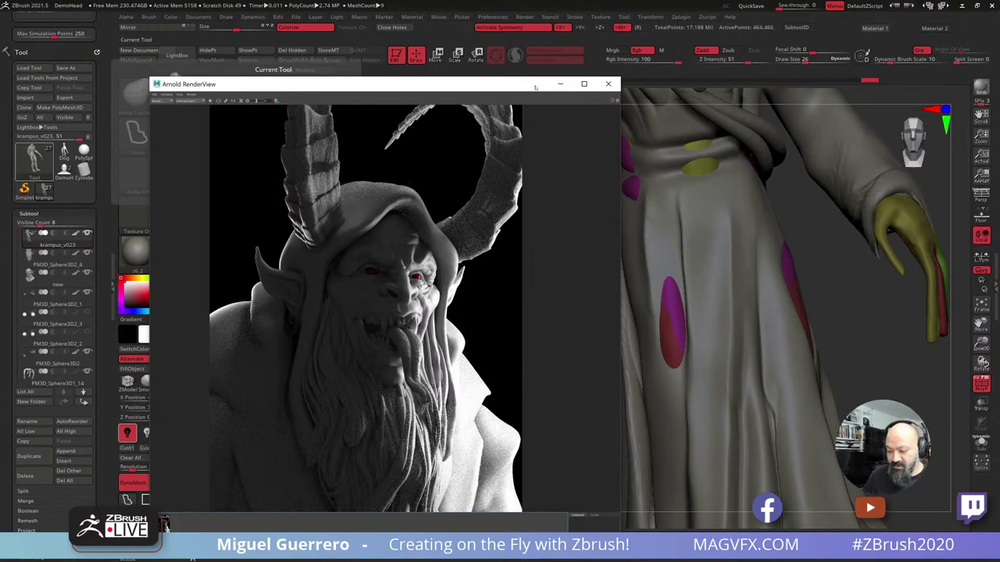
pyautogui.moveTo(535, 88); pyautogui.dragTo(494, 54)
pyautogui.click(125, 493)
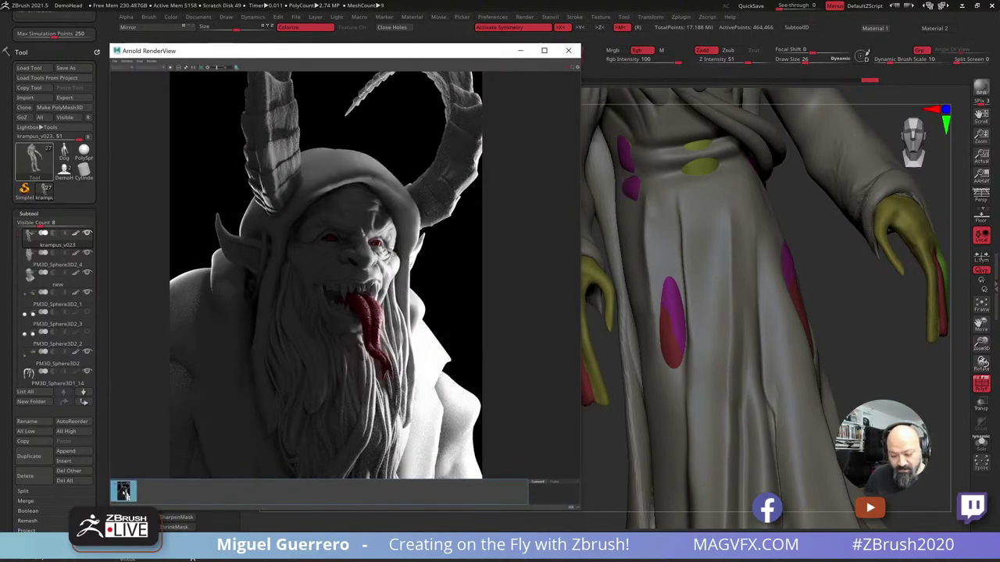
pyautogui.click(125, 493)
pyautogui.click(125, 493)
pyautogui.click(125, 492)
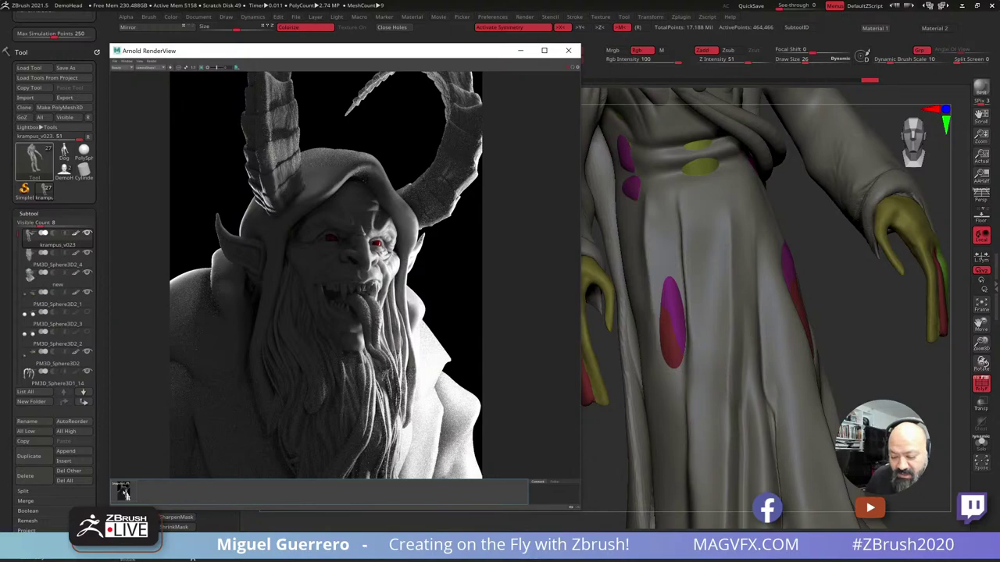
pyautogui.click(124, 491)
pyautogui.click(123, 490)
pyautogui.click(124, 490)
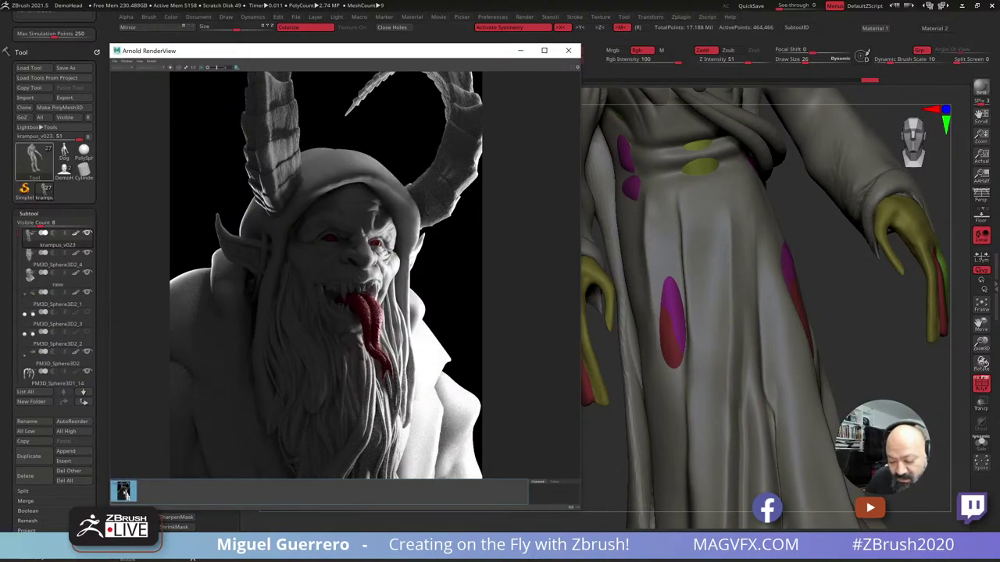
pyautogui.click(124, 491)
pyautogui.click(124, 490)
pyautogui.click(124, 490)
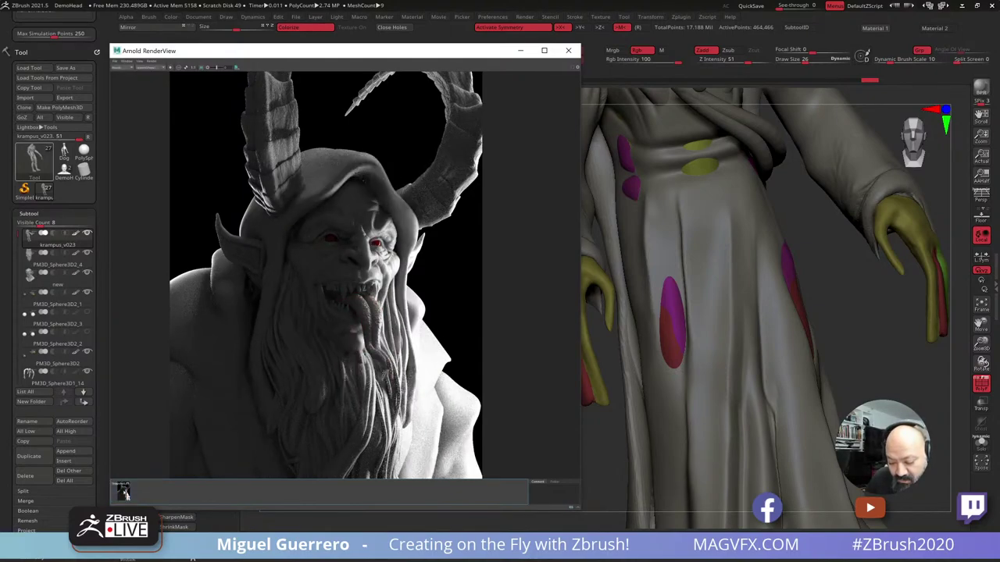
pyautogui.click(123, 490)
pyautogui.click(124, 491)
pyautogui.click(123, 490)
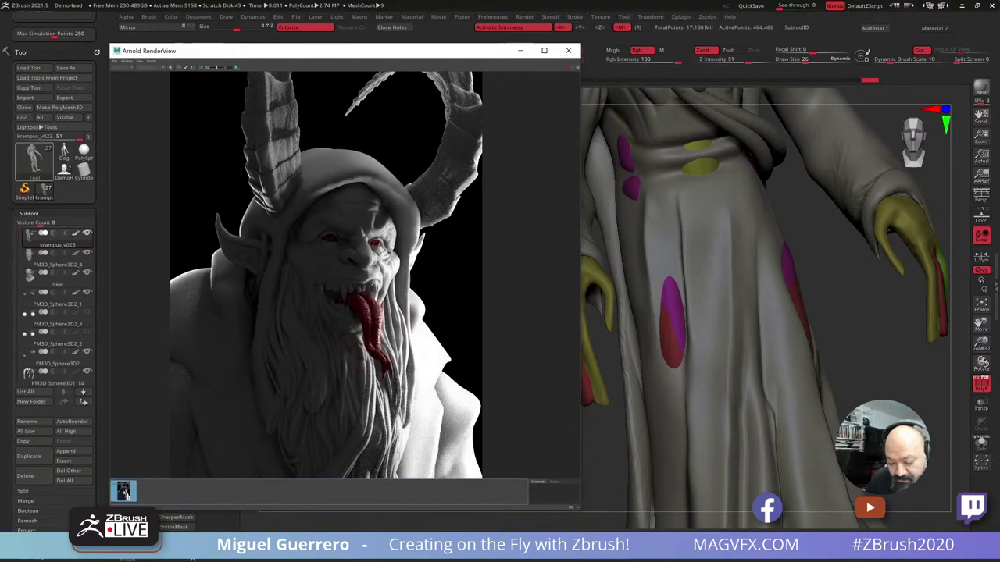
pyautogui.click(123, 490)
pyautogui.click(124, 490)
pyautogui.click(123, 490)
pyautogui.click(123, 490)
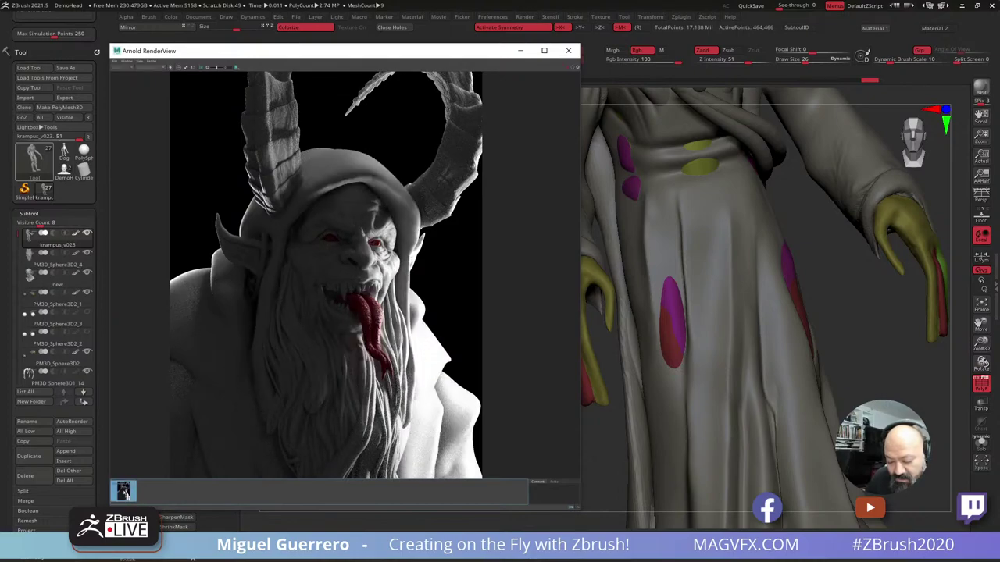
pyautogui.click(124, 491)
pyautogui.click(123, 491)
pyautogui.click(124, 490)
pyautogui.click(124, 491)
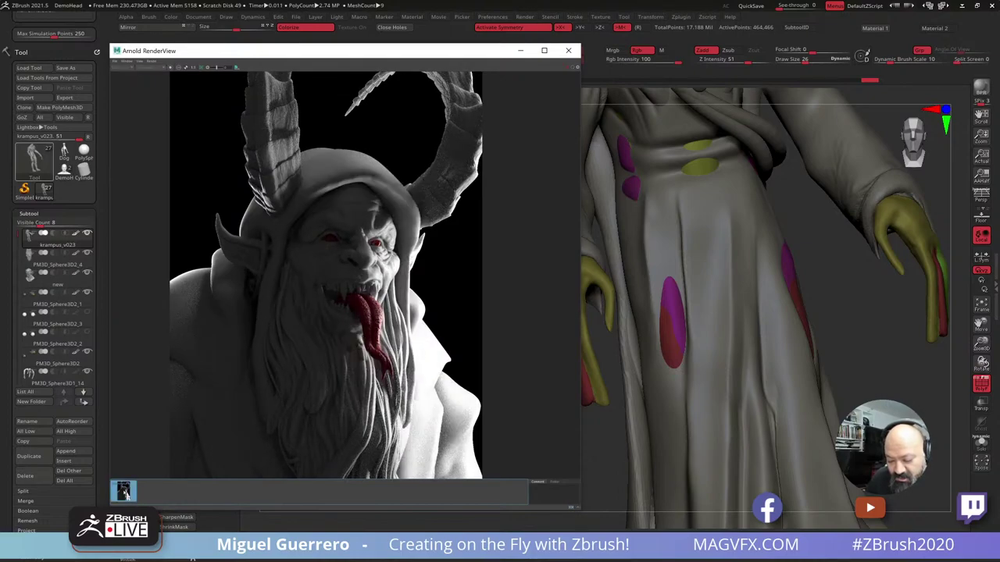
pyautogui.click(124, 490)
pyautogui.click(123, 491)
pyautogui.click(123, 490)
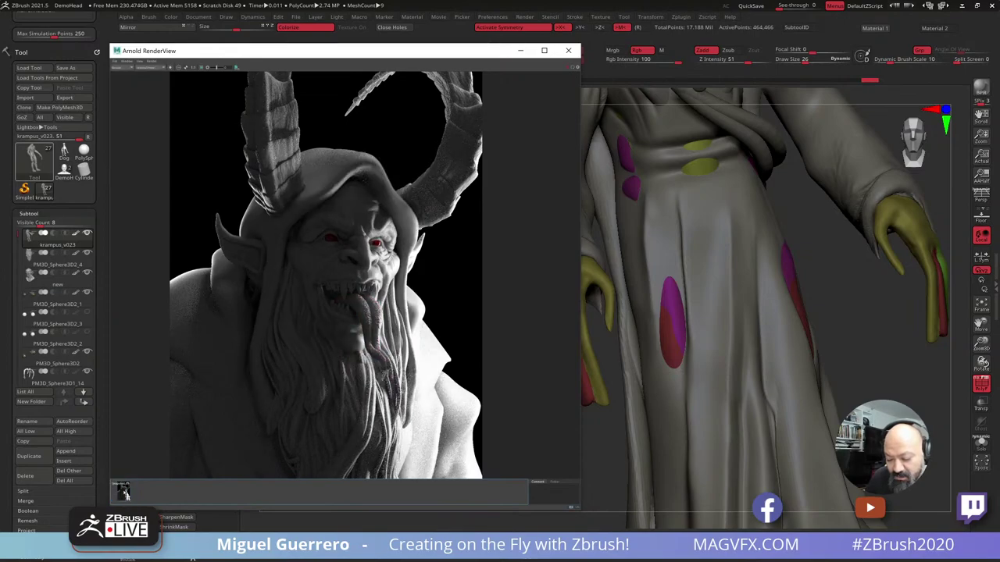
pyautogui.click(124, 490)
pyautogui.click(123, 491)
pyautogui.click(124, 490)
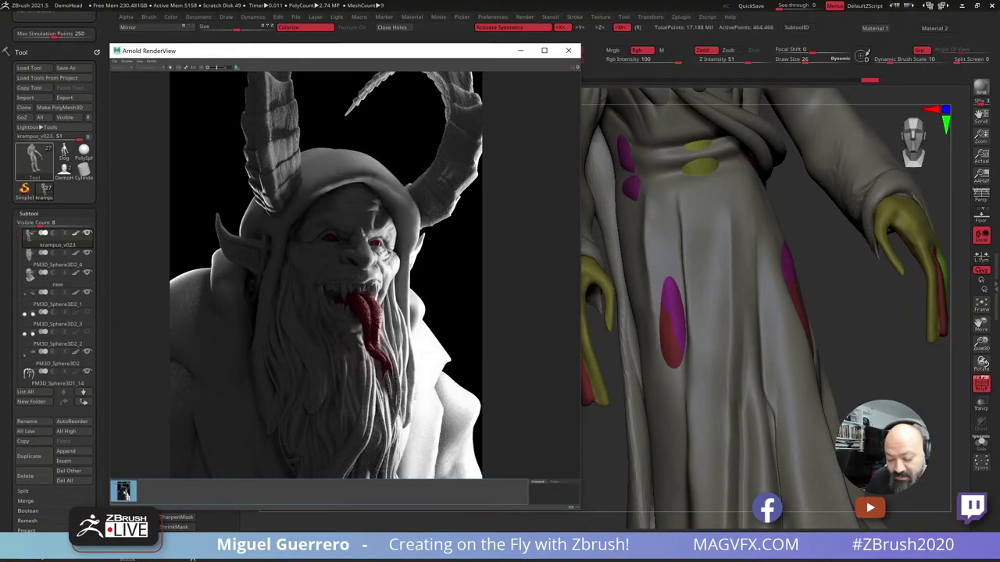
pyautogui.click(124, 490)
pyautogui.click(123, 491)
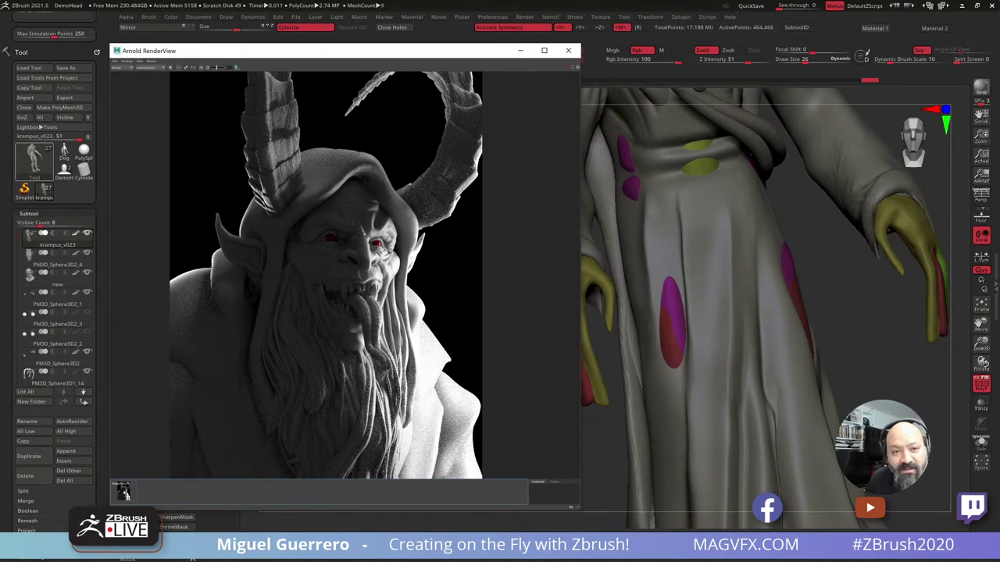
pyautogui.click(123, 491)
pyautogui.click(123, 490)
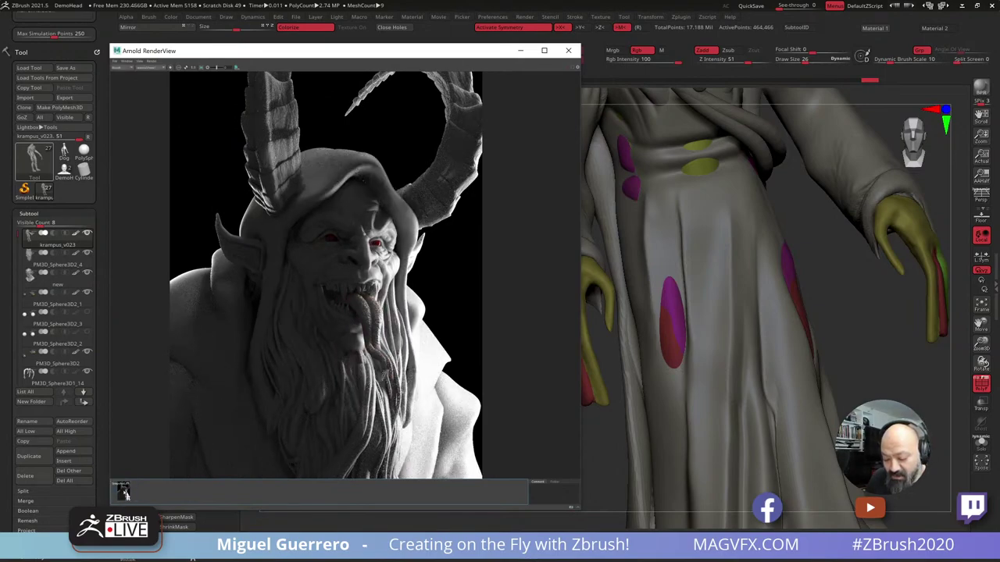
pyautogui.click(124, 490)
pyautogui.click(123, 491)
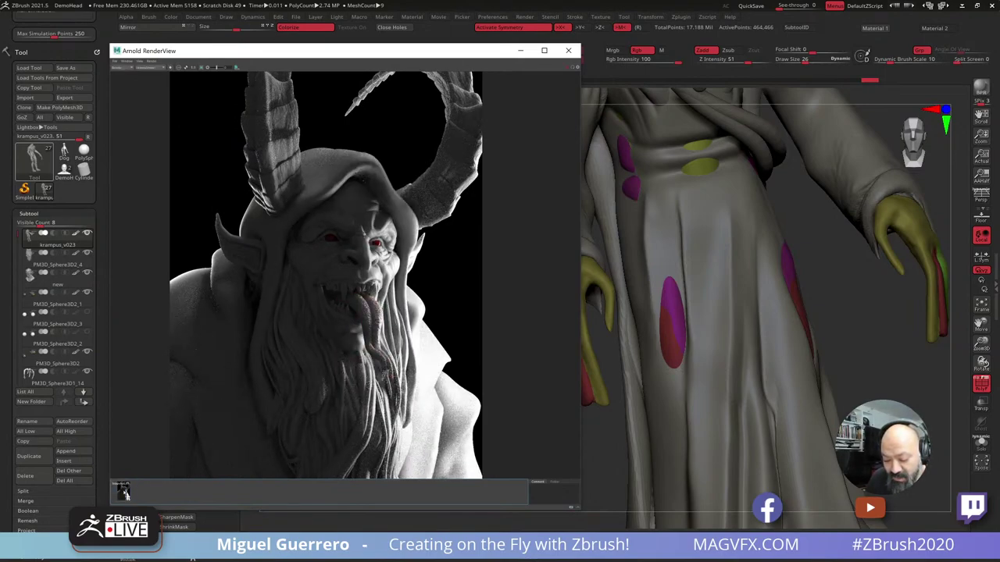
pyautogui.click(124, 490)
pyautogui.click(124, 490)
pyautogui.click(123, 490)
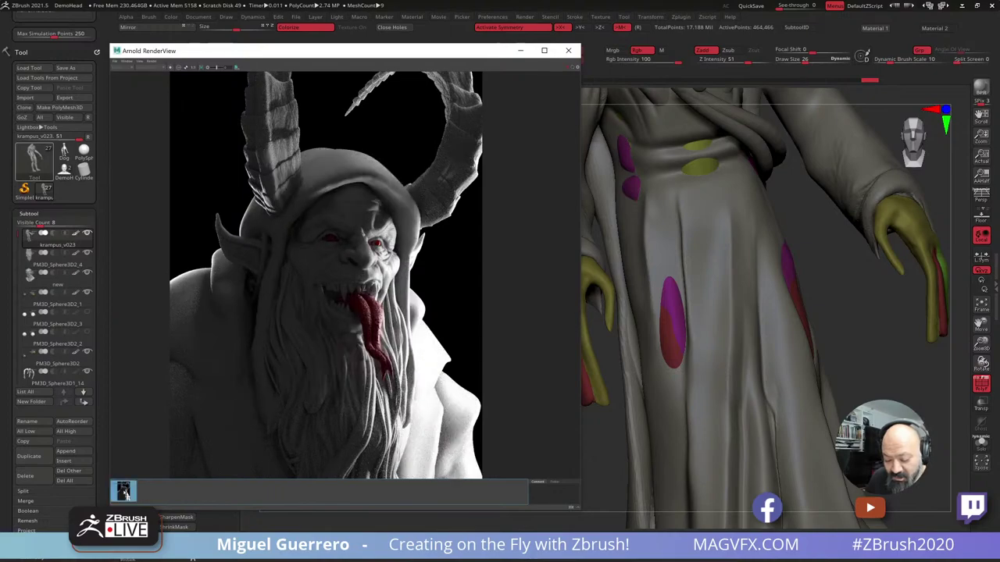
pyautogui.click(124, 490)
pyautogui.click(124, 491)
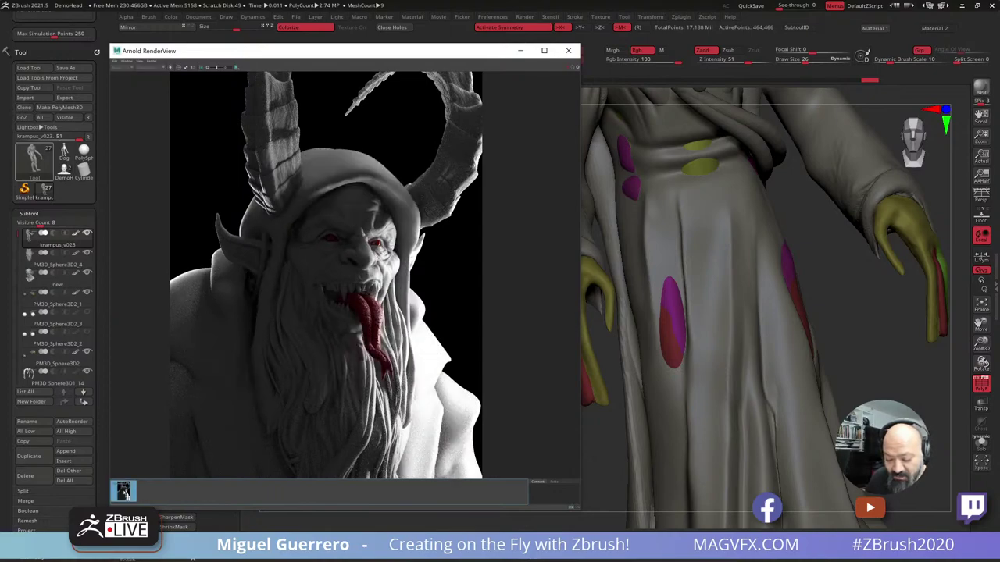
pyautogui.click(124, 491)
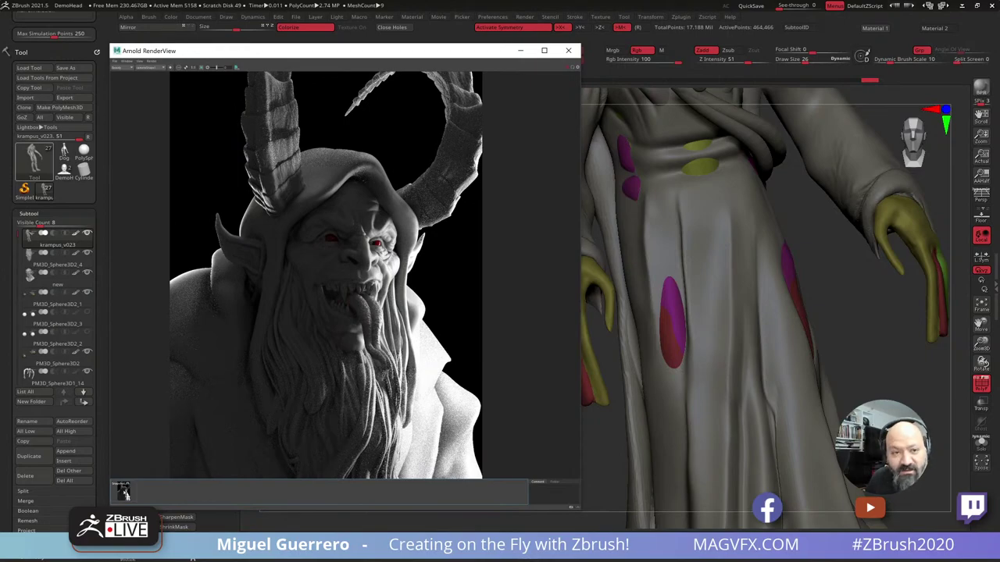
pyautogui.click(123, 491)
pyautogui.click(124, 491)
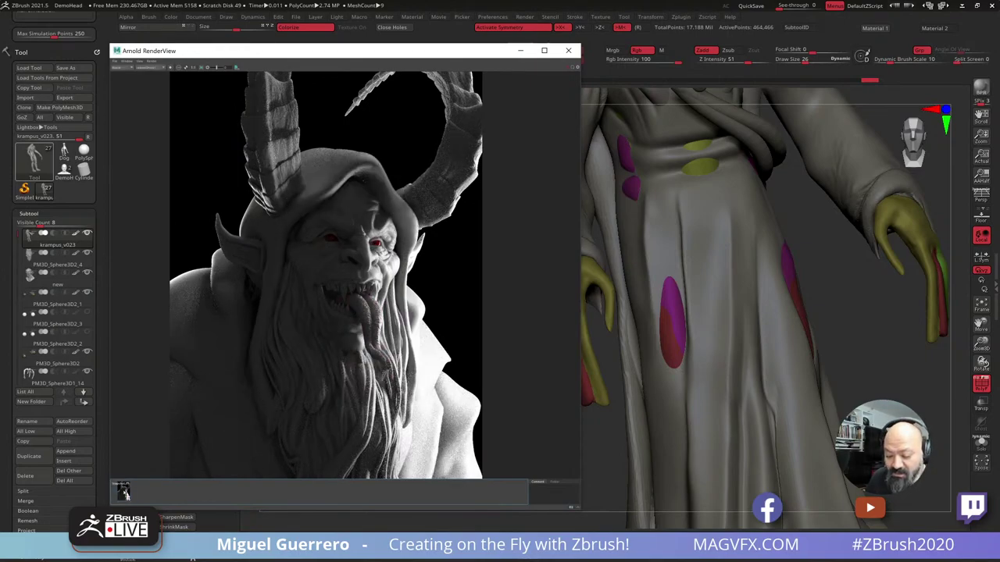
pyautogui.click(124, 490)
pyautogui.click(123, 490)
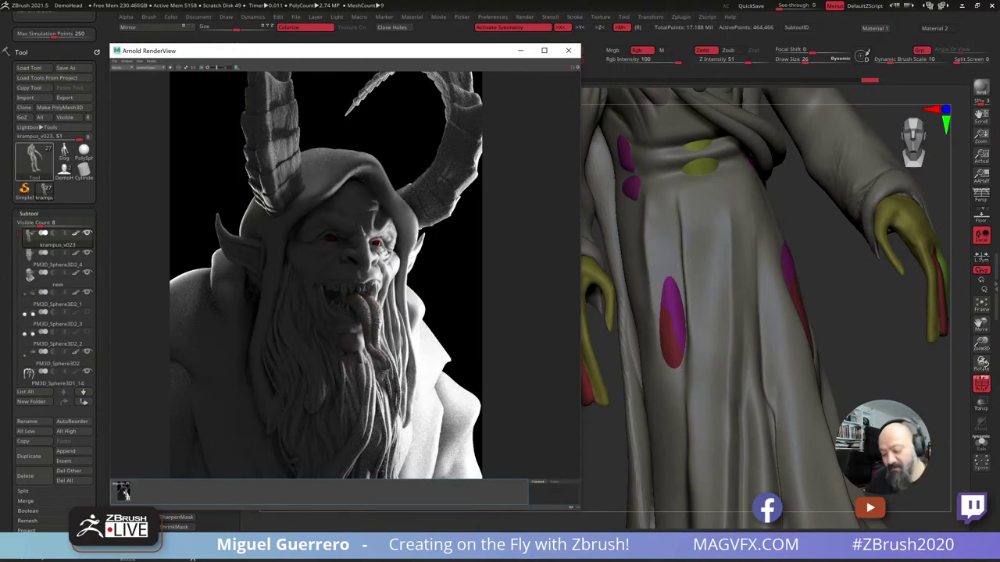
pyautogui.click(123, 490)
pyautogui.click(124, 491)
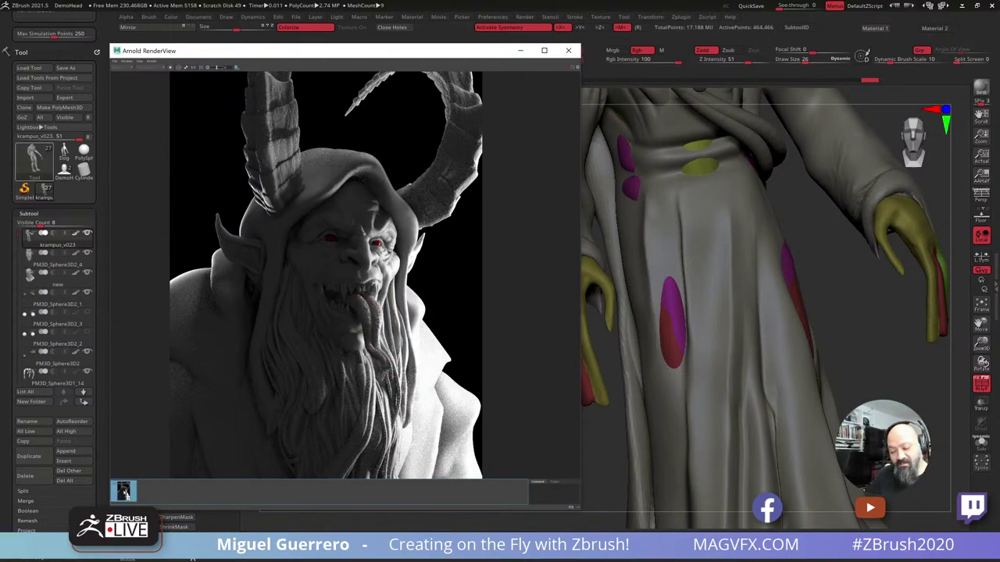
pyautogui.click(123, 490)
pyautogui.click(124, 490)
pyautogui.click(124, 490)
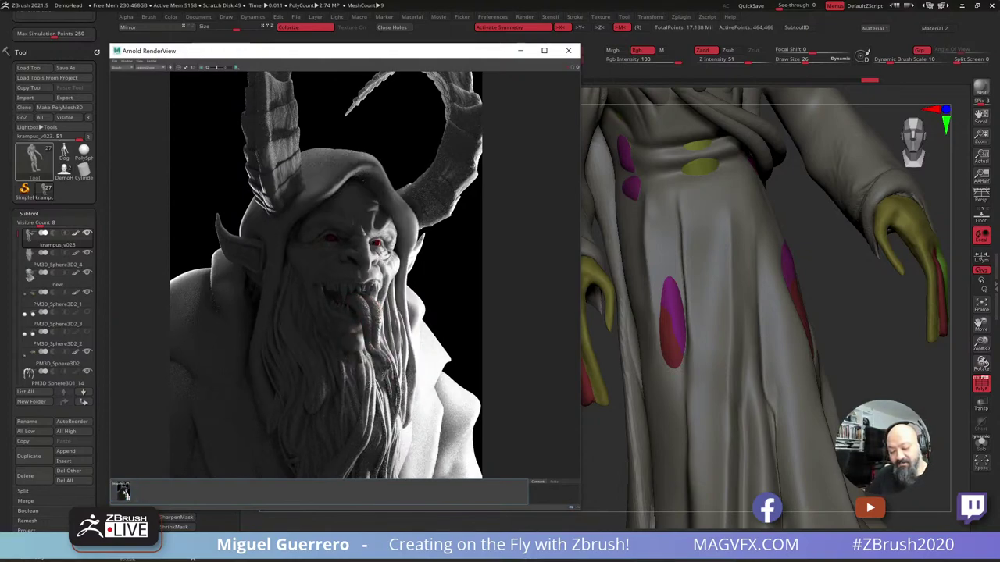
pyautogui.click(124, 490)
pyautogui.click(123, 491)
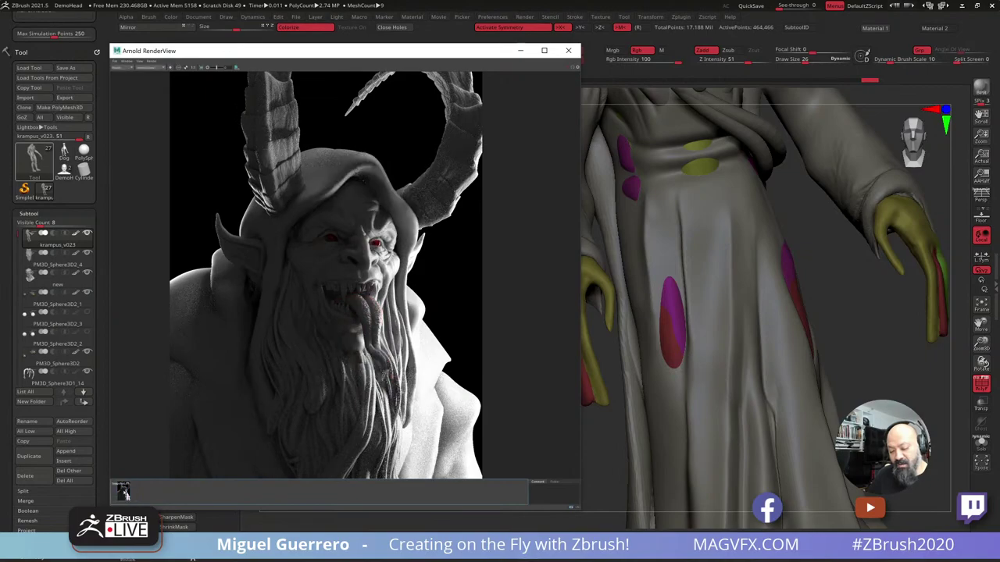
pyautogui.click(123, 490)
pyautogui.click(123, 490)
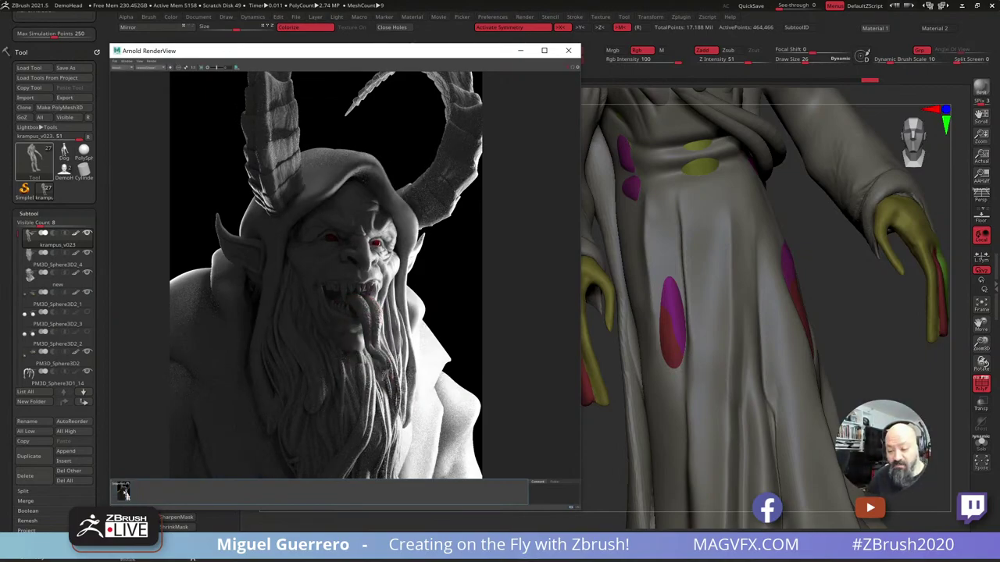
pyautogui.click(123, 491)
pyautogui.click(123, 491)
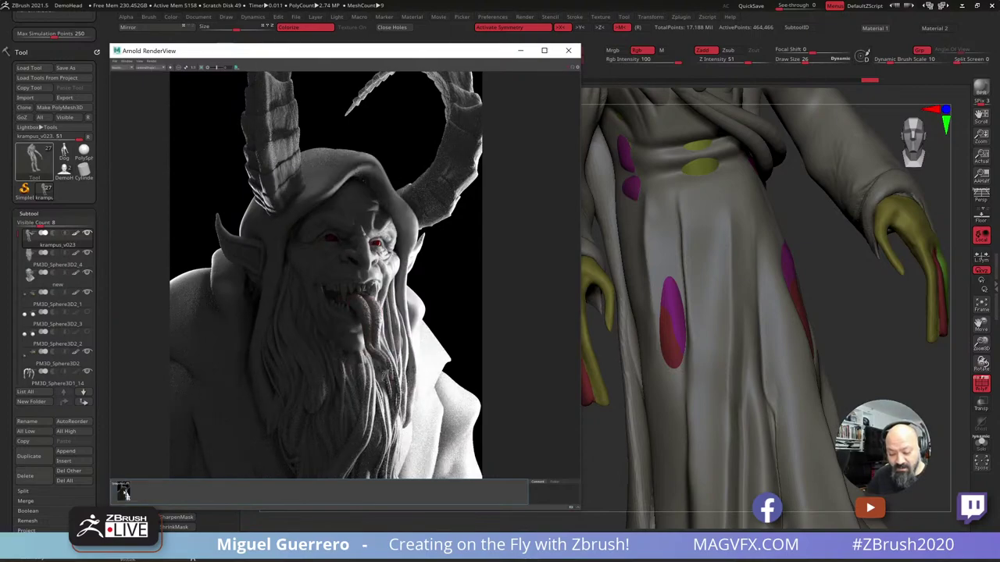
pyautogui.click(123, 491)
pyautogui.click(123, 490)
pyautogui.click(124, 490)
pyautogui.click(124, 491)
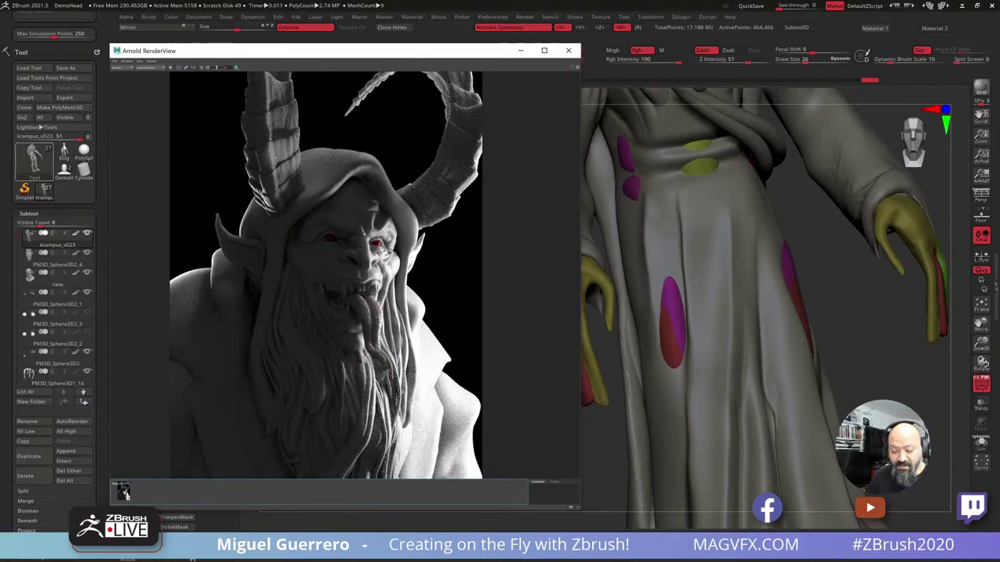
pyautogui.click(123, 490)
pyautogui.click(123, 491)
pyautogui.click(124, 490)
pyautogui.click(123, 490)
pyautogui.click(123, 491)
pyautogui.click(124, 491)
pyautogui.click(123, 491)
pyautogui.click(123, 491)
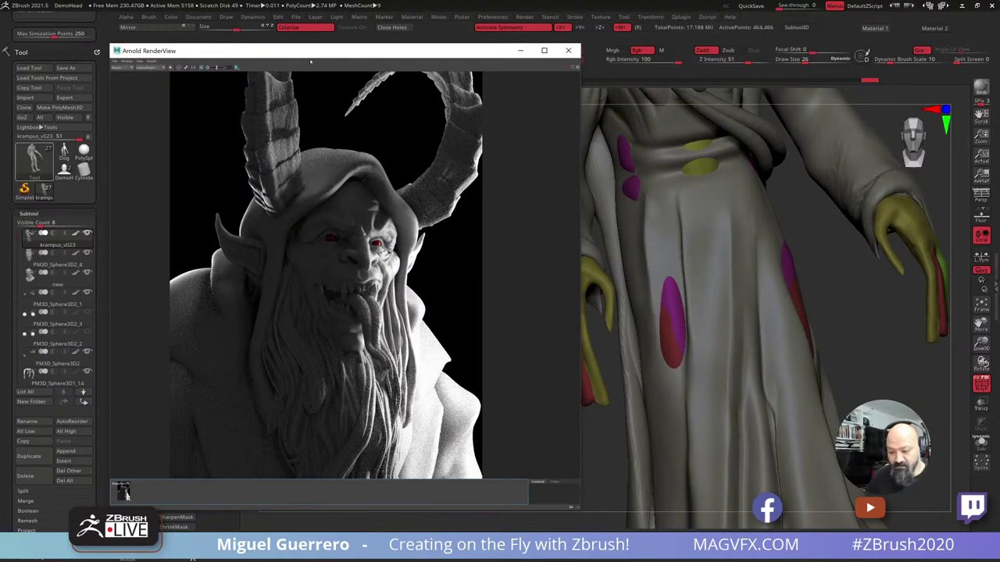
pyautogui.moveTo(327, 55); pyautogui.dragTo(0, 49)
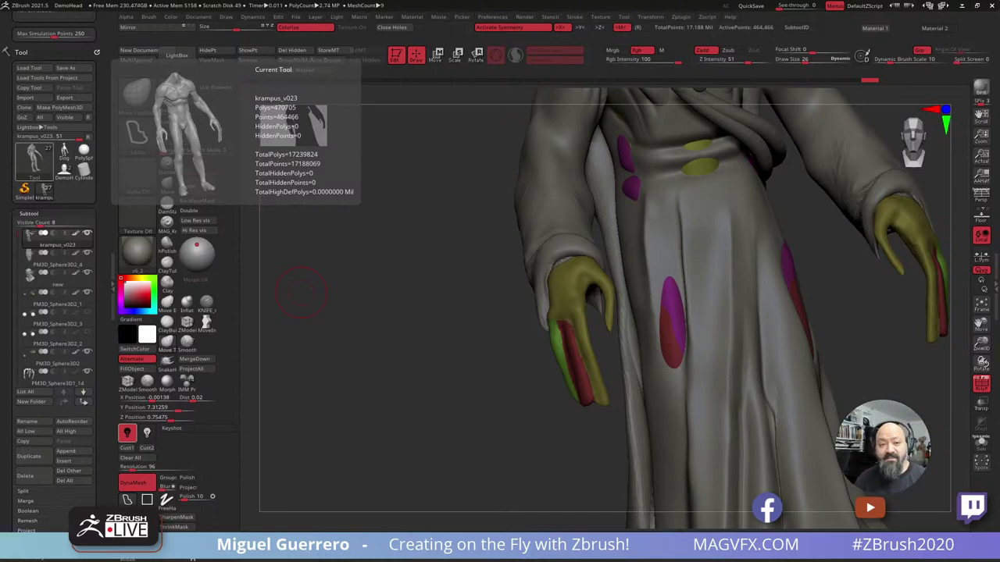
# Select the hooded head subtool "new", turn off the PolyFrame display and frame the Krampus face.
pyautogui.moveTo(355, 301); pyautogui.dragTo(430, 315)
pyautogui.keyDown('alt'); pyautogui.moveTo(446, 271); pyautogui.dragTo(429, 386); pyautogui.keyUp('alt')
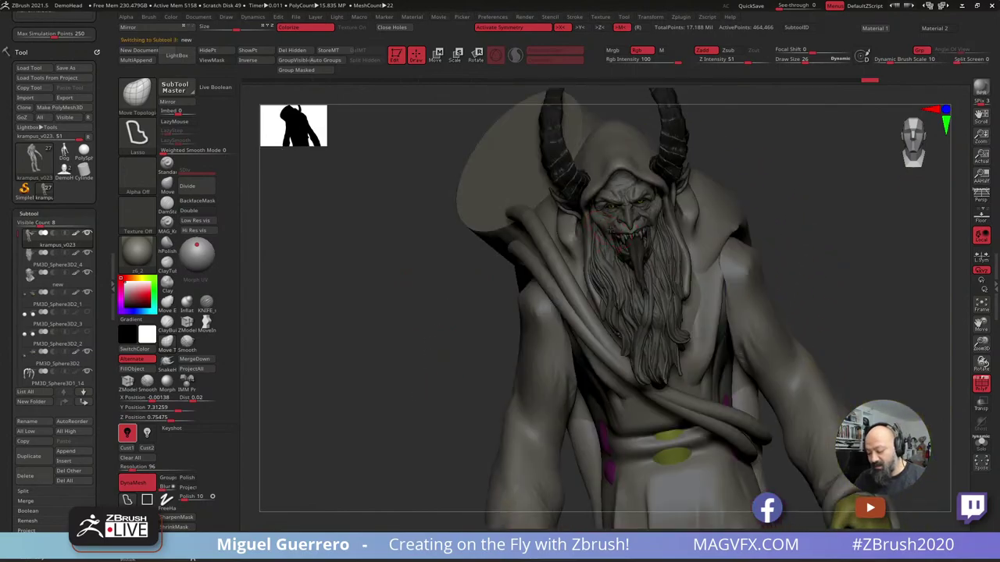
pyautogui.keyDown('alt'); pyautogui.click(616, 209); pyautogui.keyUp('alt')
pyautogui.hotkey('shift', 'f')
pyautogui.keyDown('alt'); pyautogui.moveTo(479, 259); pyautogui.dragTo(453, 367); pyautogui.keyUp('alt')
pyautogui.keyDown('ctrl'); pyautogui.moveTo(398, 270); pyautogui.dragTo(368, 263, button='right'); pyautogui.keyUp('ctrl')
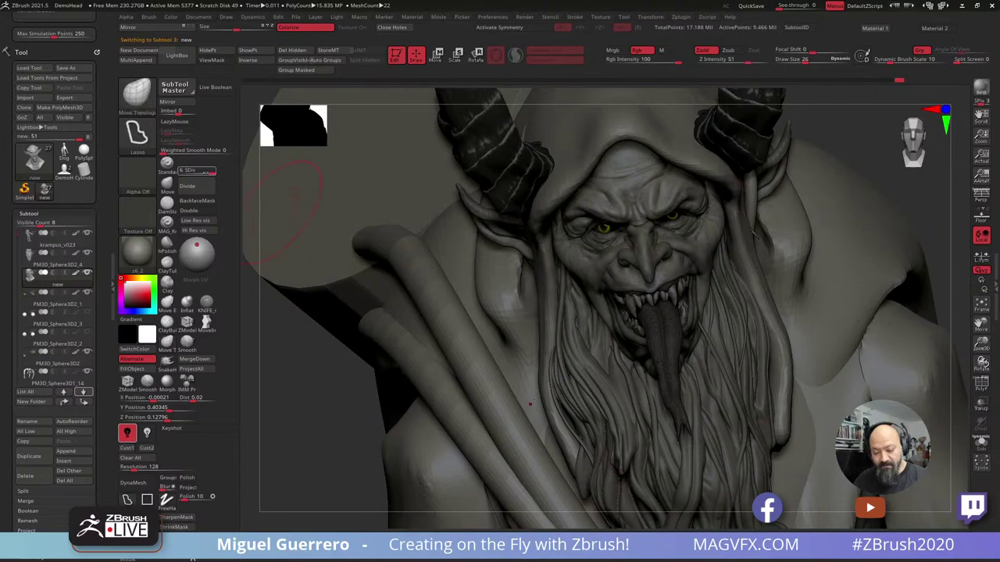
# Lower the hooded head subtool to subdivision level 4 and turn on X symmetry.
pyautogui.hotkey('shift', 'd')
pyautogui.hotkey('shift', 'd')
pyautogui.moveTo(353, 403); pyautogui.dragTo(357, 389)
pyautogui.press('[')
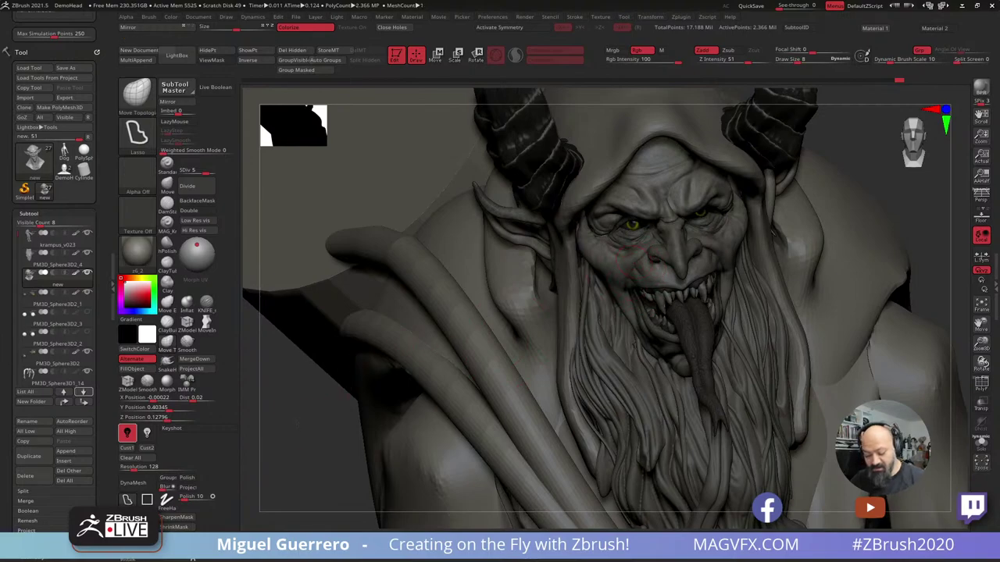
pyautogui.moveTo(331, 389); pyautogui.dragTo(317, 395)
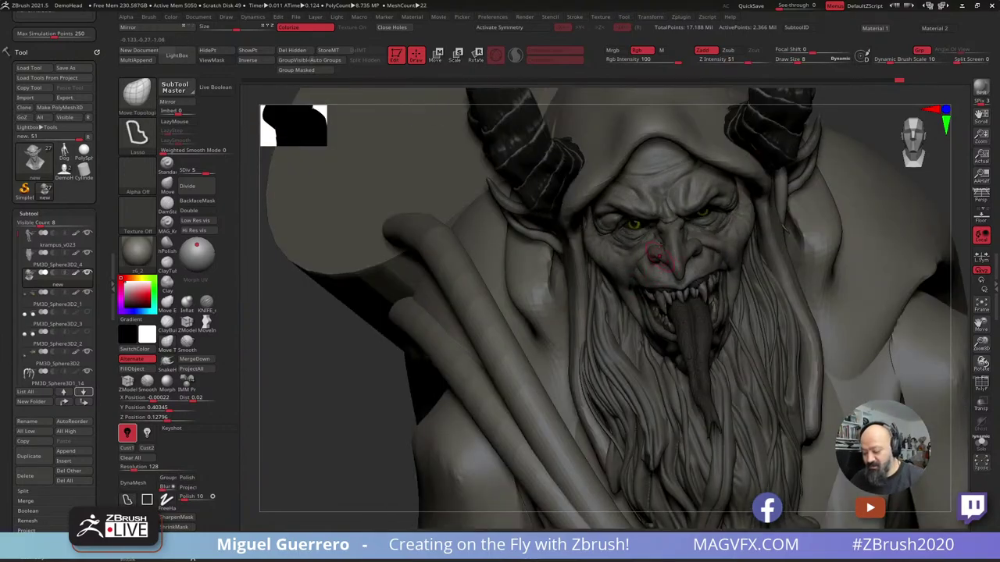
pyautogui.press('x')
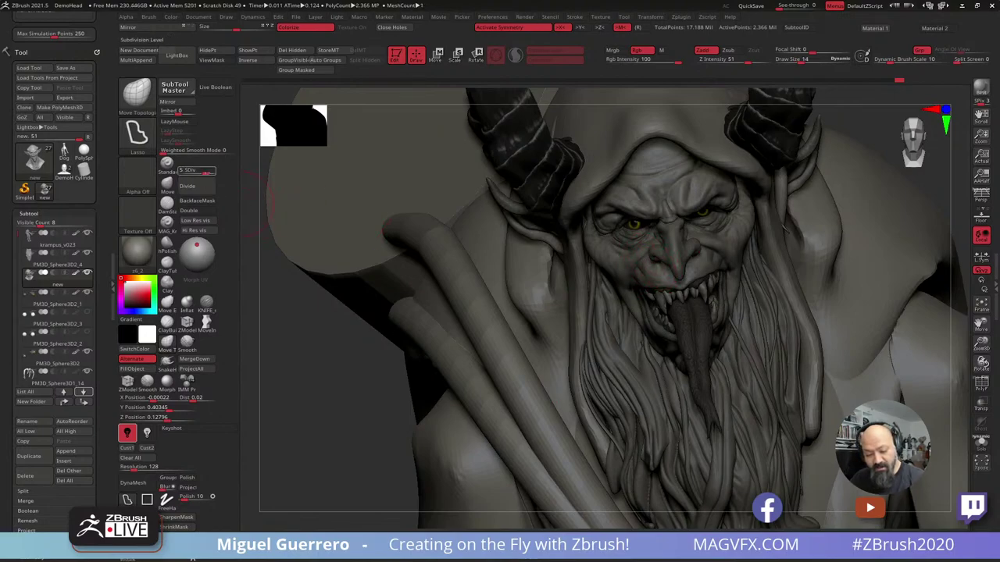
pyautogui.click(198, 171)
pyautogui.hotkey('shift', 'd')
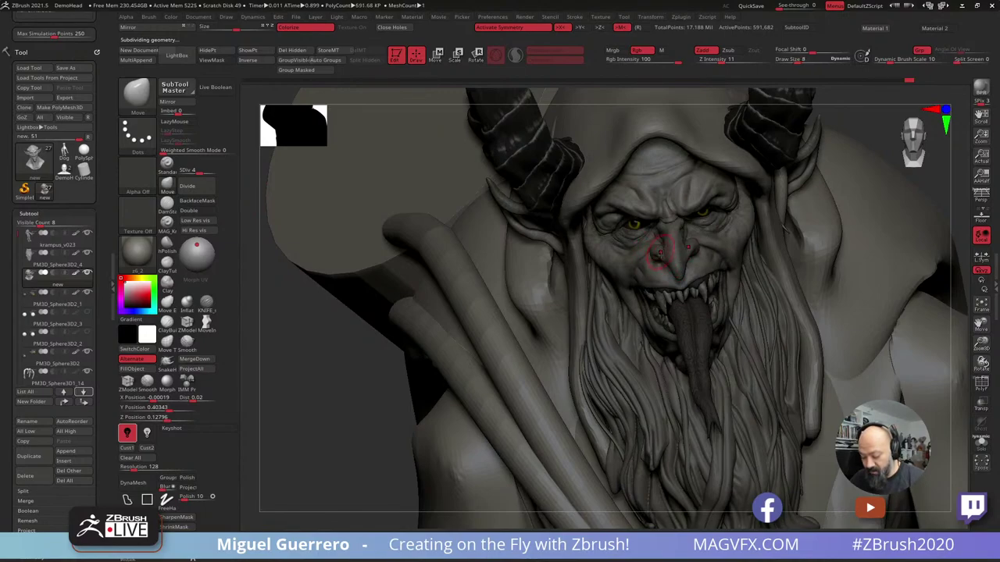
# Adjust the sides of the nose symmetrically with the Move brush, checking the shape from several angles.
pyautogui.moveTo(420, 349); pyautogui.dragTo(558, 321)
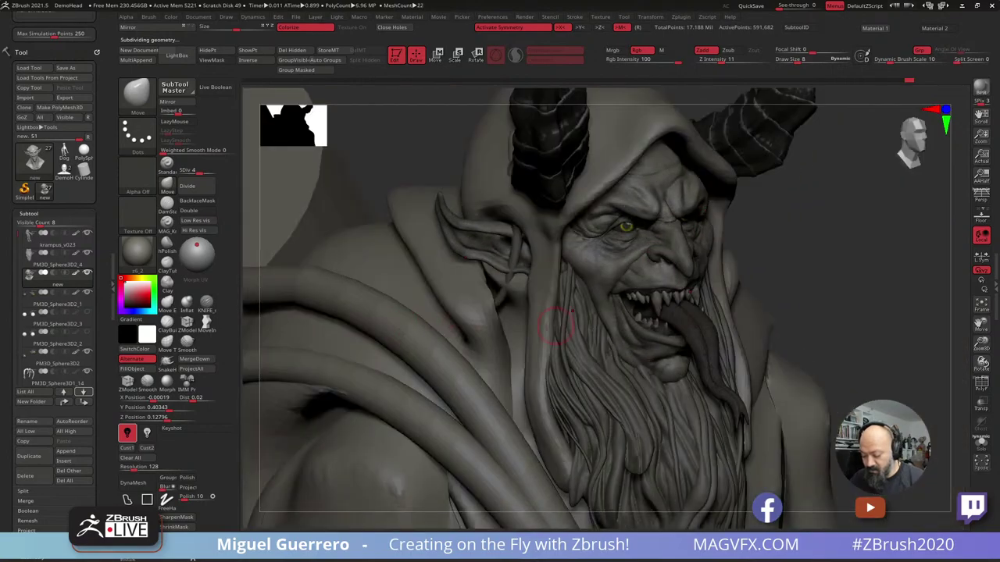
pyautogui.moveTo(851, 289); pyautogui.dragTo(767, 279)
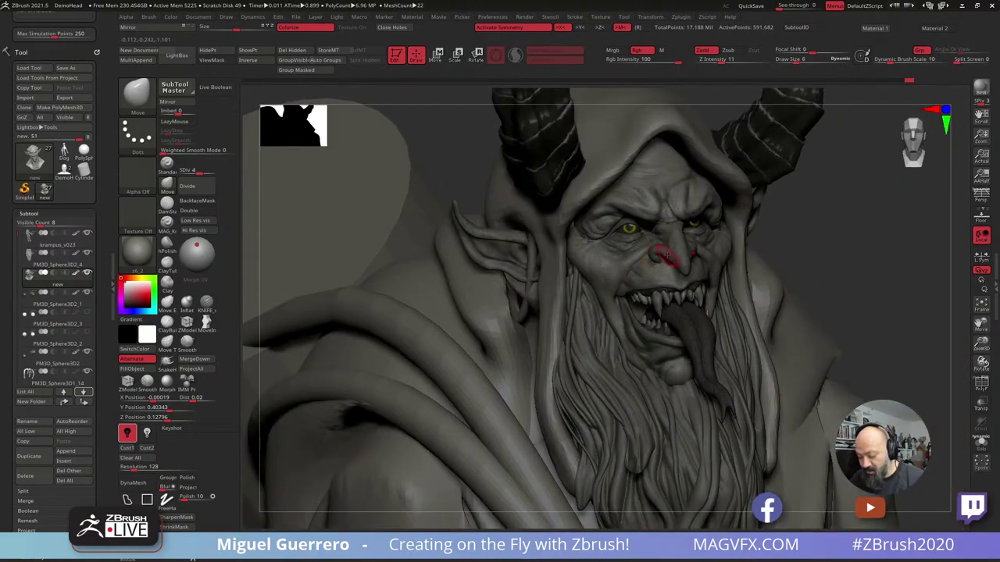
pyautogui.moveTo(850, 285); pyautogui.dragTo(707, 239, button='right')
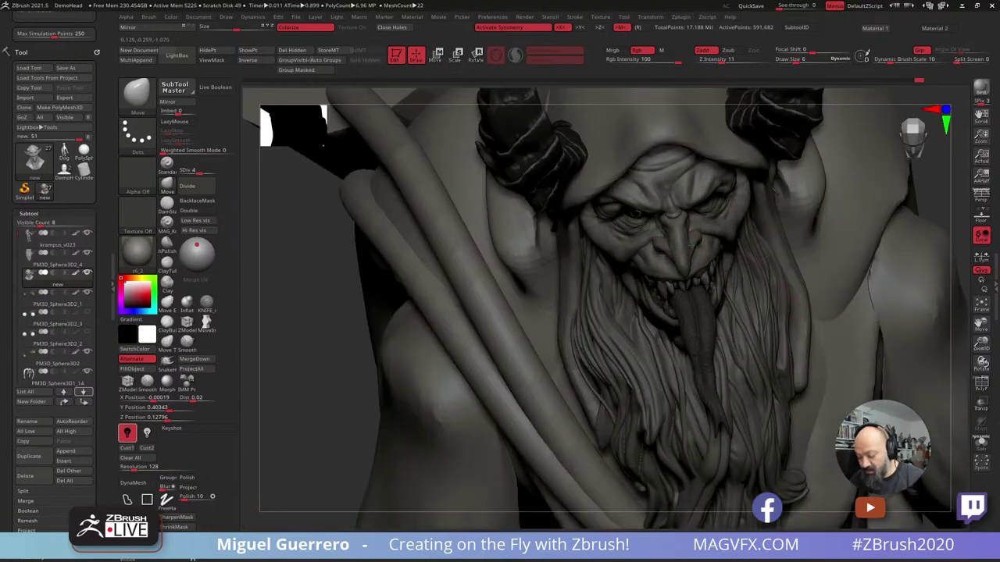
pyautogui.moveTo(446, 284); pyautogui.dragTo(579, 268)
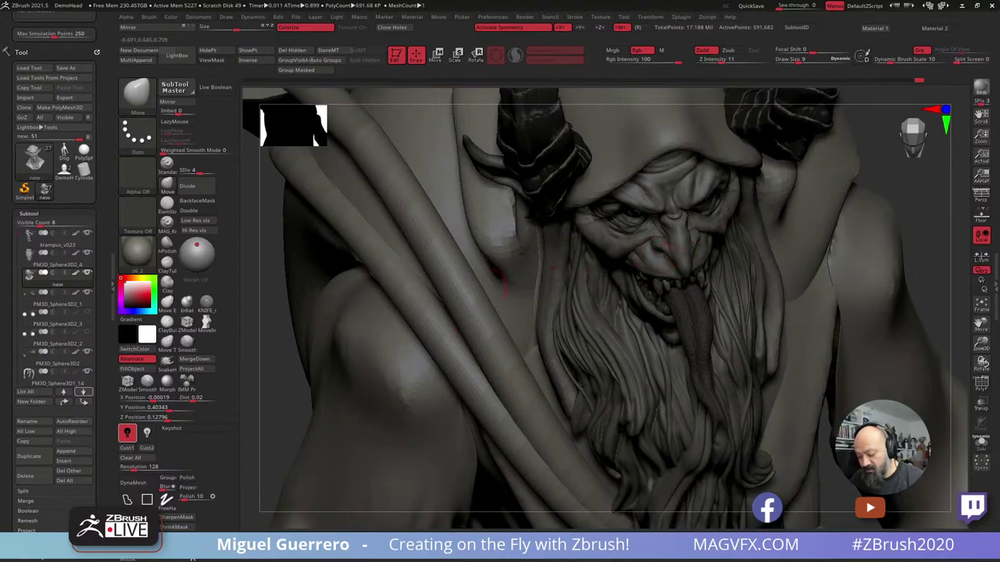
pyautogui.moveTo(266, 348); pyautogui.dragTo(316, 317)
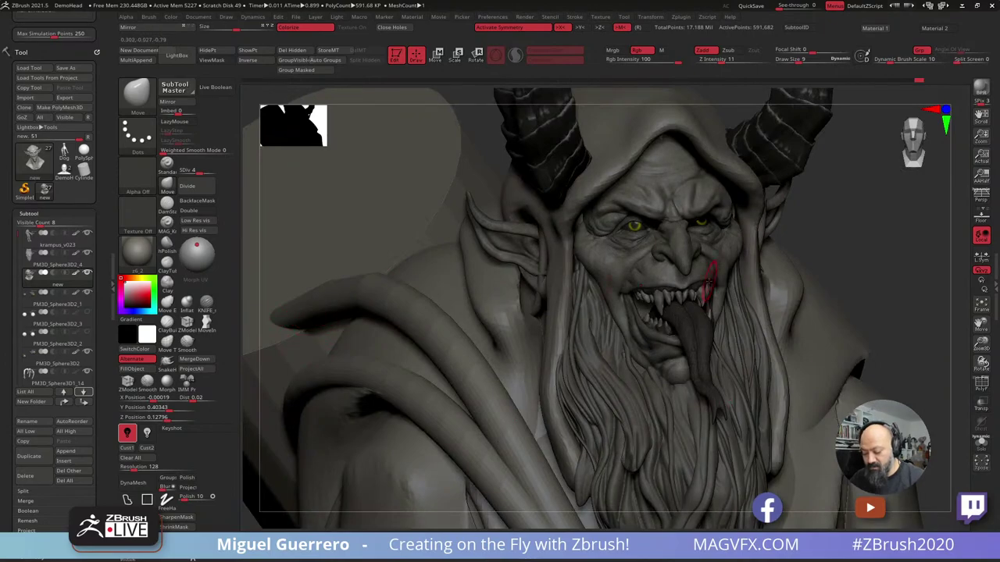
pyautogui.moveTo(709, 277); pyautogui.dragTo(865, 280, button='right')
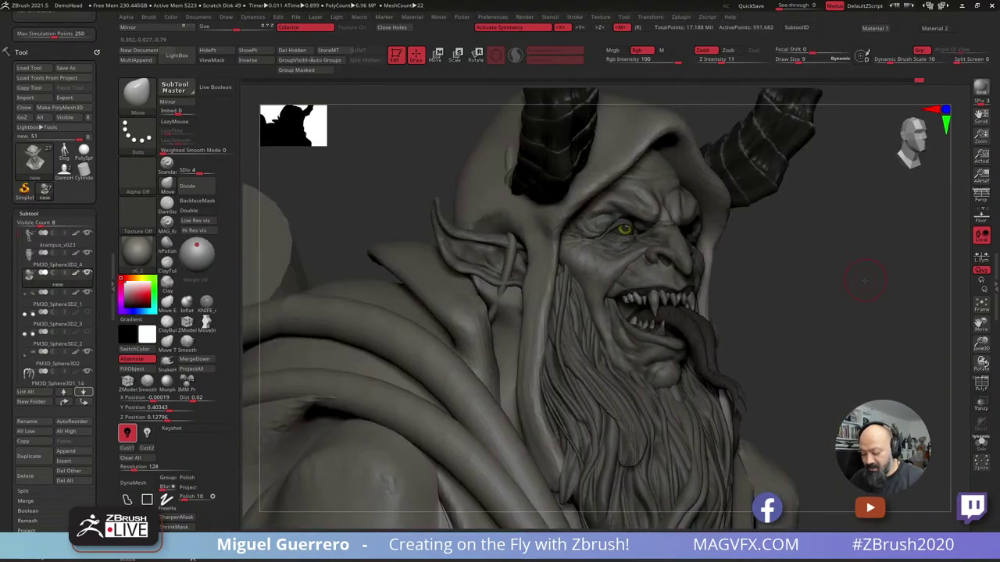
pyautogui.keyDown('ctrl'); pyautogui.moveTo(651, 278); pyautogui.dragTo(671, 308, button='right'); pyautogui.keyUp('ctrl')
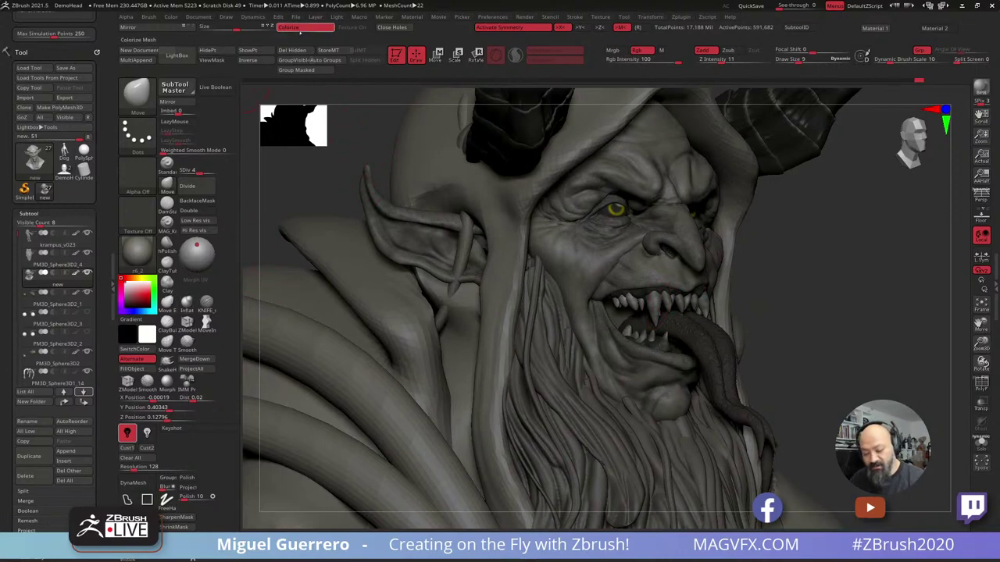
# Turn off Colorize for the head and build up the edge of the nostril with the Inflat brush.
pyautogui.click(301, 28)
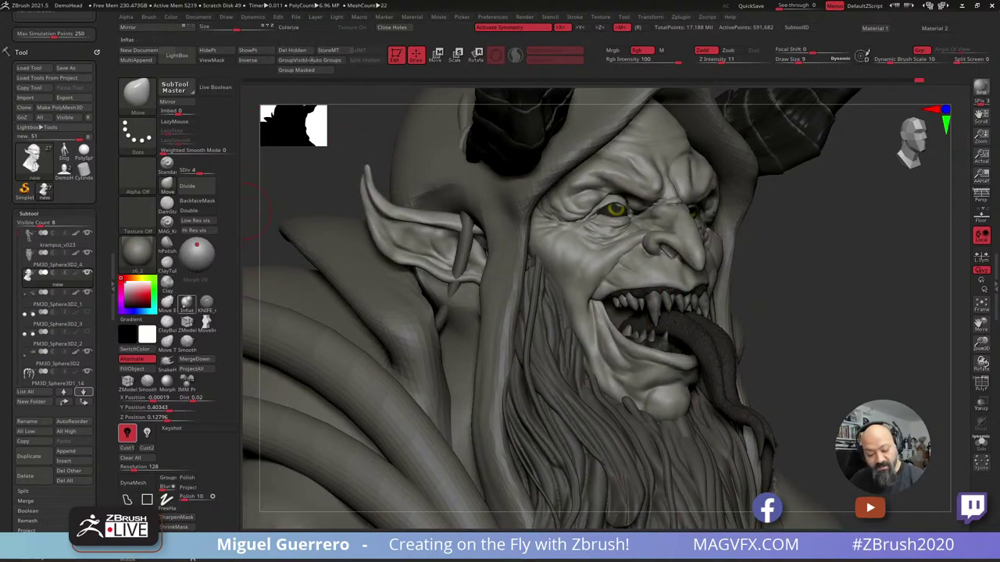
pyautogui.click(186, 304)
pyautogui.moveTo(346, 188); pyautogui.dragTo(402, 200, button='right')
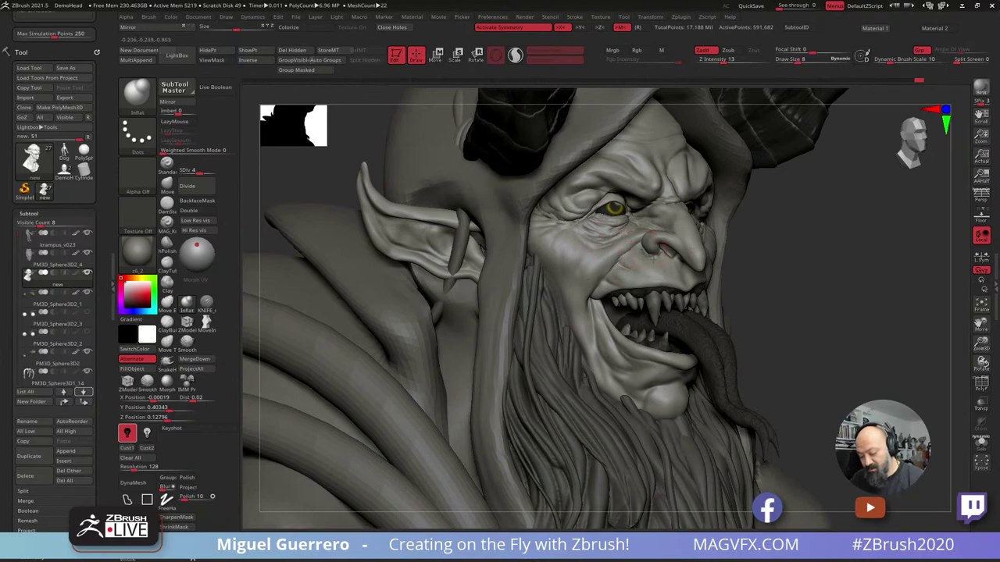
pyautogui.moveTo(650, 250)
pyautogui.mouseDown()
pyautogui.moveTo(642, 256)
pyautogui.moveTo(653, 258)
pyautogui.mouseUp()
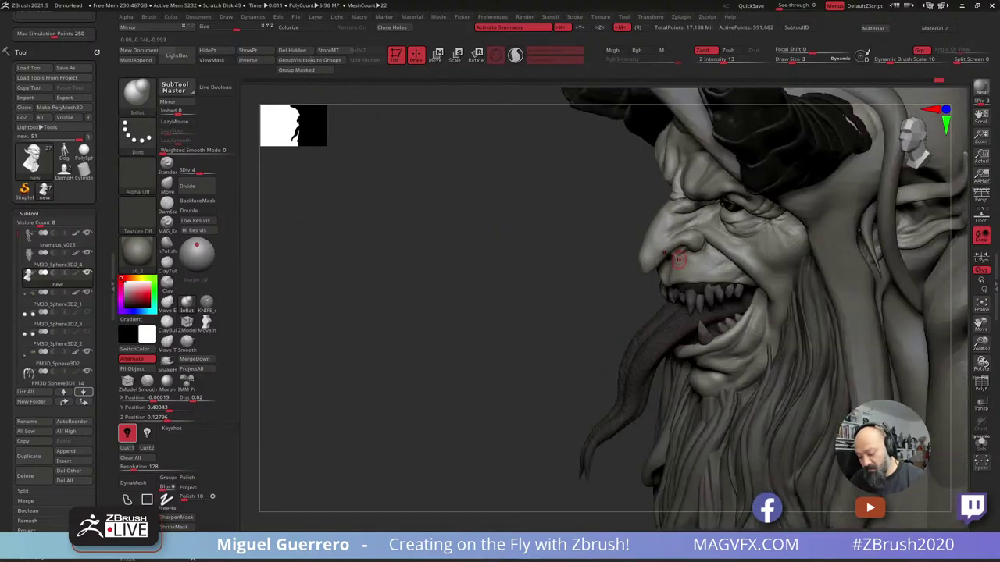
# Refine the nostril wings with the Move and Inflat brushes at draw size 3 and smooth the area beside the nose.
pyautogui.press('b')
pyautogui.press('m')
pyautogui.press('v')
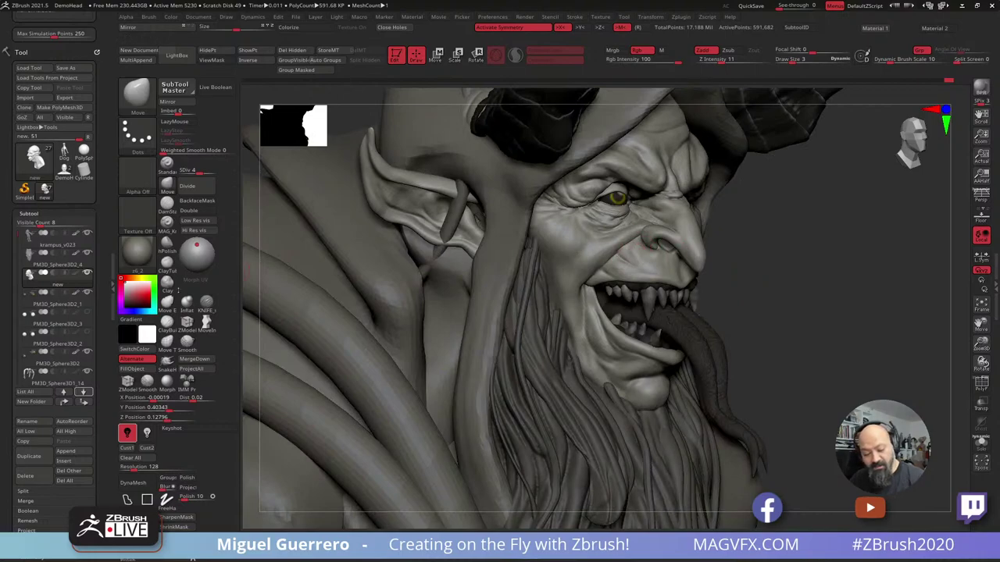
pyautogui.click(186, 302)
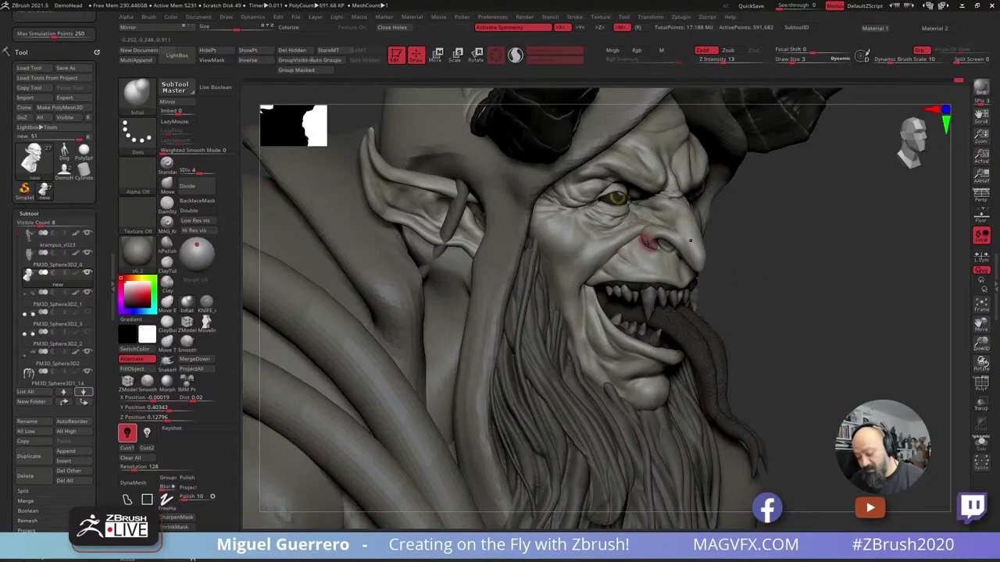
pyautogui.press('shift')
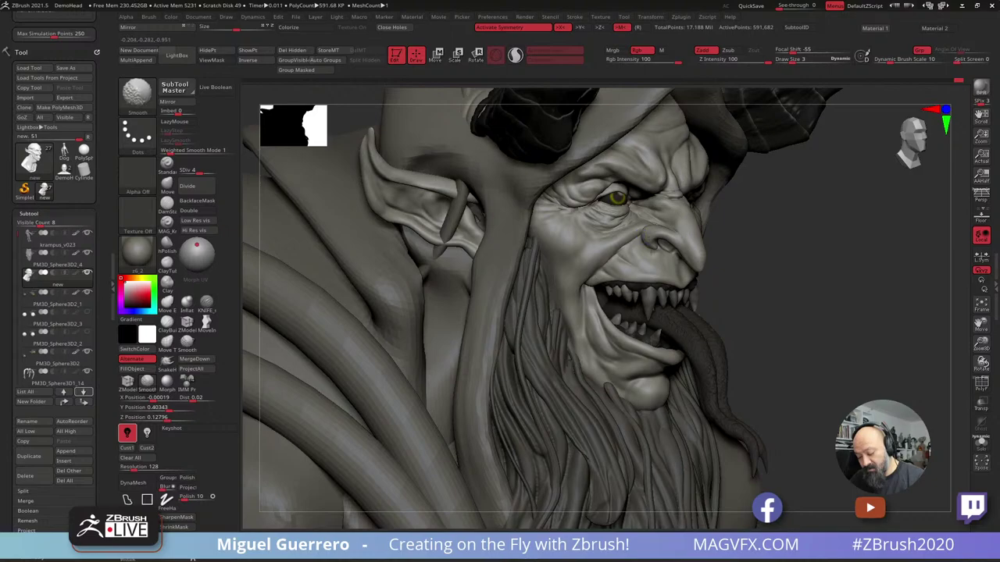
pyautogui.moveTo(790, 332); pyautogui.dragTo(778, 332)
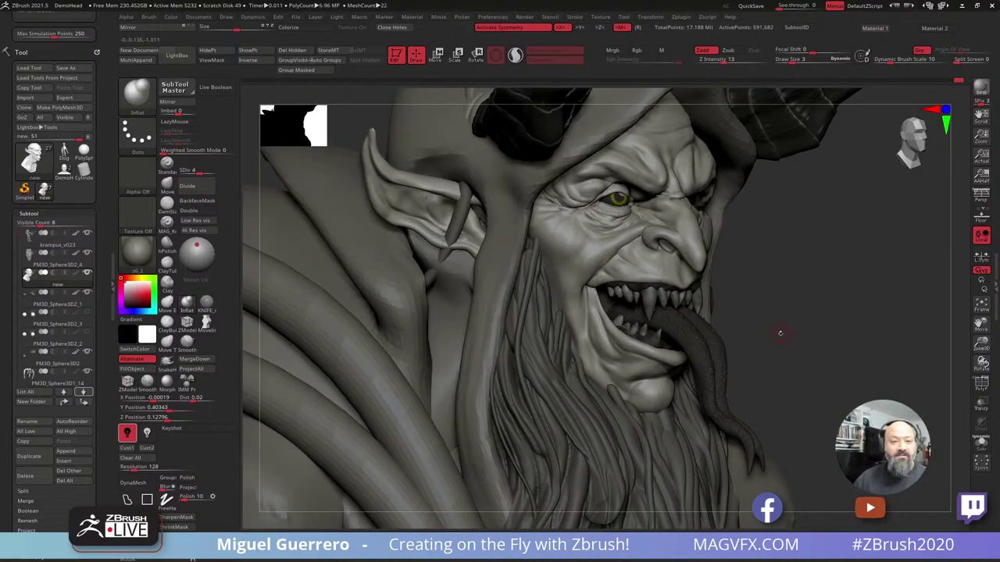
# Place Arnold RenderView beside the model, refresh the render, inspect the Krampus face up close and move the window away.
pyautogui.moveTo(465, 359)
pyautogui.keyDown('alt'); pyautogui.mouseDown(button='right')
pyautogui.moveTo(495, 350)
pyautogui.moveTo(455, 343)
pyautogui.moveTo(510, 331)
pyautogui.mouseUp(button='right'); pyautogui.keyUp('alt')
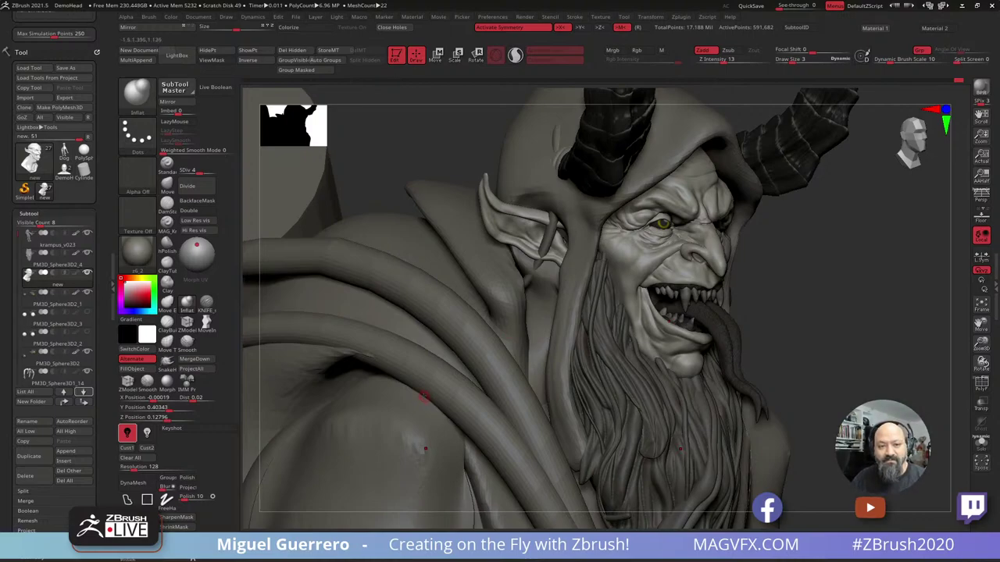
pyautogui.moveTo(434, 385)
pyautogui.keyDown('ctrl'); pyautogui.mouseDown(button='right')
pyautogui.moveTo(405, 359)
pyautogui.moveTo(481, 324)
pyautogui.mouseUp(button='right'); pyautogui.keyUp('ctrl')
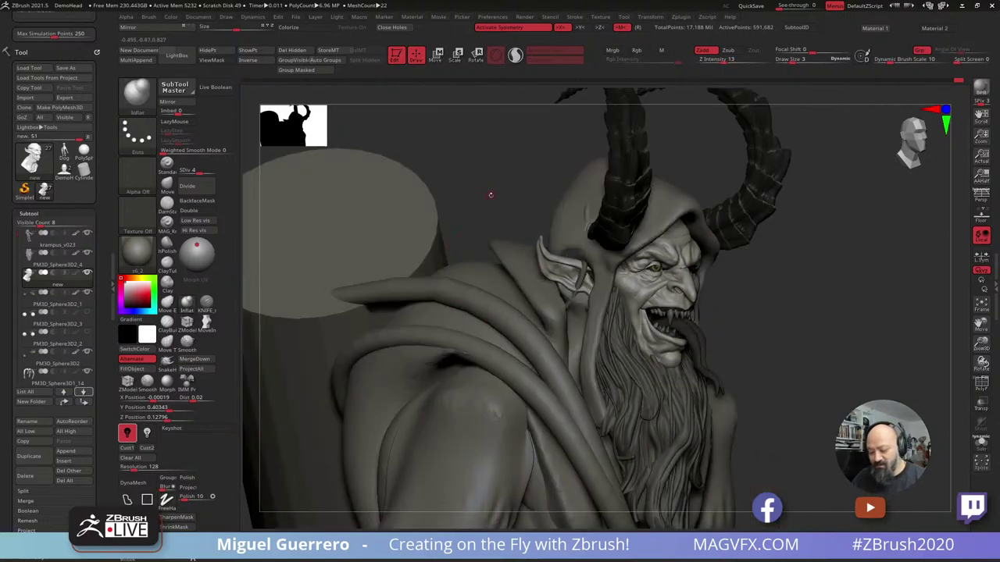
pyautogui.moveTo(490, 195); pyautogui.dragTo(485, 223, button='right')
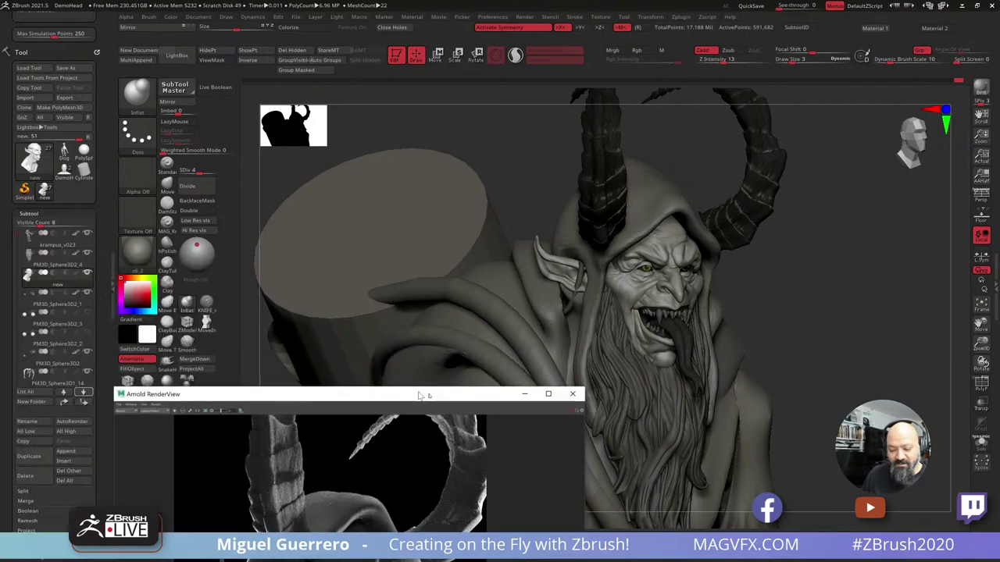
pyautogui.moveTo(419, 391); pyautogui.dragTo(352, 88)
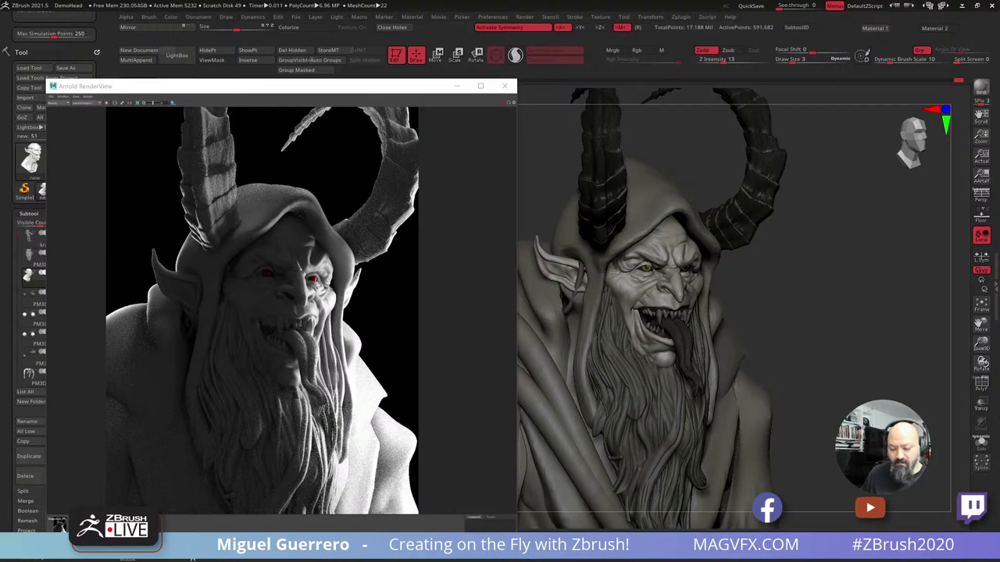
pyautogui.click(506, 103)
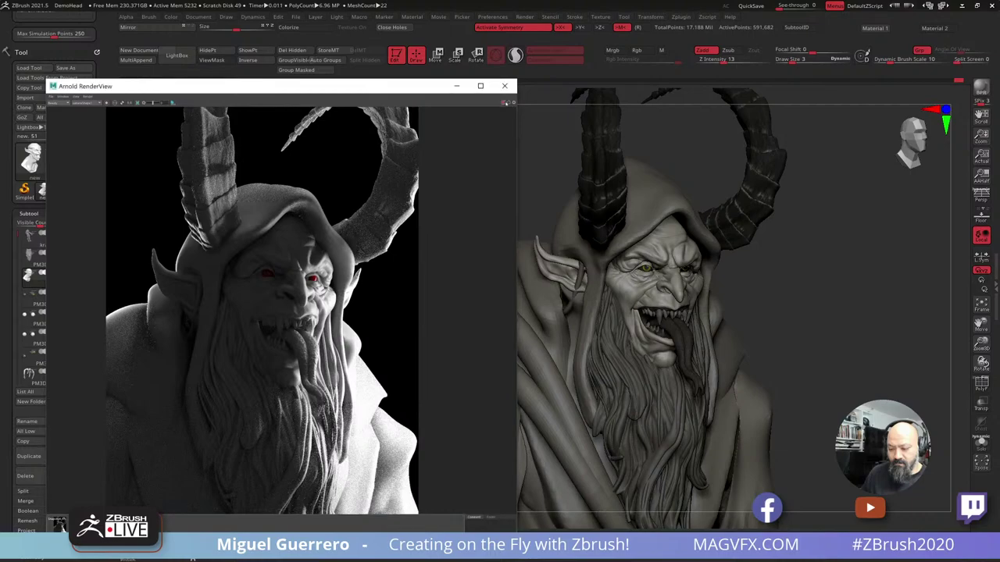
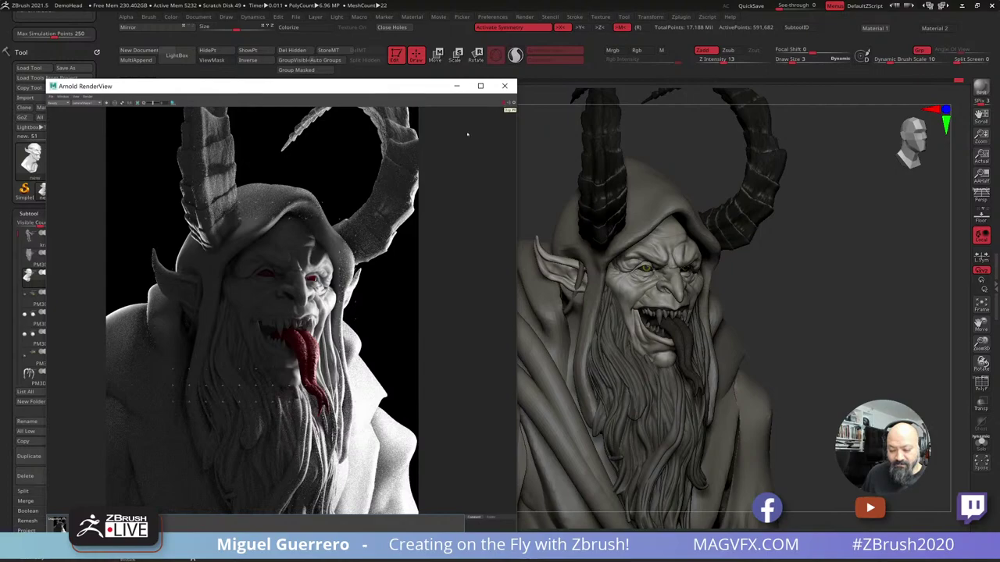
pyautogui.scroll(2, 314, 291)
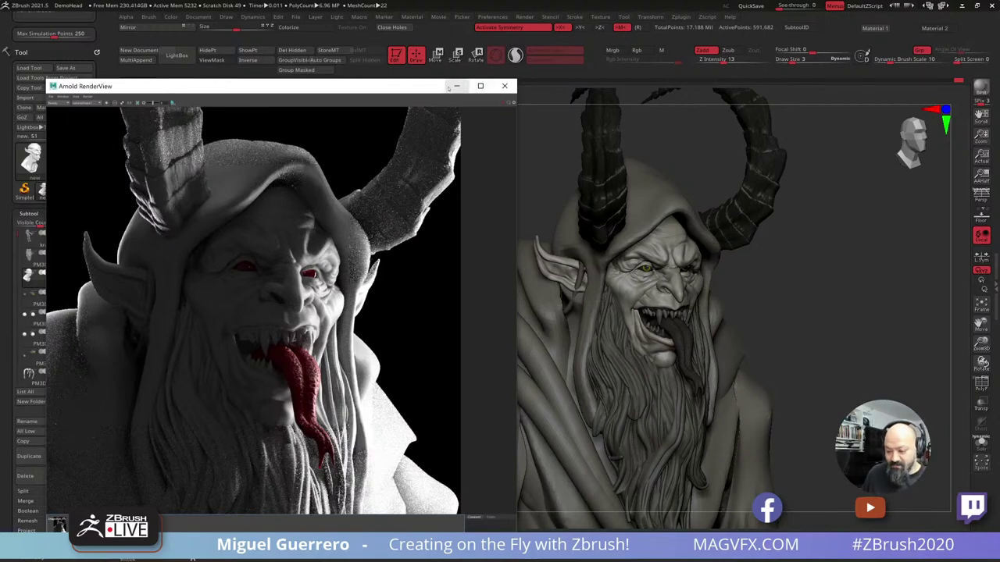
pyautogui.moveTo(401, 91); pyautogui.dragTo(0, 125)
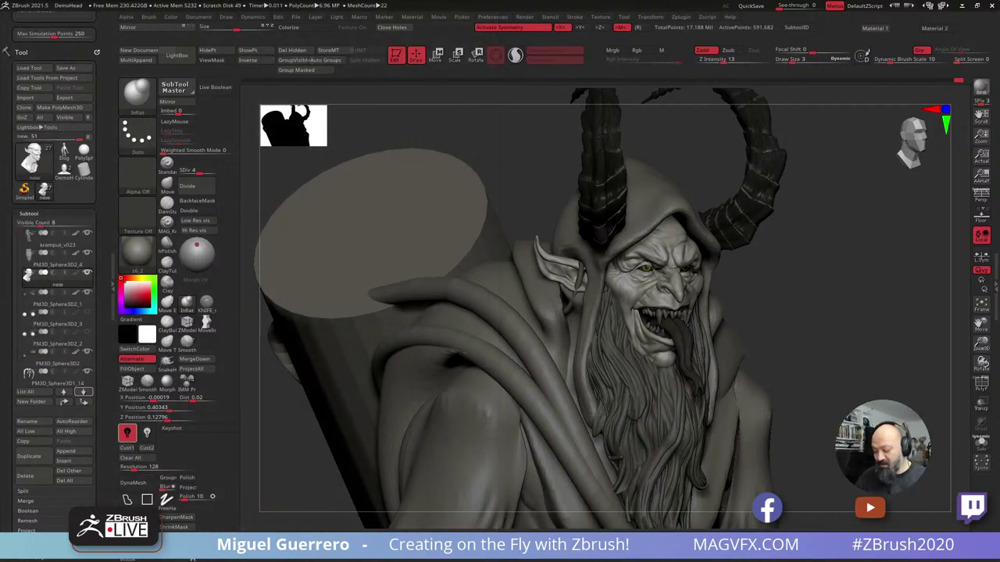
# Reshape the nose in profile with the Move brush at draw size 8.
pyautogui.moveTo(781, 332); pyautogui.dragTo(824, 335)
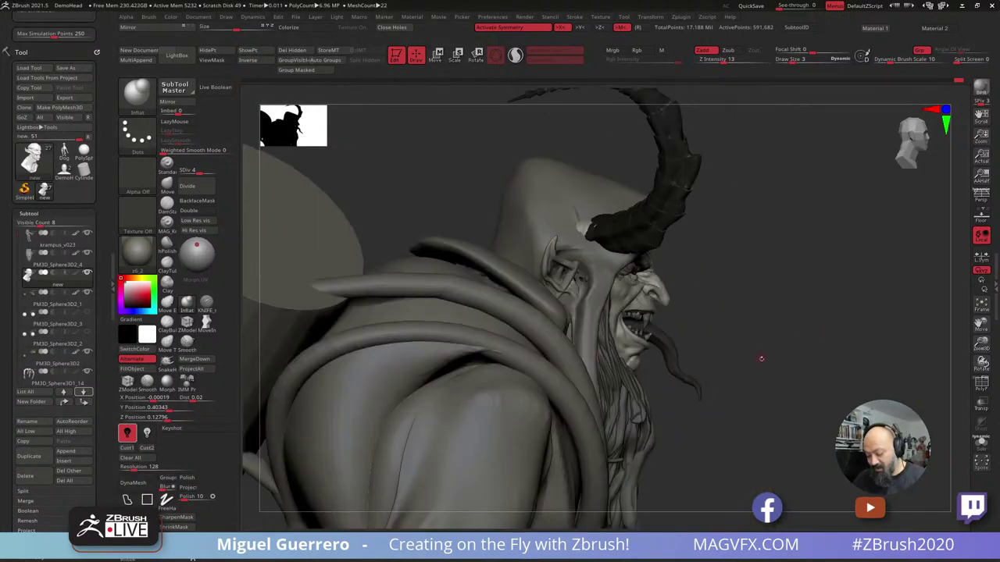
pyautogui.click(167, 186)
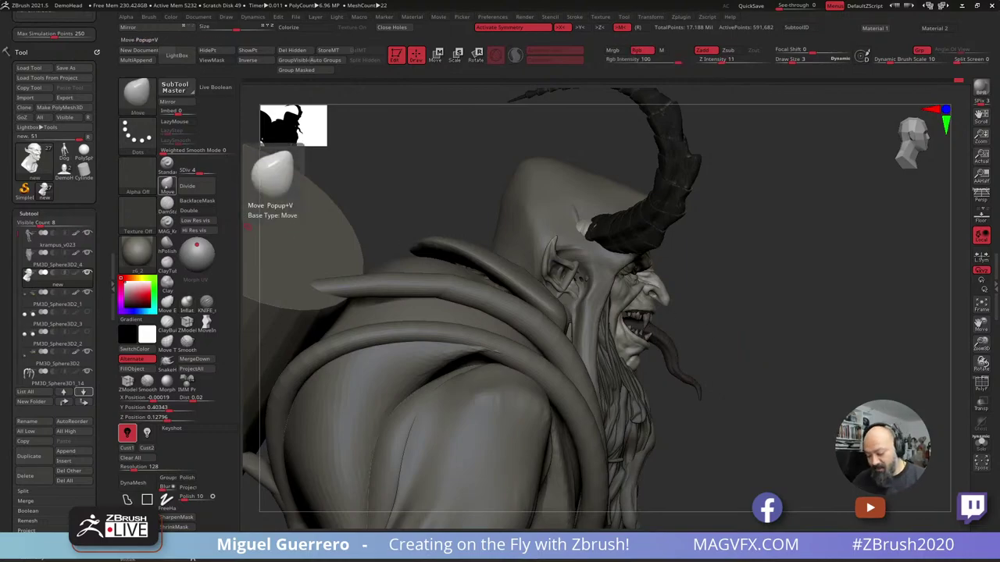
pyautogui.press(']')
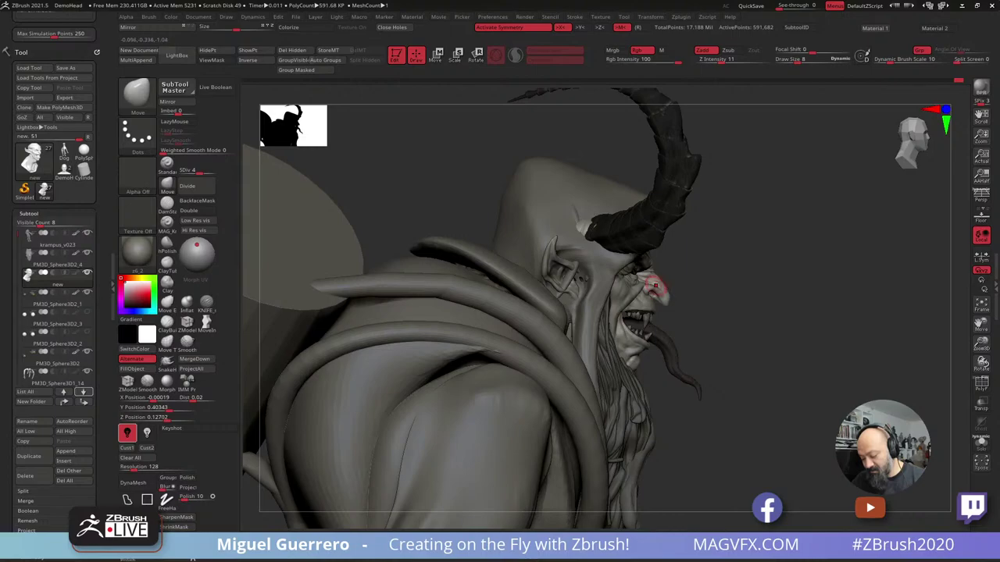
pyautogui.moveTo(693, 321); pyautogui.dragTo(727, 364)
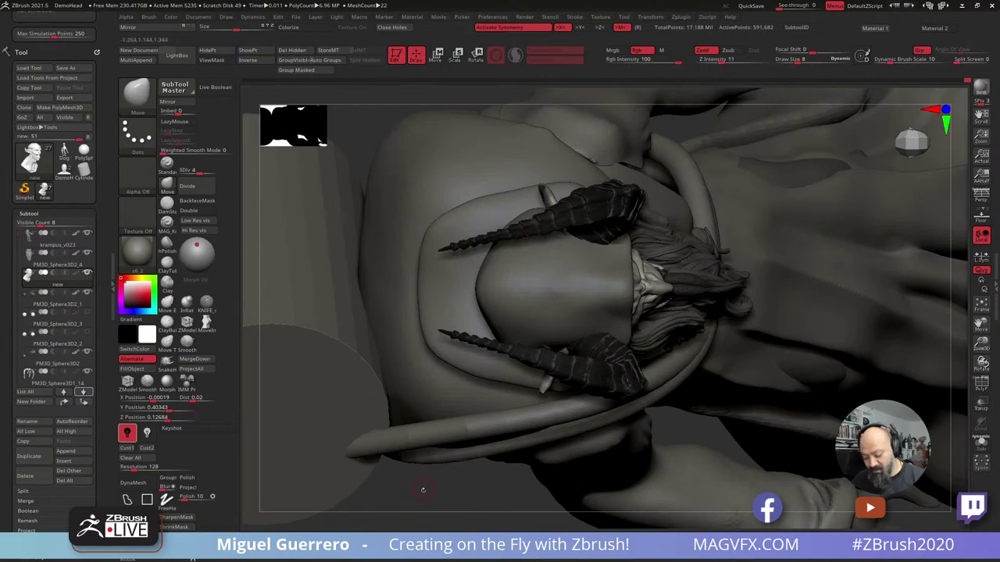
# Refine the nostrils and underside of the nose from below with the Move brush, reducing the draw size to 5.
pyautogui.moveTo(659, 364)
pyautogui.mouseDown()
pyautogui.moveTo(431, 343)
pyautogui.moveTo(390, 257)
pyautogui.moveTo(328, 274)
pyautogui.mouseUp()
pyautogui.moveTo(406, 293); pyautogui.dragTo(476, 314)
pyautogui.keyDown('ctrl'); pyautogui.moveTo(476, 314); pyautogui.dragTo(543, 343, button='right'); pyautogui.keyUp('ctrl')
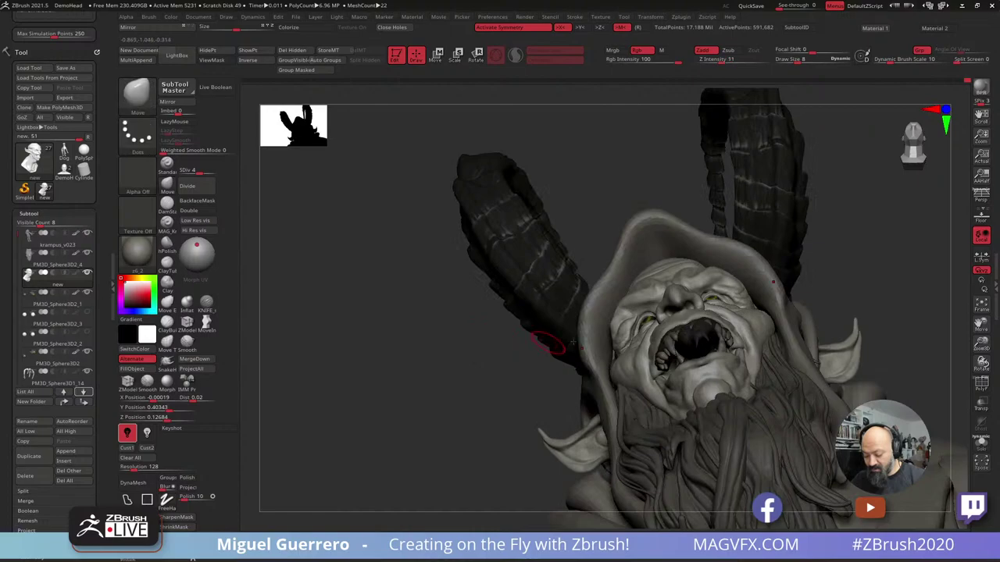
pyautogui.moveTo(539, 316); pyautogui.dragTo(497, 342)
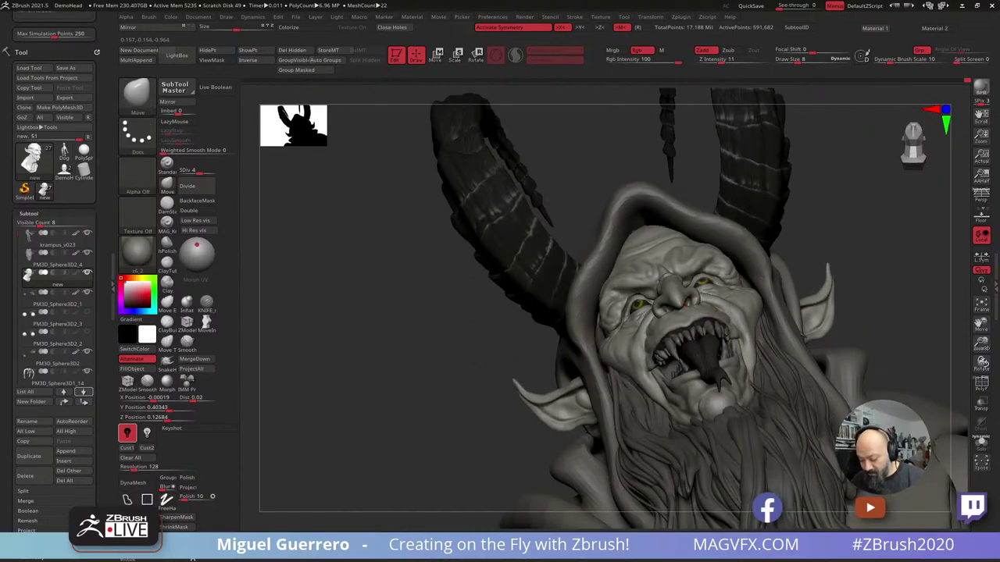
pyautogui.moveTo(696, 306); pyautogui.dragTo(691, 297)
pyautogui.press('[')
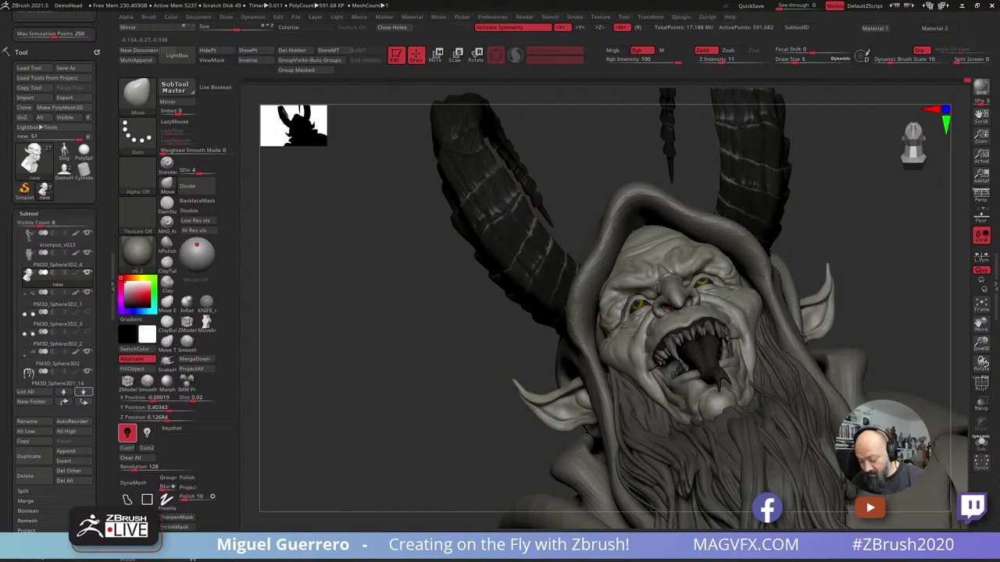
pyautogui.moveTo(660, 311); pyautogui.dragTo(654, 310)
# Turn off symmetry and smooth the creases around the brow above the eye at draw size 3.
pyautogui.moveTo(457, 313)
pyautogui.mouseDown()
pyautogui.moveTo(392, 312)
pyautogui.moveTo(515, 303)
pyautogui.mouseUp()
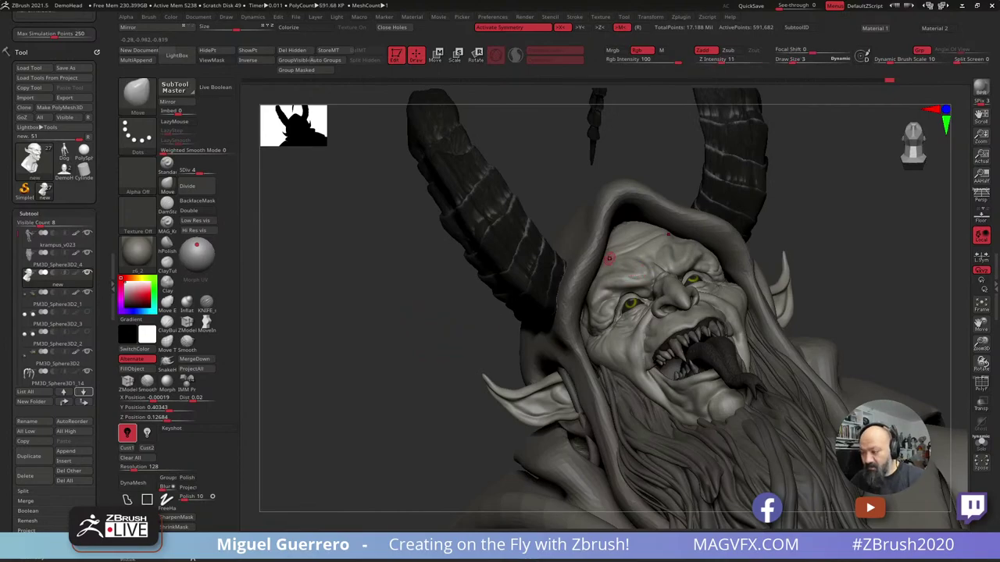
pyautogui.press('x')
pyautogui.press('shift')
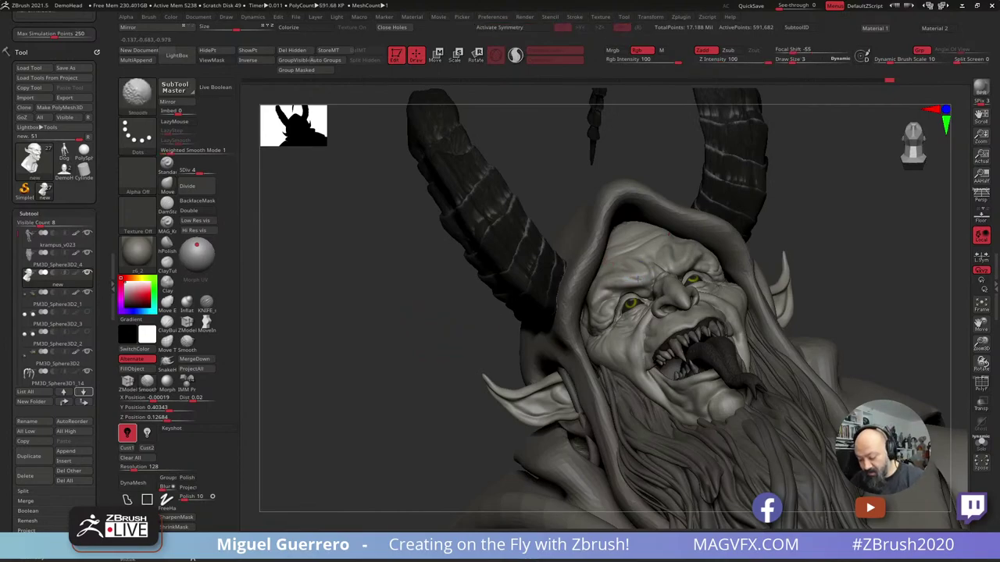
pyautogui.moveTo(417, 281)
pyautogui.mouseDown()
pyautogui.moveTo(422, 262)
pyautogui.moveTo(463, 277)
pyautogui.moveTo(668, 260)
pyautogui.mouseUp()
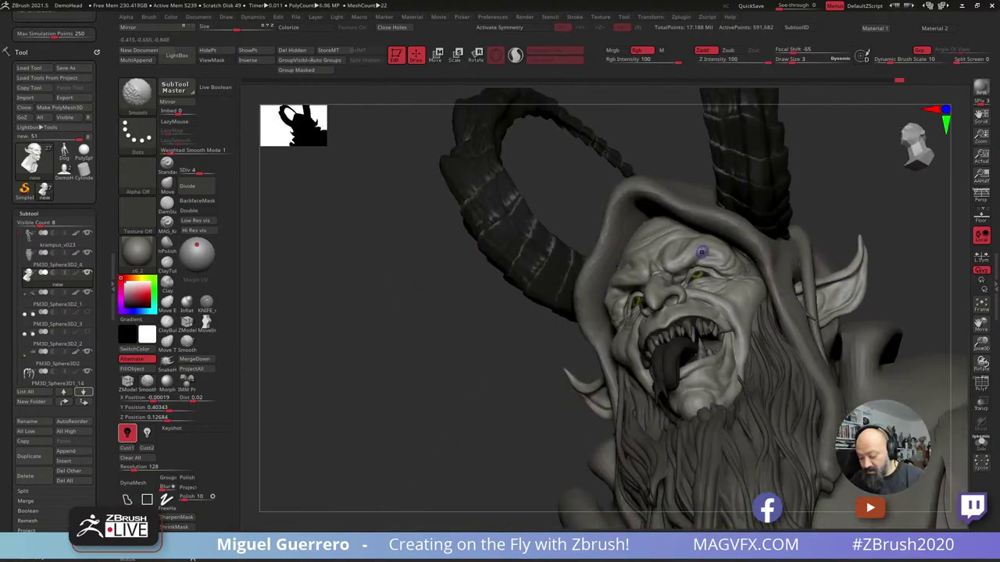
pyautogui.moveTo(424, 281); pyautogui.dragTo(414, 286)
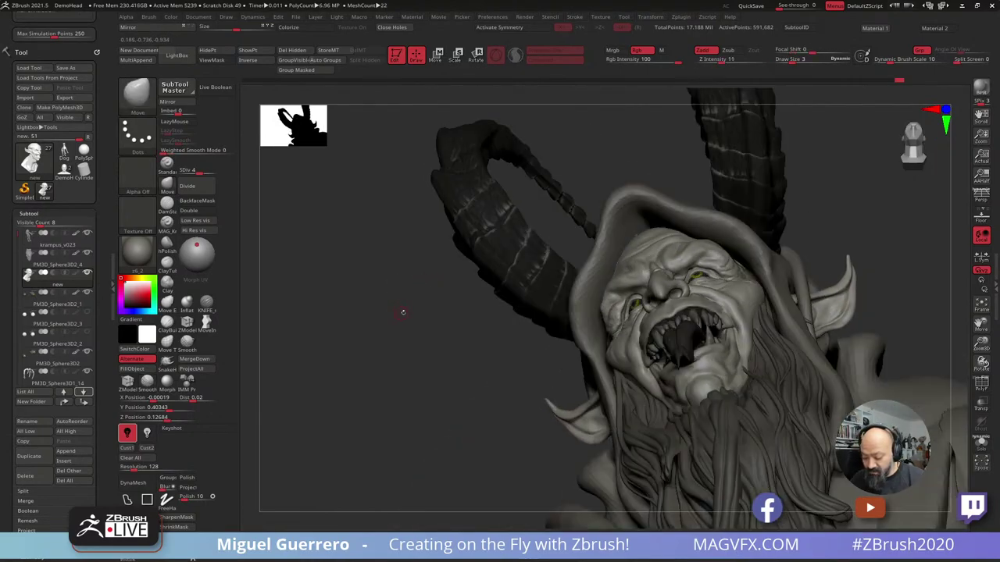
pyautogui.moveTo(411, 316); pyautogui.dragTo(402, 329)
pyautogui.keyDown('shift'); pyautogui.moveTo(711, 266); pyautogui.dragTo(709, 272); pyautogui.keyUp('shift')
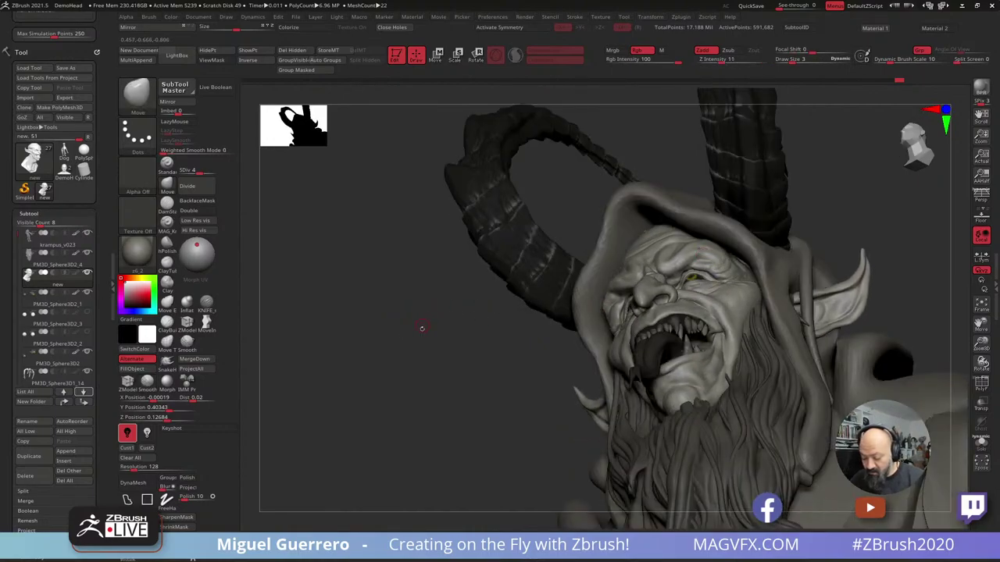
pyautogui.moveTo(357, 332)
pyautogui.mouseDown()
pyautogui.moveTo(375, 335)
pyautogui.moveTo(364, 334)
pyautogui.mouseUp()
pyautogui.moveTo(364, 333)
pyautogui.mouseDown()
pyautogui.moveTo(383, 344)
pyautogui.moveTo(357, 357)
pyautogui.mouseUp()
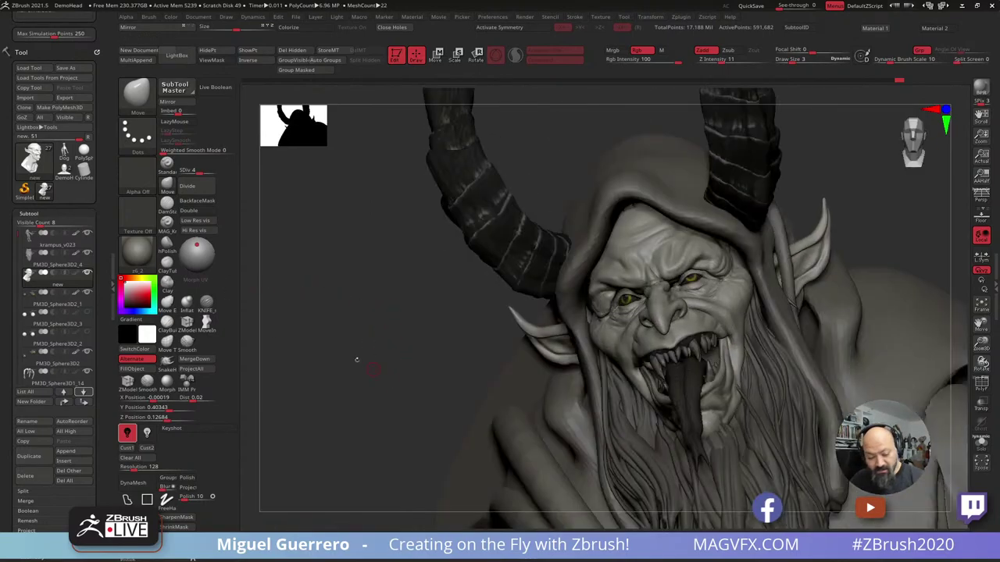
# Puff up the area between the nose and upper lip on one side with the Inflat brush at draw size 7.
pyautogui.click(186, 304)
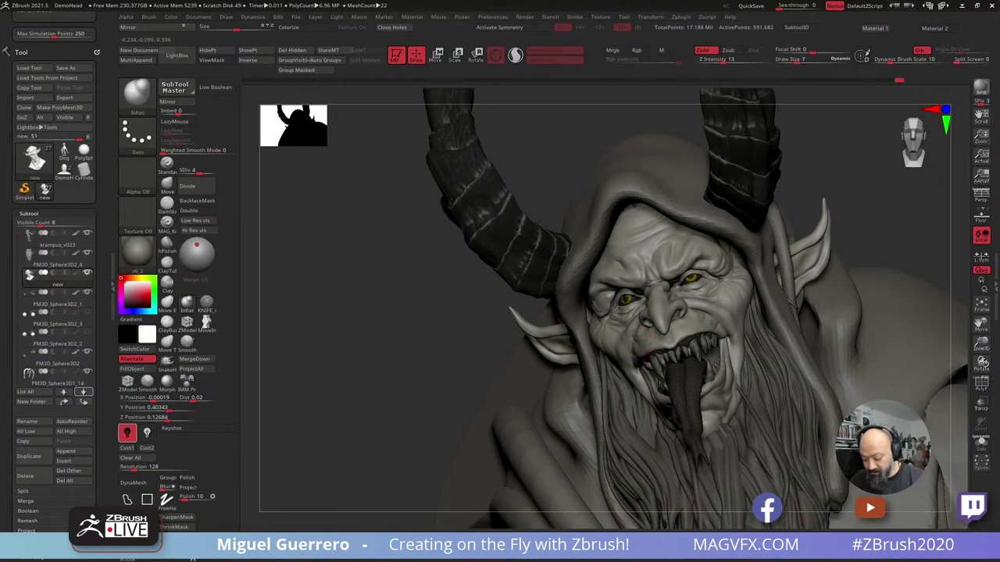
pyautogui.moveTo(681, 325); pyautogui.dragTo(677, 331)
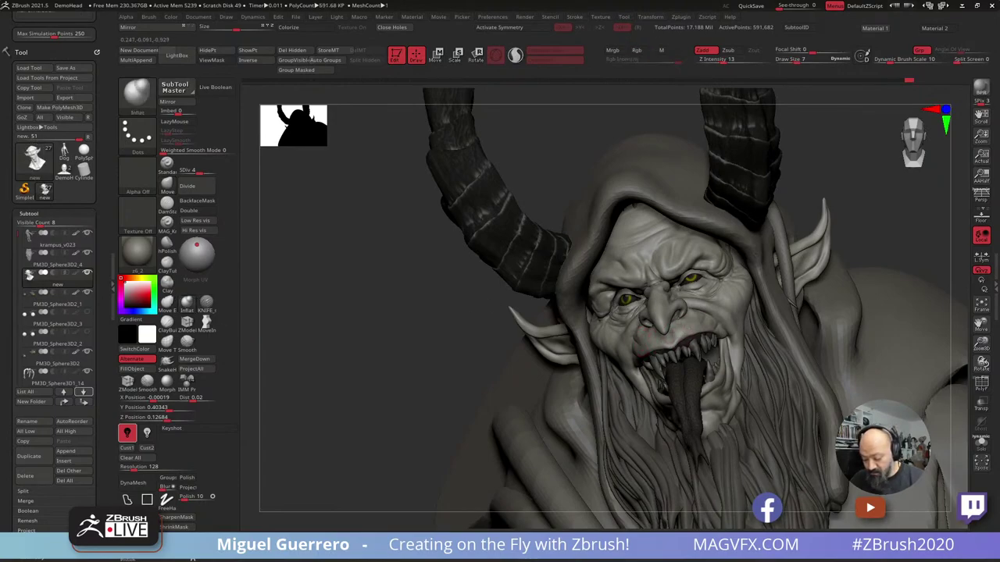
pyautogui.moveTo(429, 346); pyautogui.dragTo(639, 341)
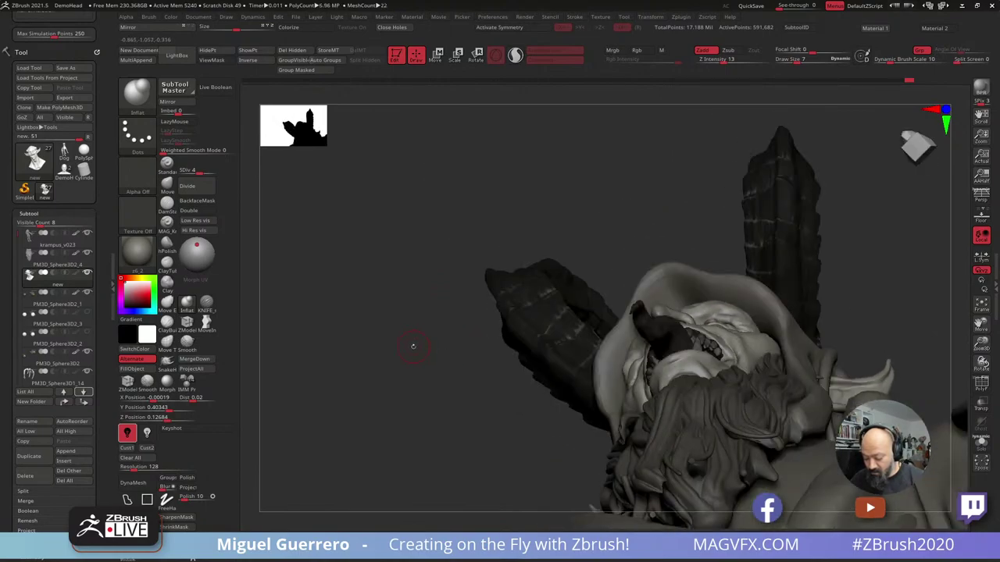
pyautogui.moveTo(413, 346); pyautogui.dragTo(393, 356)
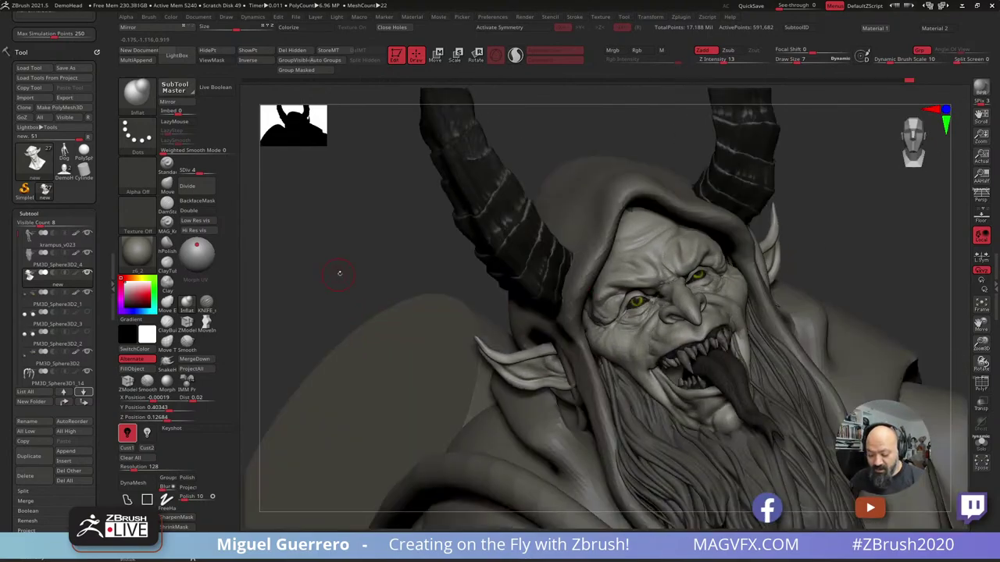
pyautogui.moveTo(339, 272); pyautogui.dragTo(401, 247)
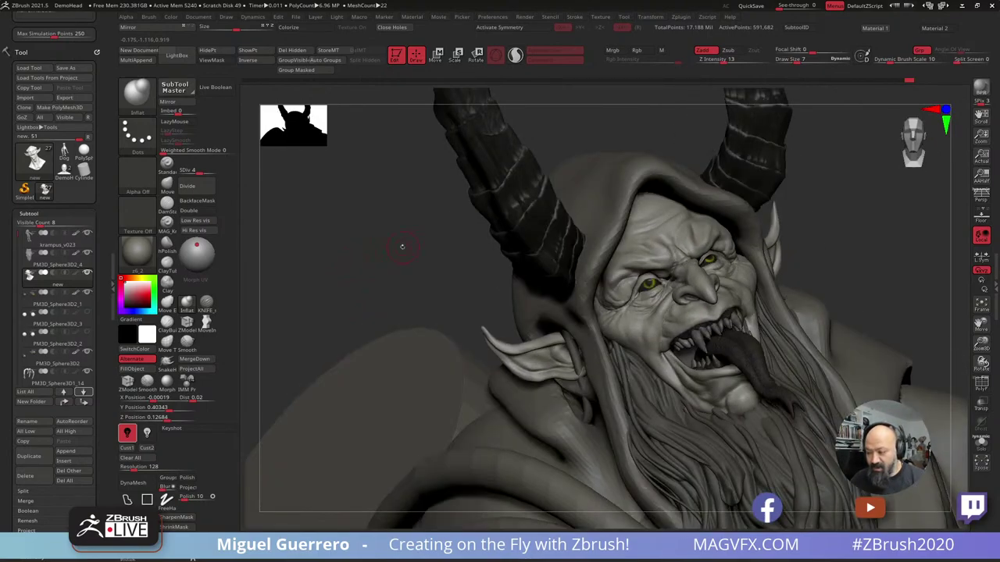
# Turn symmetry back on and reshape the cheeks with the Move brush at draw sizes 10 and 14, working from several angles.
pyautogui.press('x')
pyautogui.click(168, 181)
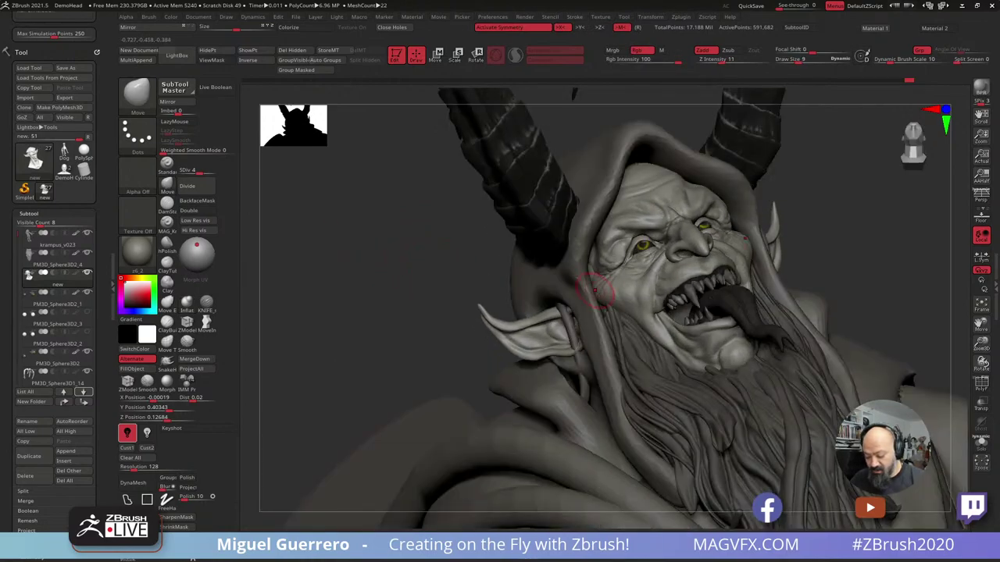
pyautogui.press(']')
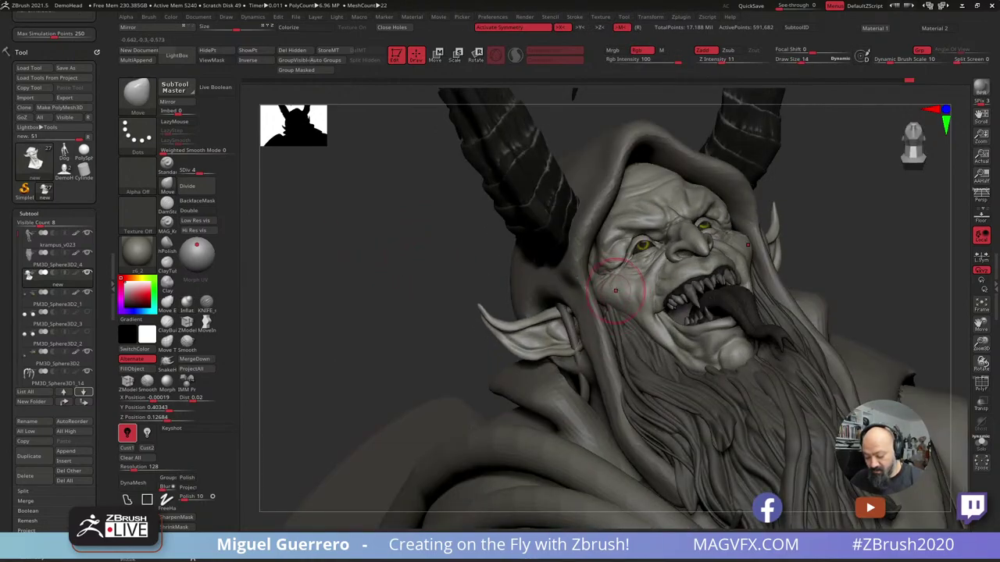
pyautogui.moveTo(468, 248); pyautogui.dragTo(461, 318)
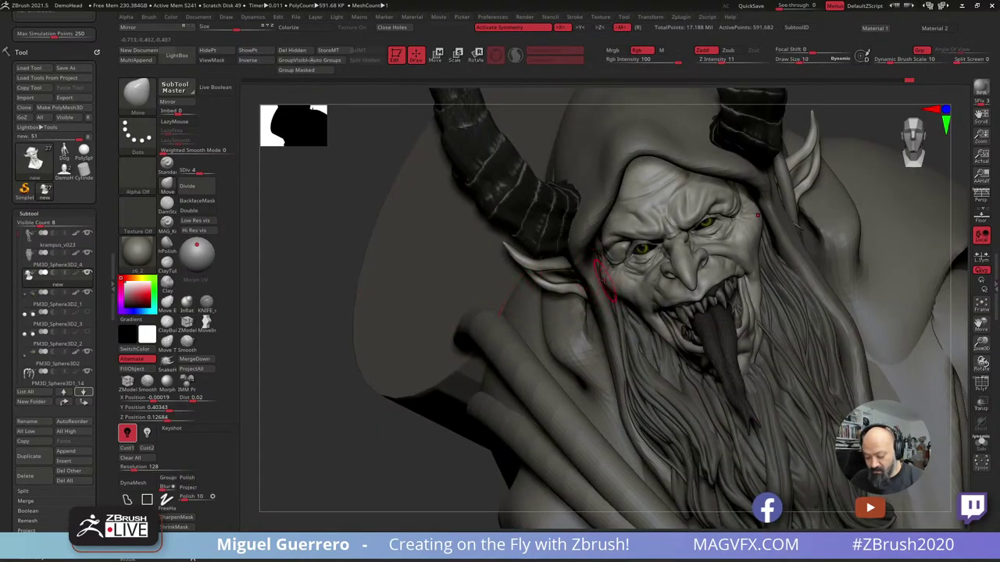
pyautogui.moveTo(616, 292); pyautogui.dragTo(612, 279)
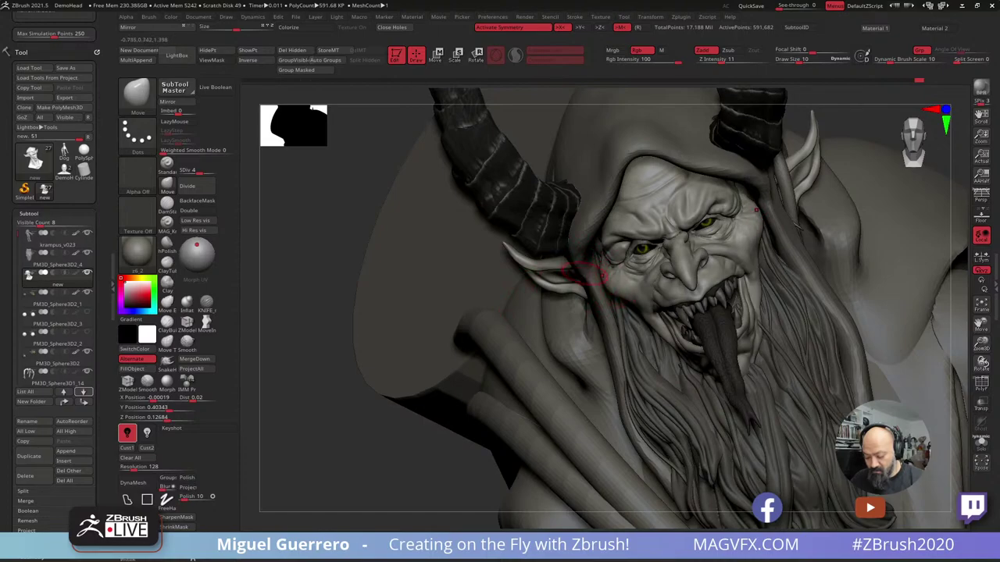
pyautogui.moveTo(595, 272); pyautogui.dragTo(681, 276, button='right')
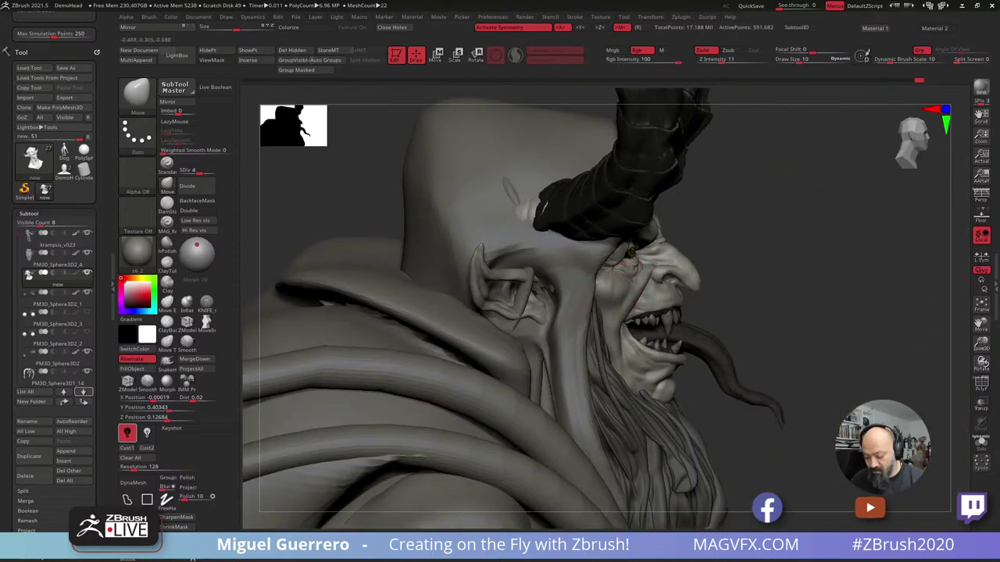
pyautogui.moveTo(757, 301)
pyautogui.mouseDown()
pyautogui.moveTo(774, 286)
pyautogui.moveTo(410, 275)
pyautogui.moveTo(346, 362)
pyautogui.mouseUp()
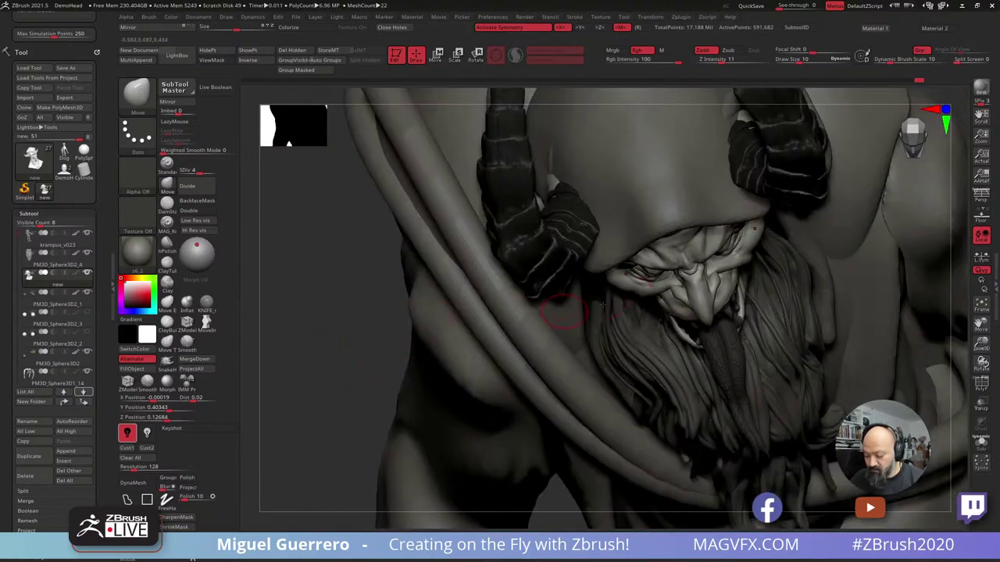
pyautogui.press(']')
pyautogui.moveTo(628, 289); pyautogui.dragTo(630, 293)
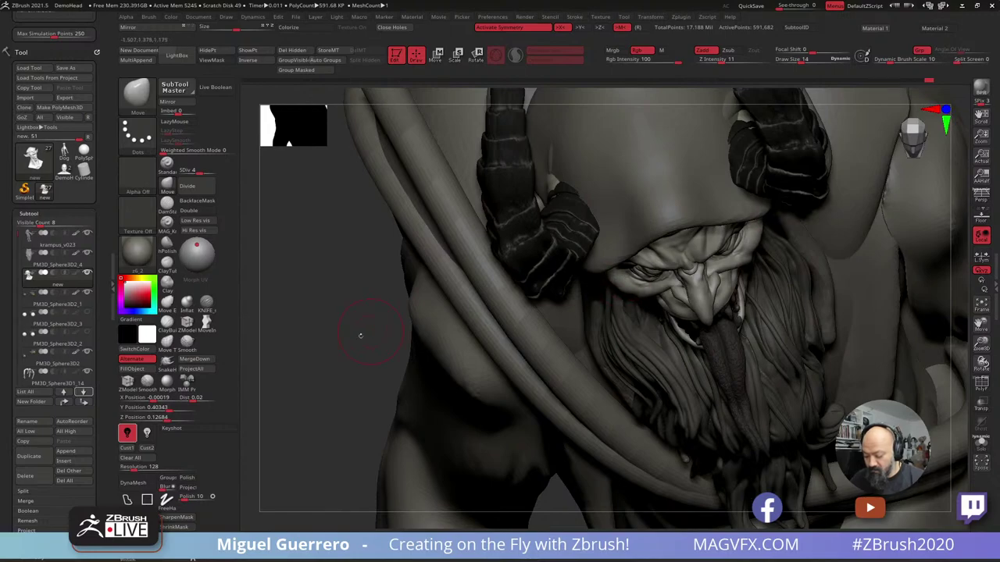
# Examine the face, back basket and full robed figure from several angles and distances.
pyautogui.moveTo(359, 334); pyautogui.dragTo(355, 288)
pyautogui.keyDown('ctrl'); pyautogui.moveTo(375, 346); pyautogui.dragTo(349, 359, button='right'); pyautogui.keyUp('ctrl')
pyautogui.moveTo(349, 360); pyautogui.dragTo(387, 346)
pyautogui.keyDown('alt'); pyautogui.moveTo(388, 345); pyautogui.dragTo(411, 348, button='right'); pyautogui.keyUp('alt')
pyautogui.keyDown('ctrl'); pyautogui.moveTo(509, 349); pyautogui.dragTo(516, 307, button='right'); pyautogui.keyUp('ctrl')
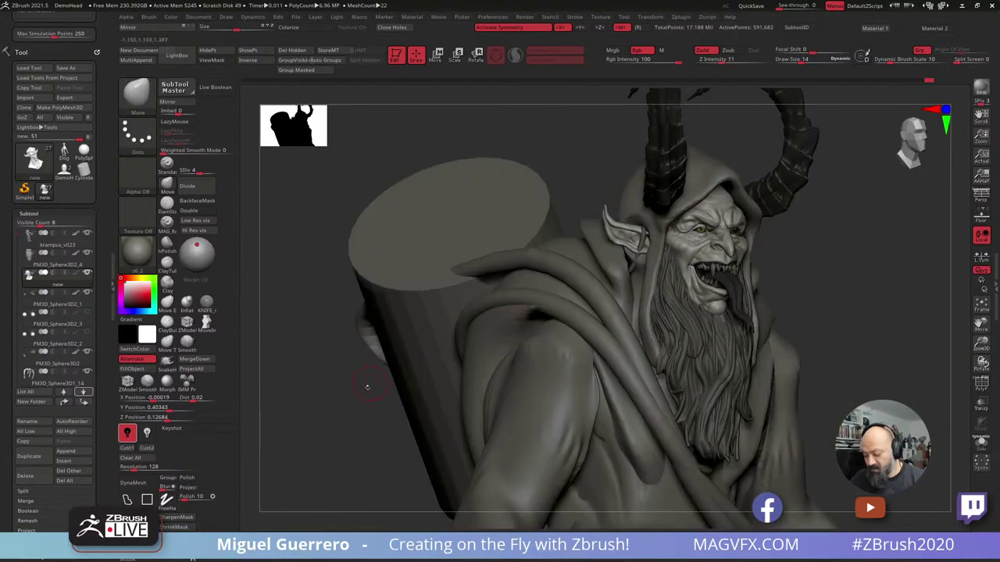
pyautogui.moveTo(367, 386); pyautogui.dragTo(370, 406)
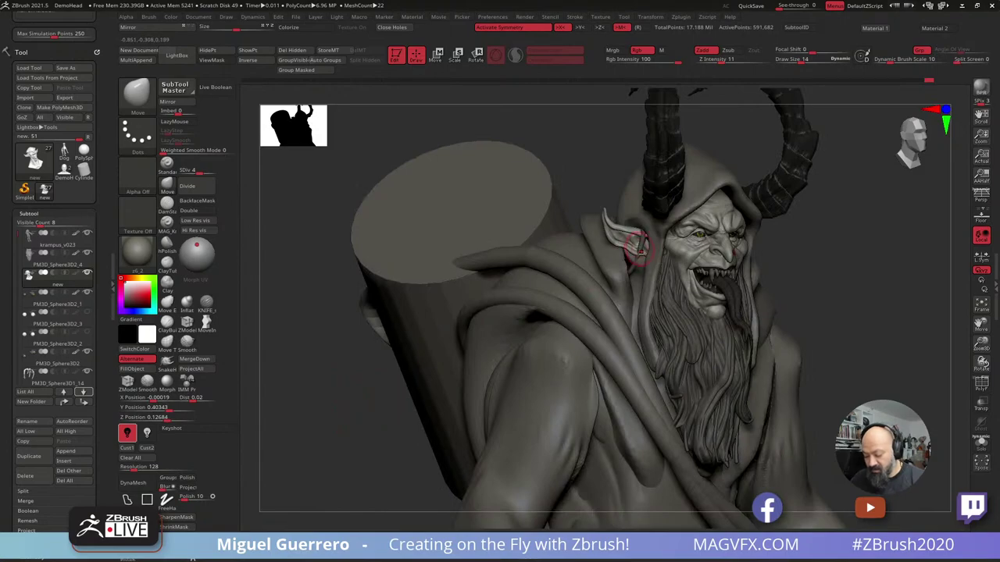
pyautogui.keyDown('alt'); pyautogui.moveTo(474, 382); pyautogui.dragTo(477, 353, button='right'); pyautogui.keyUp('alt')
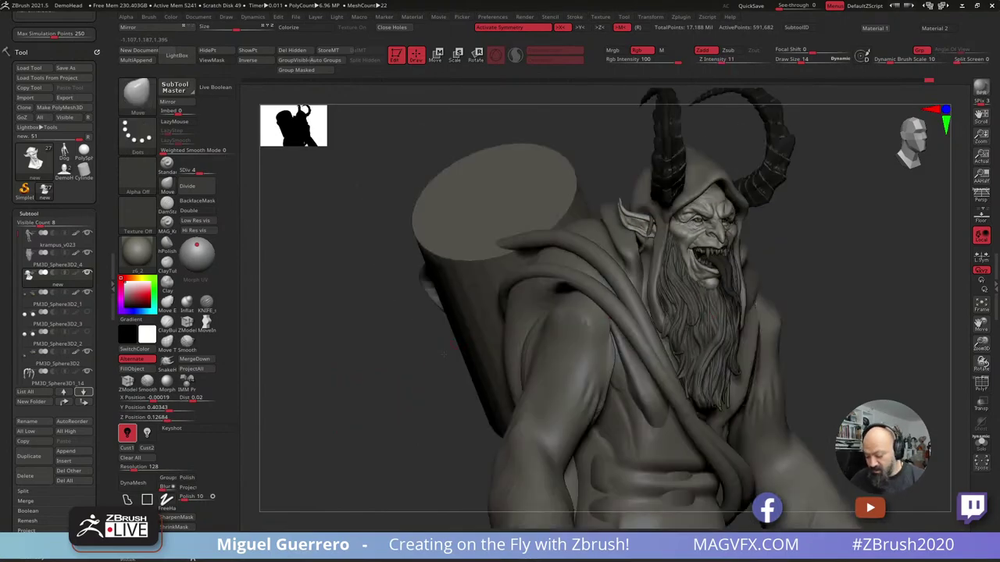
pyautogui.moveTo(443, 354)
pyautogui.mouseDown()
pyautogui.moveTo(416, 353)
pyautogui.moveTo(525, 321)
pyautogui.mouseUp()
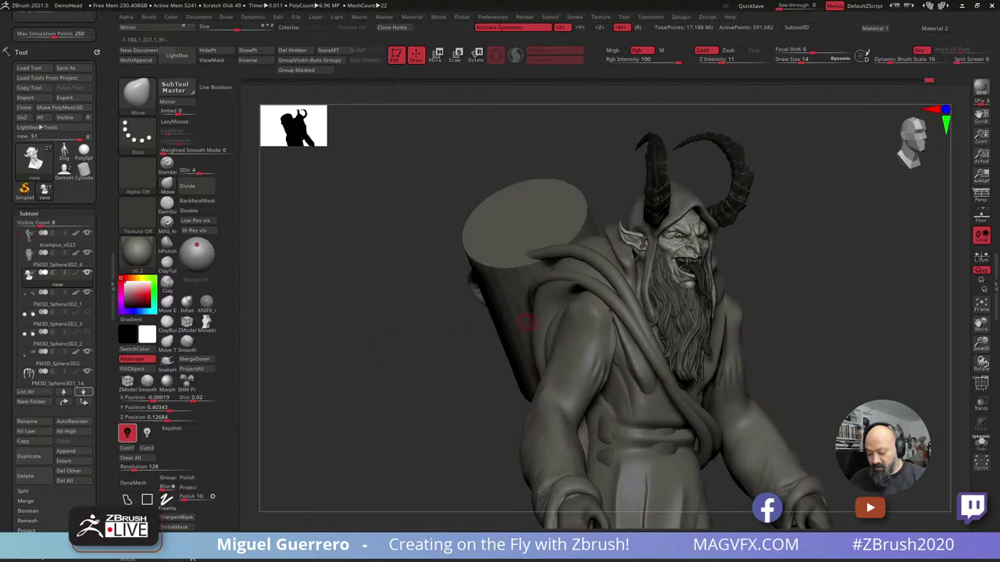
pyautogui.moveTo(595, 287)
pyautogui.mouseDown()
pyautogui.moveTo(411, 330)
pyautogui.moveTo(420, 348)
pyautogui.moveTo(401, 335)
pyautogui.moveTo(431, 291)
pyautogui.mouseUp()
pyautogui.moveTo(422, 333)
pyautogui.mouseDown()
pyautogui.moveTo(421, 341)
pyautogui.moveTo(487, 281)
pyautogui.moveTo(482, 341)
pyautogui.moveTo(408, 287)
pyautogui.mouseUp()
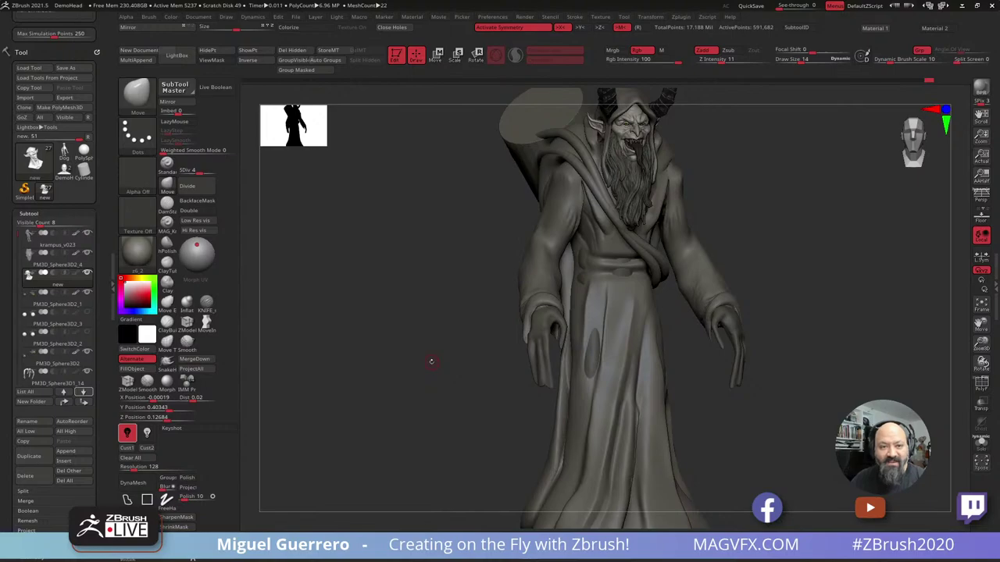
pyautogui.moveTo(426, 342)
pyautogui.mouseDown()
pyautogui.moveTo(399, 346)
pyautogui.moveTo(495, 368)
pyautogui.moveTo(558, 357)
pyautogui.mouseUp()
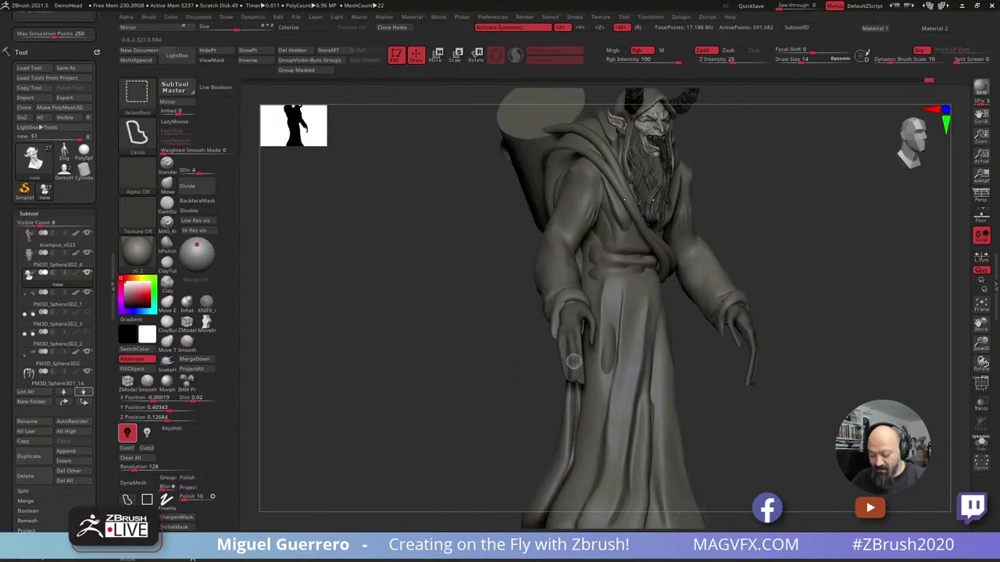
# Select the krampus_v023 body subtool, isolate its finger polygroups and mask the outer fingers while the index finger stays free.
pyautogui.hotkey('ctrl', 'shift')
pyautogui.keyDown('alt'); pyautogui.click(571, 361); pyautogui.keyUp('alt')
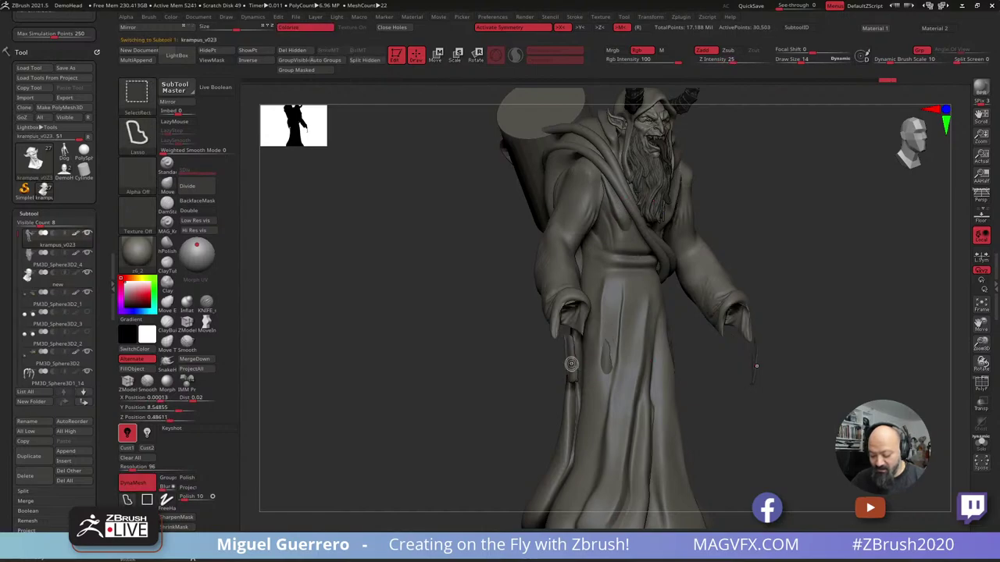
pyautogui.moveTo(571, 362); pyautogui.dragTo(554, 363)
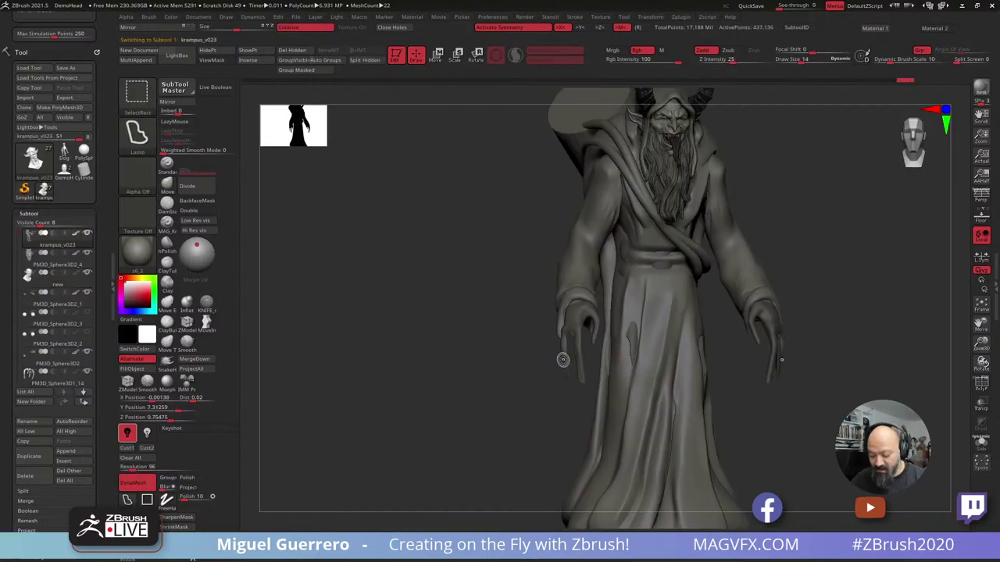
pyautogui.keyDown('ctrl'); pyautogui.keyDown('shift'); pyautogui.click(535, 360); pyautogui.keyUp('shift'); pyautogui.keyUp('ctrl')
pyautogui.keyDown('ctrl'); pyautogui.keyDown('shift'); pyautogui.click(582, 366); pyautogui.keyUp('shift'); pyautogui.keyUp('ctrl')
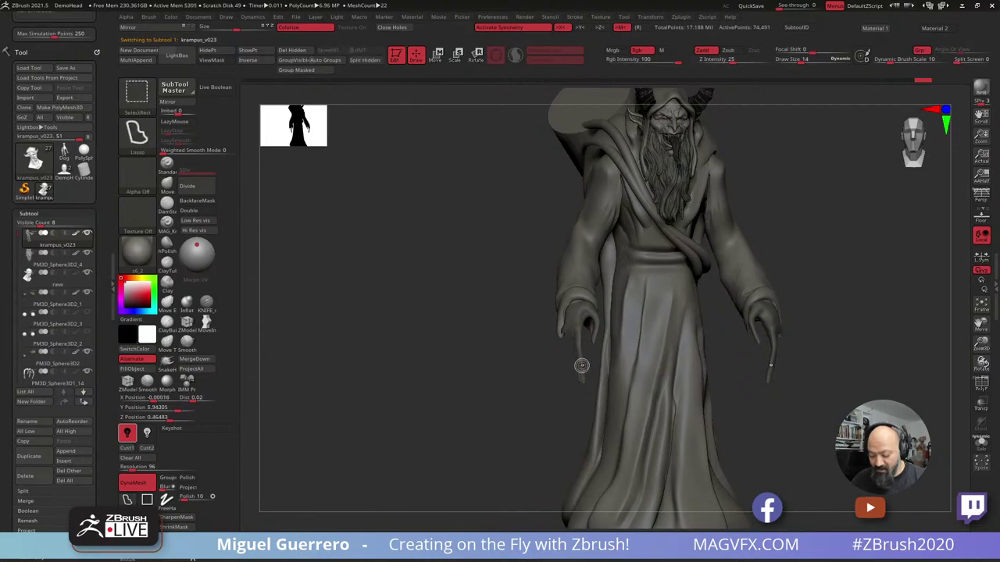
pyautogui.keyDown('ctrl'); pyautogui.keyDown('shift'); pyautogui.moveTo(496, 295); pyautogui.dragTo(662, 427); pyautogui.keyUp('shift'); pyautogui.keyUp('ctrl')
pyautogui.moveTo(474, 363)
pyautogui.mouseDown(button='right')
pyautogui.moveTo(491, 356)
pyautogui.moveTo(479, 373)
pyautogui.moveTo(492, 354)
pyautogui.mouseUp(button='right')
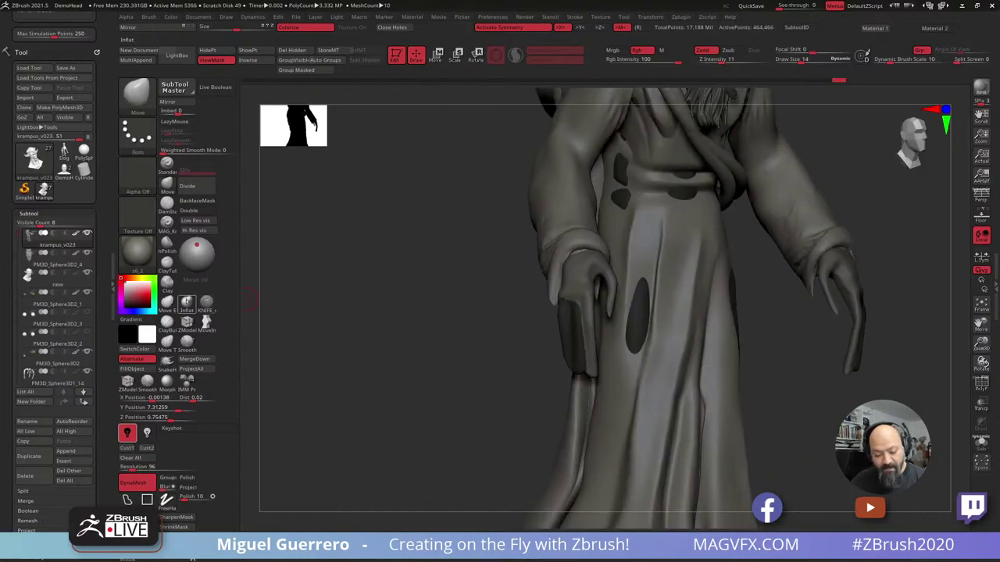
# Thicken the unmasked index finger with the Inflat brush at draw size 26.
pyautogui.click(187, 301)
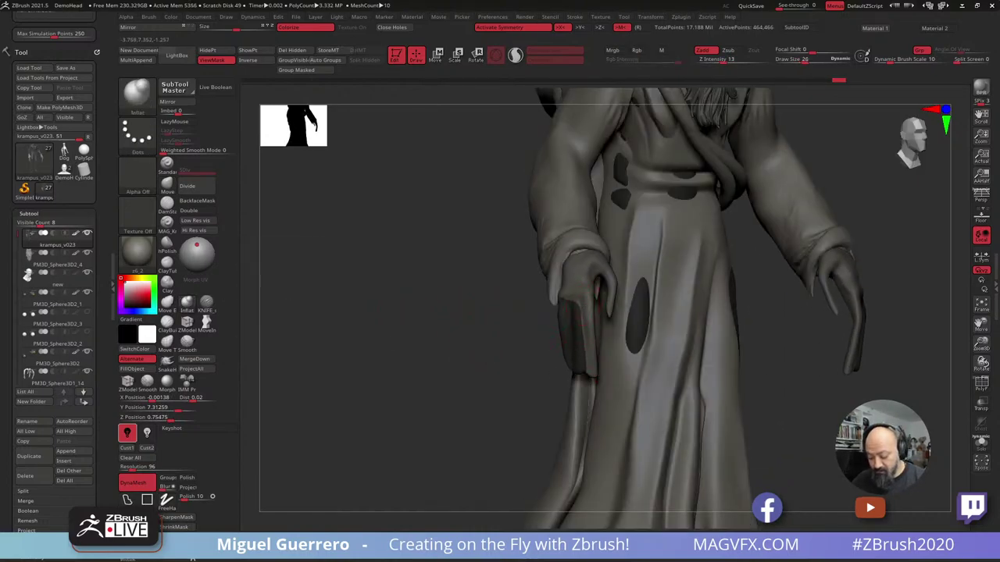
pyautogui.moveTo(589, 370); pyautogui.dragTo(577, 303)
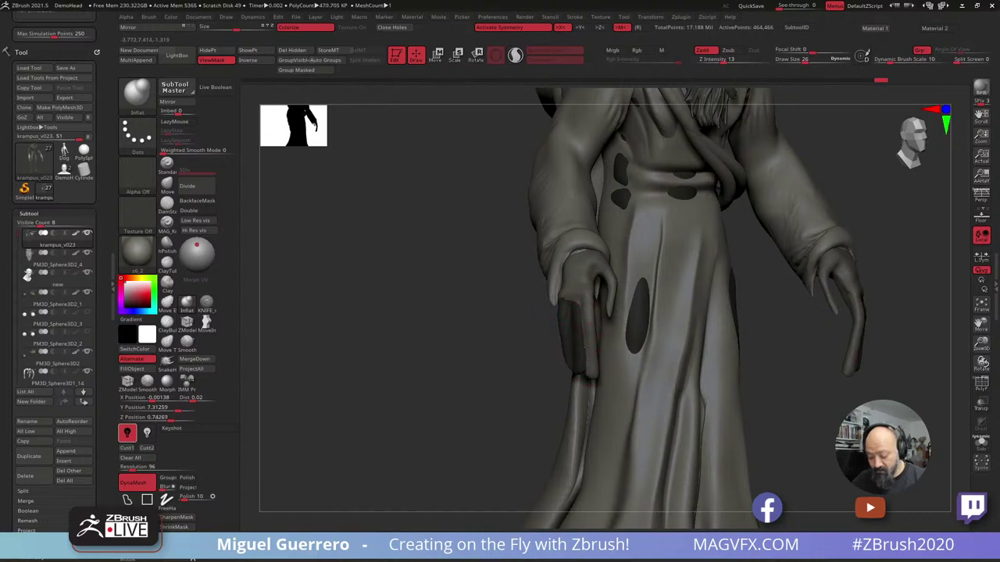
pyautogui.moveTo(430, 301); pyautogui.dragTo(391, 308)
# Adjust the index finger's tip and curve with the Move brush at draw size 26.
pyautogui.click(167, 186)
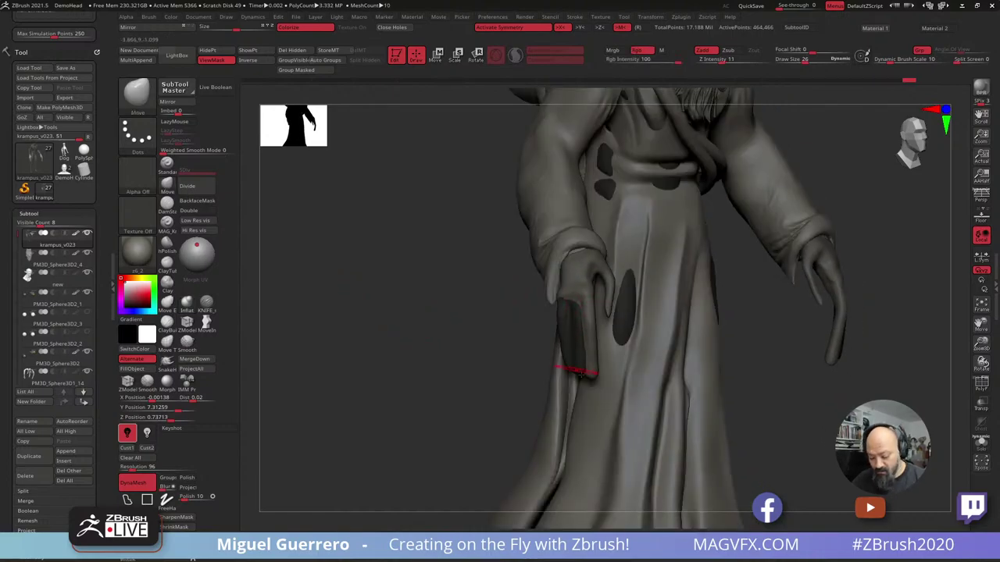
pyautogui.moveTo(591, 385); pyautogui.dragTo(592, 390)
pyautogui.moveTo(519, 369); pyautogui.dragTo(413, 370)
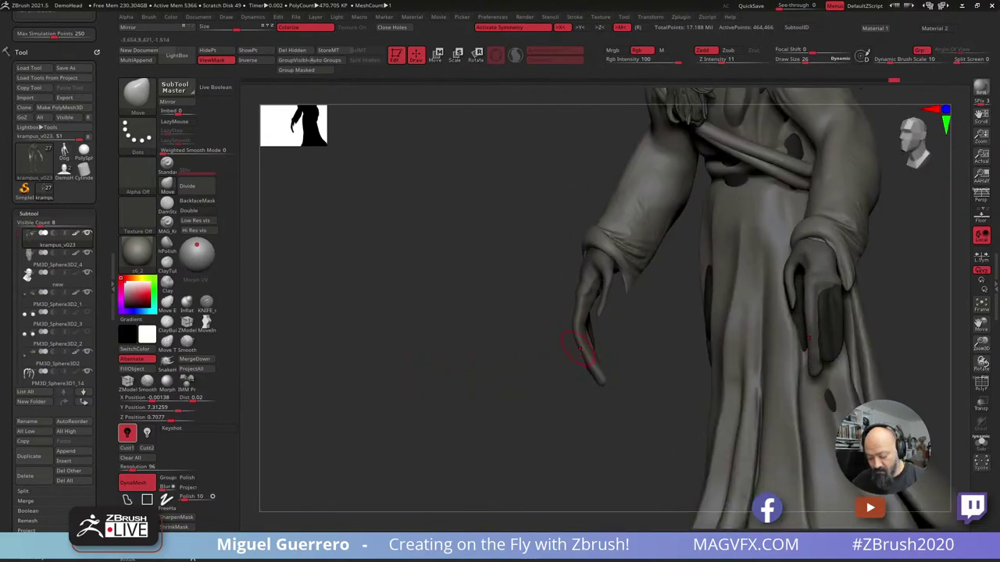
pyautogui.moveTo(579, 349); pyautogui.dragTo(575, 346)
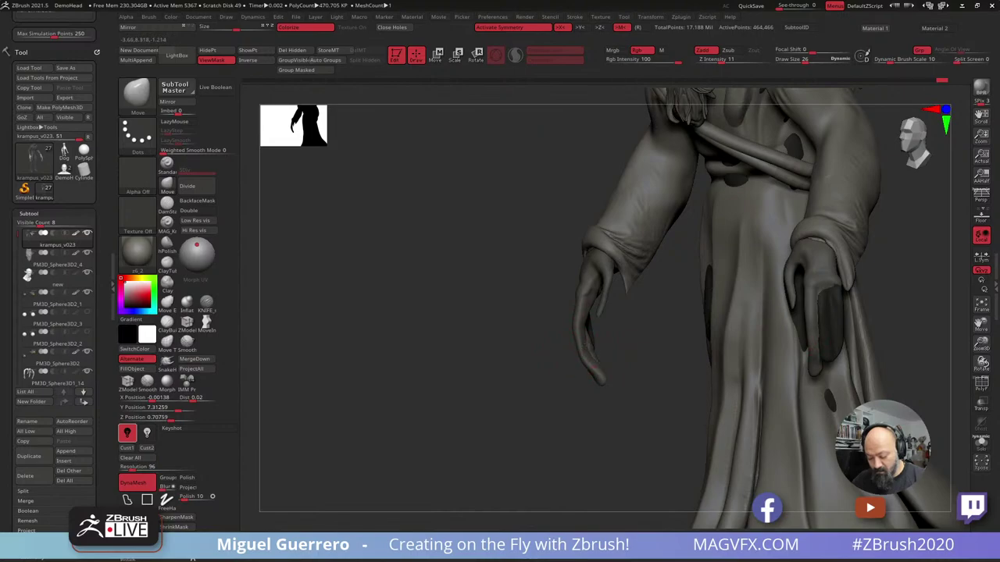
pyautogui.moveTo(545, 342); pyautogui.dragTo(566, 331)
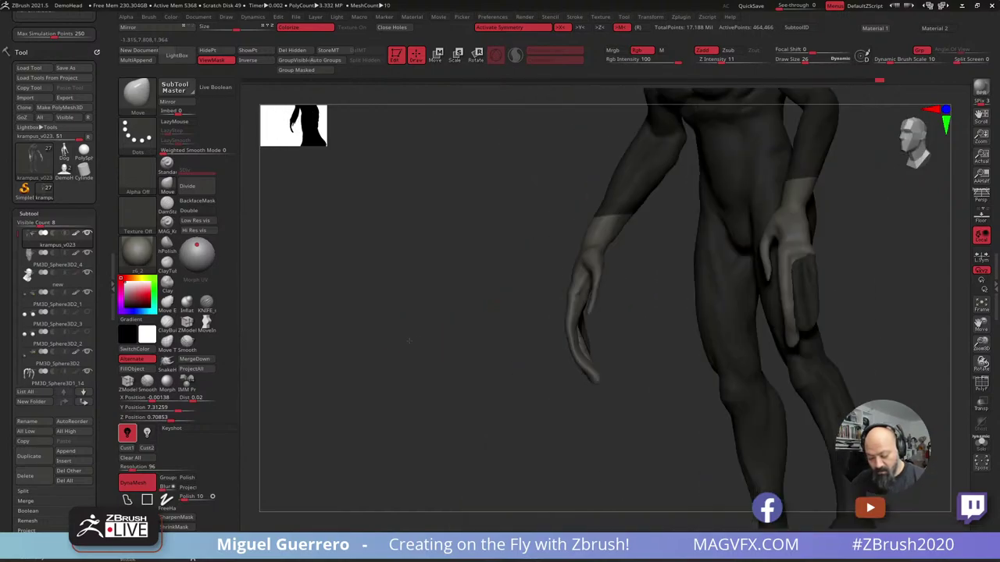
# Fill out the unmasked index finger and its base on the hand with the Inflat brush.
pyautogui.click(187, 301)
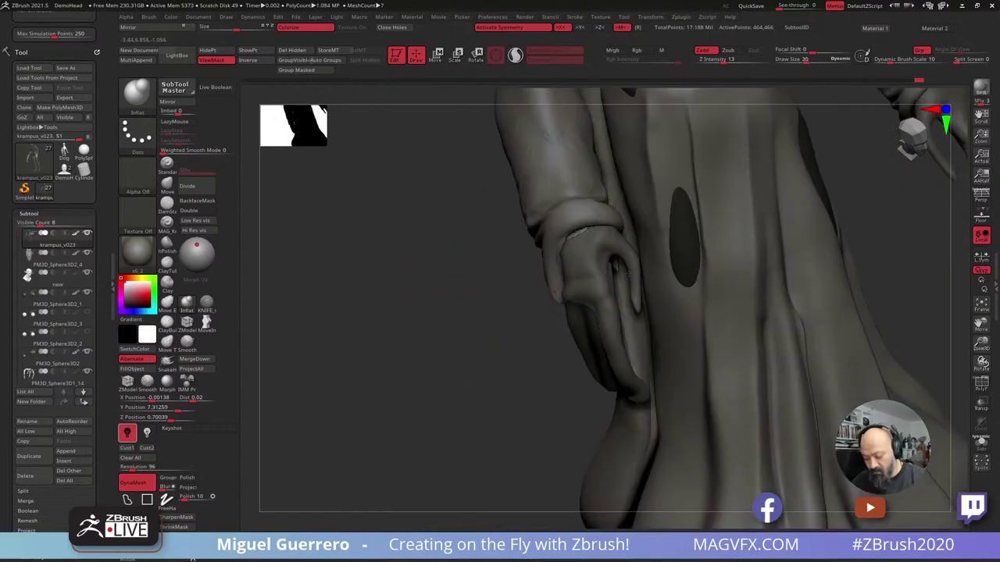
pyautogui.moveTo(615, 269); pyautogui.dragTo(598, 257)
pyautogui.moveTo(716, 61); pyautogui.dragTo(718, 72)
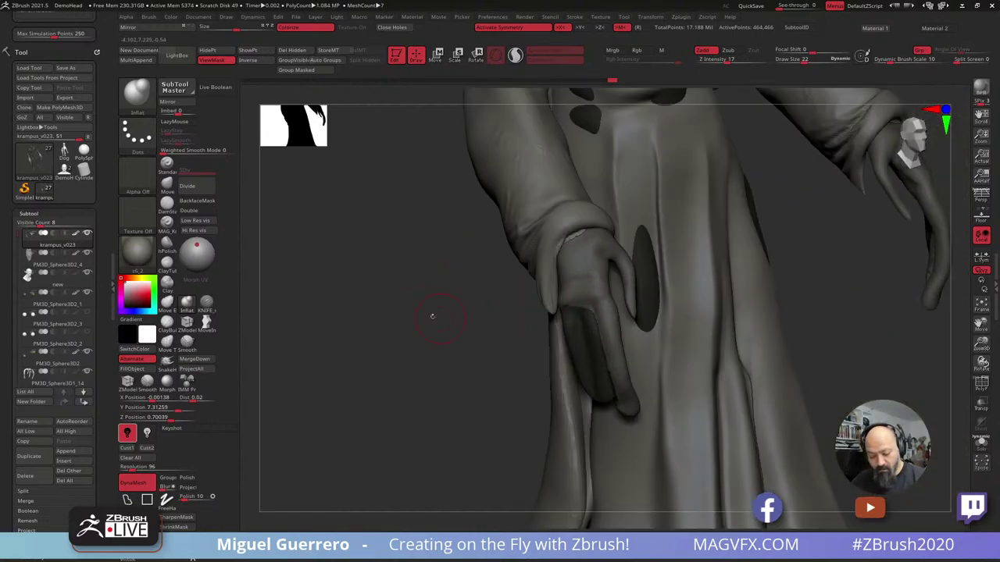
# Build up bony knuckles along the unmasked index finger with the ClayTubes brush at draw size 9.
pyautogui.press('b')
pyautogui.press('c')
pyautogui.press('t')
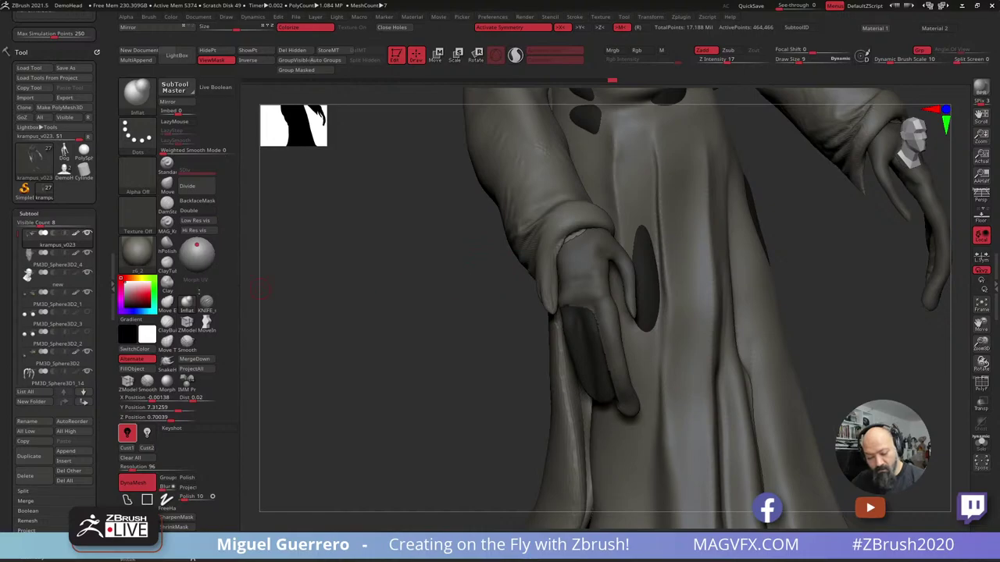
pyautogui.click(167, 249)
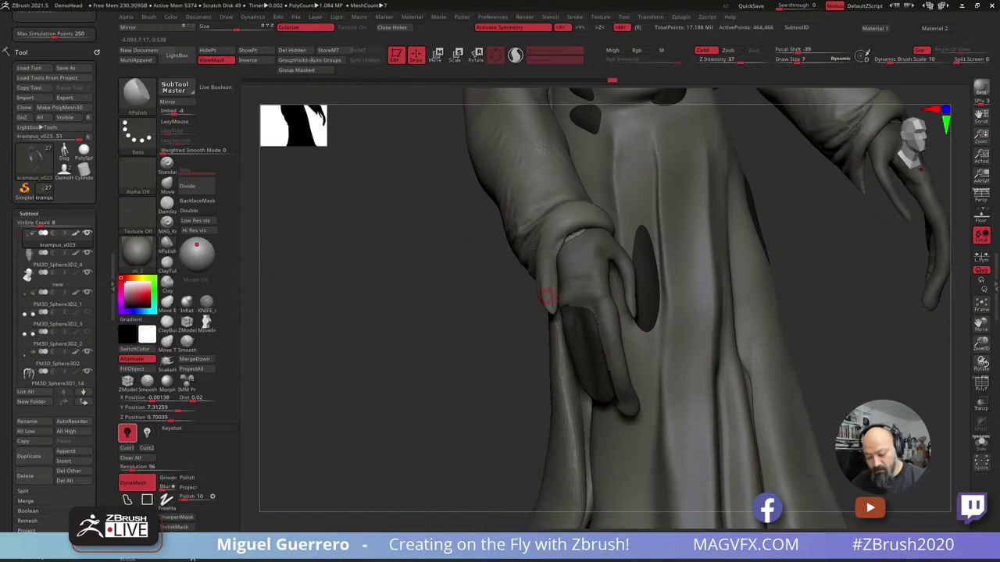
pyautogui.click(167, 263)
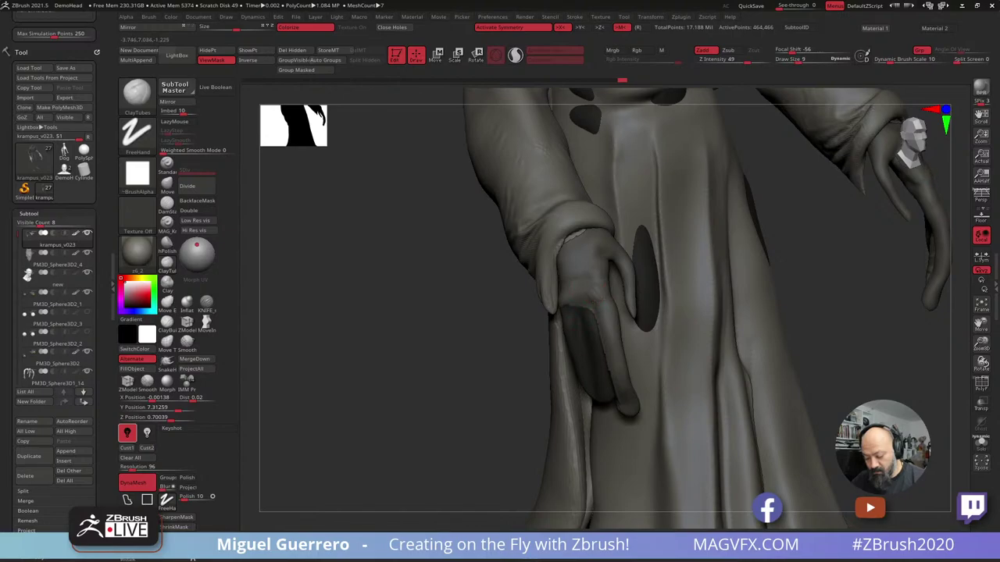
pyautogui.moveTo(531, 330)
pyautogui.mouseDown()
pyautogui.moveTo(446, 331)
pyautogui.moveTo(522, 335)
pyautogui.mouseUp()
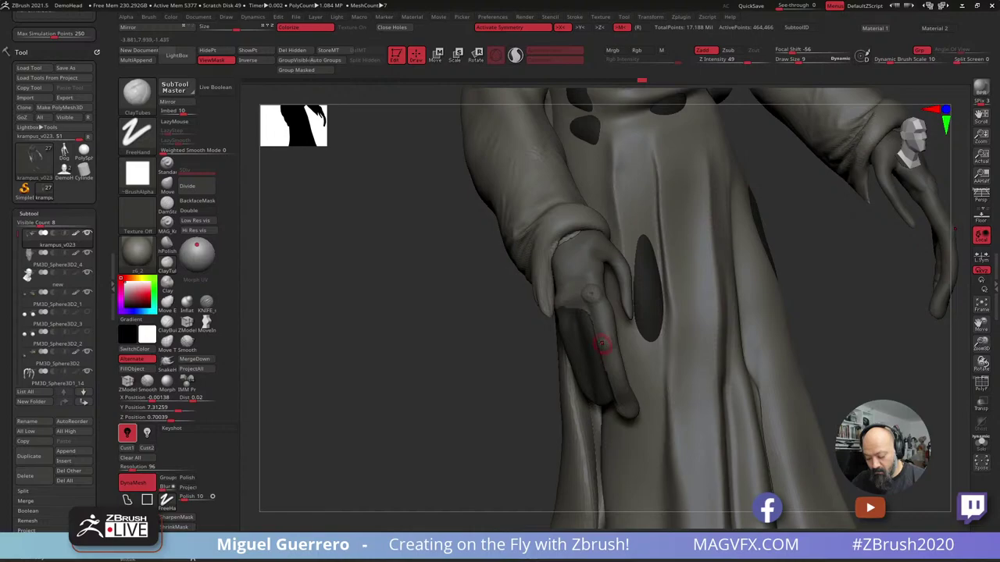
pyautogui.moveTo(602, 343); pyautogui.dragTo(598, 381, button='right')
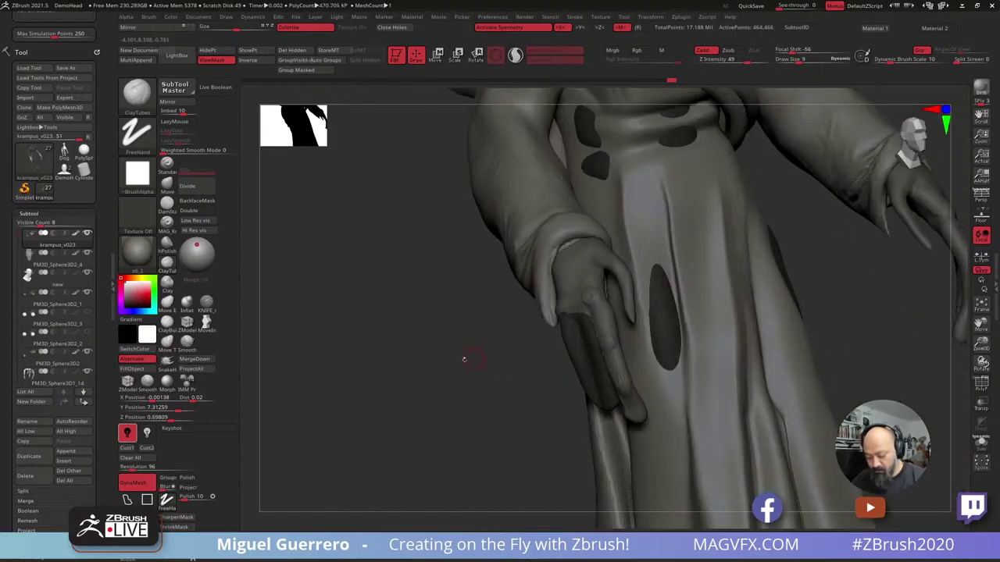
pyautogui.moveTo(464, 360); pyautogui.dragTo(320, 310)
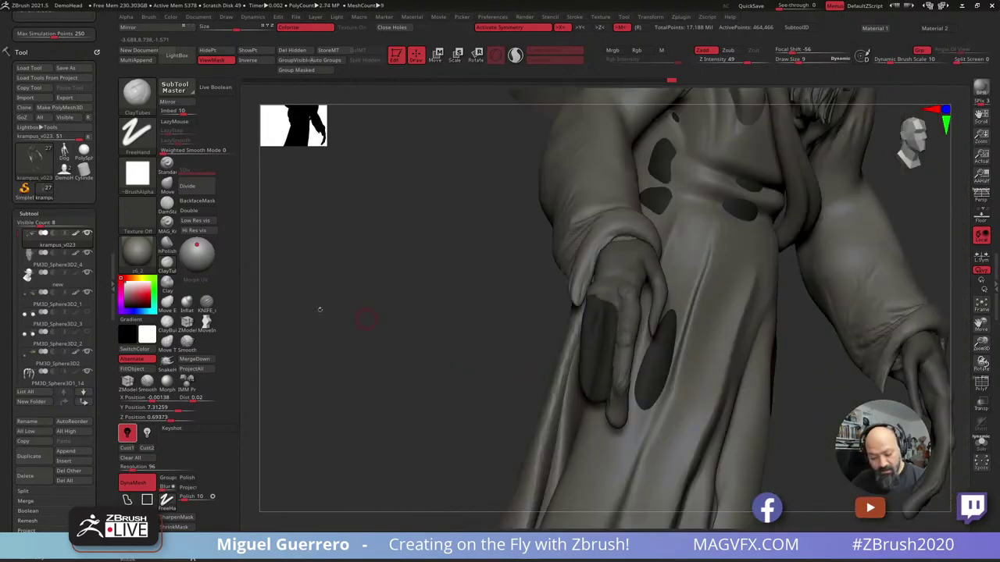
# Reshape the index fingertip with the Move brush at draw size 22 and smooth it.
pyautogui.click(167, 186)
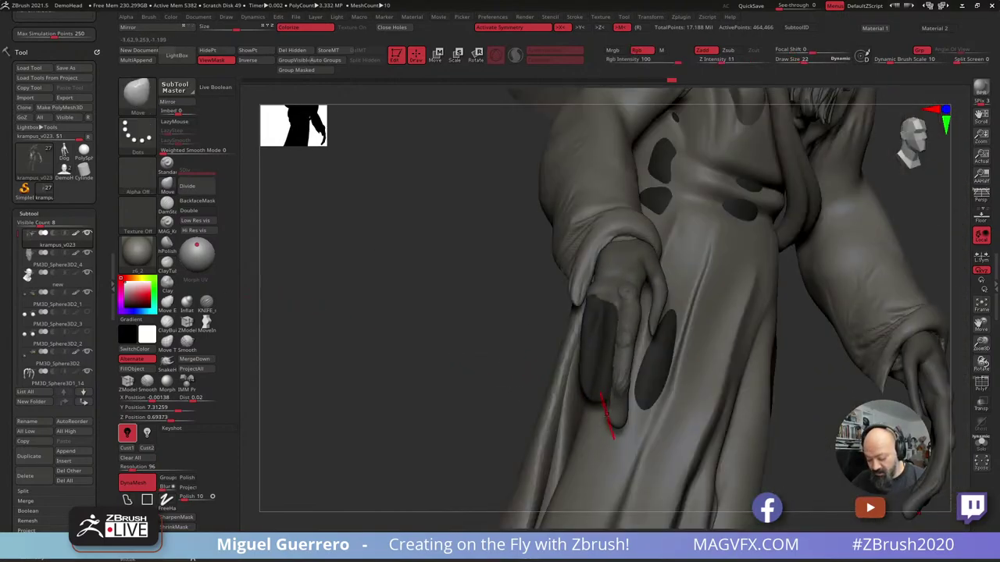
pyautogui.moveTo(617, 428); pyautogui.dragTo(615, 422)
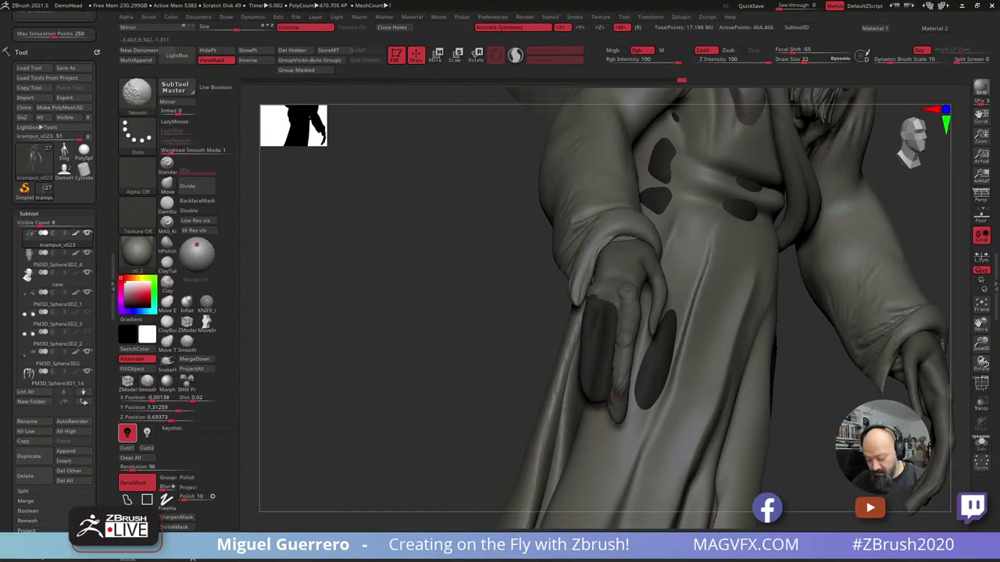
pyautogui.moveTo(484, 391); pyautogui.dragTo(453, 380)
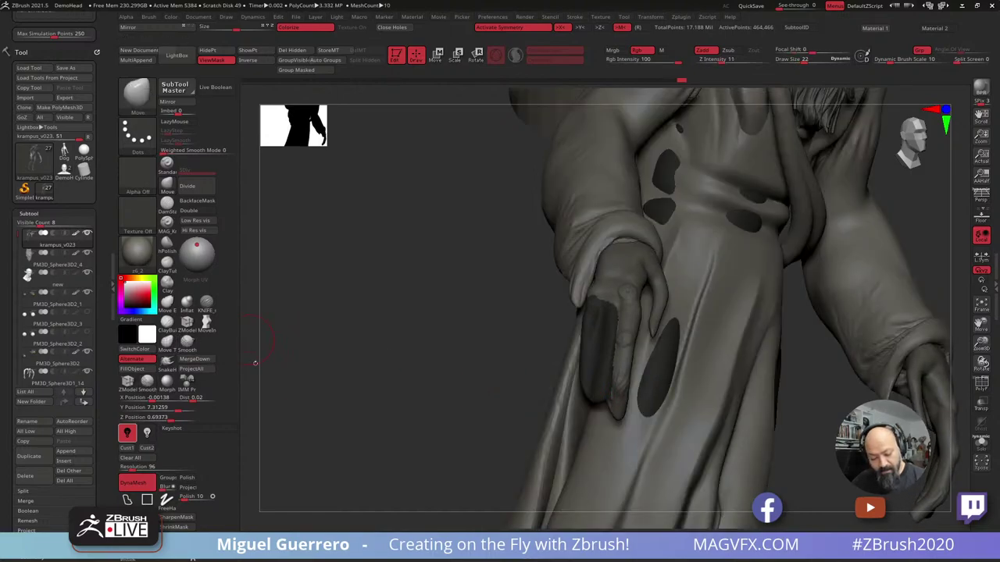
# Pull the index fingertip out into a long pointed claw with the SnakeHook brush, reducing the draw size from 22 to about 10.
pyautogui.moveTo(256, 363); pyautogui.dragTo(204, 361)
pyautogui.click(167, 361)
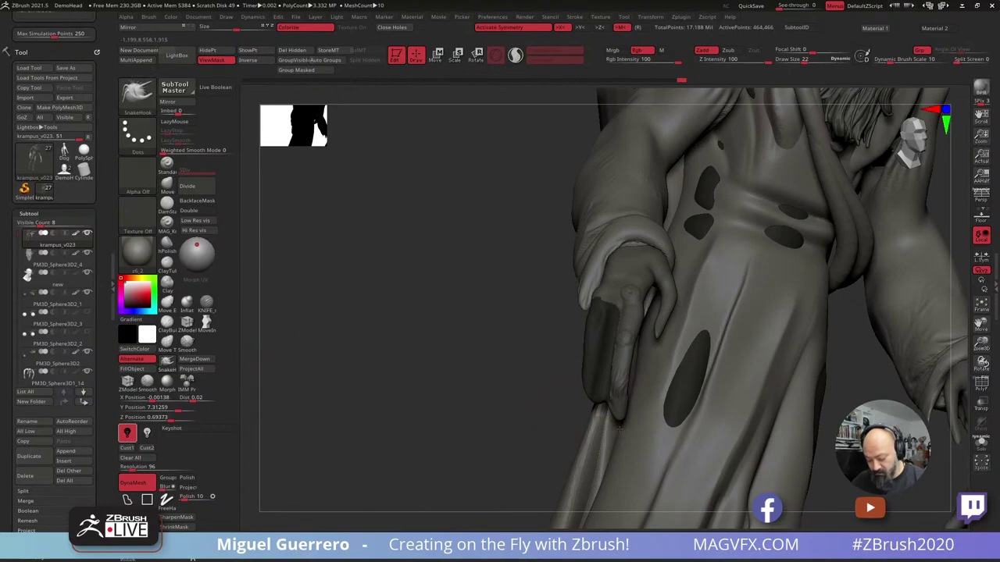
pyautogui.moveTo(620, 424); pyautogui.dragTo(623, 434)
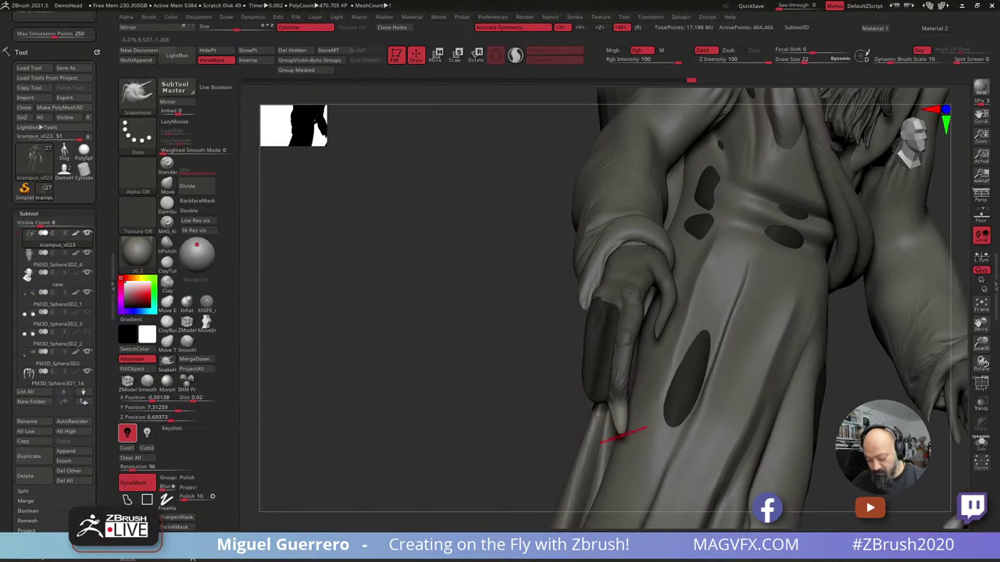
pyautogui.moveTo(500, 399); pyautogui.dragTo(414, 392)
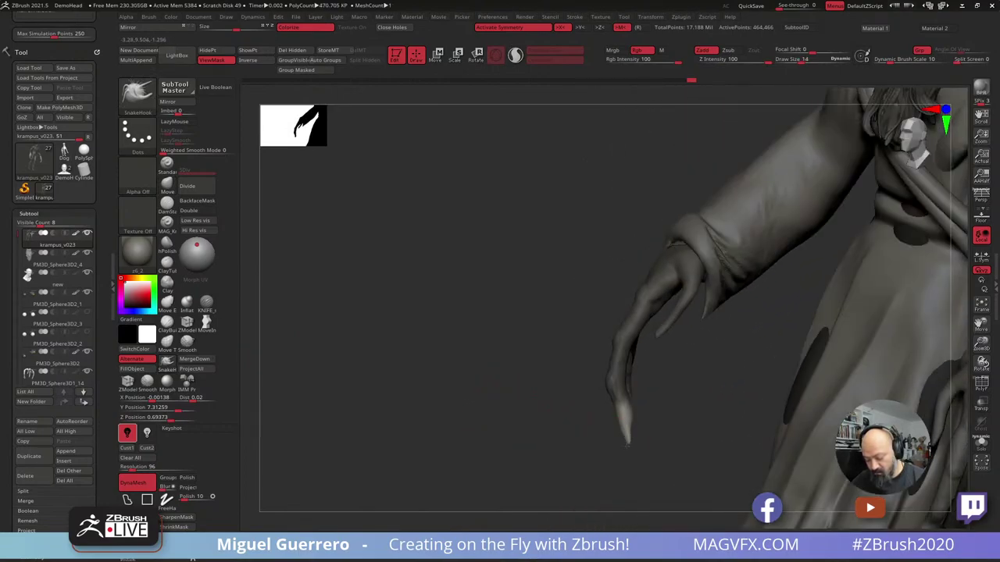
pyautogui.moveTo(531, 426)
pyautogui.mouseDown()
pyautogui.moveTo(573, 420)
pyautogui.moveTo(558, 423)
pyautogui.mouseUp()
pyautogui.press('[')
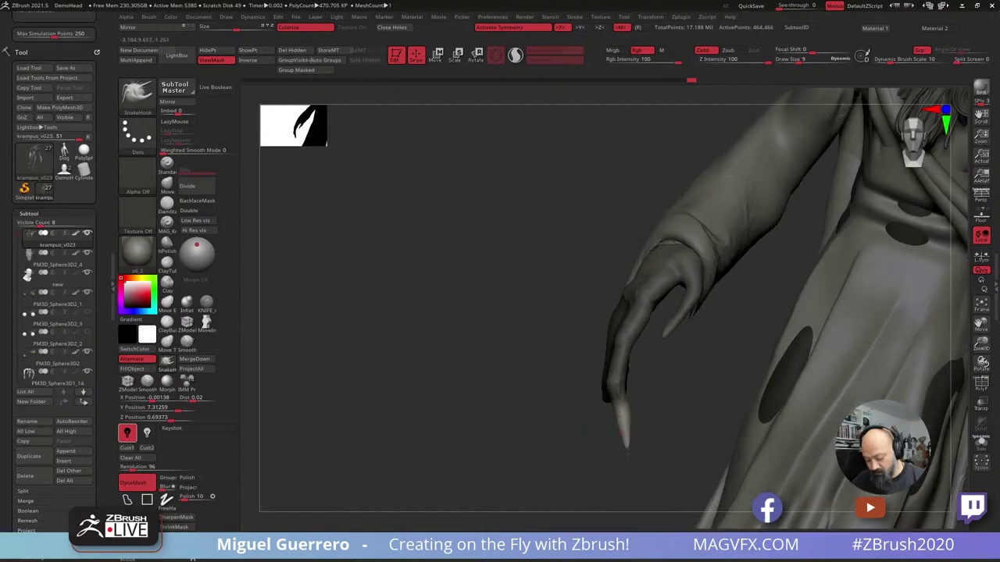
pyautogui.hotkey('ctrl', 'shift', 'z')
pyautogui.hotkey('ctrl', 'shift', 'z')
pyautogui.hotkey('ctrl', 'shift', 'z')
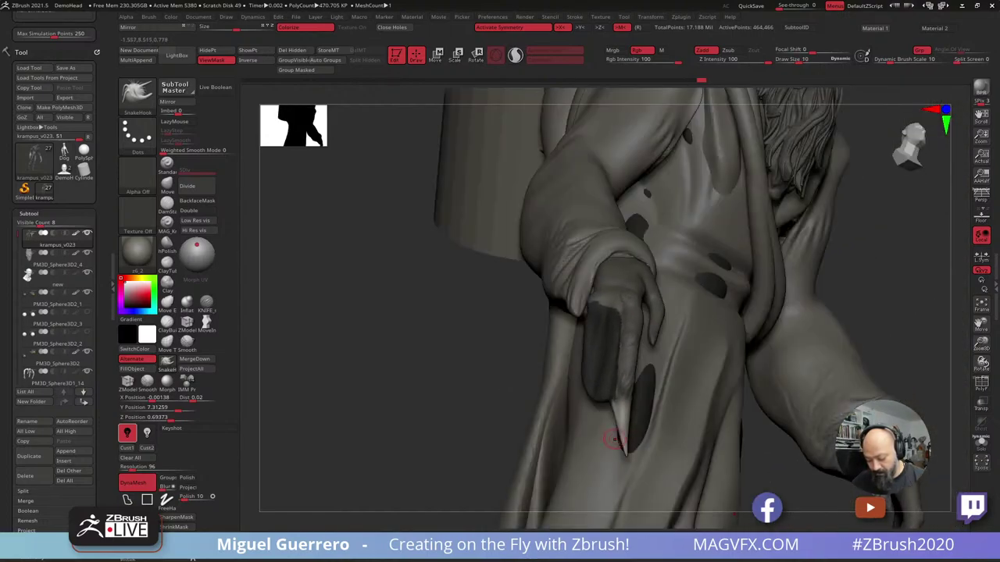
pyautogui.moveTo(622, 447); pyautogui.dragTo(618, 451)
# Refine the claw's width and direction with the Move brush at draw size 22.
pyautogui.click(167, 186)
pyautogui.press('[')
pyautogui.press('[')
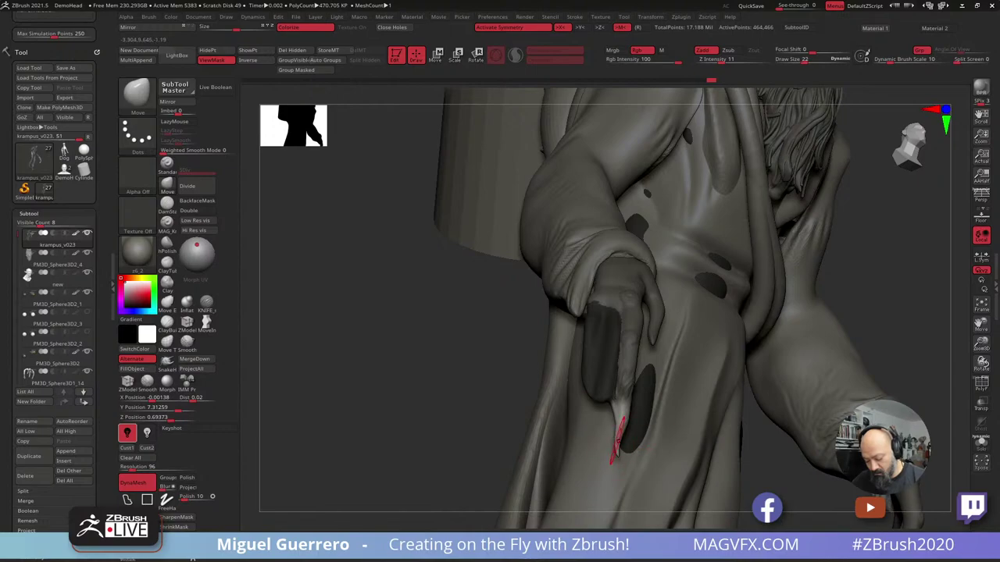
pyautogui.moveTo(579, 411)
pyautogui.mouseDown()
pyautogui.moveTo(546, 411)
pyautogui.moveTo(605, 412)
pyautogui.mouseUp()
pyautogui.moveTo(609, 412); pyautogui.dragTo(613, 412)
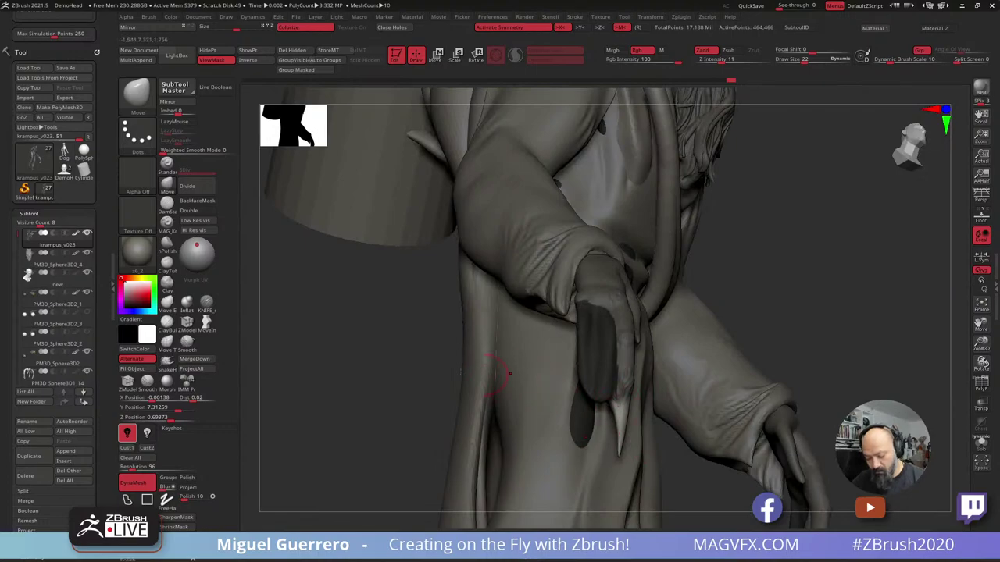
# Clear the finger mask, remesh the body with DynaMesh and adjust the index finger with the Move brush at draw size 22.
pyautogui.moveTo(500, 373)
pyautogui.mouseDown(button='right')
pyautogui.moveTo(372, 352)
pyautogui.moveTo(391, 339)
pyautogui.moveTo(384, 346)
pyautogui.moveTo(419, 354)
pyautogui.moveTo(395, 359)
pyautogui.moveTo(415, 360)
pyautogui.mouseUp(button='right')
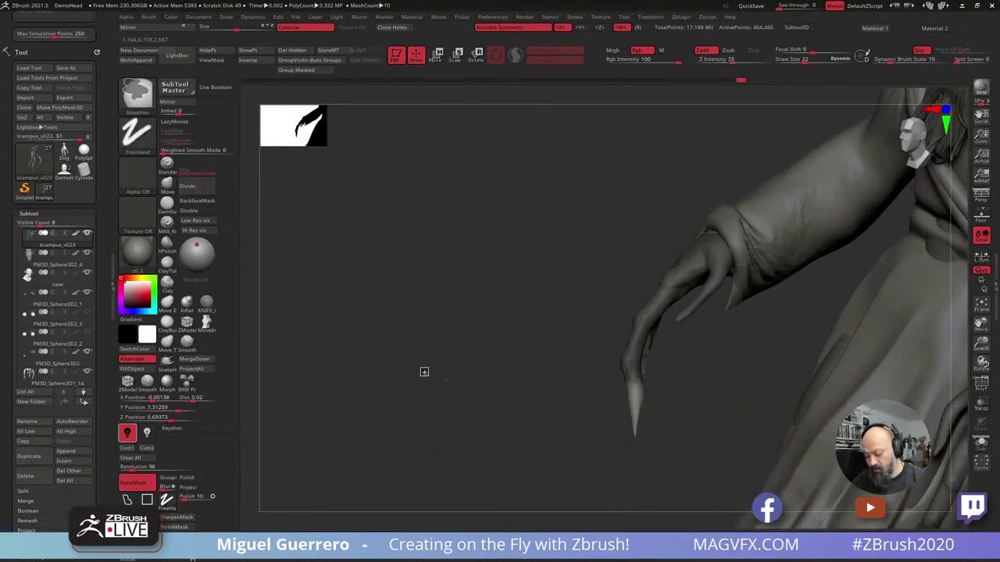
pyautogui.moveTo(475, 379)
pyautogui.mouseDown(button='right')
pyautogui.moveTo(539, 379)
pyautogui.moveTo(508, 393)
pyautogui.moveTo(437, 344)
pyautogui.mouseUp(button='right')
pyautogui.press('b')
pyautogui.press('m')
pyautogui.press('v')
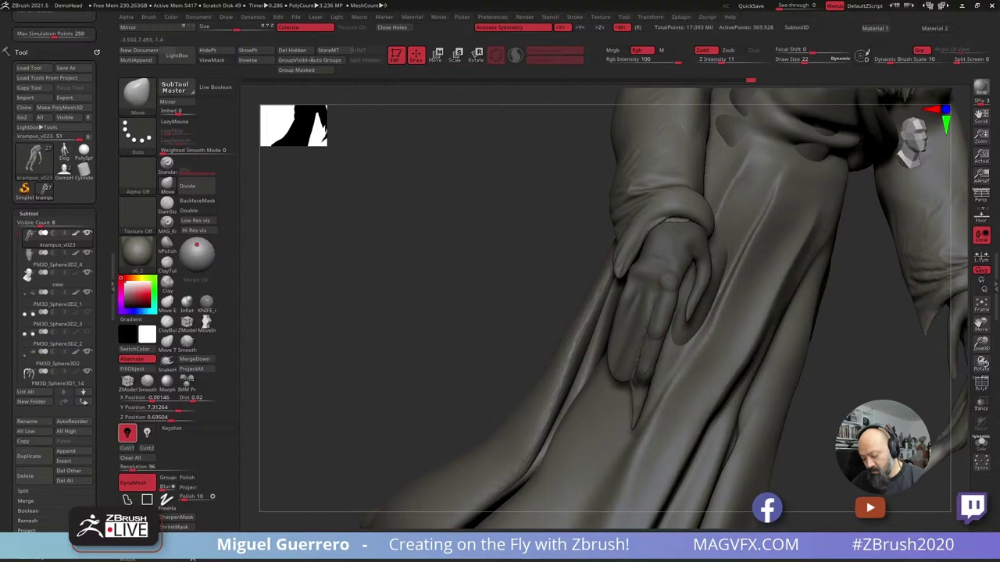
pyautogui.moveTo(674, 309); pyautogui.dragTo(669, 308)
# Carve the separation between the index finger and its neighbour with the DamStandard brush at draw size 22.
pyautogui.moveTo(655, 306)
pyautogui.mouseDown(button='right')
pyautogui.moveTo(467, 285)
pyautogui.moveTo(678, 291)
pyautogui.mouseUp(button='right')
pyautogui.click(166, 202)
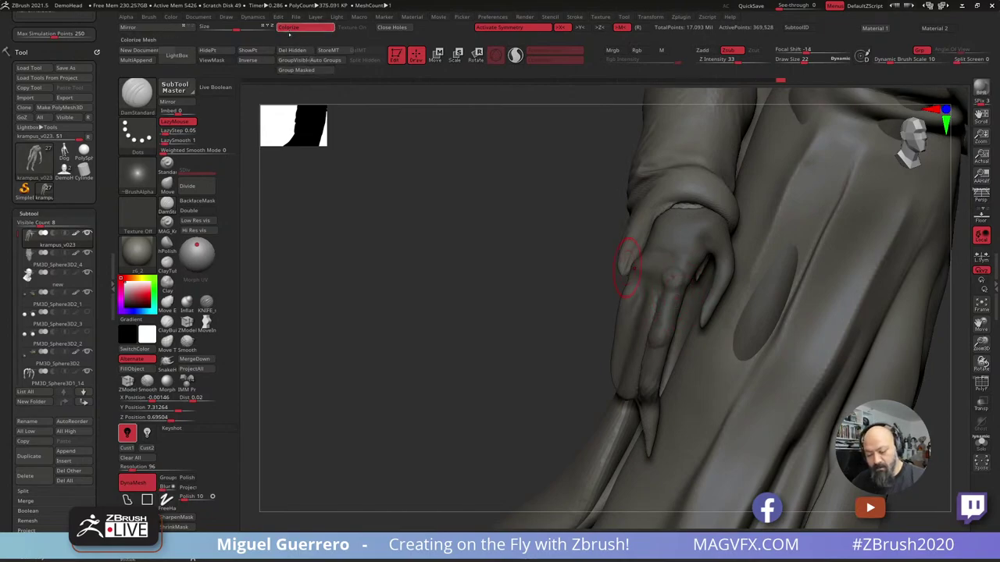
pyautogui.moveTo(631, 261); pyautogui.dragTo(547, 271, button='right')
pyautogui.moveTo(661, 292); pyautogui.dragTo(653, 319)
pyautogui.moveTo(652, 318); pyautogui.dragTo(642, 336, button='right')
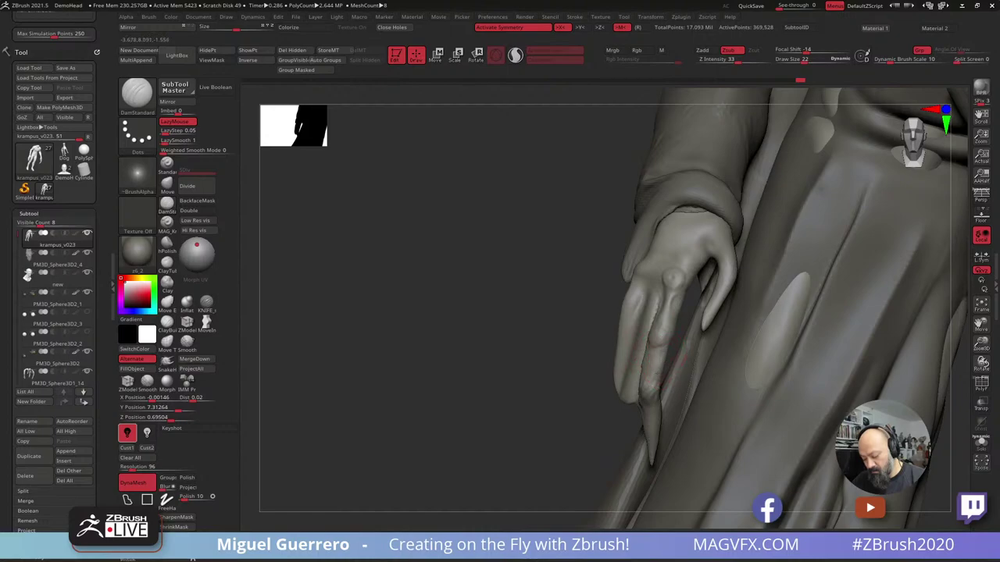
pyautogui.moveTo(533, 322); pyautogui.dragTo(477, 323, button='right')
pyautogui.moveTo(643, 352); pyautogui.dragTo(643, 388)
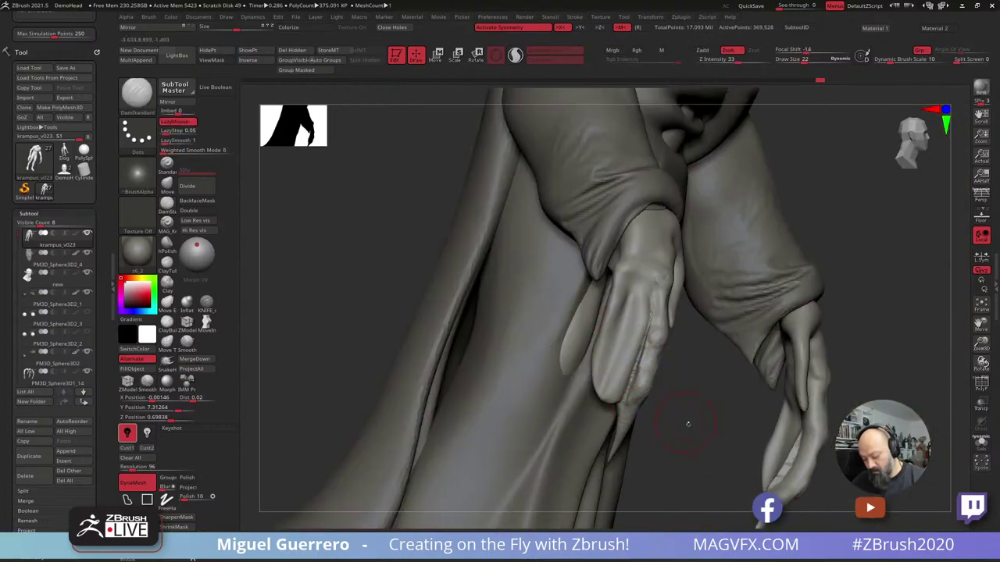
# Remesh the body with DynaMesh and smooth the index finger's base knuckle.
pyautogui.moveTo(687, 424); pyautogui.dragTo(438, 317, button='right')
pyautogui.moveTo(435, 313)
pyautogui.keyDown('ctrl'); pyautogui.mouseDown()
pyautogui.moveTo(437, 327)
pyautogui.moveTo(412, 320)
pyautogui.moveTo(440, 328)
pyautogui.mouseUp(); pyautogui.keyUp('ctrl')
pyautogui.keyDown('shift'); pyautogui.moveTo(661, 264); pyautogui.dragTo(663, 306); pyautogui.keyUp('shift')
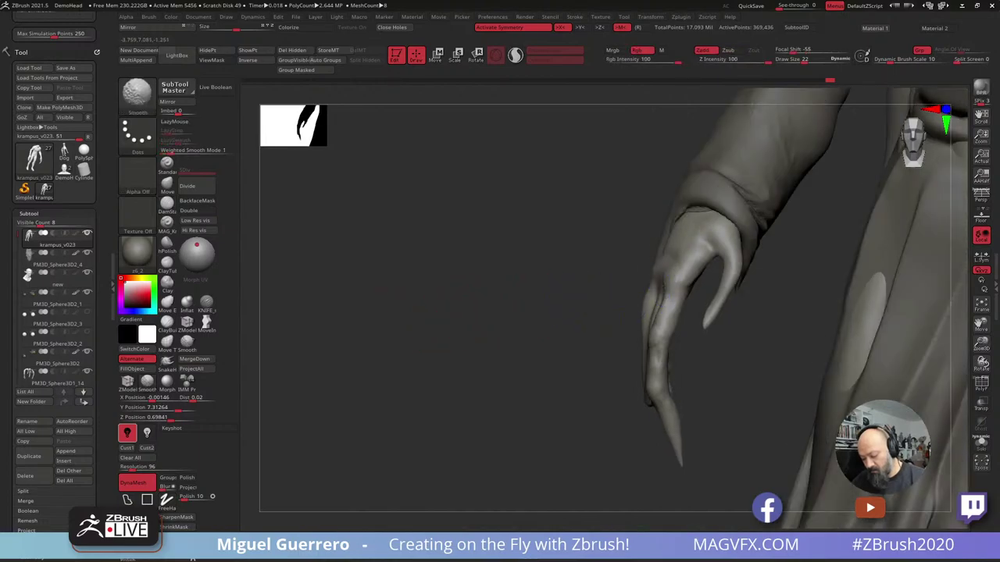
# Shape the index finger's knuckle profile with the Move brush at draw size 10.
pyautogui.moveTo(492, 260); pyautogui.dragTo(478, 274)
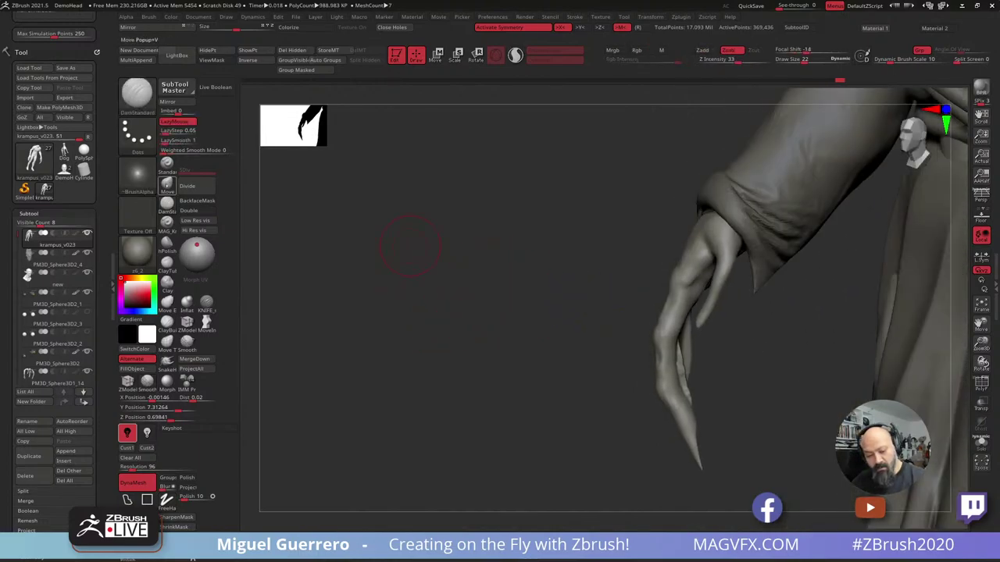
pyautogui.click(167, 186)
pyautogui.moveTo(670, 274); pyautogui.dragTo(664, 273)
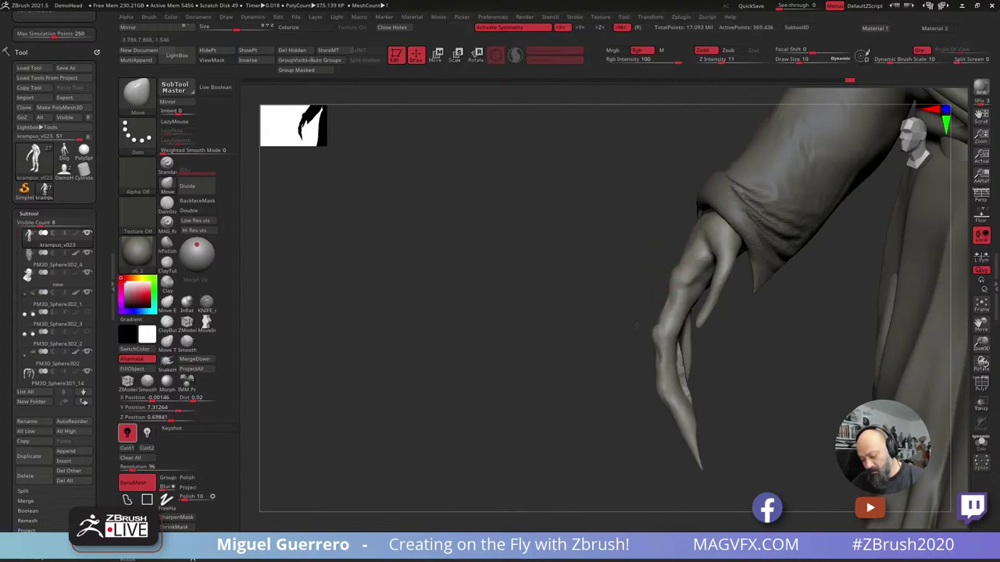
pyautogui.moveTo(592, 380); pyautogui.dragTo(467, 333, button='right')
pyautogui.moveTo(366, 334)
pyautogui.mouseDown()
pyautogui.moveTo(519, 344)
pyautogui.moveTo(371, 332)
pyautogui.mouseUp()
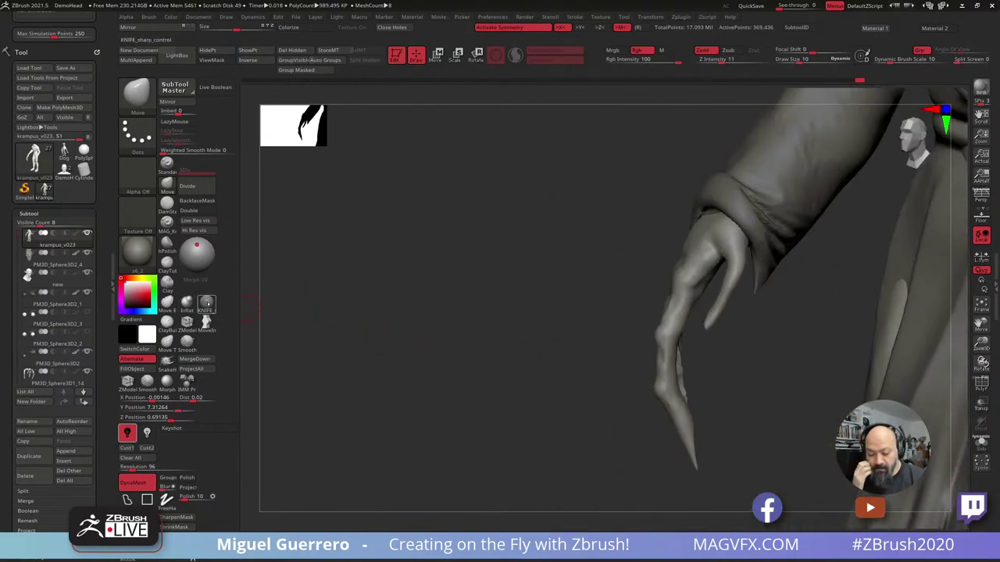
# Cut fine creases across the index finger's joints with the KNIFE_sharp_control brush at draw size 10.
pyautogui.click(206, 302)
pyautogui.moveTo(451, 346); pyautogui.dragTo(660, 383, button='right')
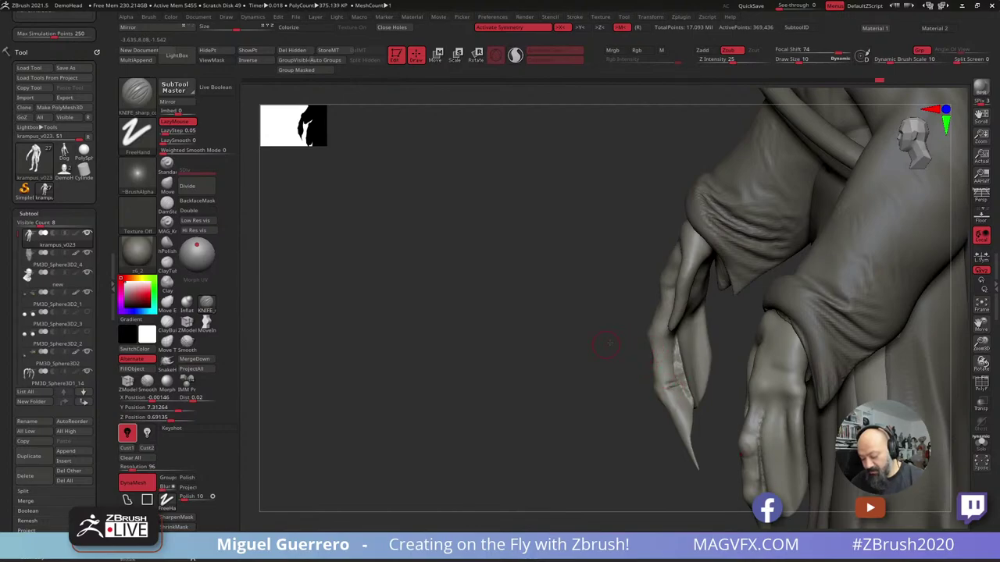
pyautogui.moveTo(670, 378)
pyautogui.mouseDown(button='right')
pyautogui.moveTo(673, 298)
pyautogui.moveTo(652, 312)
pyautogui.moveTo(670, 300)
pyautogui.moveTo(625, 298)
pyautogui.moveTo(664, 296)
pyautogui.mouseUp(button='right')
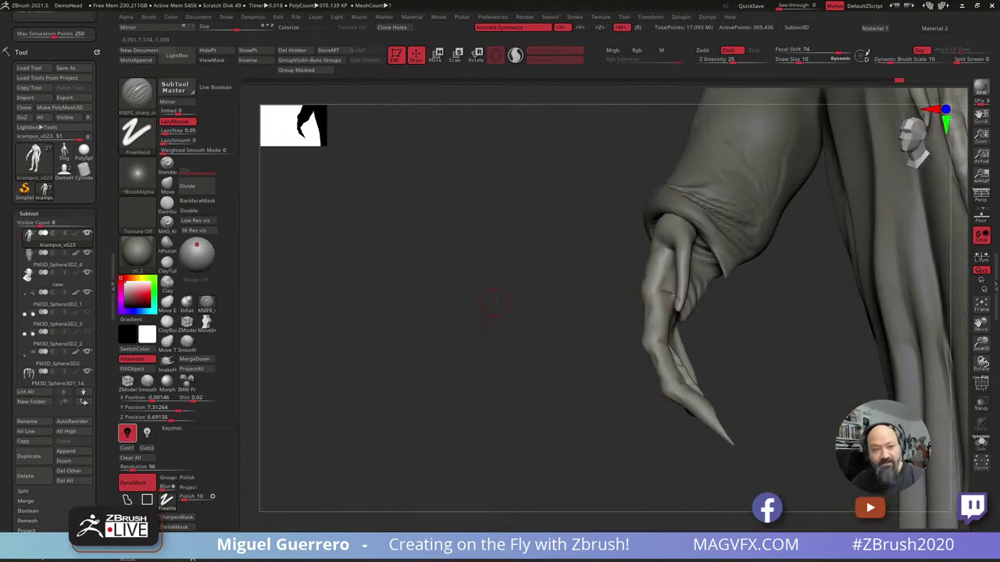
pyautogui.moveTo(493, 302)
pyautogui.mouseDown(button='right')
pyautogui.moveTo(406, 295)
pyautogui.moveTo(439, 308)
pyautogui.moveTo(433, 334)
pyautogui.mouseUp(button='right')
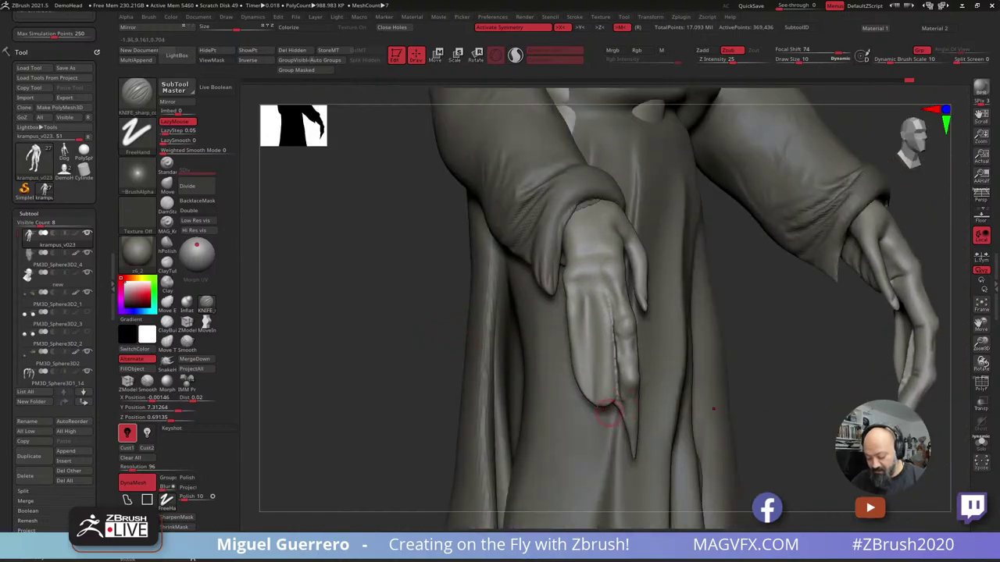
# Try to carve grooves along the index claw with the KNIFE_sharp_control brush, and undo the cuts.
pyautogui.moveTo(452, 332); pyautogui.dragTo(424, 322)
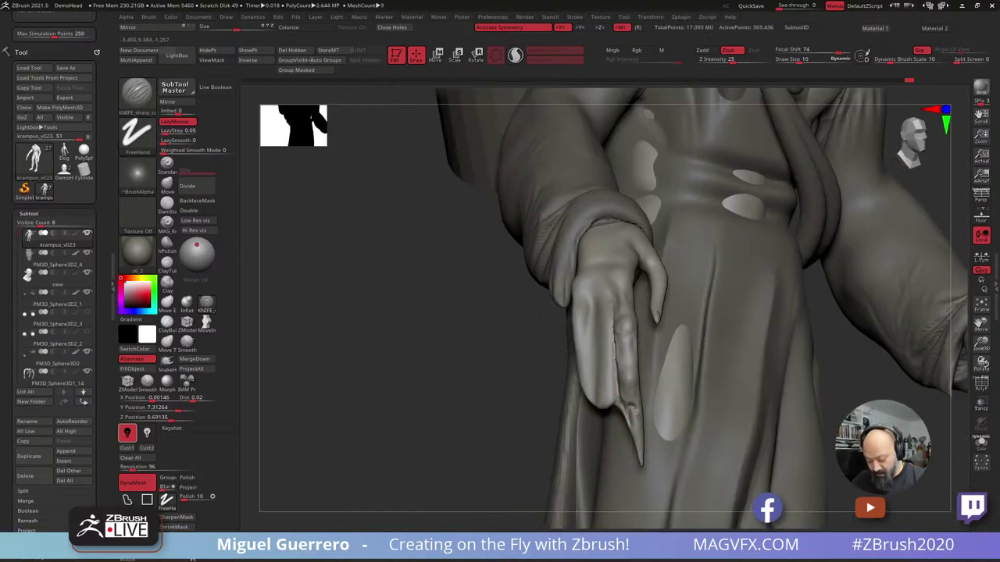
pyautogui.moveTo(637, 426); pyautogui.dragTo(640, 460)
pyautogui.moveTo(620, 390); pyautogui.dragTo(629, 407)
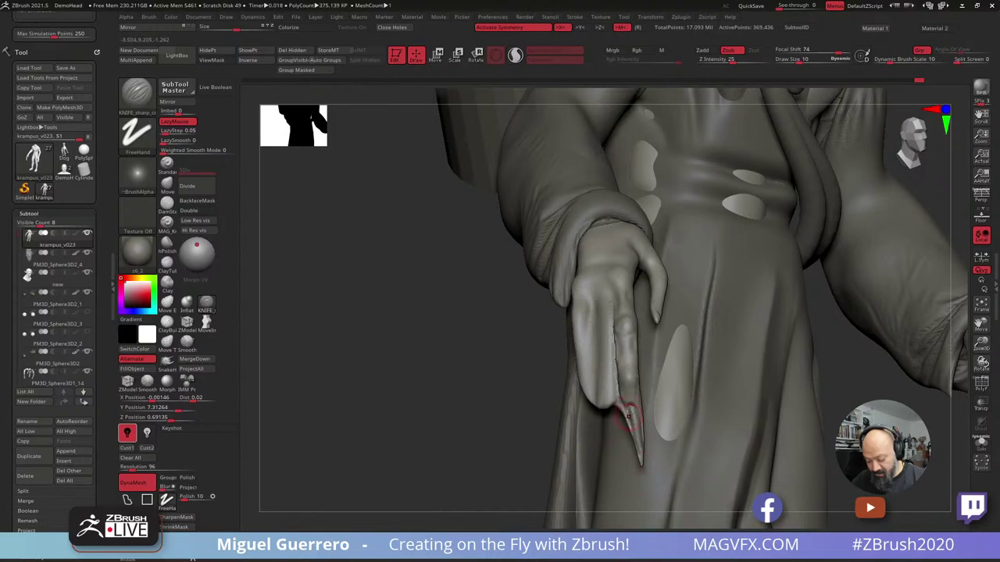
pyautogui.moveTo(483, 364)
pyautogui.mouseDown()
pyautogui.moveTo(452, 379)
pyautogui.moveTo(466, 358)
pyautogui.mouseUp()
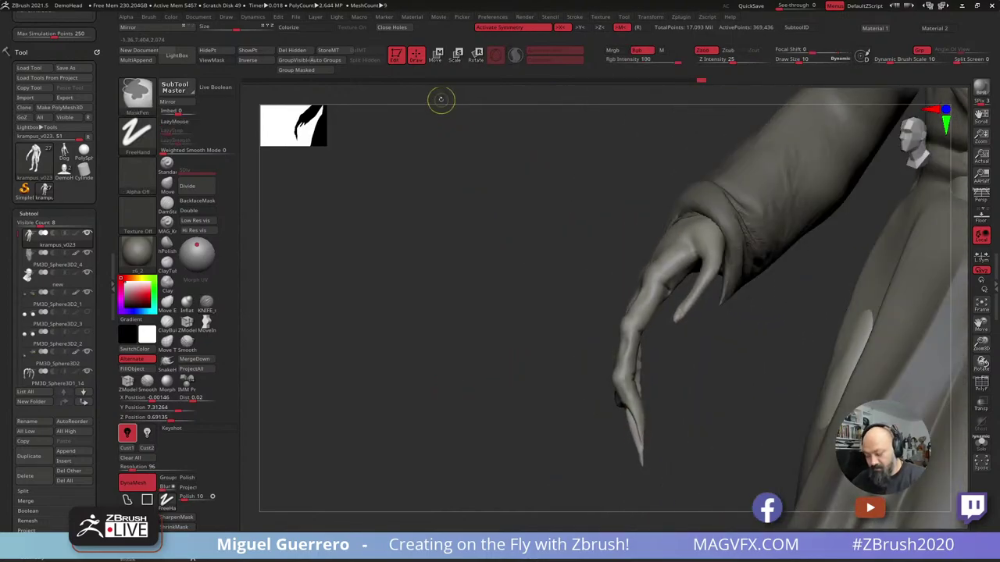
pyautogui.hotkey('ctrl', 'z')
pyautogui.hotkey('ctrl', 'z')
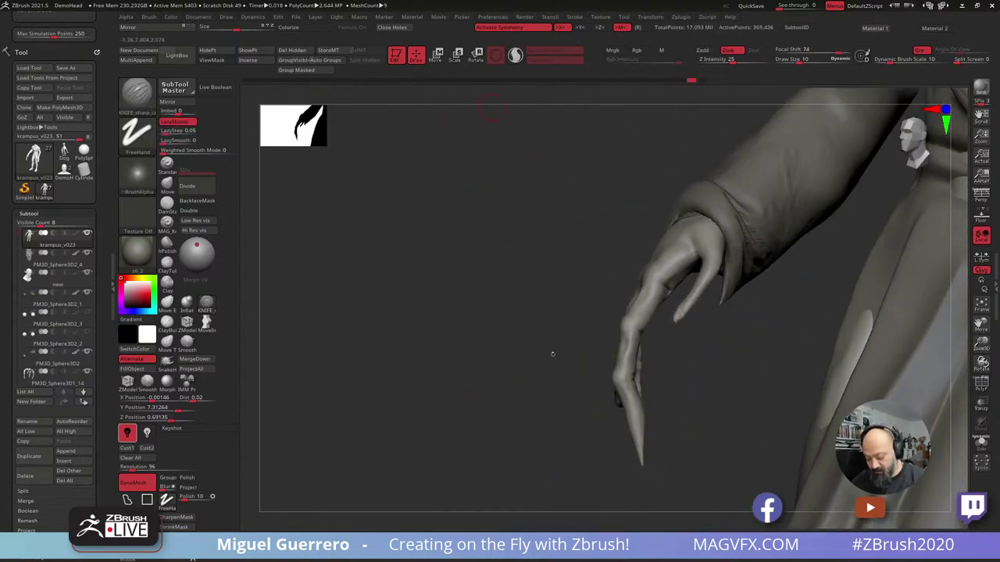
# Carve along the gap between the index finger and its neighbouring fingers with the KNIFE_sharp_control brush at draw size 10.
pyautogui.moveTo(551, 353); pyautogui.dragTo(593, 379)
pyautogui.moveTo(593, 378)
pyautogui.mouseDown(button='right')
pyautogui.moveTo(634, 439)
pyautogui.moveTo(312, 430)
pyautogui.moveTo(509, 431)
pyautogui.mouseUp(button='right')
pyautogui.moveTo(509, 431); pyautogui.dragTo(500, 419)
pyautogui.click(507, 398)
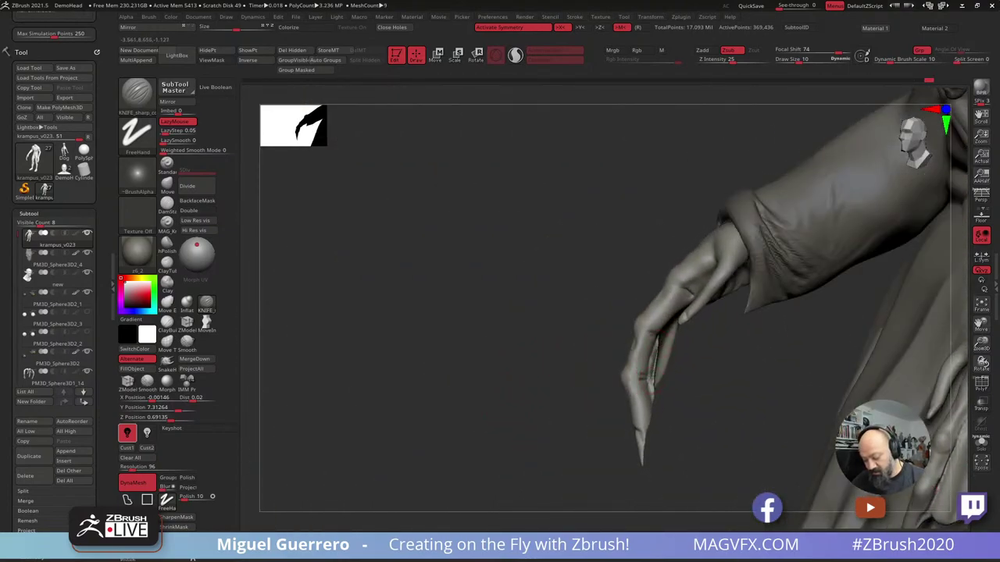
pyautogui.moveTo(652, 383); pyautogui.dragTo(656, 342)
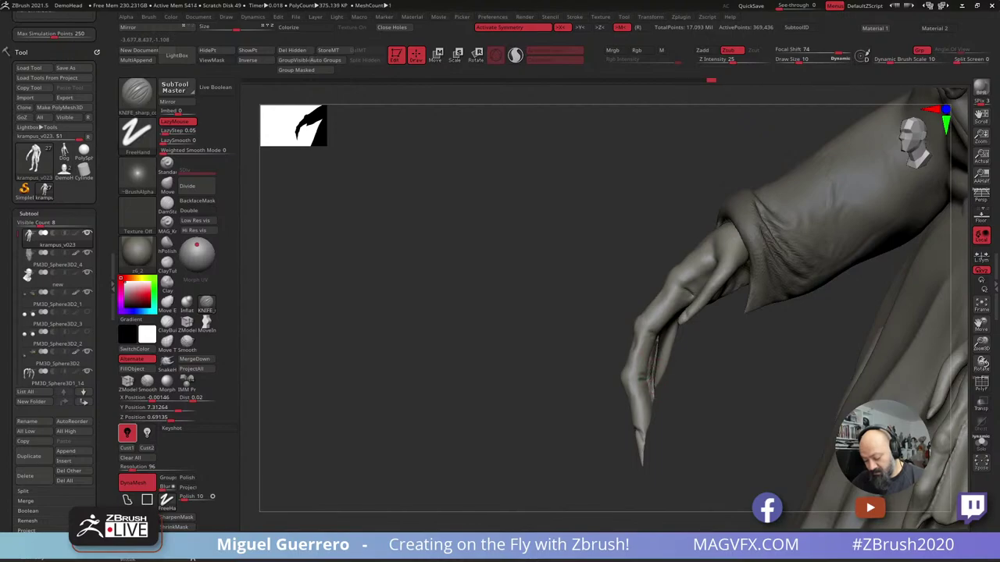
pyautogui.moveTo(650, 381)
pyautogui.mouseDown()
pyautogui.moveTo(653, 399)
pyautogui.moveTo(657, 344)
pyautogui.mouseUp()
pyautogui.moveTo(430, 342)
pyautogui.mouseDown()
pyautogui.moveTo(547, 336)
pyautogui.moveTo(524, 330)
pyautogui.mouseUp()
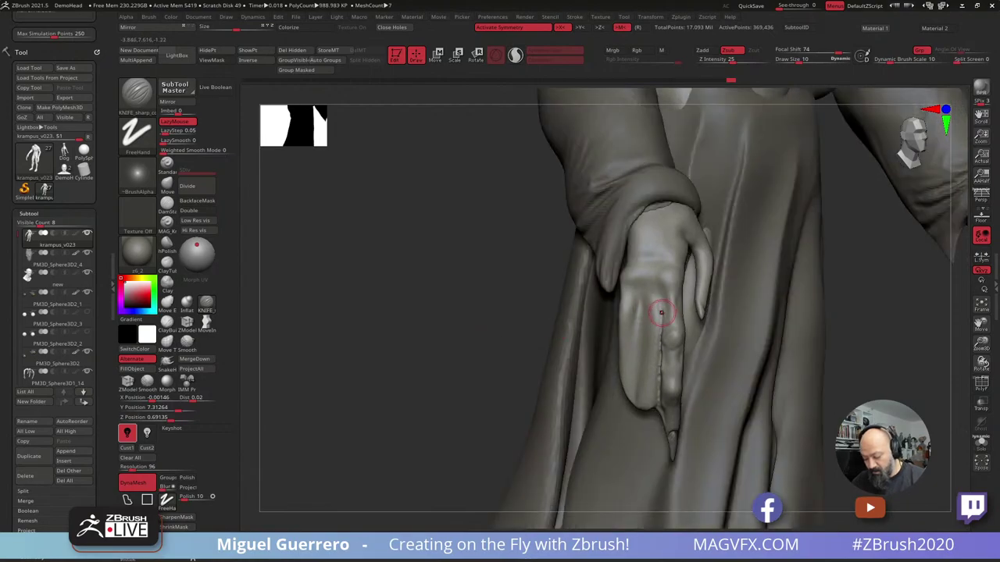
pyautogui.moveTo(661, 281); pyautogui.dragTo(660, 331)
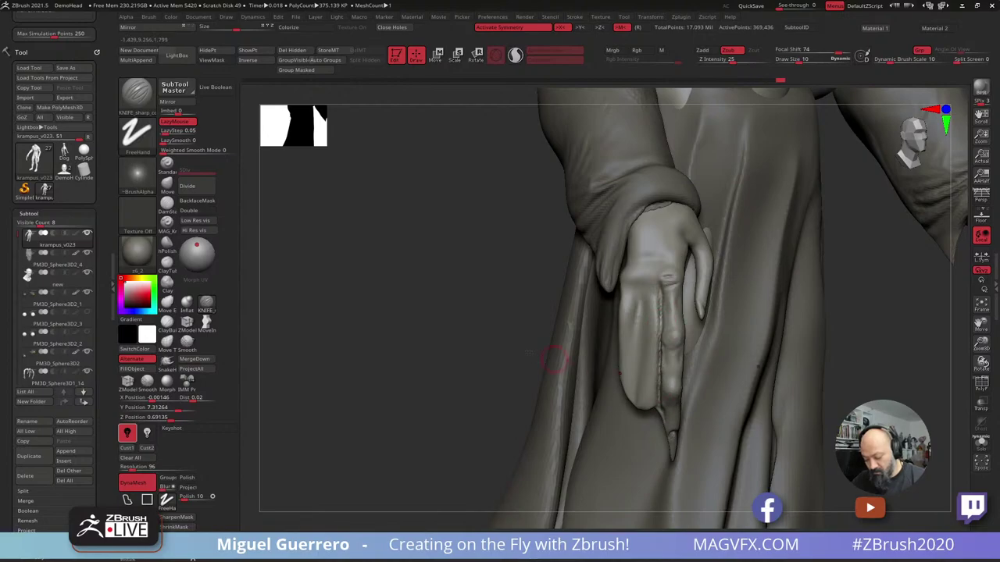
pyautogui.moveTo(553, 359); pyautogui.dragTo(664, 413)
pyautogui.moveTo(558, 361); pyautogui.dragTo(512, 333)
pyautogui.moveTo(481, 317); pyautogui.dragTo(539, 330)
pyautogui.moveTo(542, 228)
pyautogui.mouseDown()
pyautogui.moveTo(566, 226)
pyautogui.moveTo(703, 407)
pyautogui.mouseUp()
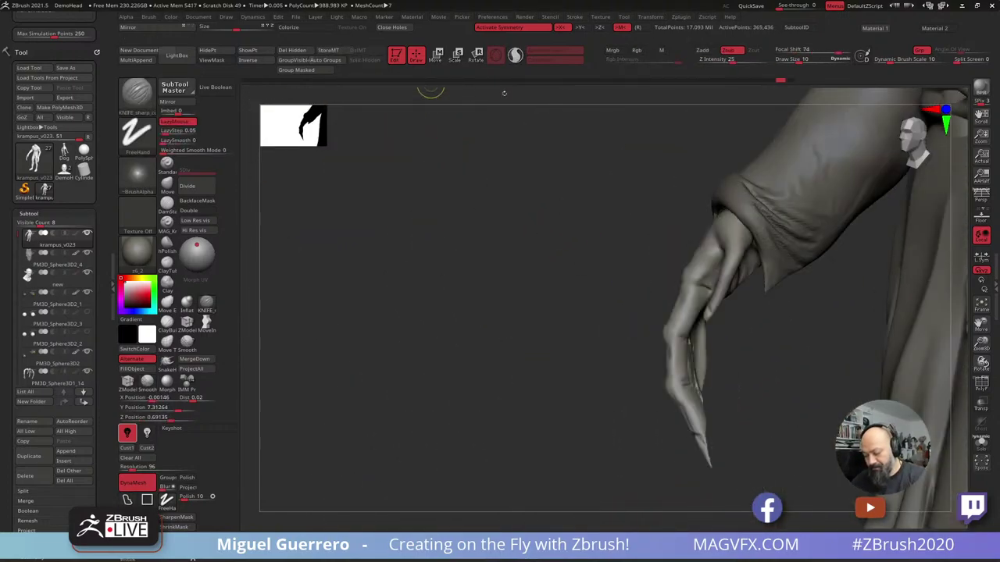
# Show the body on its own in Solo mode and remesh the fully visible mesh with DynaMesh.
pyautogui.moveTo(571, 204)
pyautogui.keyDown('ctrl'); pyautogui.keyDown('shift'); pyautogui.mouseDown()
pyautogui.moveTo(692, 519)
pyautogui.moveTo(691, 105)
pyautogui.moveTo(634, 123)
pyautogui.mouseUp(); pyautogui.keyUp('shift'); pyautogui.keyUp('ctrl')
pyautogui.moveTo(527, 275)
pyautogui.mouseDown()
pyautogui.moveTo(589, 326)
pyautogui.moveTo(533, 349)
pyautogui.moveTo(584, 343)
pyautogui.moveTo(640, 366)
pyautogui.mouseUp()
pyautogui.click(980, 443)
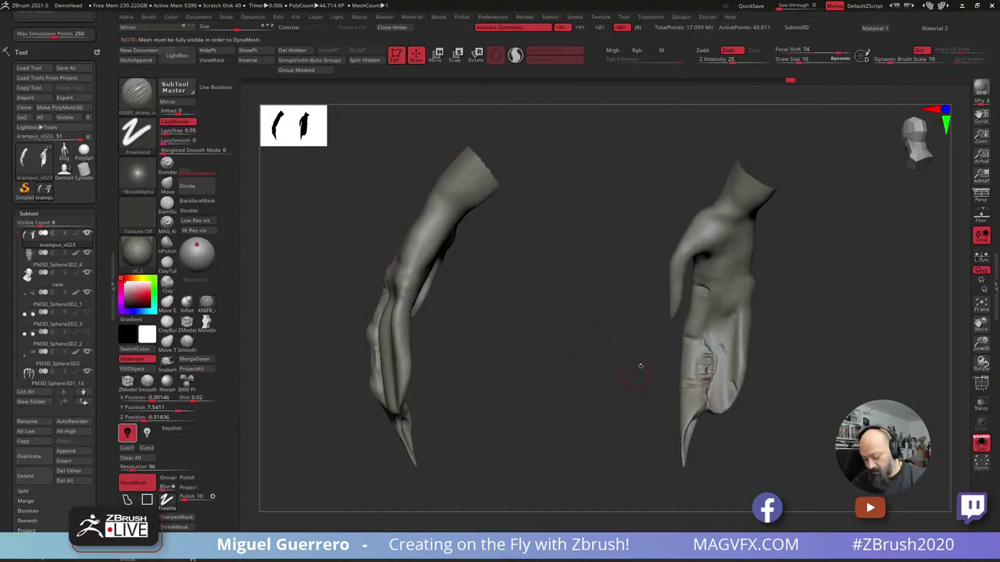
pyautogui.keyDown('ctrl'); pyautogui.keyDown('shift'); pyautogui.click(636, 357); pyautogui.keyUp('shift'); pyautogui.keyUp('ctrl')
pyautogui.moveTo(512, 345); pyautogui.dragTo(547, 345)
pyautogui.keyDown('ctrl'); pyautogui.moveTo(472, 318); pyautogui.dragTo(496, 324); pyautogui.keyUp('ctrl')
# Isolate the hands by hiding the rest of the body mesh.
pyautogui.keyDown('ctrl'); pyautogui.keyDown('shift'); pyautogui.moveTo(583, 214); pyautogui.dragTo(721, 425); pyautogui.keyUp('shift'); pyautogui.keyUp('ctrl')
pyautogui.keyDown('ctrl'); pyautogui.keyDown('shift'); pyautogui.moveTo(698, 386); pyautogui.dragTo(707, 402); pyautogui.keyUp('shift'); pyautogui.keyUp('ctrl')
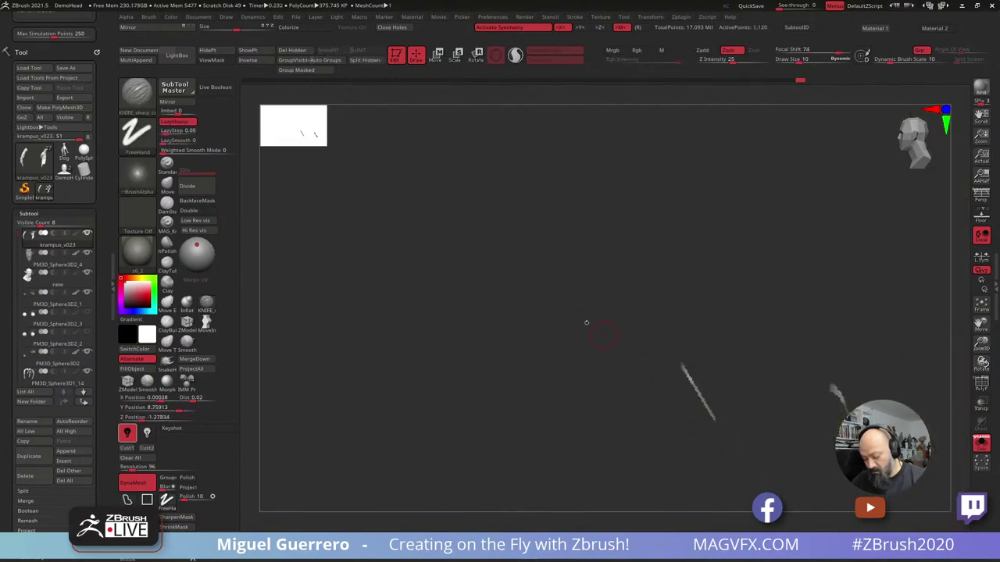
pyautogui.keyDown('ctrl'); pyautogui.keyDown('shift'); pyautogui.click(453, 150); pyautogui.keyUp('shift'); pyautogui.keyUp('ctrl')
pyautogui.moveTo(602, 223)
pyautogui.keyDown('ctrl'); pyautogui.keyDown('shift'); pyautogui.mouseDown()
pyautogui.moveTo(659, 458)
pyautogui.moveTo(783, 287)
pyautogui.moveTo(687, 162)
pyautogui.mouseUp(); pyautogui.keyUp('shift'); pyautogui.keyUp('ctrl')
pyautogui.moveTo(512, 304)
pyautogui.mouseDown()
pyautogui.moveTo(600, 327)
pyautogui.moveTo(591, 312)
pyautogui.moveTo(491, 330)
pyautogui.mouseUp()
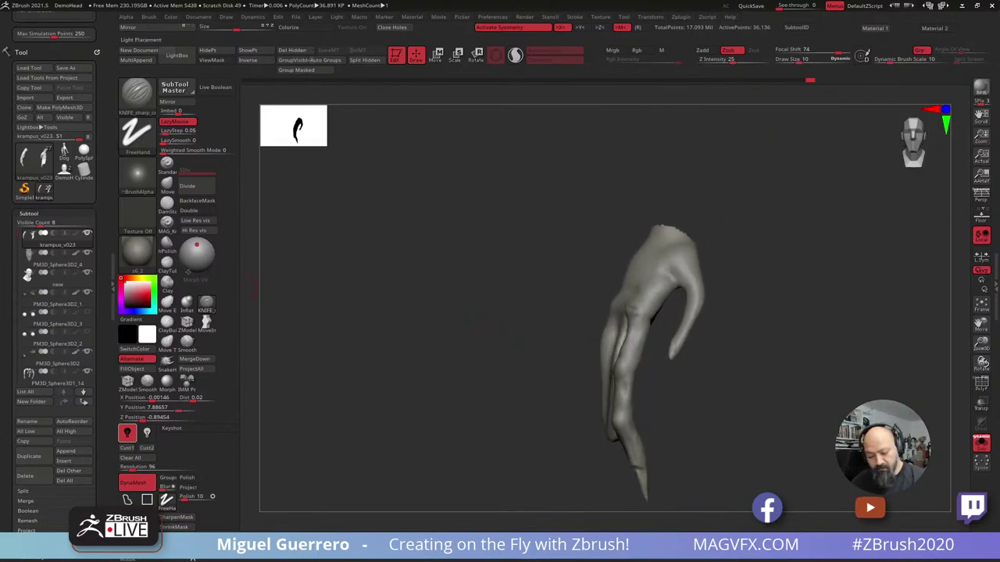
# Swell the thumb's joints into knuckles with the Inflat brush at draw size 10.
pyautogui.click(187, 302)
pyautogui.moveTo(477, 267); pyautogui.dragTo(417, 261)
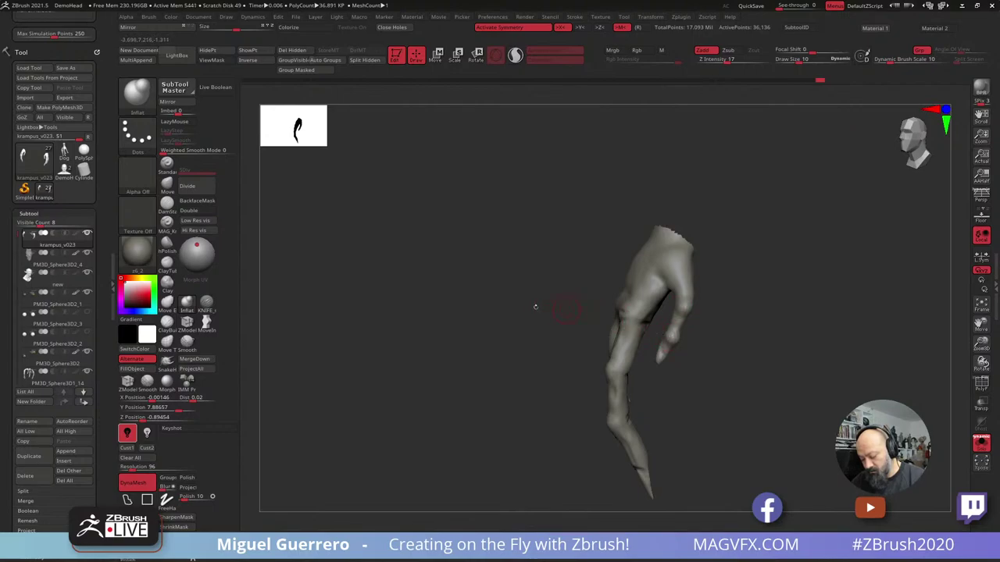
pyautogui.moveTo(535, 307)
pyautogui.mouseDown()
pyautogui.moveTo(480, 285)
pyautogui.moveTo(466, 299)
pyautogui.mouseUp()
# Pull the thumb's tip inward and adjust its joint with the Move brush.
pyautogui.click(166, 185)
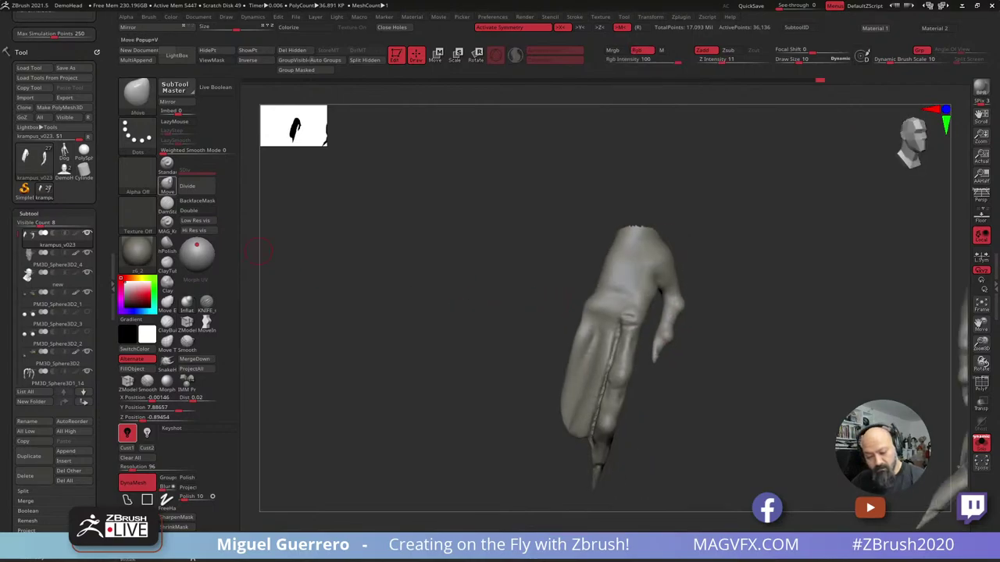
pyautogui.moveTo(655, 359)
pyautogui.mouseDown()
pyautogui.moveTo(640, 356)
pyautogui.moveTo(648, 353)
pyautogui.mouseUp()
pyautogui.press('[')
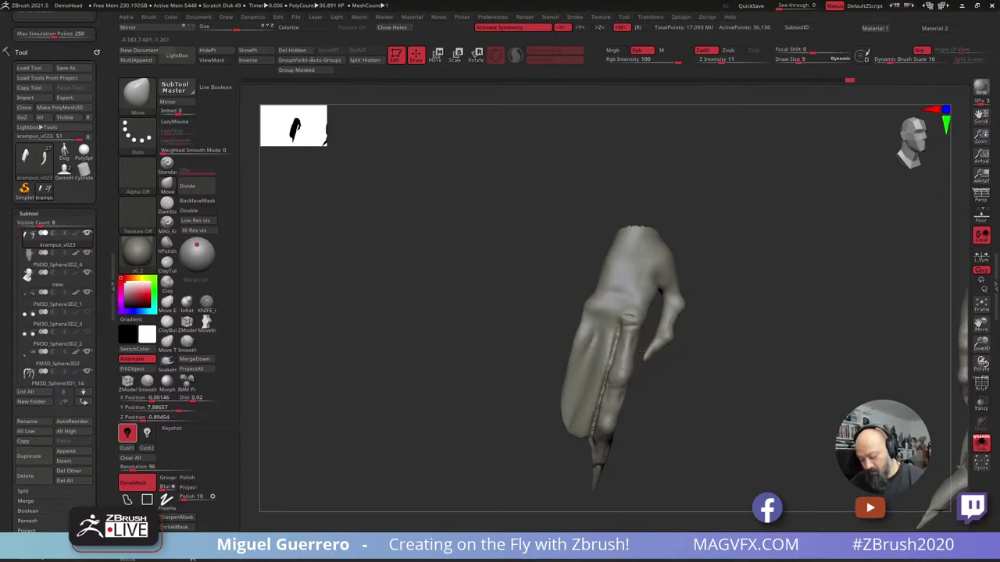
pyautogui.press(']')
pyautogui.moveTo(662, 321); pyautogui.dragTo(681, 318)
pyautogui.moveTo(718, 391); pyautogui.dragTo(639, 401)
# Refine the thumb's profile around its base and middle joints with the Move brush at draw size 14.
pyautogui.moveTo(690, 319); pyautogui.dragTo(670, 324, button='right')
pyautogui.moveTo(666, 320); pyautogui.dragTo(656, 311)
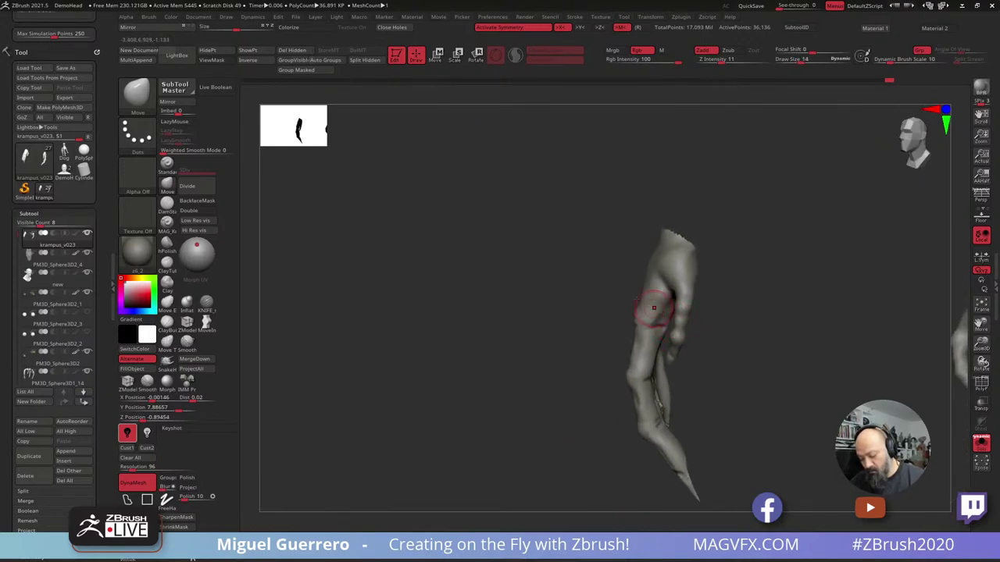
pyautogui.moveTo(651, 307); pyautogui.dragTo(670, 294, button='right')
pyautogui.moveTo(685, 311); pyautogui.dragTo(682, 305)
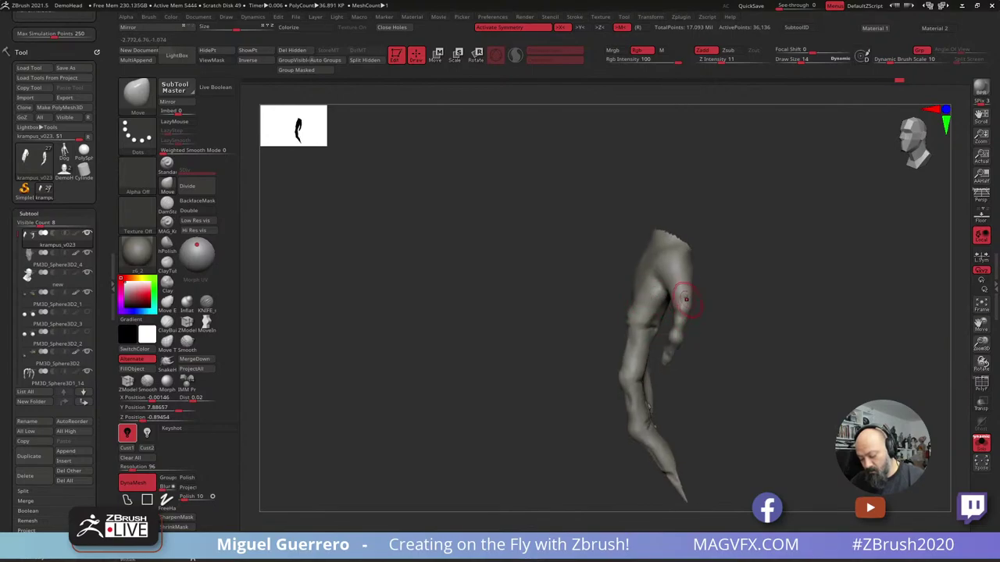
pyautogui.keyDown('alt'); pyautogui.moveTo(504, 303); pyautogui.dragTo(442, 297); pyautogui.keyUp('alt')
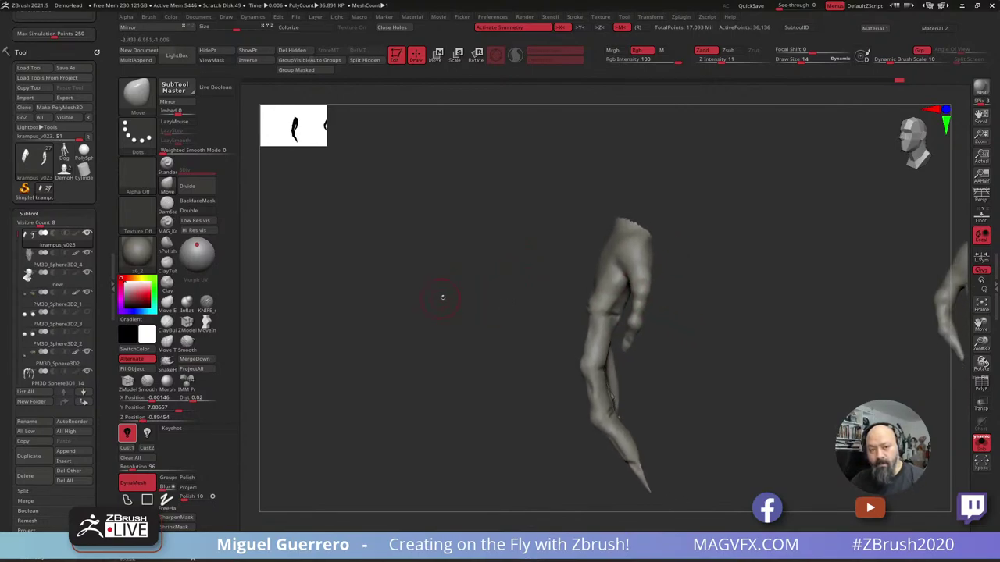
pyautogui.moveTo(652, 300); pyautogui.dragTo(659, 262)
pyautogui.moveTo(637, 309); pyautogui.dragTo(635, 304)
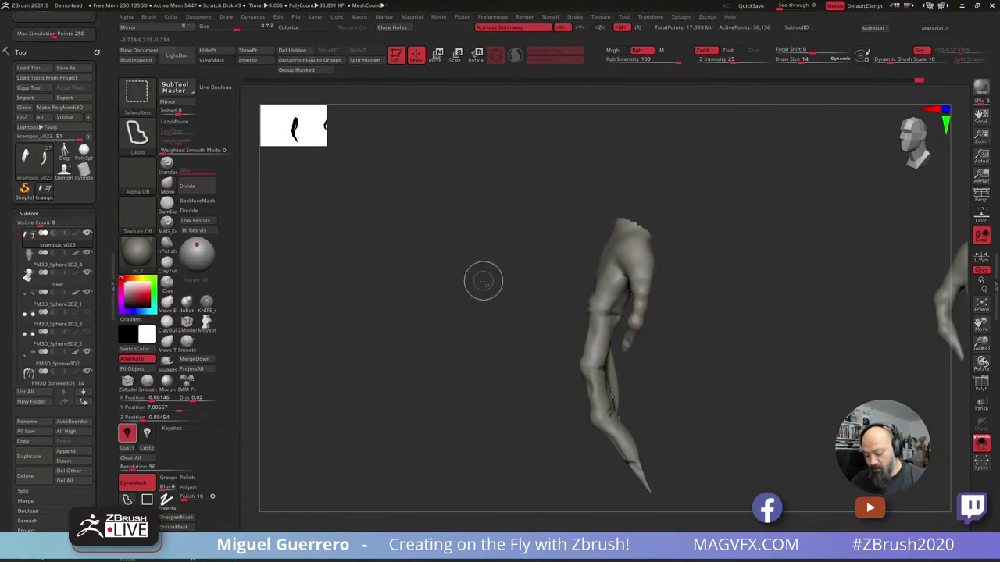
# Unhide the whole body, mask the thumb's tip with a small brush, and invert the mask.
pyautogui.keyDown('ctrl'); pyautogui.keyDown('shift'); pyautogui.click(484, 280); pyautogui.keyUp('shift'); pyautogui.keyUp('ctrl')
pyautogui.moveTo(462, 307)
pyautogui.mouseDown()
pyautogui.moveTo(448, 304)
pyautogui.moveTo(444, 324)
pyautogui.moveTo(469, 328)
pyautogui.mouseUp()
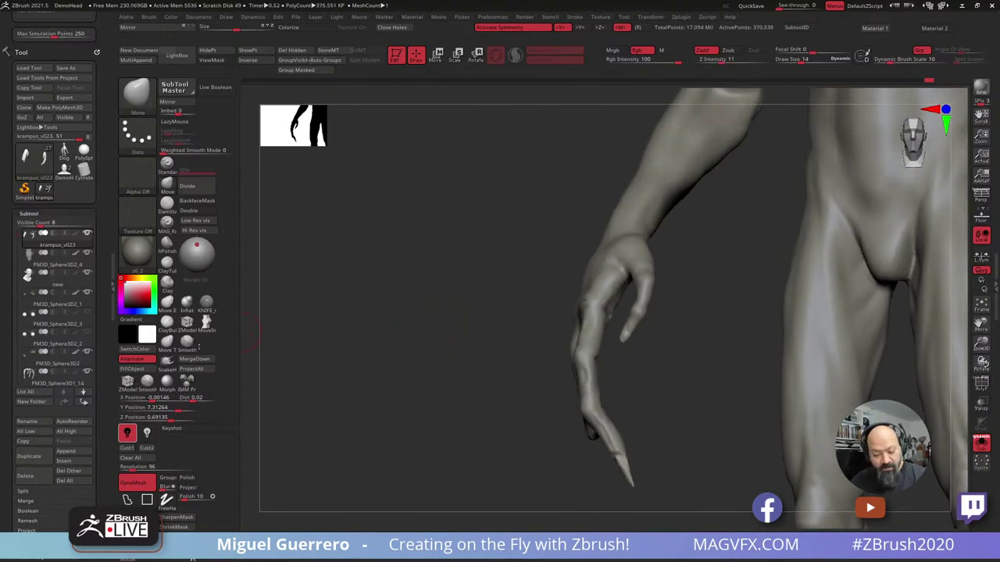
pyautogui.click(204, 306)
pyautogui.moveTo(374, 346); pyautogui.dragTo(471, 273)
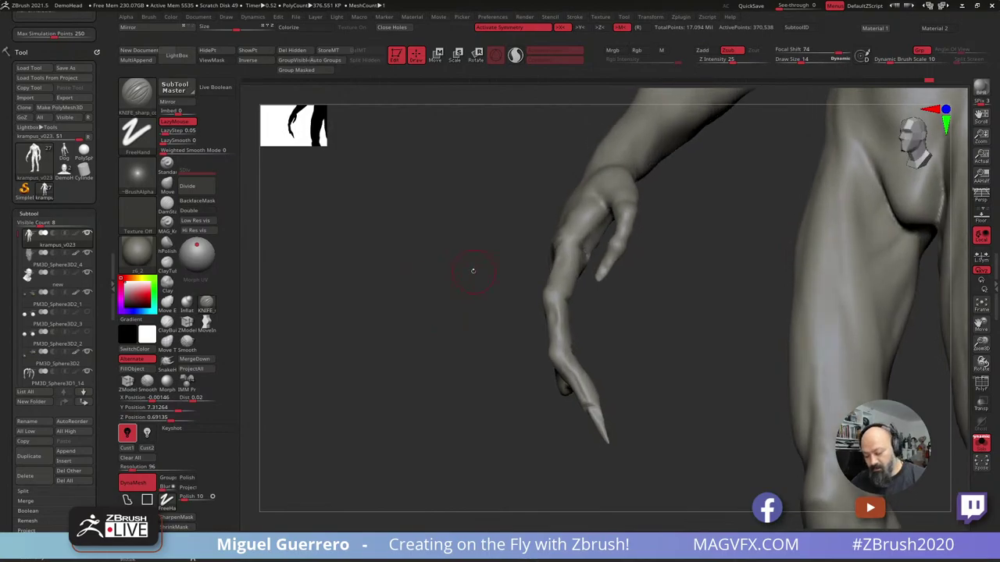
pyautogui.press('[')
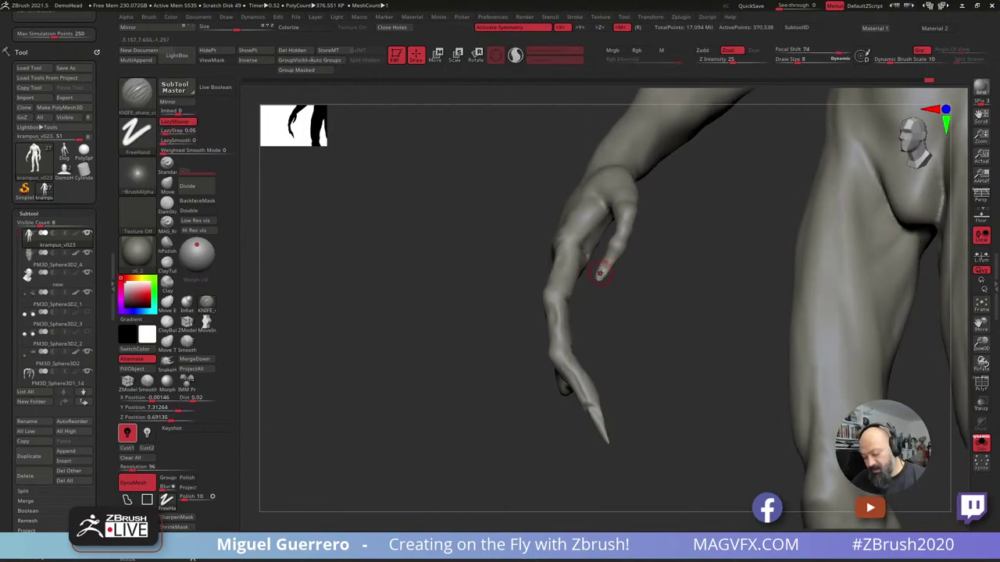
pyautogui.press('ctrl')
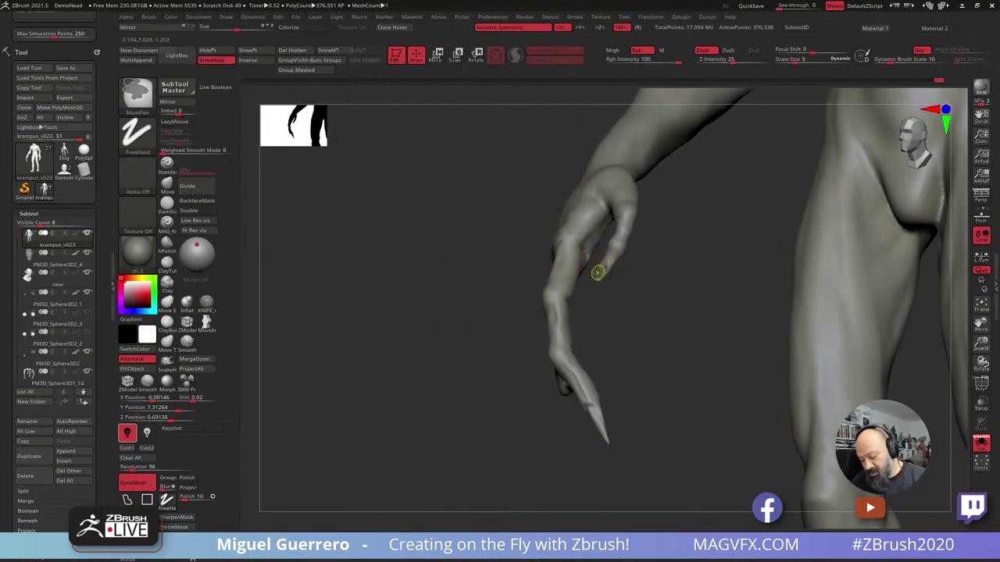
pyautogui.keyDown('ctrl'); pyautogui.click(498, 254); pyautogui.keyUp('ctrl')
pyautogui.moveTo(439, 270); pyautogui.dragTo(472, 259)
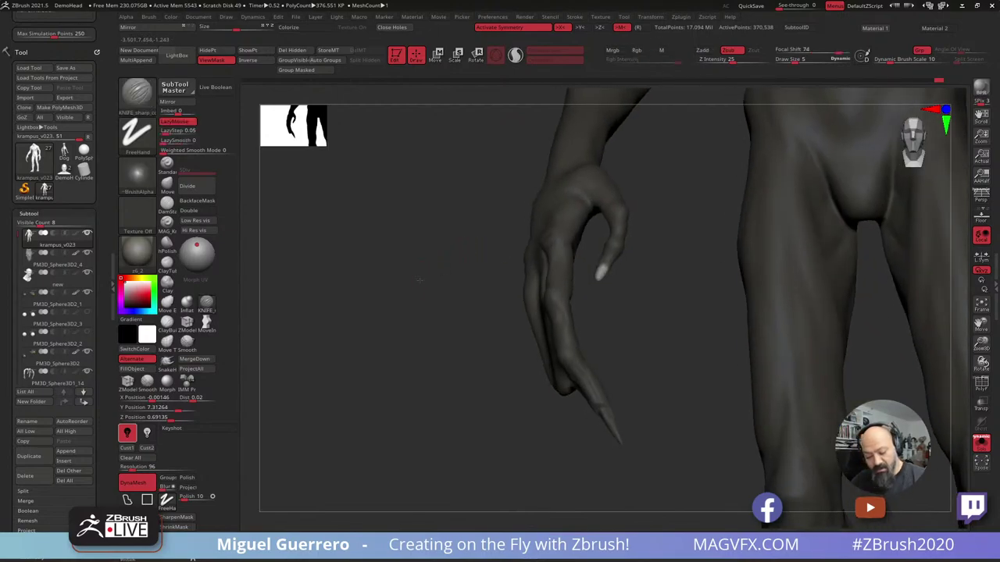
# Draw the unmasked thumb tip out into a pointed claw with the Move brush at draw size 10.
pyautogui.click(186, 302)
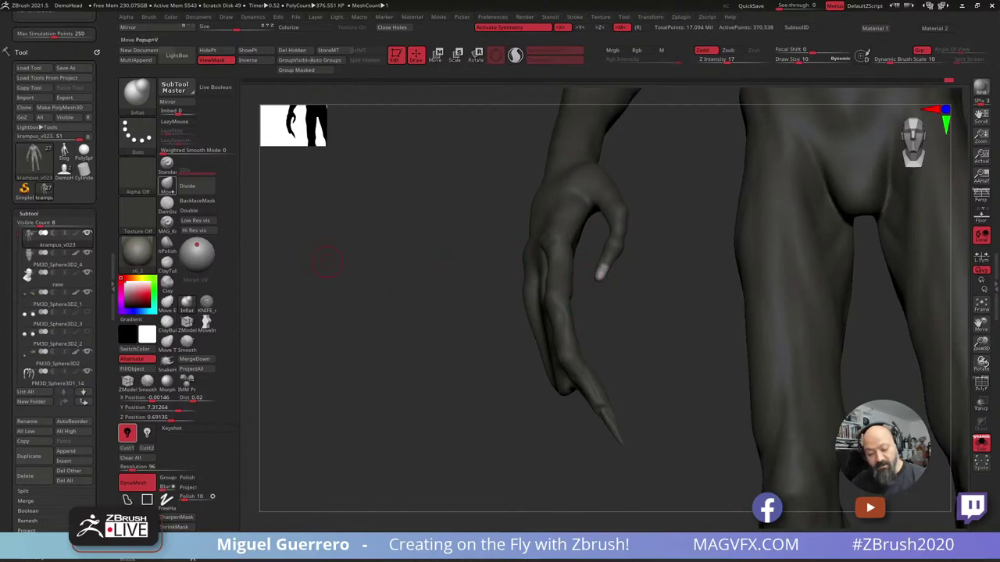
pyautogui.press('b')
pyautogui.press('m')
pyautogui.press('v')
pyautogui.moveTo(390, 279); pyautogui.dragTo(570, 279)
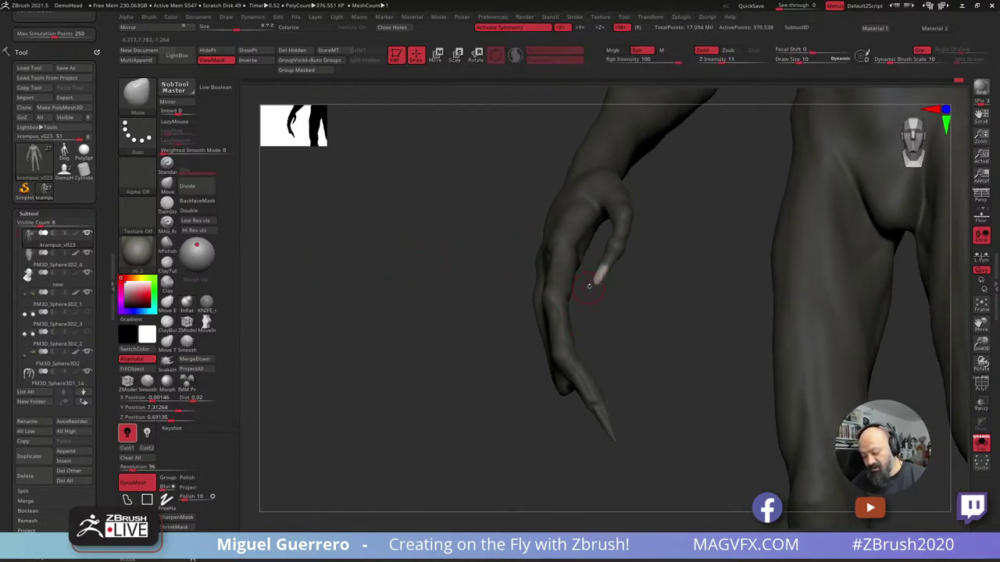
pyautogui.moveTo(577, 316)
pyautogui.mouseDown()
pyautogui.moveTo(517, 278)
pyautogui.moveTo(587, 275)
pyautogui.mouseUp()
pyautogui.moveTo(517, 263); pyautogui.dragTo(442, 266)
pyautogui.moveTo(592, 272)
pyautogui.mouseDown()
pyautogui.moveTo(427, 278)
pyautogui.moveTo(338, 339)
pyautogui.mouseUp()
# Mask off all but the flesh between thumb and index finger and swell it with the Inflat brush at draw size 14.
pyautogui.moveTo(573, 205)
pyautogui.keyDown('ctrl'); pyautogui.mouseDown()
pyautogui.moveTo(566, 226)
pyautogui.moveTo(576, 184)
pyautogui.moveTo(566, 228)
pyautogui.mouseUp(); pyautogui.keyUp('ctrl')
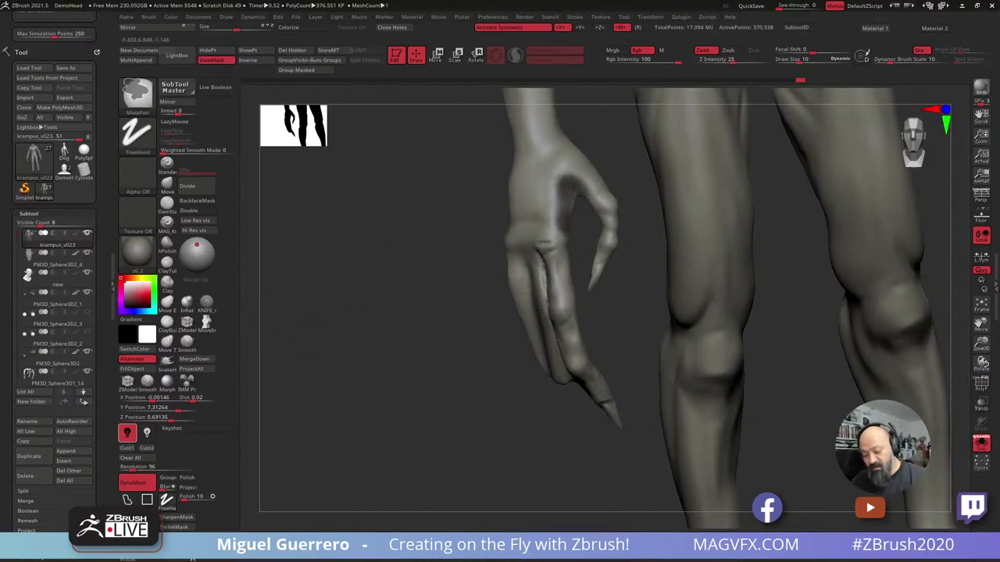
pyautogui.keyDown('ctrl'); pyautogui.click(444, 225); pyautogui.keyUp('ctrl')
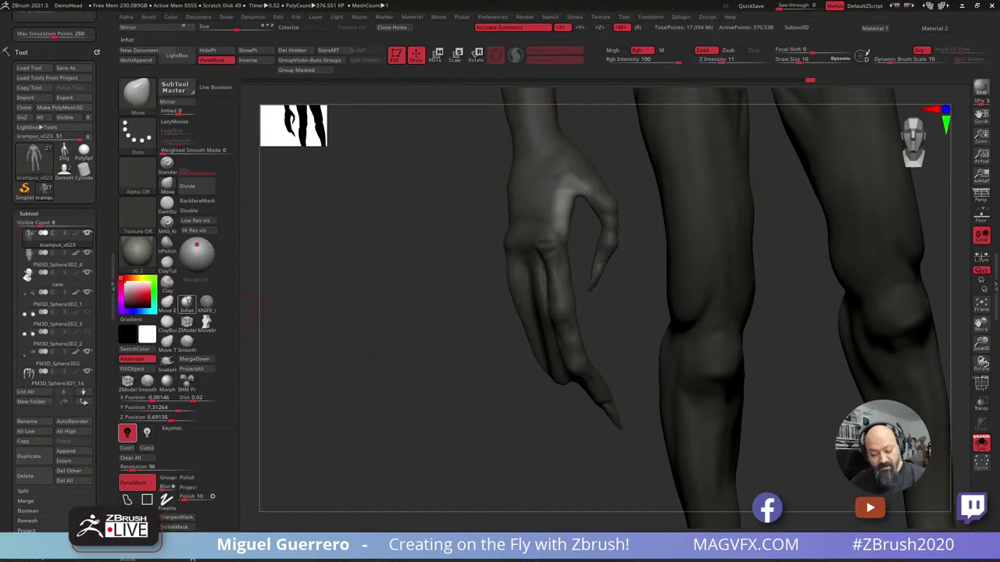
pyautogui.click(187, 302)
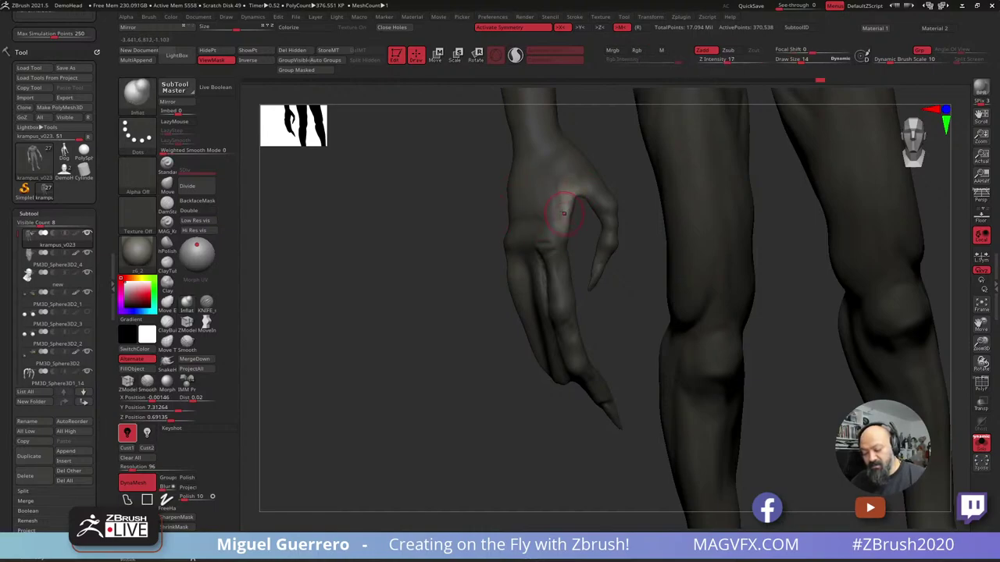
pyautogui.moveTo(474, 206); pyautogui.dragTo(469, 252)
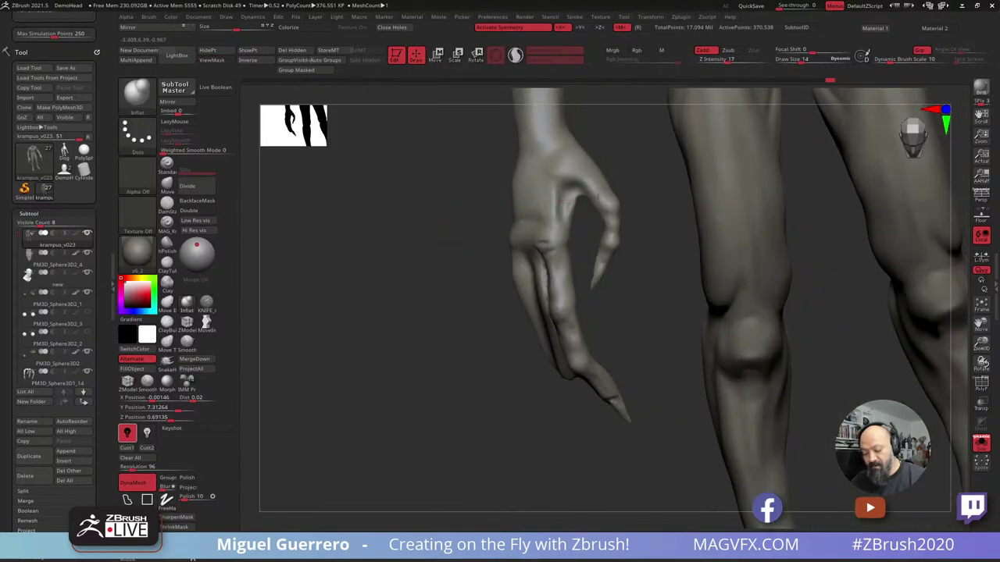
pyautogui.moveTo(476, 195); pyautogui.dragTo(439, 193)
# Isolate the thumb's base knuckle with an inverted mask and reshape it with the Move brush at draw size 18.
pyautogui.keyDown('ctrl'); pyautogui.moveTo(602, 167); pyautogui.dragTo(595, 167); pyautogui.keyUp('ctrl')
pyautogui.moveTo(454, 193); pyautogui.dragTo(473, 224)
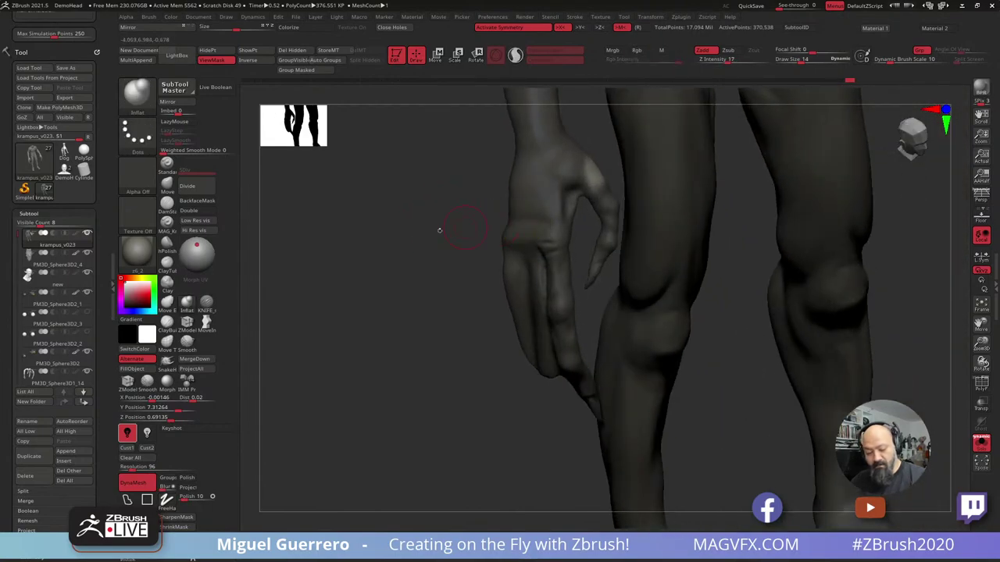
pyautogui.click(166, 182)
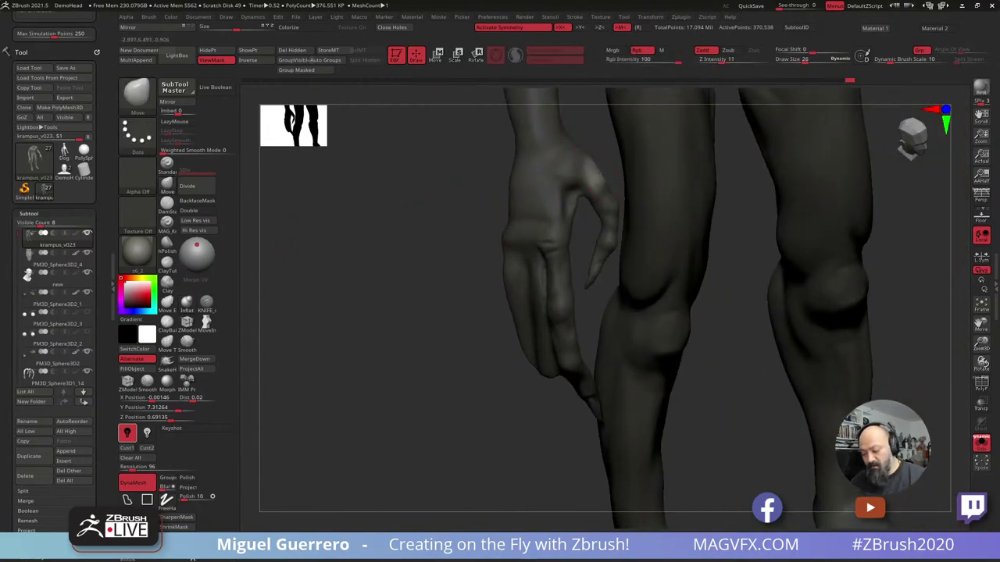
pyautogui.moveTo(485, 187); pyautogui.dragTo(454, 196)
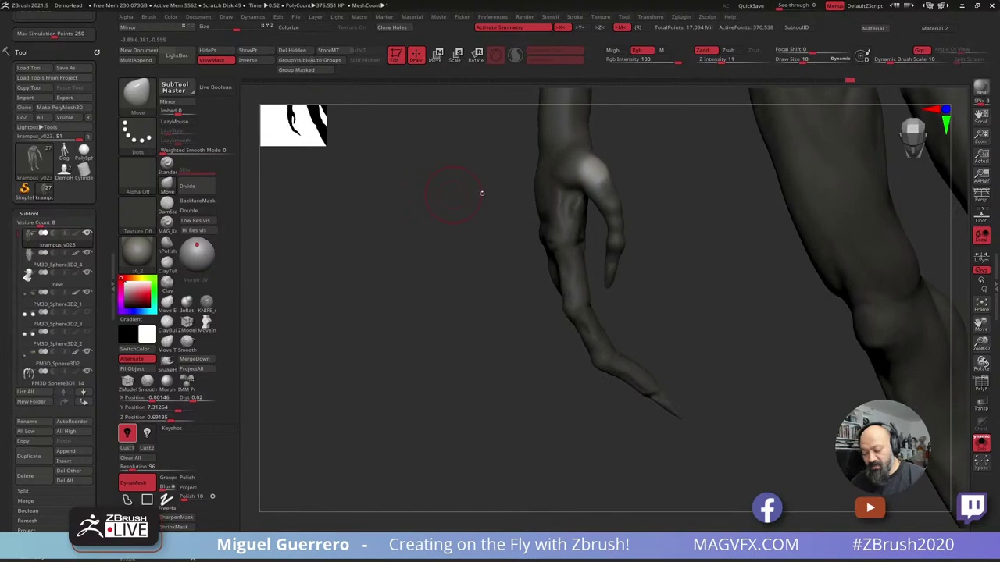
pyautogui.moveTo(592, 173)
pyautogui.mouseDown()
pyautogui.moveTo(469, 201)
pyautogui.moveTo(587, 170)
pyautogui.mouseUp()
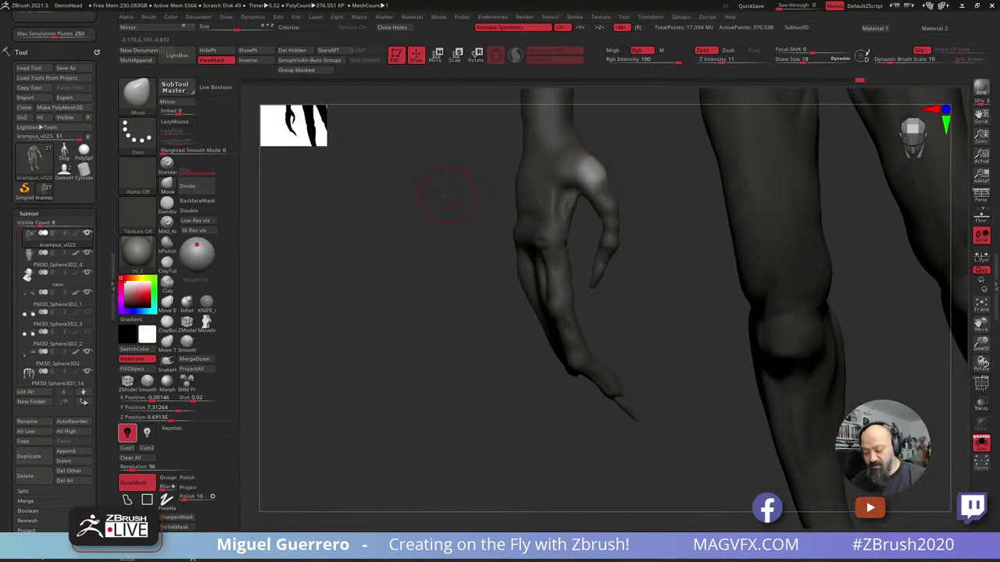
pyautogui.moveTo(445, 191); pyautogui.dragTo(597, 173)
# Duplicate the body subtool and isolate the hands on the copy.
pyautogui.moveTo(410, 212)
pyautogui.mouseDown()
pyautogui.moveTo(433, 232)
pyautogui.moveTo(384, 242)
pyautogui.moveTo(412, 250)
pyautogui.moveTo(416, 275)
pyautogui.moveTo(466, 290)
pyautogui.moveTo(484, 312)
pyautogui.mouseUp()
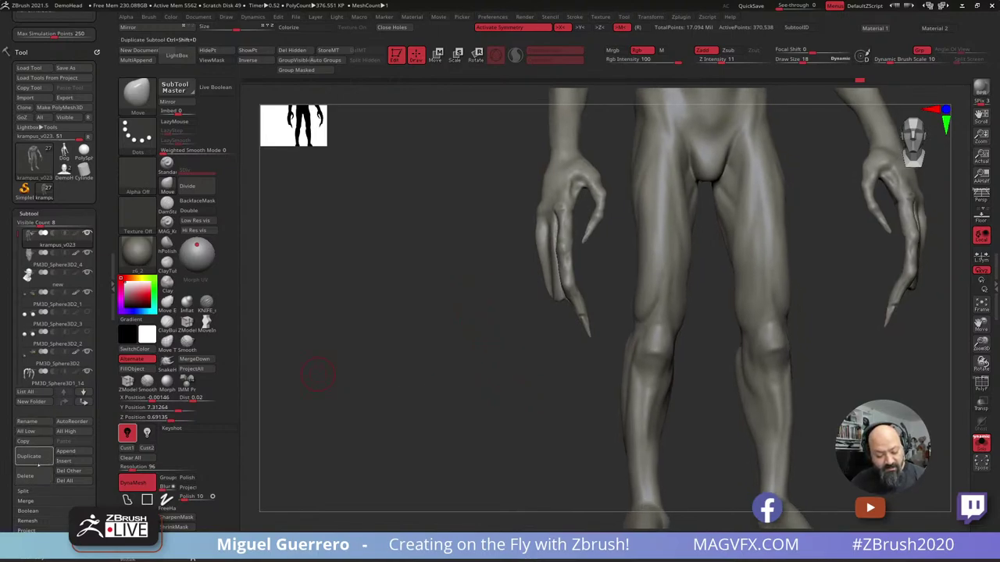
pyautogui.moveTo(468, 208); pyautogui.dragTo(419, 288)
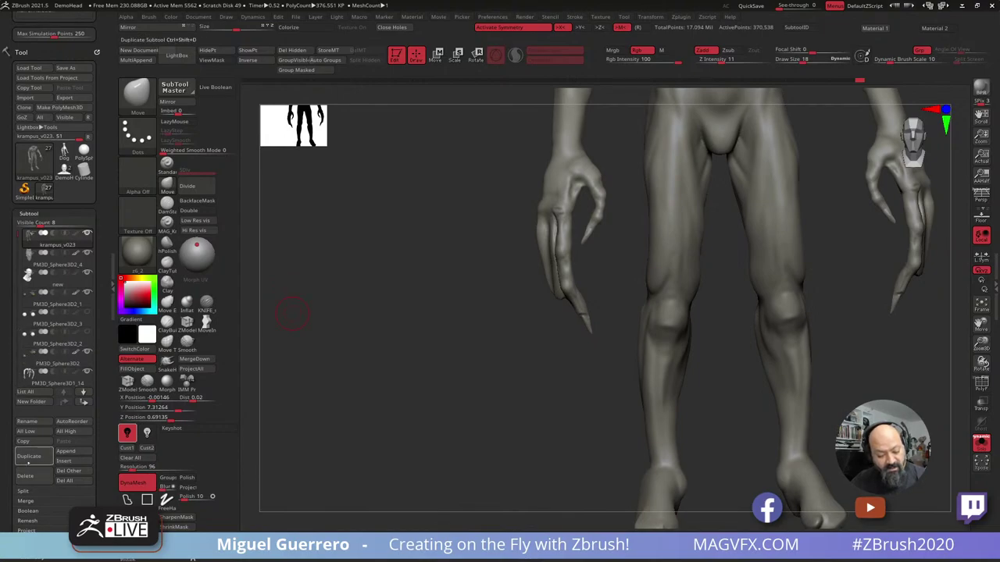
pyautogui.click(29, 456)
pyautogui.moveTo(410, 254); pyautogui.dragTo(419, 296)
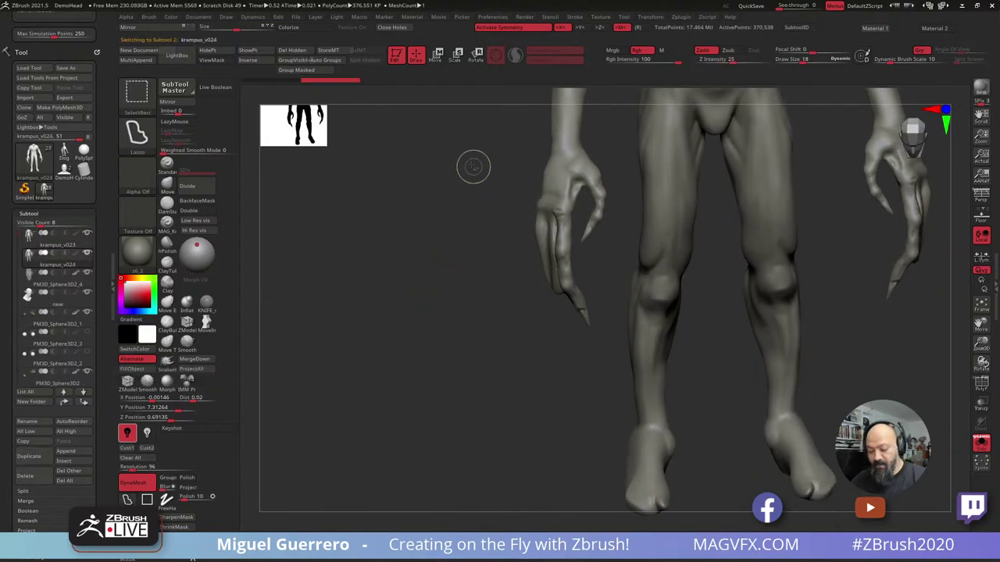
pyautogui.moveTo(474, 166)
pyautogui.keyDown('ctrl'); pyautogui.keyDown('shift'); pyautogui.mouseDown()
pyautogui.moveTo(537, 196)
pyautogui.moveTo(515, 231)
pyautogui.mouseUp(); pyautogui.keyUp('shift'); pyautogui.keyUp('ctrl')
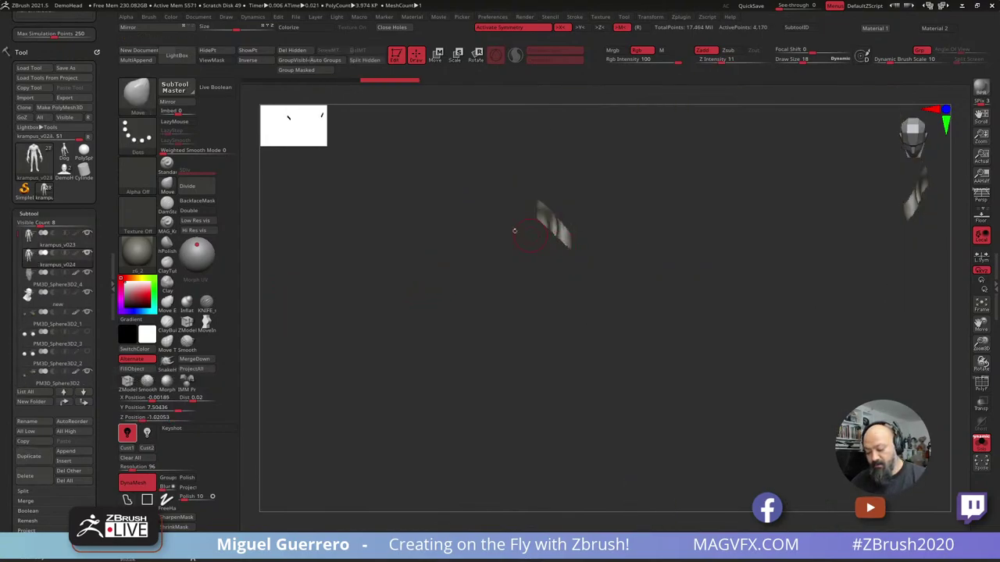
pyautogui.keyDown('ctrl'); pyautogui.keyDown('shift'); pyautogui.click(446, 107); pyautogui.keyUp('shift'); pyautogui.keyUp('ctrl')
pyautogui.moveTo(497, 199)
pyautogui.keyDown('ctrl'); pyautogui.keyDown('shift'); pyautogui.mouseDown()
pyautogui.moveTo(507, 268)
pyautogui.moveTo(606, 360)
pyautogui.moveTo(616, 203)
pyautogui.moveTo(554, 150)
pyautogui.moveTo(503, 150)
pyautogui.mouseUp(); pyautogui.keyUp('shift'); pyautogui.keyUp('ctrl')
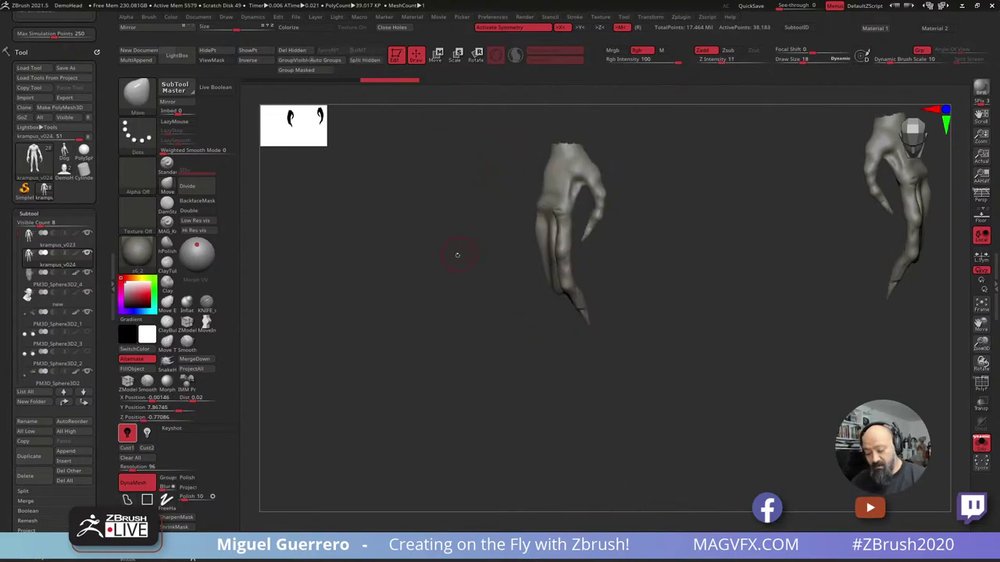
# Delete the hidden body geometry from the copied subtool and close the open wrists of the remaining hands.
pyautogui.moveTo(429, 272); pyautogui.dragTo(419, 294)
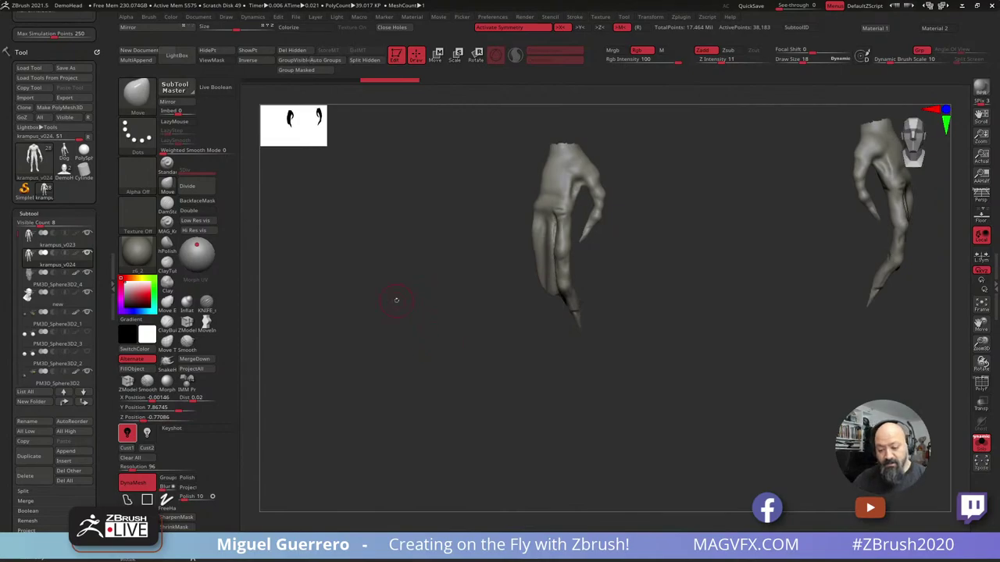
pyautogui.click(293, 50)
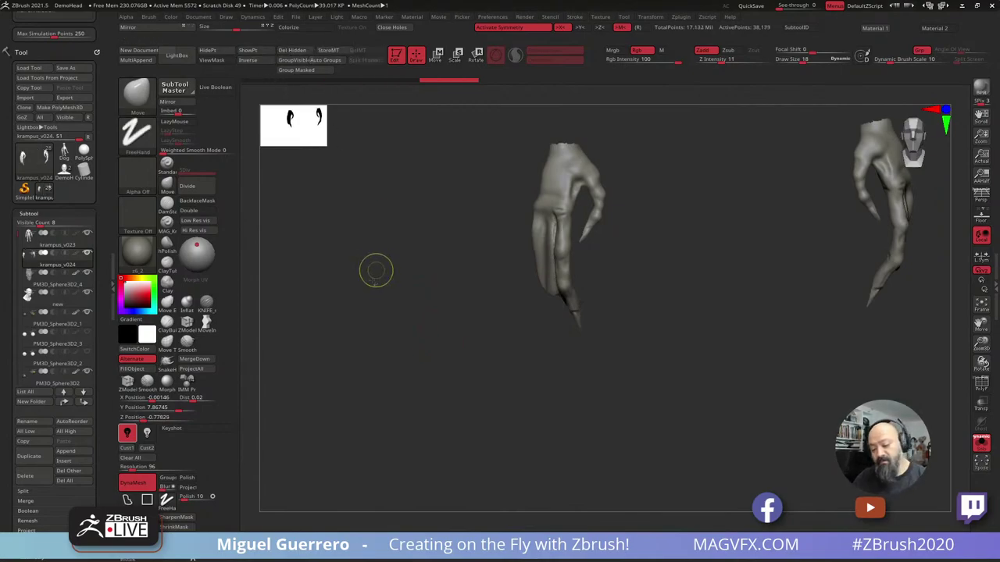
pyautogui.moveTo(362, 273)
pyautogui.mouseDown()
pyautogui.moveTo(362, 297)
pyautogui.moveTo(368, 286)
pyautogui.mouseUp()
# On the original body subtool, mask both hands, hide and delete them, and close the holes at the wrists.
pyautogui.click(56, 239)
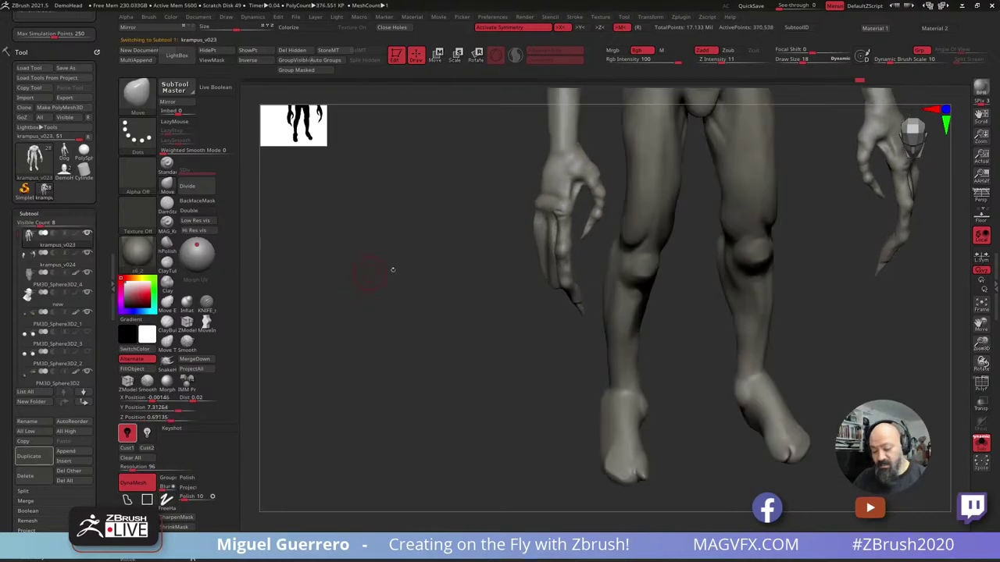
pyautogui.keyDown('ctrl'); pyautogui.moveTo(495, 178); pyautogui.dragTo(536, 324); pyautogui.keyUp('ctrl')
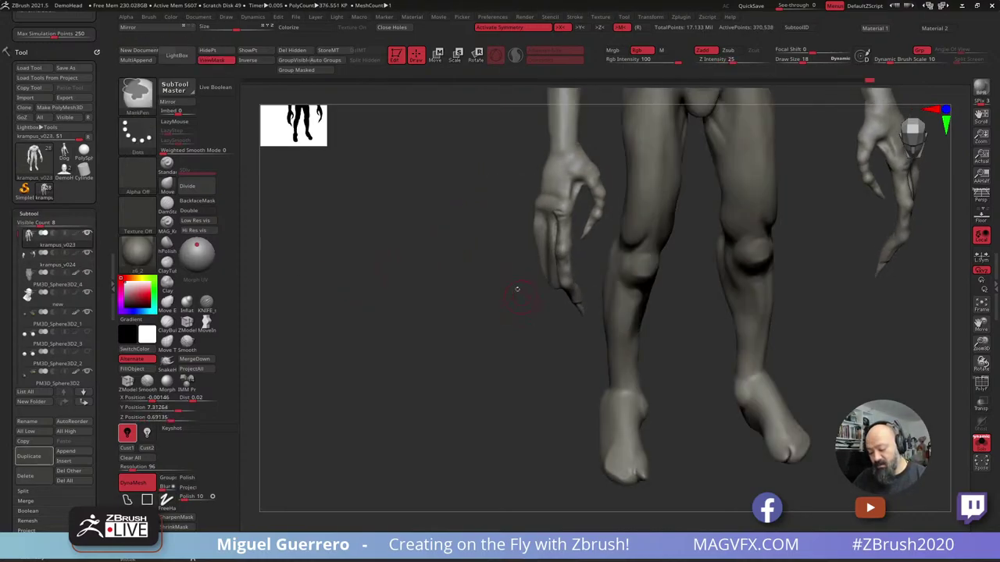
pyautogui.moveTo(493, 221)
pyautogui.keyDown('ctrl'); pyautogui.mouseDown()
pyautogui.moveTo(531, 314)
pyautogui.moveTo(588, 333)
pyautogui.mouseUp(); pyautogui.keyUp('ctrl')
pyautogui.moveTo(501, 257); pyautogui.dragTo(464, 243)
pyautogui.keyDown('ctrl'); pyautogui.moveTo(505, 149); pyautogui.dragTo(625, 270); pyautogui.keyUp('ctrl')
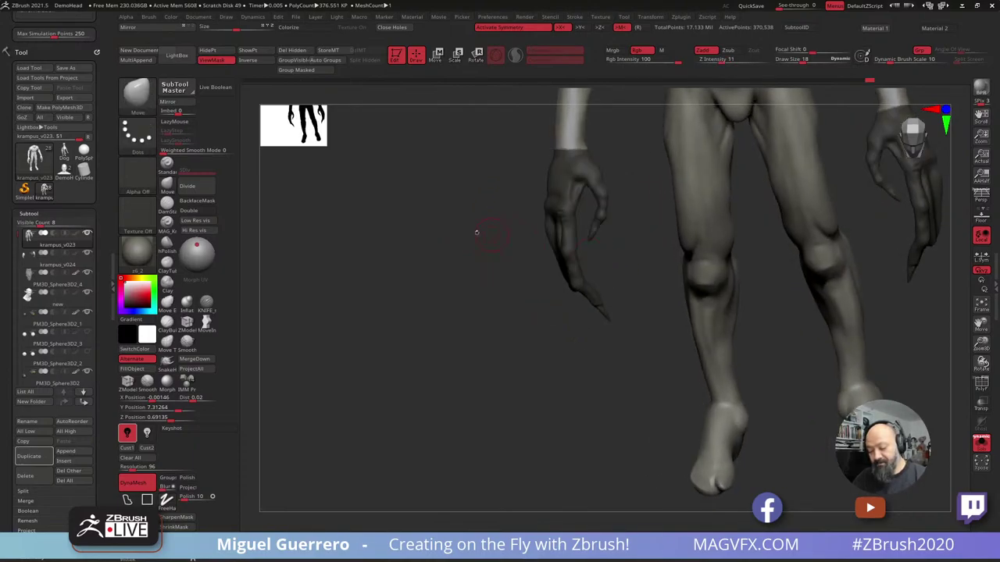
pyautogui.keyDown('ctrl'); pyautogui.click(445, 227); pyautogui.keyUp('ctrl')
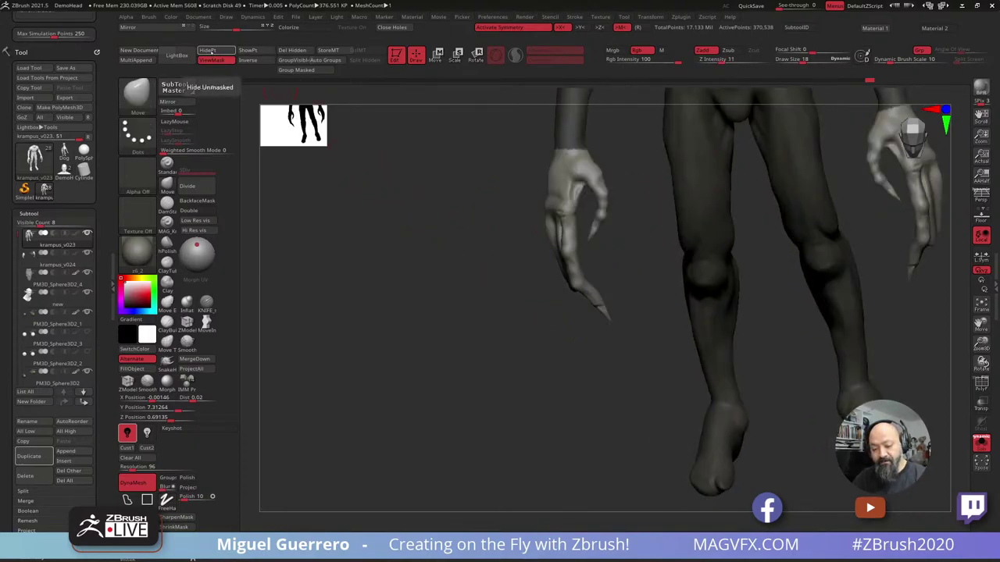
pyautogui.click(208, 50)
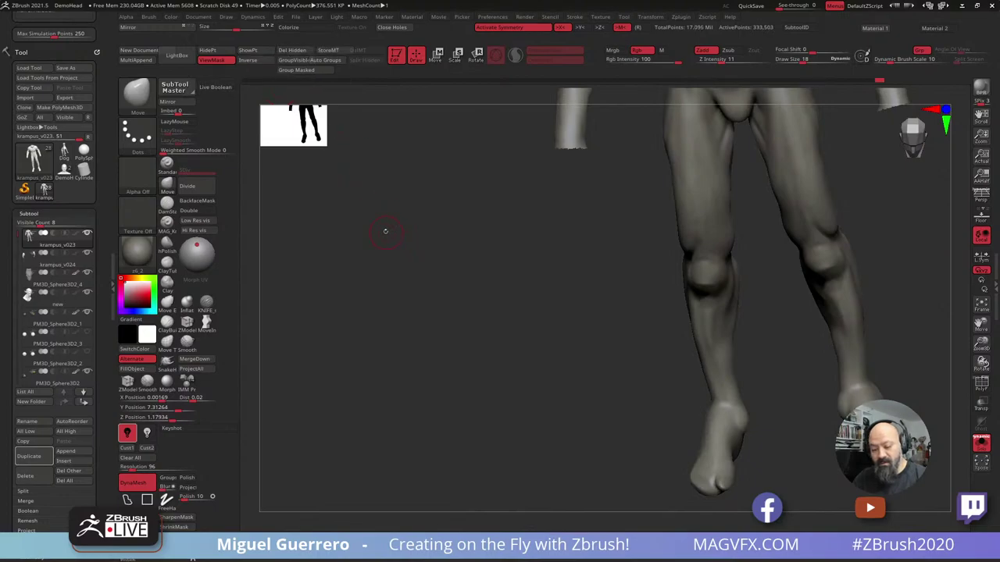
pyautogui.moveTo(386, 231)
pyautogui.mouseDown()
pyautogui.moveTo(386, 203)
pyautogui.moveTo(397, 225)
pyautogui.mouseUp()
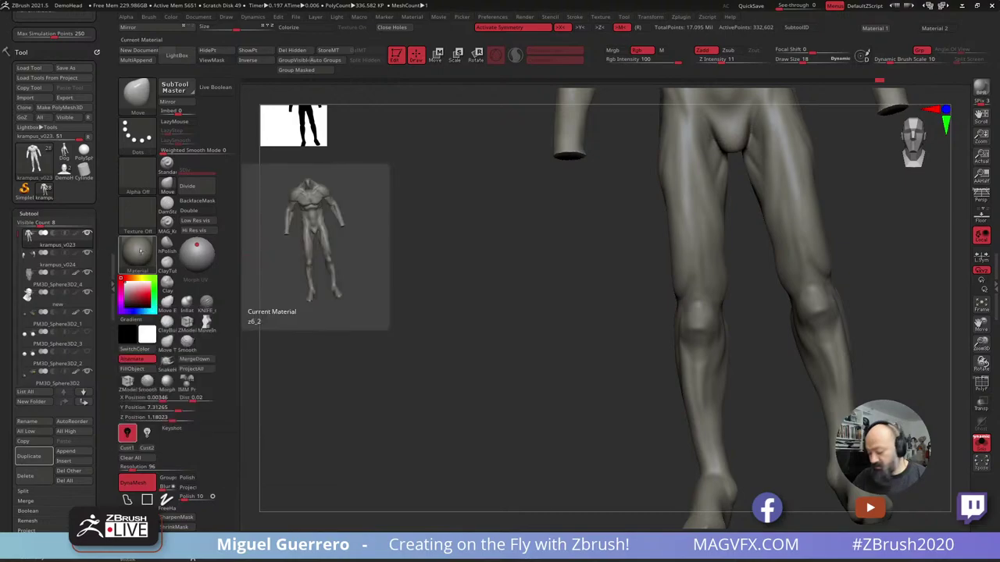
# Review the separated hands against the full robed figure, and select and isolate the hands subtool.
pyautogui.click(980, 443)
pyautogui.moveTo(382, 288)
pyautogui.mouseDown()
pyautogui.moveTo(420, 293)
pyautogui.moveTo(413, 288)
pyautogui.moveTo(413, 315)
pyautogui.mouseUp()
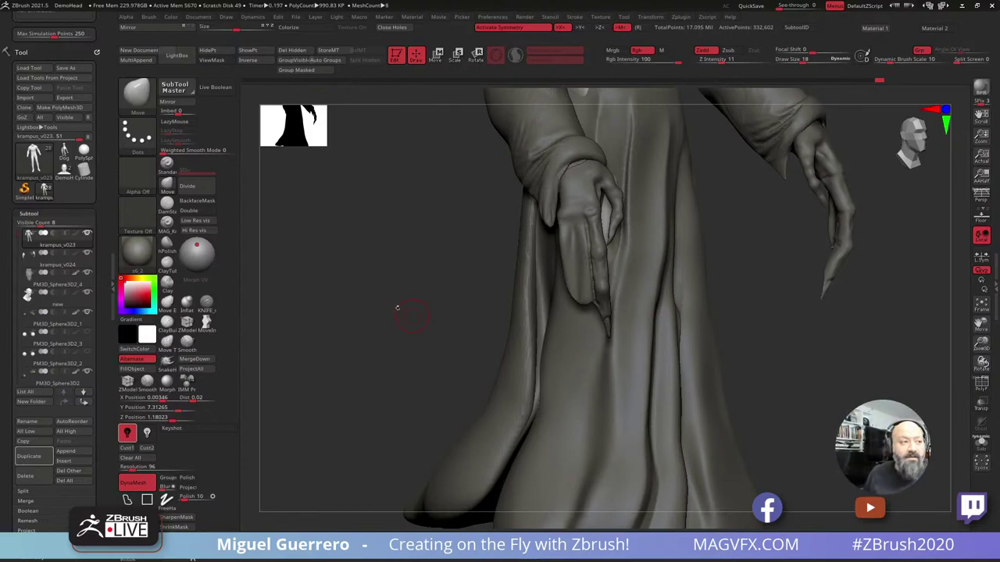
pyautogui.moveTo(45, 186)
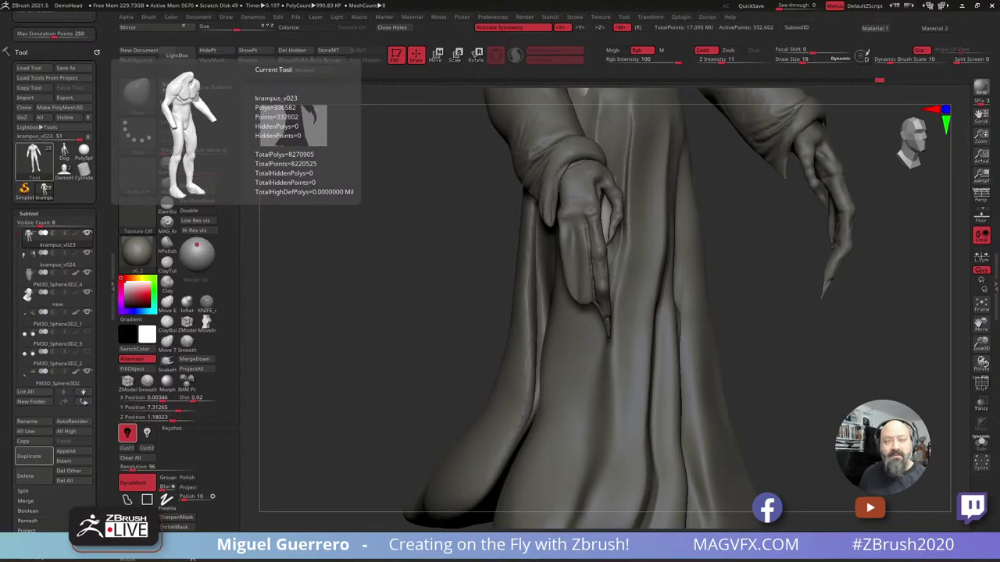
pyautogui.moveTo(379, 304); pyautogui.dragTo(420, 289)
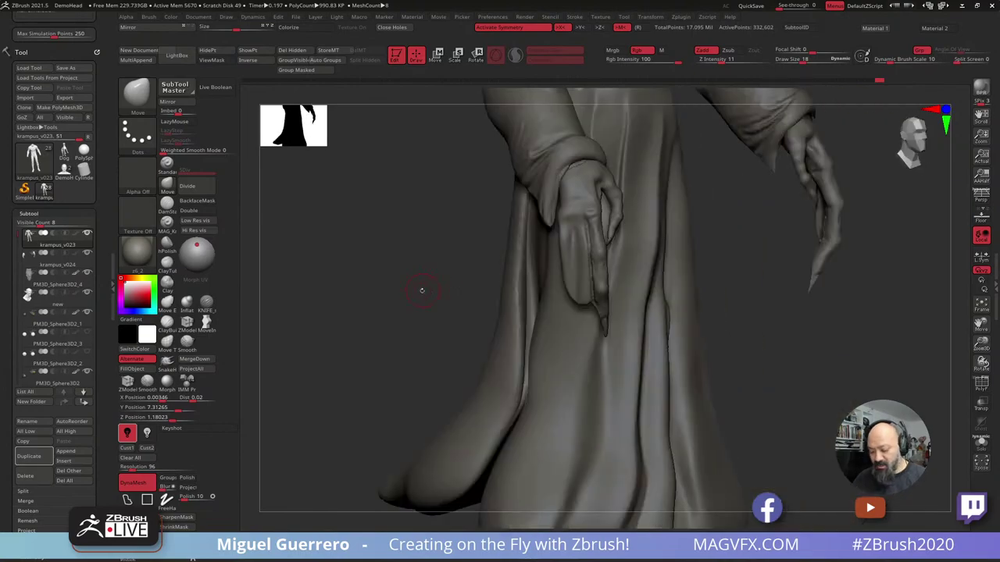
pyautogui.keyDown('alt'); pyautogui.click(572, 245); pyautogui.keyUp('alt')
pyautogui.click(981, 442)
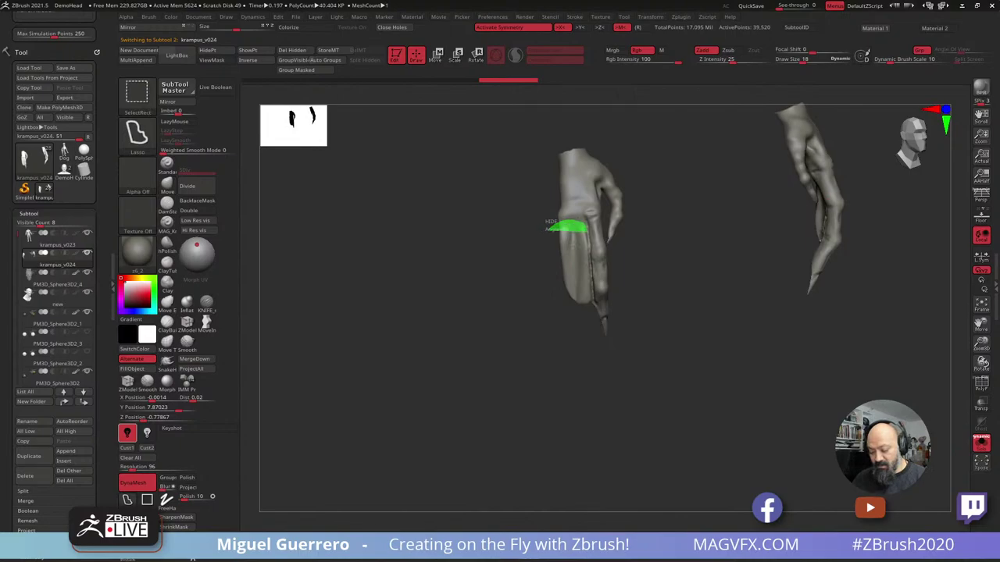
# Lasso-hide the fused outer fingers, keeping the palm, thumb and index finger, and delete the hidden geometry.
pyautogui.keyDown('ctrl'); pyautogui.keyDown('shift'); pyautogui.click(570, 227); pyautogui.keyUp('shift'); pyautogui.keyUp('ctrl')
pyautogui.keyDown('ctrl'); pyautogui.keyDown('shift'); pyautogui.click(502, 248); pyautogui.keyUp('shift'); pyautogui.keyUp('ctrl')
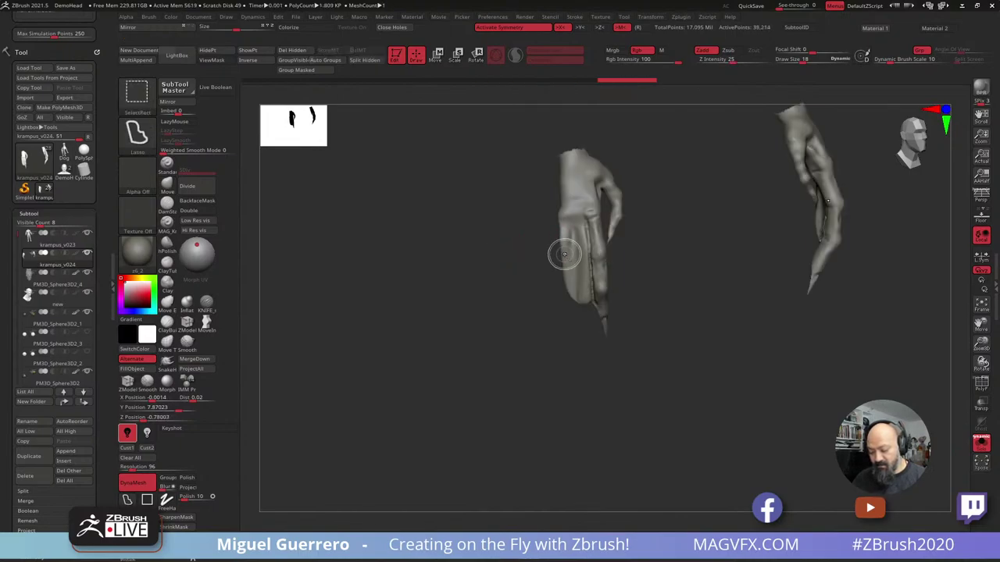
pyautogui.keyDown('ctrl'); pyautogui.keyDown('shift'); pyautogui.click(564, 254); pyautogui.keyUp('shift'); pyautogui.keyUp('ctrl')
pyautogui.keyDown('ctrl'); pyautogui.keyDown('shift'); pyautogui.click(563, 253); pyautogui.keyUp('shift'); pyautogui.keyUp('ctrl')
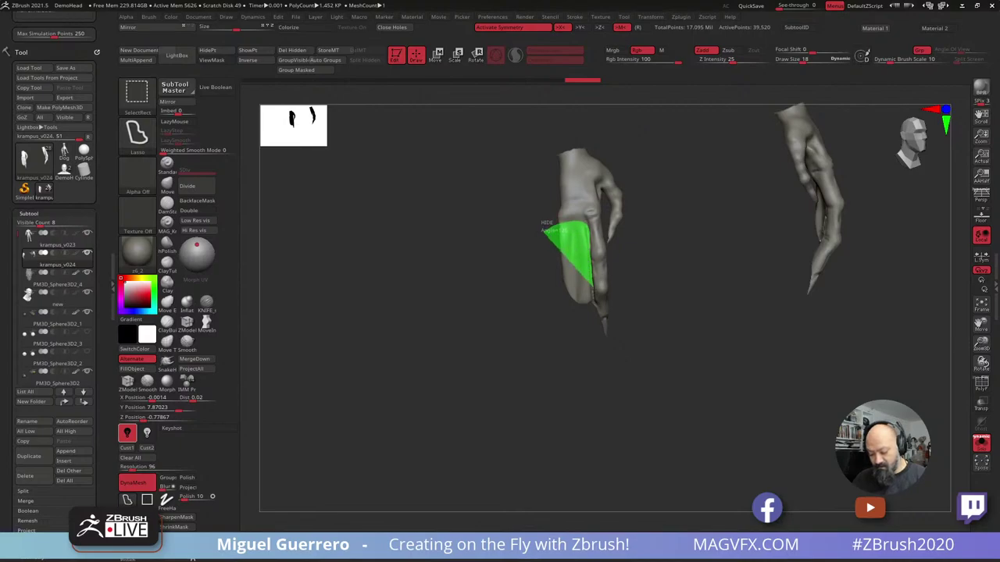
pyautogui.moveTo(588, 311)
pyautogui.keyDown('ctrl'); pyautogui.keyDown('shift'); pyautogui.mouseDown()
pyautogui.moveTo(544, 303)
pyautogui.moveTo(474, 322)
pyautogui.moveTo(492, 314)
pyautogui.mouseUp(); pyautogui.keyUp('shift'); pyautogui.keyUp('ctrl')
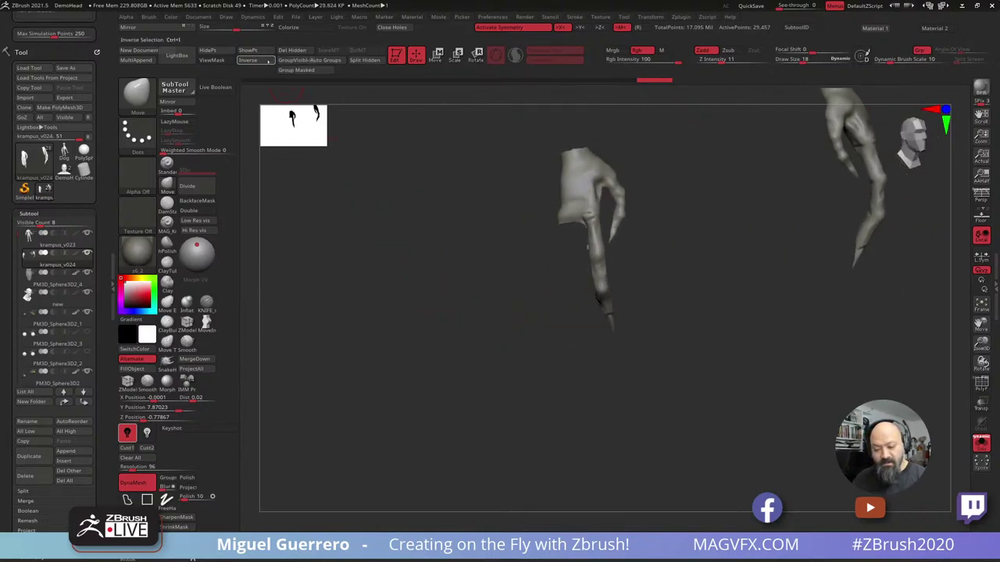
pyautogui.click(292, 52)
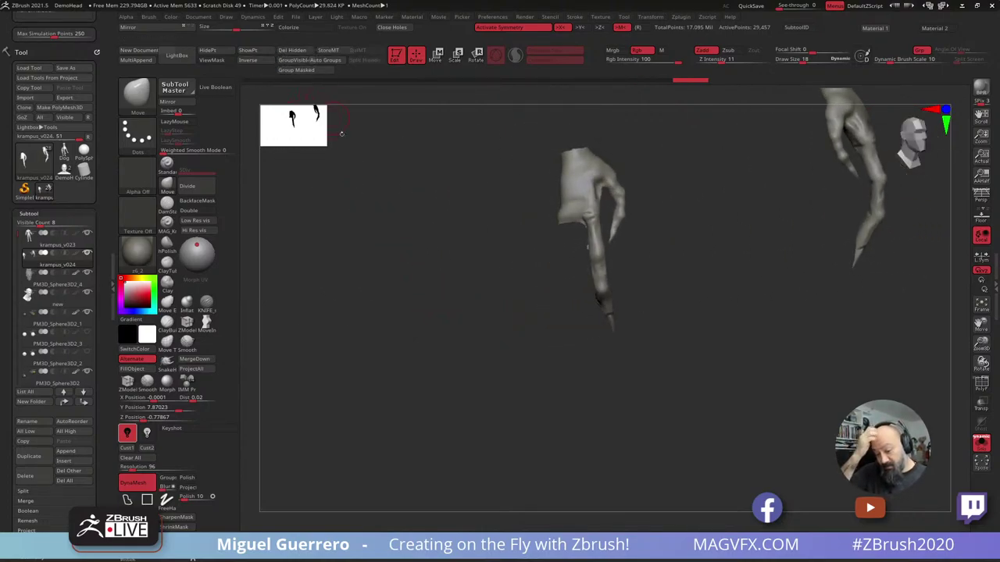
# Close the holes left by the removed fingers and smooth the cut edge of the palm.
pyautogui.moveTo(381, 259); pyautogui.dragTo(398, 266)
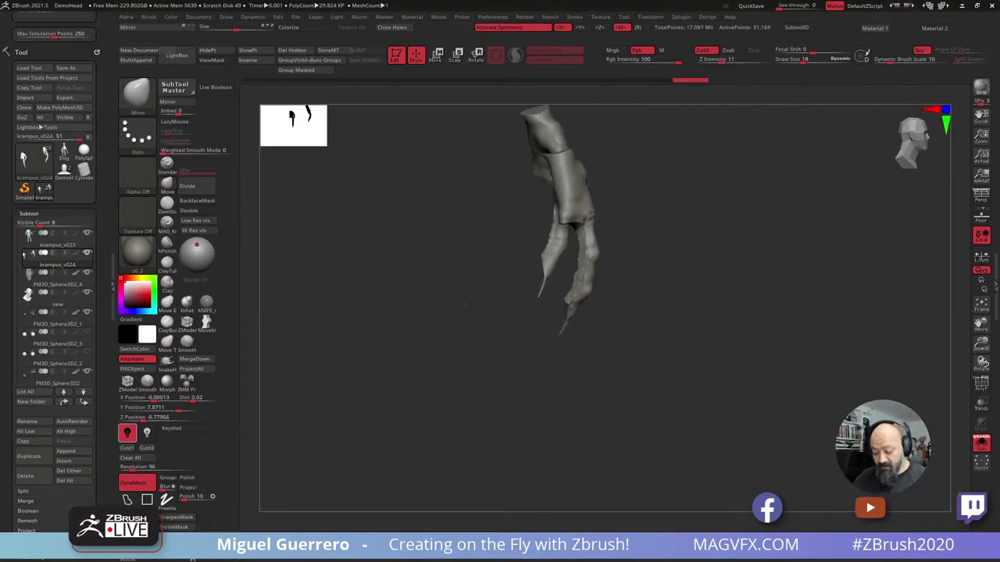
pyautogui.moveTo(441, 299)
pyautogui.mouseDown()
pyautogui.moveTo(577, 300)
pyautogui.moveTo(556, 298)
pyautogui.mouseUp()
pyautogui.keyDown('shift'); pyautogui.moveTo(569, 238); pyautogui.dragTo(566, 253); pyautogui.keyUp('shift')
pyautogui.moveTo(497, 250)
pyautogui.mouseDown()
pyautogui.moveTo(417, 263)
pyautogui.moveTo(484, 270)
pyautogui.moveTo(451, 300)
pyautogui.mouseUp()
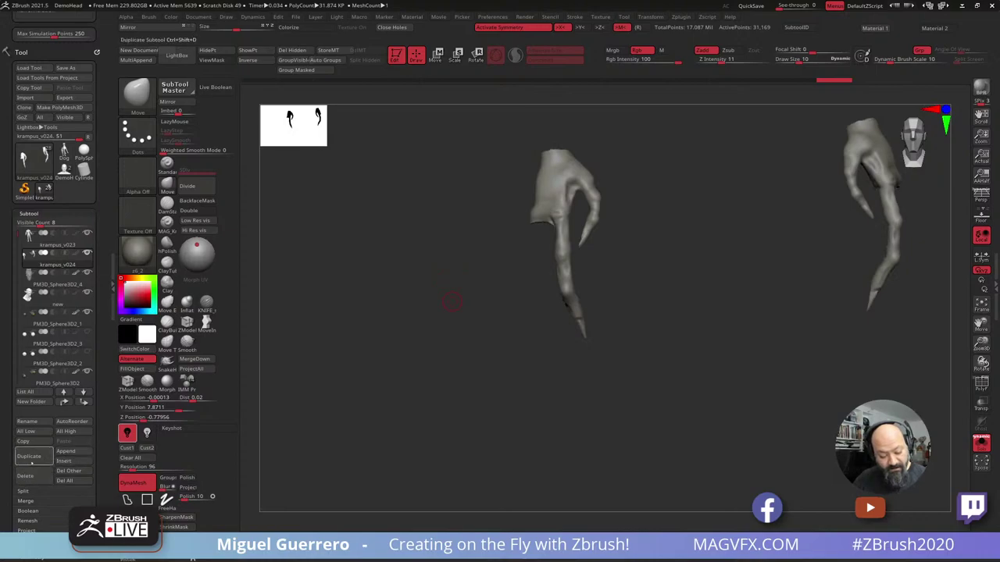
# Duplicate the hands subtool, isolate the index finger on the copy, delete the rest and close the finger's open base.
pyautogui.click(33, 454)
pyautogui.moveTo(486, 258)
pyautogui.mouseDown()
pyautogui.moveTo(534, 253)
pyautogui.moveTo(536, 270)
pyautogui.mouseUp()
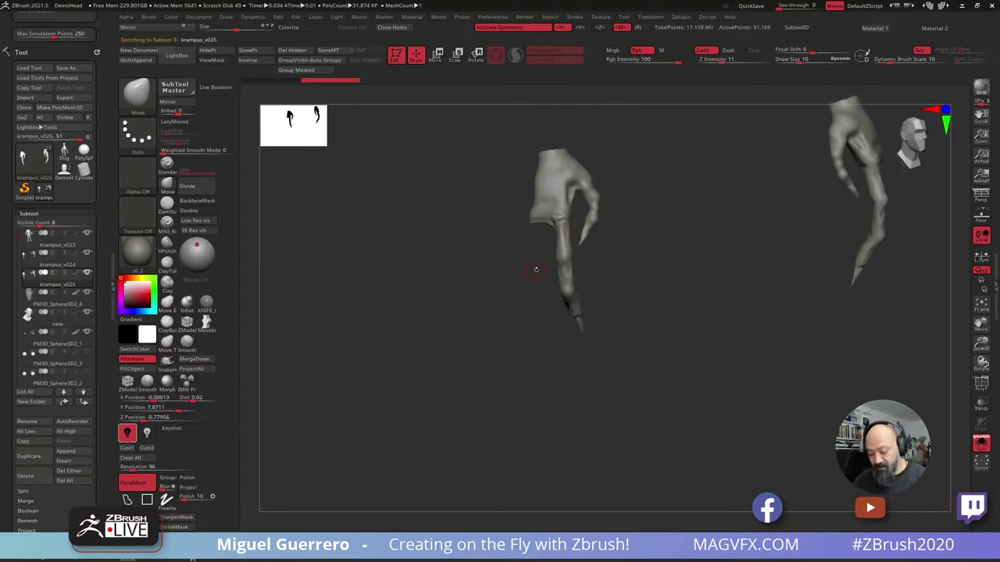
pyautogui.hotkey('ctrl', 'shift')
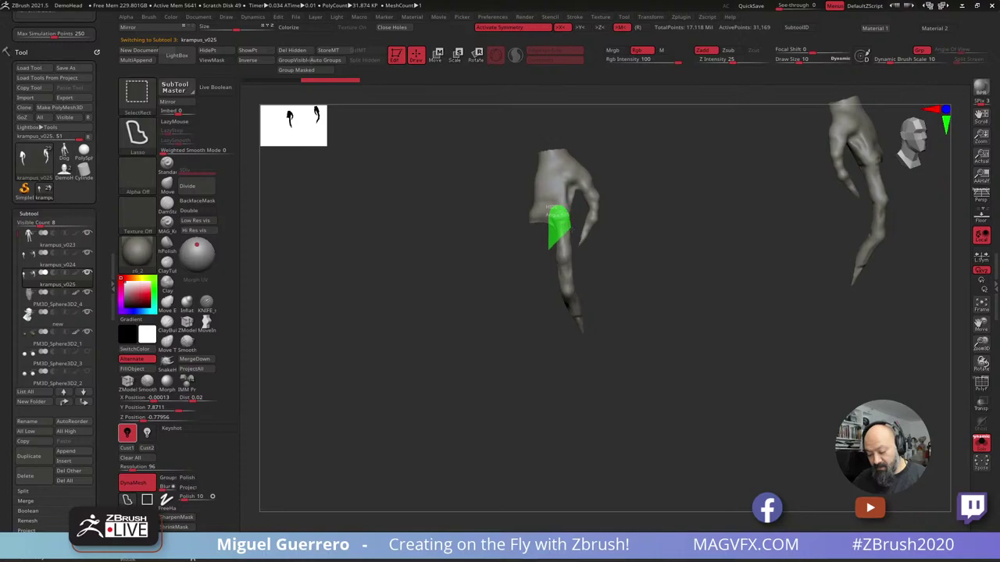
pyautogui.moveTo(576, 254)
pyautogui.keyDown('ctrl'); pyautogui.keyDown('shift'); pyautogui.mouseDown()
pyautogui.moveTo(593, 316)
pyautogui.moveTo(541, 300)
pyautogui.moveTo(546, 280)
pyautogui.moveTo(446, 273)
pyautogui.mouseUp(); pyautogui.keyUp('shift'); pyautogui.keyUp('ctrl')
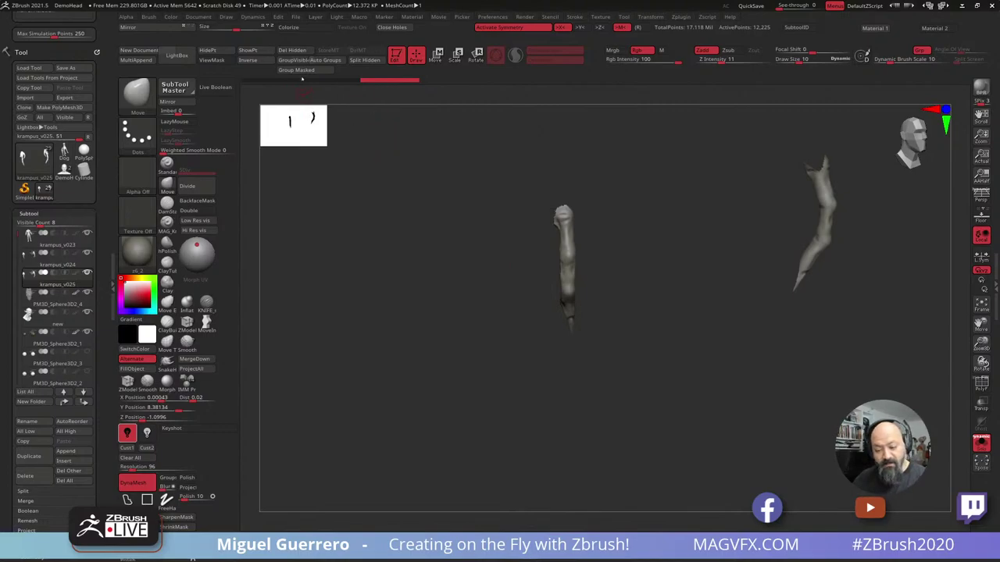
pyautogui.click(291, 50)
pyautogui.hotkey('ctrl', 'shift')
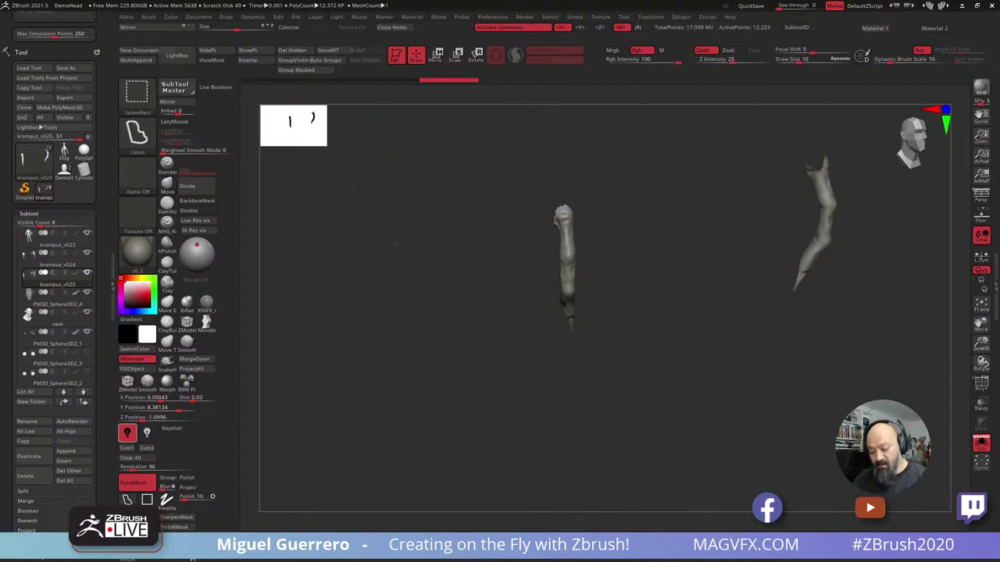
pyautogui.moveTo(396, 244)
pyautogui.mouseDown()
pyautogui.moveTo(424, 283)
pyautogui.moveTo(492, 285)
pyautogui.mouseUp()
# Show the full figure again and centre the transform gizmo on the unmasked copied finger.
pyautogui.click(981, 442)
pyautogui.moveTo(953, 431); pyautogui.dragTo(844, 428)
pyautogui.click(435, 55)
pyautogui.moveTo(429, 78); pyautogui.dragTo(428, 201)
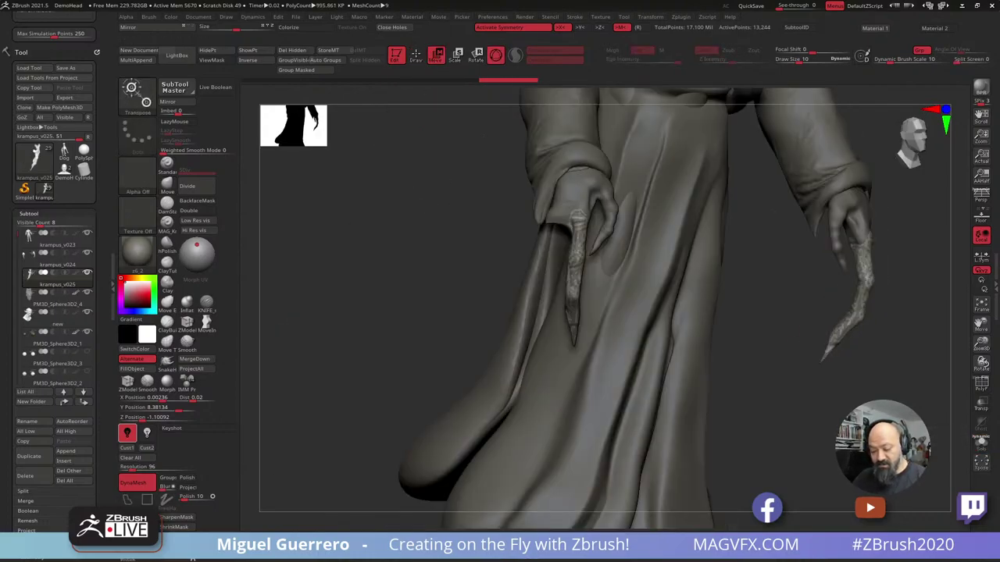
pyautogui.keyDown('alt'); pyautogui.click(576, 234); pyautogui.keyUp('alt')
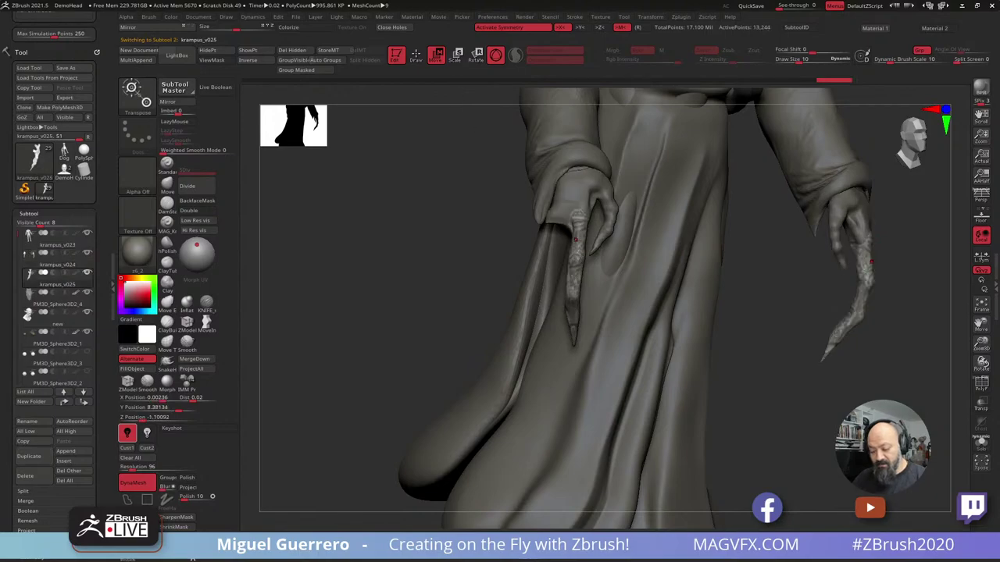
pyautogui.click(456, 56)
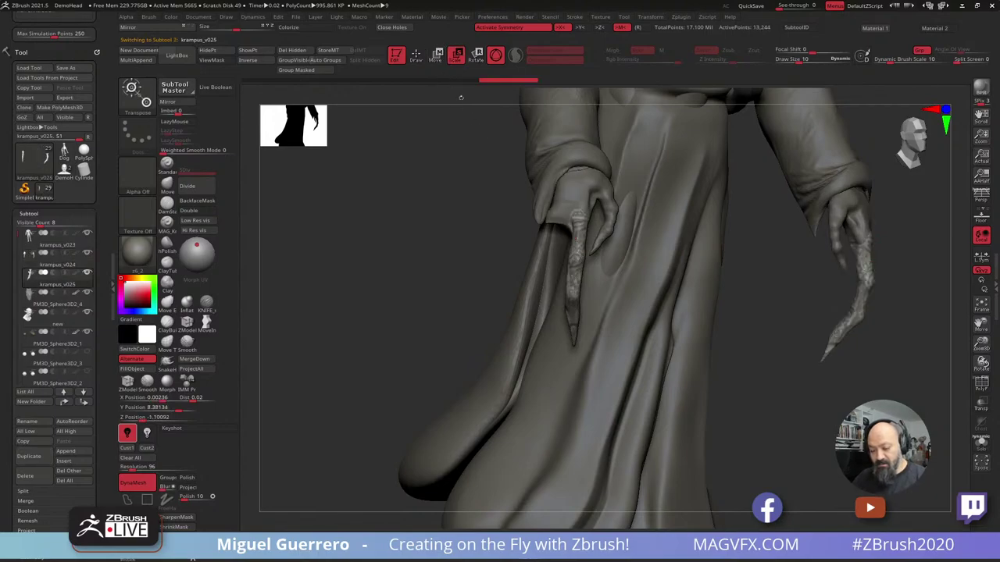
pyautogui.keyDown('alt'); pyautogui.moveTo(468, 178); pyautogui.dragTo(505, 248, button='right'); pyautogui.keyUp('alt')
pyautogui.keyDown('alt'); pyautogui.moveTo(592, 150); pyautogui.dragTo(568, 230, button='right'); pyautogui.keyUp('alt')
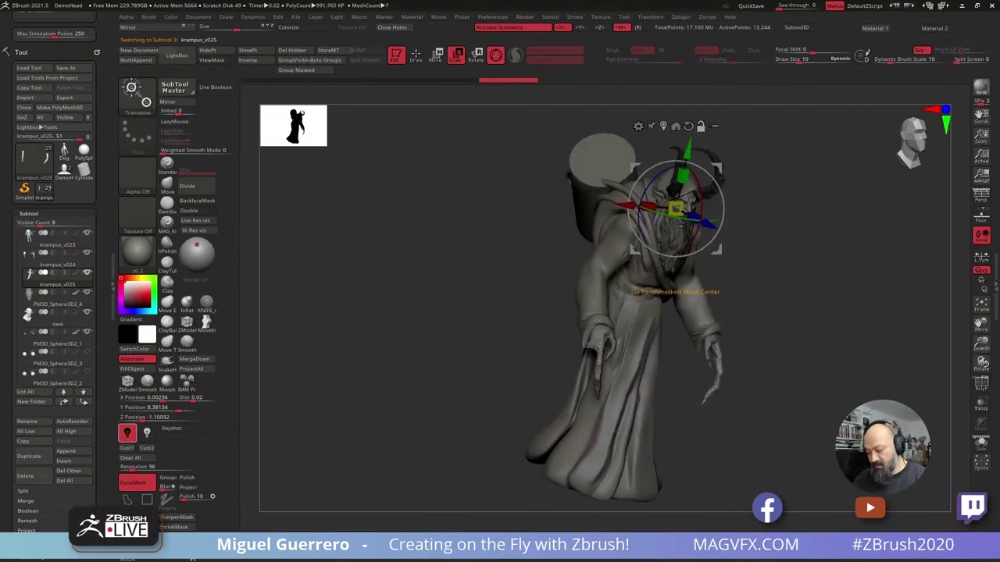
pyautogui.keyDown('alt'); pyautogui.click(663, 126); pyautogui.keyUp('alt')
# Move the copied finger alongside the index finger at the edge of the palm as the next finger.
pyautogui.keyDown('alt'); pyautogui.moveTo(630, 338); pyautogui.dragTo(620, 268, button='right'); pyautogui.keyUp('alt')
pyautogui.keyDown('ctrl'); pyautogui.moveTo(619, 269); pyautogui.dragTo(627, 359, button='right'); pyautogui.keyUp('ctrl')
pyautogui.keyDown('alt'); pyautogui.moveTo(626, 360); pyautogui.dragTo(624, 408, button='right'); pyautogui.keyUp('alt')
pyautogui.moveTo(626, 407); pyautogui.dragTo(592, 409)
pyautogui.moveTo(558, 373); pyautogui.dragTo(537, 370)
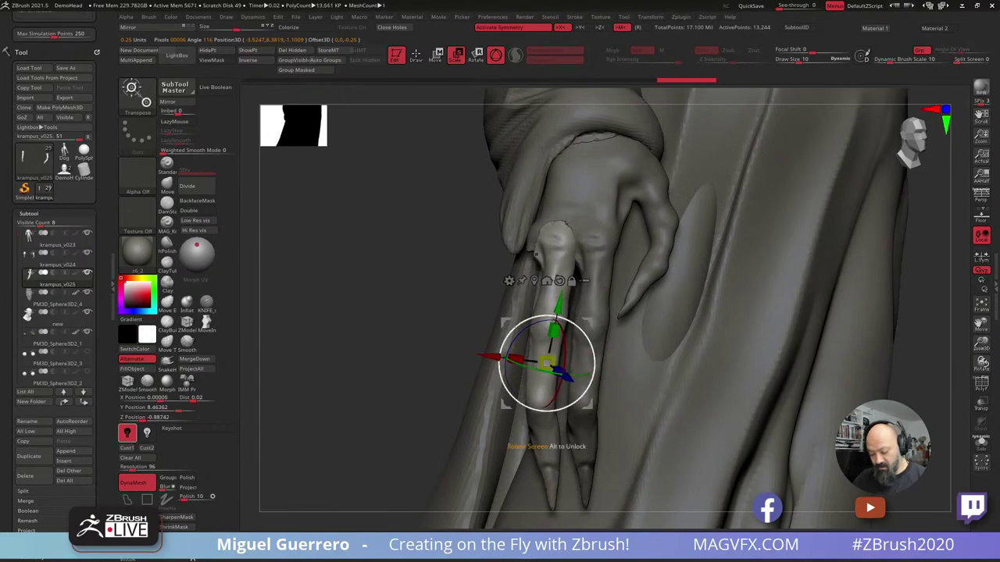
pyautogui.moveTo(507, 322); pyautogui.dragTo(513, 321)
# Adjust the copied finger's scale and position beside the index finger and rotate it about the X axis.
pyautogui.moveTo(485, 309); pyautogui.dragTo(442, 308, button='right')
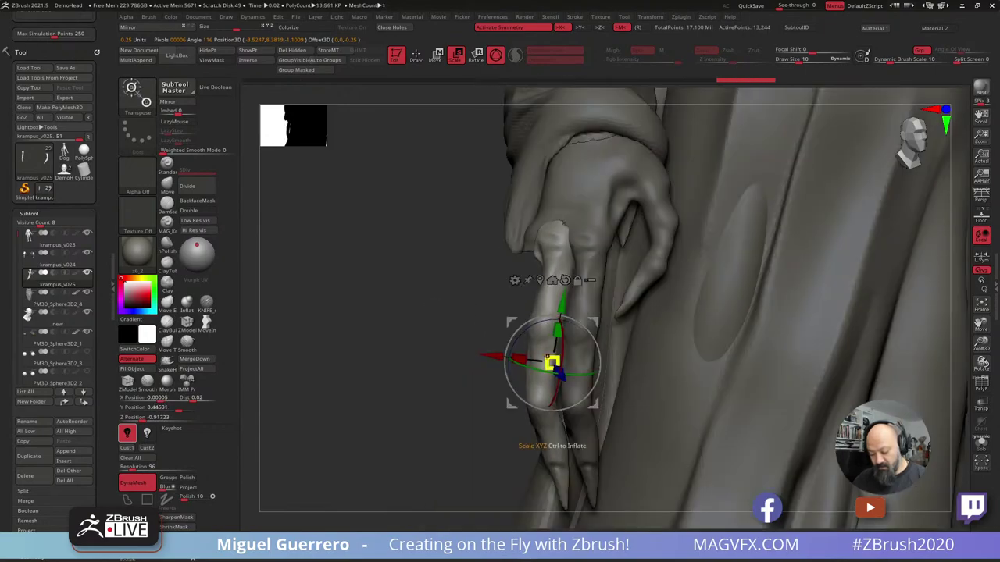
pyautogui.moveTo(546, 357); pyautogui.dragTo(556, 354)
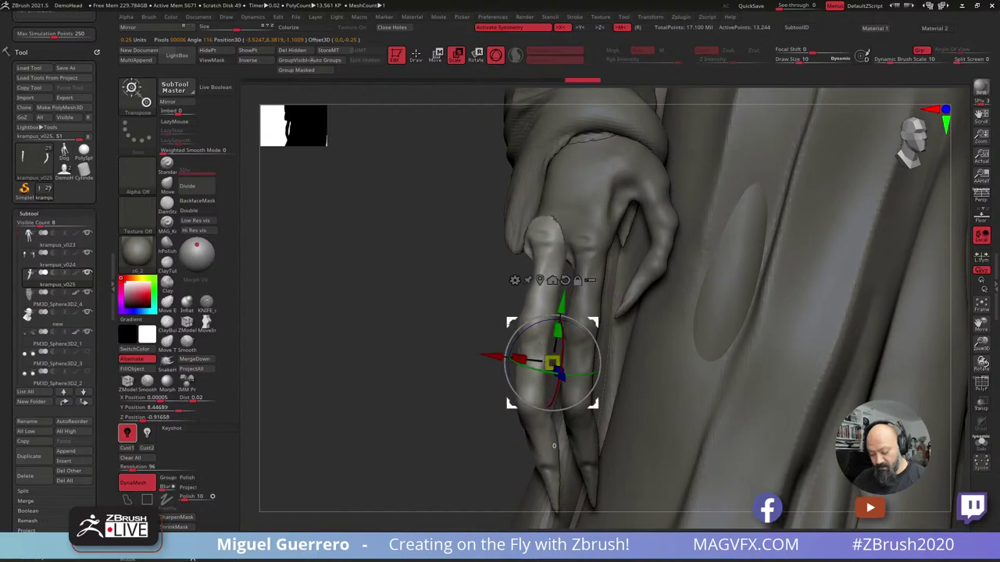
pyautogui.moveTo(510, 321); pyautogui.dragTo(517, 328)
pyautogui.moveTo(471, 324); pyautogui.dragTo(538, 325, button='right')
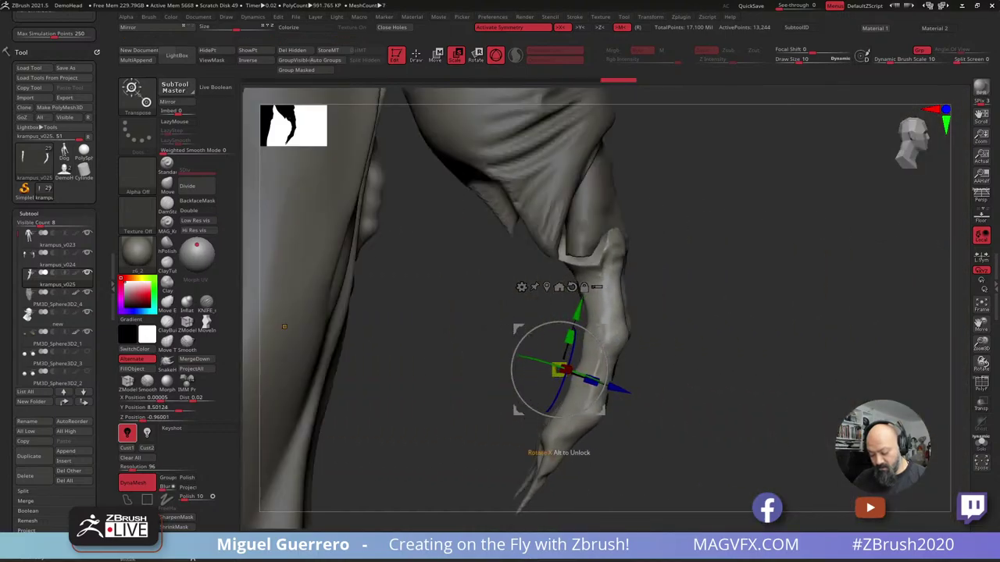
pyautogui.moveTo(513, 361); pyautogui.dragTo(499, 323)
pyautogui.moveTo(661, 447); pyautogui.dragTo(533, 496, button='right')
pyautogui.moveTo(437, 336); pyautogui.dragTo(378, 318, button='right')
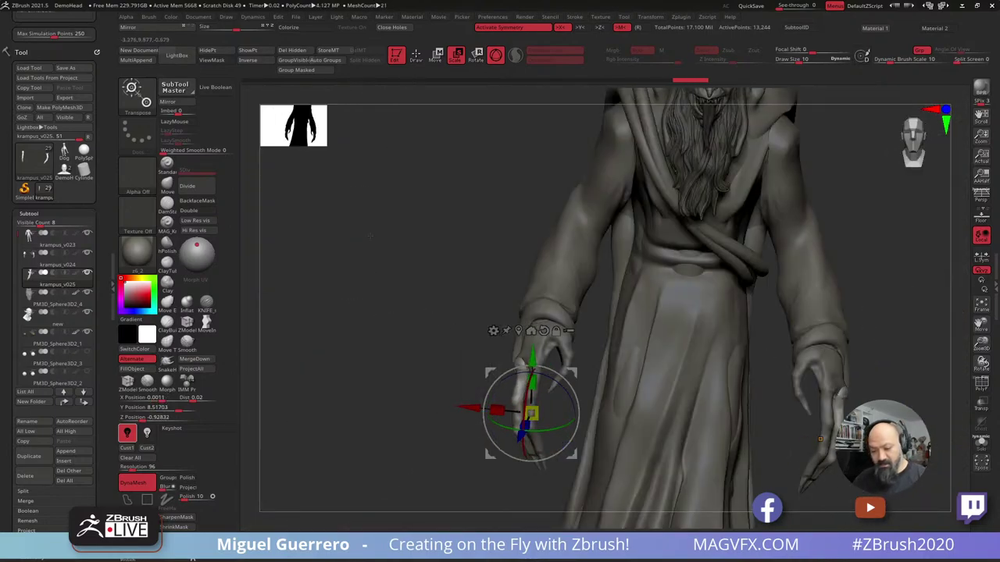
# Reshape the copied finger with the Move brush, raising the draw size to 34, so it follows the hand's pose.
pyautogui.click(416, 57)
pyautogui.moveTo(443, 331); pyautogui.dragTo(490, 324)
pyautogui.click(167, 185)
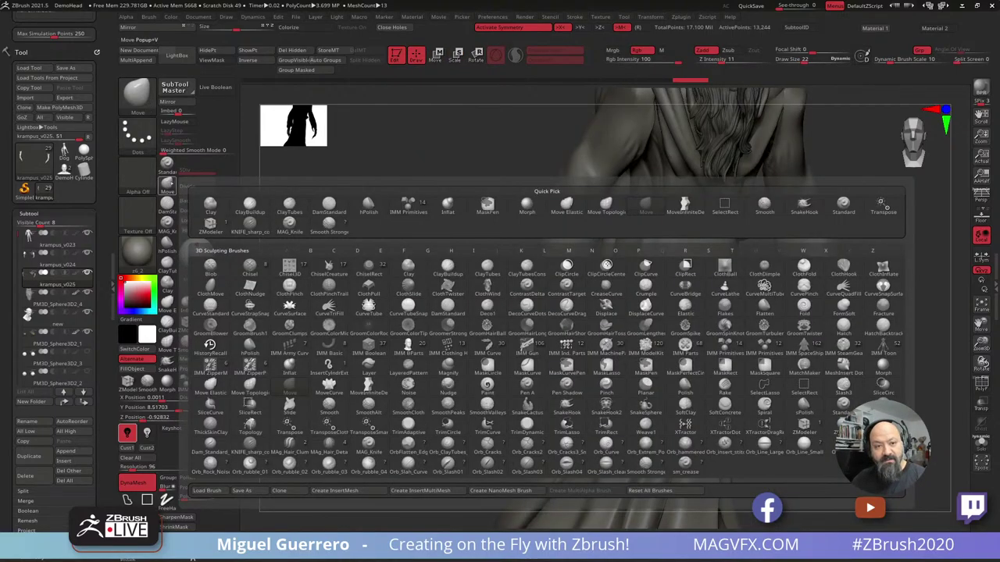
pyautogui.click(171, 185)
pyautogui.moveTo(448, 356); pyautogui.dragTo(482, 350)
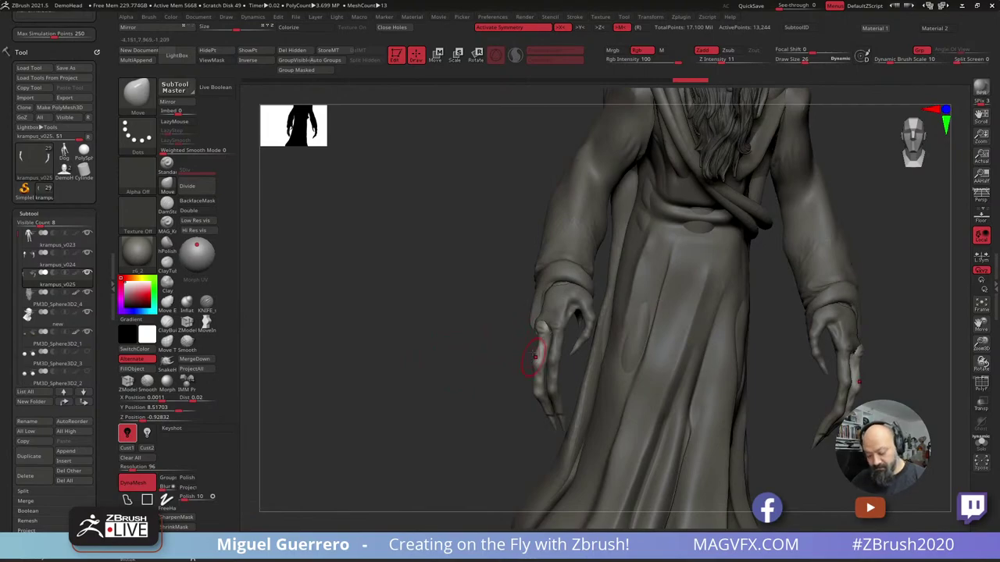
pyautogui.moveTo(522, 312); pyautogui.dragTo(625, 317)
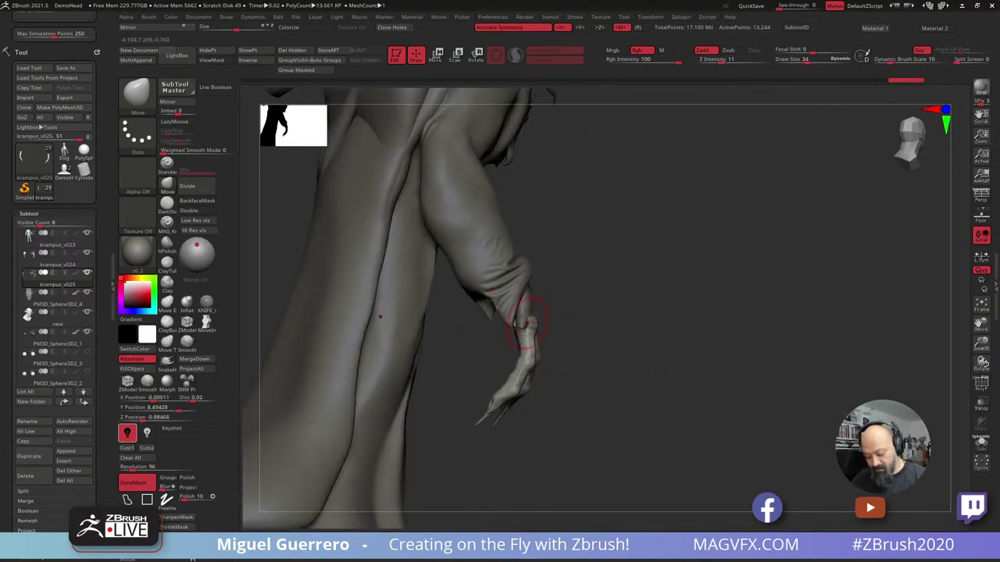
pyautogui.moveTo(583, 337)
pyautogui.mouseDown()
pyautogui.moveTo(512, 334)
pyautogui.moveTo(537, 357)
pyautogui.mouseUp()
pyautogui.moveTo(499, 407)
pyautogui.mouseDown()
pyautogui.moveTo(452, 400)
pyautogui.moveTo(500, 396)
pyautogui.mouseUp()
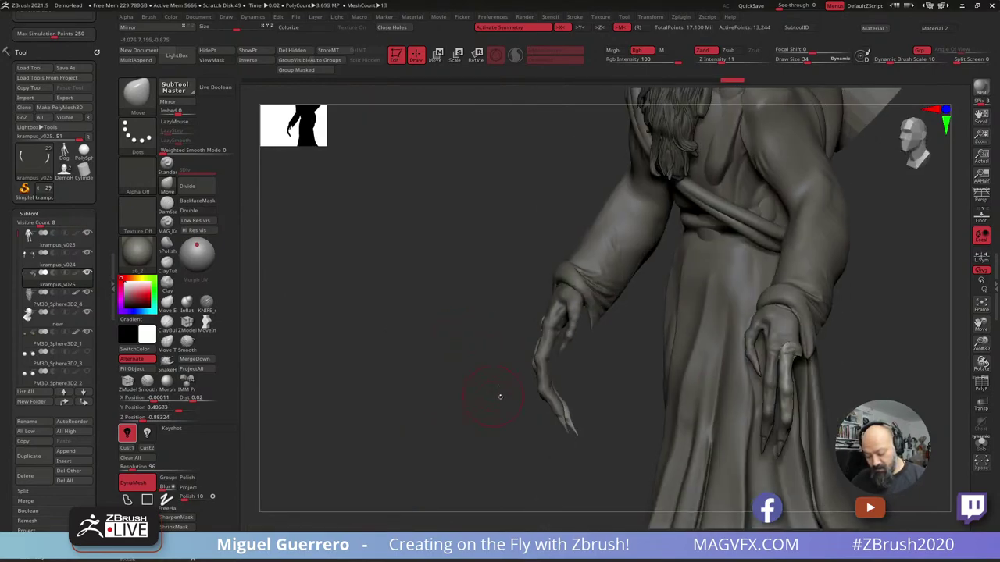
# Move the copied finger into its final place beside the index finger.
pyautogui.press('w')
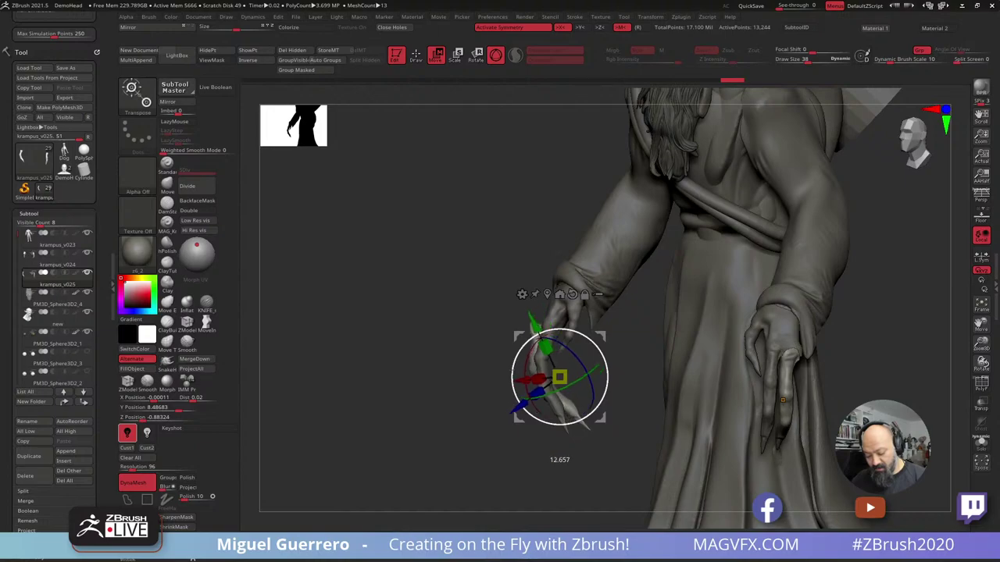
pyautogui.moveTo(516, 335); pyautogui.dragTo(529, 335)
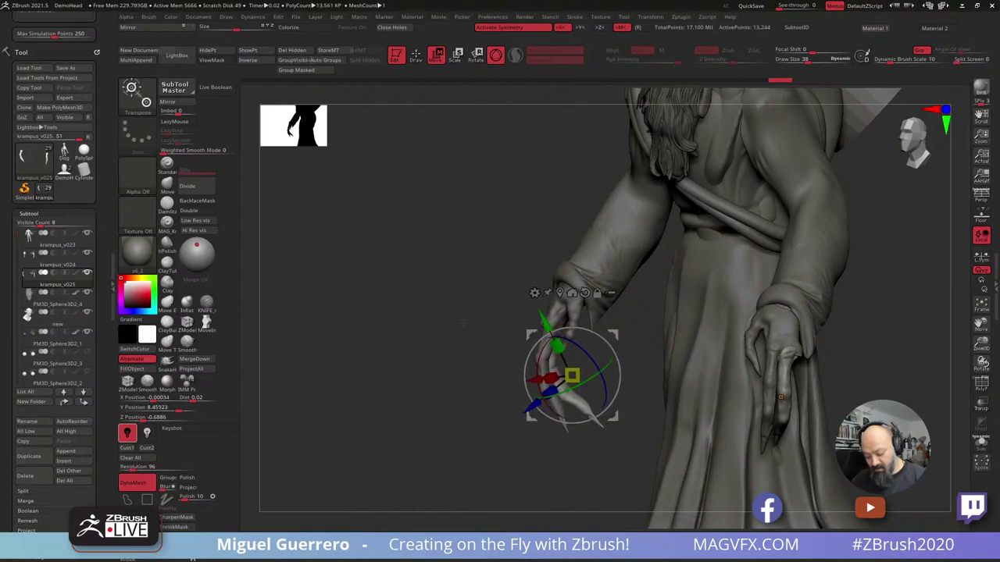
pyautogui.moveTo(452, 325); pyautogui.dragTo(431, 342)
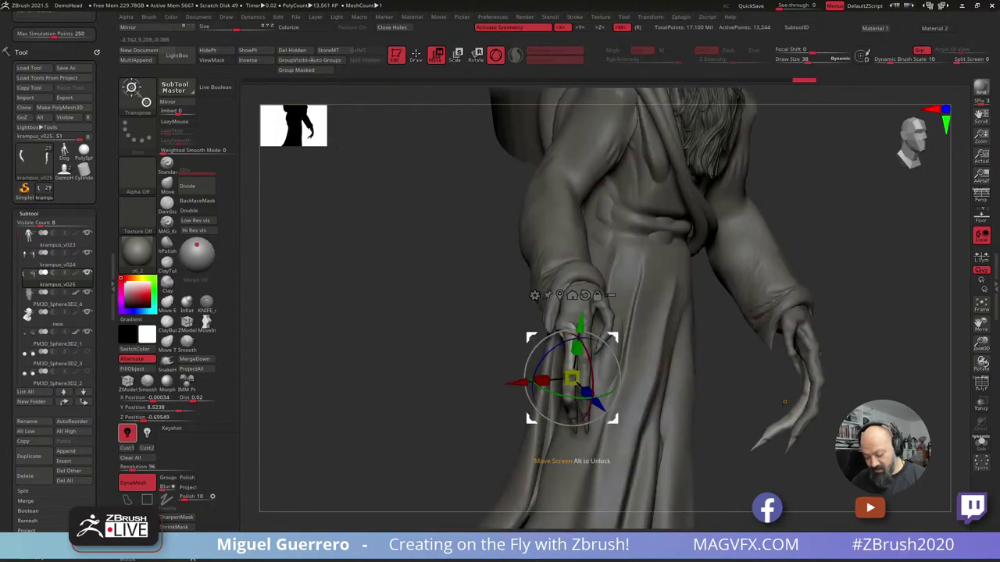
pyautogui.moveTo(539, 345)
pyautogui.mouseDown()
pyautogui.moveTo(525, 336)
pyautogui.moveTo(445, 338)
pyautogui.mouseUp()
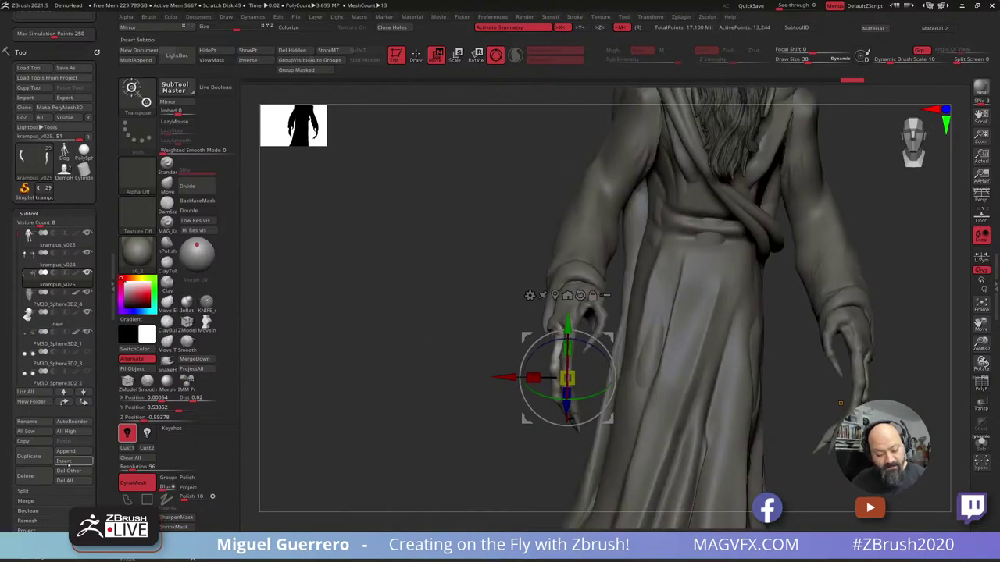
# Duplicate the copied finger and move and scale the duplicate into place as the hand's next finger.
pyautogui.click(26, 458)
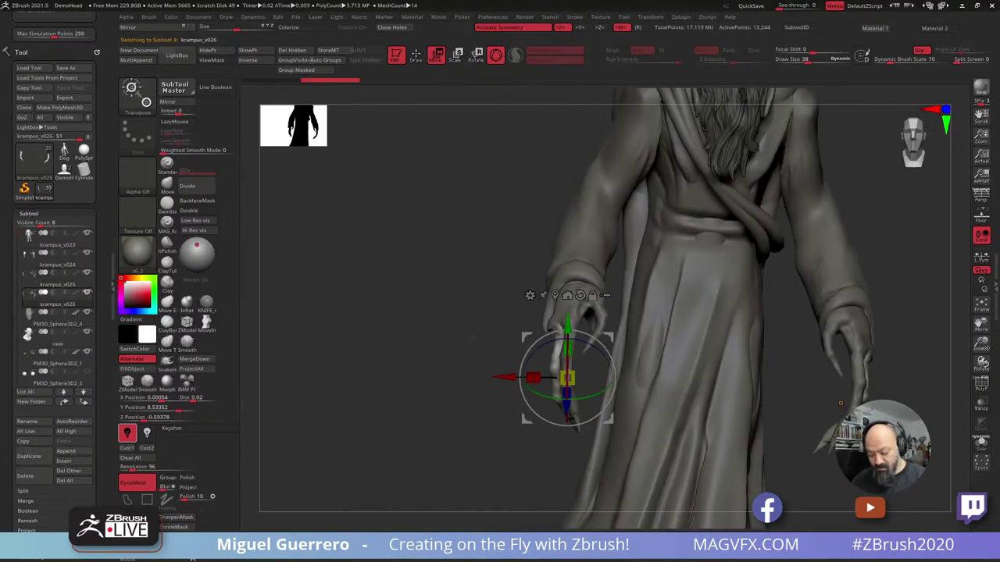
pyautogui.moveTo(446, 339); pyautogui.dragTo(512, 334)
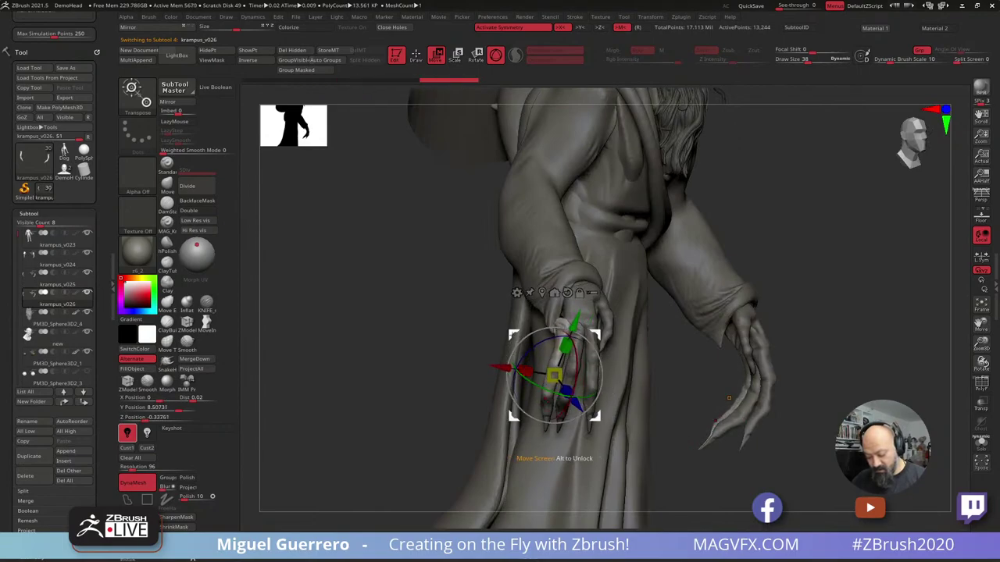
pyautogui.moveTo(554, 375); pyautogui.dragTo(560, 361)
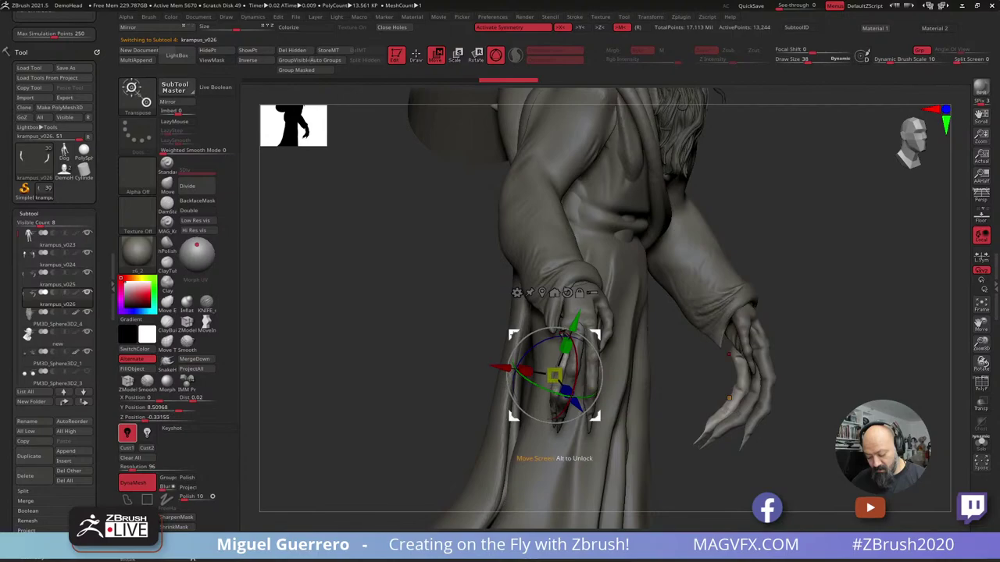
pyautogui.moveTo(513, 335); pyautogui.dragTo(508, 329)
pyautogui.moveTo(391, 344); pyautogui.dragTo(517, 328)
pyautogui.moveTo(672, 359); pyautogui.dragTo(578, 360)
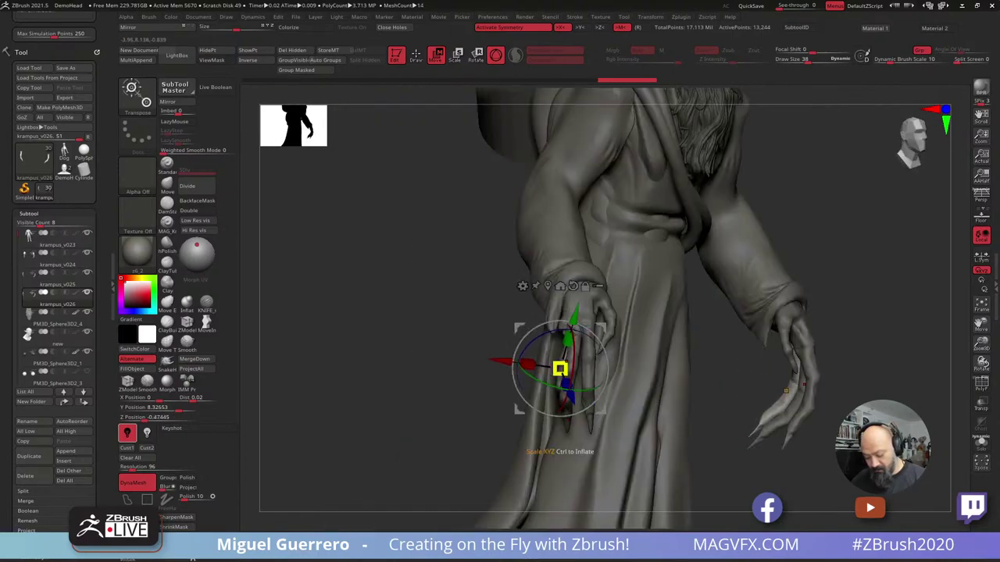
pyautogui.moveTo(516, 328); pyautogui.dragTo(509, 329)
pyautogui.moveTo(551, 371); pyautogui.dragTo(546, 370)
pyautogui.moveTo(482, 363); pyautogui.dragTo(483, 363)
pyautogui.press('f')
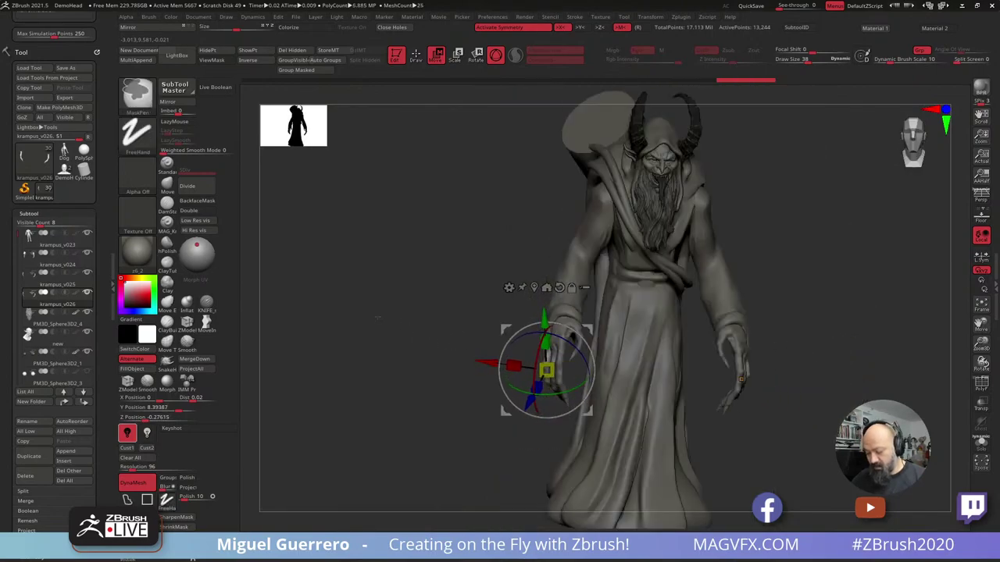
pyautogui.press('q')
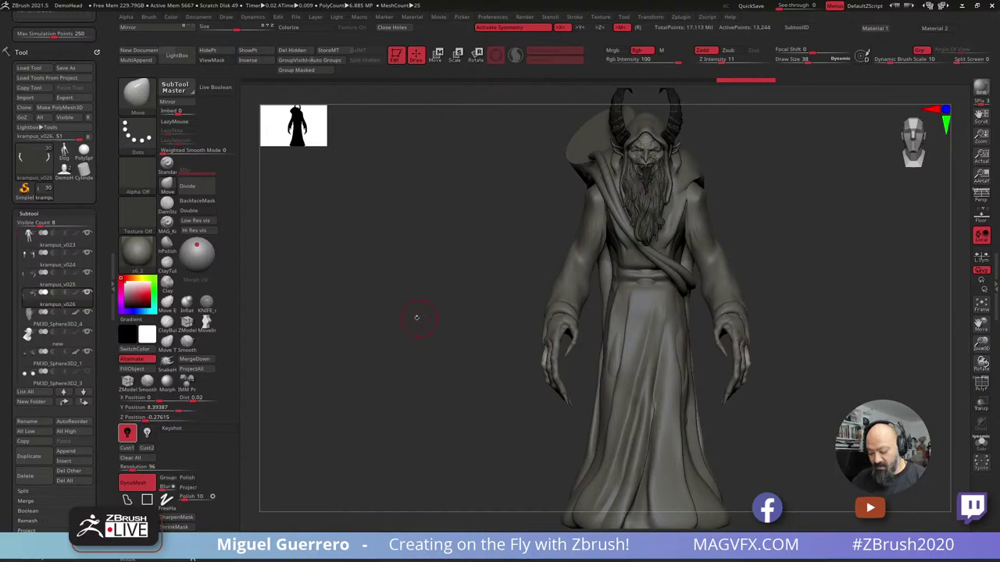
# Select the robe's front skirt, PM3D_Cylinder3D1, and mask everything except its lower part.
pyautogui.moveTo(422, 336); pyautogui.dragTo(411, 364)
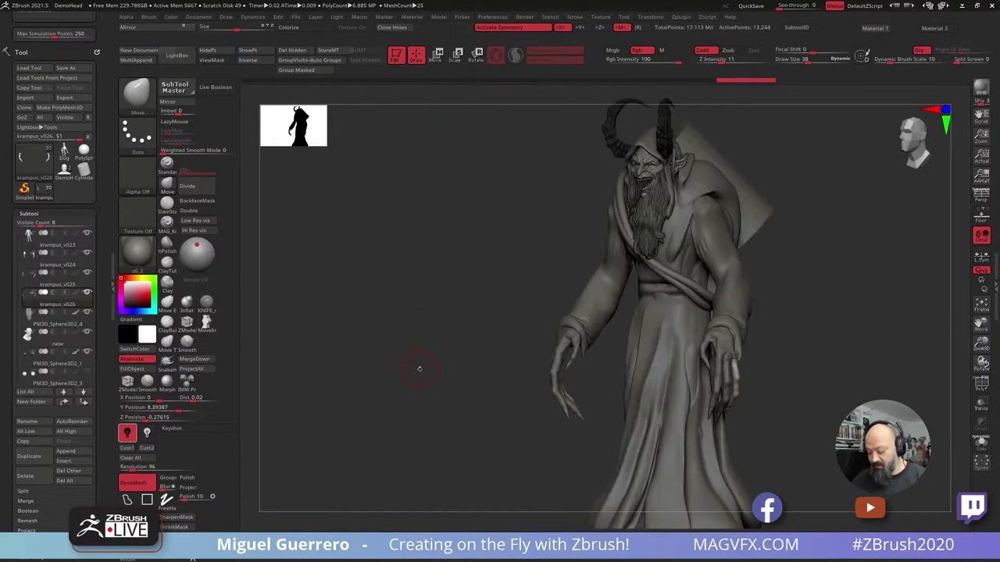
pyautogui.moveTo(442, 342); pyautogui.dragTo(509, 382)
pyautogui.keyDown('alt'); pyautogui.click(594, 429); pyautogui.keyUp('alt')
pyautogui.keyDown('ctrl'); pyautogui.moveTo(508, 382); pyautogui.dragTo(468, 371, button='right'); pyautogui.keyUp('ctrl')
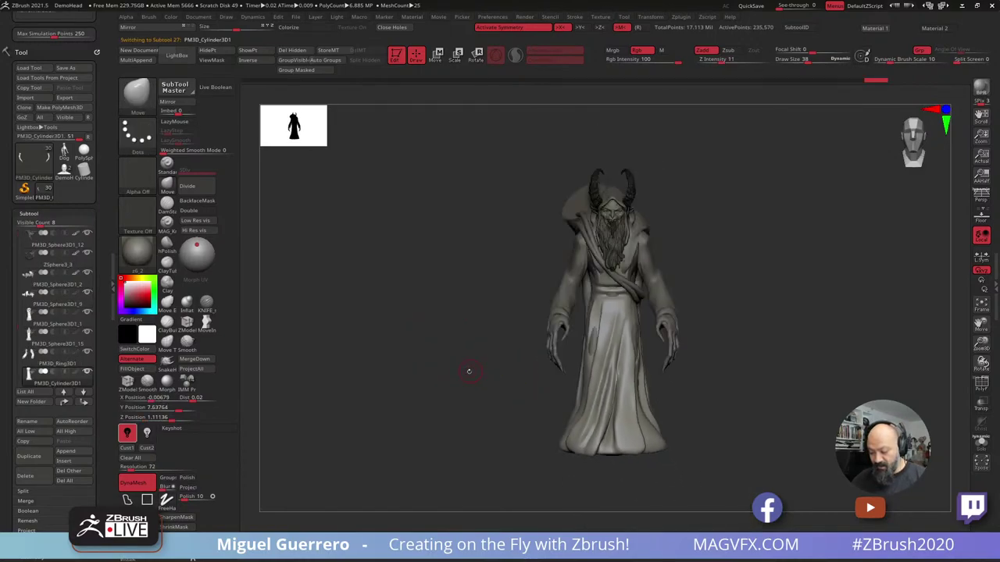
pyautogui.moveTo(468, 371); pyautogui.dragTo(423, 377)
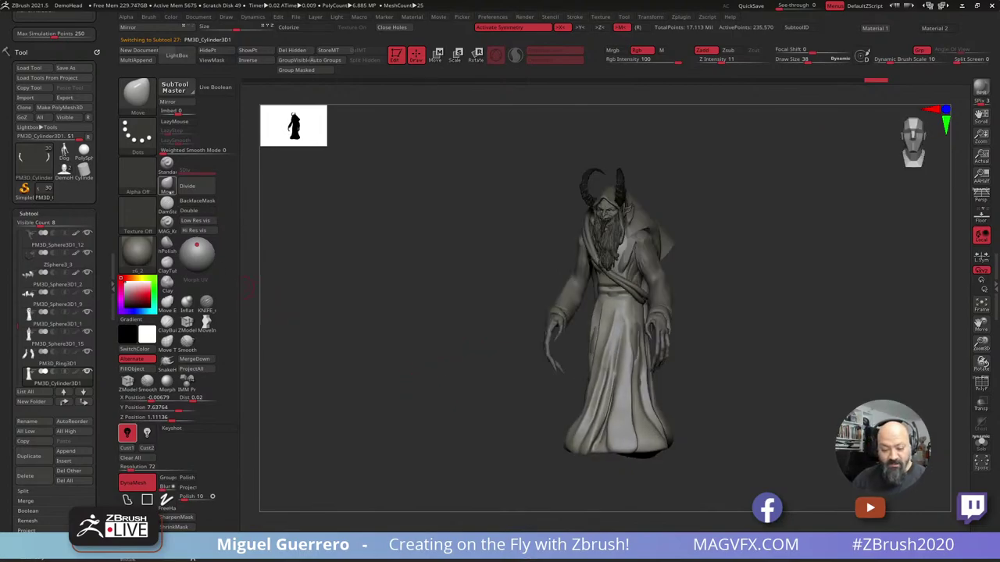
pyautogui.click(167, 185)
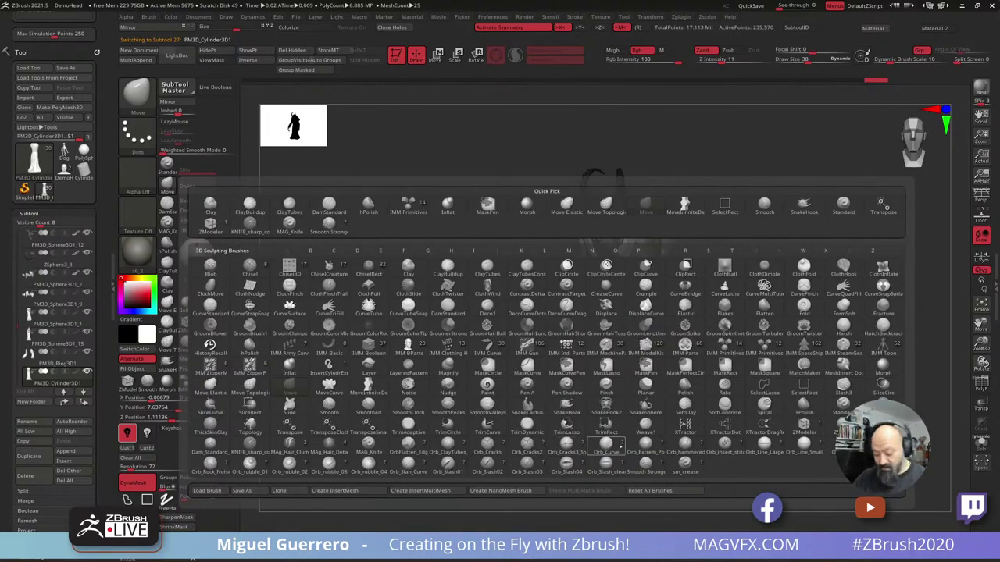
pyautogui.moveTo(724, 484)
pyautogui.keyDown('ctrl'); pyautogui.mouseDown()
pyautogui.moveTo(492, 383)
pyautogui.moveTo(474, 335)
pyautogui.mouseUp(); pyautogui.keyUp('ctrl')
pyautogui.keyDown('ctrl'); pyautogui.click(593, 432); pyautogui.keyUp('ctrl')
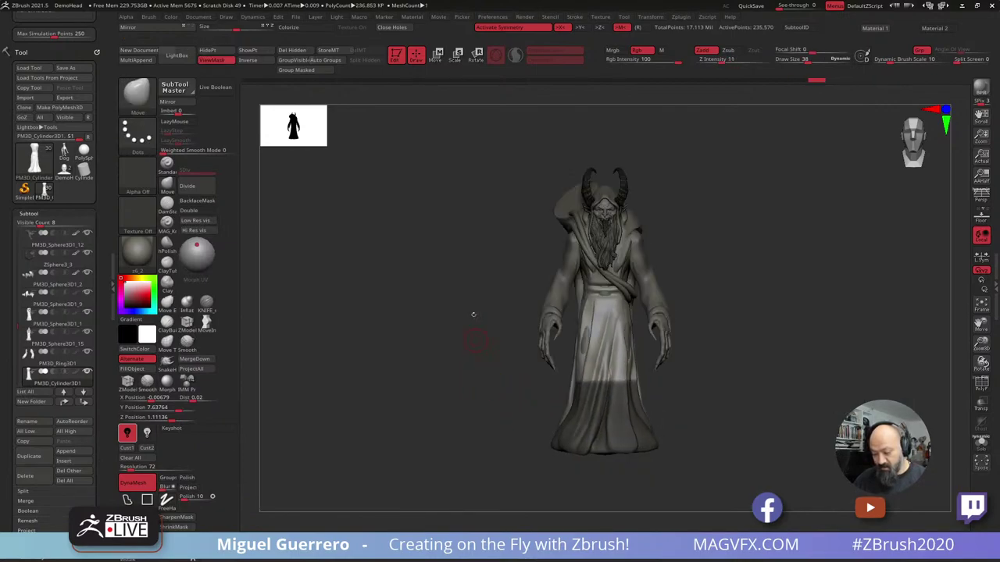
pyautogui.keyDown('ctrl'); pyautogui.click(462, 185); pyautogui.keyUp('ctrl')
# Move the unmasked lower part of the front skirt down to lengthen it.
pyautogui.click(437, 57)
pyautogui.moveTo(605, 292); pyautogui.dragTo(604, 313)
pyautogui.moveTo(603, 373); pyautogui.dragTo(604, 370)
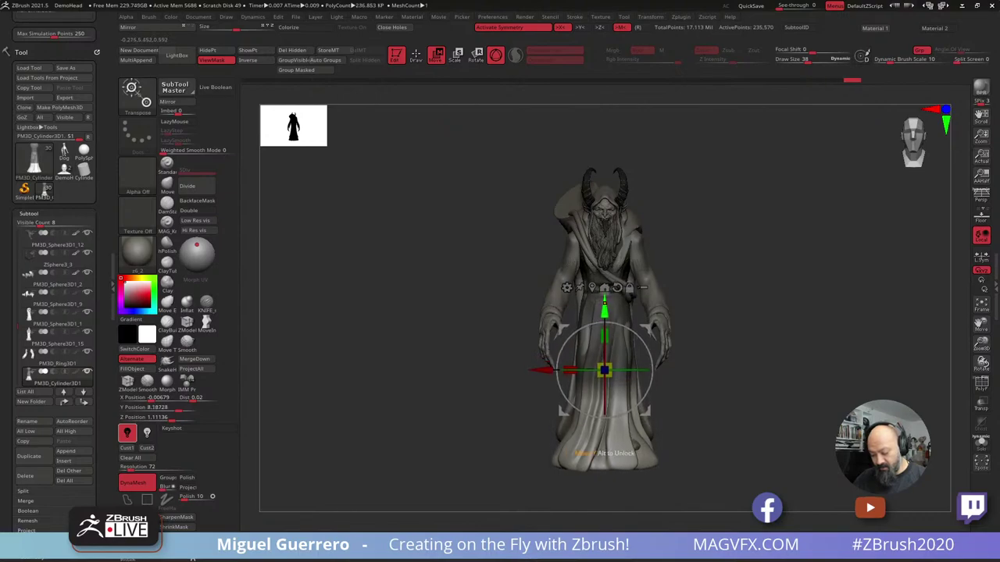
# Check the lengthened robe from several angles and clear the mask on the front skirt.
pyautogui.keyDown('alt'); pyautogui.click(565, 438); pyautogui.keyUp('alt')
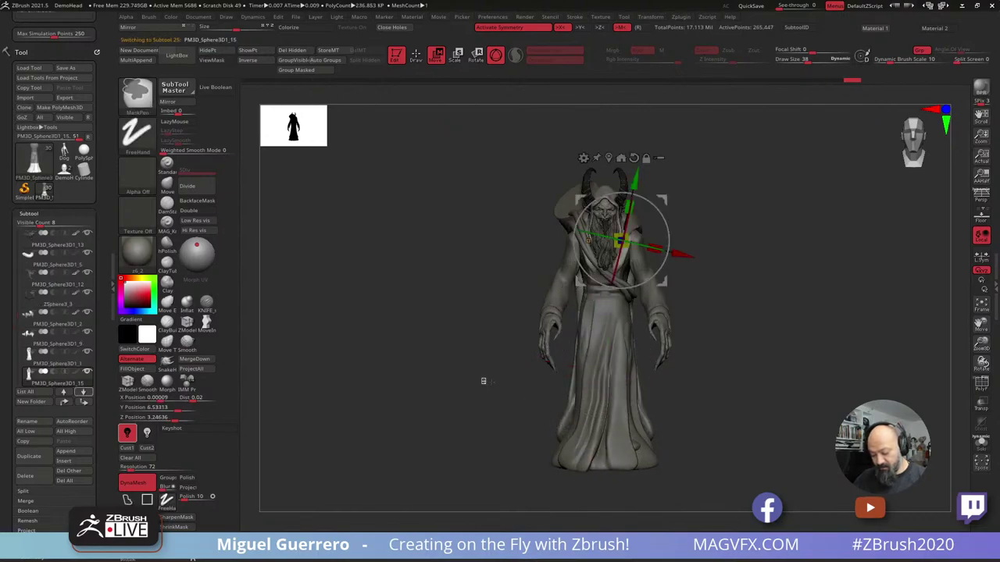
pyautogui.press('q')
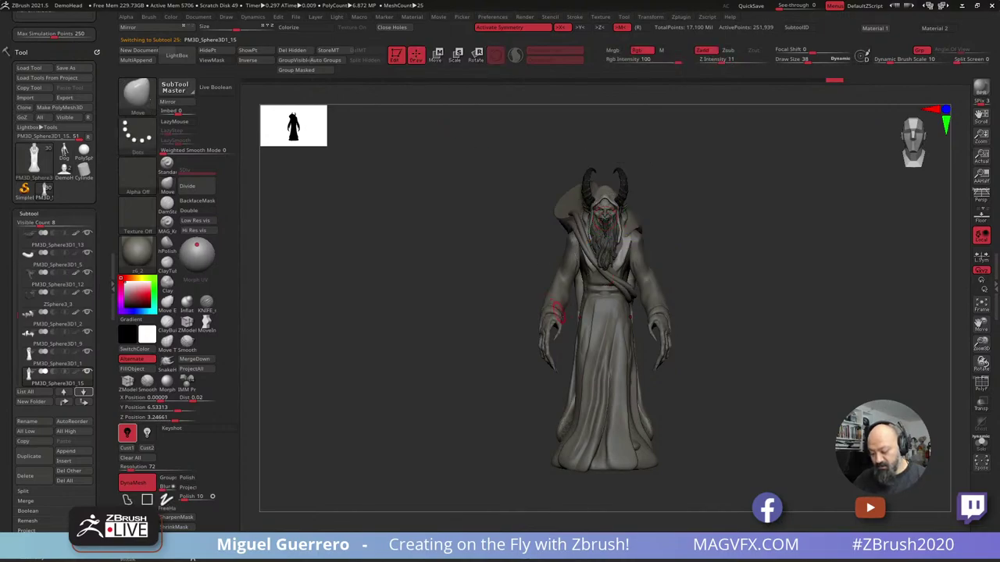
pyautogui.keyDown('ctrl'); pyautogui.moveTo(557, 304); pyautogui.dragTo(438, 293, button='right'); pyautogui.keyUp('ctrl')
pyautogui.moveTo(437, 292); pyautogui.dragTo(431, 295)
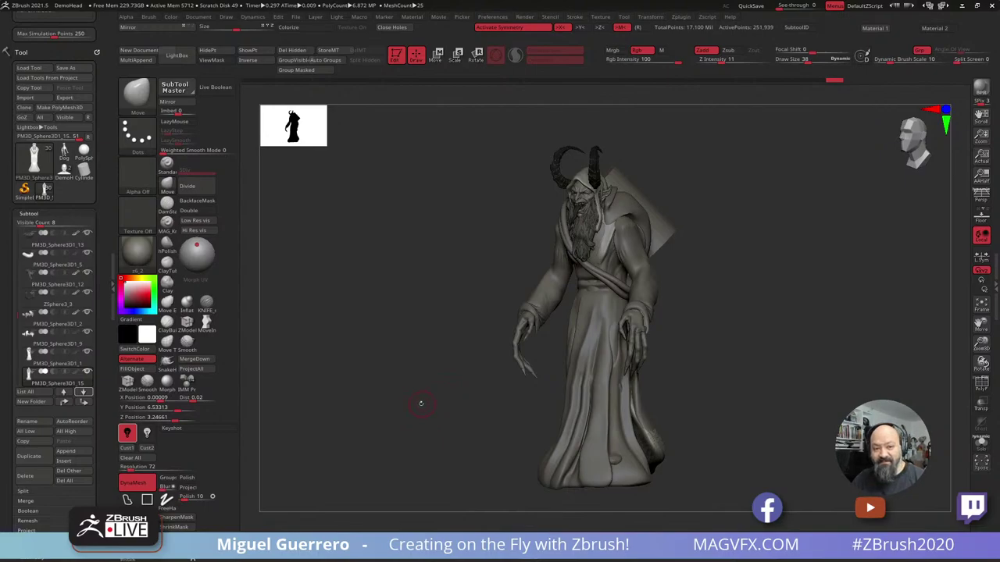
pyautogui.moveTo(414, 401); pyautogui.dragTo(582, 347)
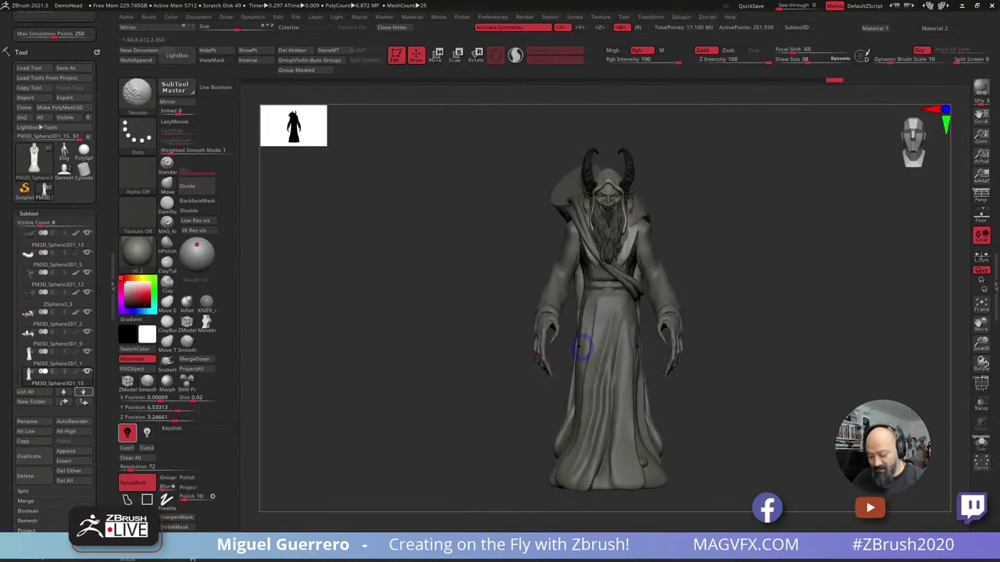
pyautogui.keyDown('alt'); pyautogui.click(585, 364); pyautogui.keyUp('alt')
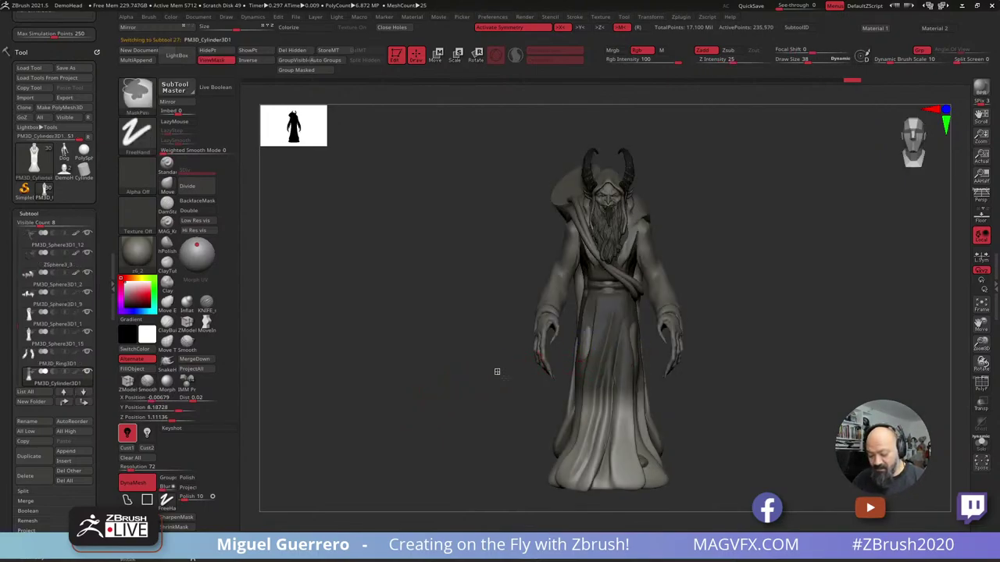
pyautogui.keyDown('ctrl'); pyautogui.moveTo(495, 371); pyautogui.dragTo(478, 381); pyautogui.keyUp('ctrl')
pyautogui.moveTo(474, 383); pyautogui.dragTo(539, 390)
# Lengthen the robe's trailing back piece, PM3D_Sphere3D1_1, by masking its upper part and moving the hem down.
pyautogui.keyDown('alt'); pyautogui.click(563, 411); pyautogui.keyUp('alt')
pyautogui.moveTo(469, 379); pyautogui.dragTo(472, 329)
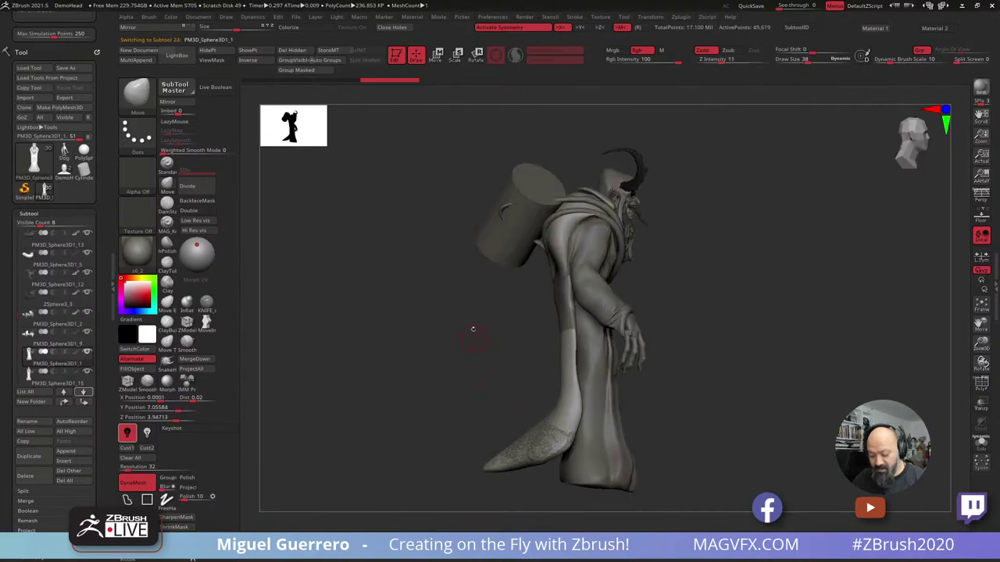
pyautogui.press('w')
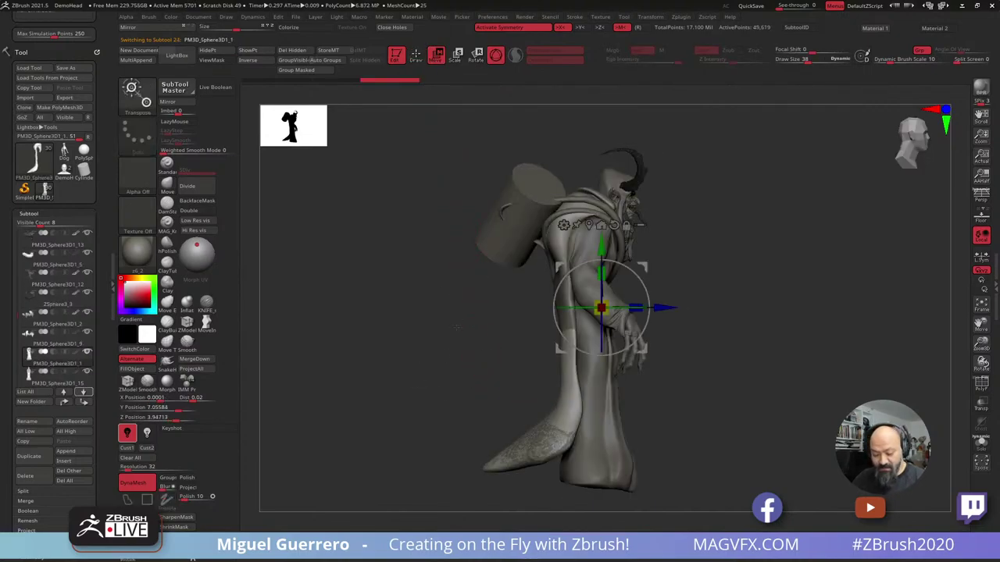
pyautogui.keyDown('ctrl'); pyautogui.moveTo(482, 430); pyautogui.dragTo(708, 518); pyautogui.keyUp('ctrl')
pyautogui.keyDown('ctrl'); pyautogui.click(708, 516); pyautogui.keyUp('ctrl')
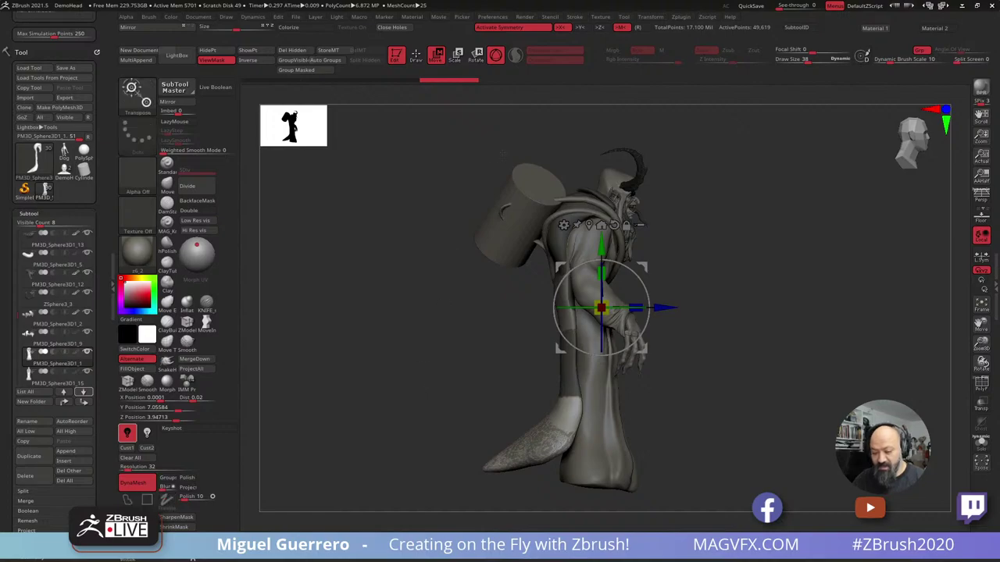
pyautogui.moveTo(601, 244); pyautogui.dragTo(602, 274)
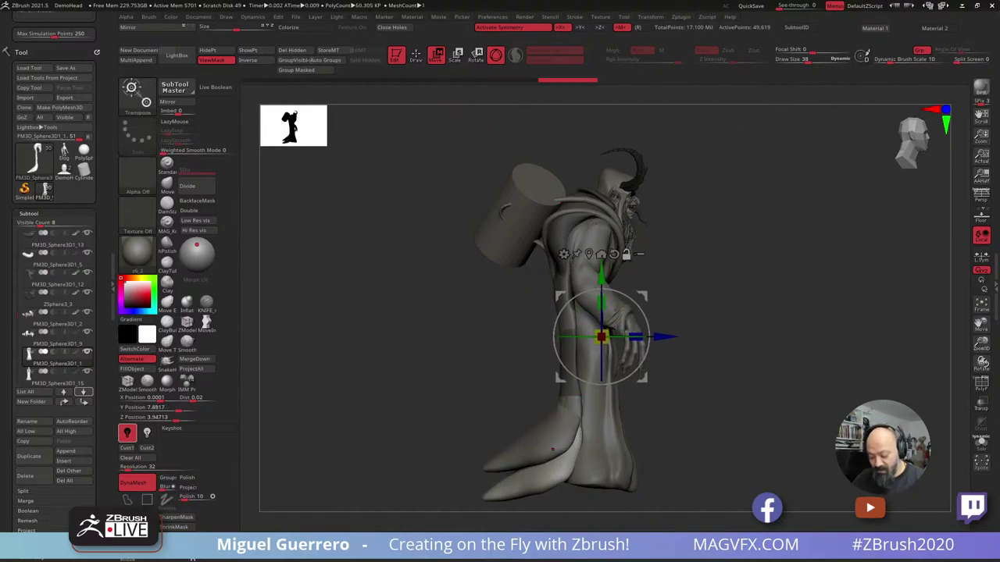
# Mask the upper part of the outer robe, PM3D_Sphere3D1_15, and move its lower part down to match the lengthened hem.
pyautogui.press('Down')
pyautogui.press('ctrl')
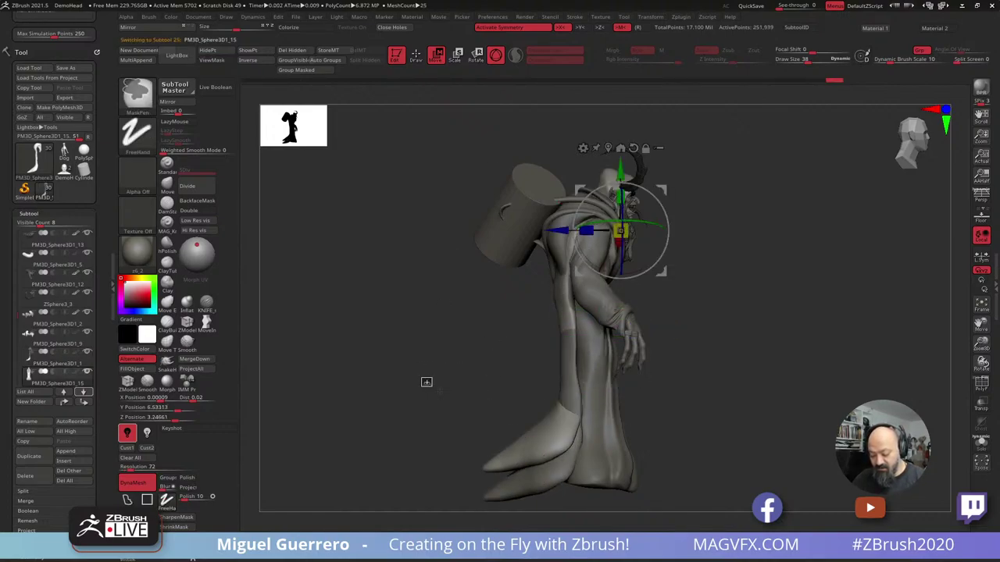
pyautogui.keyDown('ctrl'); pyautogui.moveTo(422, 376); pyautogui.dragTo(640, 485); pyautogui.keyUp('ctrl')
pyautogui.keyDown('ctrl'); pyautogui.click(512, 370); pyautogui.keyUp('ctrl')
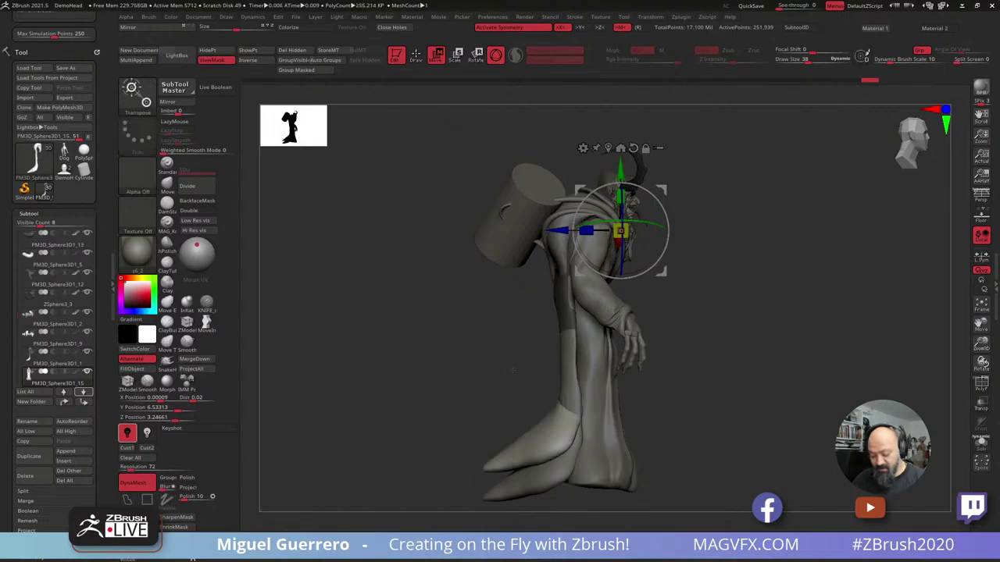
pyautogui.moveTo(621, 170); pyautogui.dragTo(621, 196)
pyautogui.moveTo(511, 322)
pyautogui.mouseDown()
pyautogui.moveTo(428, 326)
pyautogui.moveTo(502, 318)
pyautogui.mouseUp()
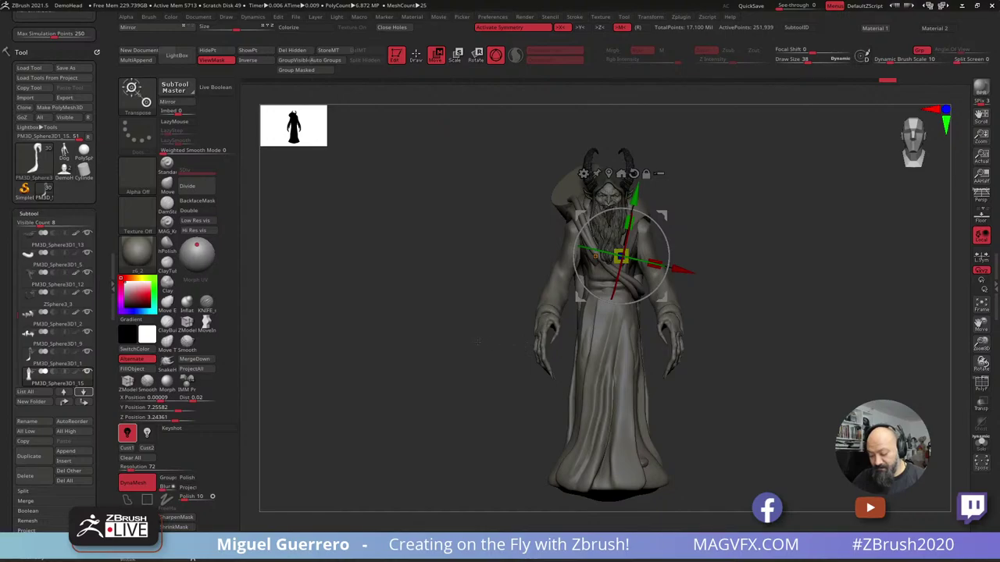
pyautogui.moveTo(460, 350); pyautogui.dragTo(433, 348)
pyautogui.press('q')
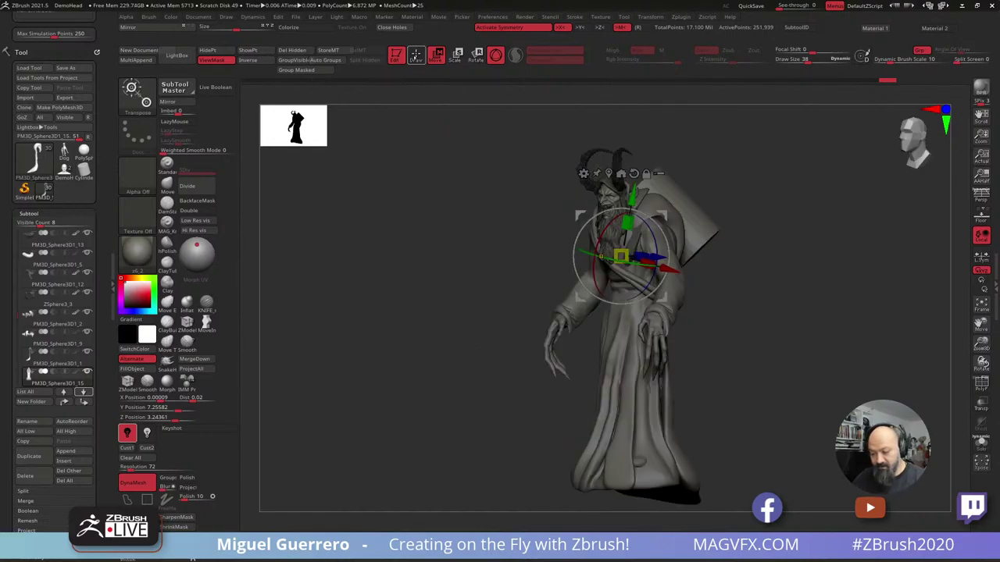
# Reshape the upper back and shoulder of the robe's back piece with the Move brush at draw size 94.
pyautogui.moveTo(453, 286)
pyautogui.mouseDown()
pyautogui.moveTo(428, 298)
pyautogui.moveTo(480, 294)
pyautogui.mouseUp()
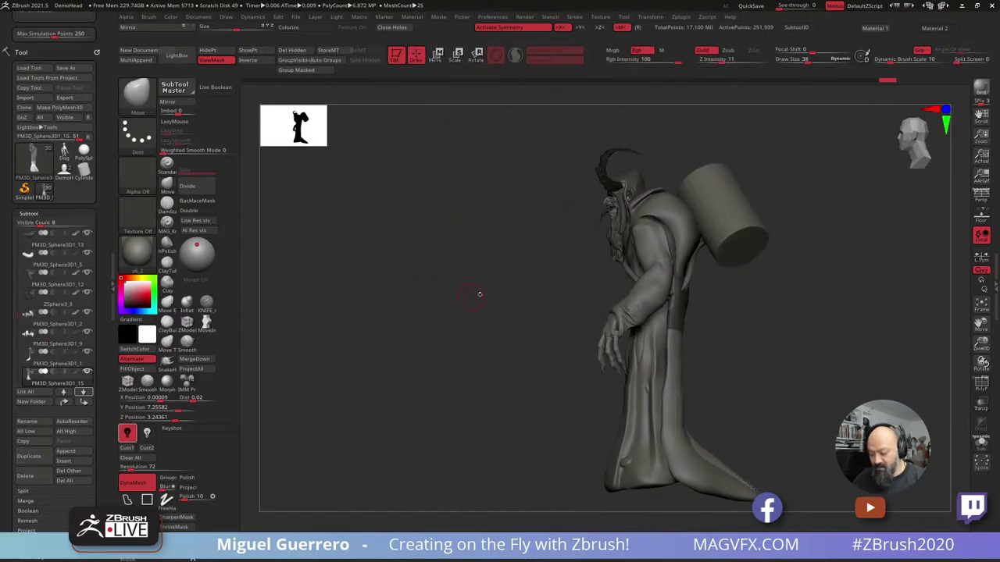
pyautogui.keyDown('alt'); pyautogui.click(684, 227); pyautogui.keyUp('alt')
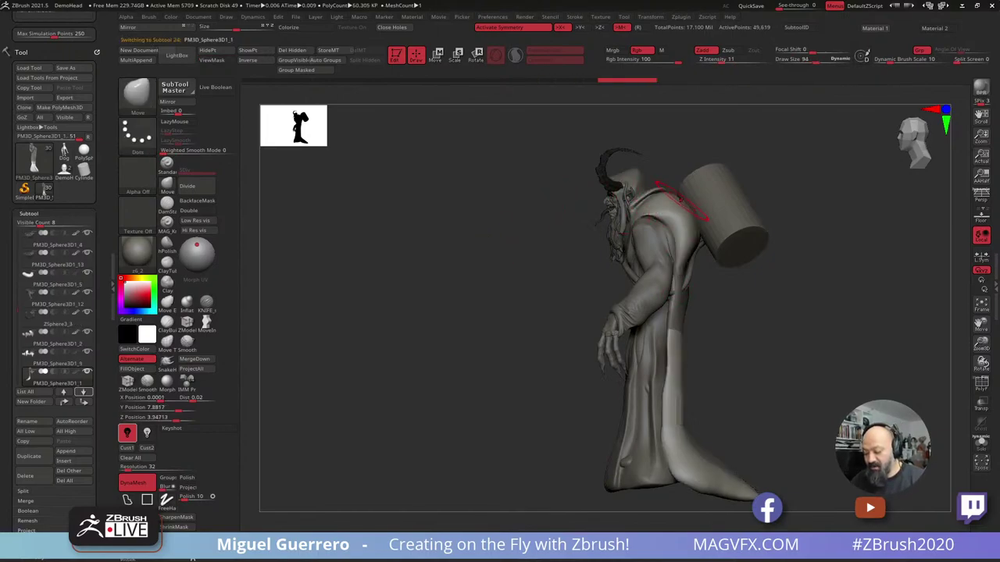
pyautogui.moveTo(722, 300); pyautogui.dragTo(616, 233)
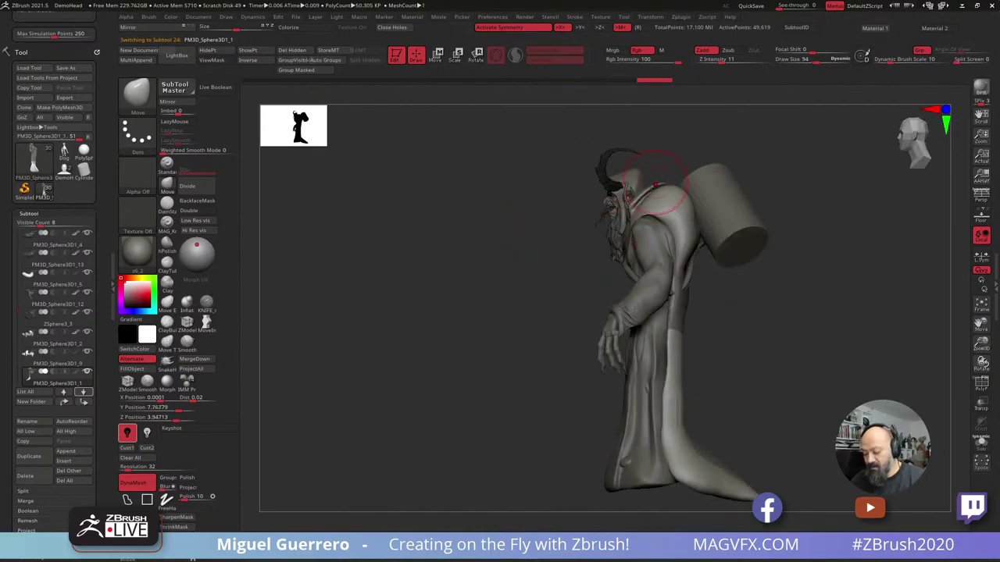
pyautogui.moveTo(694, 213); pyautogui.dragTo(693, 248)
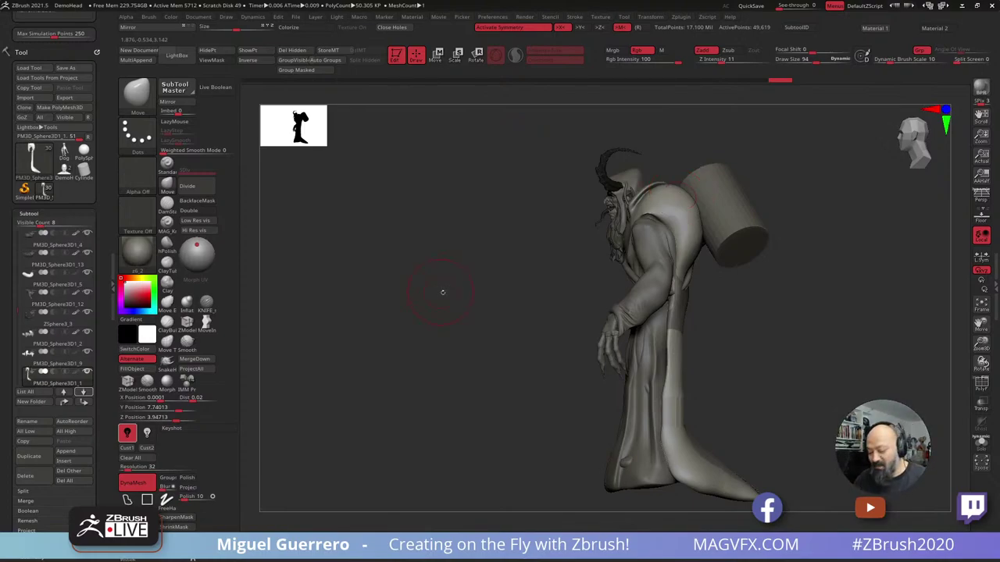
# Isolate the robe's back piece, PM3D_Sphere3D1_1, and thicken its rounded upper back with the Inflat brush at draw size 94.
pyautogui.moveTo(440, 290)
pyautogui.mouseDown()
pyautogui.moveTo(458, 302)
pyautogui.moveTo(520, 263)
pyautogui.mouseUp()
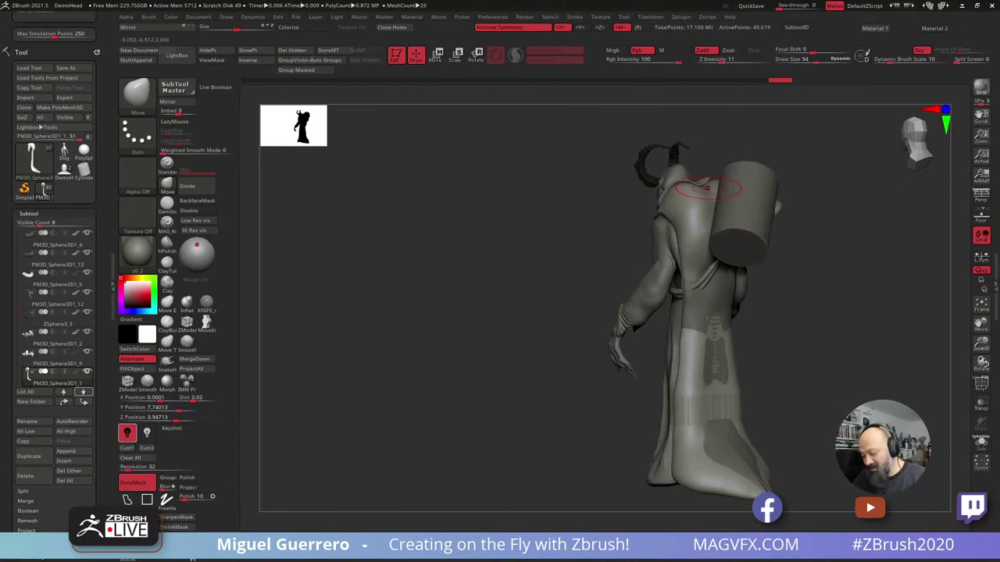
pyautogui.hotkey('alt', 's')
pyautogui.moveTo(875, 342); pyautogui.dragTo(844, 354)
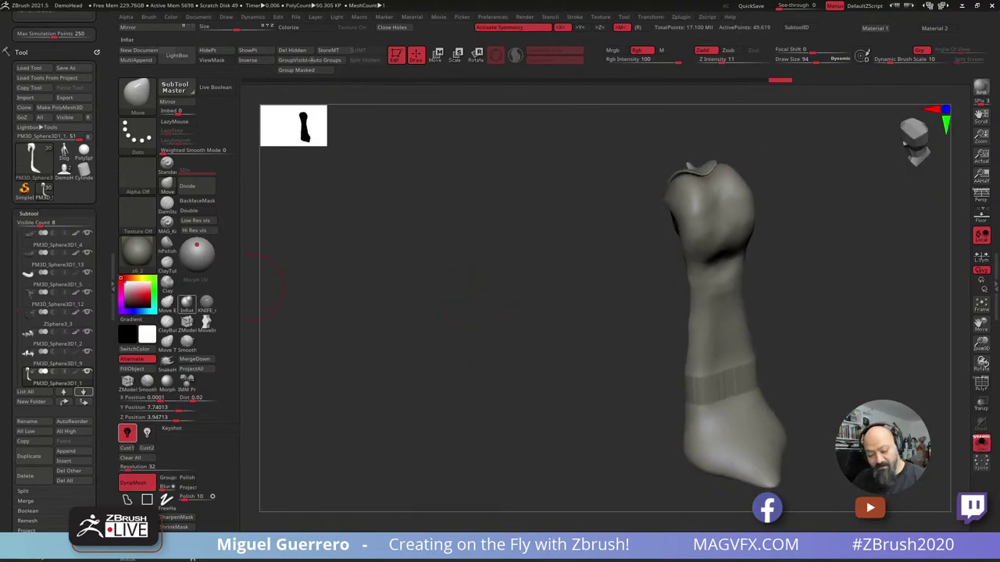
pyautogui.press('b')
pyautogui.press('i')
pyautogui.press('n')
pyautogui.moveTo(724, 221)
pyautogui.mouseDown()
pyautogui.moveTo(709, 171)
pyautogui.moveTo(720, 288)
pyautogui.moveTo(723, 247)
pyautogui.moveTo(709, 187)
pyautogui.moveTo(717, 230)
pyautogui.mouseUp()
# Update the back piece's DynaMesh at resolution 32, smooth its stretched lower section, and return to the full character.
pyautogui.keyDown('ctrl'); pyautogui.moveTo(588, 240); pyautogui.dragTo(597, 256); pyautogui.keyUp('ctrl')
pyautogui.keyDown('shift'); pyautogui.moveTo(704, 243); pyautogui.dragTo(704, 355); pyautogui.keyUp('shift')
pyautogui.moveTo(613, 328); pyautogui.dragTo(707, 320)
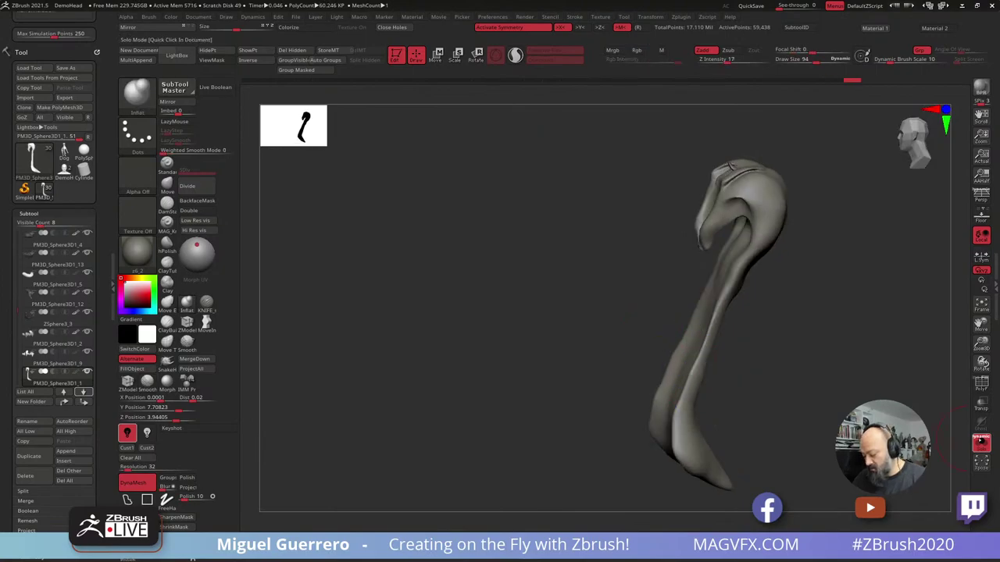
pyautogui.click(981, 444)
# In side view, pull in the waist of the outer robe, PM3D_Sphere3D1_15, with the Move brush at draw size 118.
pyautogui.keyDown('shift'); pyautogui.moveTo(580, 281); pyautogui.dragTo(489, 301); pyautogui.keyUp('shift')
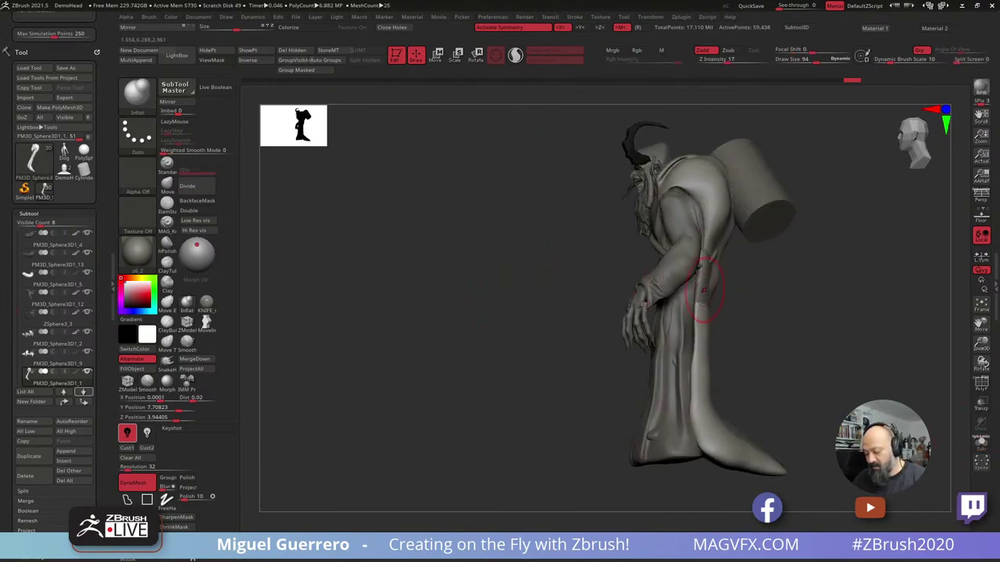
pyautogui.moveTo(709, 284); pyautogui.dragTo(705, 270)
pyautogui.click(167, 186)
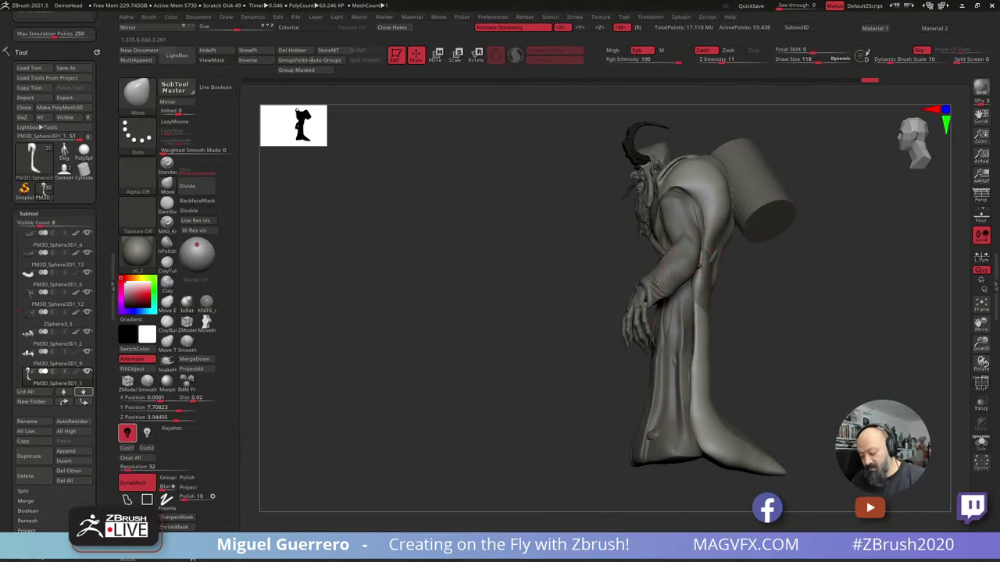
pyautogui.keyDown('alt'); pyautogui.click(709, 286); pyautogui.keyUp('alt')
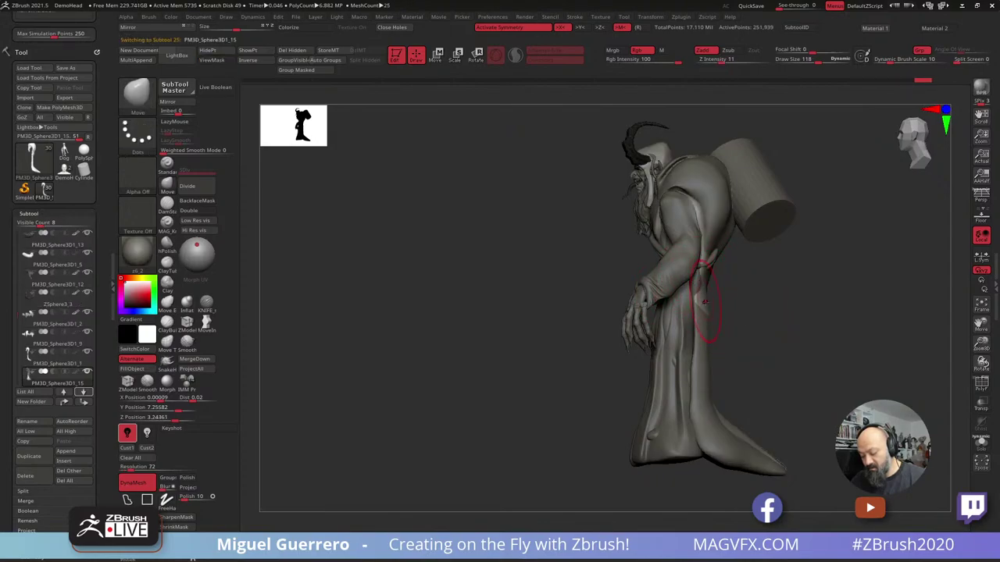
pyautogui.moveTo(705, 302); pyautogui.dragTo(690, 282)
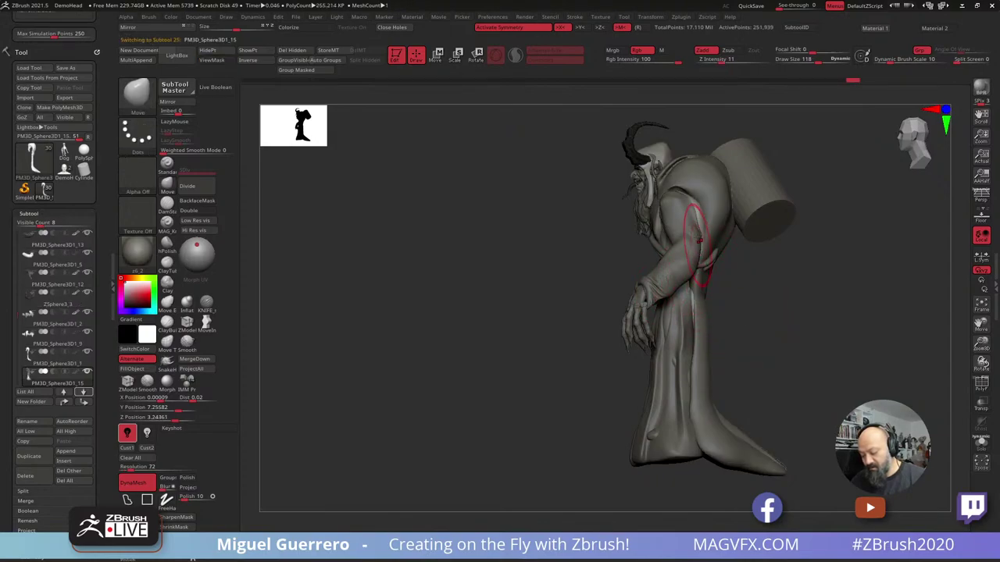
# Reselect the robe's back piece, PM3D_Sphere3D1_1, and refine its shape with the Move brush at draw size 118.
pyautogui.keyDown('alt'); pyautogui.click(686, 244); pyautogui.keyUp('alt')
pyautogui.keyDown('alt'); pyautogui.click(711, 259); pyautogui.keyUp('alt')
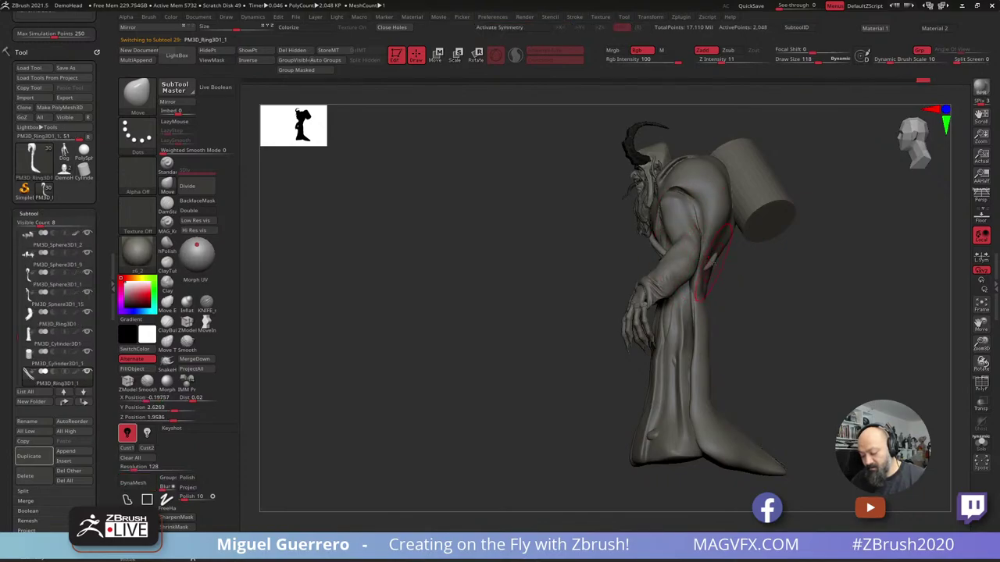
pyautogui.keyDown('alt'); pyautogui.click(709, 269); pyautogui.keyUp('alt')
pyautogui.keyDown('alt'); pyautogui.click(711, 250); pyautogui.keyUp('alt')
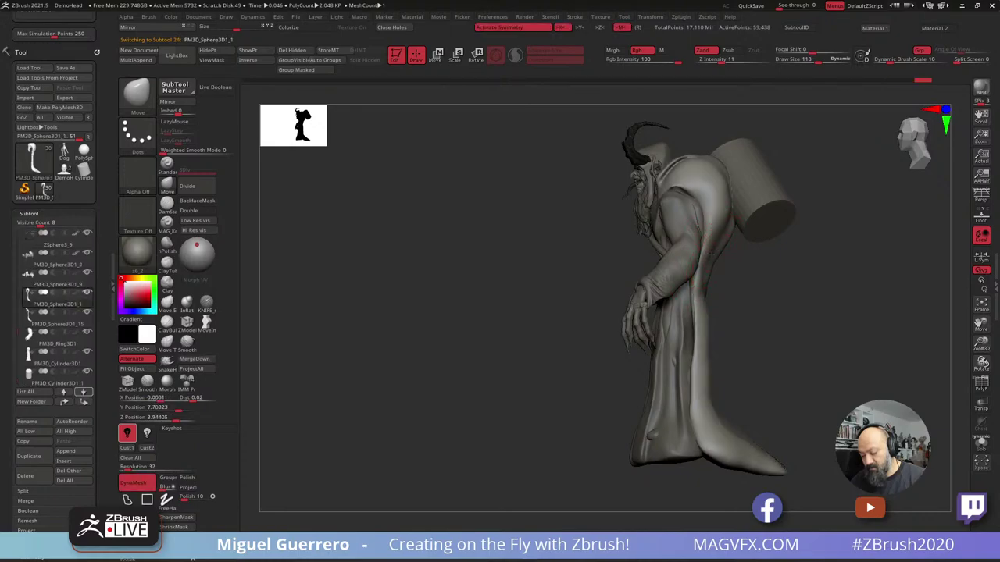
pyautogui.moveTo(522, 264); pyautogui.dragTo(576, 261)
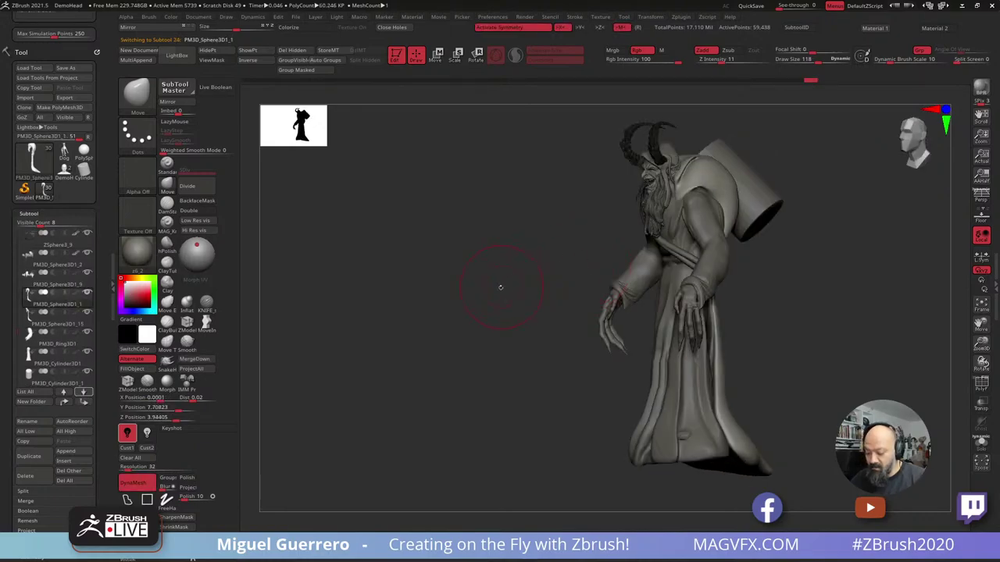
pyautogui.moveTo(510, 283); pyautogui.dragTo(531, 272)
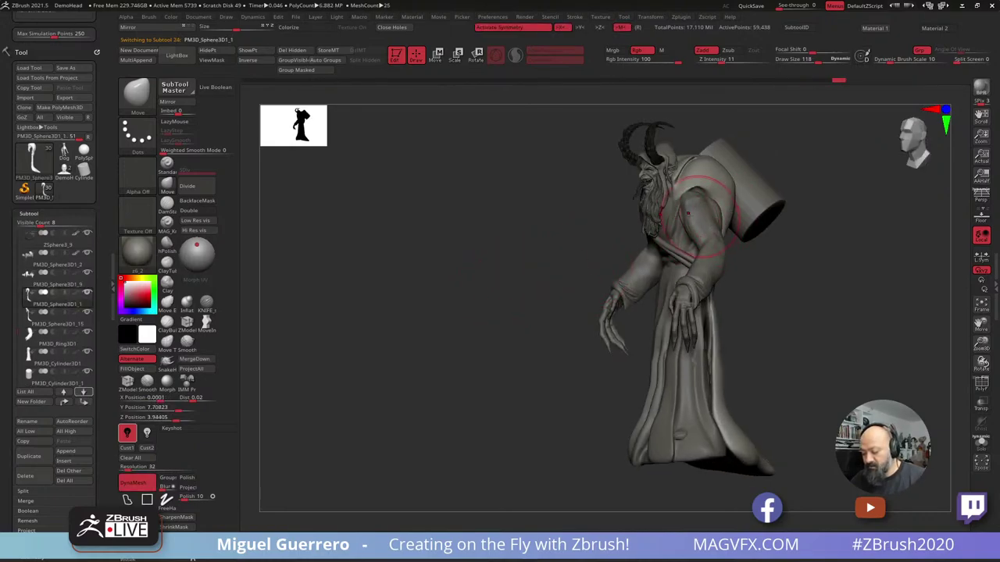
pyautogui.moveTo(582, 230); pyautogui.dragTo(597, 228)
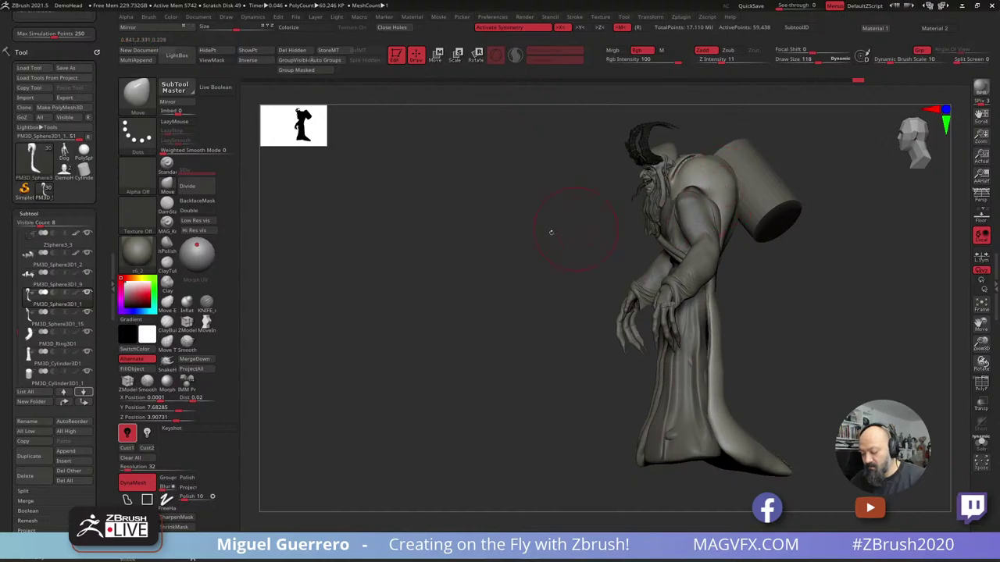
# Pull the cloak's trailing hem out behind the figure with the Move brush at draw size 162.
pyautogui.moveTo(549, 230); pyautogui.dragTo(464, 261)
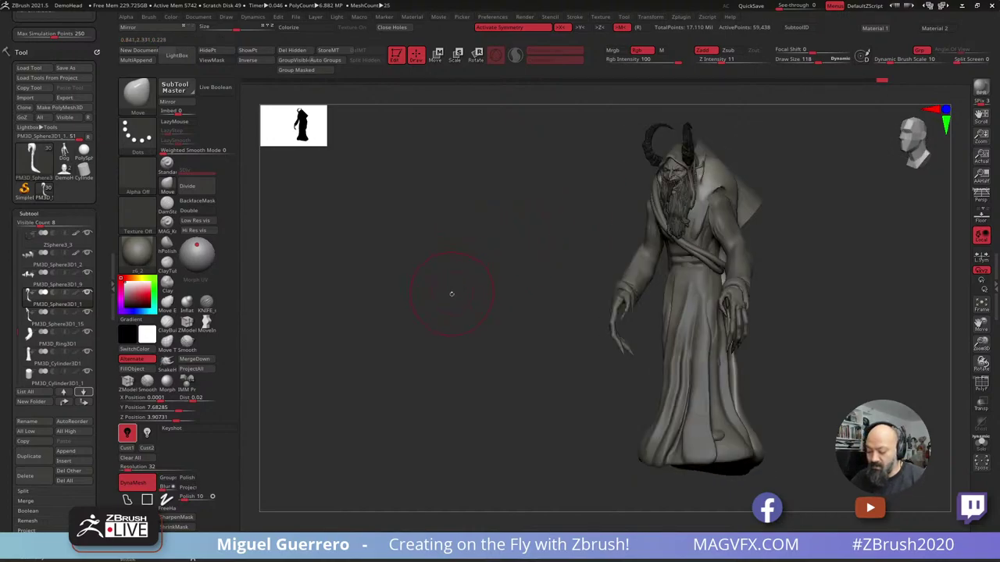
pyautogui.moveTo(458, 301); pyautogui.dragTo(402, 309)
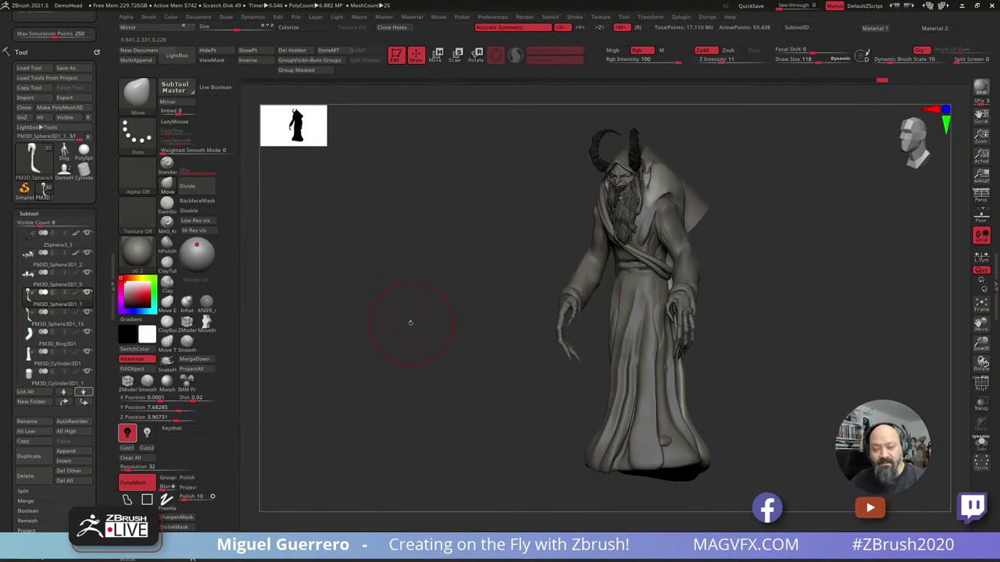
pyautogui.moveTo(374, 322); pyautogui.dragTo(420, 319)
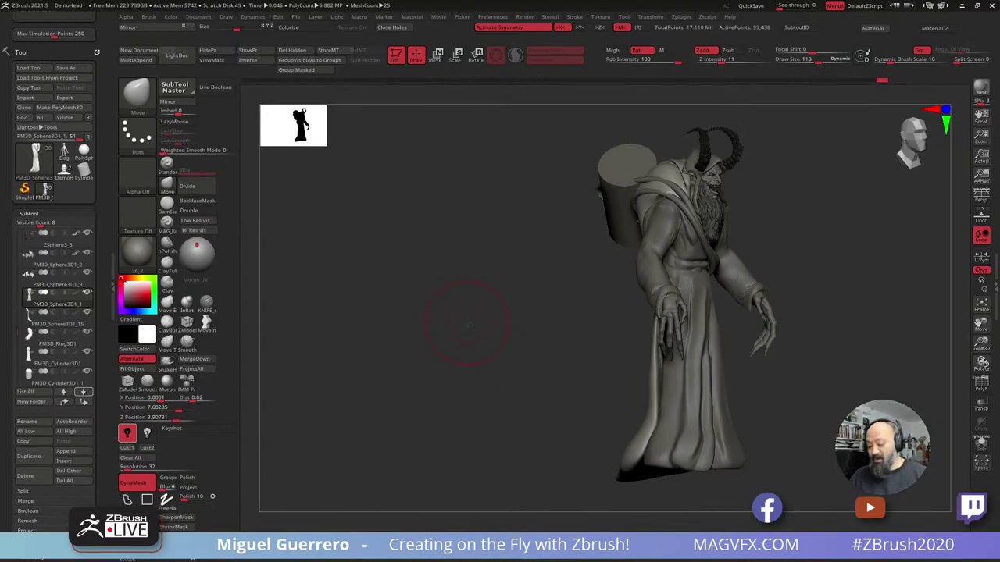
pyautogui.moveTo(468, 324); pyautogui.dragTo(539, 352)
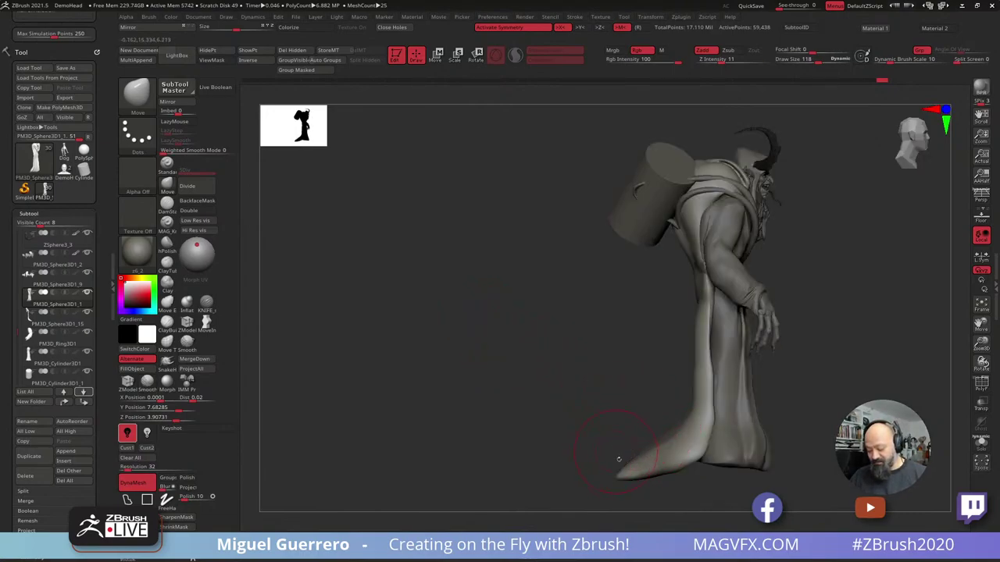
pyautogui.click(166, 186)
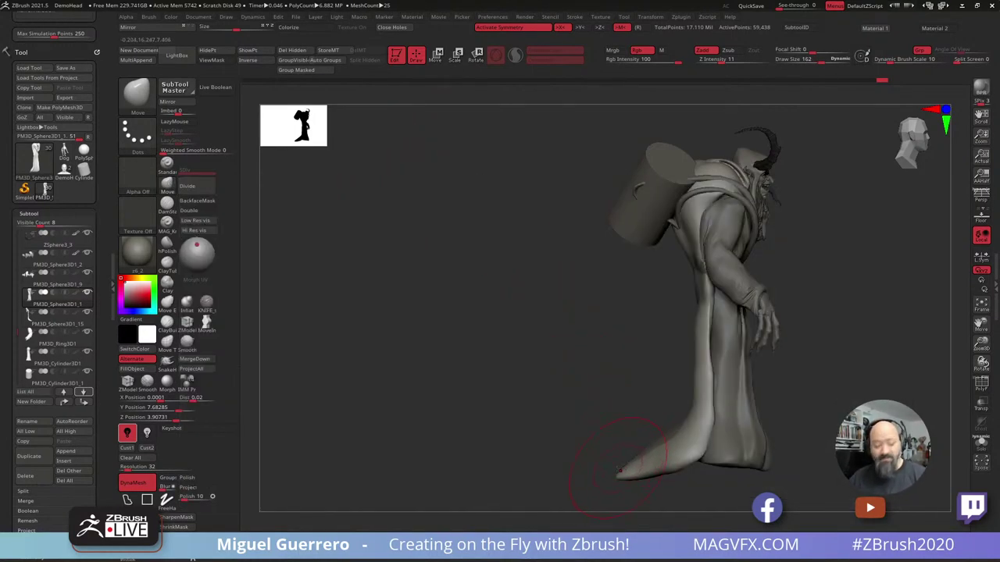
pyautogui.moveTo(601, 472); pyautogui.dragTo(563, 461)
pyautogui.moveTo(645, 457); pyautogui.dragTo(658, 445)
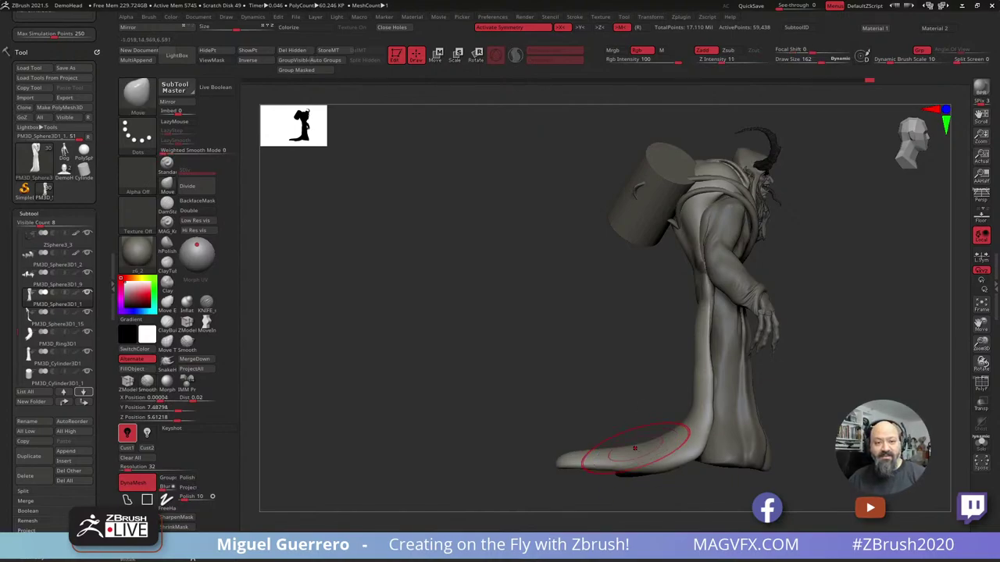
# Widen the cloak's train from behind with the Move brush and smooth the area above it.
pyautogui.moveTo(451, 350)
pyautogui.mouseDown()
pyautogui.moveTo(519, 358)
pyautogui.moveTo(602, 391)
pyautogui.moveTo(582, 390)
pyautogui.mouseUp()
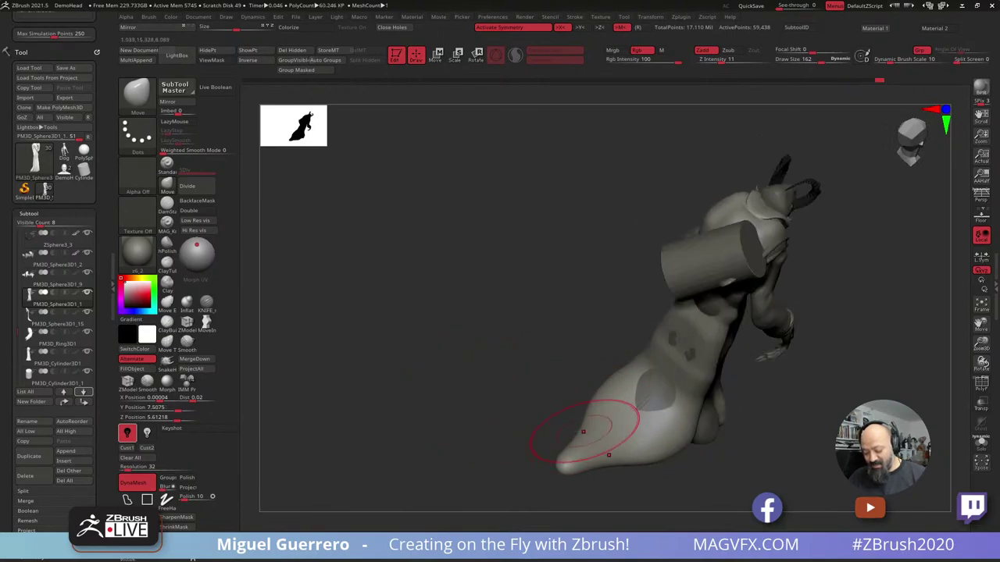
pyautogui.moveTo(585, 432); pyautogui.dragTo(567, 425)
pyautogui.moveTo(693, 418); pyautogui.dragTo(709, 427)
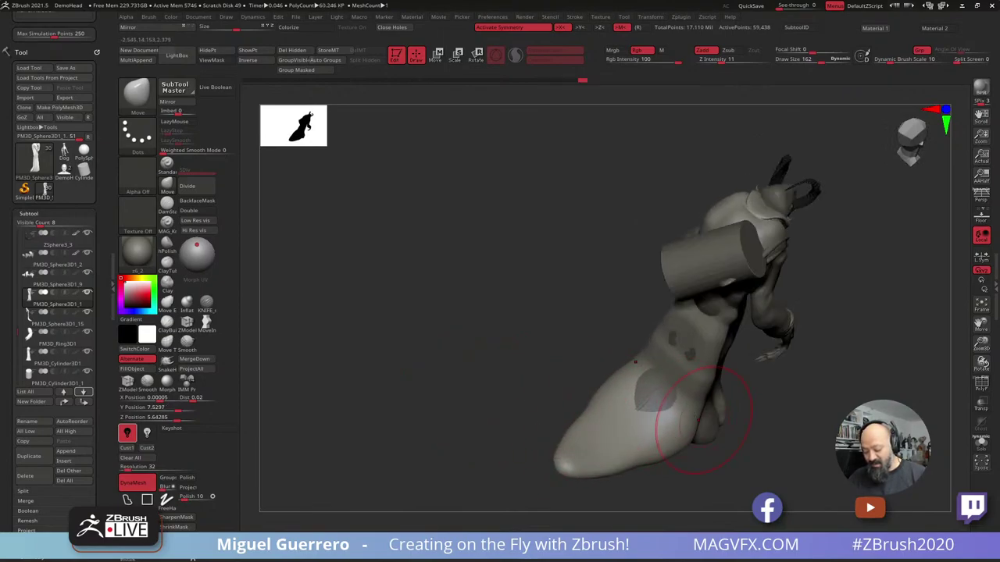
pyautogui.keyDown('shift'); pyautogui.moveTo(709, 364); pyautogui.dragTo(705, 390); pyautogui.keyUp('shift')
pyautogui.moveTo(539, 383); pyautogui.dragTo(558, 305)
# Try to pull the skirt's lower edge outward at the back and undo the strokes.
pyautogui.keyDown('alt'); pyautogui.click(717, 425); pyautogui.keyUp('alt')
pyautogui.moveTo(710, 446)
pyautogui.mouseDown()
pyautogui.moveTo(669, 462)
pyautogui.moveTo(719, 472)
pyautogui.moveTo(769, 467)
pyautogui.moveTo(765, 458)
pyautogui.moveTo(751, 462)
pyautogui.moveTo(757, 448)
pyautogui.moveTo(776, 456)
pyautogui.mouseUp()
pyautogui.hotkey('ctrl', 'z')
pyautogui.hotkey('ctrl', 'z')
pyautogui.hotkey('ctrl', 'z')
pyautogui.hotkey('ctrl', 'z')
# Reduce the draw size to 102 and switch the material to MAG_Red.
pyautogui.press('[')
pyautogui.press('[')
pyautogui.press('[')
pyautogui.press('[')
pyautogui.press('[')
pyautogui.press('[')
pyautogui.moveTo(663, 391); pyautogui.dragTo(560, 381)
pyautogui.moveTo(636, 406)
pyautogui.mouseDown()
pyautogui.moveTo(629, 380)
pyautogui.moveTo(495, 379)
pyautogui.moveTo(478, 398)
pyautogui.mouseUp()
pyautogui.click(356, 550)
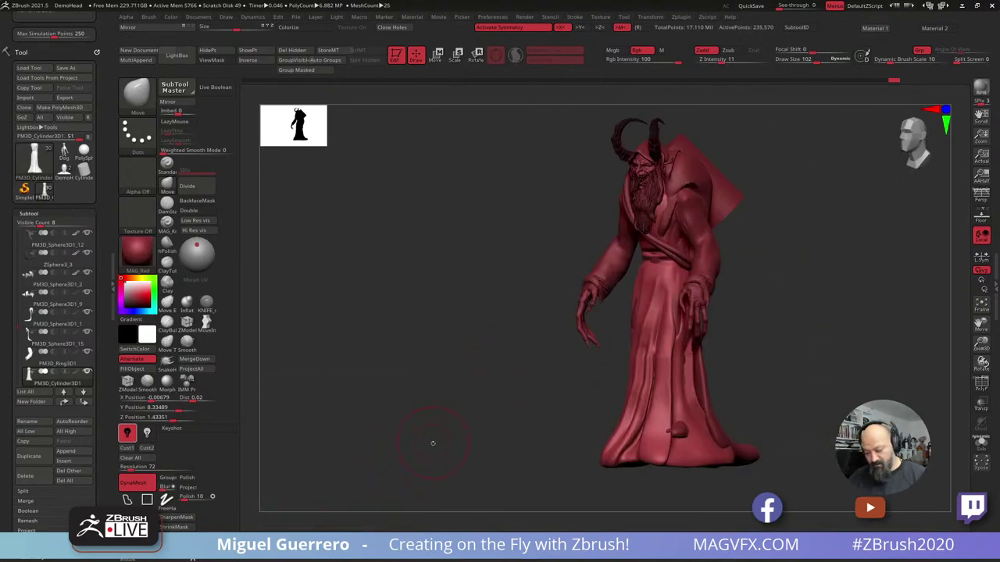
# Reshape the skirt's bottom hem with the Move brush, checking it from several angles.
pyautogui.moveTo(661, 470); pyautogui.dragTo(638, 446)
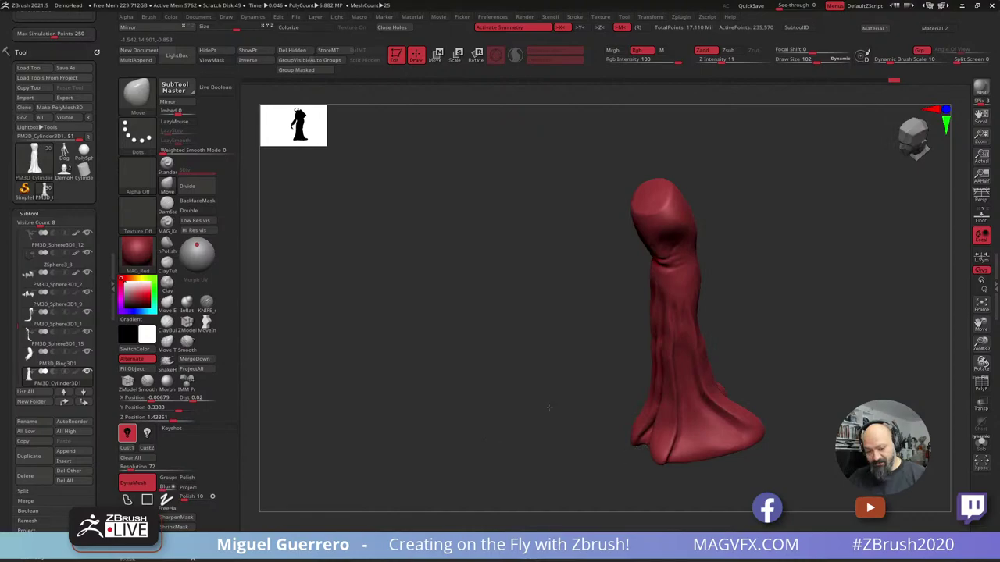
pyautogui.moveTo(549, 408); pyautogui.dragTo(432, 374)
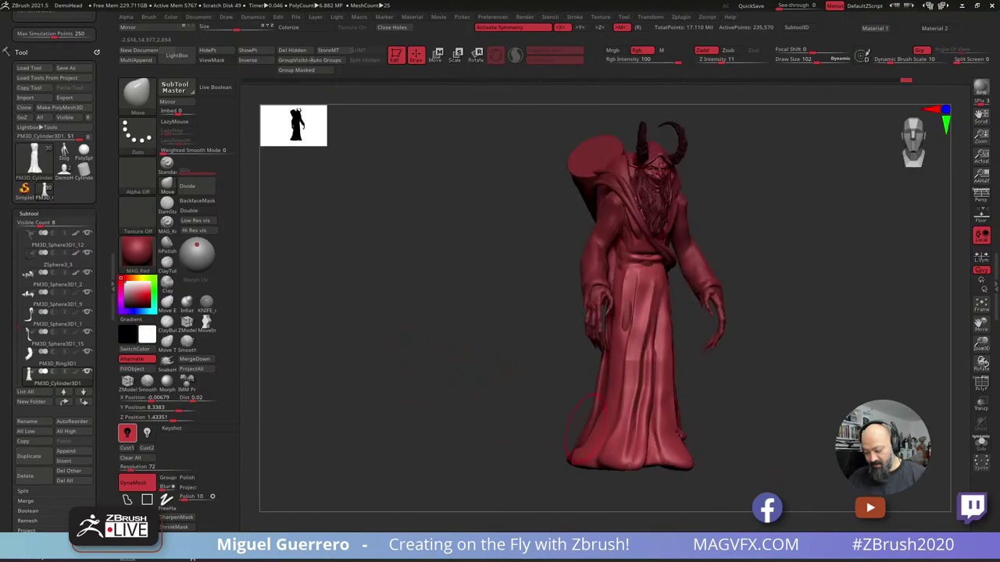
pyautogui.moveTo(529, 409)
pyautogui.mouseDown()
pyautogui.moveTo(584, 489)
pyautogui.moveTo(557, 466)
pyautogui.moveTo(581, 418)
pyautogui.moveTo(613, 390)
pyautogui.moveTo(622, 322)
pyautogui.mouseUp()
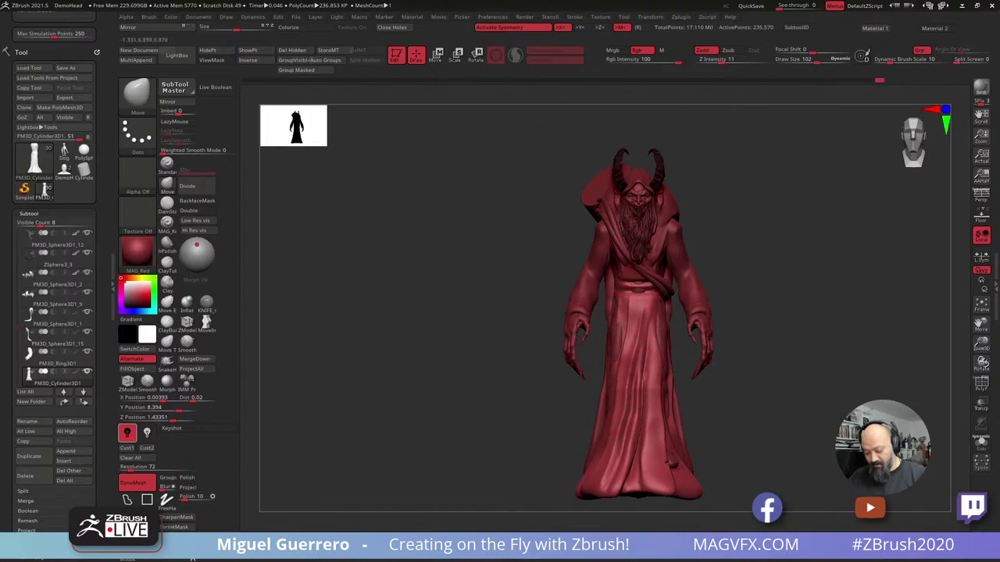
pyautogui.moveTo(500, 329); pyautogui.dragTo(490, 336)
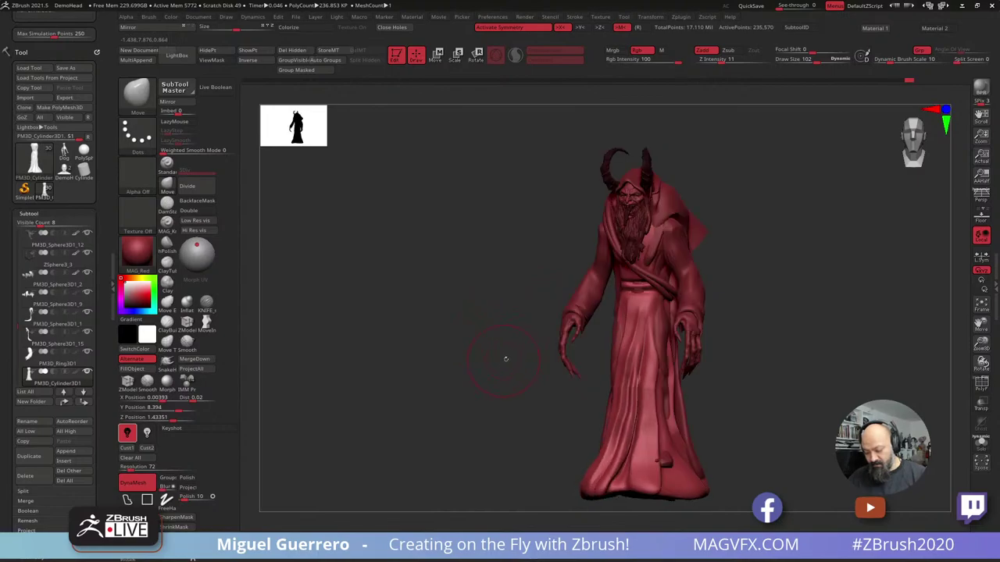
# Select the body subtool krampus_v023, turn on transparency, and nudge the thighs slightly inward with the Move brush.
pyautogui.keyDown('alt'); pyautogui.click(652, 350); pyautogui.keyUp('alt')
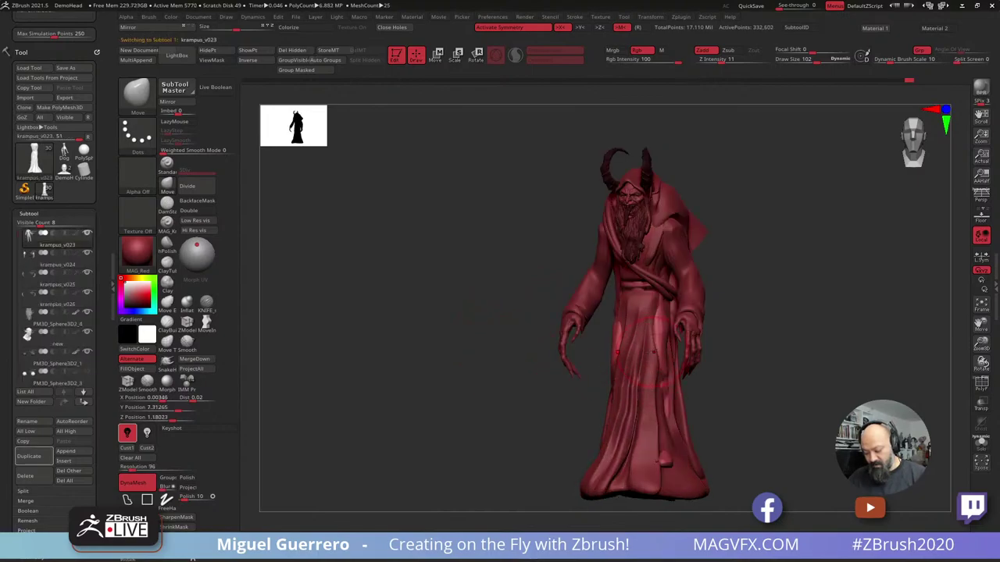
pyautogui.click(981, 404)
pyautogui.keyDown('shift'); pyautogui.moveTo(822, 410); pyautogui.dragTo(817, 406); pyautogui.keyUp('shift')
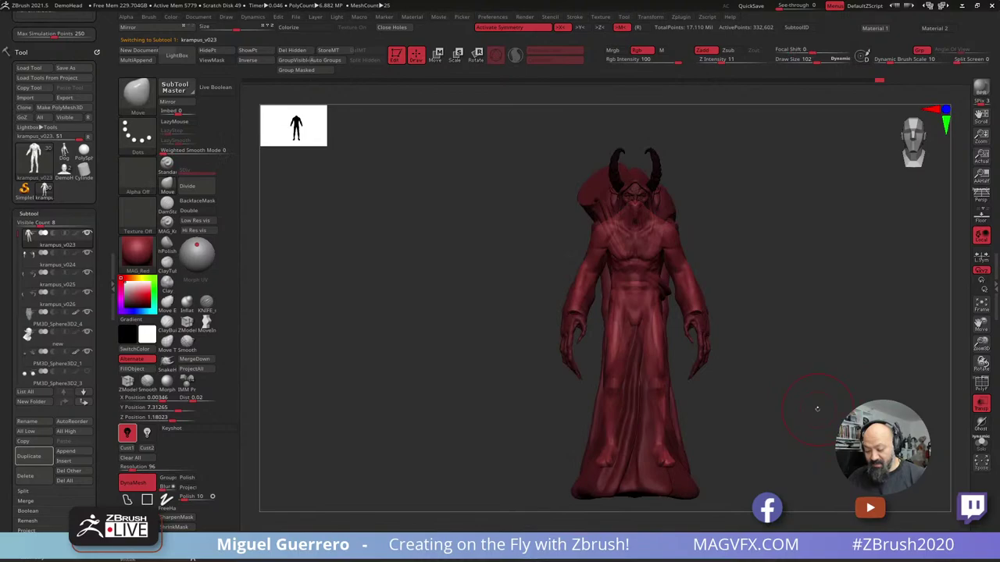
pyautogui.moveTo(531, 401)
pyautogui.keyDown('ctrl'); pyautogui.mouseDown(button='right')
pyautogui.moveTo(545, 417)
pyautogui.moveTo(548, 378)
pyautogui.mouseUp(button='right'); pyautogui.keyUp('ctrl')
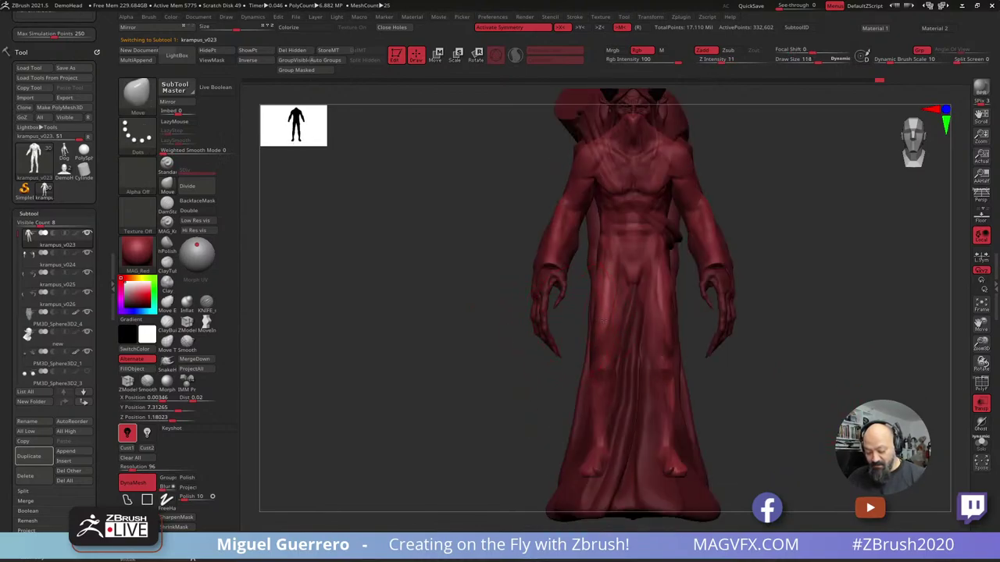
pyautogui.moveTo(596, 318); pyautogui.dragTo(602, 319)
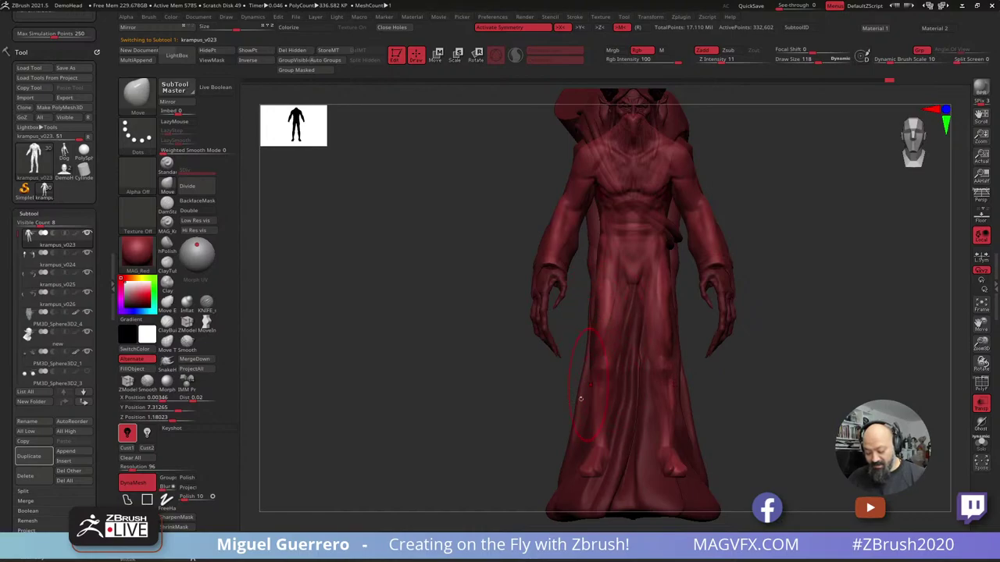
# Isolate the body's lower legs with an inverted mask, move them down to lengthen the legs, and clear the mask.
pyautogui.keyDown('alt'); pyautogui.moveTo(519, 416); pyautogui.dragTo(514, 364, button='right'); pyautogui.keyUp('alt')
pyautogui.keyDown('ctrl'); pyautogui.moveTo(498, 361); pyautogui.dragTo(764, 484); pyautogui.keyUp('ctrl')
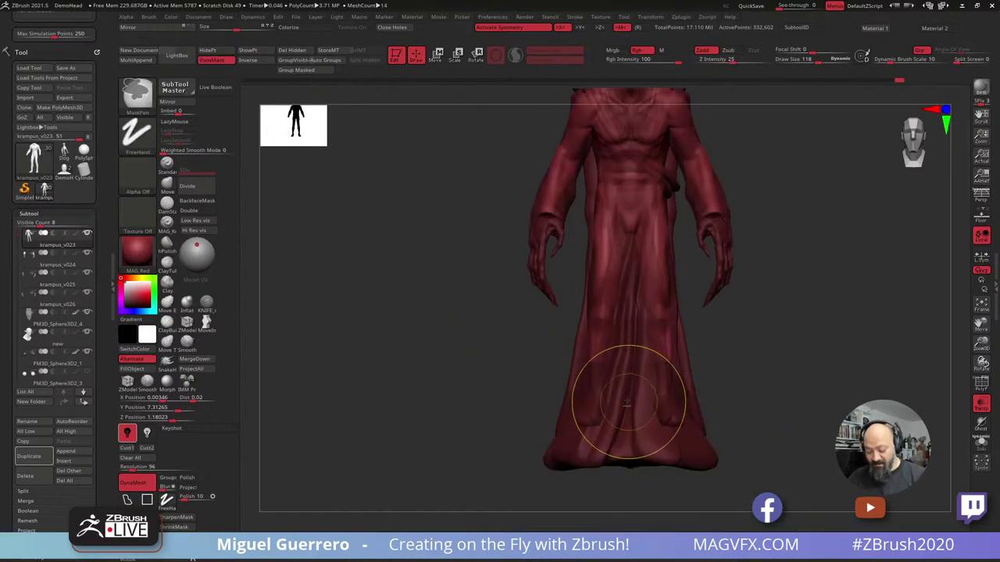
pyautogui.keyDown('ctrl'); pyautogui.click(502, 366); pyautogui.keyUp('ctrl')
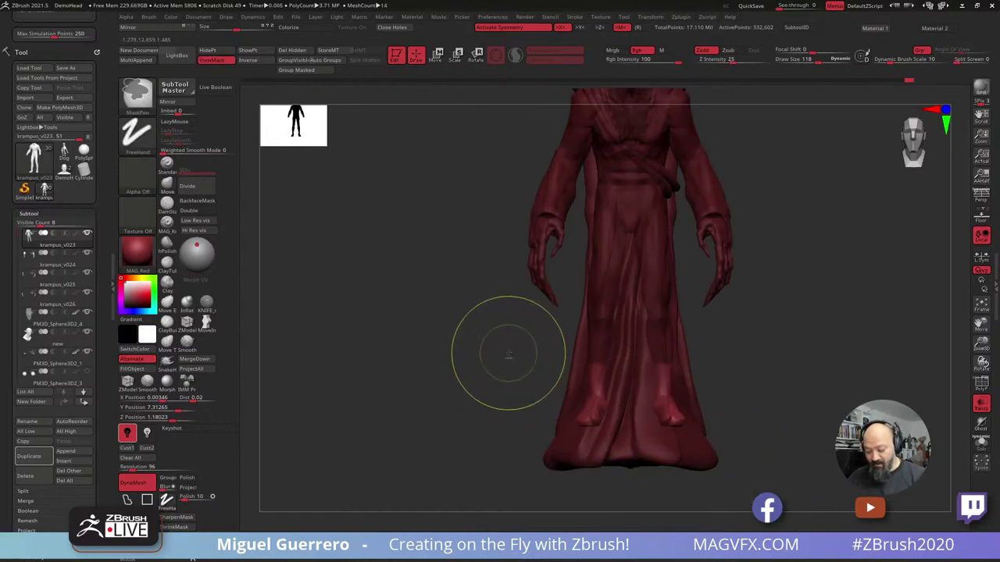
pyautogui.press('w')
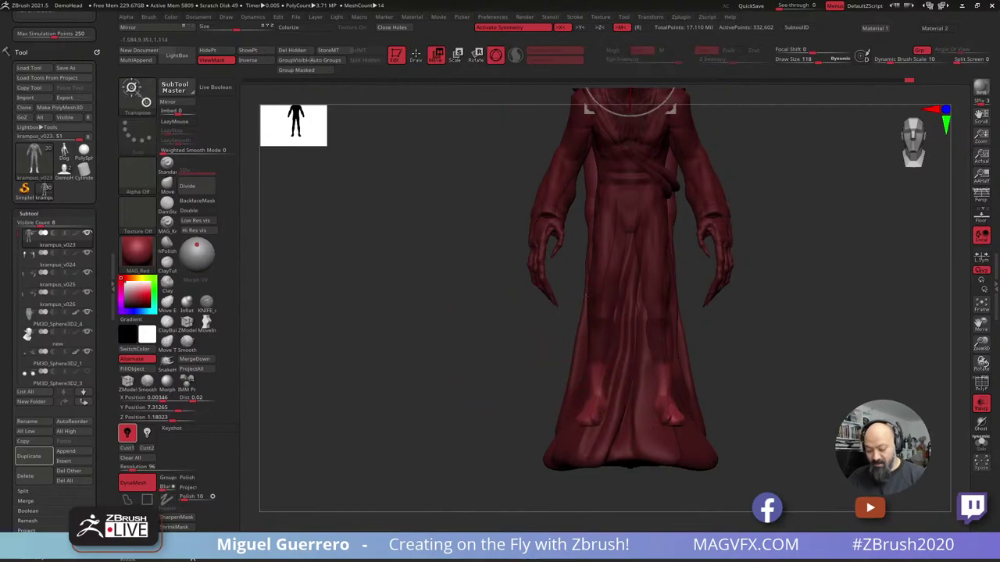
pyautogui.keyDown('alt'); pyautogui.moveTo(504, 344); pyautogui.dragTo(499, 395, button='right'); pyautogui.keyUp('alt')
pyautogui.moveTo(626, 95)
pyautogui.mouseDown()
pyautogui.moveTo(626, 115)
pyautogui.moveTo(625, 107)
pyautogui.mouseUp()
pyautogui.keyDown('ctrl'); pyautogui.moveTo(523, 336); pyautogui.dragTo(537, 356); pyautogui.keyUp('ctrl')
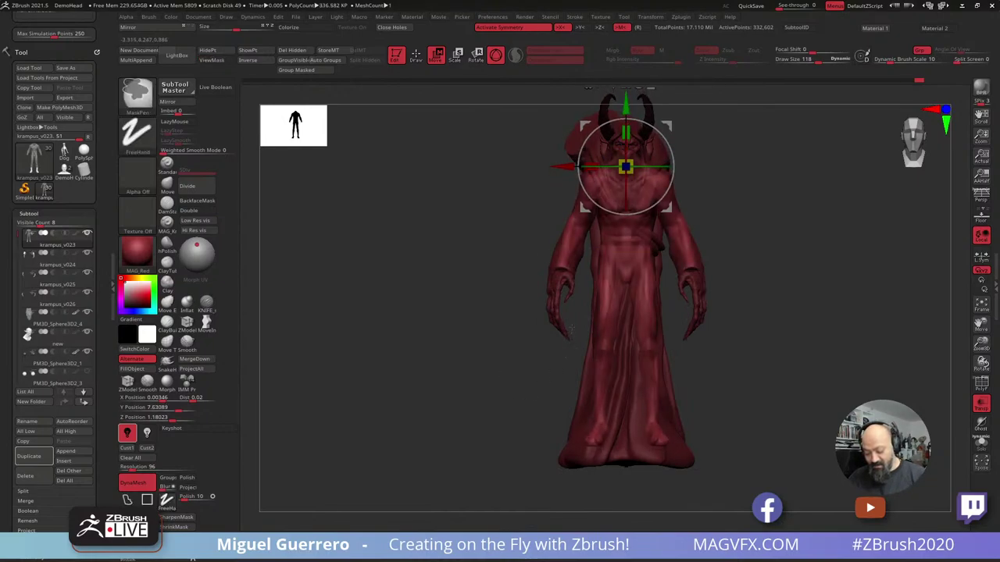
# Mask the legs from the thighs down, invert the mask, lower the legs again, and clear the mask.
pyautogui.keyDown('ctrl'); pyautogui.moveTo(573, 328); pyautogui.dragTo(628, 469); pyautogui.keyUp('ctrl')
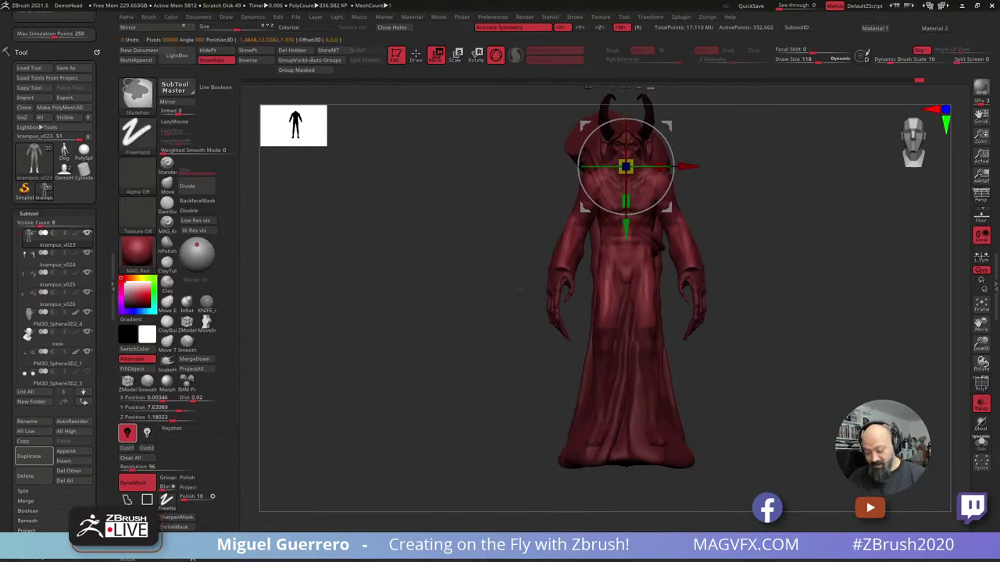
pyautogui.keyDown('ctrl'); pyautogui.click(523, 208); pyautogui.keyUp('ctrl')
pyautogui.press('w')
pyautogui.moveTo(625, 231); pyautogui.dragTo(626, 242)
pyautogui.press('q')
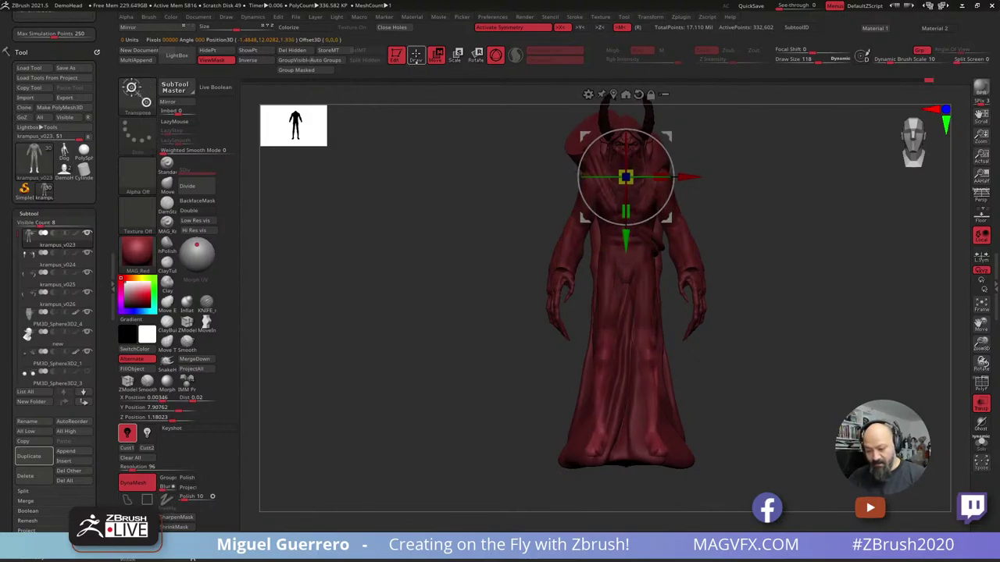
pyautogui.moveTo(446, 264); pyautogui.dragTo(447, 264)
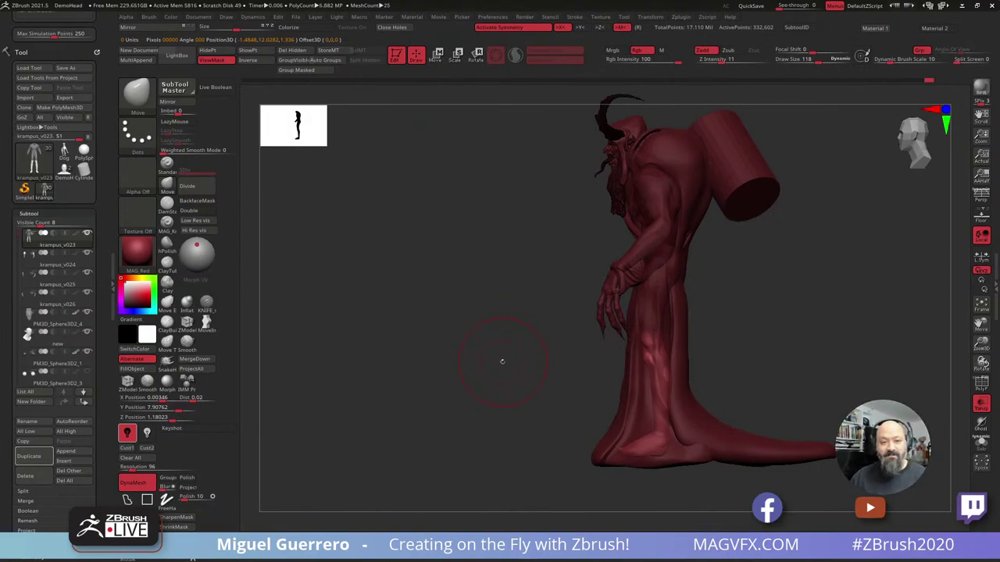
pyautogui.keyDown('ctrl'); pyautogui.moveTo(460, 360); pyautogui.dragTo(444, 367); pyautogui.keyUp('ctrl')
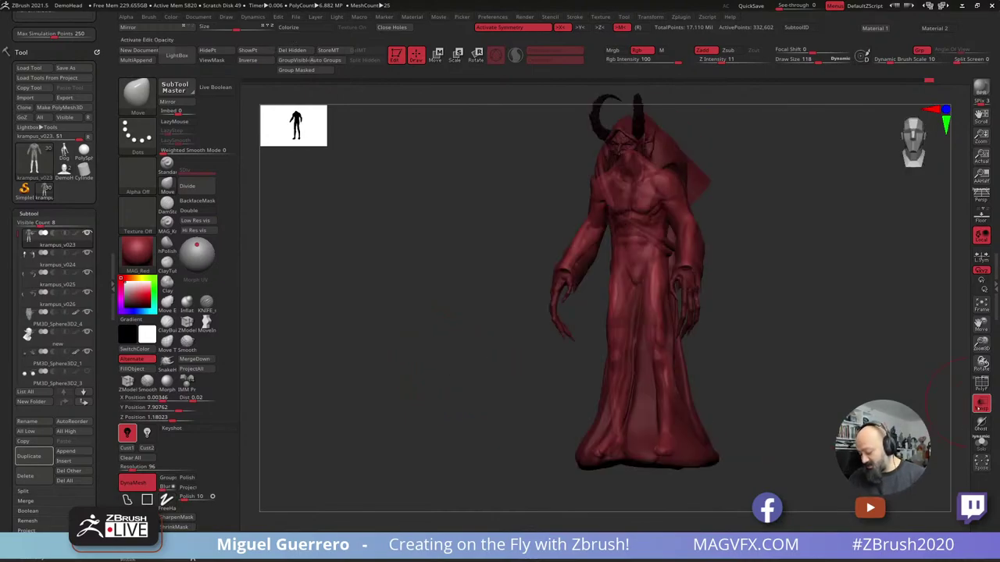
# Turn off transparency, select the skirt subtool, and adjust its side folds at thigh and knee height with the Move brush.
pyautogui.click(981, 404)
pyautogui.keyDown('ctrl'); pyautogui.moveTo(508, 348); pyautogui.dragTo(516, 364, button='right'); pyautogui.keyUp('ctrl')
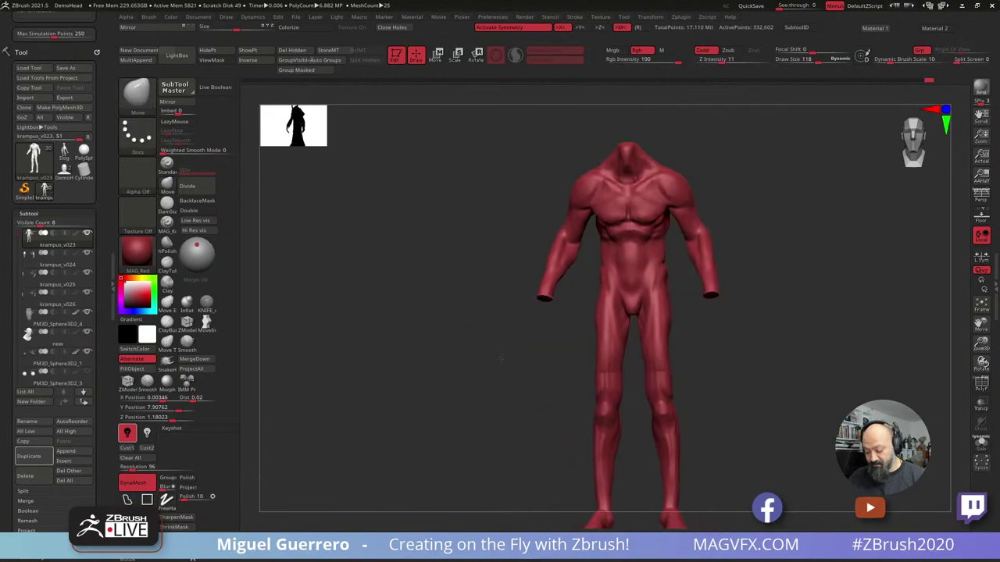
pyautogui.keyDown('ctrl'); pyautogui.keyDown('shift'); pyautogui.click(517, 363); pyautogui.keyUp('shift'); pyautogui.keyUp('ctrl')
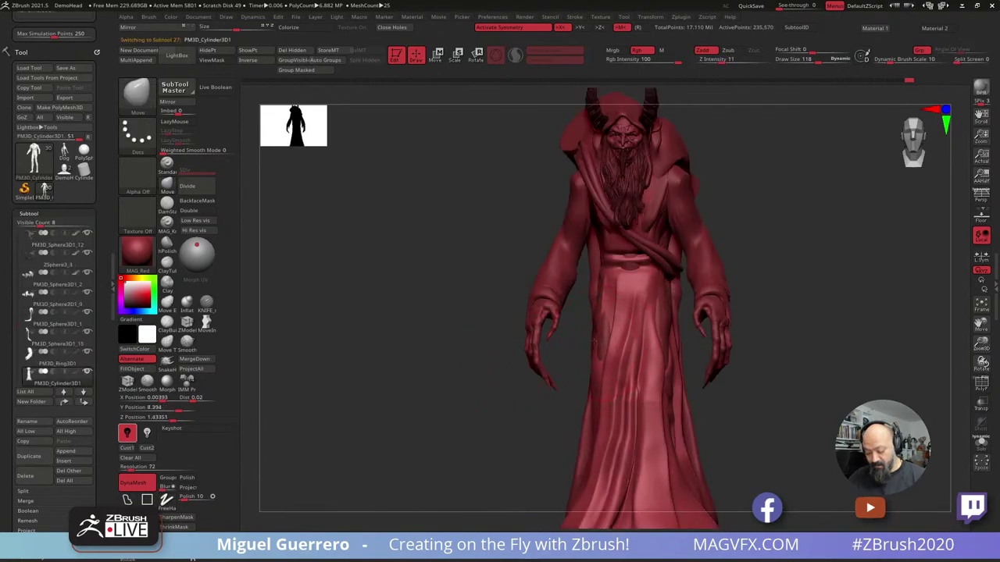
pyautogui.moveTo(586, 341)
pyautogui.mouseDown()
pyautogui.moveTo(587, 314)
pyautogui.moveTo(444, 336)
pyautogui.mouseUp()
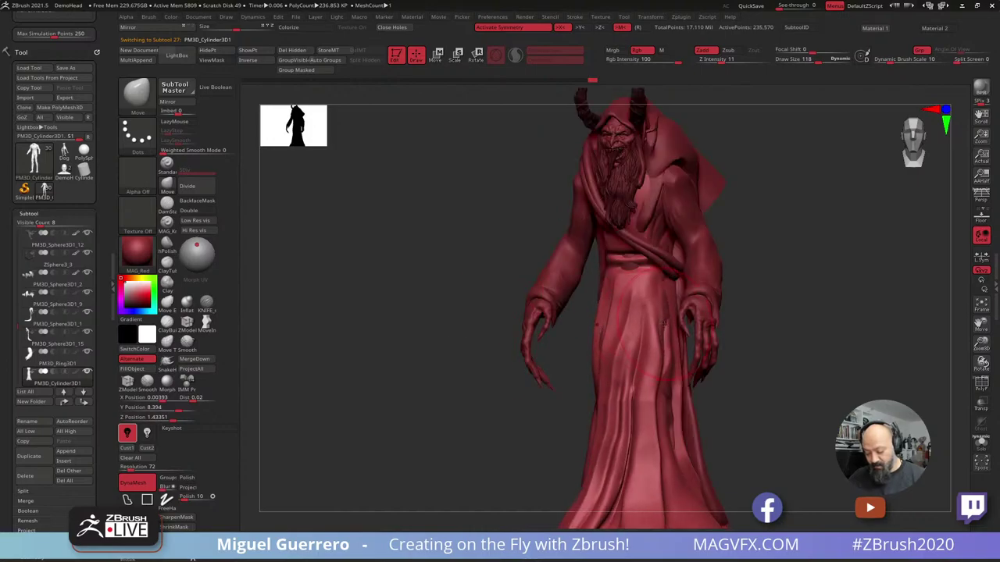
pyautogui.moveTo(665, 331); pyautogui.dragTo(676, 336)
pyautogui.moveTo(665, 413); pyautogui.dragTo(671, 410)
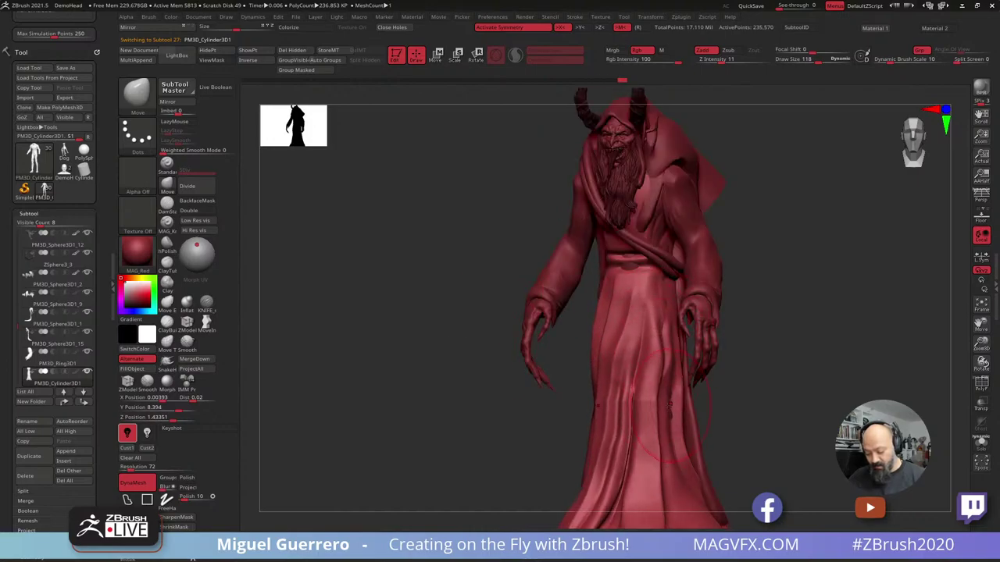
# Smooth the folds on the front of the skirt below the belt.
pyautogui.moveTo(480, 393); pyautogui.dragTo(584, 429, button='right')
pyautogui.moveTo(645, 382)
pyautogui.keyDown('shift'); pyautogui.mouseDown()
pyautogui.moveTo(645, 449)
pyautogui.moveTo(642, 378)
pyautogui.mouseUp(); pyautogui.keyUp('shift')
pyautogui.keyDown('alt'); pyautogui.moveTo(666, 385); pyautogui.dragTo(669, 300, button='right'); pyautogui.keyUp('alt')
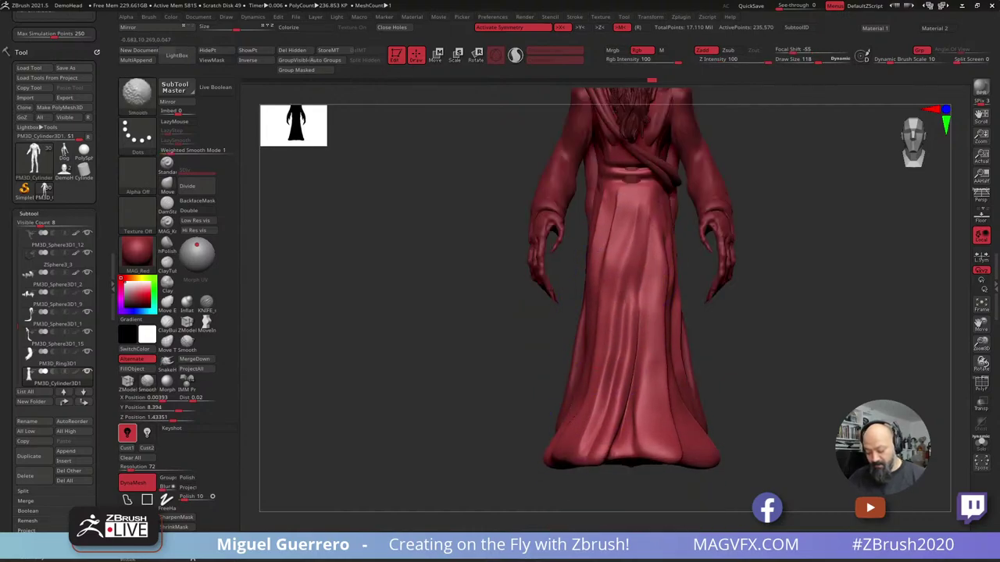
pyautogui.keyDown('shift'); pyautogui.moveTo(622, 253); pyautogui.dragTo(621, 209); pyautogui.keyUp('shift')
pyautogui.moveTo(492, 253)
pyautogui.keyDown('alt'); pyautogui.mouseDown(button='right')
pyautogui.moveTo(469, 330)
pyautogui.moveTo(457, 321)
pyautogui.mouseUp(button='right'); pyautogui.keyUp('alt')
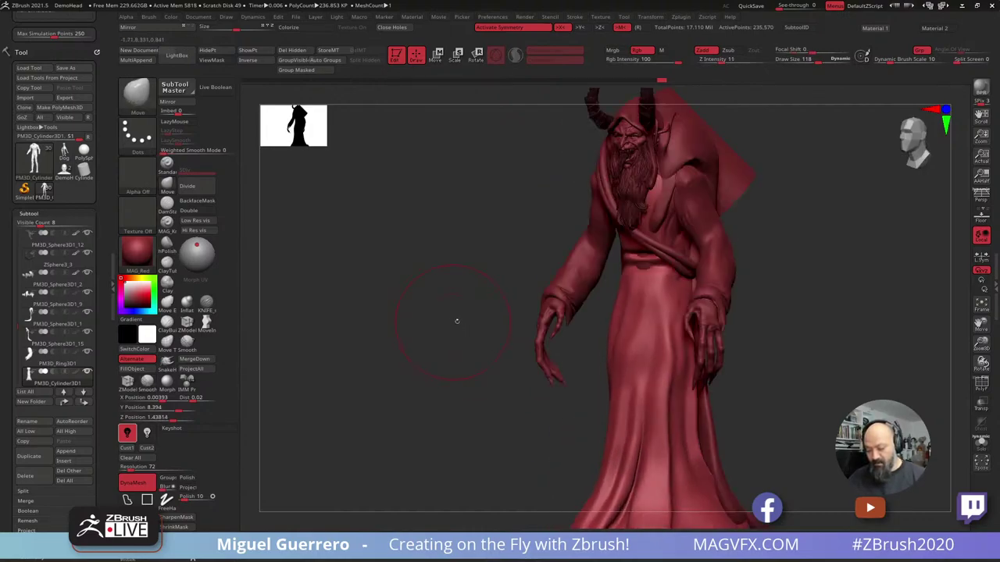
pyautogui.moveTo(418, 299); pyautogui.dragTo(431, 310)
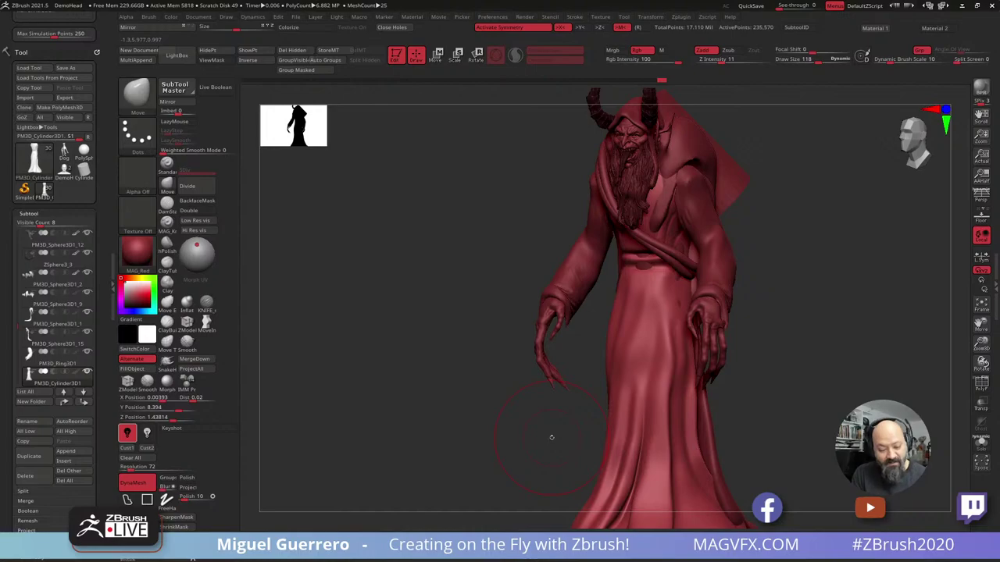
# Append a sphere as a new subtool, select it, and lower it from the head to the waist.
pyautogui.click(76, 452)
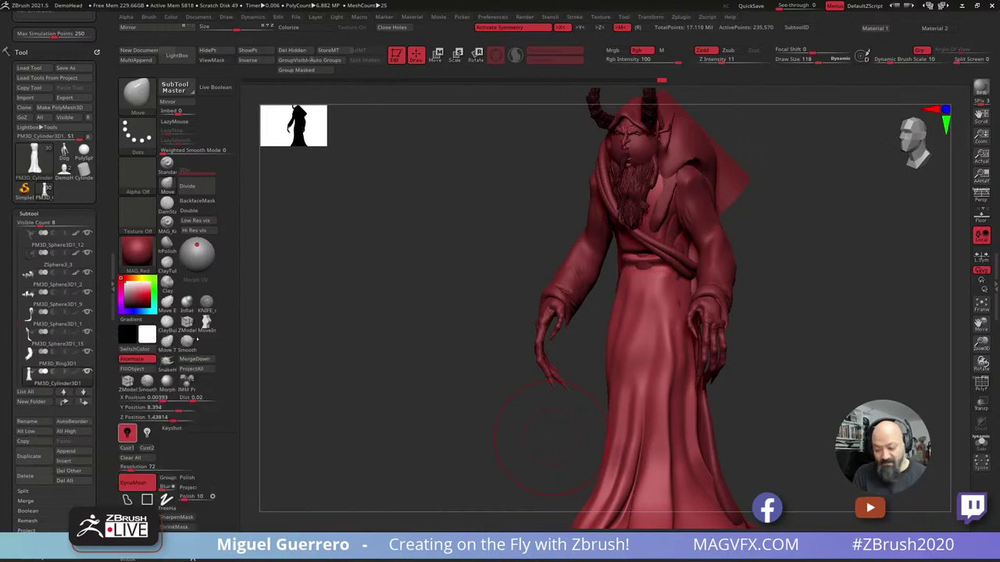
pyautogui.keyDown('shift'); pyautogui.moveTo(500, 383); pyautogui.dragTo(410, 290); pyautogui.keyUp('shift')
pyautogui.keyDown('alt'); pyautogui.moveTo(530, 156); pyautogui.dragTo(522, 189); pyautogui.keyUp('alt')
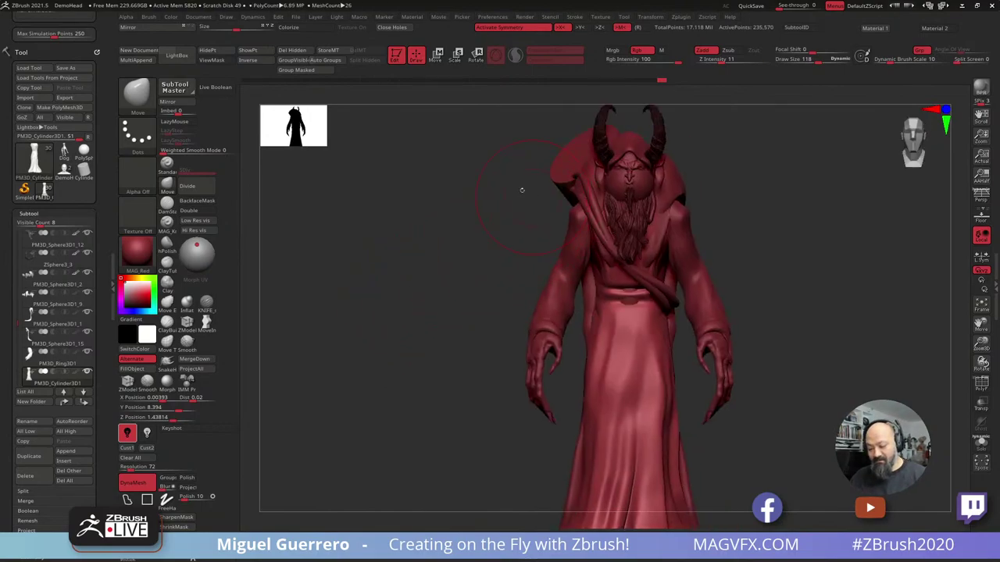
pyautogui.keyDown('alt'); pyautogui.click(629, 184); pyautogui.keyUp('alt')
pyautogui.press('w')
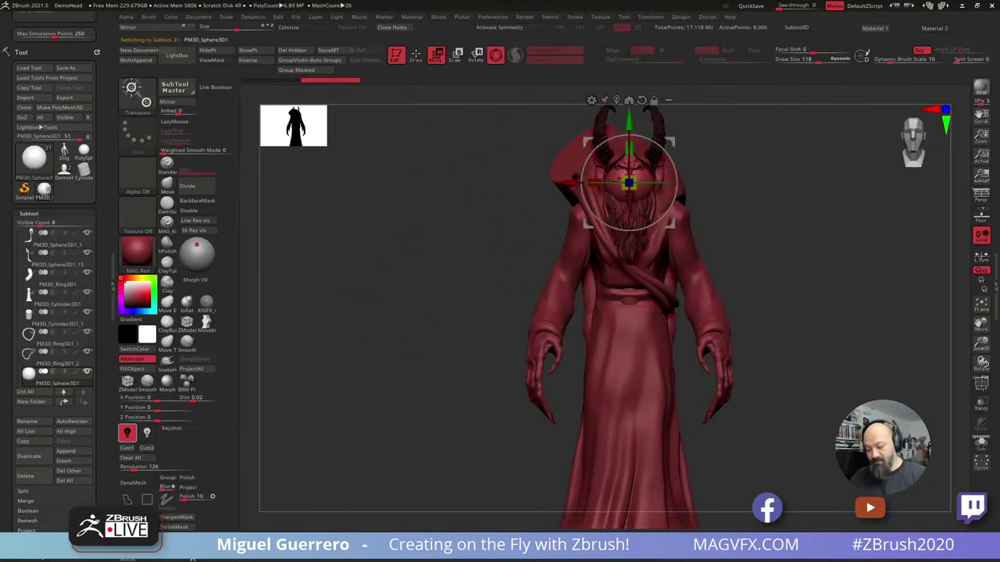
pyautogui.moveTo(629, 123); pyautogui.dragTo(629, 135)
pyautogui.moveTo(629, 195); pyautogui.dragTo(631, 314)
# Adjust the sphere's depth from the side so it sits into the front of the waist.
pyautogui.keyDown('shift'); pyautogui.moveTo(499, 328); pyautogui.dragTo(414, 328); pyautogui.keyUp('shift')
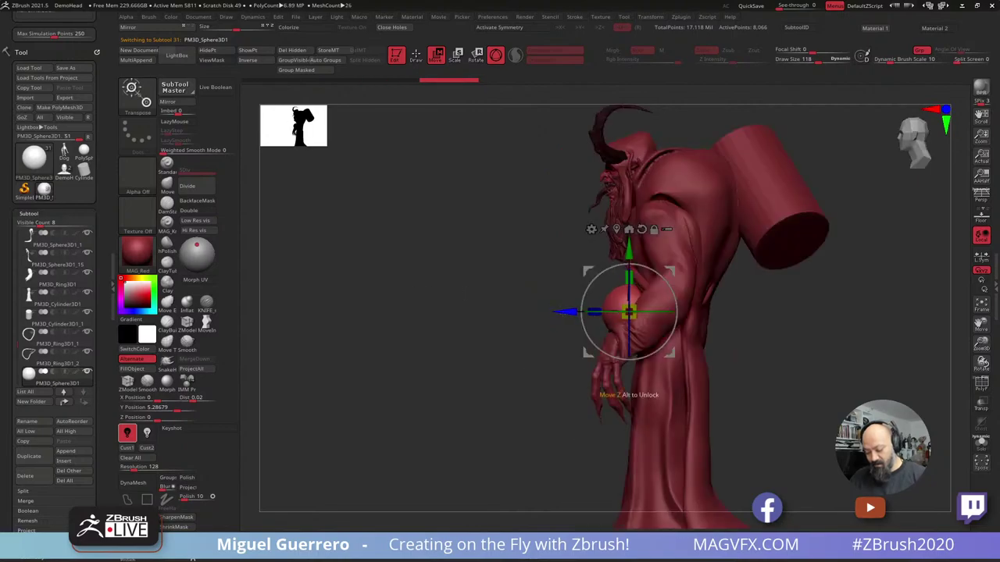
pyautogui.moveTo(562, 313); pyautogui.dragTo(520, 302)
pyautogui.moveTo(564, 312); pyautogui.dragTo(580, 312)
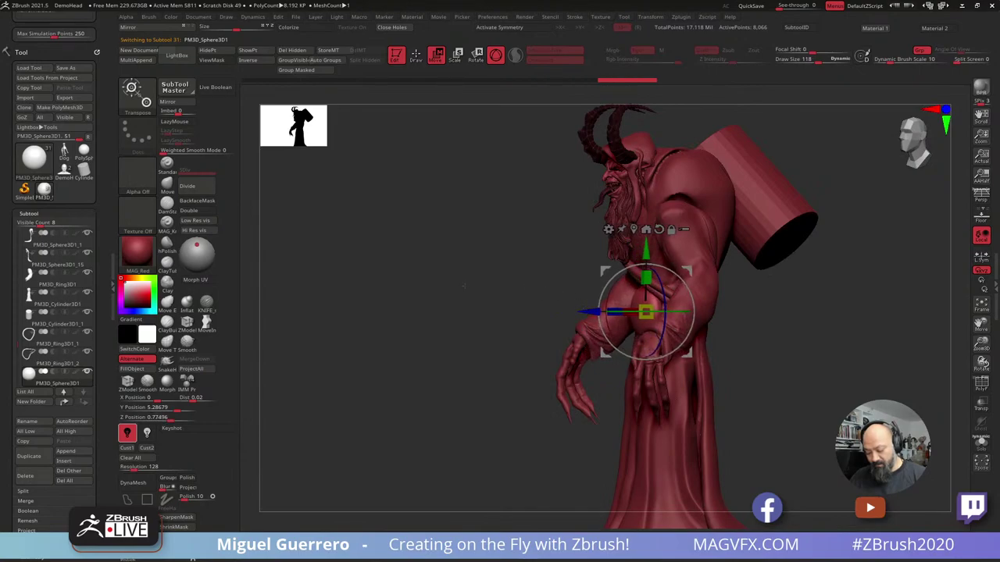
# Raise the sphere slightly to belt height and nudge it forward, then return to sculpting.
pyautogui.moveTo(397, 283); pyautogui.dragTo(500, 280)
pyautogui.keyDown('ctrl'); pyautogui.moveTo(678, 283); pyautogui.dragTo(665, 316, button='right'); pyautogui.keyUp('ctrl')
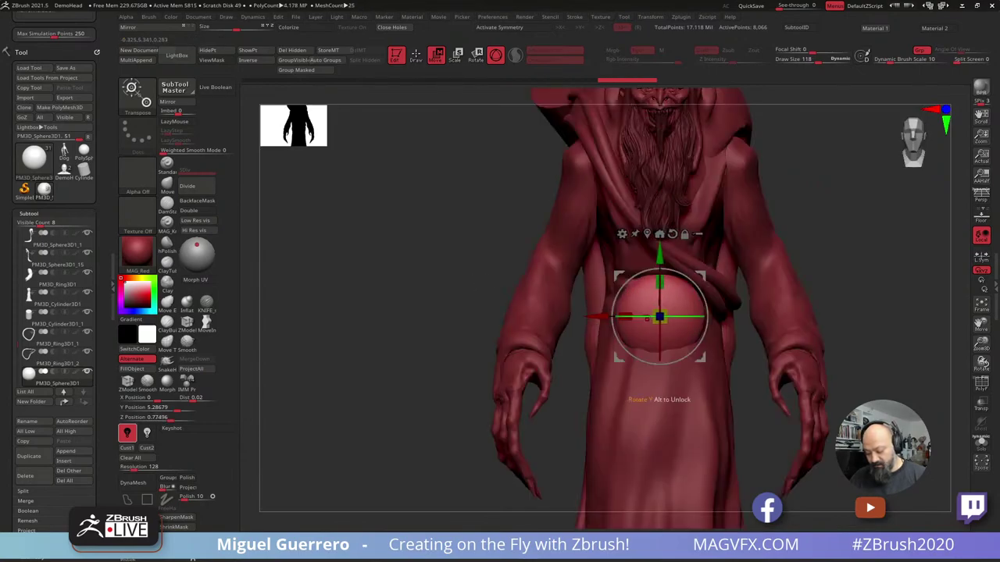
pyautogui.moveTo(660, 316); pyautogui.dragTo(659, 299)
pyautogui.moveTo(635, 243); pyautogui.dragTo(581, 250, button='right')
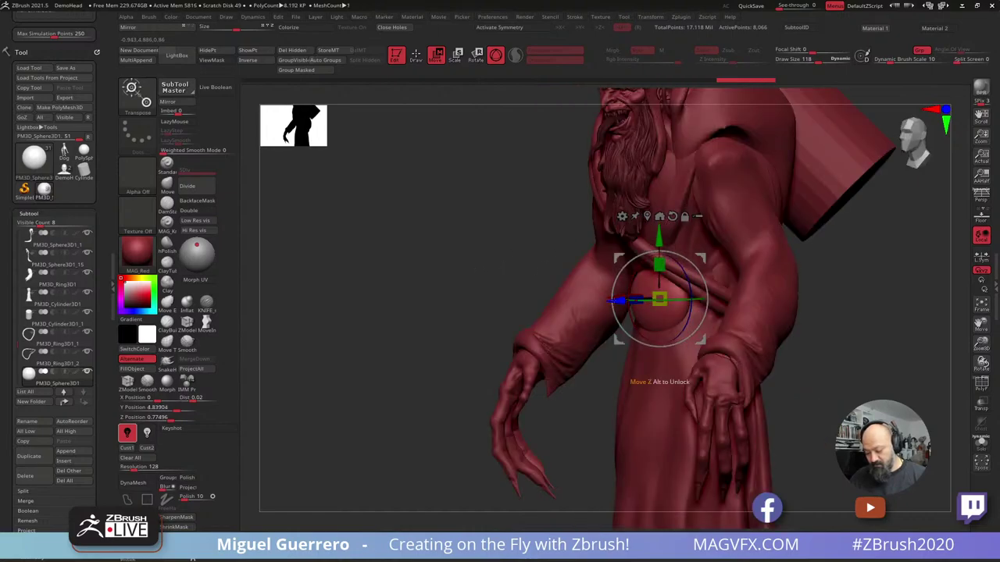
pyautogui.moveTo(616, 301); pyautogui.dragTo(611, 301)
pyautogui.moveTo(617, 293); pyautogui.dragTo(608, 294, button='right')
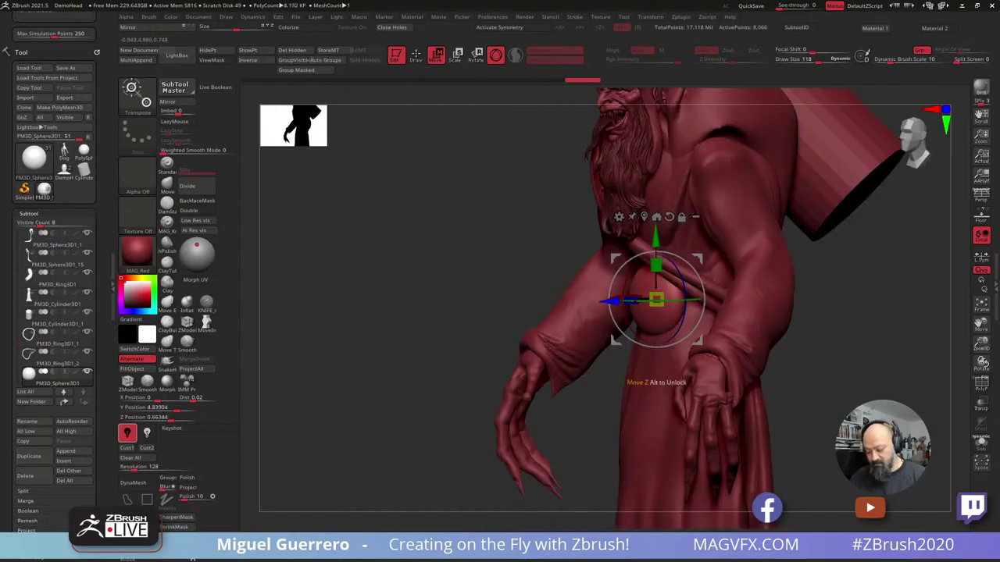
pyautogui.click(611, 300)
pyautogui.moveTo(453, 254)
pyautogui.keyDown('shift'); pyautogui.mouseDown(button='right')
pyautogui.moveTo(490, 258)
pyautogui.moveTo(470, 249)
pyautogui.moveTo(443, 291)
pyautogui.mouseUp(button='right'); pyautogui.keyUp('shift')
pyautogui.click(416, 56)
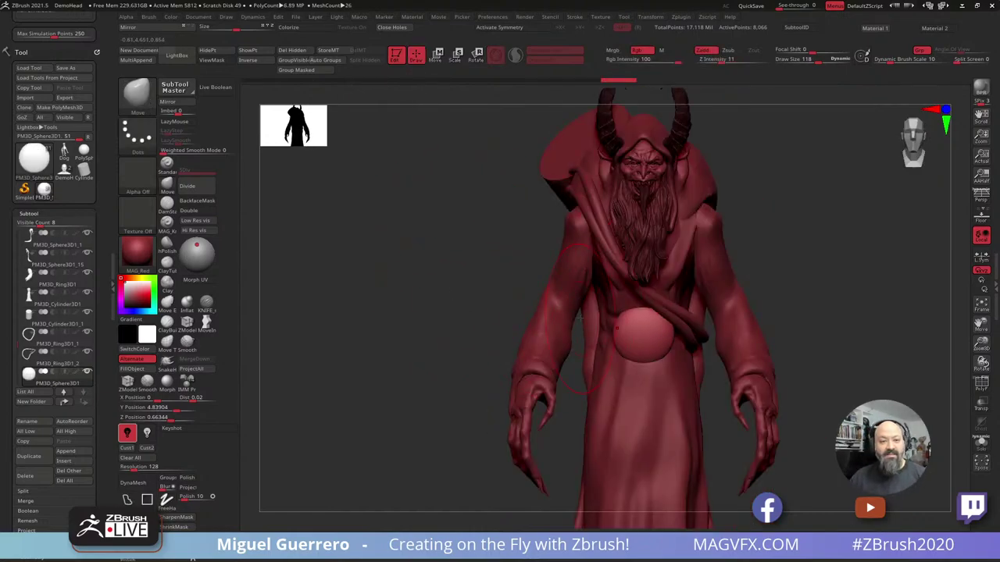
# Append a Cylinder3D subtool, select it, and lower it from the head to the waist around the sphere.
pyautogui.moveTo(454, 333); pyautogui.dragTo(414, 319)
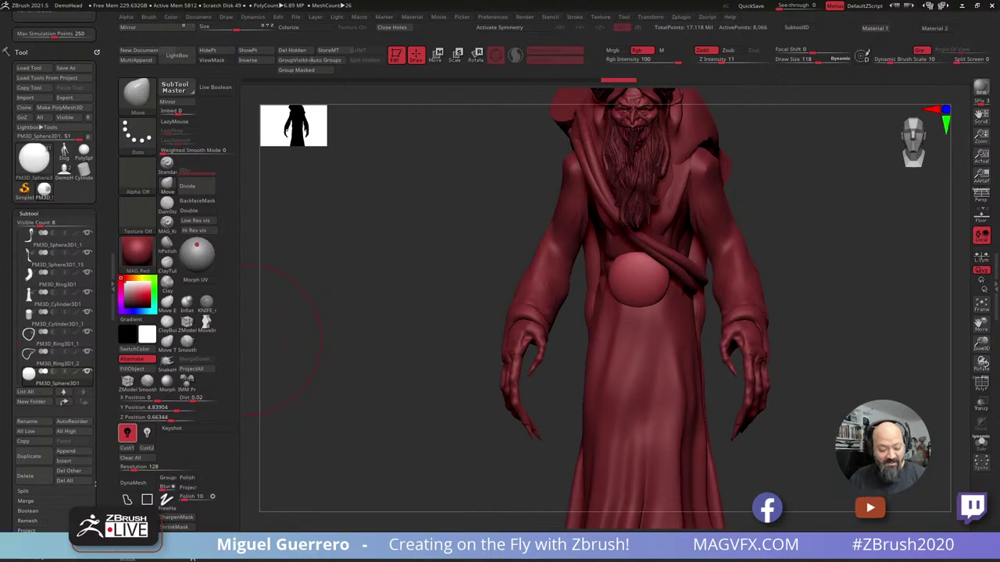
pyautogui.moveTo(96, 484)
pyautogui.mouseDown()
pyautogui.moveTo(95, 431)
pyautogui.moveTo(95, 492)
pyautogui.mouseUp()
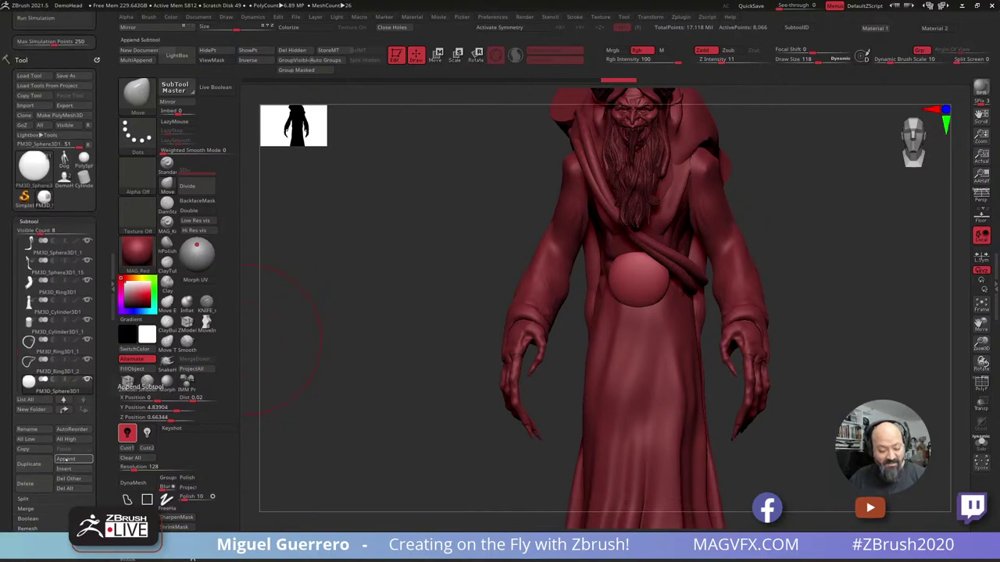
pyautogui.click(86, 460)
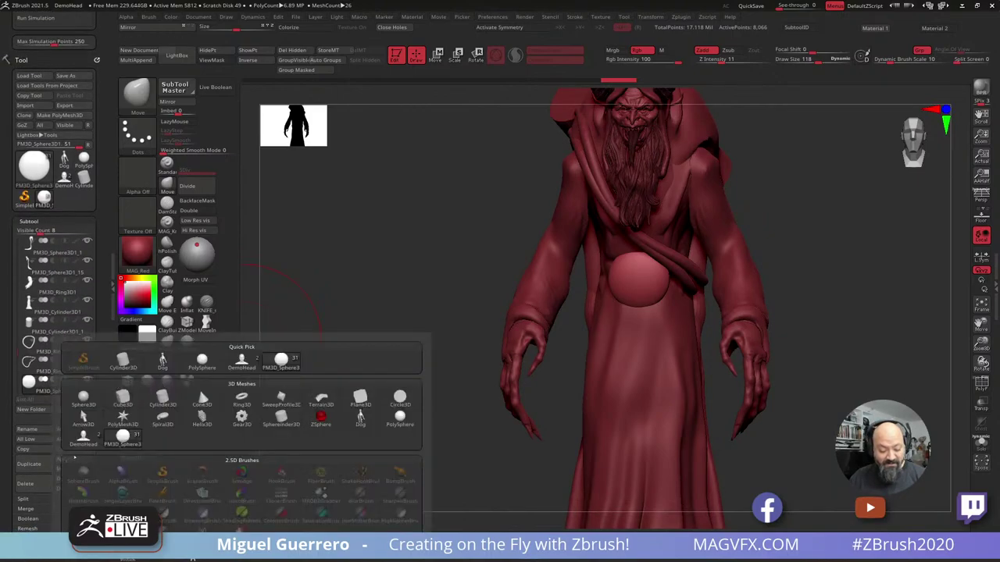
pyautogui.click(198, 388)
pyautogui.keyDown('alt'); pyautogui.moveTo(534, 221); pyautogui.dragTo(535, 270); pyautogui.keyUp('alt')
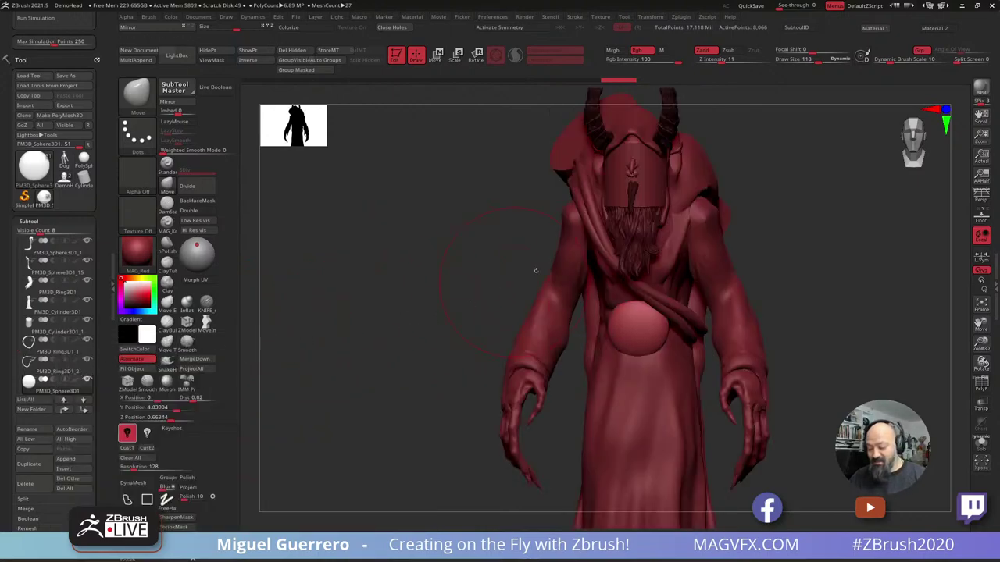
pyautogui.keyDown('alt'); pyautogui.click(610, 194); pyautogui.keyUp('alt')
pyautogui.press('w')
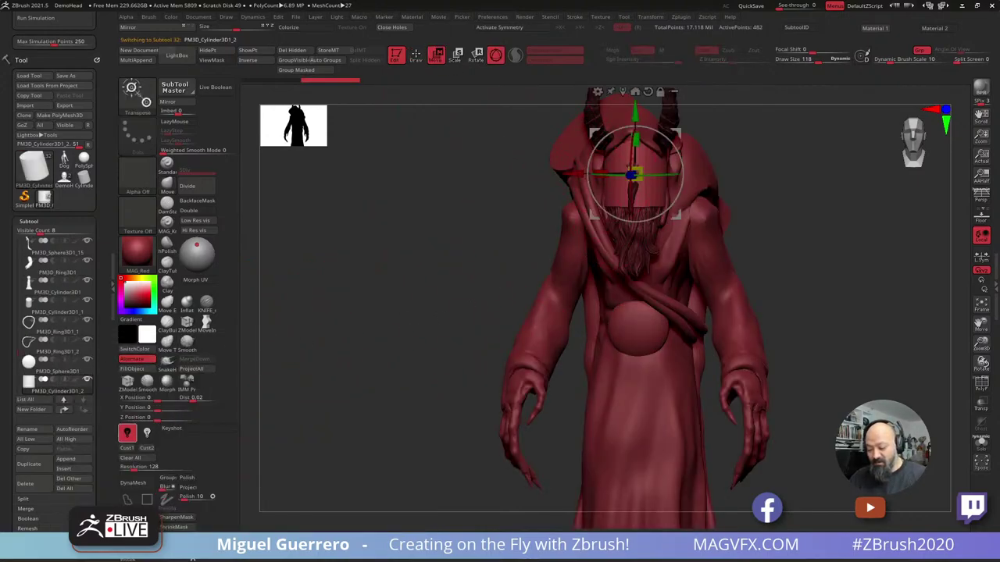
pyautogui.moveTo(635, 112); pyautogui.dragTo(635, 140)
pyautogui.moveTo(634, 202); pyautogui.dragTo(636, 310)
# Move the cylinder back in depth so it wraps around the waist behind the sphere.
pyautogui.moveTo(636, 309); pyautogui.dragTo(622, 360, button='right')
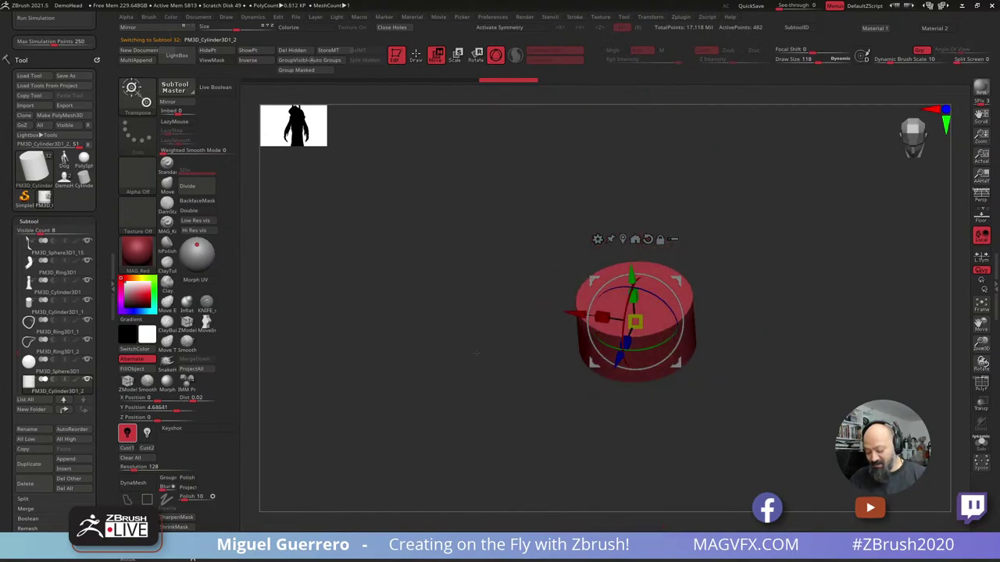
pyautogui.moveTo(635, 322); pyautogui.dragTo(628, 325)
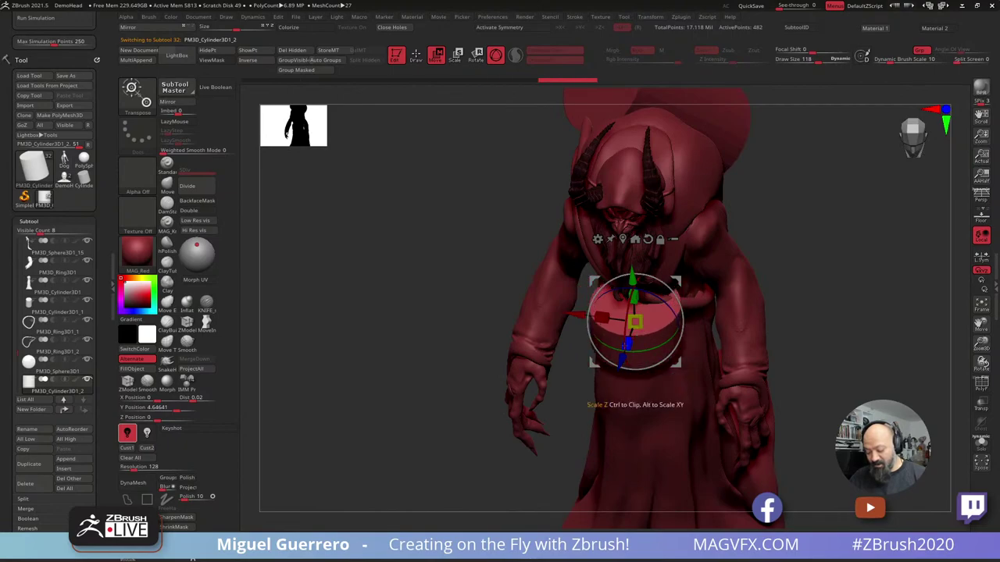
pyautogui.moveTo(622, 360); pyautogui.dragTo(635, 324)
pyautogui.keyDown('shift'); pyautogui.moveTo(635, 323); pyautogui.dragTo(639, 284, button='right'); pyautogui.keyUp('shift')
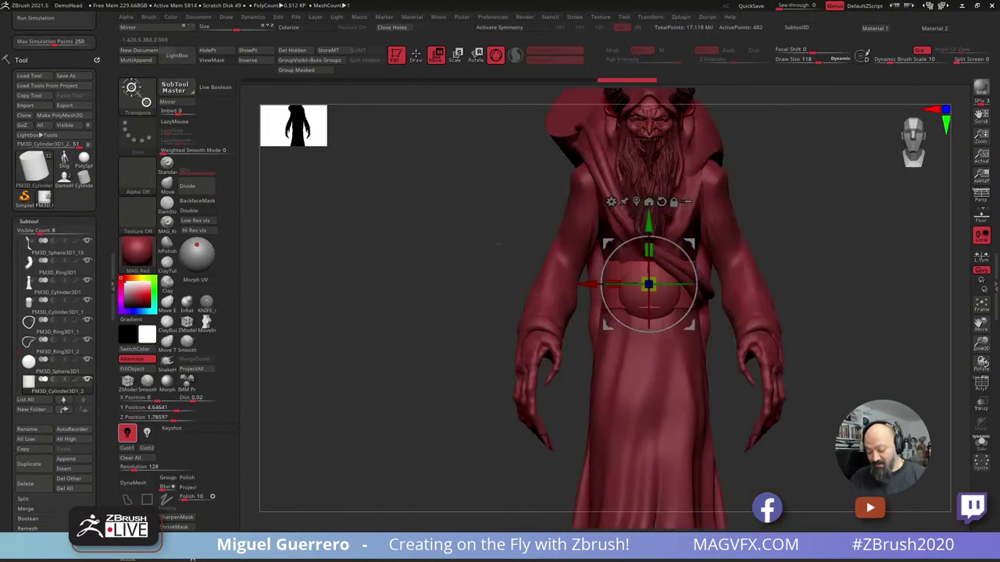
# Lower the cylinder slightly and flatten its height into a belt band aligned with the sphere.
pyautogui.moveTo(648, 221); pyautogui.dragTo(648, 227)
pyautogui.moveTo(648, 246); pyautogui.dragTo(661, 248, button='right')
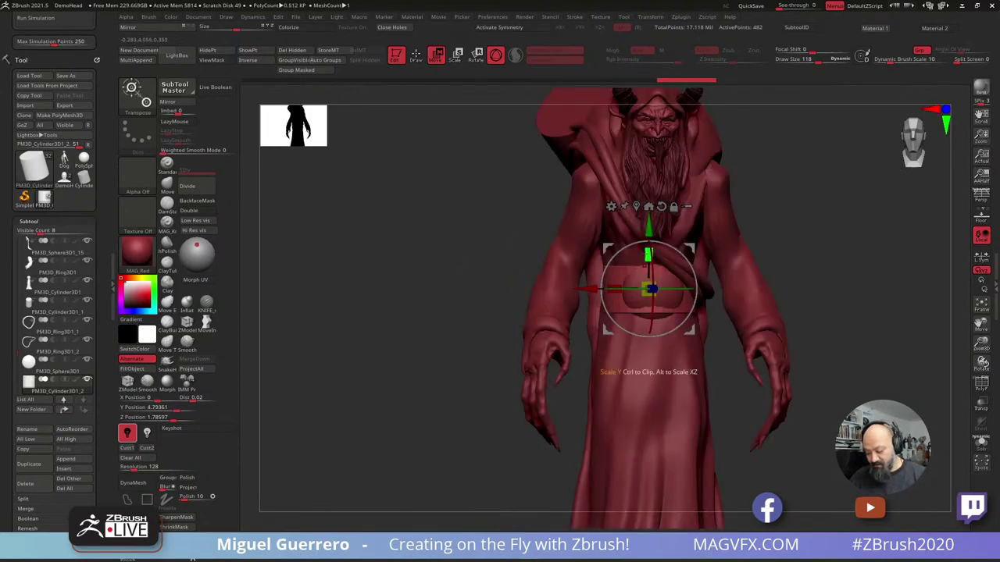
pyautogui.moveTo(648, 255); pyautogui.dragTo(648, 265)
pyautogui.moveTo(609, 267)
pyautogui.mouseDown(button='right')
pyautogui.moveTo(662, 275)
pyautogui.moveTo(609, 288)
pyautogui.mouseUp(button='right')
pyautogui.click(415, 55)
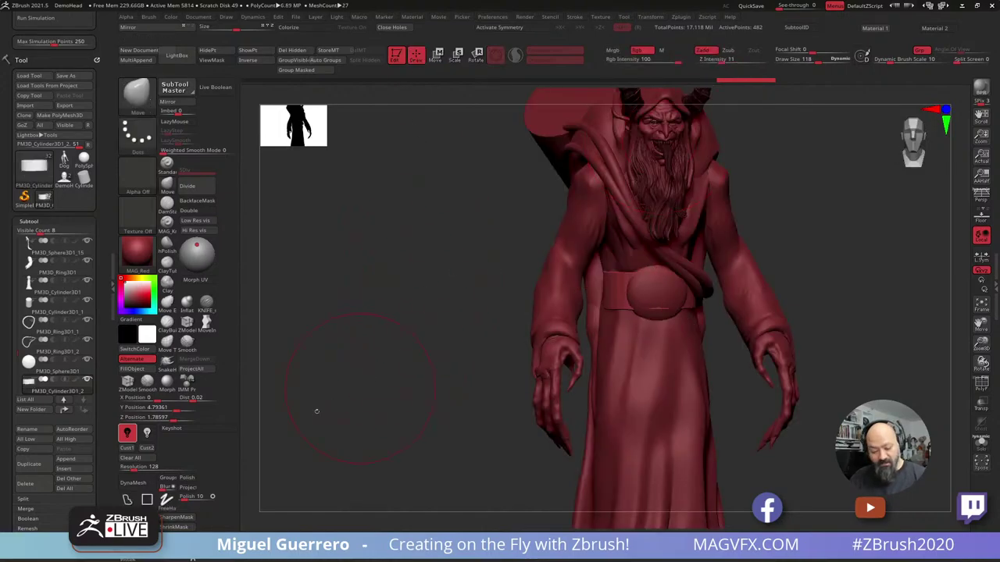
# DynaMesh the belt at resolution 128 and shape it around the waist symmetrically with the Move brush.
pyautogui.click(132, 483)
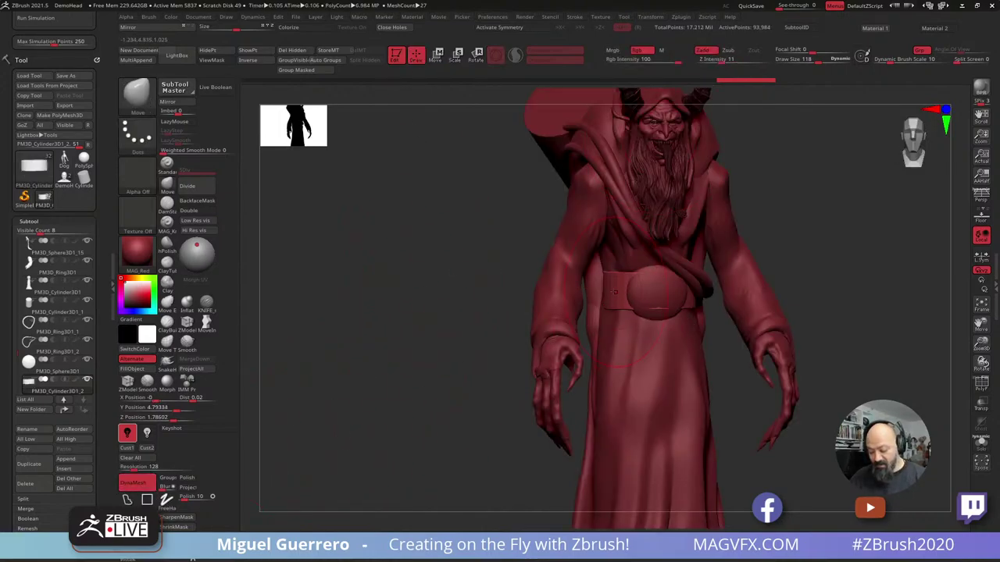
pyautogui.moveTo(491, 285)
pyautogui.mouseDown()
pyautogui.moveTo(641, 269)
pyautogui.moveTo(490, 272)
pyautogui.mouseUp()
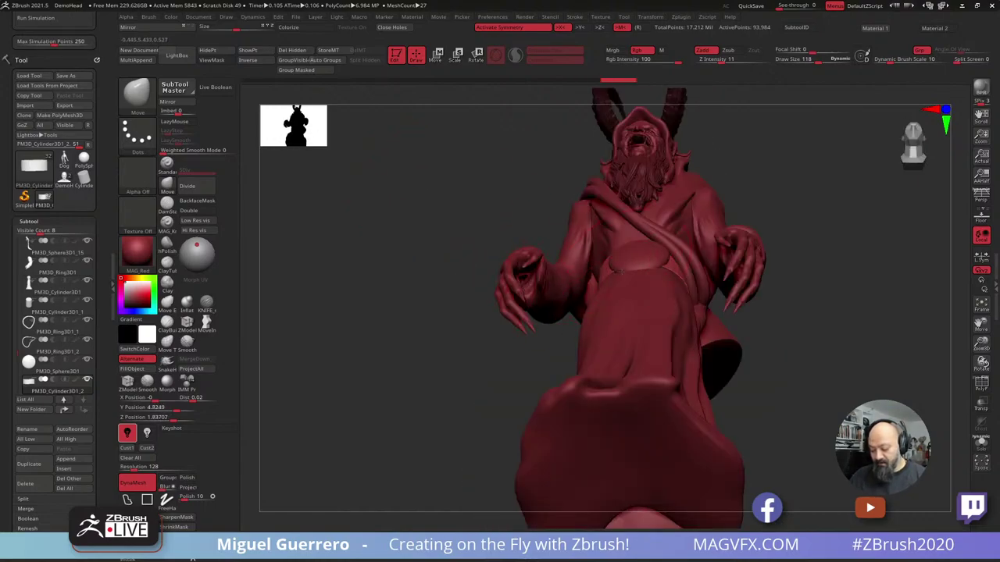
pyautogui.moveTo(612, 258)
pyautogui.mouseDown()
pyautogui.moveTo(413, 328)
pyautogui.moveTo(577, 265)
pyautogui.mouseUp()
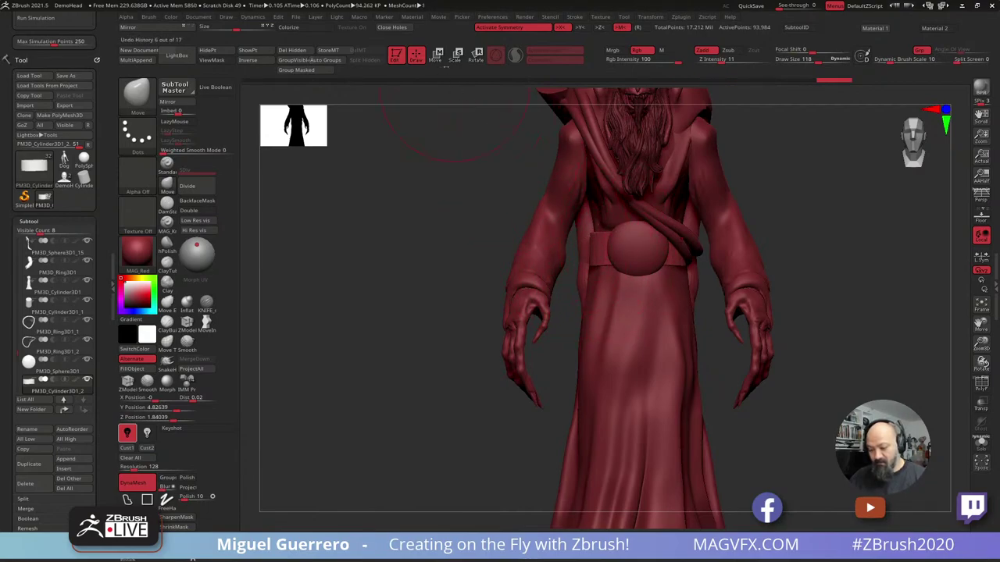
# Scale down the belt's height to make a narrower strap, then return to sculpting.
pyautogui.press('w')
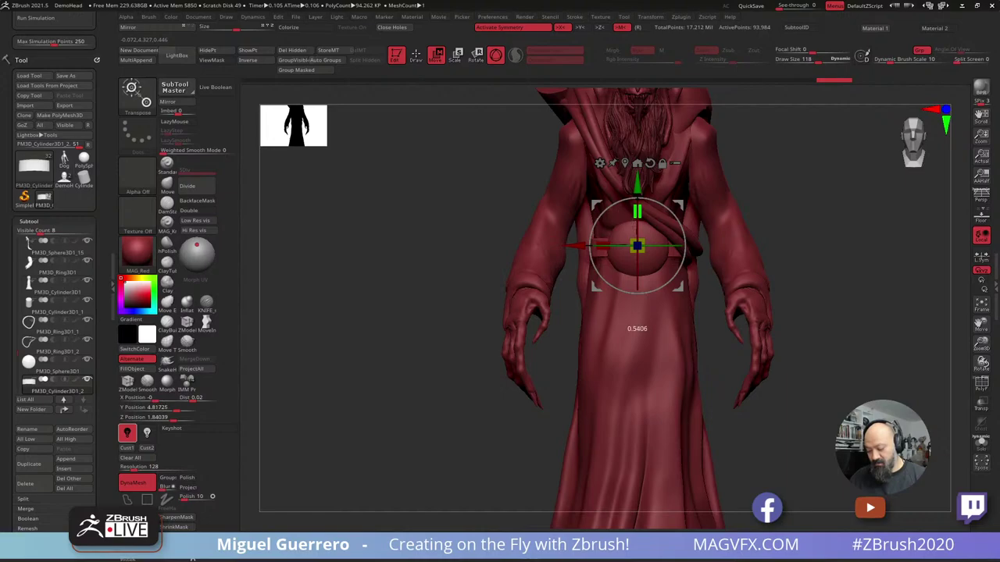
pyautogui.moveTo(453, 207); pyautogui.dragTo(472, 207)
pyautogui.moveTo(470, 207)
pyautogui.mouseDown()
pyautogui.moveTo(453, 207)
pyautogui.moveTo(451, 236)
pyautogui.moveTo(456, 182)
pyautogui.moveTo(439, 239)
pyautogui.mouseUp()
pyautogui.press('q')
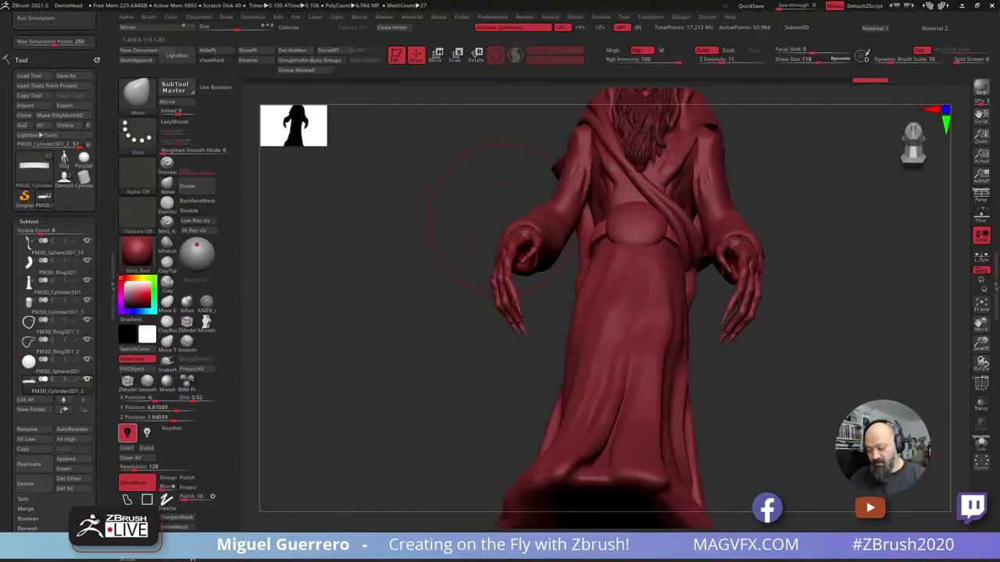
# Fit the belt's sides to the robe with the Move brush and smooth them.
pyautogui.moveTo(598, 243); pyautogui.dragTo(595, 239)
pyautogui.moveTo(434, 201)
pyautogui.mouseDown()
pyautogui.moveTo(426, 313)
pyautogui.moveTo(399, 287)
pyautogui.mouseUp()
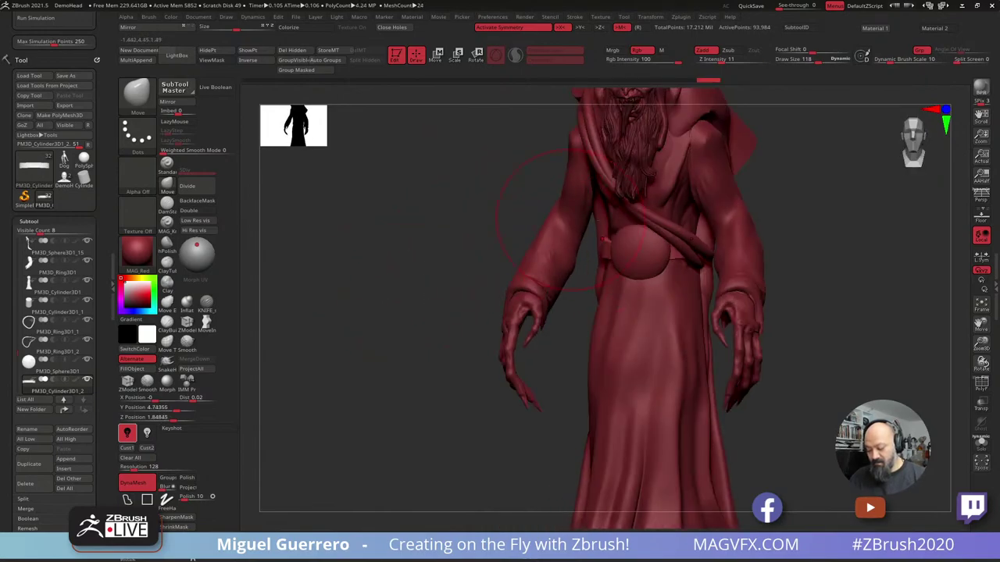
pyautogui.moveTo(525, 234); pyautogui.dragTo(504, 244)
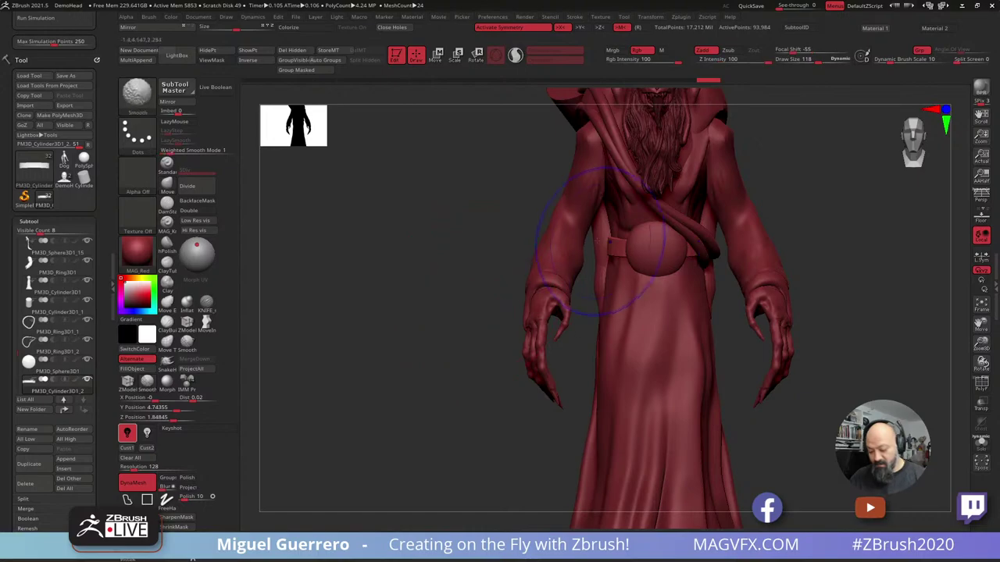
pyautogui.moveTo(449, 254); pyautogui.dragTo(434, 255)
# Select the buckle sphere, enable X symmetry, and carve slanted, angry eyes into it with the knife brush.
pyautogui.keyDown('alt'); pyautogui.click(642, 248); pyautogui.keyUp('alt')
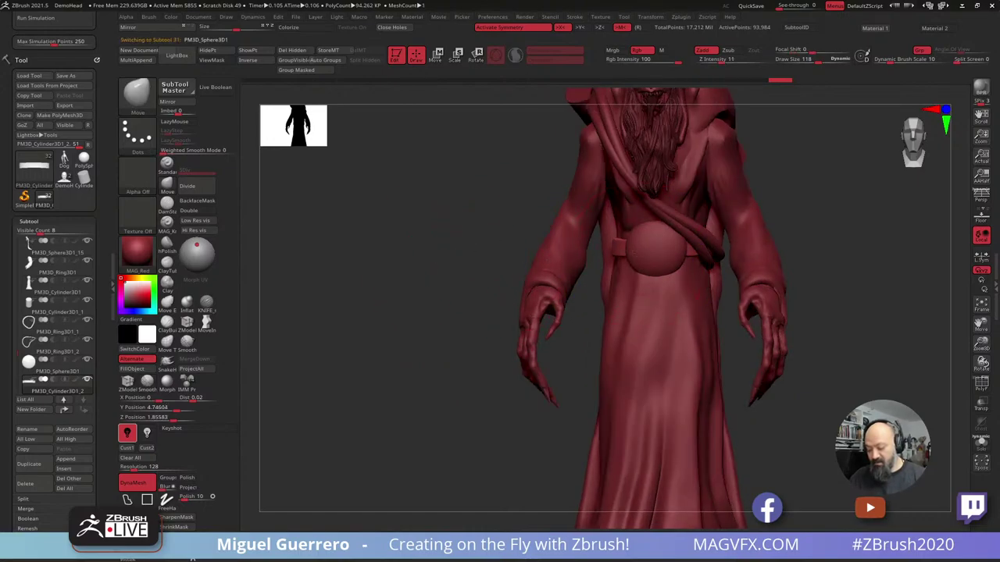
pyautogui.keyDown('alt'); pyautogui.moveTo(501, 265); pyautogui.dragTo(455, 303); pyautogui.keyUp('alt')
pyautogui.moveTo(455, 303)
pyautogui.keyDown('ctrl'); pyautogui.mouseDown(button='right')
pyautogui.moveTo(448, 271)
pyautogui.moveTo(452, 295)
pyautogui.mouseUp(button='right'); pyautogui.keyUp('ctrl')
pyautogui.moveTo(452, 294)
pyautogui.mouseDown(button='right')
pyautogui.moveTo(403, 296)
pyautogui.moveTo(481, 297)
pyautogui.mouseUp(button='right')
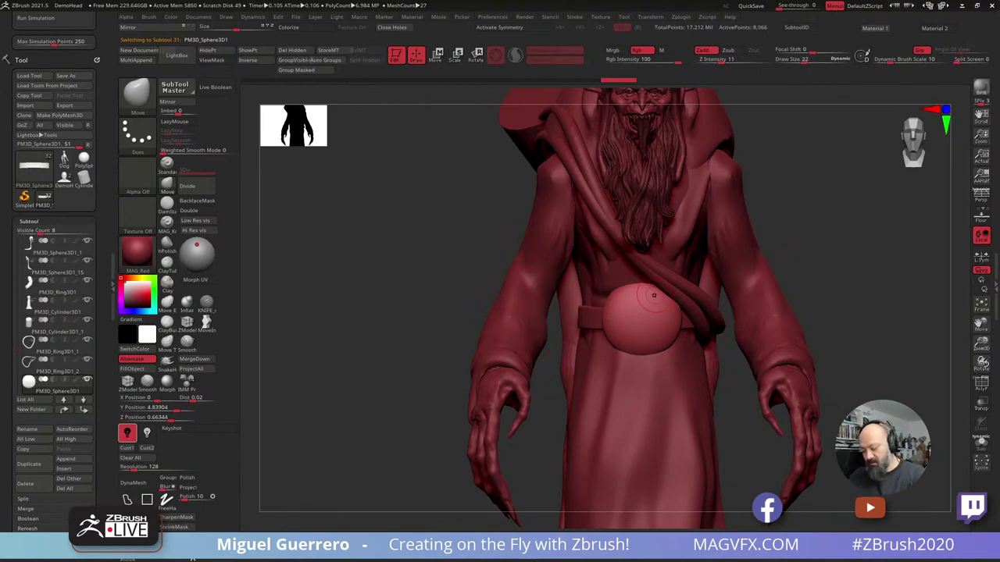
pyautogui.press('x')
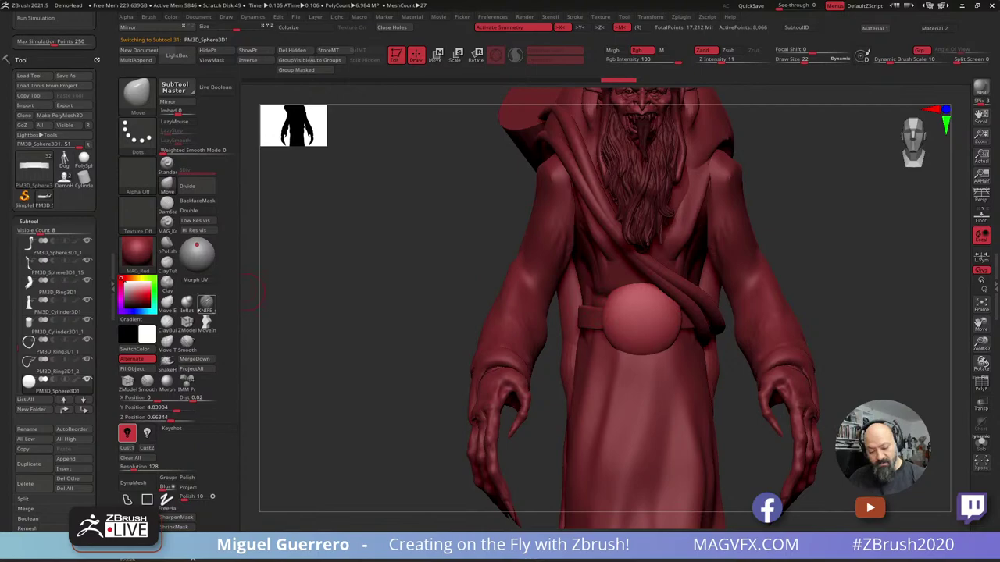
pyautogui.click(206, 303)
pyautogui.moveTo(616, 309); pyautogui.dragTo(637, 319)
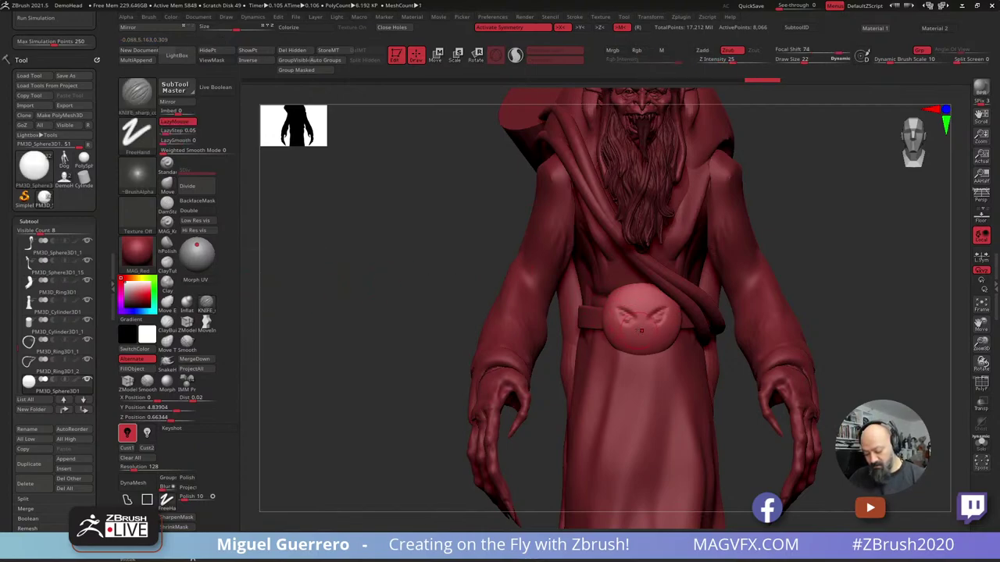
# Mask the nose area on the buckle face, invert the mask, swell out a nose with the Inflate brush, and clear the mask.
pyautogui.press('ctrl')
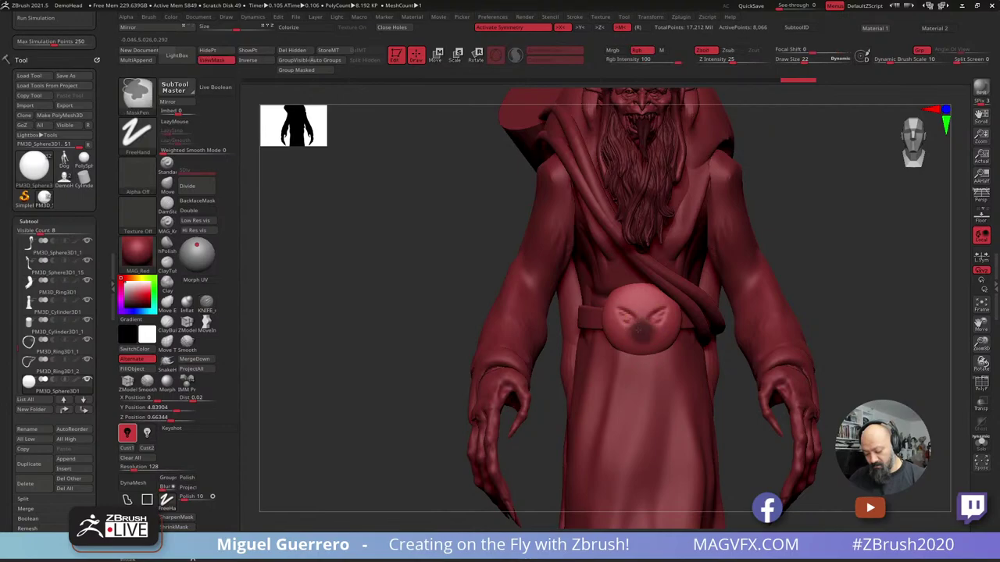
pyautogui.keyDown('ctrl'); pyautogui.keyDown('shift'); pyautogui.click(637, 324); pyautogui.keyUp('shift'); pyautogui.keyUp('ctrl')
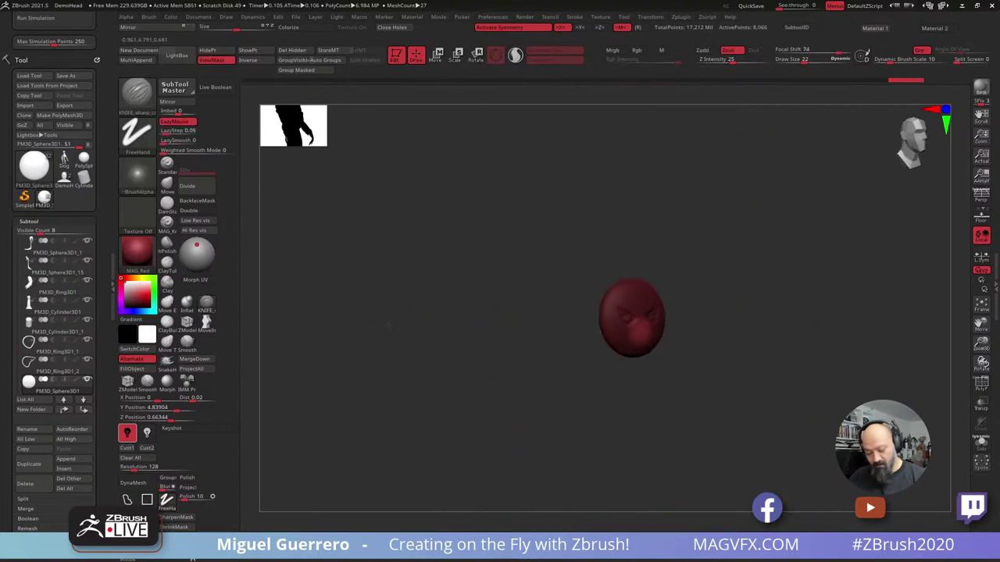
pyautogui.keyDown('ctrl'); pyautogui.keyDown('shift'); pyautogui.click(408, 311); pyautogui.keyUp('shift'); pyautogui.keyUp('ctrl')
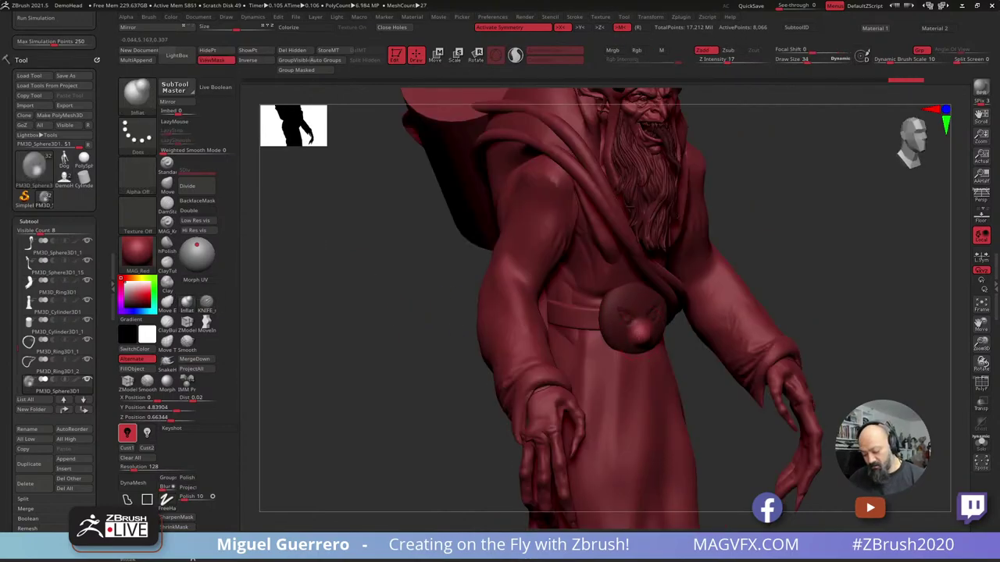
pyautogui.keyDown('ctrl'); pyautogui.keyDown('shift'); pyautogui.click(637, 324); pyautogui.keyUp('shift'); pyautogui.keyUp('ctrl')
pyautogui.keyDown('ctrl'); pyautogui.keyDown('shift'); pyautogui.click(380, 325); pyautogui.keyUp('shift'); pyautogui.keyUp('ctrl')
pyautogui.moveTo(380, 325); pyautogui.dragTo(345, 325)
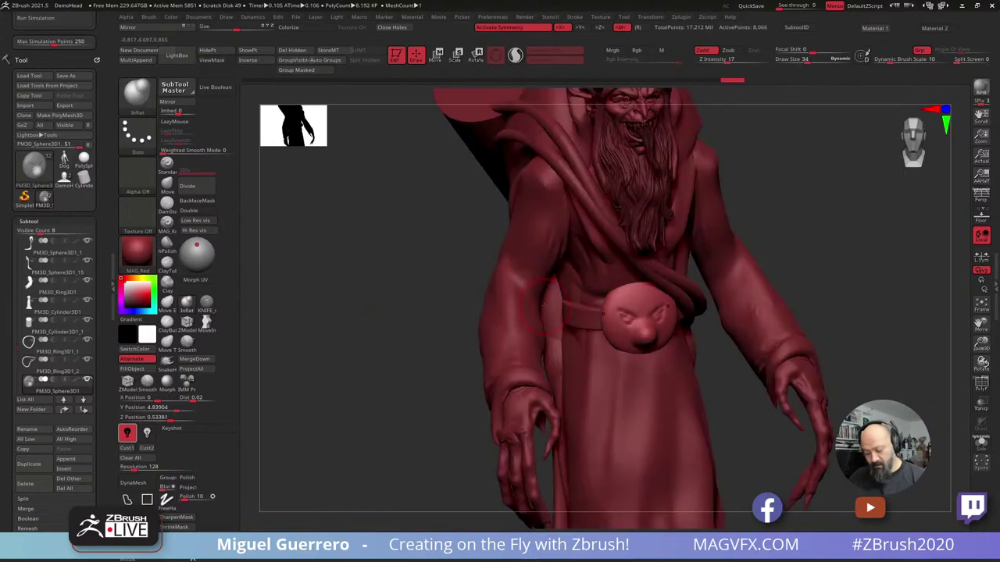
pyautogui.click(187, 303)
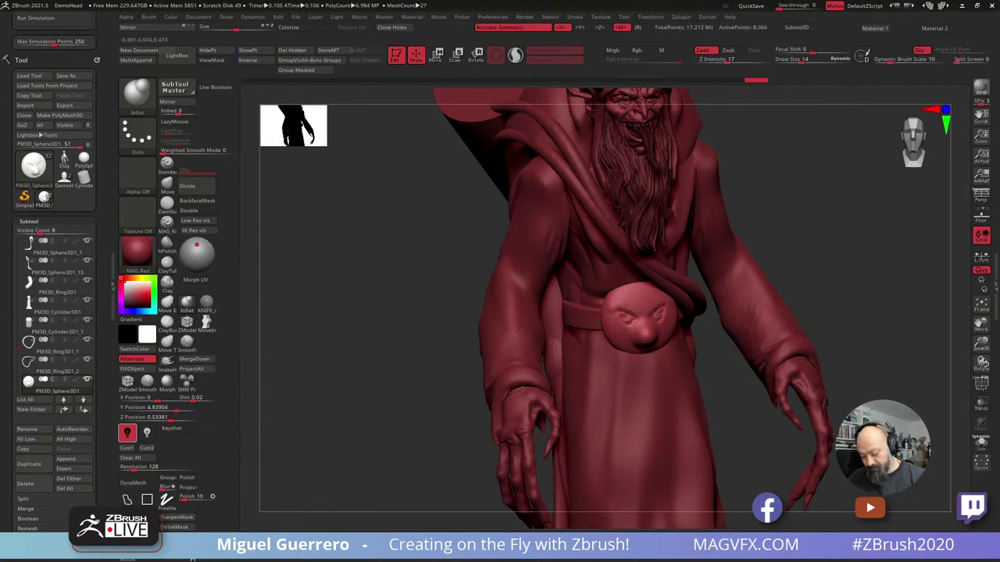
# Remesh the buckle face with DynaMesh at resolution 128 and carve its slanted eyes sharper with the knife brush.
pyautogui.moveTo(620, 318); pyautogui.dragTo(623, 317)
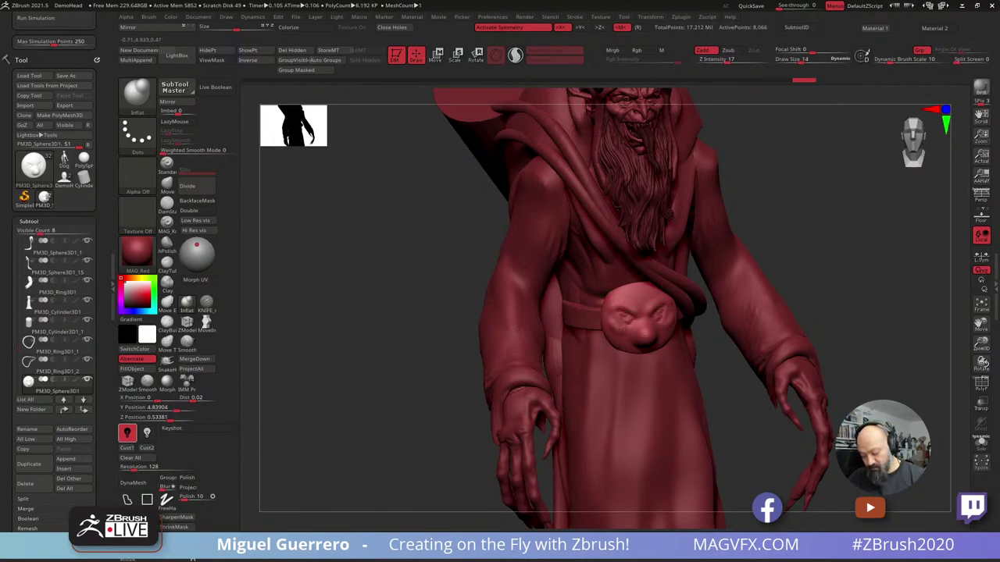
pyautogui.moveTo(428, 312); pyautogui.dragTo(382, 316)
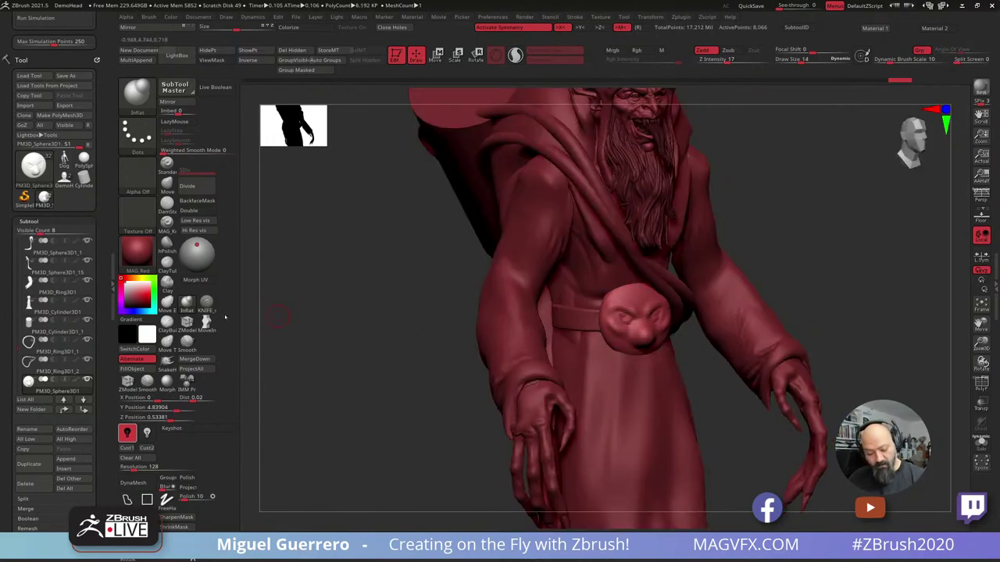
pyautogui.click(206, 305)
pyautogui.click(136, 483)
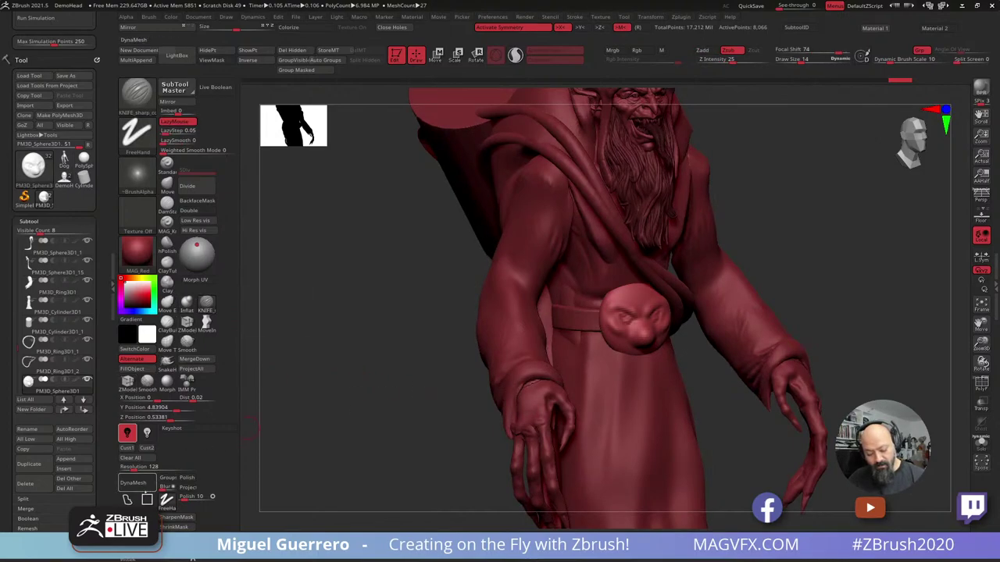
pyautogui.keyDown('alt'); pyautogui.moveTo(308, 427); pyautogui.dragTo(252, 176); pyautogui.keyUp('alt')
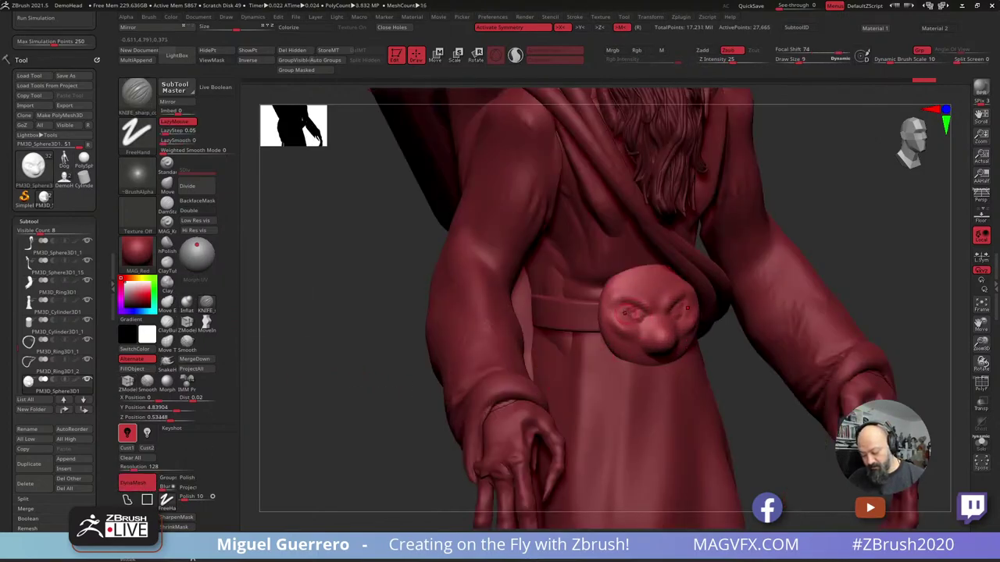
pyautogui.moveTo(625, 313); pyautogui.dragTo(642, 313)
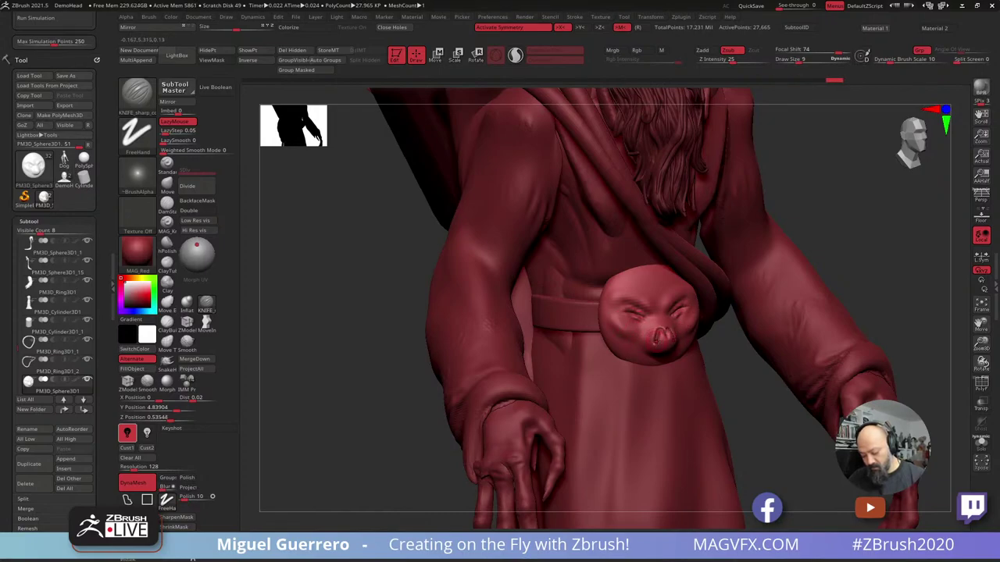
# Mask the buckle face except around its nose, swell the nose rim outward with the Inflate brush, and clear the mask.
pyautogui.press('ctrl')
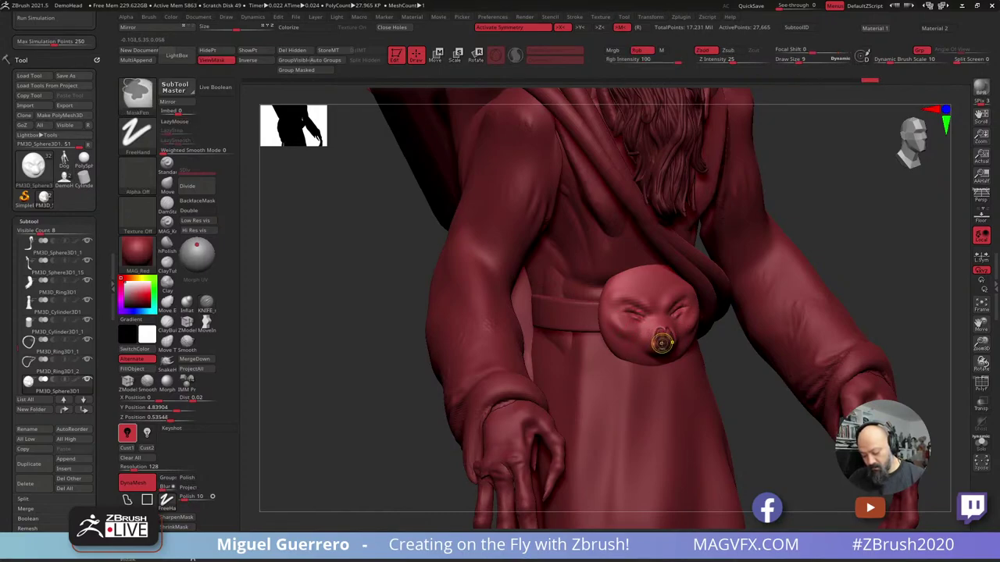
pyautogui.moveTo(339, 339); pyautogui.dragTo(327, 340)
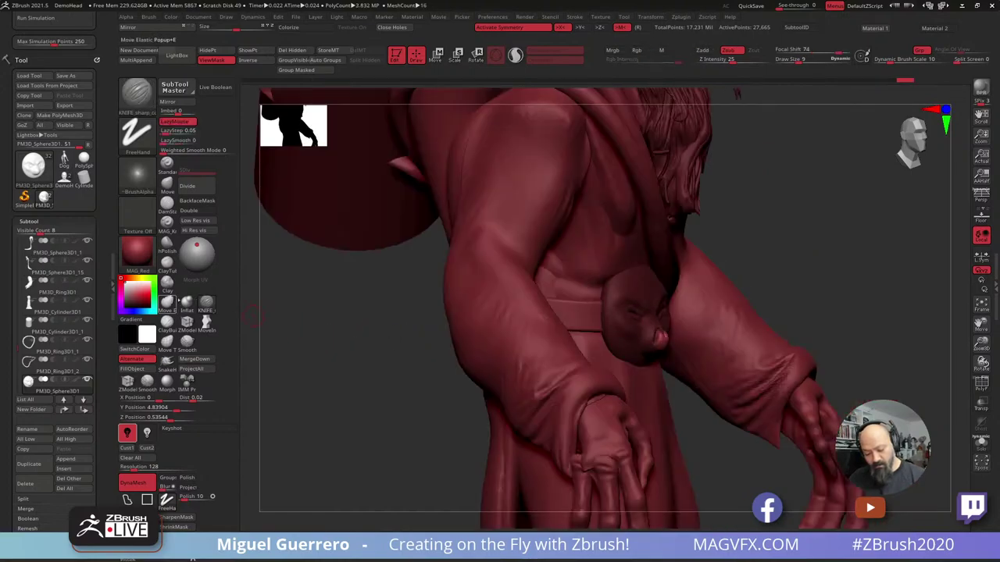
pyautogui.click(187, 303)
pyautogui.moveTo(364, 299); pyautogui.dragTo(256, 296)
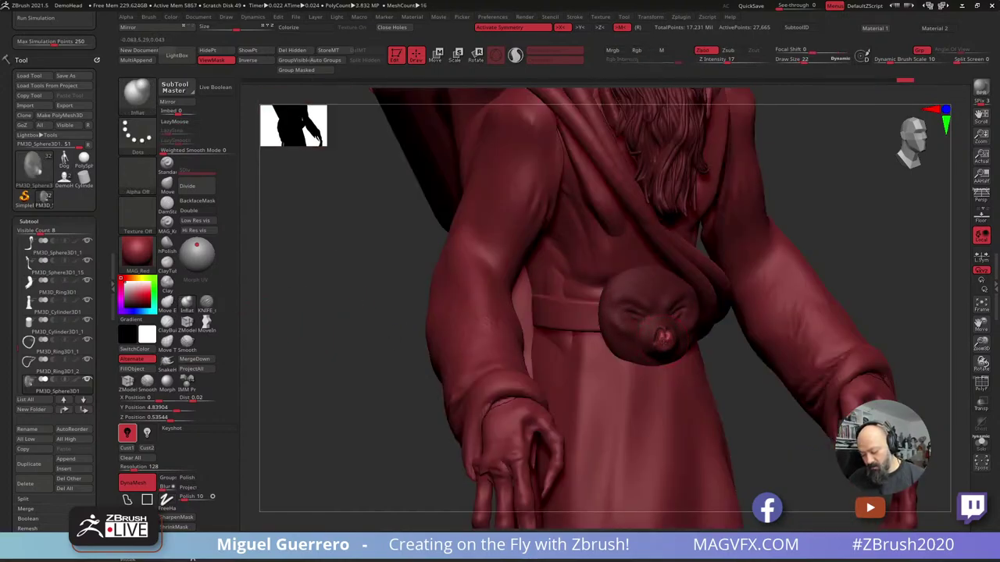
pyautogui.keyDown('shift'); pyautogui.moveTo(659, 348); pyautogui.dragTo(664, 347); pyautogui.keyUp('shift')
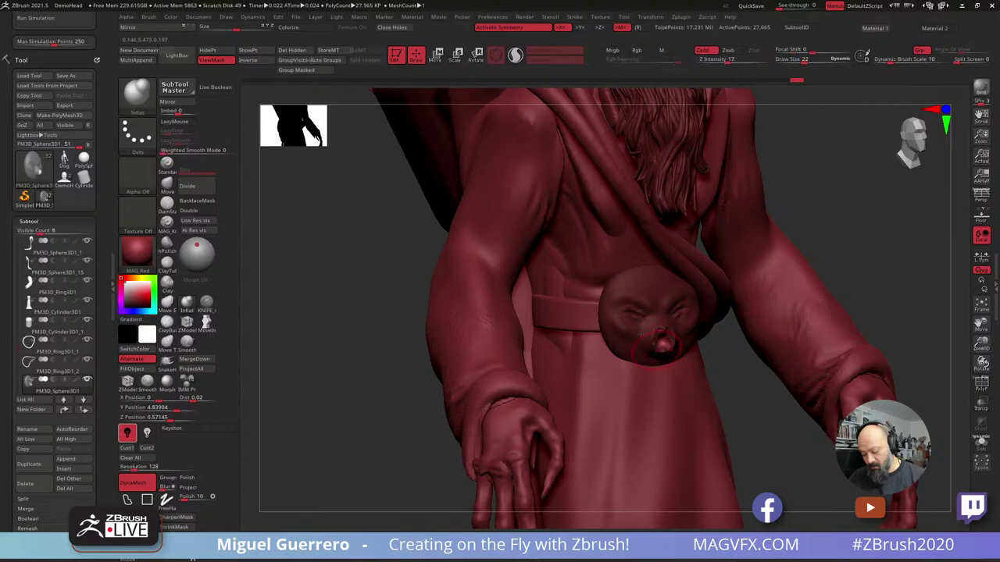
pyautogui.moveTo(374, 320); pyautogui.dragTo(373, 320)
pyautogui.keyDown('ctrl'); pyautogui.keyDown('shift'); pyautogui.click(355, 326); pyautogui.keyUp('shift'); pyautogui.keyUp('ctrl')
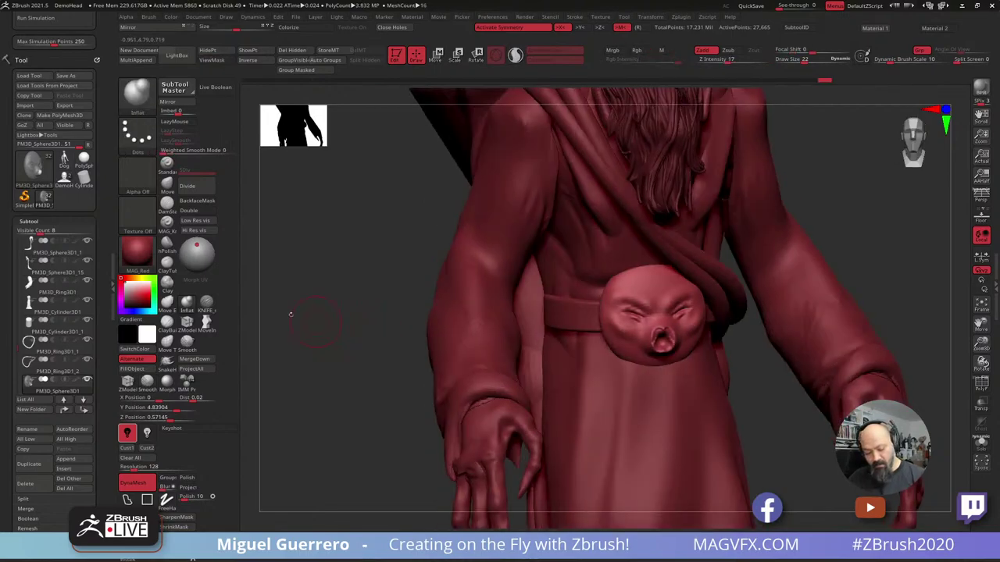
# Carve brow and cheek wrinkles into the buckle face with the knife brush and sharpen the nose opening.
pyautogui.click(206, 303)
pyautogui.moveTo(326, 305); pyautogui.dragTo(417, 294)
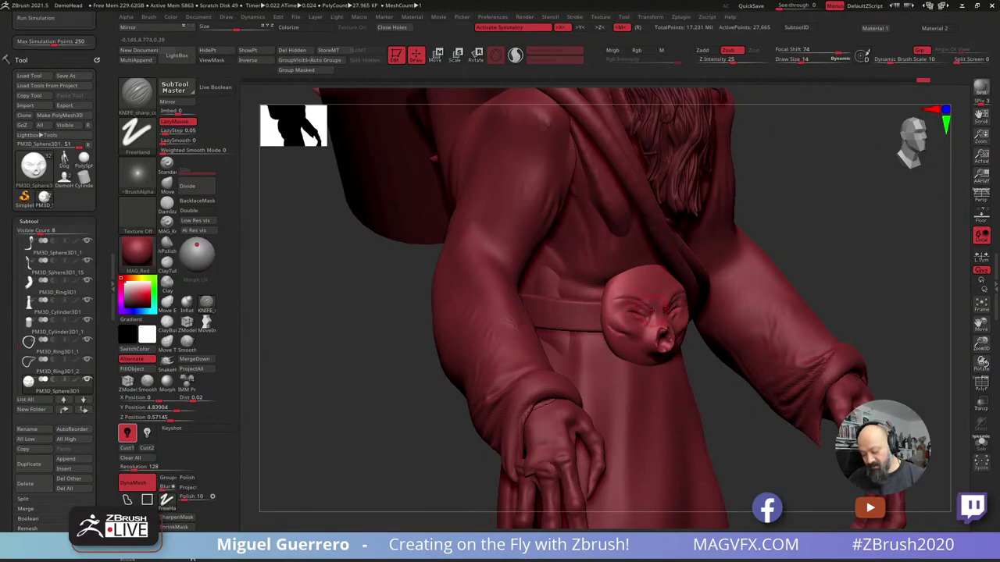
pyautogui.moveTo(651, 306); pyautogui.dragTo(623, 281)
pyautogui.keyDown('shift'); pyautogui.moveTo(415, 314); pyautogui.dragTo(381, 325); pyautogui.keyUp('shift')
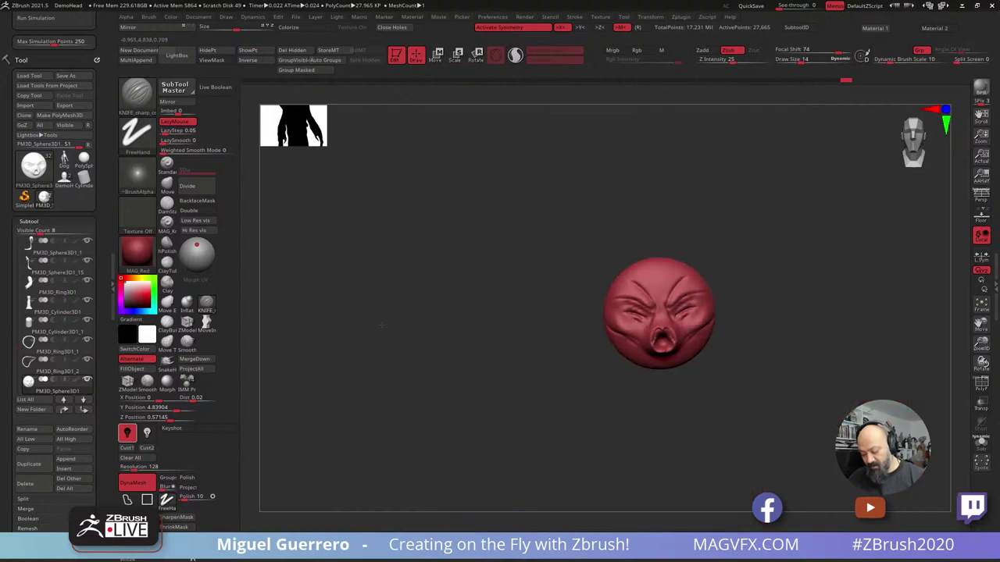
pyautogui.keyDown('ctrl'); pyautogui.keyDown('shift'); pyautogui.click(381, 324); pyautogui.keyUp('shift'); pyautogui.keyUp('ctrl')
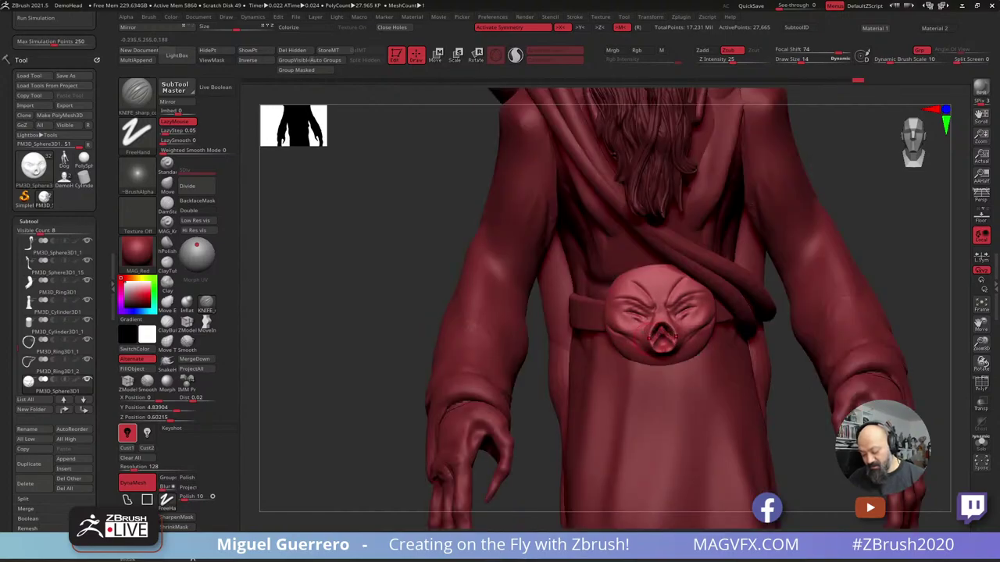
pyautogui.moveTo(649, 338); pyautogui.dragTo(655, 325, button='right')
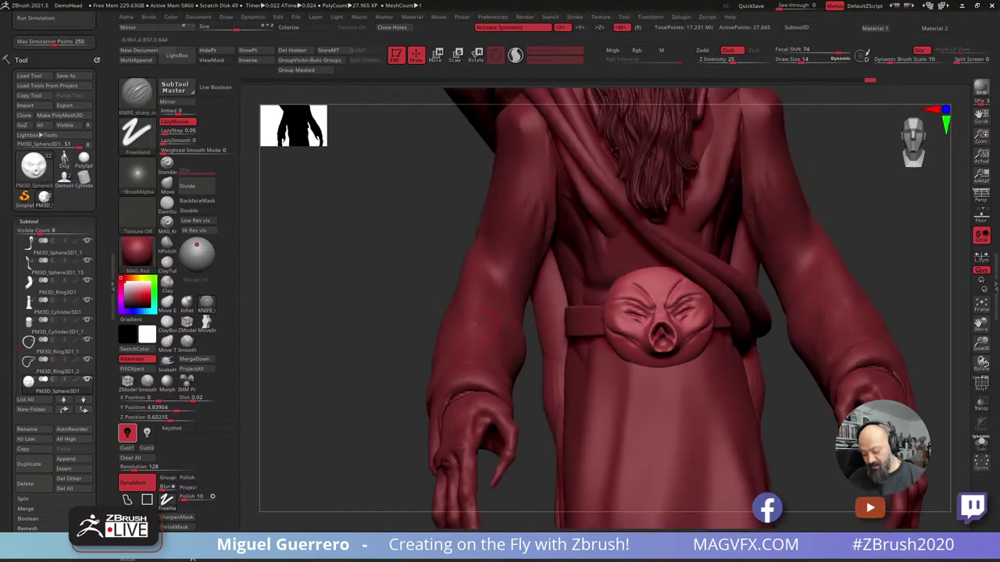
# Build up the lower cheeks and jaw of the buckle face with the ClayTubes brush.
pyautogui.moveTo(314, 331); pyautogui.dragTo(372, 331)
pyautogui.click(167, 284)
pyautogui.moveTo(308, 313); pyautogui.dragTo(366, 314)
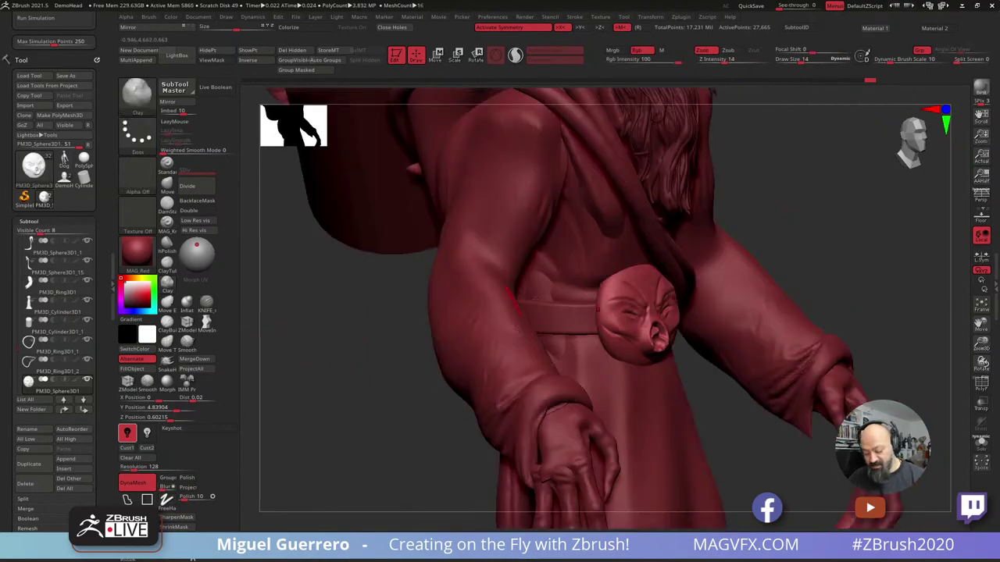
pyautogui.press('b')
pyautogui.press('c')
pyautogui.press('t')
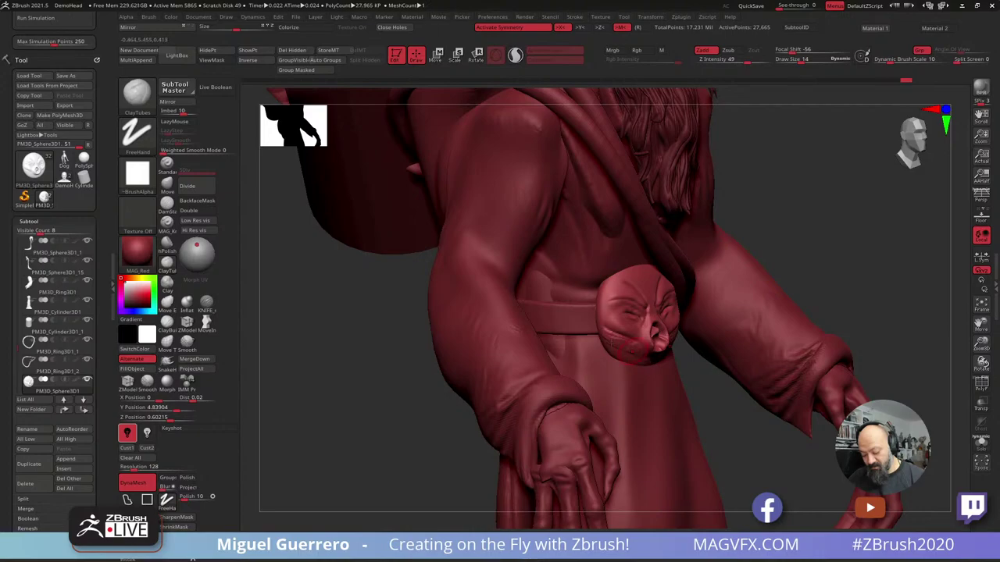
pyautogui.moveTo(632, 351); pyautogui.dragTo(425, 312, button='right')
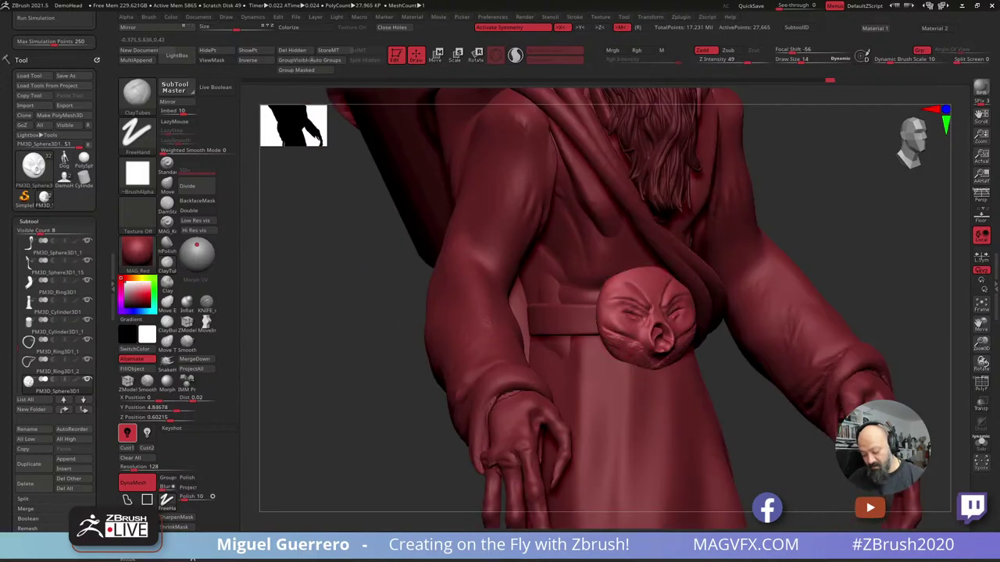
pyautogui.keyDown('shift'); pyautogui.moveTo(390, 331); pyautogui.dragTo(312, 313, button='right'); pyautogui.keyUp('shift')
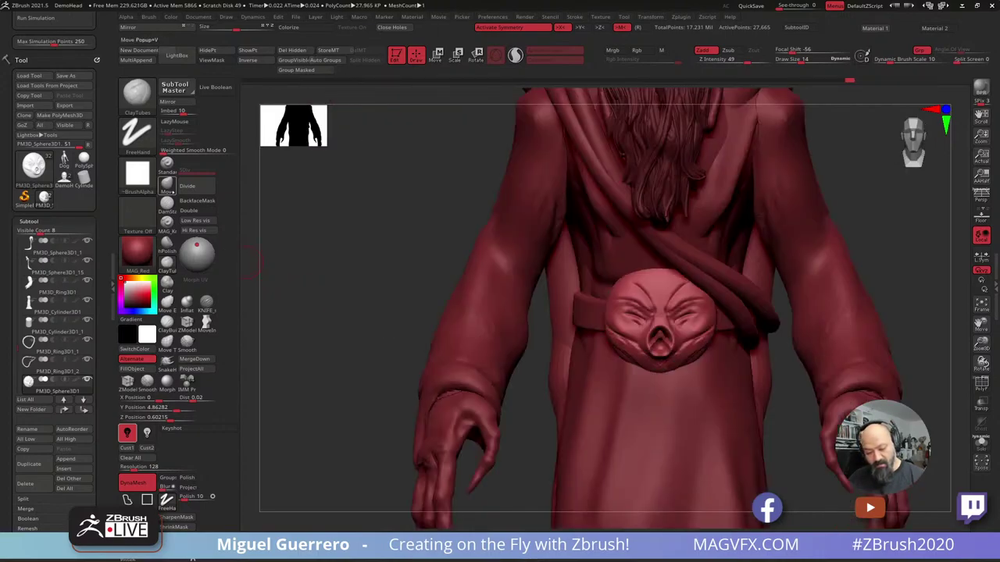
# Pull the buckle face's chin down into a point and shape its jaw with the Move brush.
pyautogui.press('b')
pyautogui.press('m')
pyautogui.press('v')
pyautogui.moveTo(659, 364)
pyautogui.mouseDown()
pyautogui.moveTo(653, 403)
pyautogui.moveTo(655, 384)
pyautogui.moveTo(622, 347)
pyautogui.mouseUp()
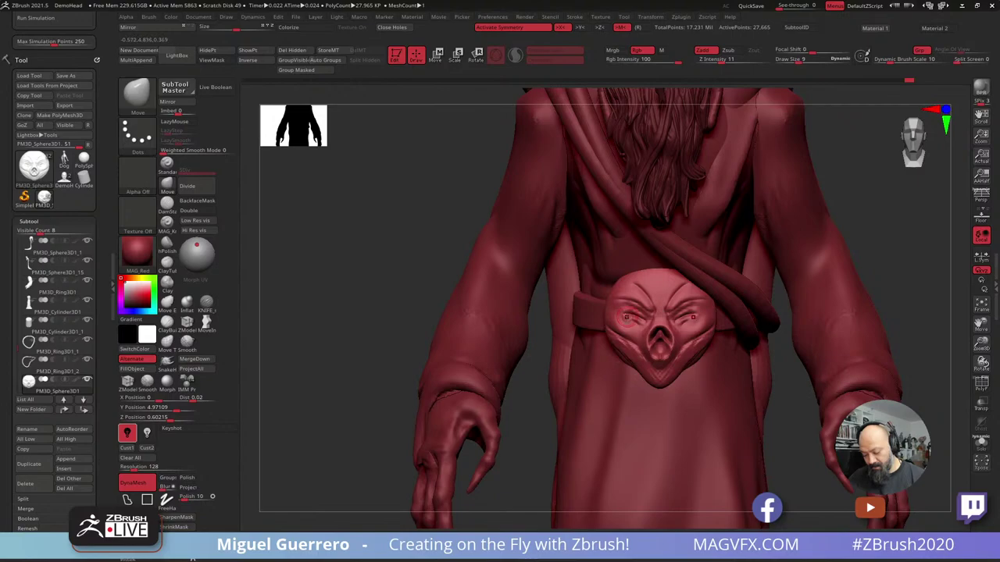
# Mask the buckle's eyes, invert the mask, push the eye sockets inward with the Move brush, and invert the mask back.
pyautogui.keyDown('ctrl'); pyautogui.moveTo(628, 318); pyautogui.dragTo(634, 319); pyautogui.keyUp('ctrl')
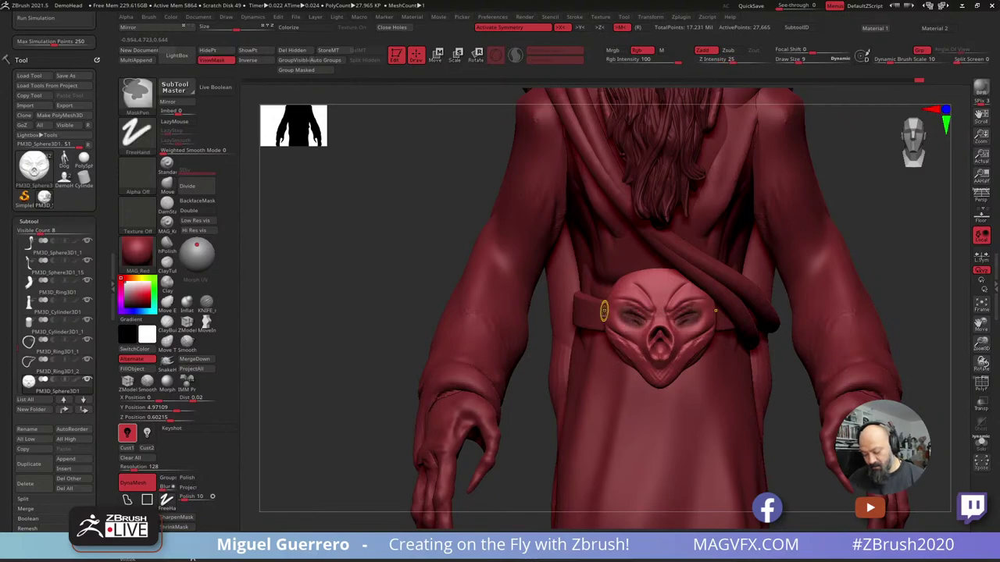
pyautogui.moveTo(604, 311); pyautogui.dragTo(685, 353, button='right')
pyautogui.keyDown('ctrl'); pyautogui.click(785, 327); pyautogui.keyUp('ctrl')
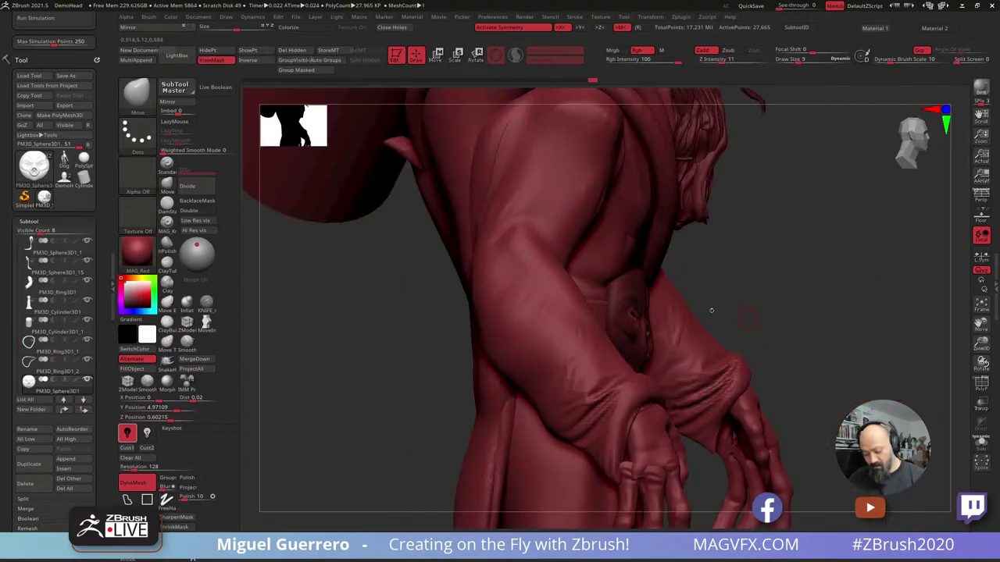
pyautogui.moveTo(711, 310); pyautogui.dragTo(671, 313, button='right')
pyautogui.click(164, 190)
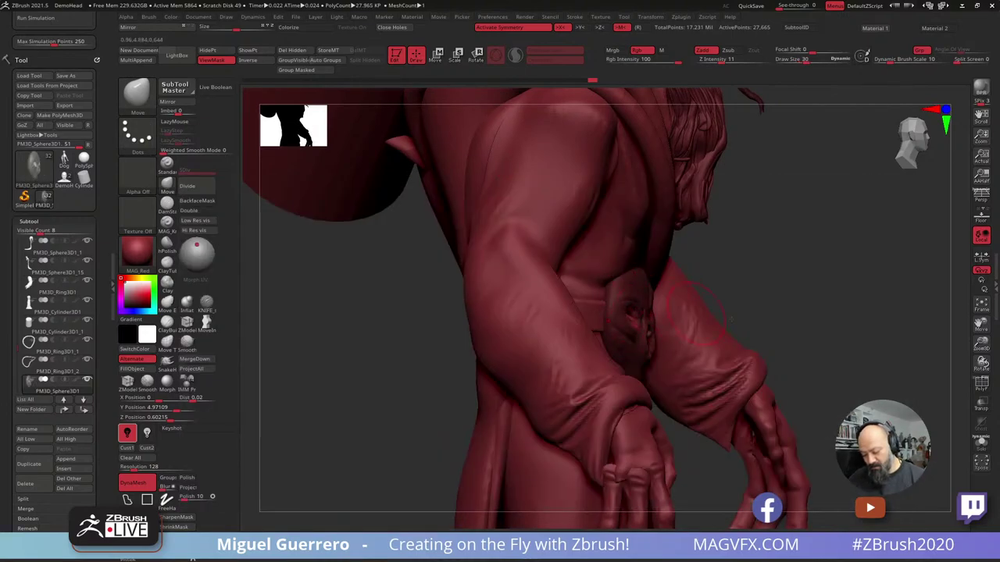
pyautogui.keyDown('ctrl'); pyautogui.click(787, 320); pyautogui.keyUp('ctrl')
pyautogui.moveTo(780, 318); pyautogui.dragTo(648, 314, button='right')
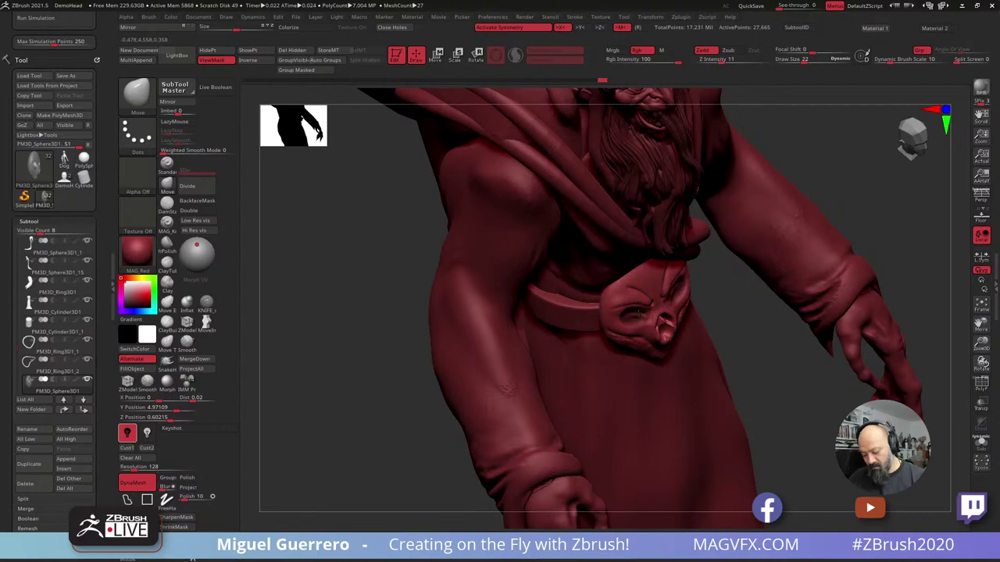
# Narrow the sides and crown of the buckle skull with the Move brush at varying draw sizes.
pyautogui.keyDown('shift'); pyautogui.moveTo(577, 302); pyautogui.dragTo(419, 293, button='right'); pyautogui.keyUp('shift')
pyautogui.press(']')
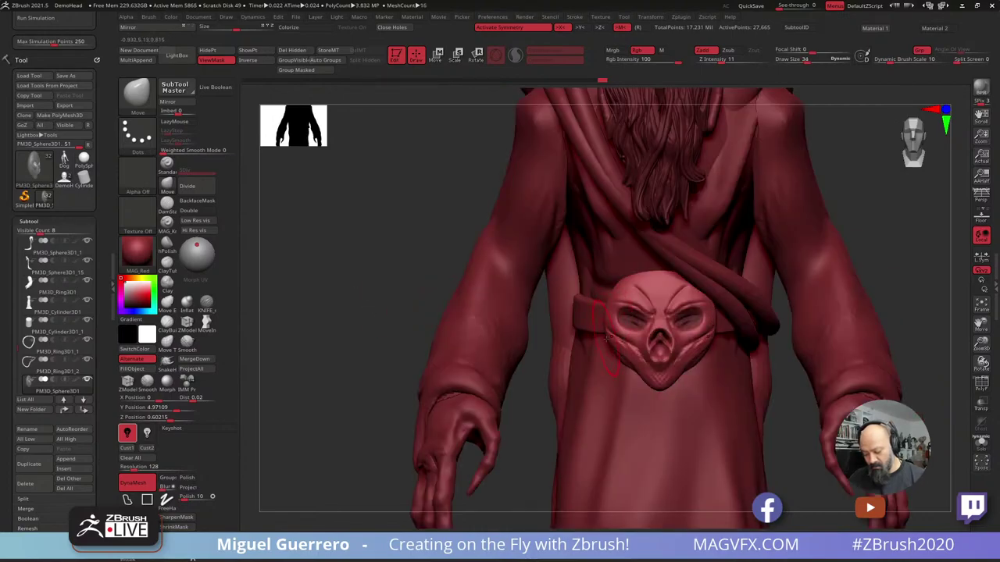
pyautogui.press(']')
pyautogui.moveTo(609, 340); pyautogui.dragTo(614, 342)
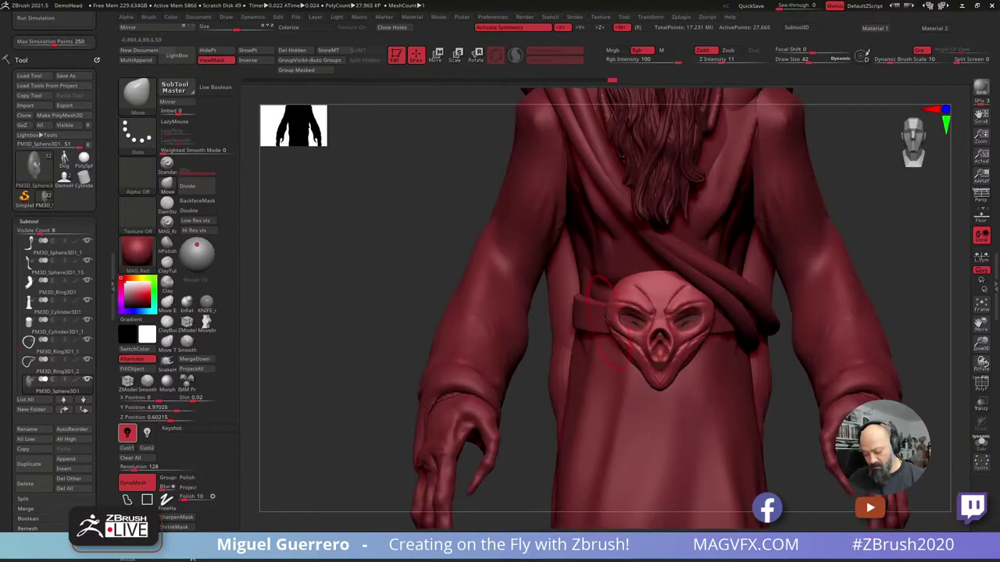
pyautogui.press('[')
pyautogui.moveTo(627, 289)
pyautogui.mouseDown()
pyautogui.moveTo(634, 297)
pyautogui.moveTo(646, 284)
pyautogui.mouseUp()
pyautogui.press('[')
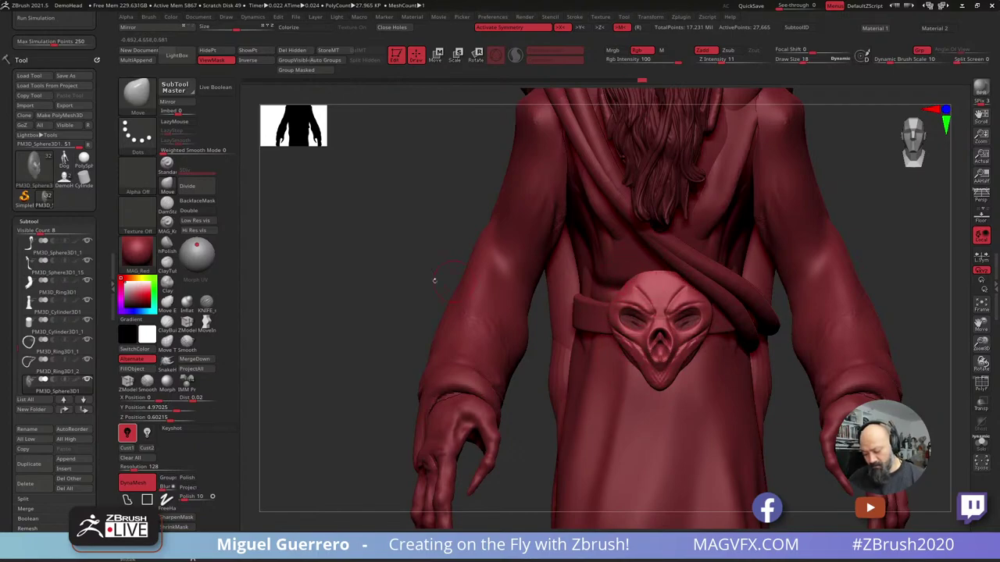
# Select the robe's sleeves and check their shape on the full figure from the front and side.
pyautogui.keyDown('ctrl'); pyautogui.moveTo(434, 281); pyautogui.dragTo(356, 302, button='right'); pyautogui.keyUp('ctrl')
pyautogui.keyDown('alt'); pyautogui.click(553, 327); pyautogui.keyUp('alt')
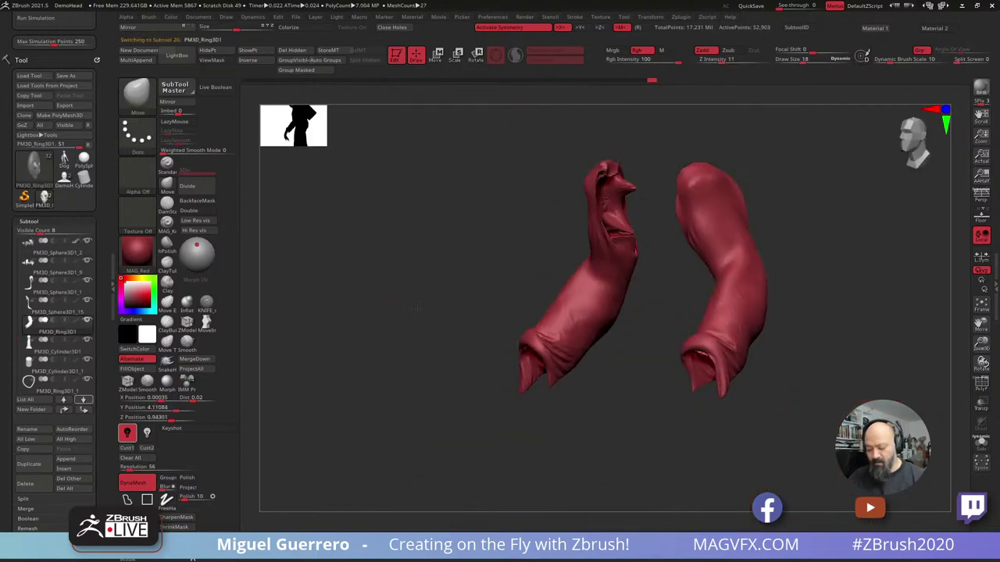
pyautogui.moveTo(390, 324)
pyautogui.keyDown('shift'); pyautogui.mouseDown()
pyautogui.moveTo(414, 324)
pyautogui.moveTo(377, 288)
pyautogui.moveTo(381, 317)
pyautogui.mouseUp(); pyautogui.keyUp('shift')
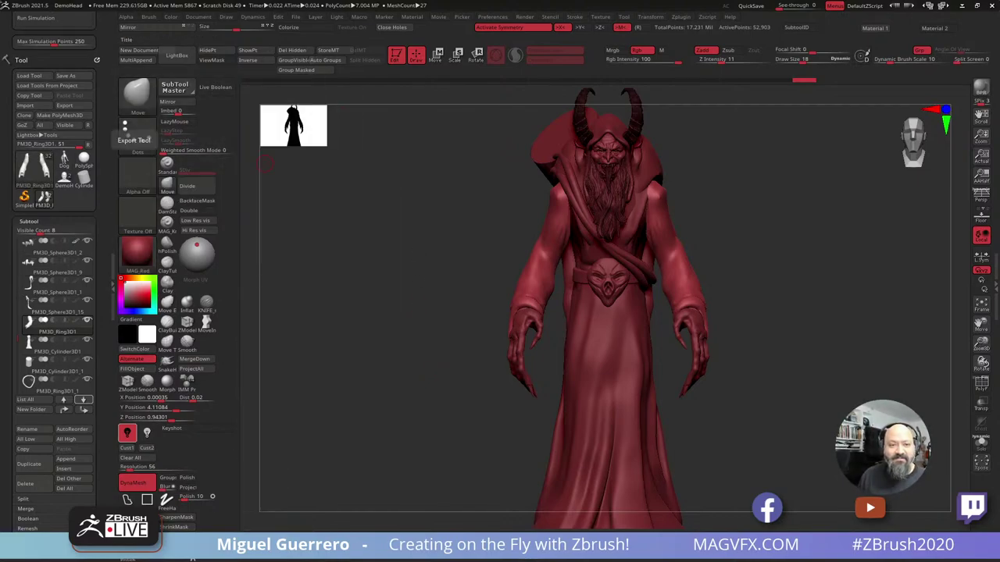
pyautogui.moveTo(56, 324)
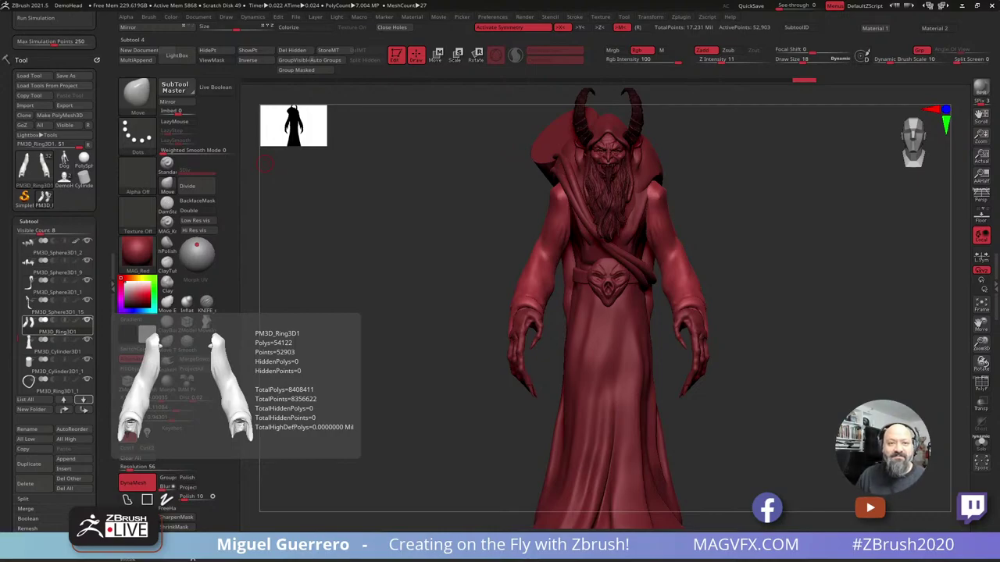
pyautogui.moveTo(454, 336)
pyautogui.mouseDown()
pyautogui.moveTo(435, 350)
pyautogui.moveTo(461, 327)
pyautogui.moveTo(444, 339)
pyautogui.mouseUp()
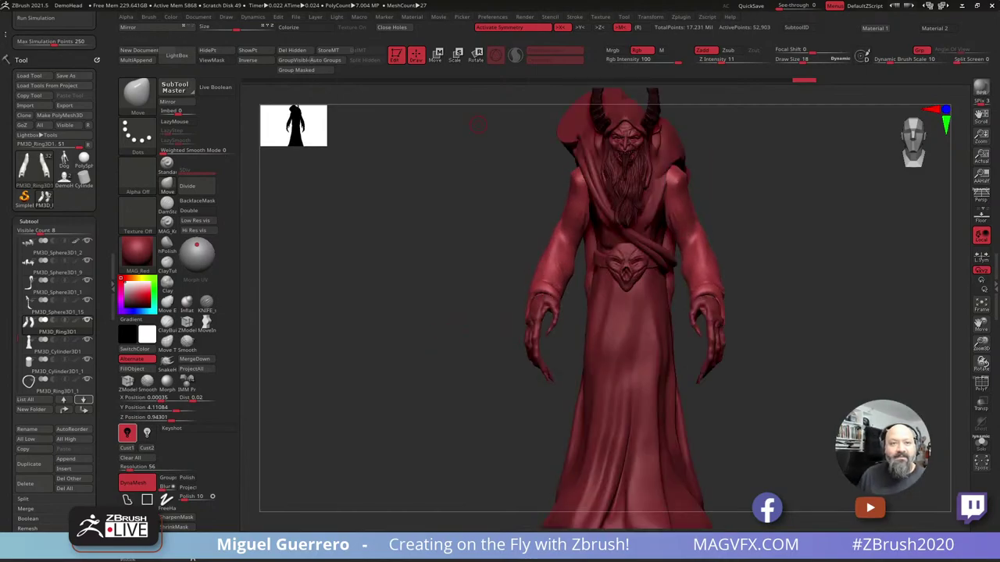
pyautogui.moveTo(438, 335); pyautogui.dragTo(461, 313)
pyautogui.press('shift')
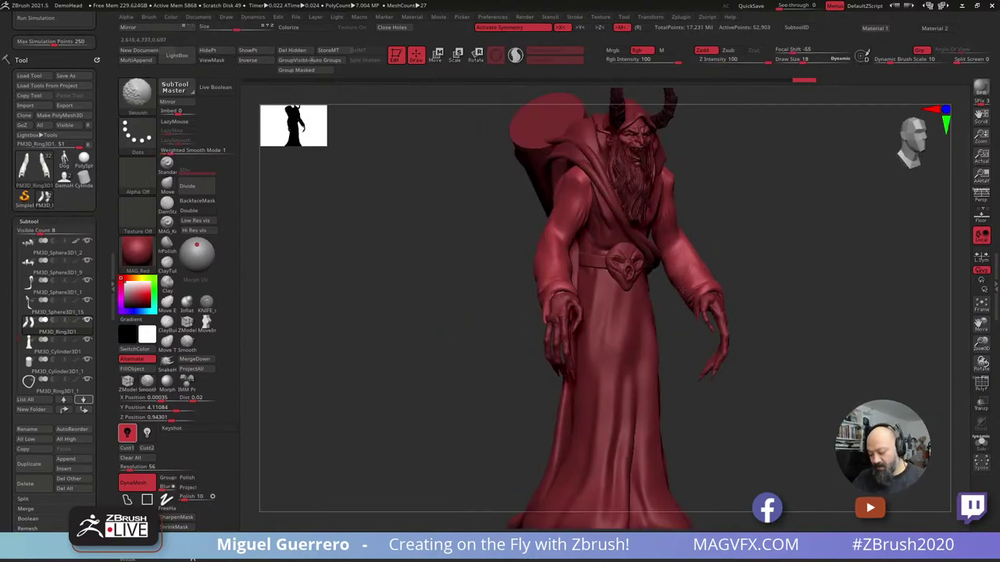
pyautogui.keyDown('shift'); pyautogui.moveTo(677, 297); pyautogui.dragTo(647, 278); pyautogui.keyUp('shift')
pyautogui.moveTo(421, 314); pyautogui.dragTo(461, 307)
pyautogui.keyDown('ctrl'); pyautogui.keyDown('shift'); pyautogui.click(461, 307); pyautogui.keyUp('shift'); pyautogui.keyUp('ctrl')
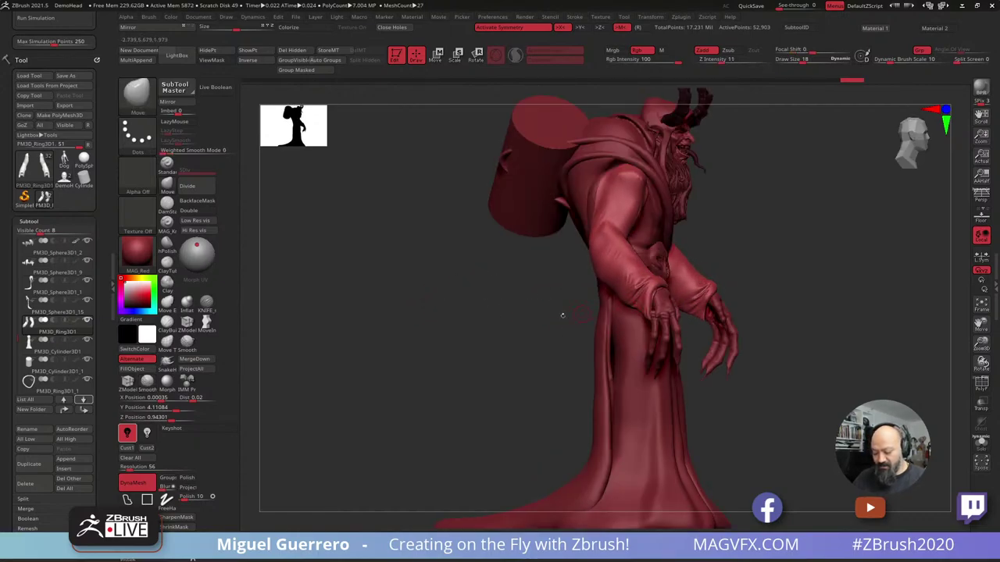
# Try to pull the sleeve cuff downward with the Move brush and undo the change.
pyautogui.click(168, 185)
pyautogui.click(487, 270)
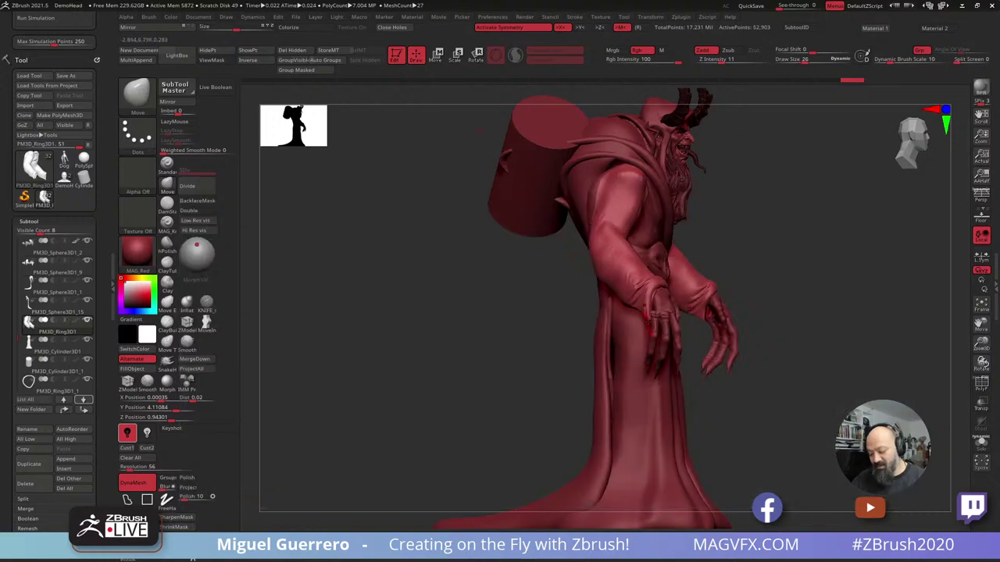
pyautogui.moveTo(641, 315); pyautogui.dragTo(647, 323)
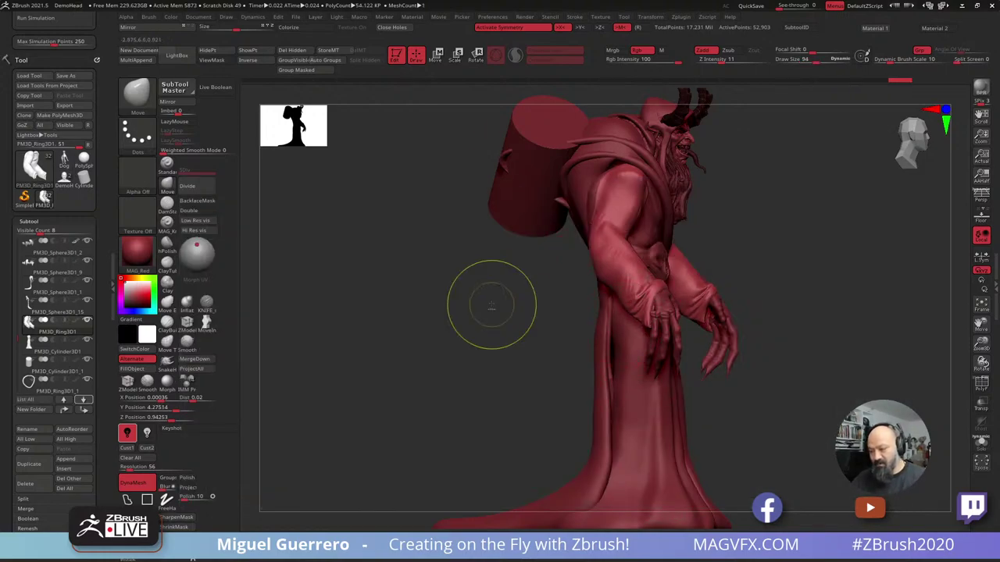
pyautogui.hotkey('ctrl', 'z')
# Mask the forearm area of the sleeves and stretch the cuffs down past the hands with the Move brush at size 94.
pyautogui.moveTo(647, 261)
pyautogui.keyDown('ctrl'); pyautogui.mouseDown()
pyautogui.moveTo(639, 268)
pyautogui.moveTo(630, 254)
pyautogui.mouseUp(); pyautogui.keyUp('ctrl')
pyautogui.keyDown('ctrl'); pyautogui.moveTo(687, 281); pyautogui.dragTo(687, 284); pyautogui.keyUp('ctrl')
pyautogui.keyDown('ctrl'); pyautogui.click(643, 263); pyautogui.keyUp('ctrl')
pyautogui.moveTo(637, 309); pyautogui.dragTo(643, 358)
pyautogui.moveTo(516, 365); pyautogui.dragTo(442, 364)
pyautogui.moveTo(519, 360); pyautogui.dragTo(465, 360)
pyautogui.moveTo(667, 338); pyautogui.dragTo(668, 381)
pyautogui.keyDown('shift'); pyautogui.moveTo(542, 330); pyautogui.dragTo(516, 321); pyautogui.keyUp('shift')
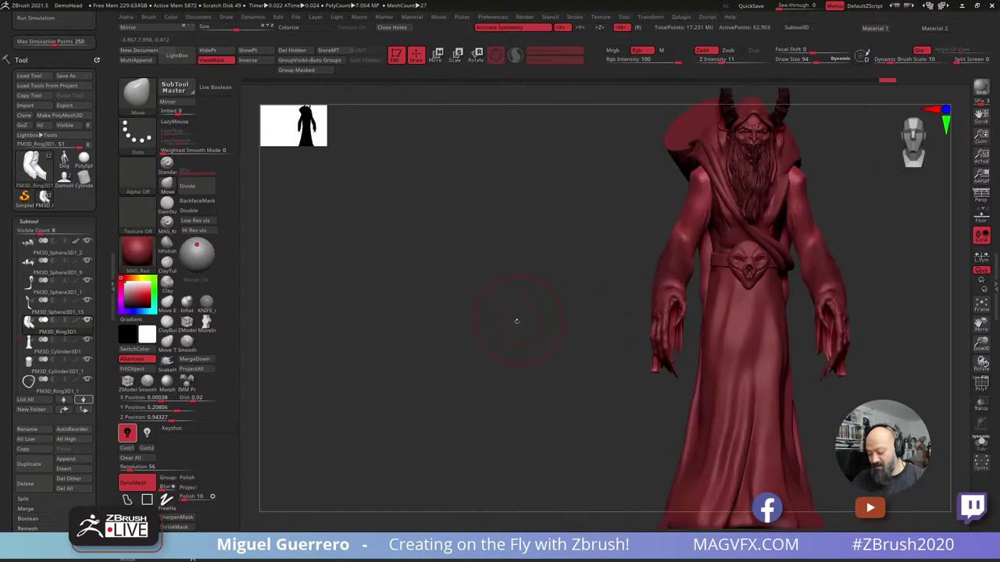
# Undo the Move brush edits that stretched the sleeve cuffs down past the hands.
pyautogui.moveTo(607, 288)
pyautogui.mouseDown()
pyautogui.moveTo(528, 292)
pyautogui.moveTo(513, 320)
pyautogui.mouseUp()
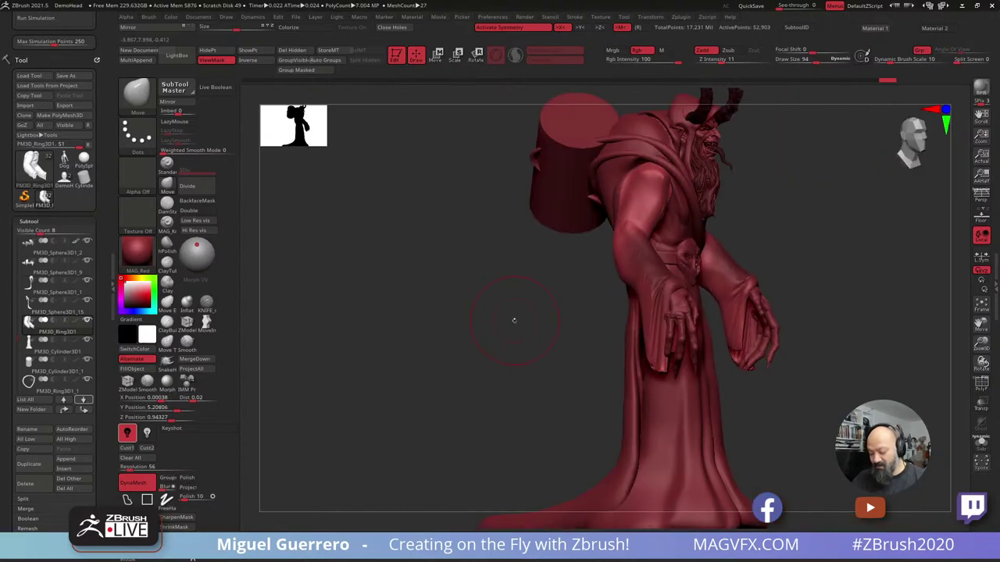
pyautogui.hotkey('ctrl', 'z')
pyautogui.hotkey('ctrl', 'z')
pyautogui.hotkey('ctrl', 'z')
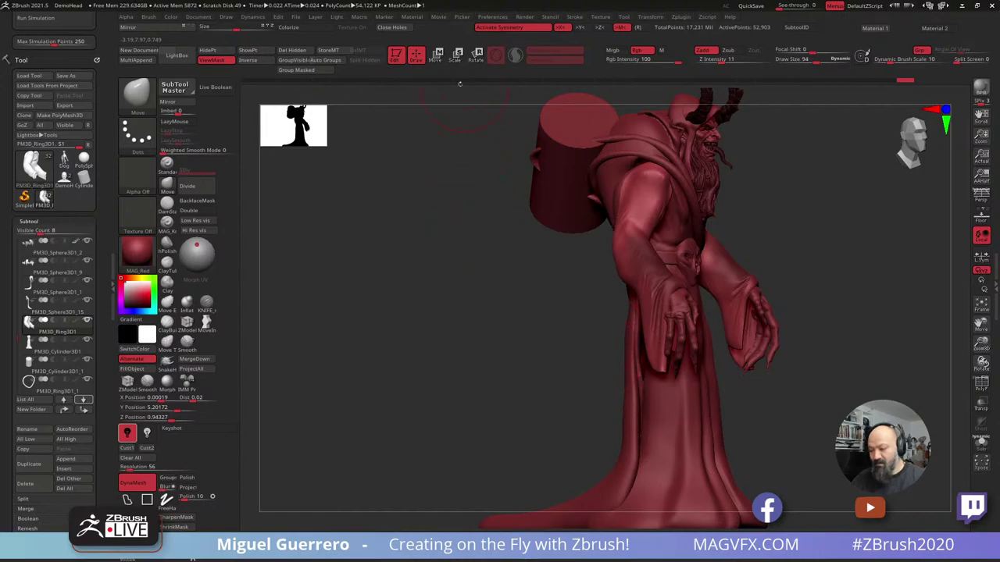
pyautogui.hotkey('ctrl', 'z')
pyautogui.hotkey('ctrl', 'z')
pyautogui.hotkey('ctrl', 'z')
pyautogui.hotkey('ctrl', 'z')
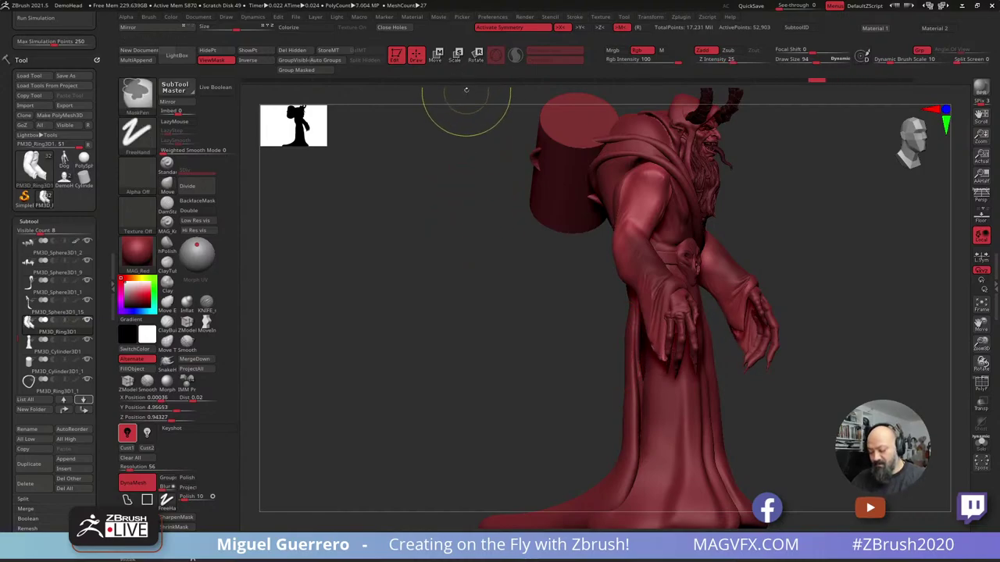
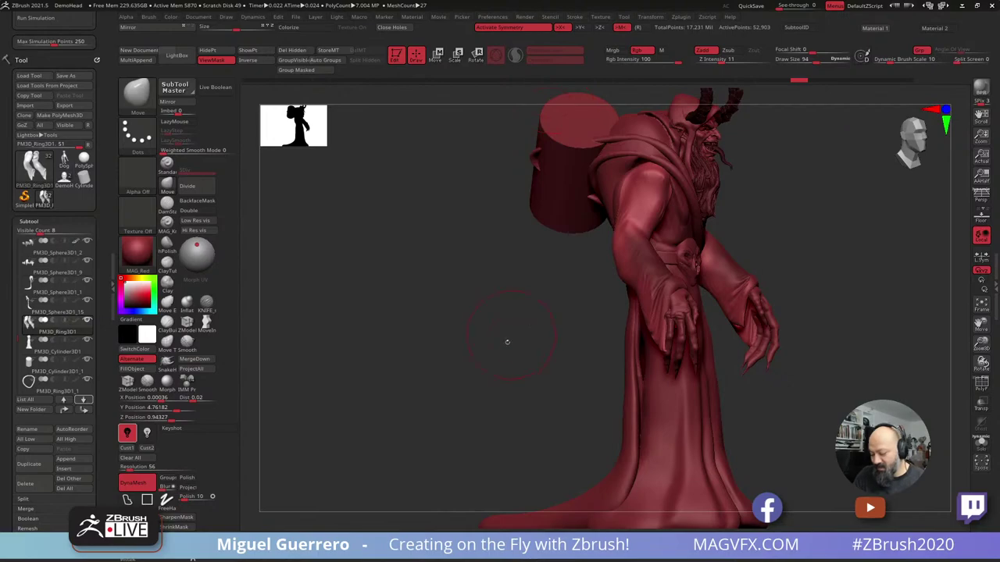
# Adjust the masked sleeves' cuff edge beside the hand with the Move brush at size 94.
pyautogui.moveTo(507, 341); pyautogui.dragTo(498, 346)
pyautogui.moveTo(763, 329); pyautogui.dragTo(755, 335)
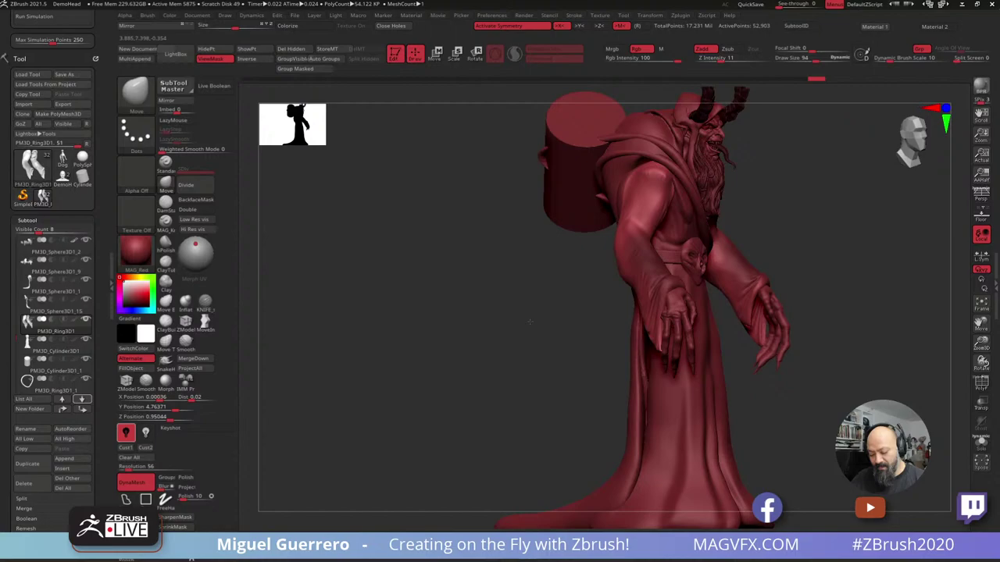
pyautogui.moveTo(530, 321); pyautogui.dragTo(518, 309)
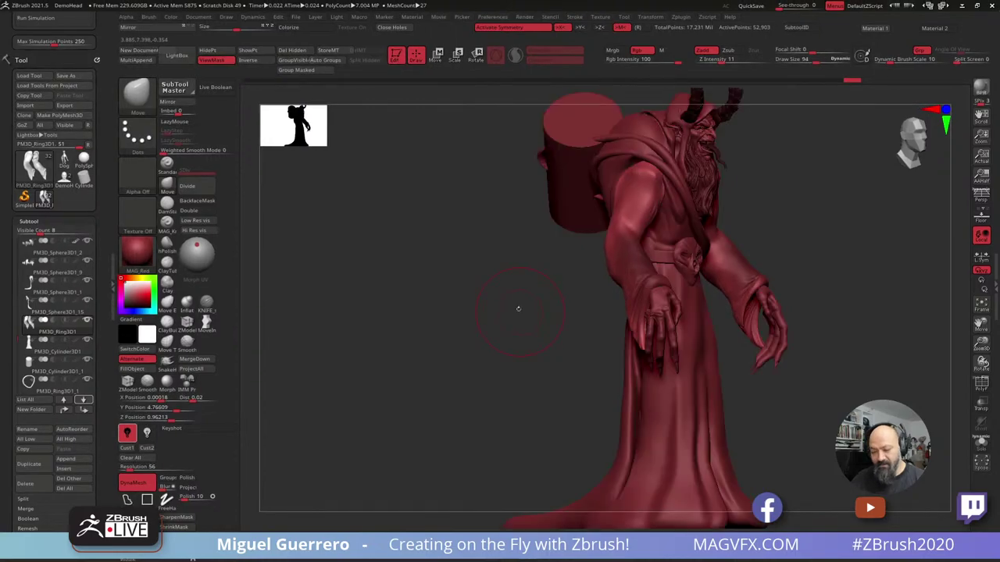
# Open the Multi Map Exporter's displacement map options with Displacement export enabled and dock the plugin palette in the side tray.
pyautogui.moveTo(100, 97); pyautogui.dragTo(100, 143)
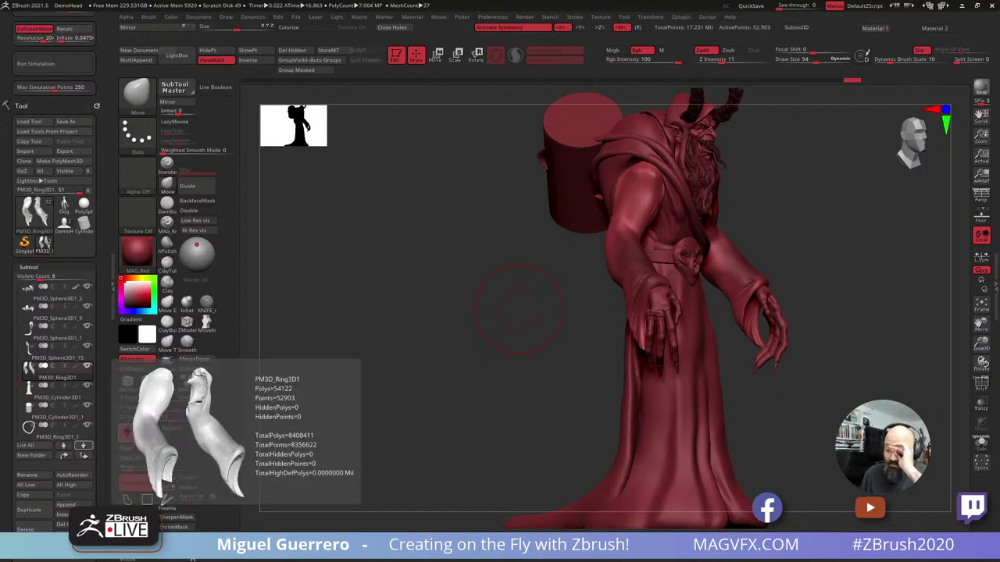
pyautogui.click(679, 17)
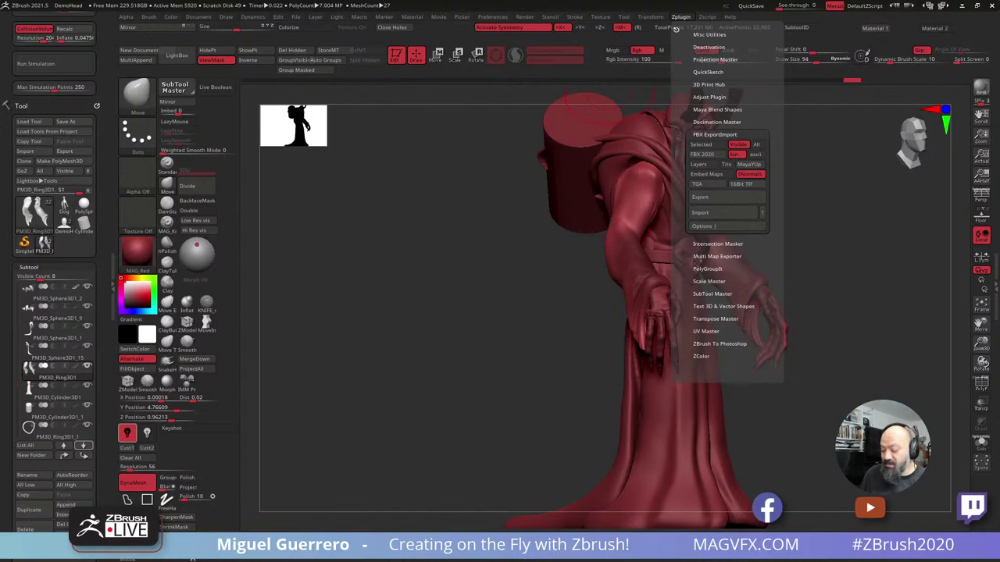
pyautogui.click(690, 258)
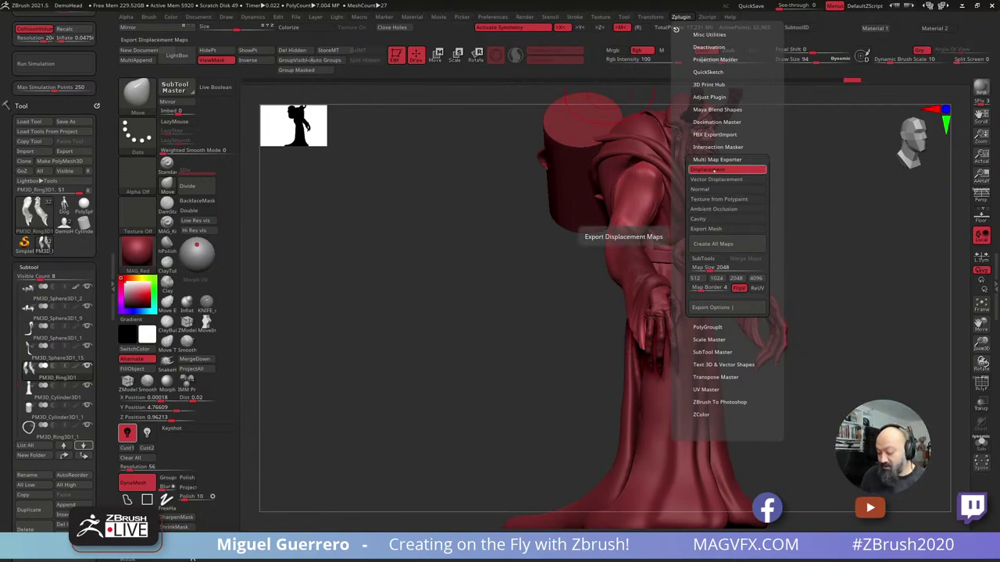
pyautogui.click(711, 307)
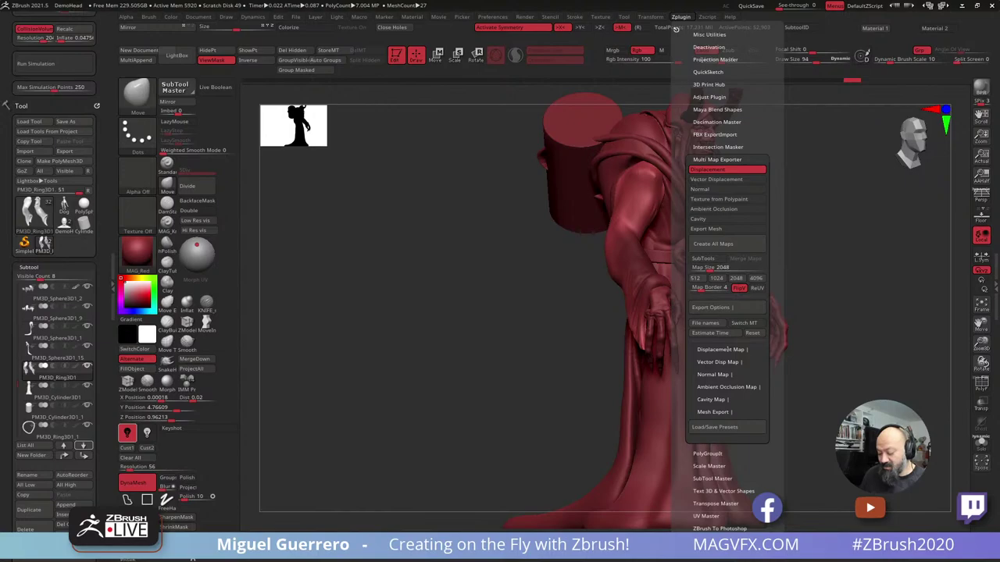
pyautogui.click(720, 349)
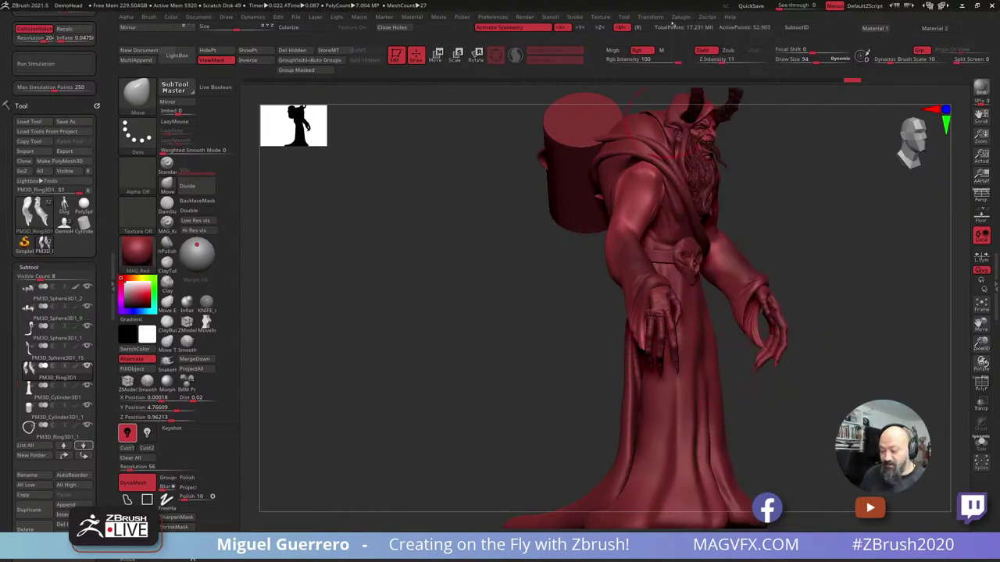
pyautogui.click(677, 24)
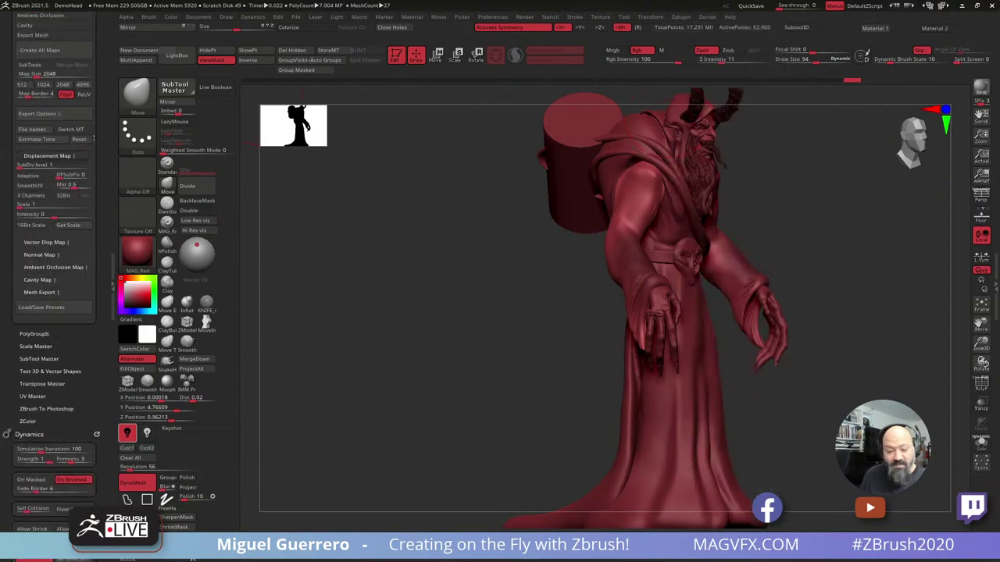
# Set the displacement map export to SubDiv level 2 and mid value 0 with 32Bit enabled.
pyautogui.click(25, 165)
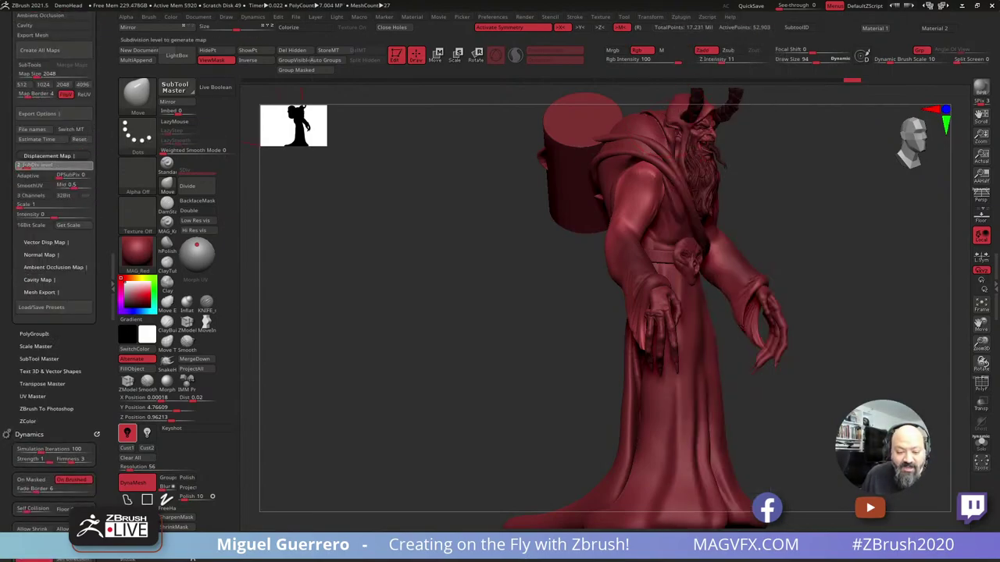
pyautogui.write('2')
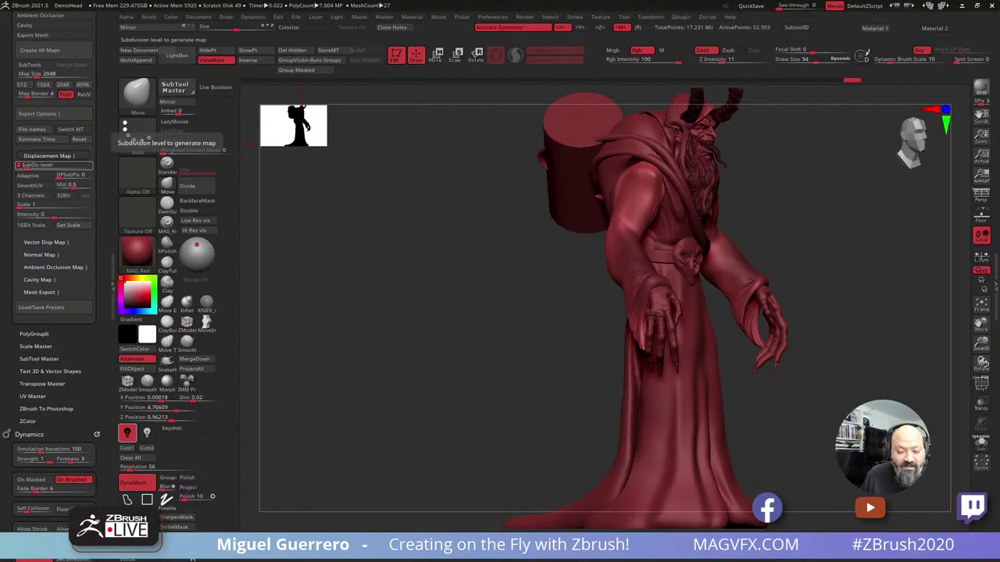
pyautogui.click(72, 185)
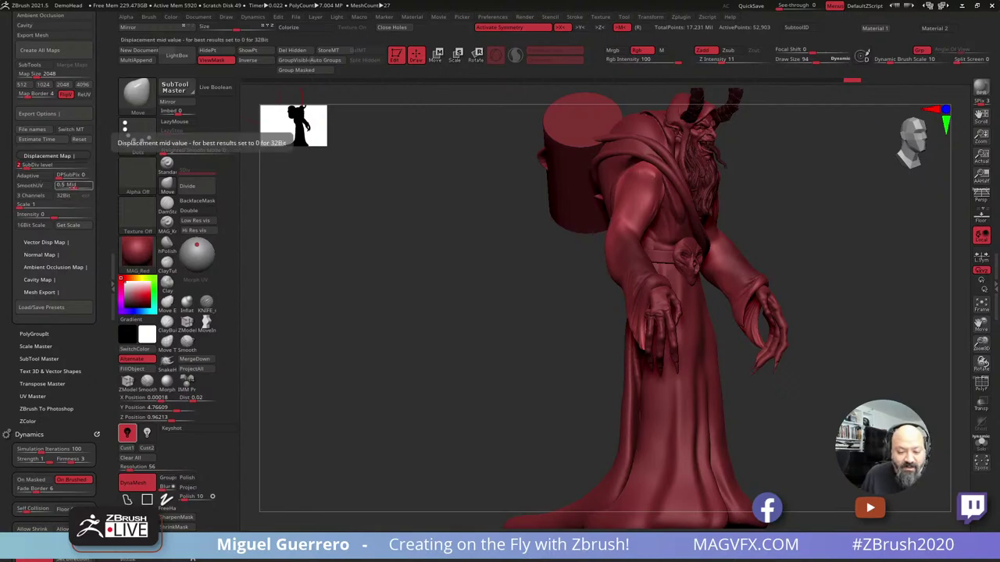
pyautogui.write('0')
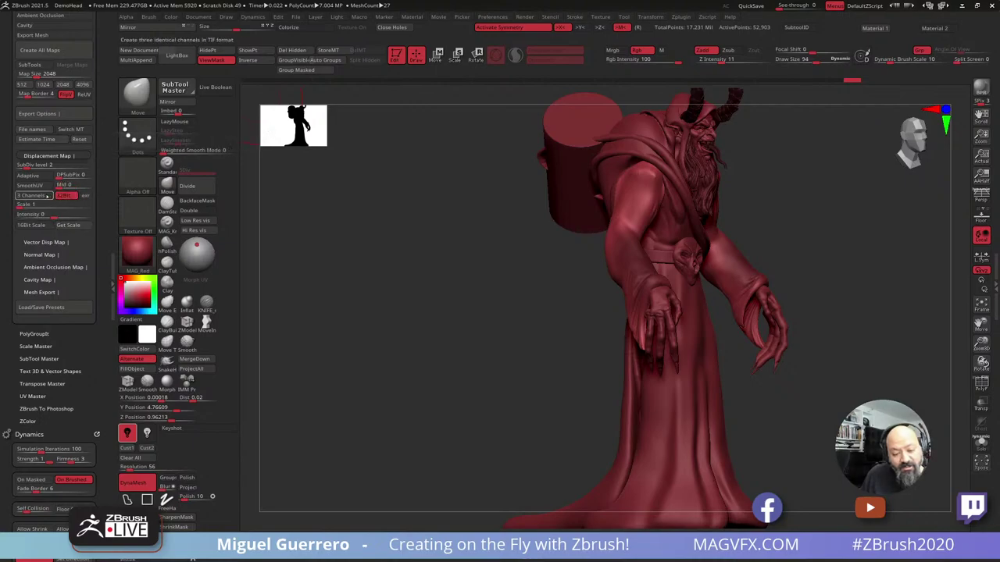
# Enable 3 Channels, Adaptive and EXR output for the displacement map and set DPSubPix to 4.
pyautogui.click(45, 195)
pyautogui.click(29, 175)
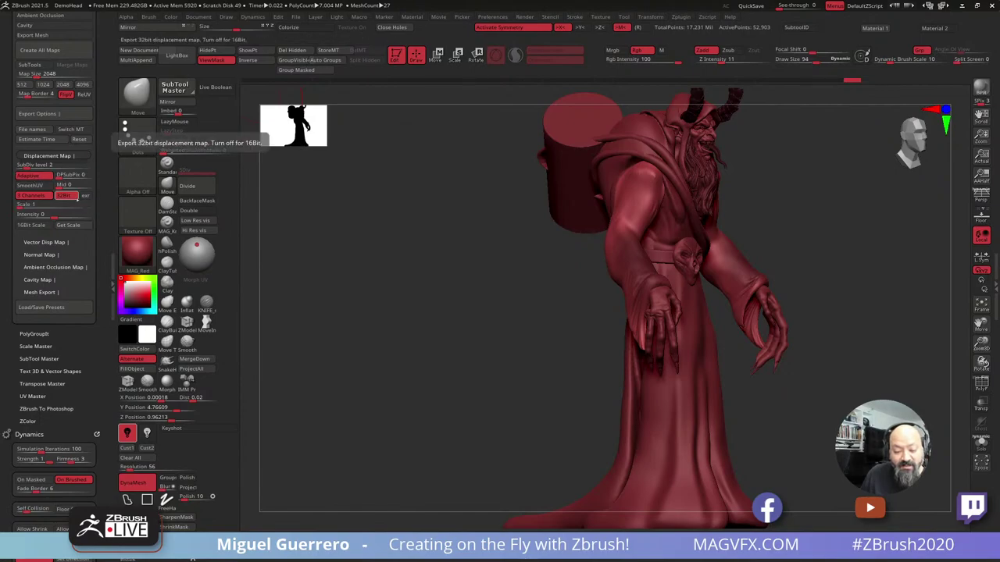
pyautogui.click(84, 196)
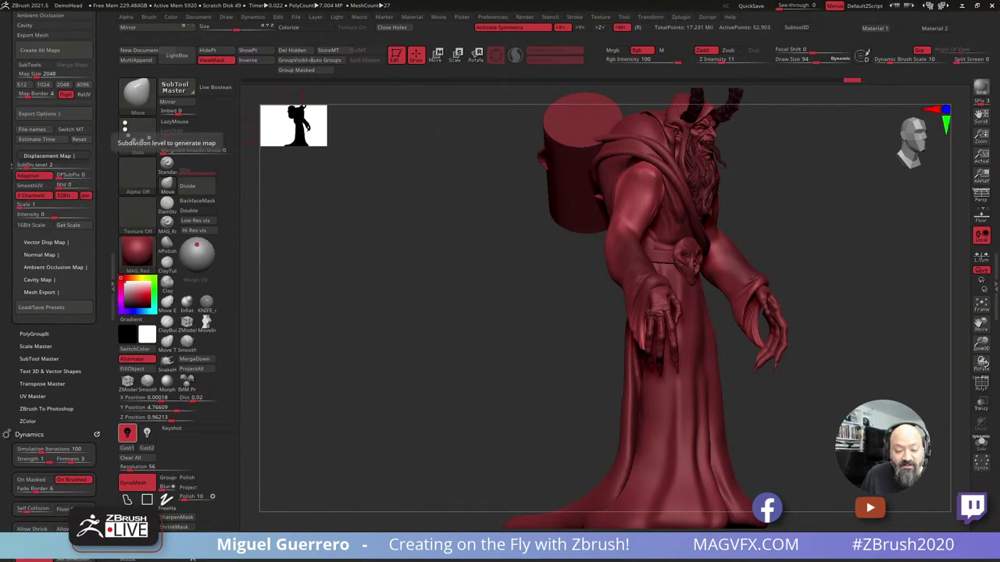
pyautogui.click(70, 175)
pyautogui.write('4')
pyautogui.press('Return')
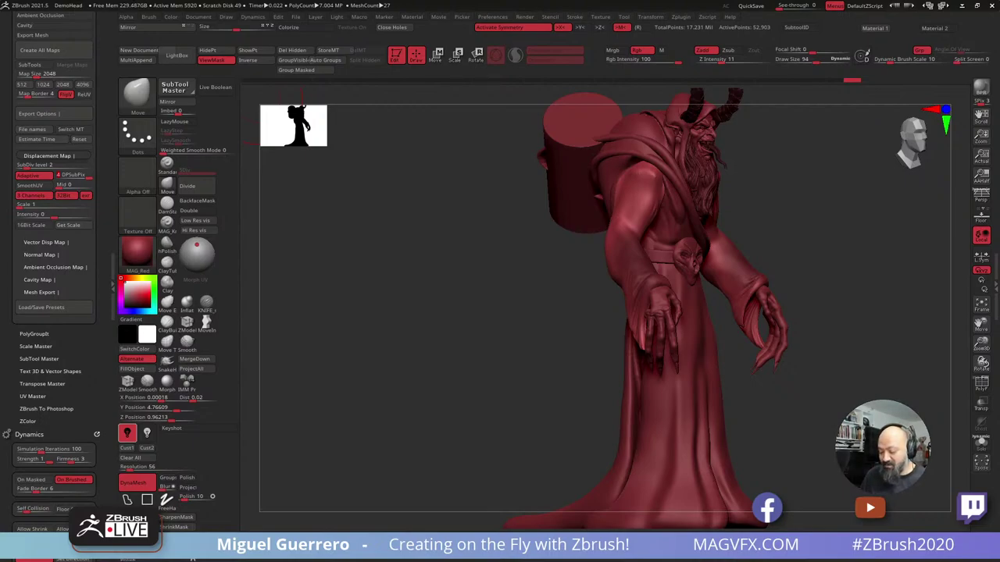
# Clear the mask on the sleeves and reshape the cuffs around the hands with the Move brush.
pyautogui.moveTo(478, 340); pyautogui.dragTo(549, 344)
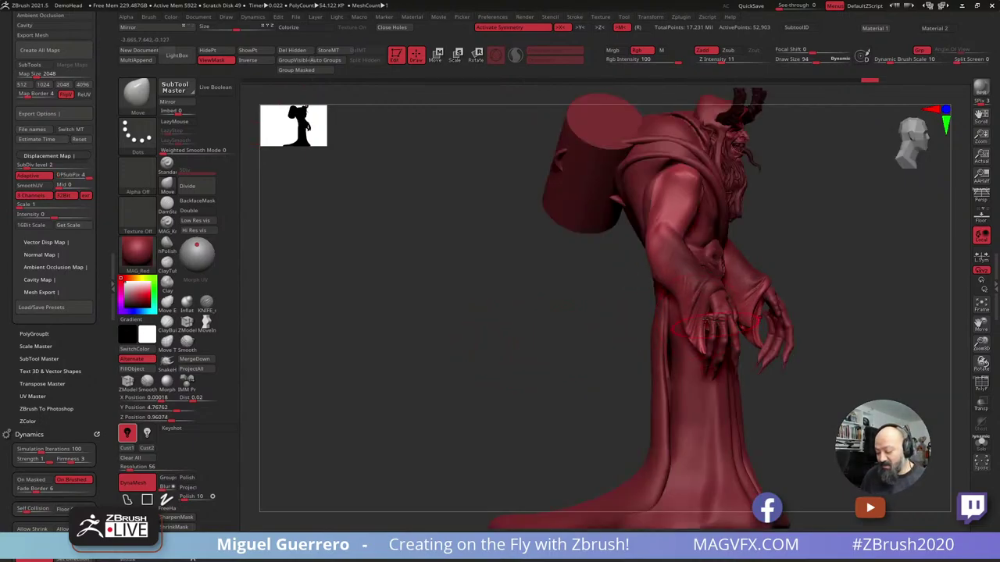
pyautogui.moveTo(707, 328); pyautogui.dragTo(698, 333)
pyautogui.keyDown('ctrl'); pyautogui.moveTo(512, 325); pyautogui.dragTo(580, 332); pyautogui.keyUp('ctrl')
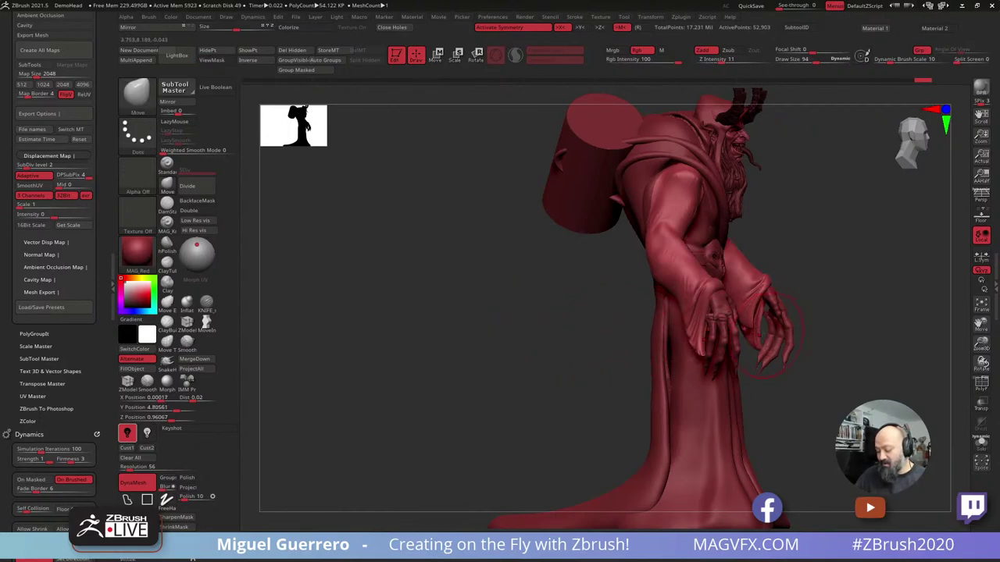
pyautogui.moveTo(758, 335); pyautogui.dragTo(747, 307)
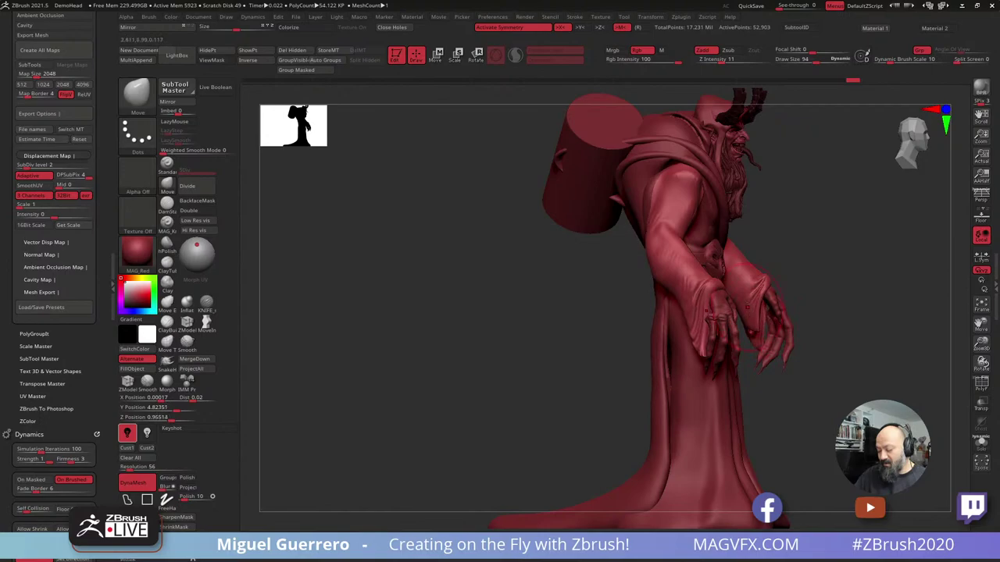
# Step forward and back through the latest sleeve edits to compare cuff shapes, and examine them on the full figure.
pyautogui.hotkey('ctrl', 'shift', 'z')
pyautogui.hotkey('ctrl', 'shift', 'z')
pyautogui.hotkey('ctrl', 'shift', 'z')
pyautogui.hotkey('ctrl', 'shift', 'z')
pyautogui.hotkey('ctrl', 'shift', 'z')
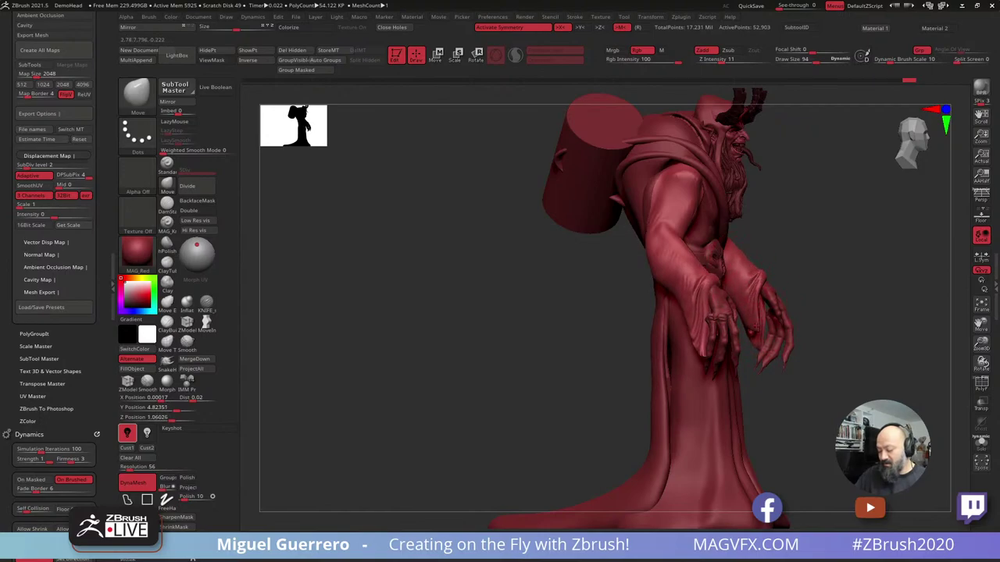
pyautogui.hotkey('ctrl', 'z')
pyautogui.hotkey('ctrl', 'z')
pyautogui.hotkey('ctrl', 'z')
pyautogui.hotkey('ctrl', 'z')
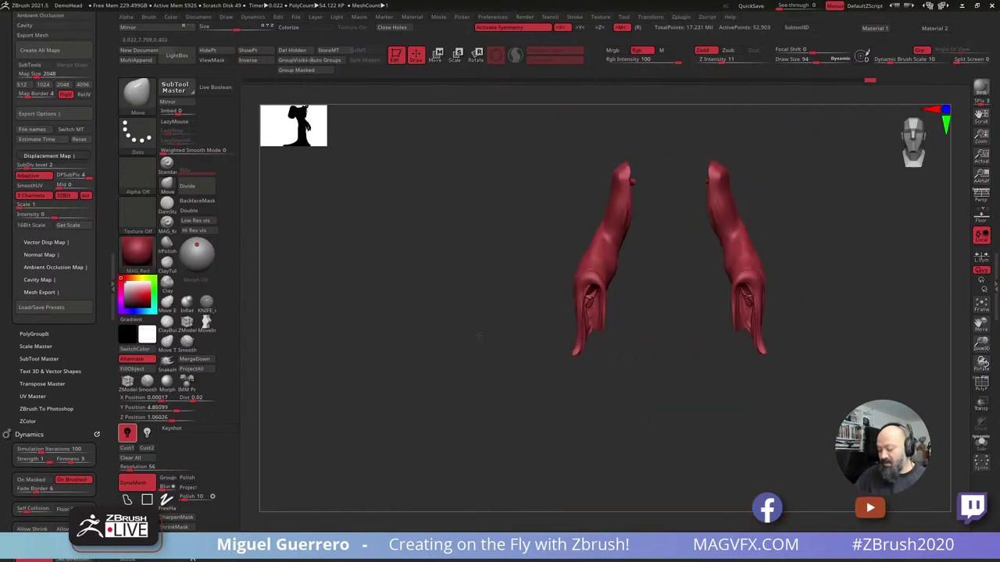
pyautogui.keyDown('alt'); pyautogui.moveTo(471, 319); pyautogui.dragTo(471, 357); pyautogui.keyUp('alt')
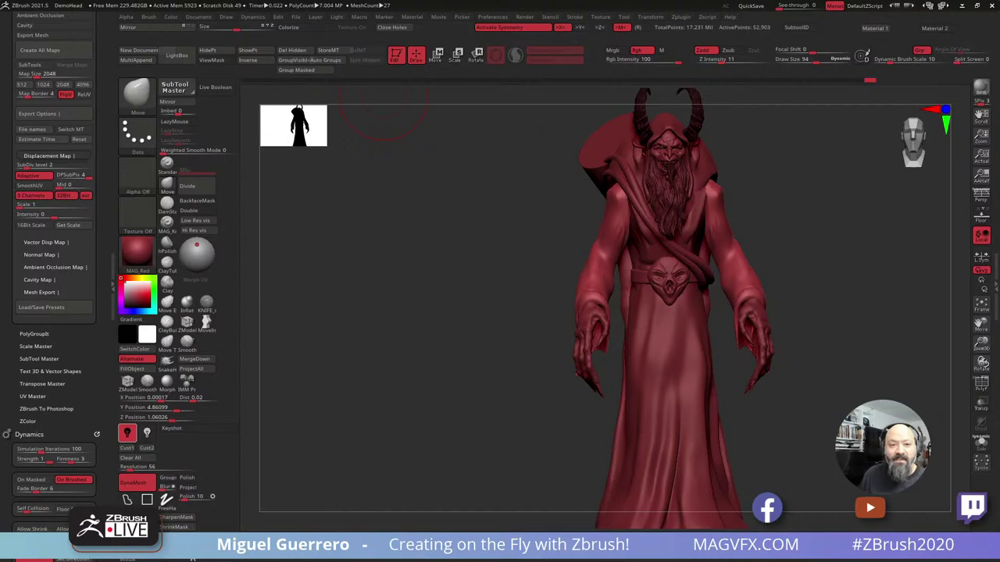
pyautogui.moveTo(472, 332)
pyautogui.mouseDown()
pyautogui.moveTo(428, 339)
pyautogui.moveTo(401, 328)
pyautogui.moveTo(385, 343)
pyautogui.moveTo(399, 344)
pyautogui.mouseUp()
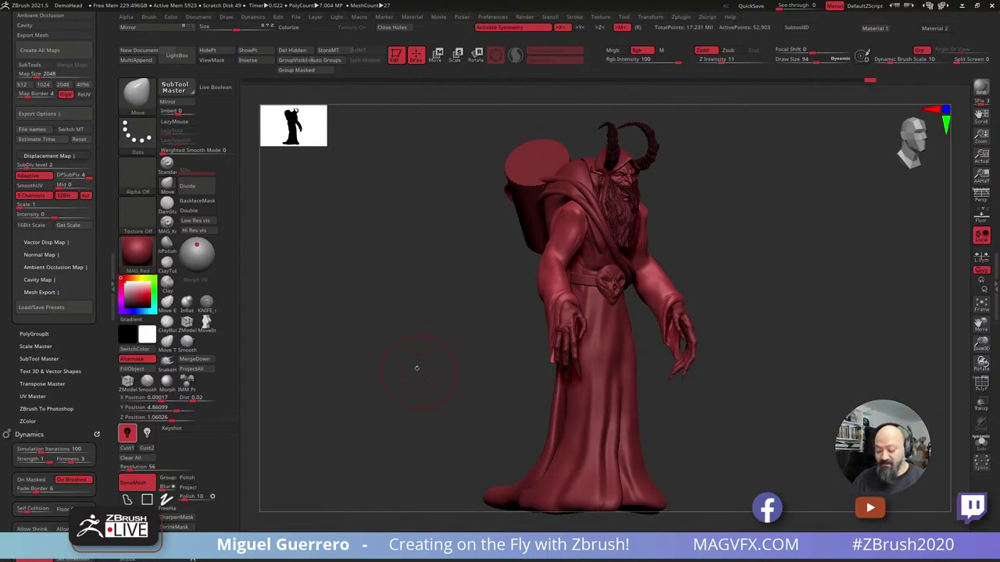
pyautogui.moveTo(416, 368); pyautogui.dragTo(408, 355)
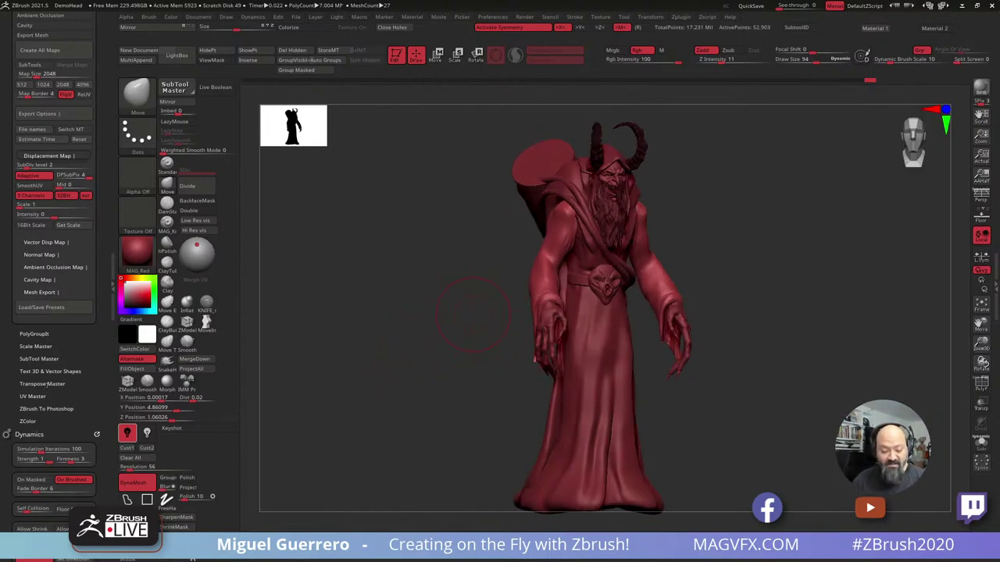
# Select the body subtool krampus_v024 and toggle Solo on and off.
pyautogui.moveTo(42, 443); pyautogui.dragTo(30, 299)
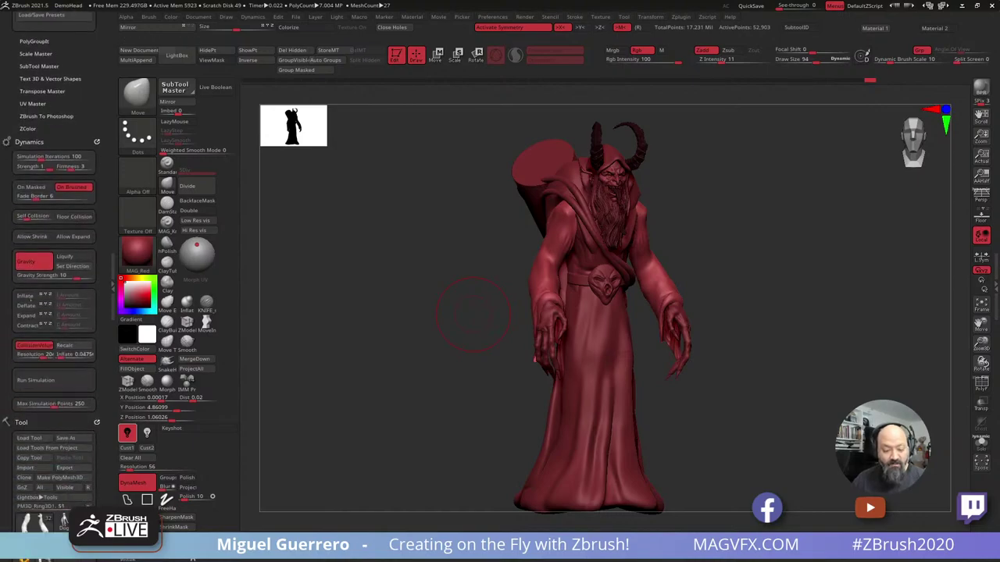
pyautogui.scroll(-4, 51, 297)
pyautogui.scroll(-1, 50, 297)
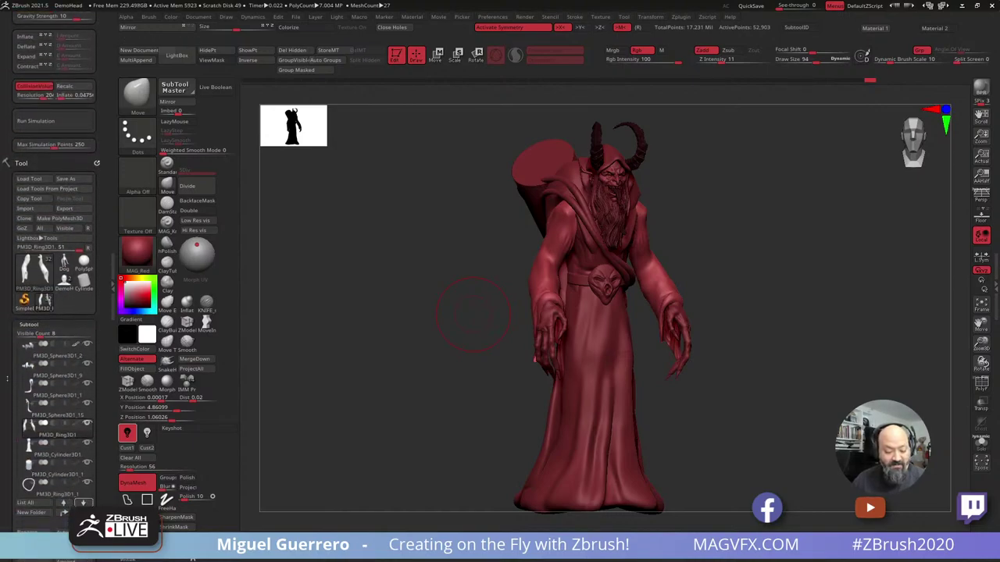
pyautogui.scroll(6, 54, 414)
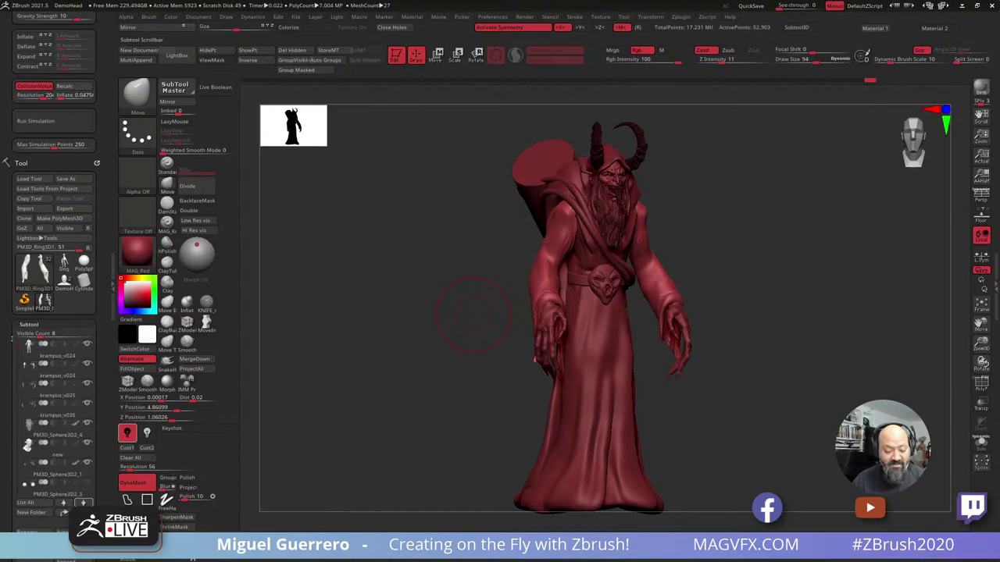
pyautogui.click(33, 356)
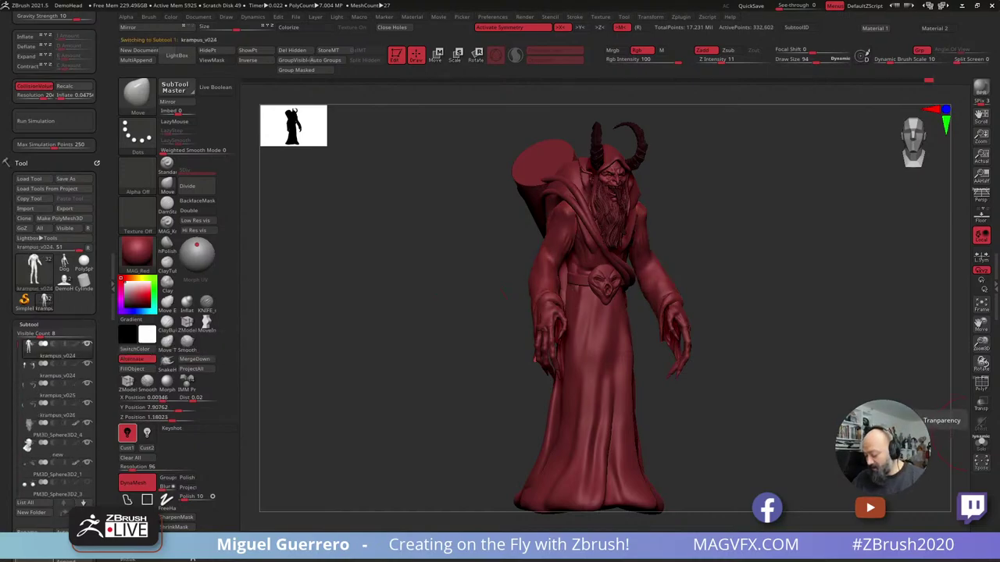
pyautogui.click(980, 444)
pyautogui.click(980, 442)
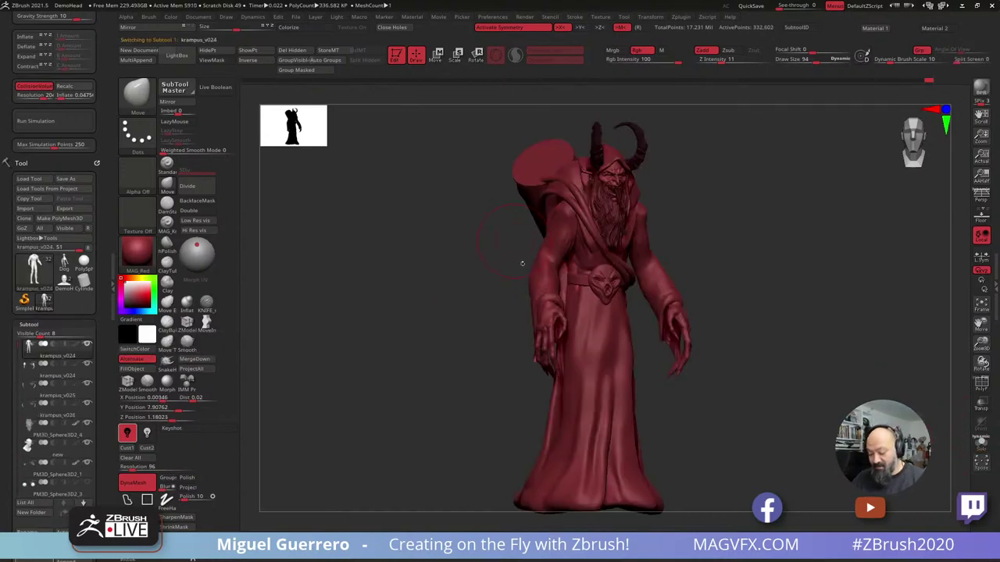
# Review the full figure from the side and front and switch to the robe subtool PM3D_Cylinder3D1.
pyautogui.moveTo(432, 286); pyautogui.dragTo(397, 298)
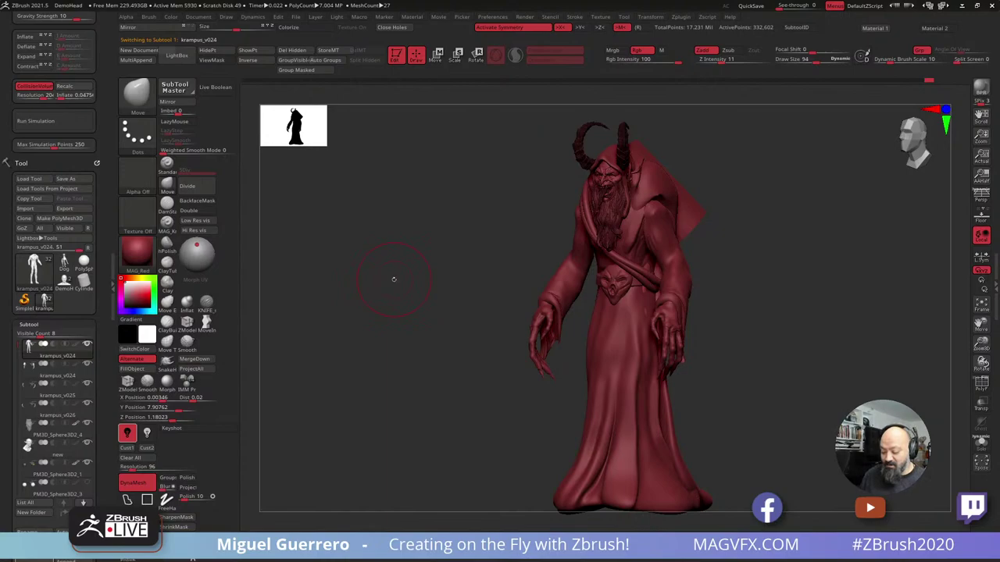
pyautogui.keyDown('shift'); pyautogui.moveTo(394, 279); pyautogui.dragTo(386, 341); pyautogui.keyUp('shift')
pyautogui.moveTo(492, 336); pyautogui.dragTo(459, 335)
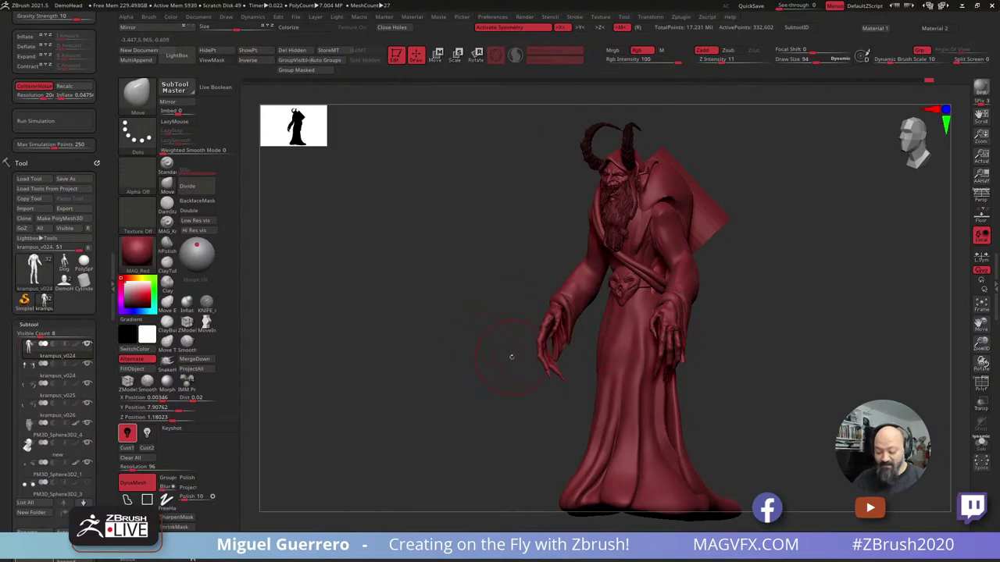
pyautogui.keyDown('shift'); pyautogui.moveTo(441, 382); pyautogui.dragTo(504, 413); pyautogui.keyUp('shift')
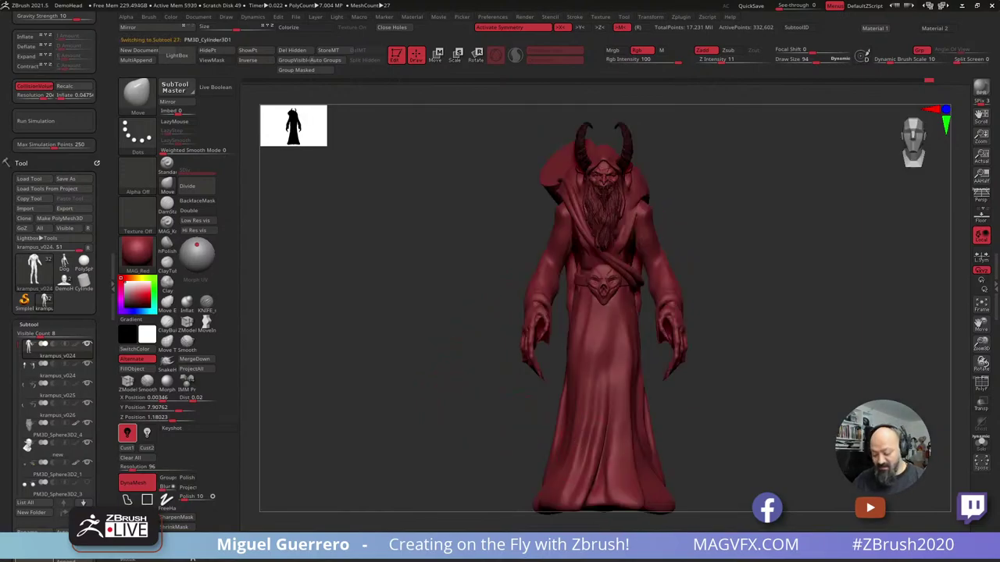
# Select the robe subtool PM3D_Cylinder3D1 and adjust the front of its hem with the Move brush.
pyautogui.keyDown('alt'); pyautogui.click(606, 499); pyautogui.keyUp('alt')
pyautogui.keyDown('alt'); pyautogui.moveTo(606, 499); pyautogui.dragTo(586, 432, button='right'); pyautogui.keyUp('alt')
pyautogui.moveTo(588, 432)
pyautogui.mouseDown()
pyautogui.moveTo(590, 444)
pyautogui.moveTo(612, 444)
pyautogui.mouseUp()
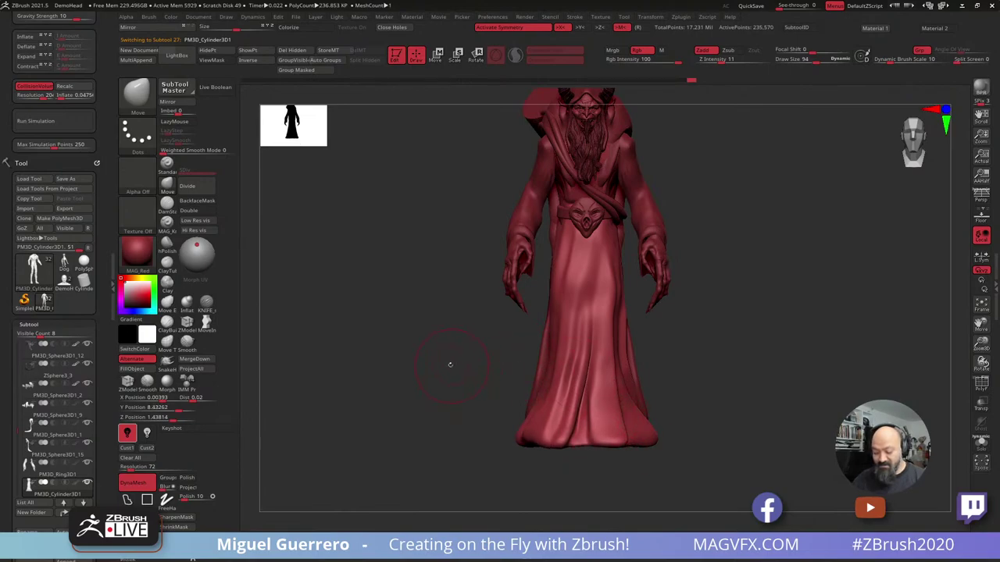
# Examine the full figure and the cylinder on its back from the front and both sides.
pyautogui.moveTo(453, 359)
pyautogui.mouseDown()
pyautogui.moveTo(437, 373)
pyautogui.moveTo(441, 365)
pyautogui.mouseUp()
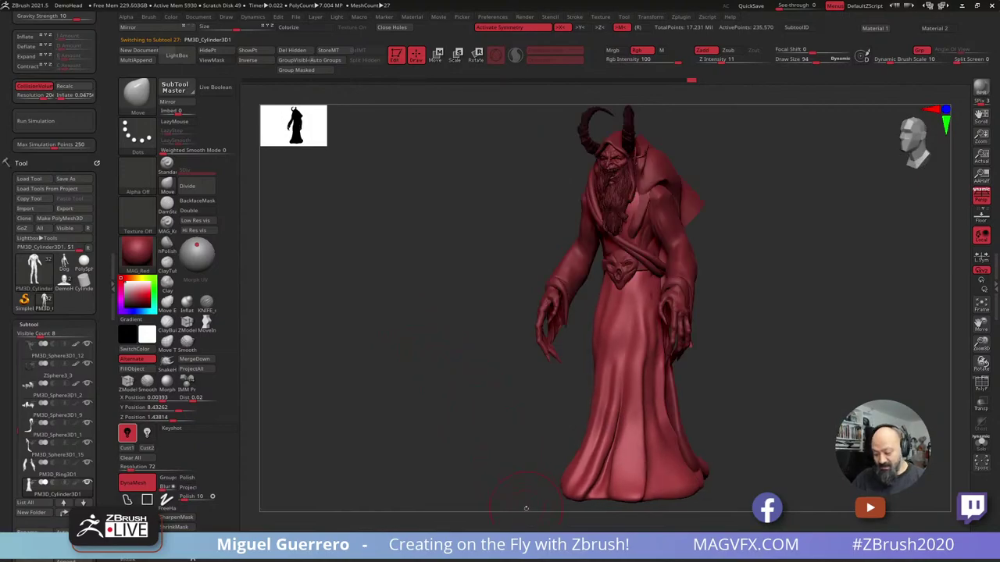
pyautogui.moveTo(479, 469); pyautogui.dragTo(552, 255)
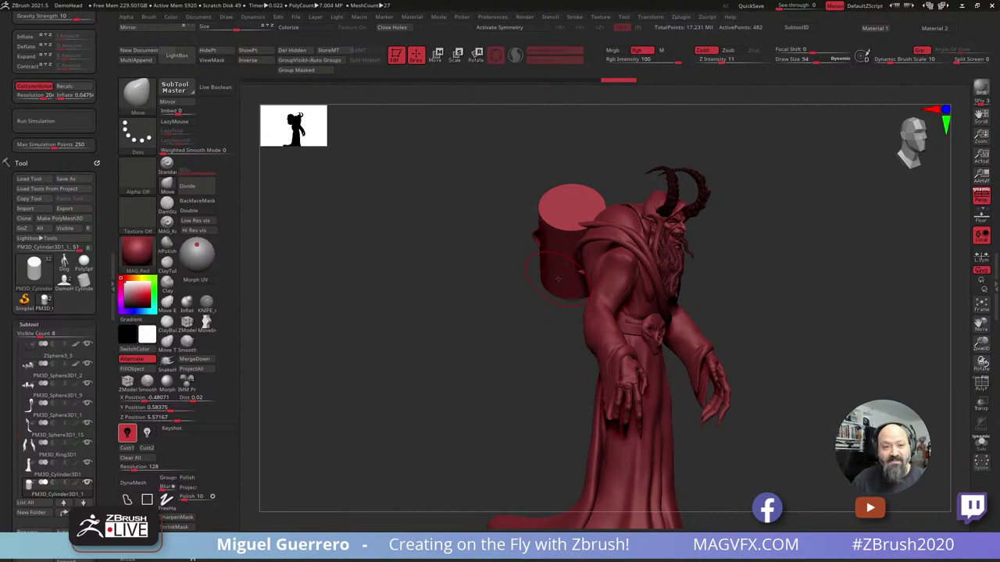
pyautogui.moveTo(471, 356)
pyautogui.mouseDown()
pyautogui.moveTo(456, 330)
pyautogui.moveTo(439, 357)
pyautogui.moveTo(443, 348)
pyautogui.mouseUp()
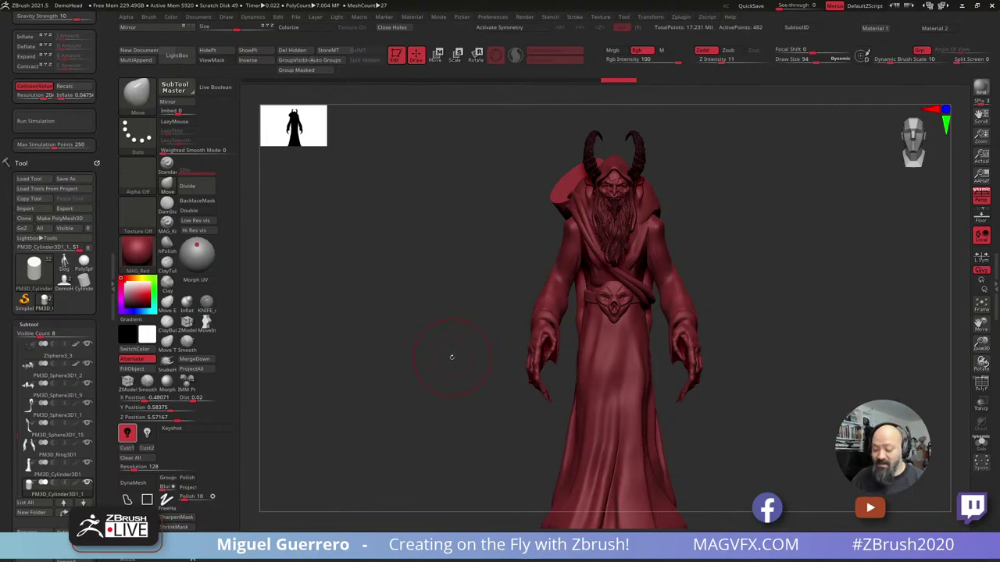
pyautogui.moveTo(432, 384)
pyautogui.mouseDown()
pyautogui.moveTo(413, 383)
pyautogui.moveTo(427, 391)
pyautogui.mouseUp()
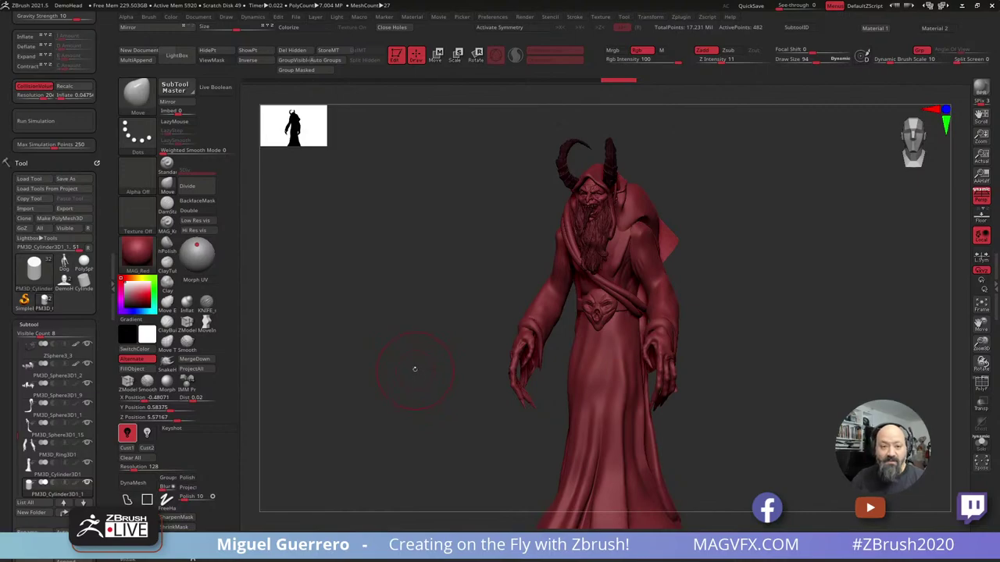
pyautogui.keyDown('alt'); pyautogui.moveTo(399, 323); pyautogui.dragTo(425, 380, button='right'); pyautogui.keyUp('alt')
pyautogui.moveTo(426, 344)
pyautogui.keyDown('ctrl'); pyautogui.mouseDown(button='right')
pyautogui.moveTo(429, 320)
pyautogui.moveTo(422, 347)
pyautogui.mouseUp(button='right'); pyautogui.keyUp('ctrl')
pyautogui.moveTo(422, 346)
pyautogui.mouseDown()
pyautogui.moveTo(401, 335)
pyautogui.moveTo(589, 328)
pyautogui.mouseUp()
# Select the sleeves subtool PM3D_Ring3D1 and carve creases around the shoulders with the DamStandard brush at draw size 66.
pyautogui.keyDown('alt'); pyautogui.click(627, 321); pyautogui.keyUp('alt')
pyautogui.moveTo(445, 314); pyautogui.dragTo(450, 313)
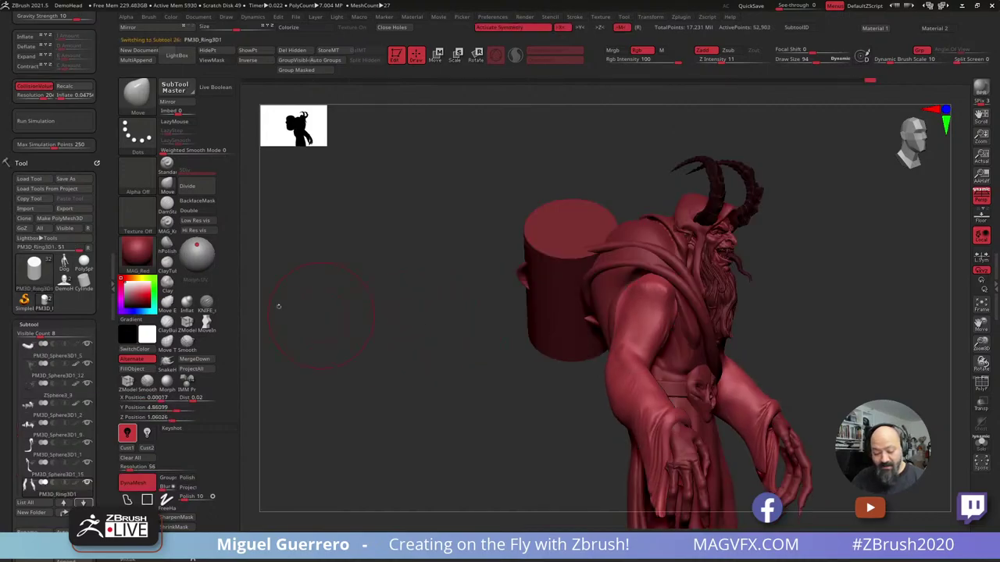
pyautogui.click(166, 203)
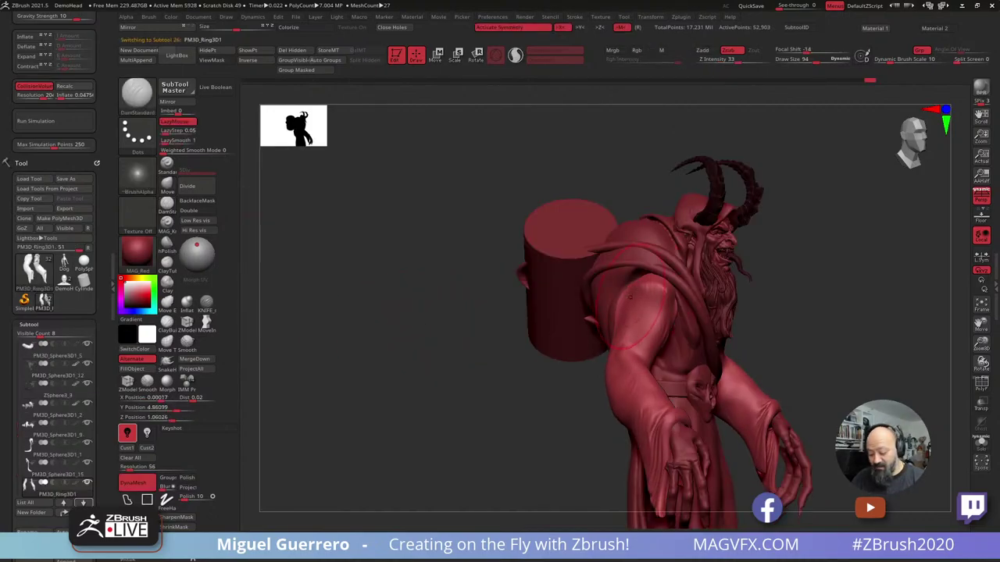
pyautogui.moveTo(455, 300); pyautogui.dragTo(383, 300)
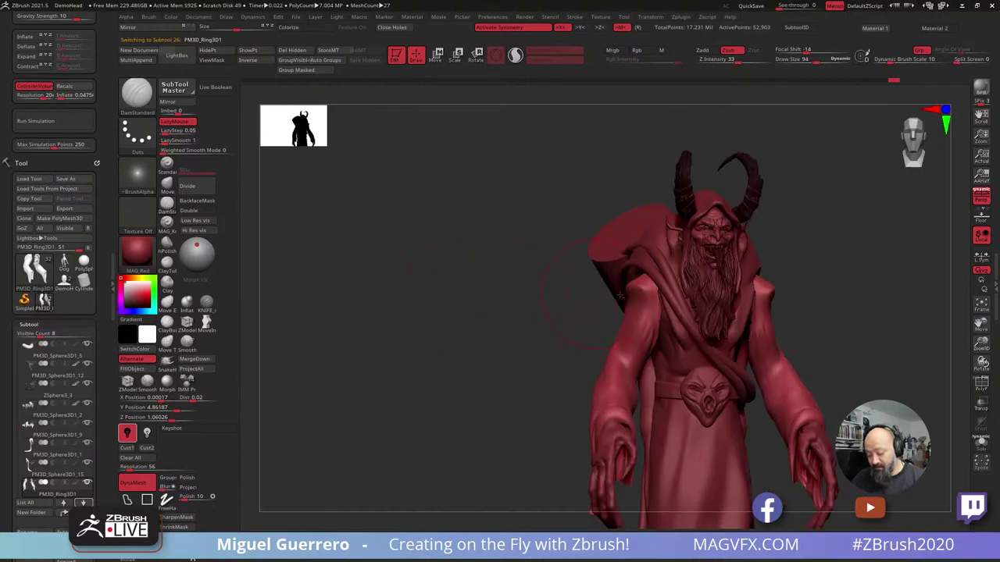
pyautogui.moveTo(651, 310); pyautogui.dragTo(624, 290)
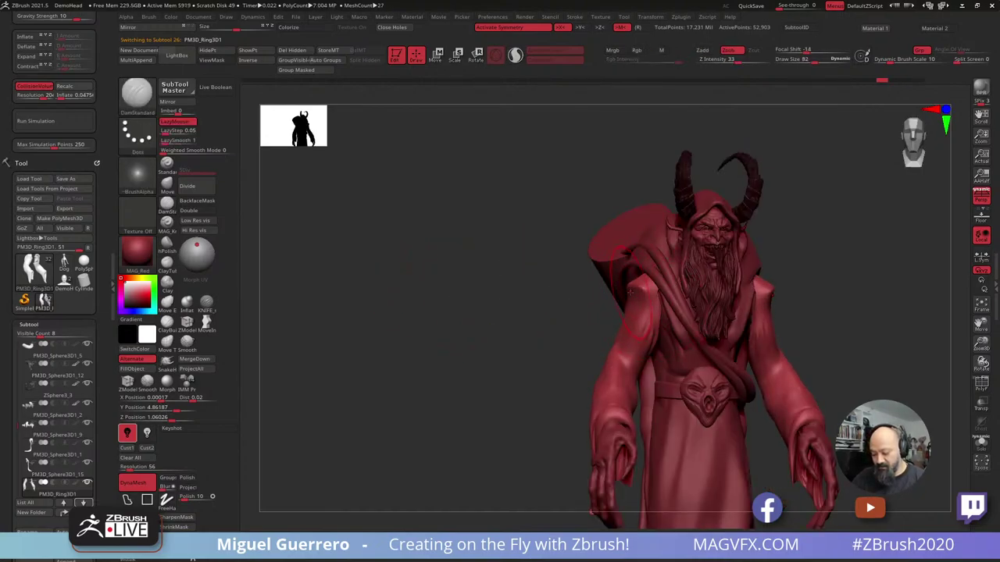
pyautogui.moveTo(500, 303); pyautogui.dragTo(578, 305)
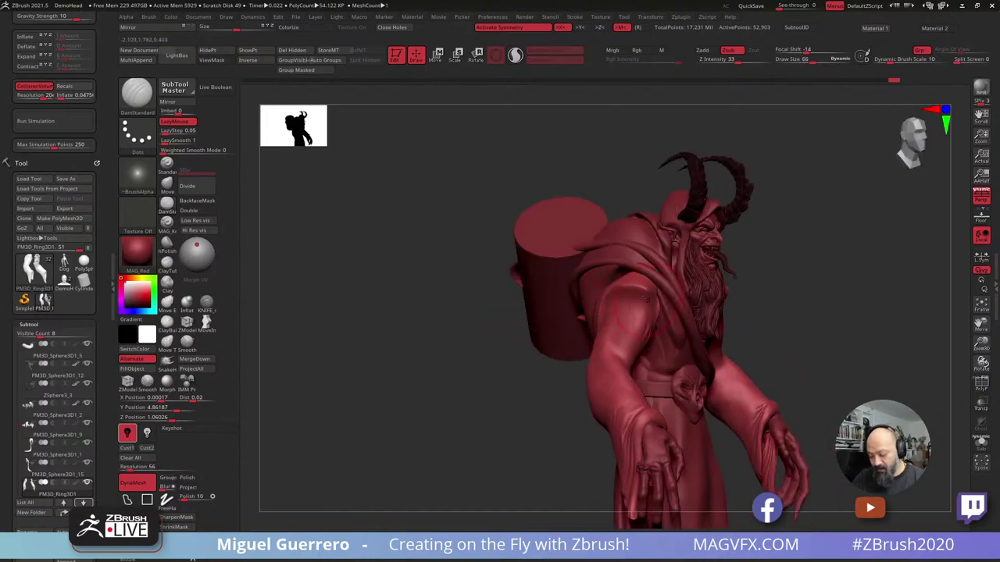
pyautogui.moveTo(532, 316); pyautogui.dragTo(565, 299, button='right')
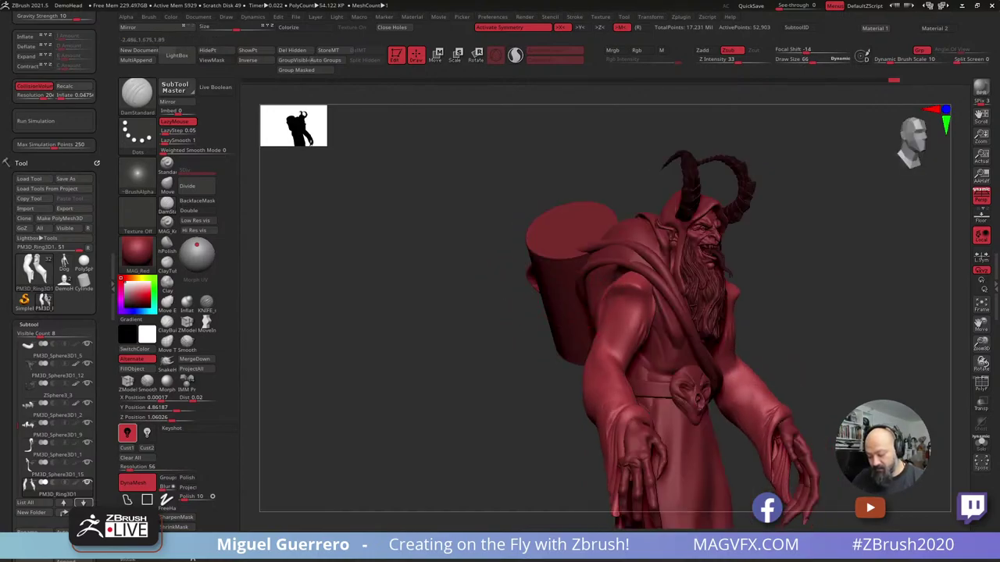
pyautogui.moveTo(625, 298); pyautogui.dragTo(642, 303)
pyautogui.moveTo(574, 302); pyautogui.dragTo(525, 302, button='right')
pyautogui.moveTo(606, 291); pyautogui.dragTo(636, 298)
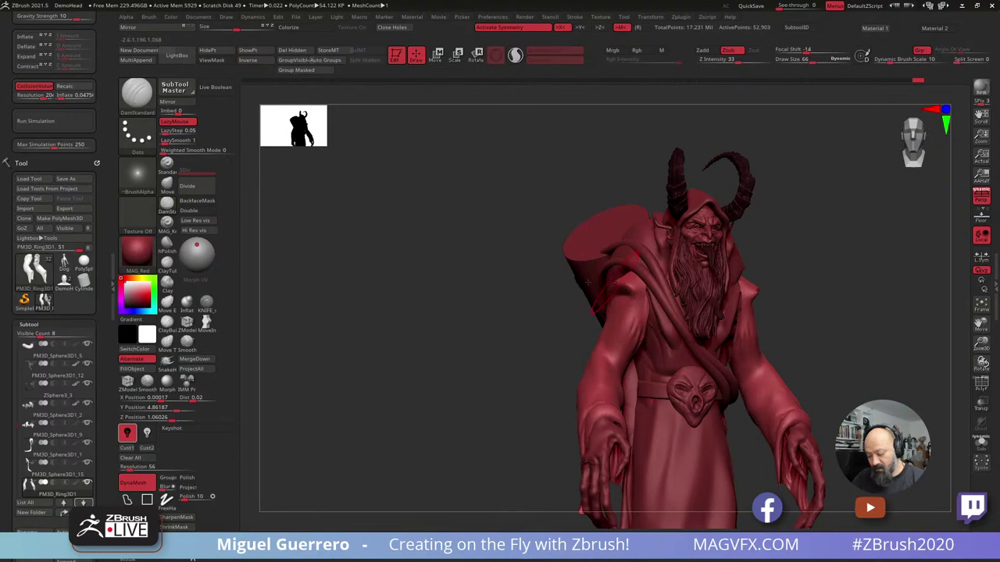
pyautogui.moveTo(531, 301)
pyautogui.mouseDown(button='right')
pyautogui.moveTo(517, 297)
pyautogui.moveTo(502, 313)
pyautogui.moveTo(578, 323)
pyautogui.mouseUp(button='right')
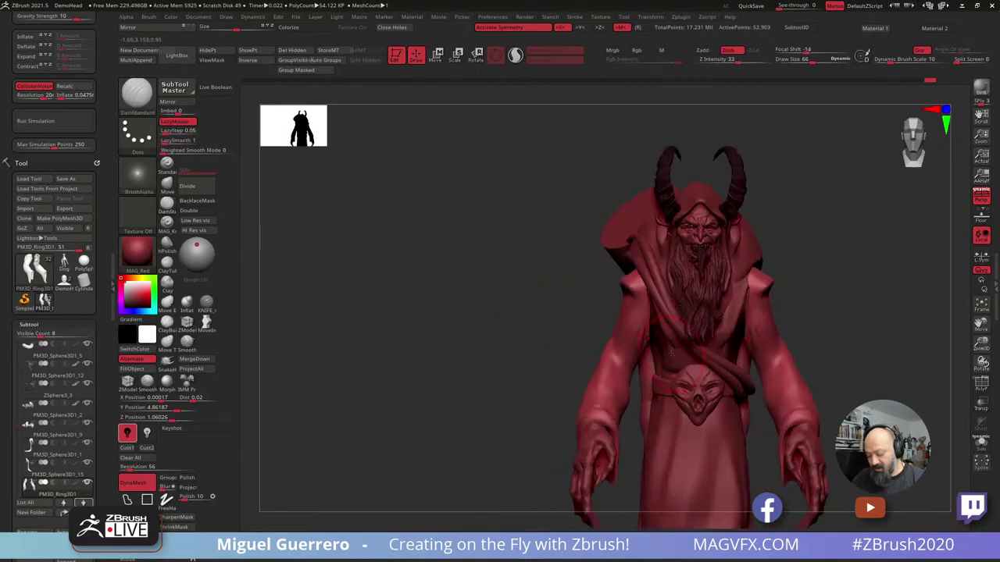
# Select the cape subtool PM3D_Sphere3D1_1 and reshape its edges around the neck, upper back and chest with the Move brush.
pyautogui.keyDown('alt'); pyautogui.click(625, 241); pyautogui.keyUp('alt')
pyautogui.moveTo(546, 267)
pyautogui.mouseDown(button='right')
pyautogui.moveTo(507, 267)
pyautogui.moveTo(580, 292)
pyautogui.moveTo(458, 298)
pyautogui.moveTo(355, 282)
pyautogui.moveTo(377, 271)
pyautogui.mouseUp(button='right')
pyautogui.press('b')
pyautogui.press('m')
pyautogui.press('v')
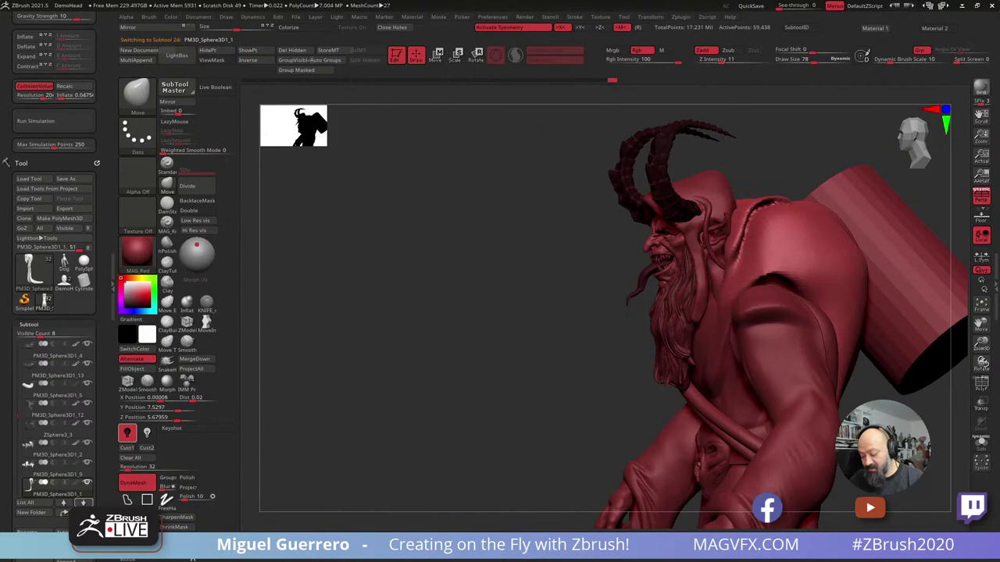
pyautogui.moveTo(562, 227); pyautogui.dragTo(550, 234, button='right')
pyautogui.moveTo(733, 223)
pyautogui.mouseDown()
pyautogui.moveTo(743, 232)
pyautogui.moveTo(775, 200)
pyautogui.mouseUp()
pyautogui.moveTo(780, 173); pyautogui.dragTo(783, 187, button='right')
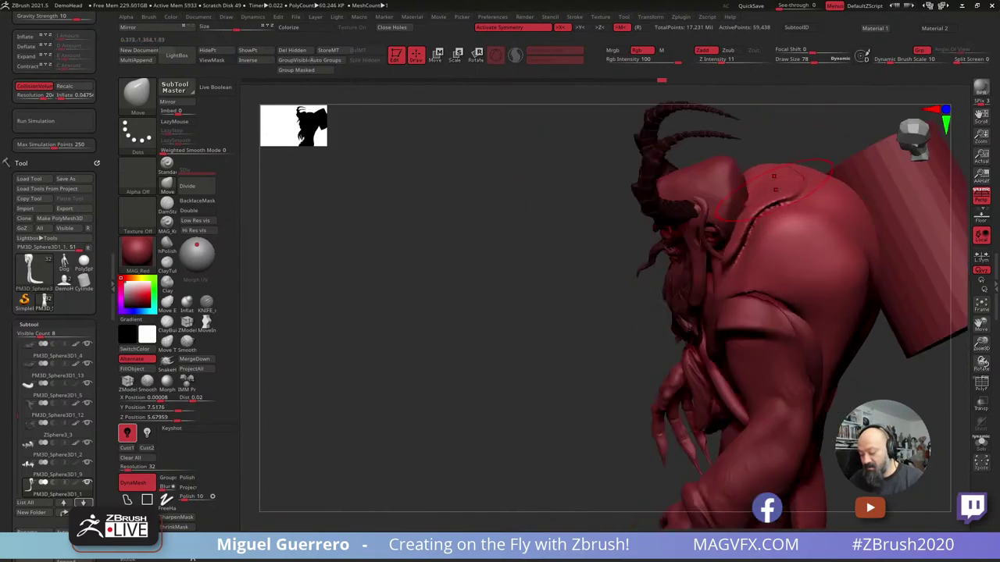
pyautogui.moveTo(793, 179); pyautogui.dragTo(796, 186)
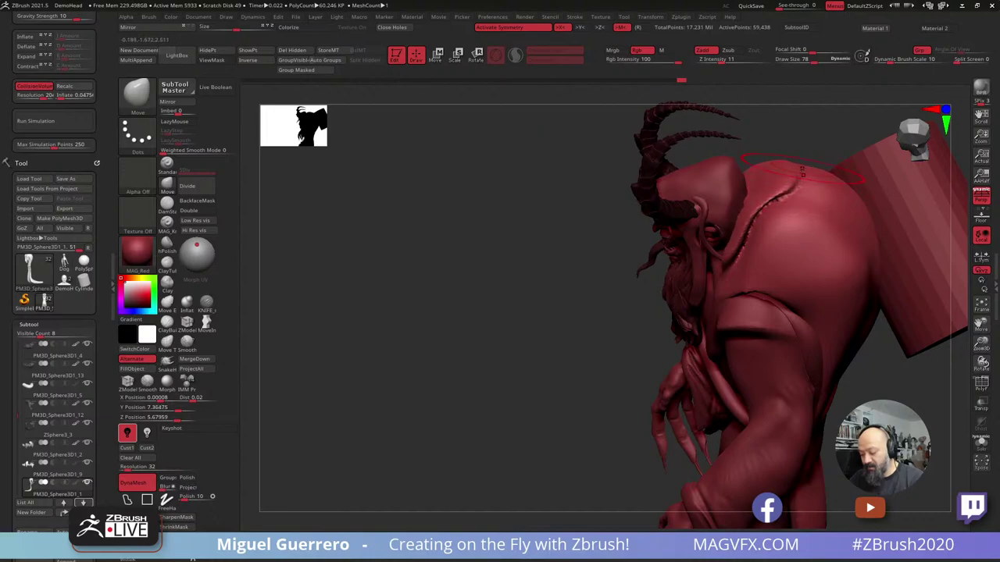
pyautogui.moveTo(522, 297); pyautogui.dragTo(553, 278, button='right')
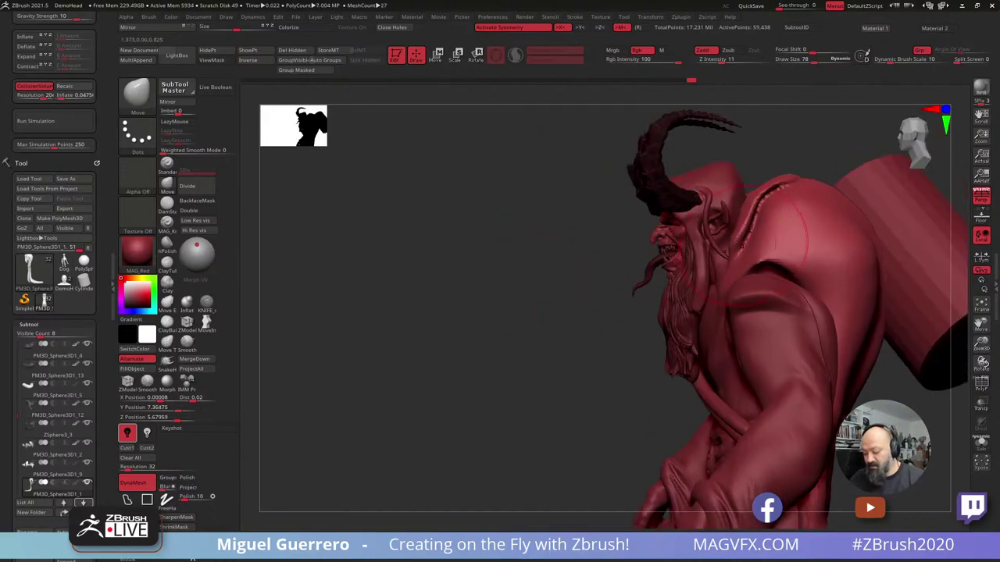
pyautogui.moveTo(712, 313); pyautogui.dragTo(705, 328)
pyautogui.moveTo(587, 335)
pyautogui.mouseDown(button='right')
pyautogui.moveTo(663, 339)
pyautogui.moveTo(712, 324)
pyautogui.mouseUp(button='right')
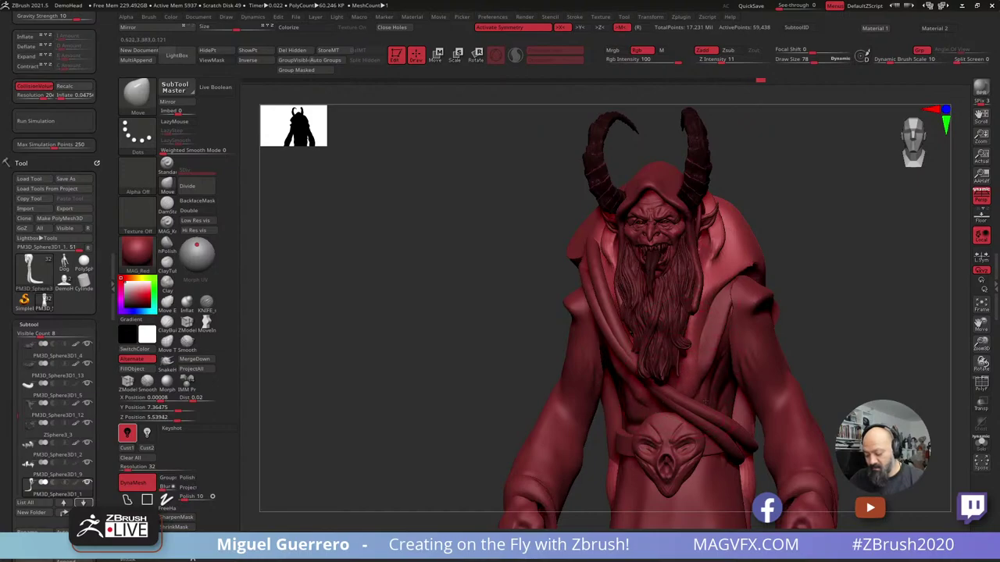
# Pull the cape's two front ends down past the skull-face belt buckle into long hanging strips with the Move brush.
pyautogui.moveTo(696, 386); pyautogui.dragTo(699, 395)
pyautogui.moveTo(587, 368)
pyautogui.keyDown('ctrl'); pyautogui.mouseDown(button='right')
pyautogui.moveTo(515, 285)
pyautogui.moveTo(539, 275)
pyautogui.mouseUp(button='right'); pyautogui.keyUp('ctrl')
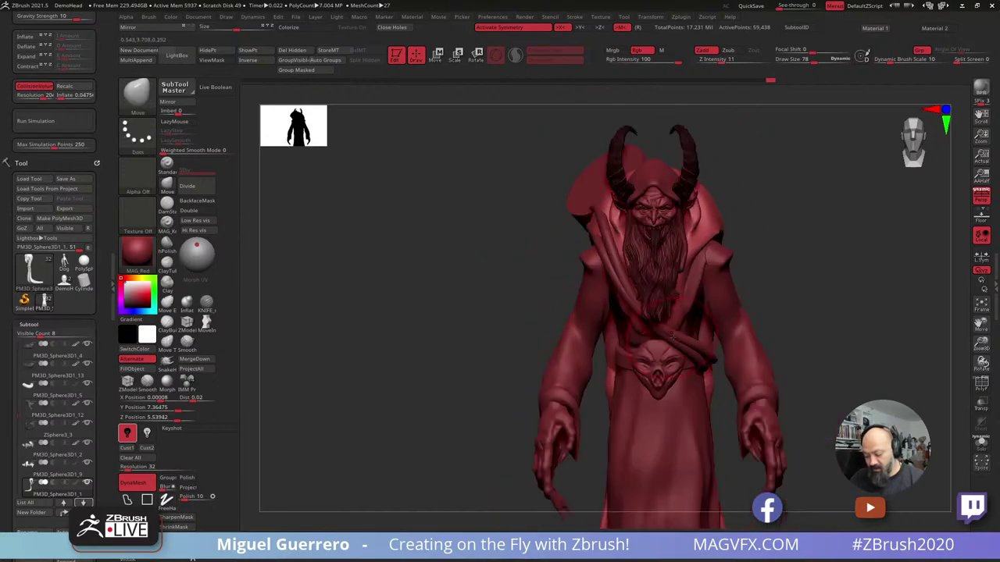
pyautogui.moveTo(682, 313); pyautogui.dragTo(678, 423)
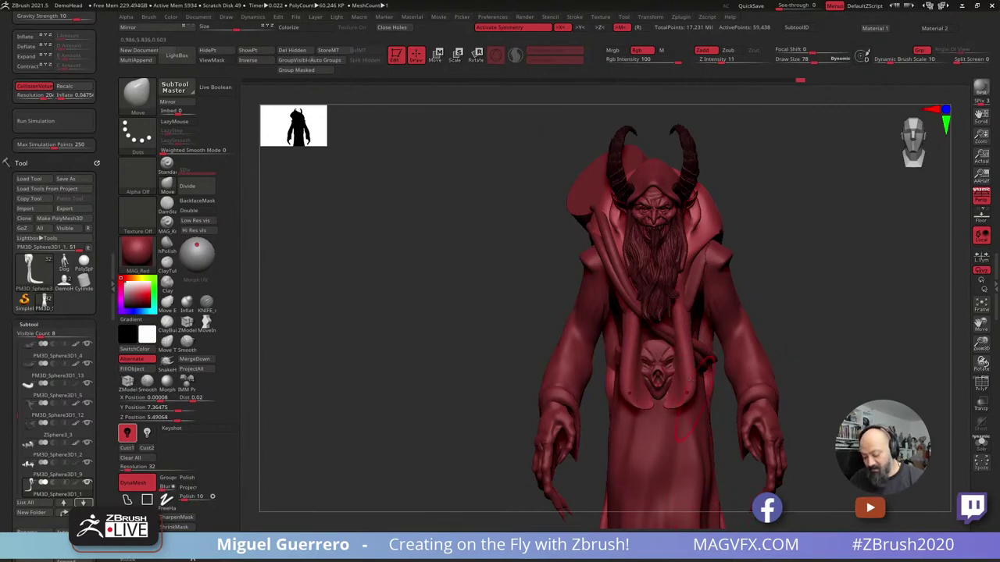
pyautogui.moveTo(693, 279); pyautogui.dragTo(688, 270)
pyautogui.moveTo(691, 384)
pyautogui.mouseDown()
pyautogui.moveTo(698, 392)
pyautogui.moveTo(680, 417)
pyautogui.moveTo(674, 462)
pyautogui.mouseUp()
pyautogui.keyDown('alt'); pyautogui.moveTo(474, 362); pyautogui.dragTo(471, 326); pyautogui.keyUp('alt')
# Trim the lower ends of the hanging strips with the KNIFE brush and flatten their surfaces with hPolish.
pyautogui.click(206, 303)
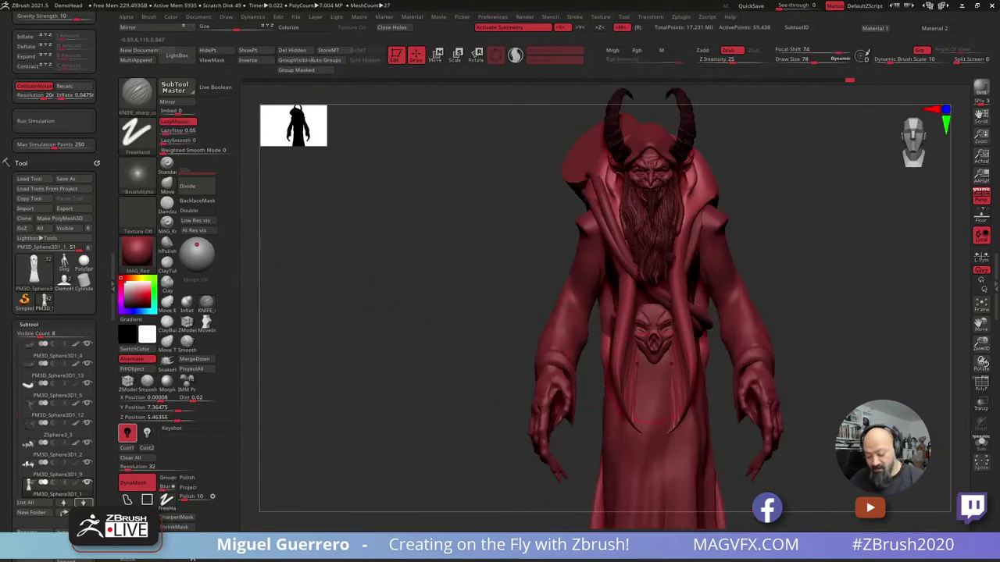
pyautogui.moveTo(676, 366); pyautogui.dragTo(675, 423)
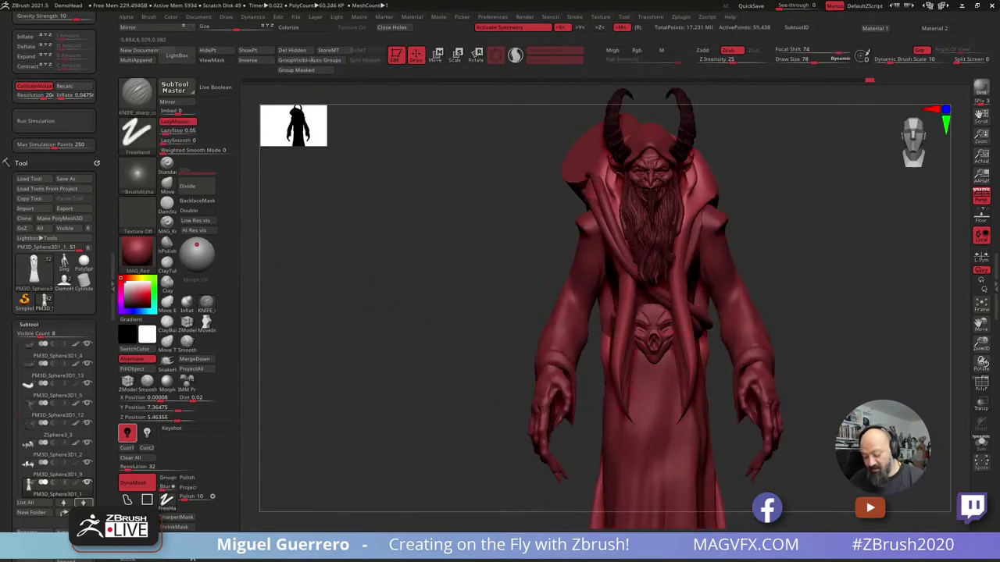
pyautogui.moveTo(466, 317); pyautogui.dragTo(476, 316)
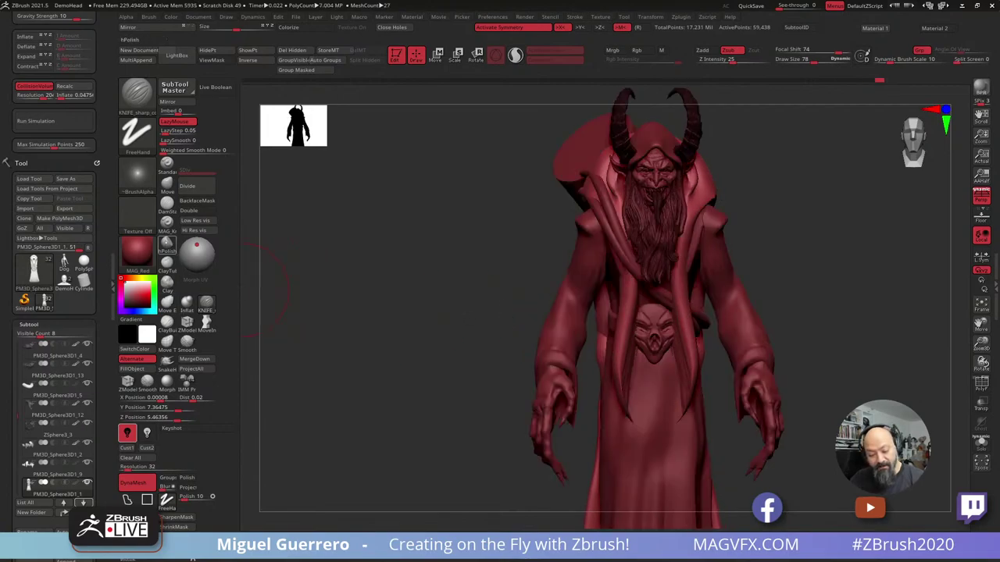
pyautogui.click(167, 244)
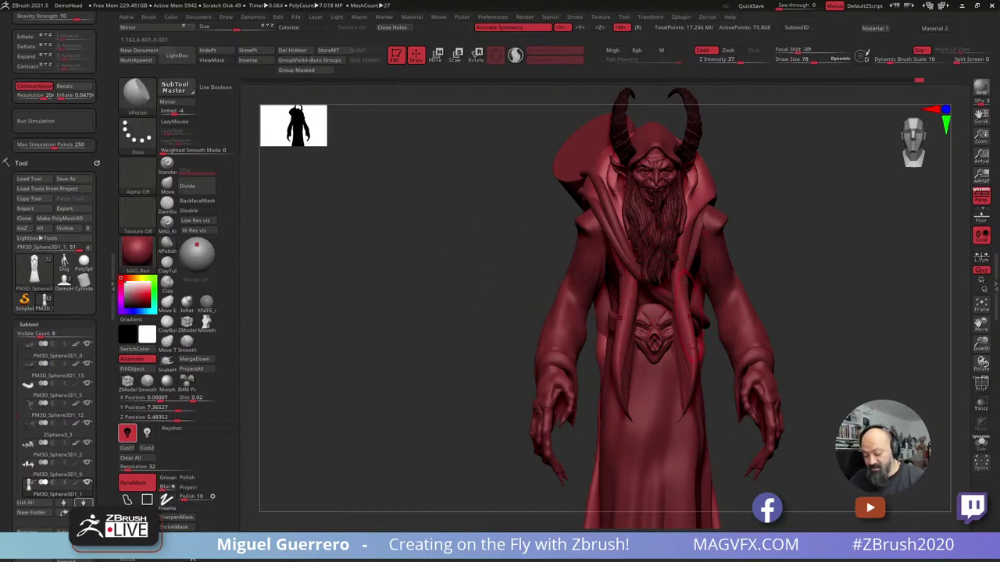
pyautogui.click(671, 247)
pyautogui.keyDown('alt'); pyautogui.moveTo(513, 325); pyautogui.dragTo(495, 304); pyautogui.keyUp('alt')
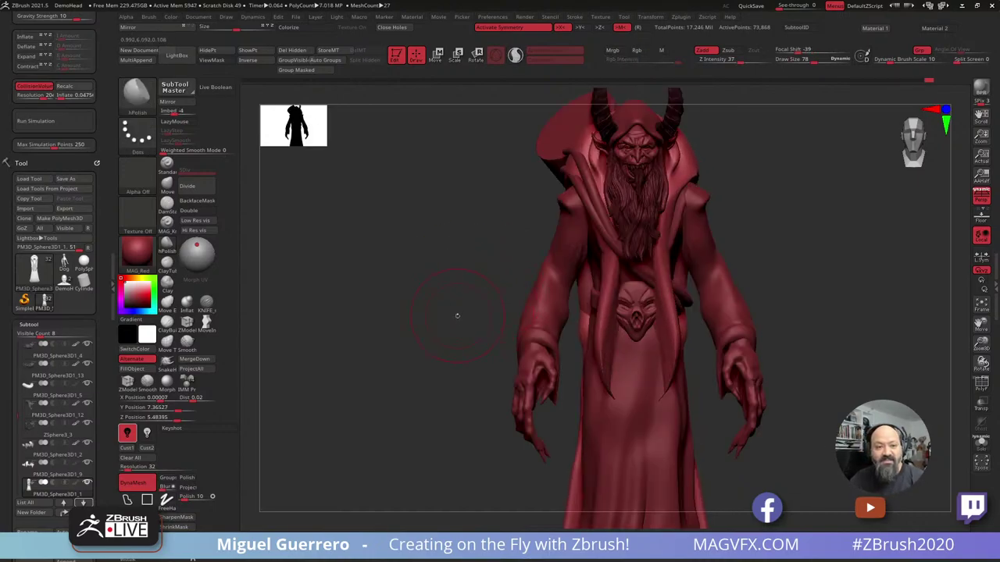
# Reshape the hanging cape strips from the side and front with the Move brush at draw size 94.
pyautogui.moveTo(427, 329)
pyautogui.mouseDown()
pyautogui.moveTo(546, 320)
pyautogui.moveTo(658, 258)
pyautogui.mouseUp()
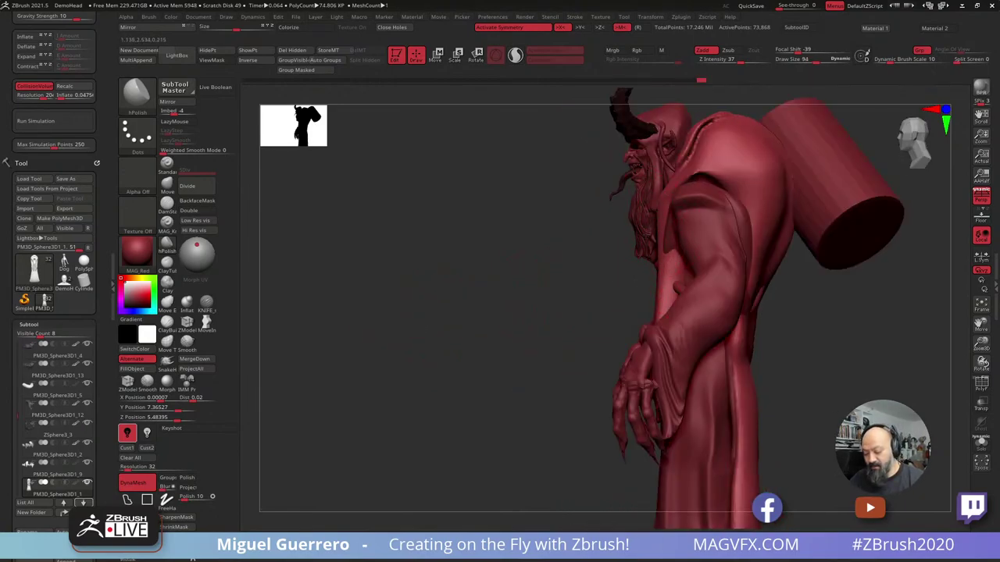
pyautogui.click(166, 183)
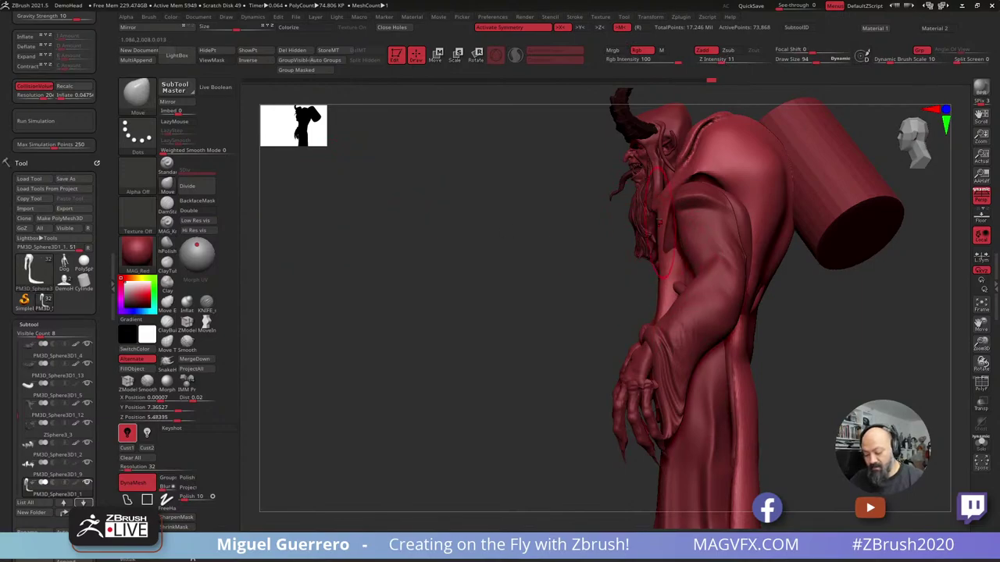
pyautogui.moveTo(657, 301); pyautogui.dragTo(654, 301)
pyautogui.moveTo(539, 308); pyautogui.dragTo(649, 328)
pyautogui.moveTo(603, 361); pyautogui.dragTo(637, 367, button='right')
pyautogui.moveTo(763, 393); pyautogui.dragTo(592, 400, button='right')
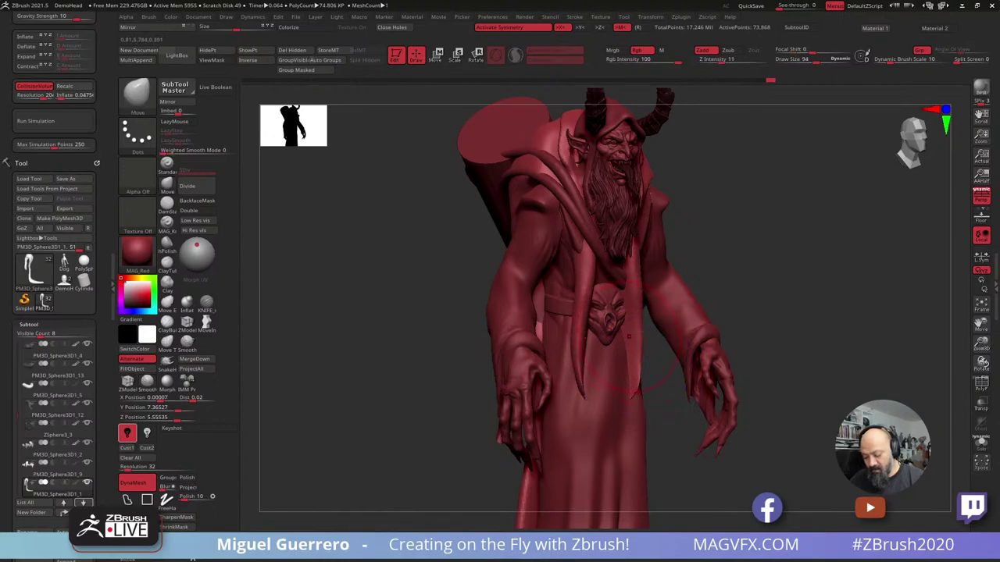
pyautogui.moveTo(650, 336)
pyautogui.mouseDown(button='right')
pyautogui.moveTo(468, 303)
pyautogui.moveTo(504, 319)
pyautogui.moveTo(418, 312)
pyautogui.moveTo(508, 319)
pyautogui.moveTo(464, 304)
pyautogui.mouseUp(button='right')
pyautogui.keyDown('ctrl'); pyautogui.moveTo(465, 304); pyautogui.dragTo(459, 300, button='right'); pyautogui.keyUp('ctrl')
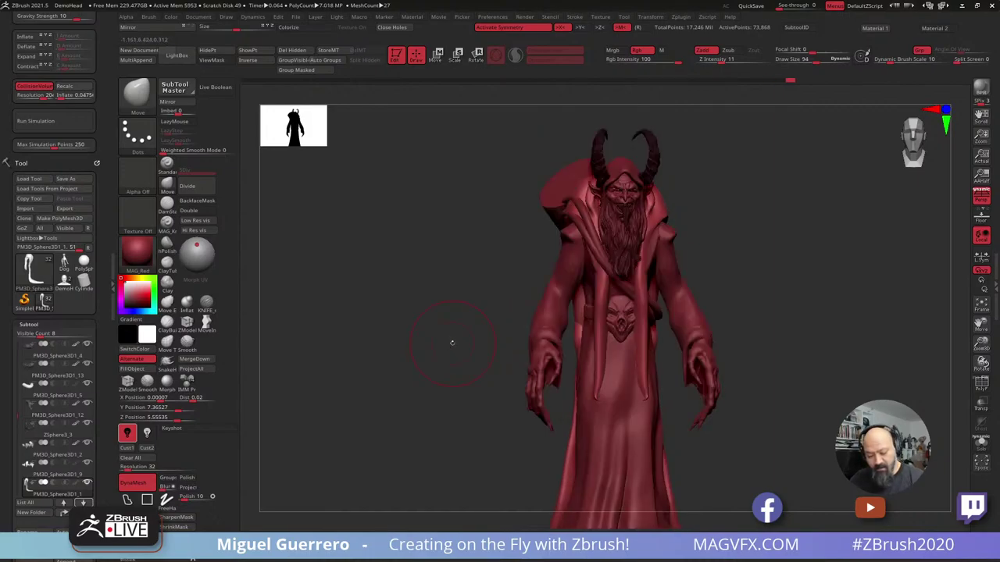
pyautogui.moveTo(446, 339); pyautogui.dragTo(449, 336, button='right')
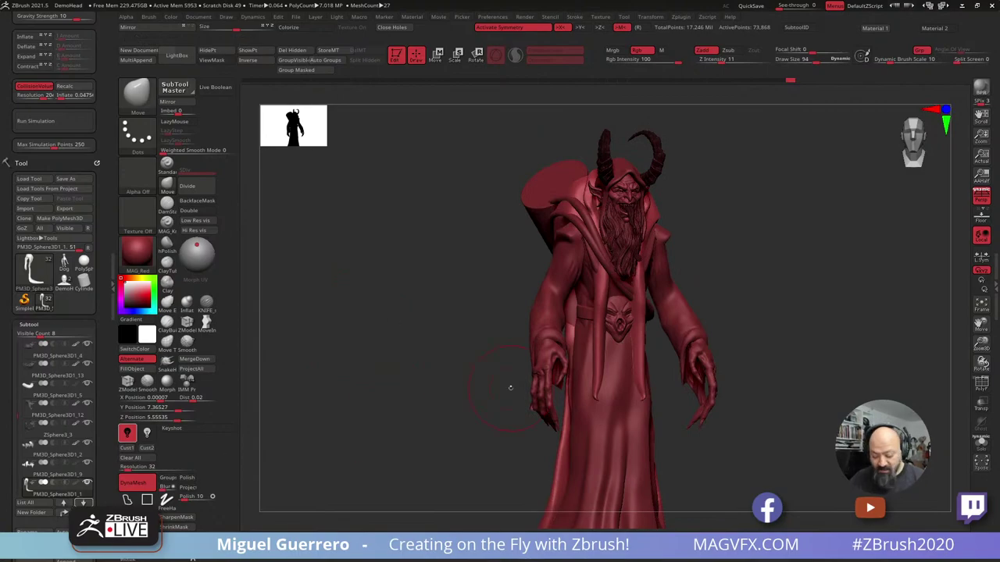
# Append a Cube3D to the subtool list and select it with the move gizmo from the front view.
pyautogui.scroll(-4, 58, 484)
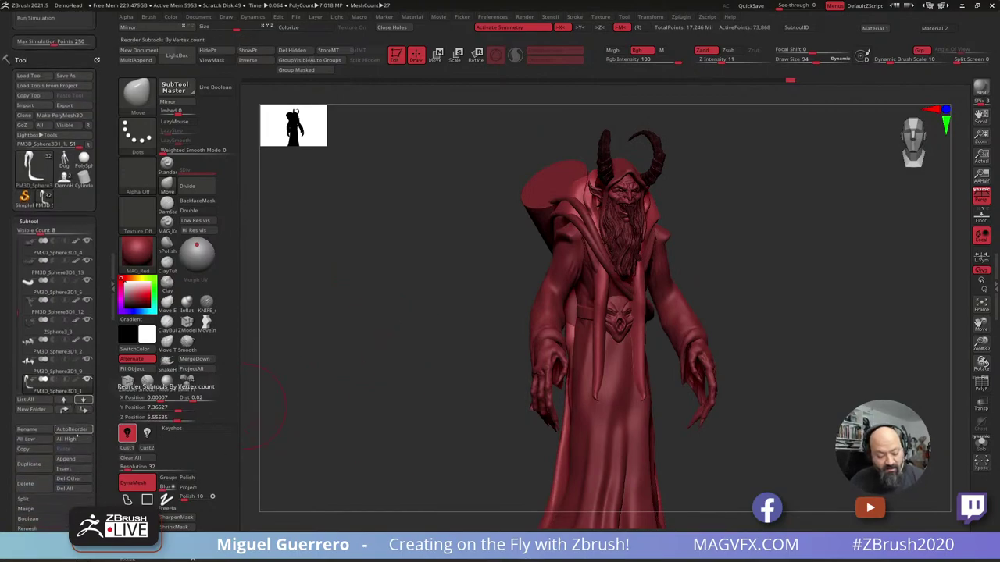
pyautogui.click(67, 463)
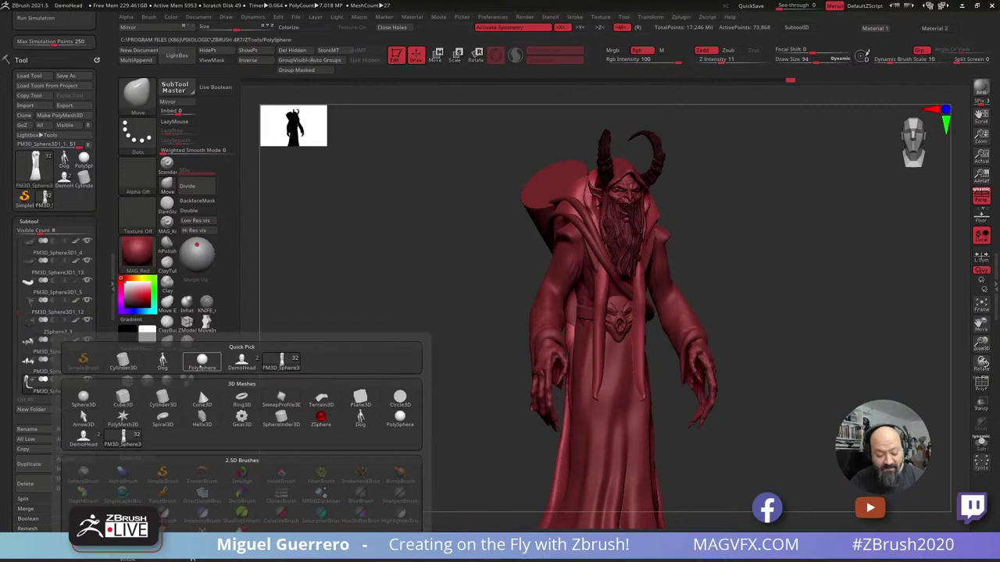
pyautogui.moveTo(201, 361)
pyautogui.click(123, 399)
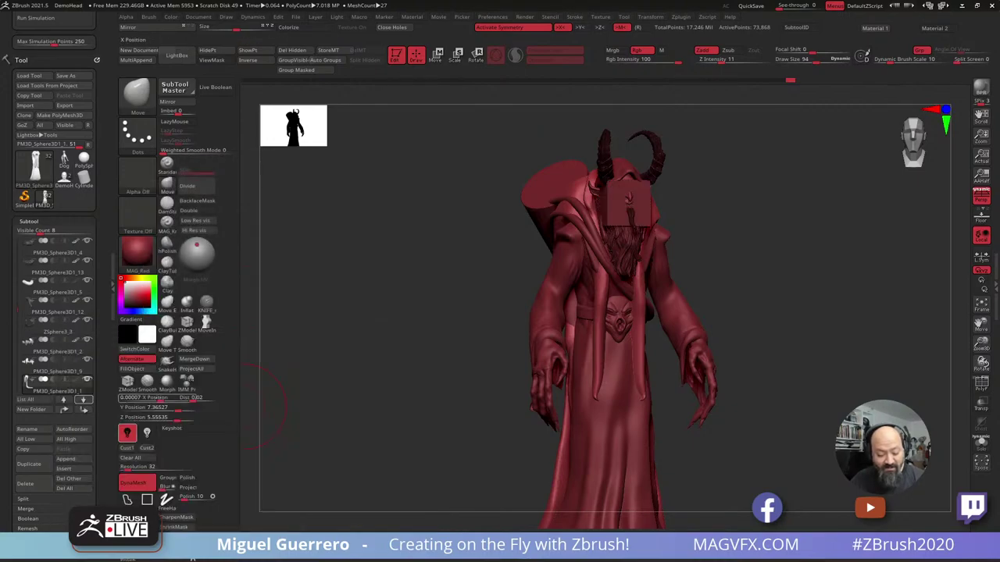
pyautogui.keyDown('shift'); pyautogui.moveTo(493, 212); pyautogui.dragTo(461, 179); pyautogui.keyUp('shift')
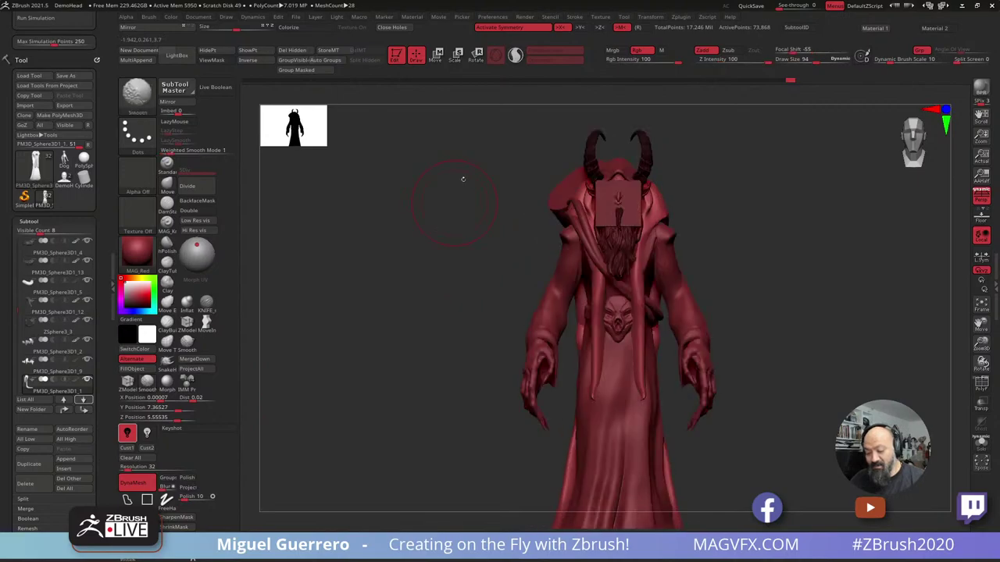
pyautogui.click(435, 55)
pyautogui.keyDown('alt'); pyautogui.click(617, 206); pyautogui.keyUp('alt')
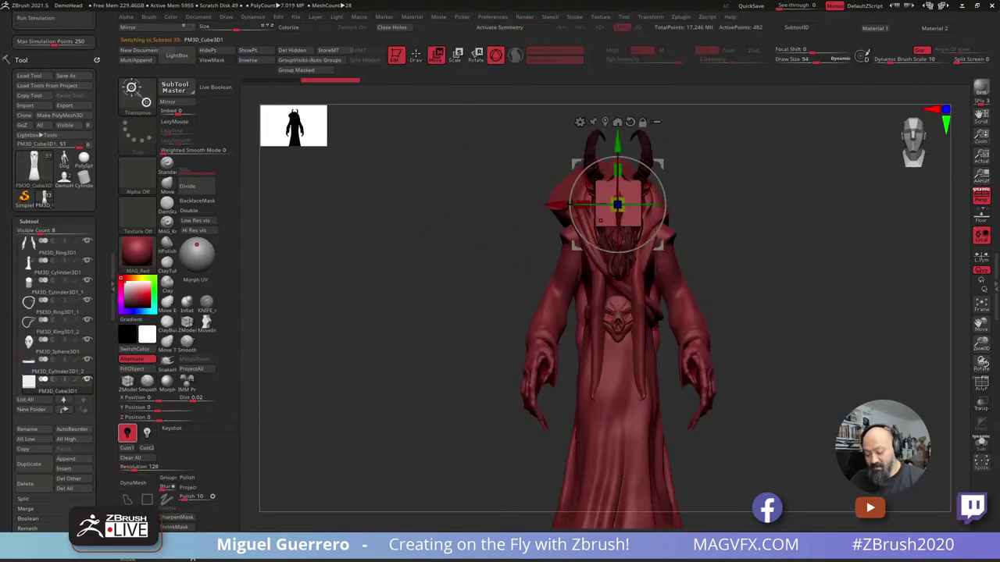
# Move the cube onto the figure's chest beside the beard and flatten it in depth into a thin slab.
pyautogui.press('q')
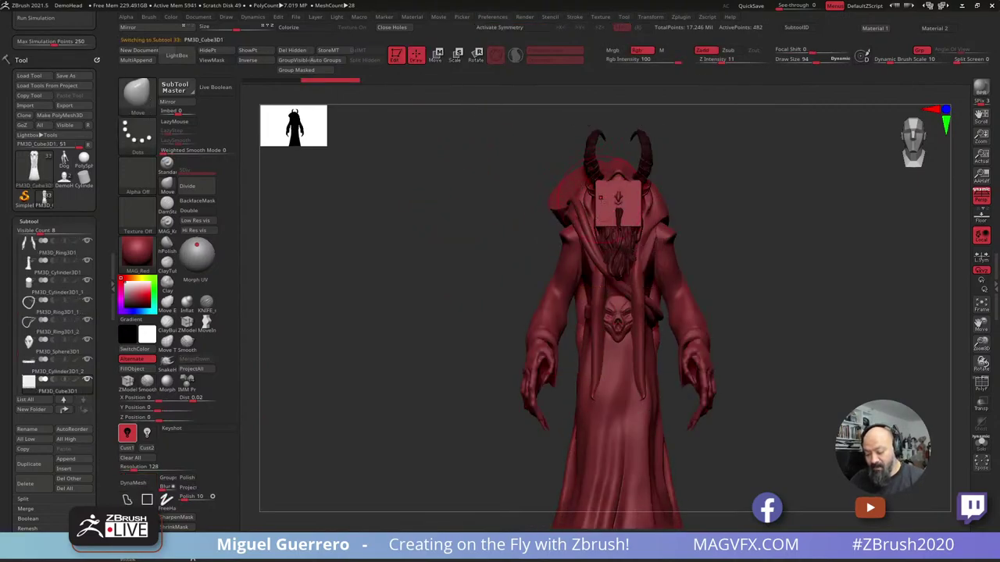
pyautogui.press('w')
pyautogui.moveTo(607, 196); pyautogui.dragTo(590, 262)
pyautogui.moveTo(438, 261); pyautogui.dragTo(558, 265)
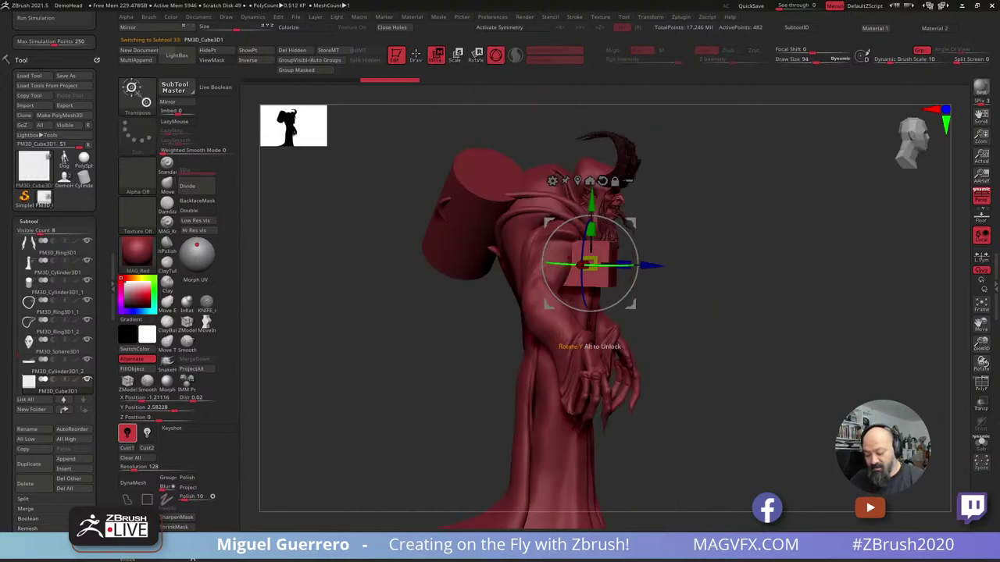
pyautogui.moveTo(623, 265); pyautogui.dragTo(593, 265)
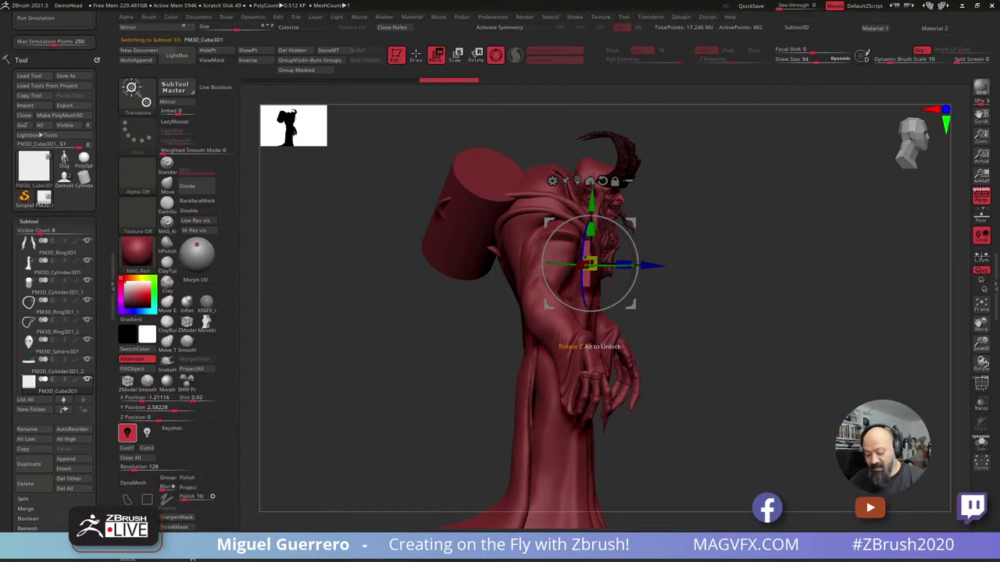
# Stretch the slab vertically, narrow it into a long strip down the robe's front, and convert it to DynaMesh at resolution 128.
pyautogui.keyDown('shift'); pyautogui.moveTo(727, 261); pyautogui.dragTo(648, 254); pyautogui.keyUp('shift')
pyautogui.moveTo(589, 229); pyautogui.dragTo(585, 265)
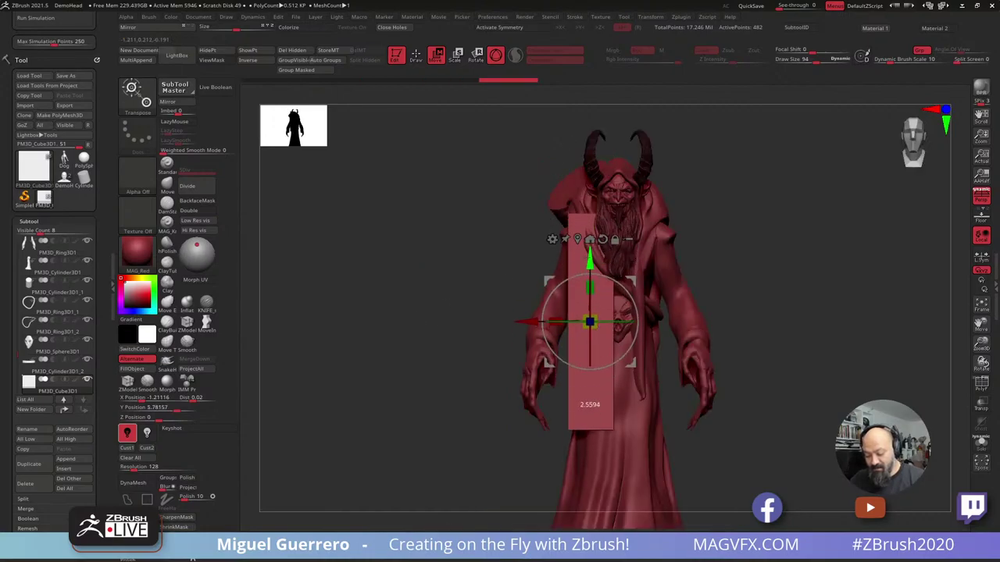
pyautogui.moveTo(555, 320); pyautogui.dragTo(575, 320)
pyautogui.click(136, 482)
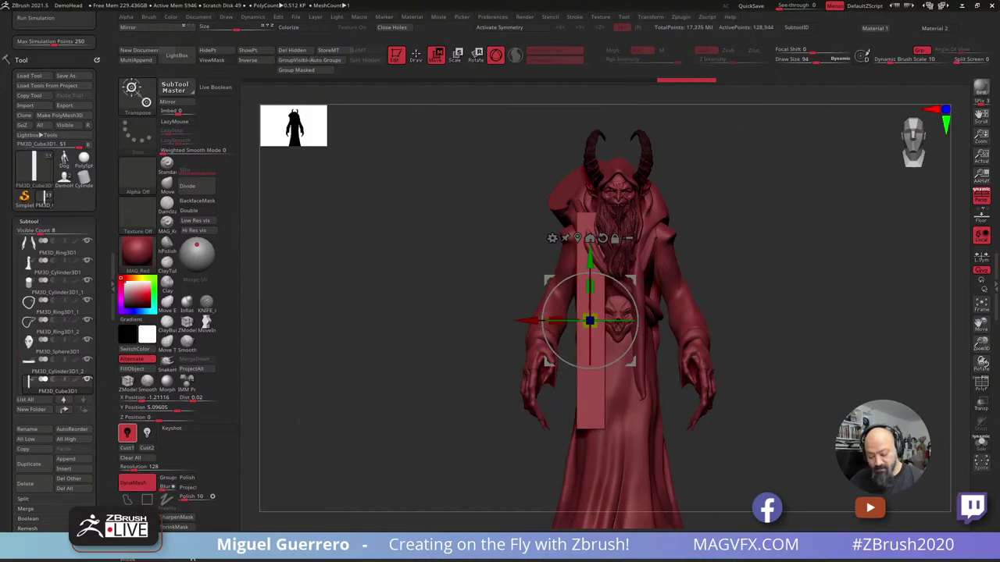
# Bend the strip's outer edge and pull its lower end further down the robe with the Move brush.
pyautogui.press('q')
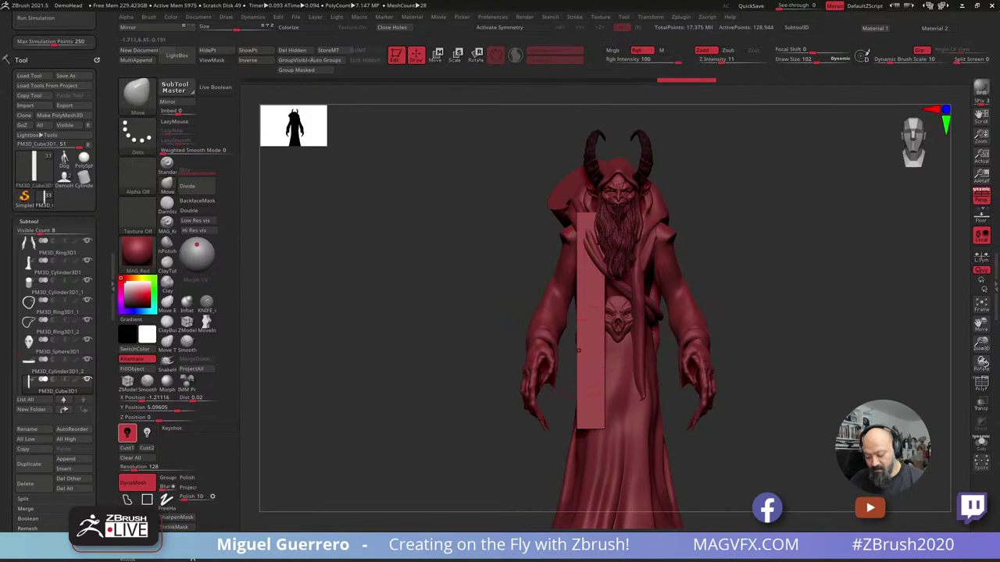
pyautogui.moveTo(589, 419); pyautogui.dragTo(590, 437)
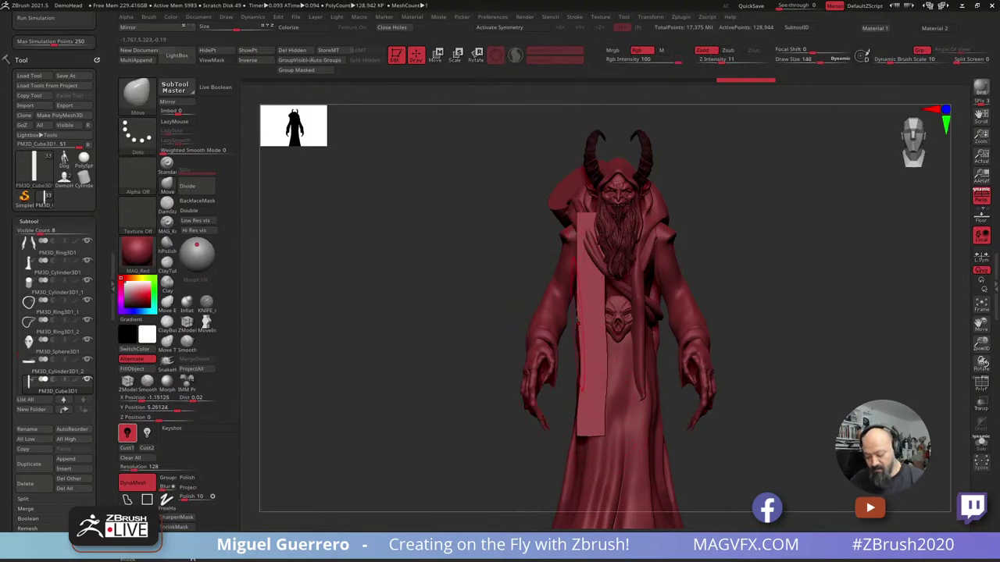
pyautogui.moveTo(577, 322); pyautogui.dragTo(584, 332)
pyautogui.moveTo(581, 390); pyautogui.dragTo(586, 392)
pyautogui.moveTo(596, 431); pyautogui.dragTo(593, 459)
pyautogui.moveTo(582, 249); pyautogui.dragTo(587, 249)
# Fit the strip to the chest from the side with the Move brush at draw size 94 and refine its inner edge beside the beard.
pyautogui.moveTo(529, 241)
pyautogui.mouseDown()
pyautogui.moveTo(613, 244)
pyautogui.moveTo(590, 270)
pyautogui.moveTo(599, 249)
pyautogui.moveTo(581, 248)
pyautogui.mouseUp()
pyautogui.press('[')
pyautogui.press('[')
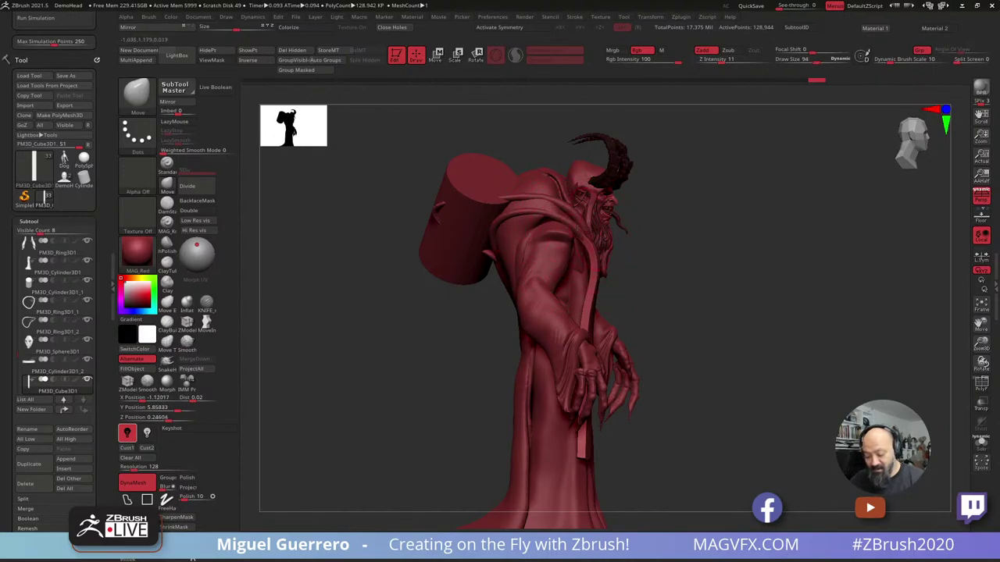
pyautogui.moveTo(584, 270)
pyautogui.mouseDown()
pyautogui.moveTo(592, 284)
pyautogui.moveTo(472, 290)
pyautogui.mouseUp()
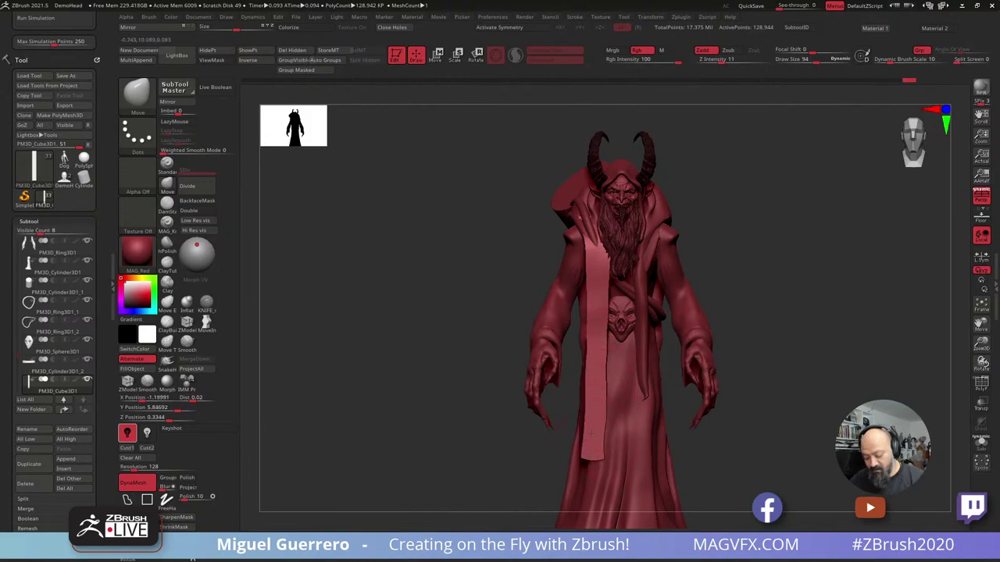
pyautogui.moveTo(607, 307); pyautogui.dragTo(603, 306)
pyautogui.moveTo(607, 282); pyautogui.dragTo(603, 279)
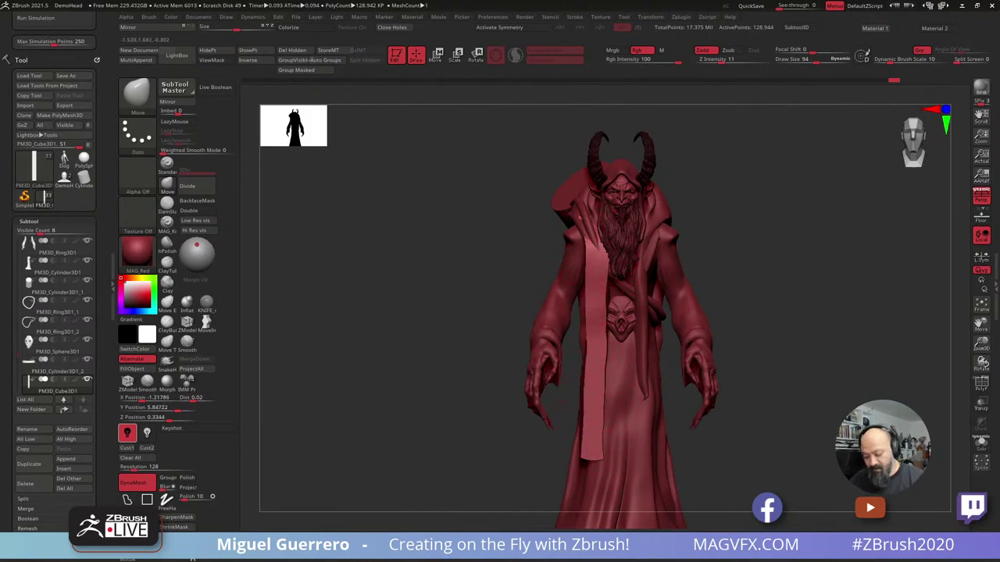
pyautogui.moveTo(493, 238)
pyautogui.mouseDown()
pyautogui.moveTo(546, 238)
pyautogui.moveTo(563, 252)
pyautogui.mouseUp()
# Adjust the diagonal chest straps around the hanging strip with the Move brush and reselect the strip subtool.
pyautogui.keyDown('alt'); pyautogui.click(583, 234); pyautogui.keyUp('alt')
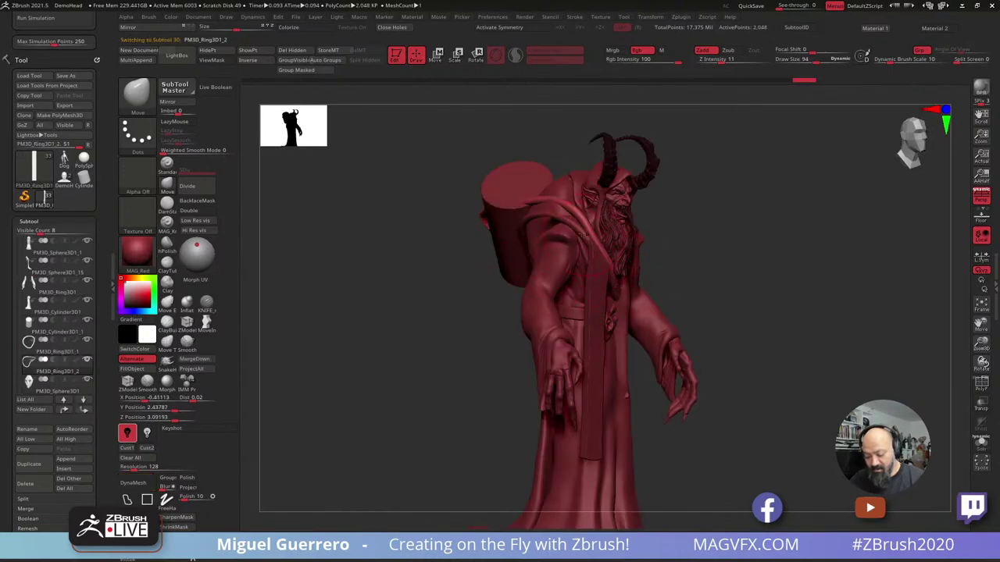
pyautogui.keyDown('alt'); pyautogui.click(582, 236); pyautogui.keyUp('alt')
pyautogui.hotkey('ctrl', 'shift', 'd')
pyautogui.keyDown('shift'); pyautogui.moveTo(610, 271); pyautogui.dragTo(613, 278, button='right'); pyautogui.keyUp('shift')
pyautogui.moveTo(613, 273); pyautogui.dragTo(606, 266)
pyautogui.moveTo(494, 292); pyautogui.dragTo(502, 292)
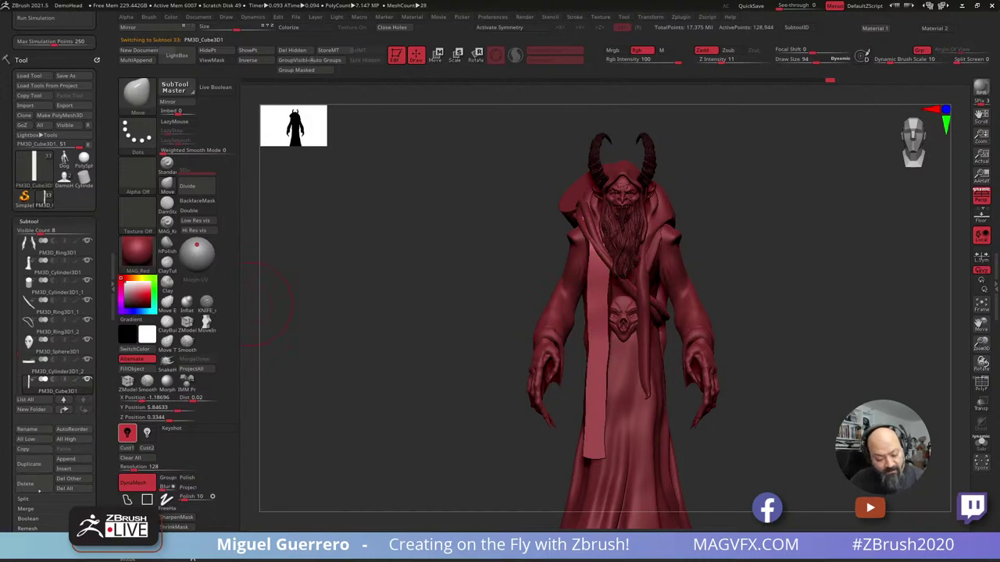
# Mirror the strip across the X axis, merging both into one subtool, and turn on symmetry.
pyautogui.click(167, 102)
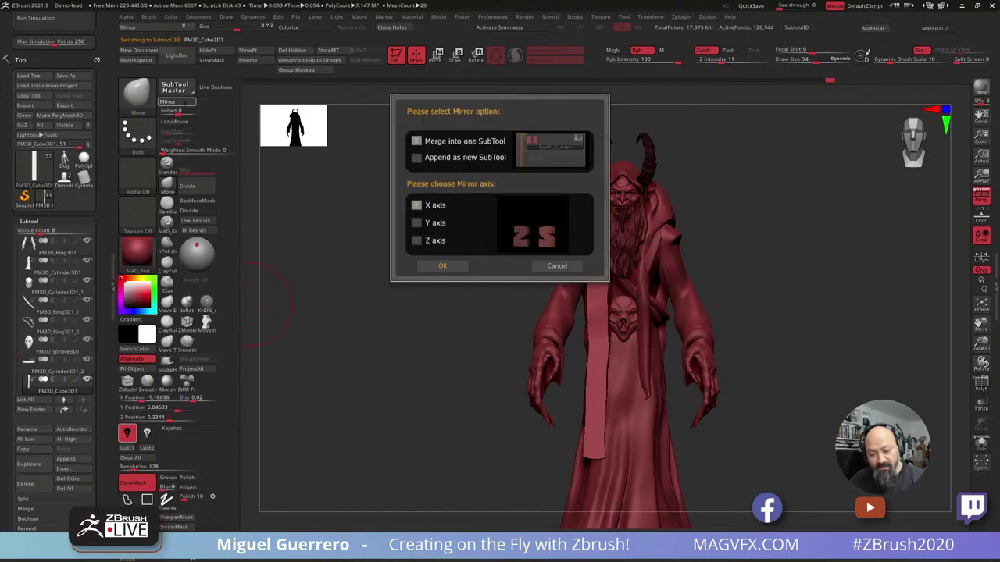
pyautogui.click(432, 264)
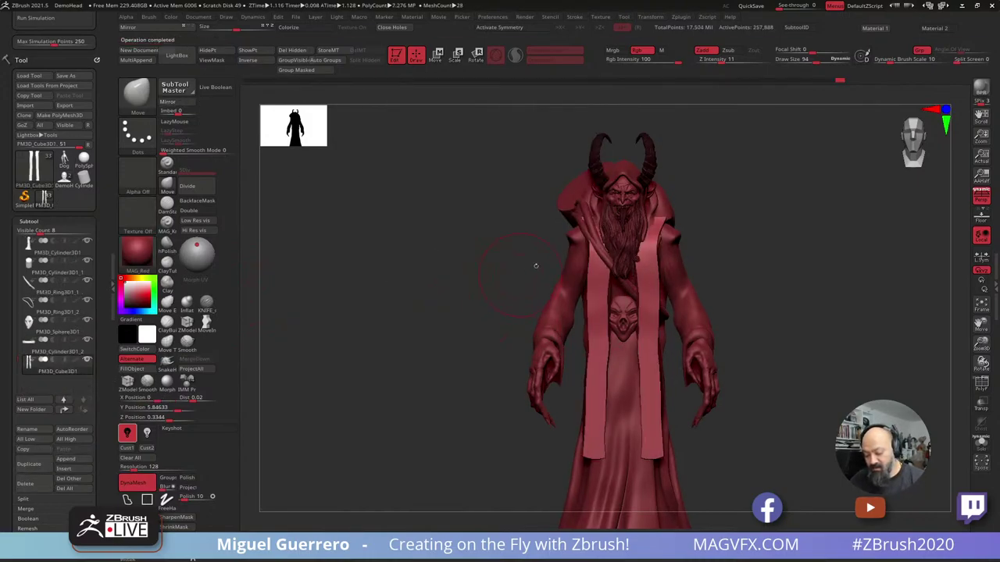
pyautogui.press('x')
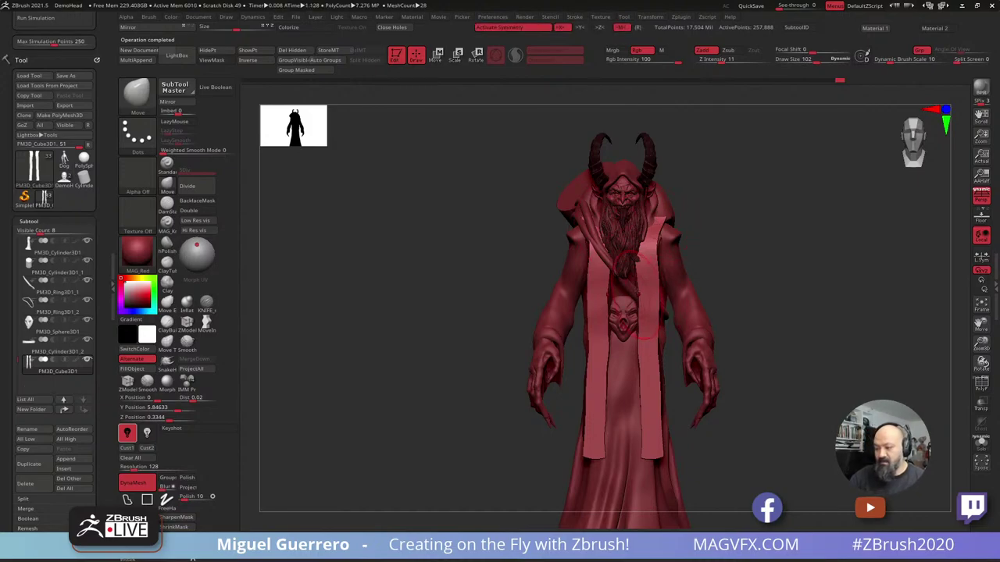
# Reshape both strips symmetrically along the shoulders and chest with the Move brush at draw size 102.
pyautogui.moveTo(654, 232); pyautogui.dragTo(489, 236, button='right')
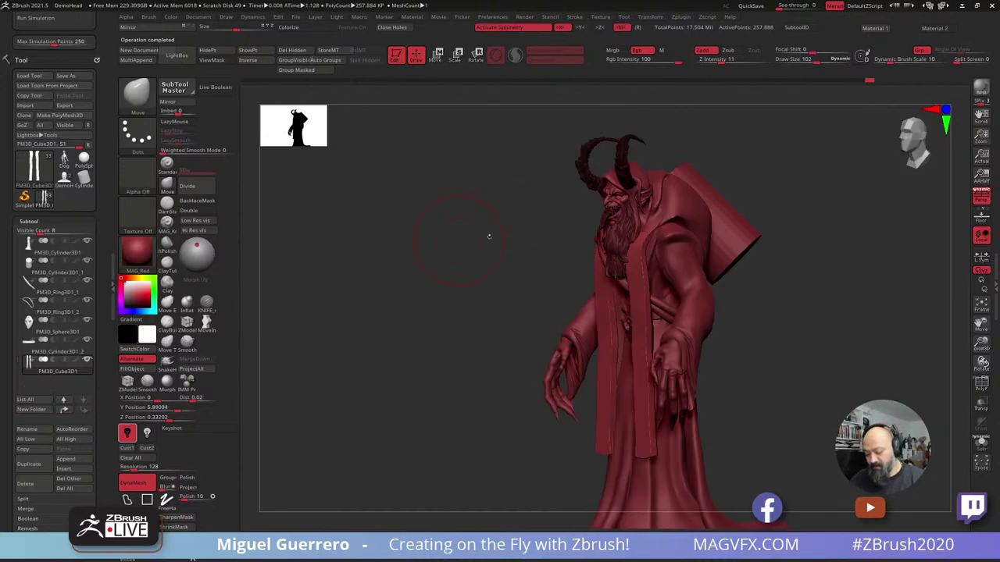
pyautogui.moveTo(657, 271); pyautogui.dragTo(601, 276, button='right')
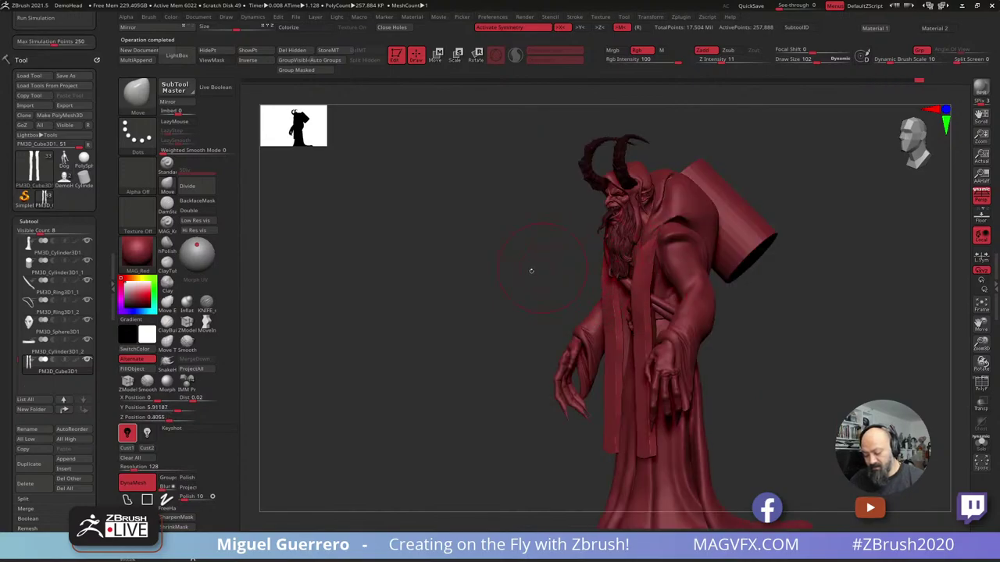
pyautogui.moveTo(531, 270); pyautogui.dragTo(634, 300, button='right')
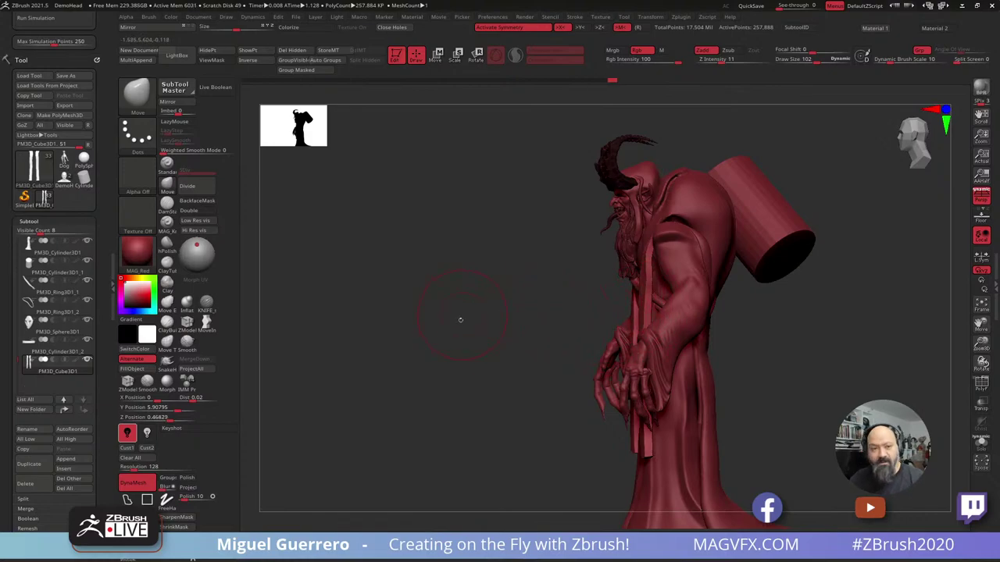
pyautogui.moveTo(460, 320); pyautogui.dragTo(468, 328, button='right')
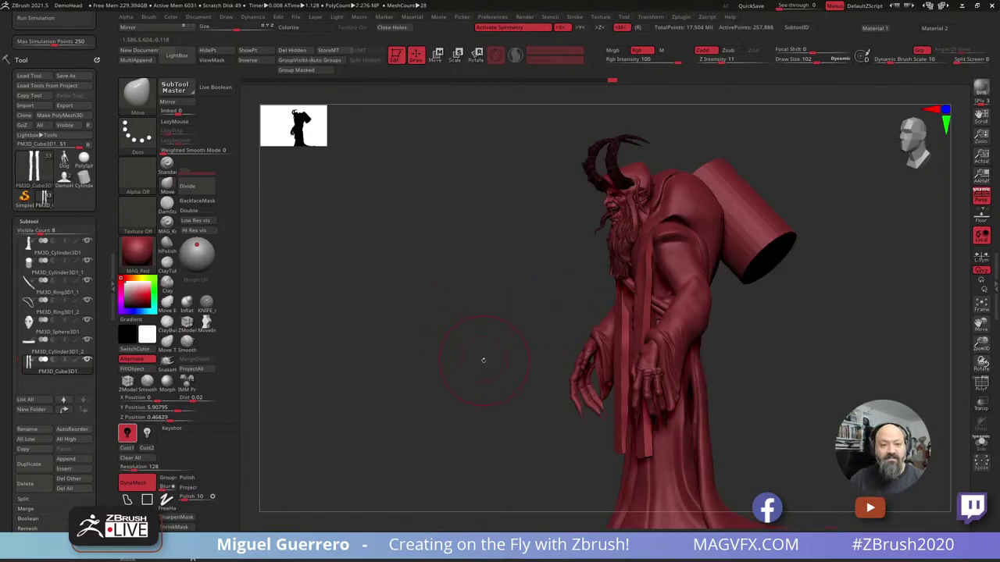
pyautogui.keyDown('alt'); pyautogui.moveTo(481, 310); pyautogui.dragTo(432, 272, button='right'); pyautogui.keyUp('alt')
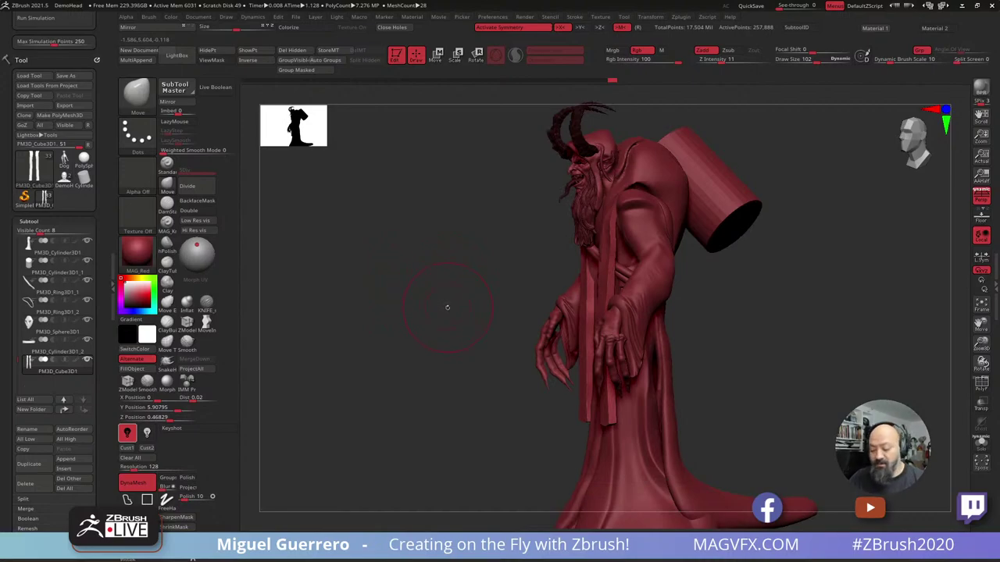
pyautogui.moveTo(447, 307); pyautogui.dragTo(495, 323, button='right')
pyautogui.moveTo(415, 290); pyautogui.dragTo(509, 320, button='right')
# Display the strips' wireframe and remesh them with DynaMesh at resolution 80.
pyautogui.click(981, 383)
pyautogui.keyDown('ctrl'); pyautogui.moveTo(780, 291); pyautogui.dragTo(782, 314, button='right'); pyautogui.keyUp('ctrl')
pyautogui.click(976, 378)
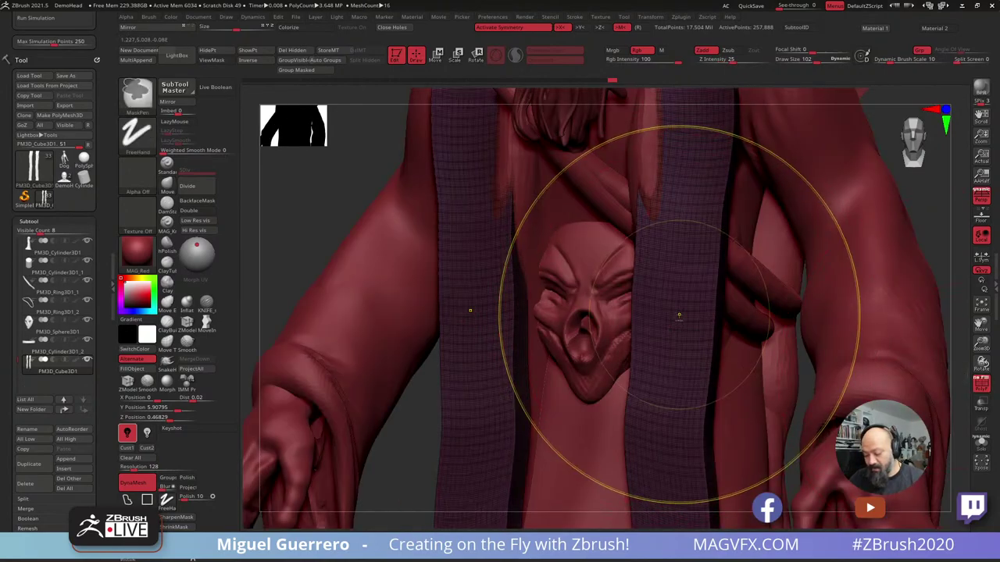
pyautogui.keyDown('ctrl'); pyautogui.moveTo(679, 318); pyautogui.dragTo(680, 321, button='right'); pyautogui.keyUp('ctrl')
pyautogui.click(137, 467)
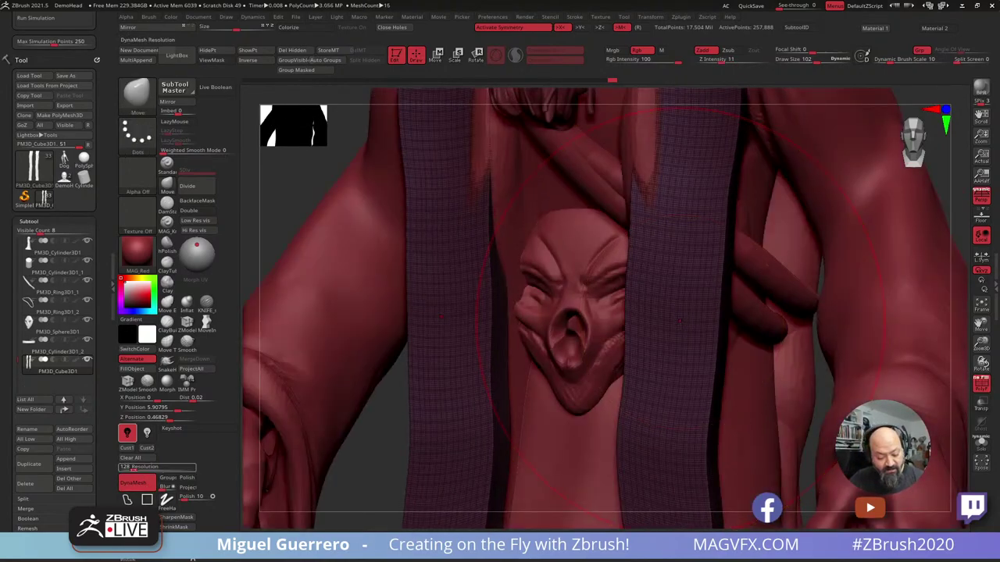
pyautogui.write('64')
pyautogui.press('Return')
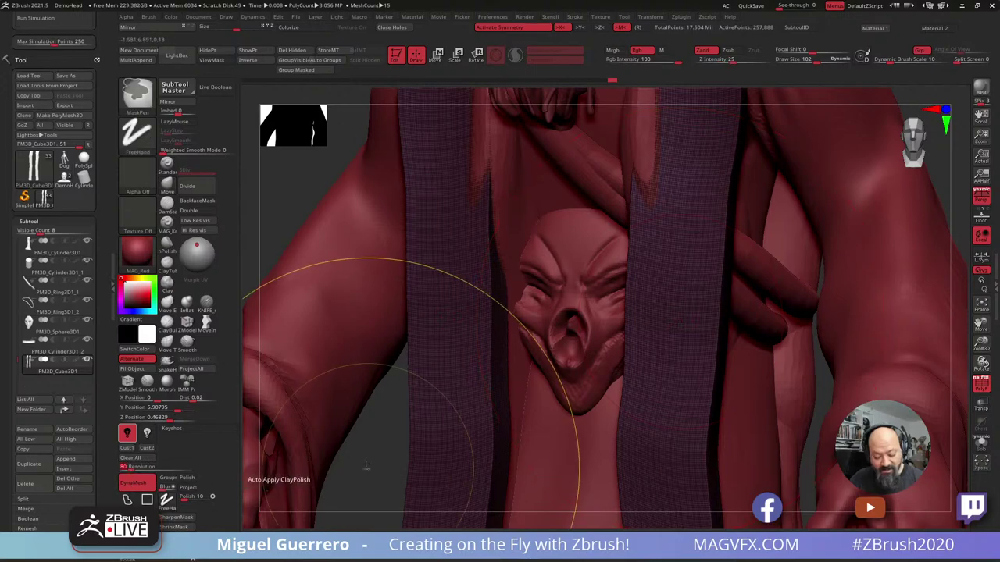
pyautogui.keyDown('ctrl'); pyautogui.moveTo(365, 468); pyautogui.dragTo(345, 466); pyautogui.keyUp('ctrl')
pyautogui.moveTo(654, 304); pyautogui.dragTo(676, 296)
pyautogui.keyDown('ctrl'); pyautogui.moveTo(680, 287); pyautogui.dragTo(726, 315, button='right'); pyautogui.keyUp('ctrl')
pyautogui.moveTo(726, 316); pyautogui.dragTo(706, 312)
pyautogui.keyDown('ctrl'); pyautogui.moveTo(653, 305); pyautogui.dragTo(502, 271, button='right'); pyautogui.keyUp('ctrl')
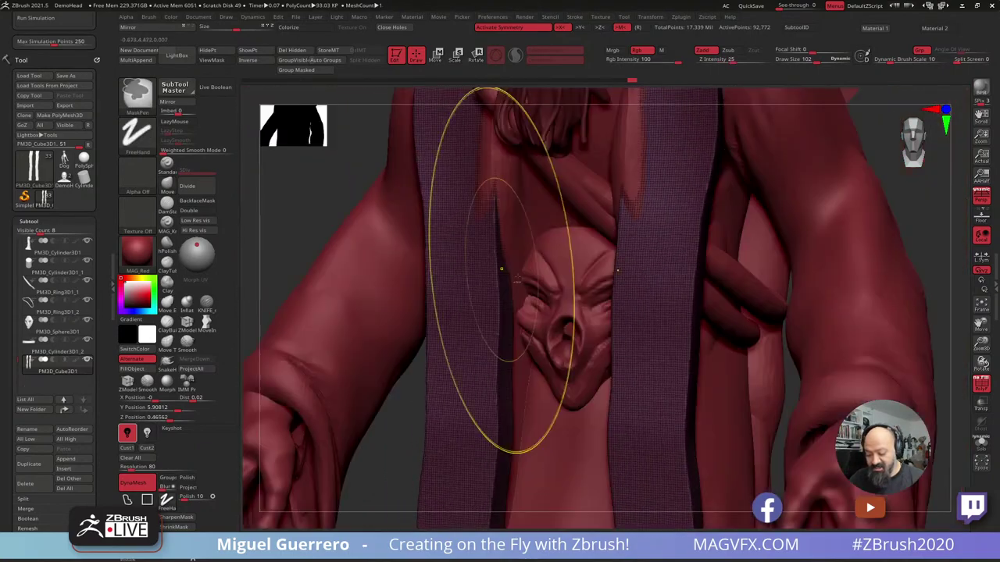
pyautogui.keyDown('ctrl'); pyautogui.moveTo(503, 312); pyautogui.dragTo(461, 295, button='right'); pyautogui.keyUp('ctrl')
# Try pulling the strips outward into horn-like shapes with the SnakeHook brush, remesh the stretched mesh with DynaMesh, and undo it.
pyautogui.click(166, 360)
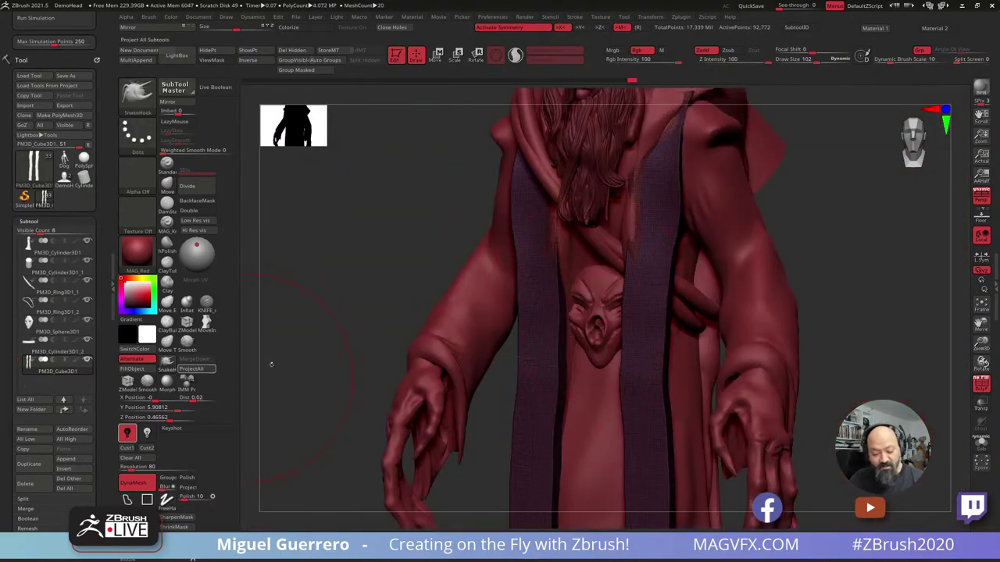
pyautogui.moveTo(517, 321)
pyautogui.mouseDown()
pyautogui.moveTo(299, 290)
pyautogui.moveTo(245, 233)
pyautogui.mouseUp()
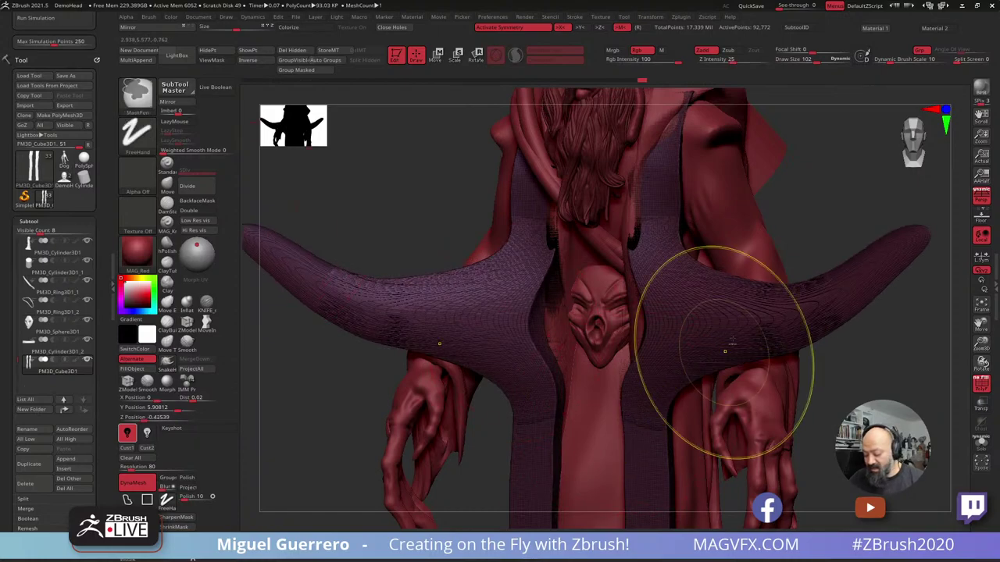
pyautogui.keyDown('ctrl'); pyautogui.moveTo(725, 351); pyautogui.dragTo(605, 360, button='right'); pyautogui.keyUp('ctrl')
pyautogui.keyDown('ctrl'); pyautogui.moveTo(736, 388); pyautogui.dragTo(817, 471); pyautogui.keyUp('ctrl')
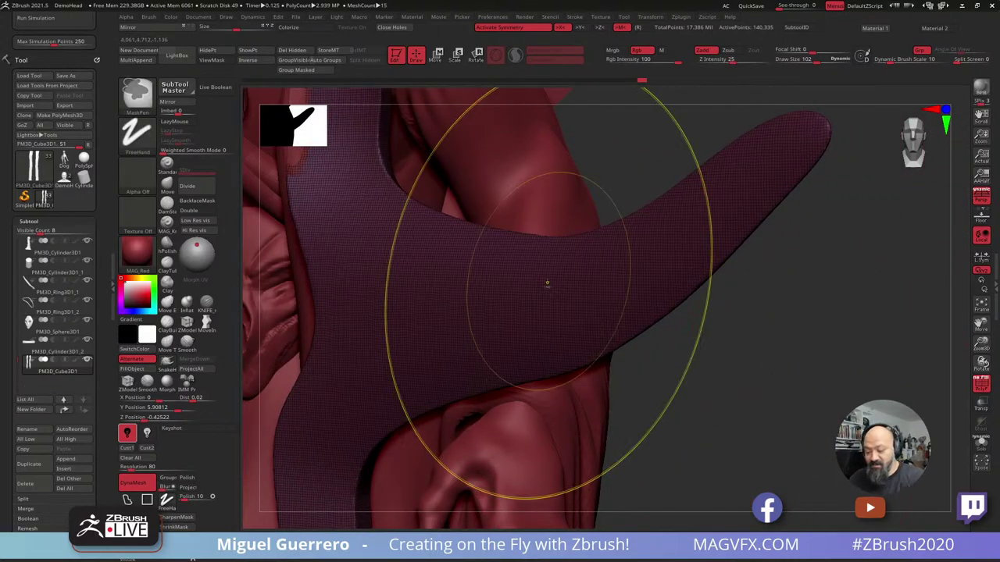
pyautogui.hotkey('ctrl', 'z')
# Hide the wireframe and shift both strips back towards the body with the move gizmo.
pyautogui.keyDown('alt'); pyautogui.moveTo(507, 265); pyautogui.dragTo(570, 293, button='right'); pyautogui.keyUp('alt')
pyautogui.moveTo(406, 276); pyautogui.dragTo(453, 273, button='right')
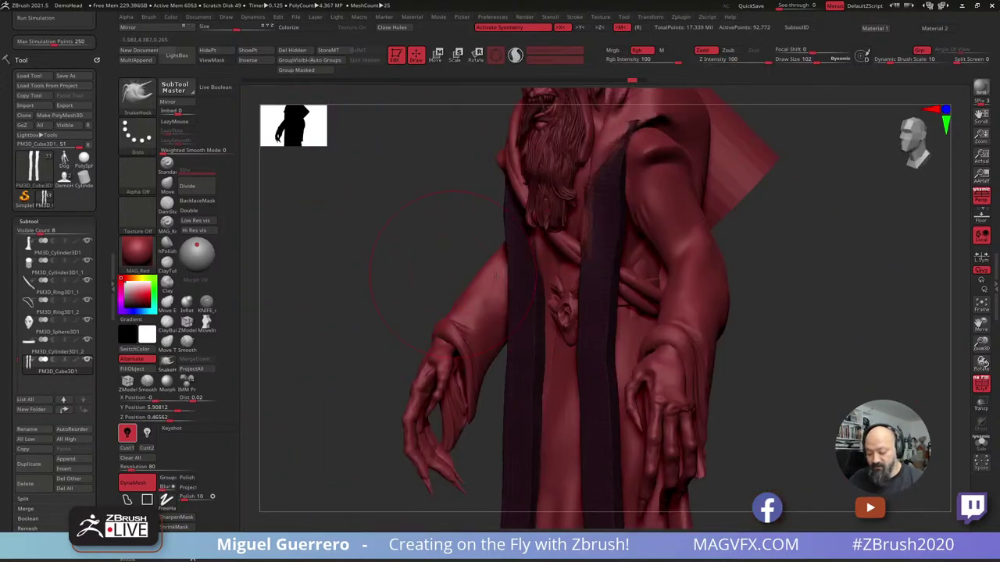
pyautogui.click(980, 383)
pyautogui.moveTo(898, 390); pyautogui.dragTo(816, 353, button='right')
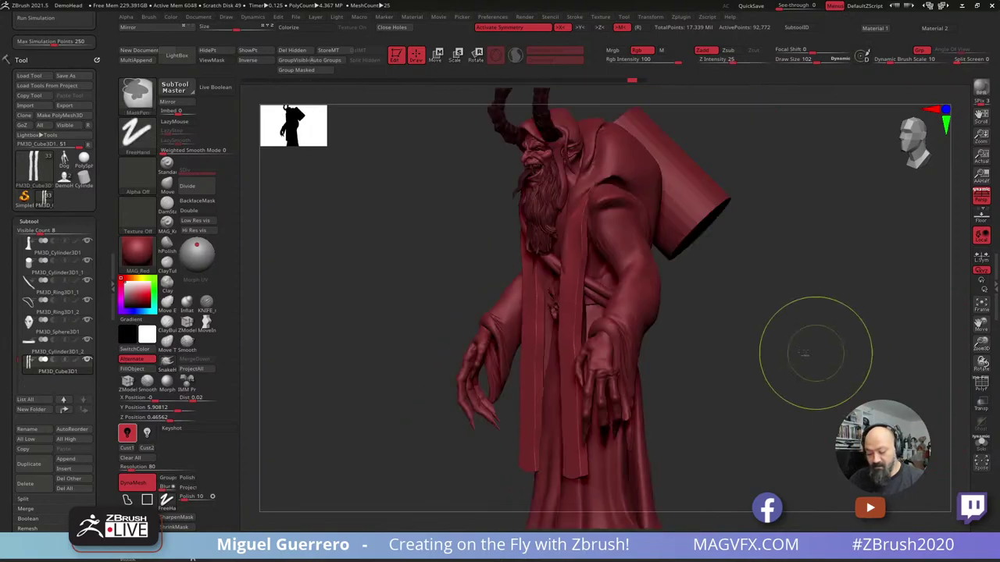
pyautogui.moveTo(392, 299); pyautogui.dragTo(405, 245, button='right')
pyautogui.click(436, 58)
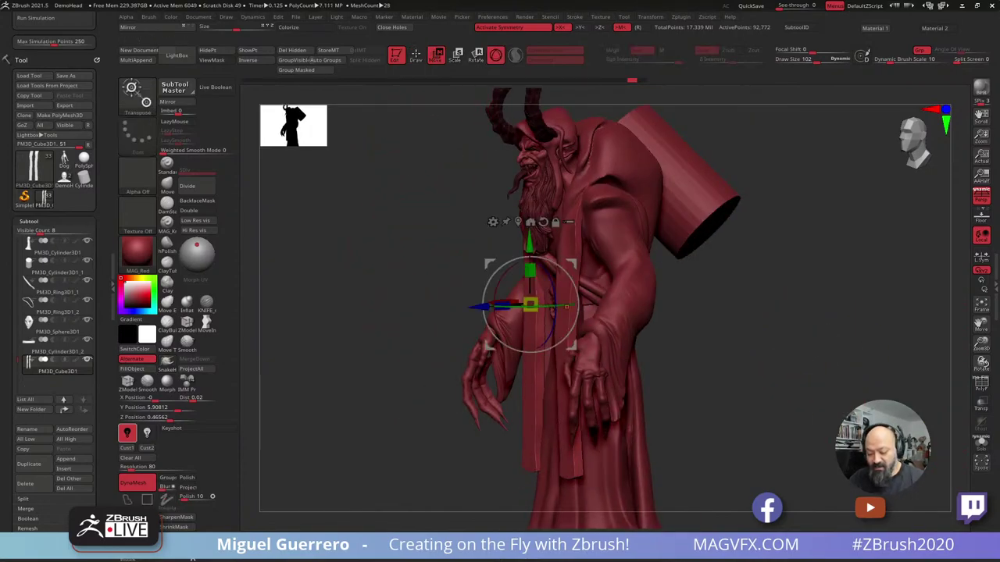
pyautogui.moveTo(539, 311); pyautogui.dragTo(473, 310, button='right')
pyautogui.moveTo(498, 307); pyautogui.dragTo(509, 306)
pyautogui.moveTo(519, 305); pyautogui.dragTo(496, 305, button='right')
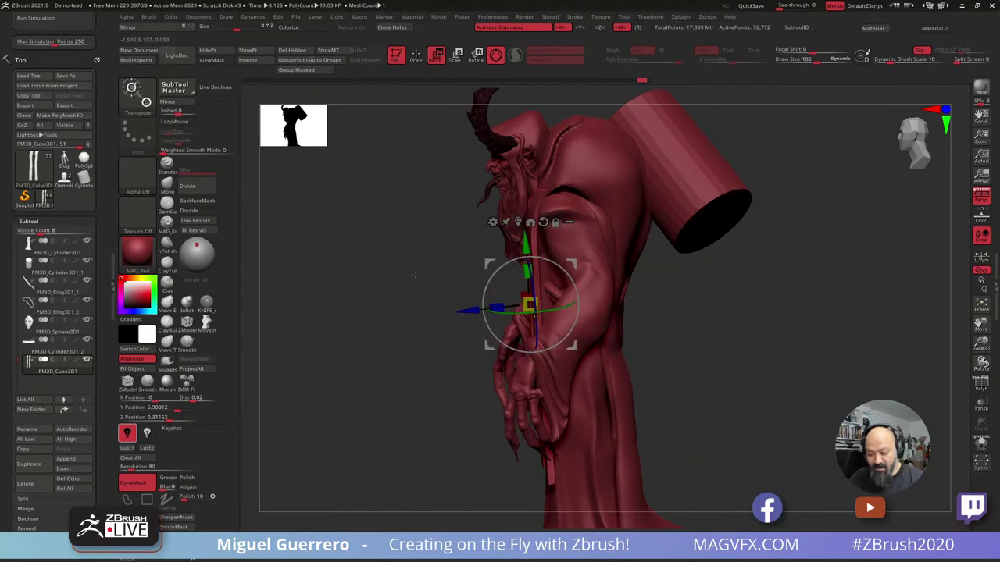
# Fit the upper part of both strips against the shoulders and chest with the Move brush at draw size 106.
pyautogui.press('q')
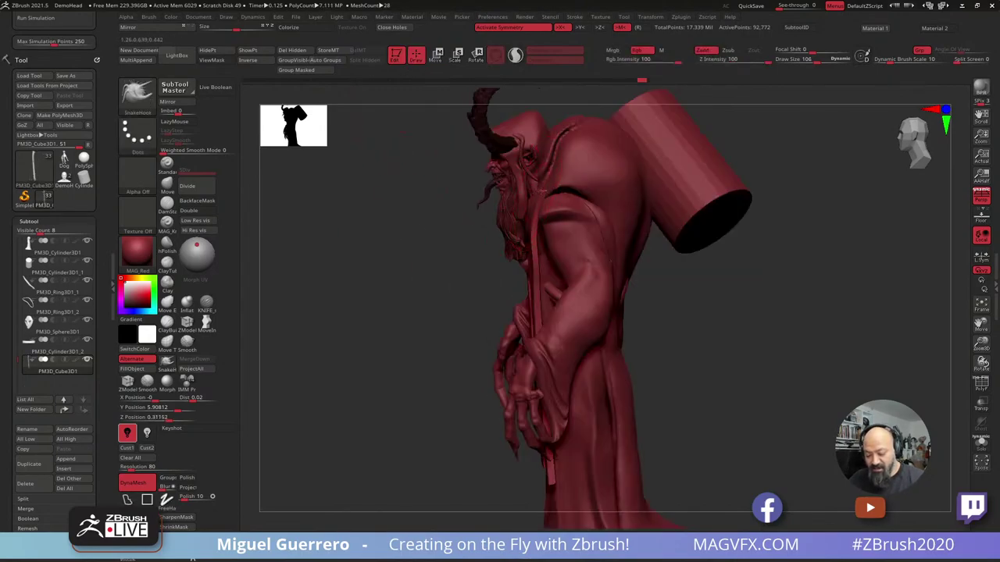
pyautogui.moveTo(541, 218); pyautogui.dragTo(538, 222)
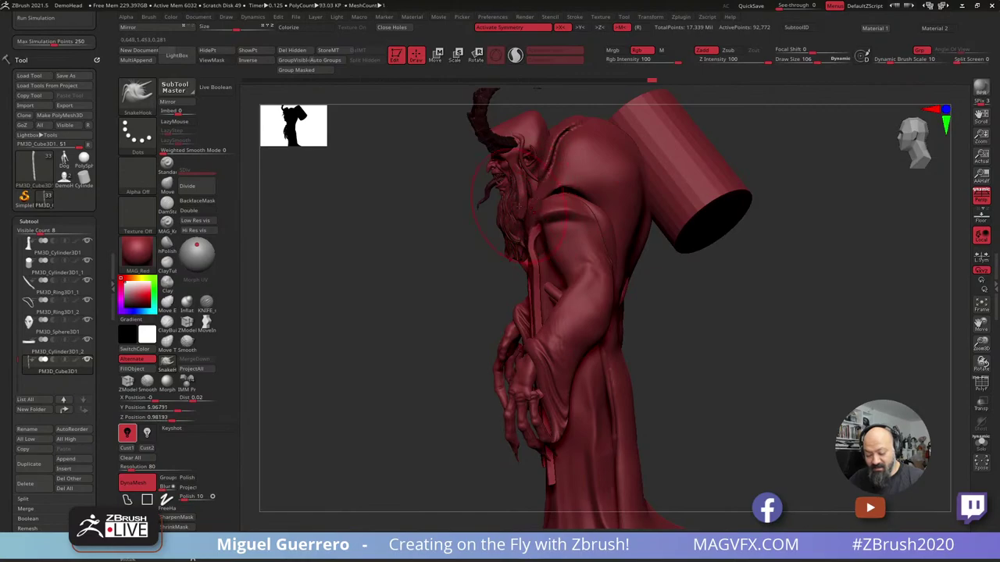
pyautogui.hotkey('ctrl', 'z')
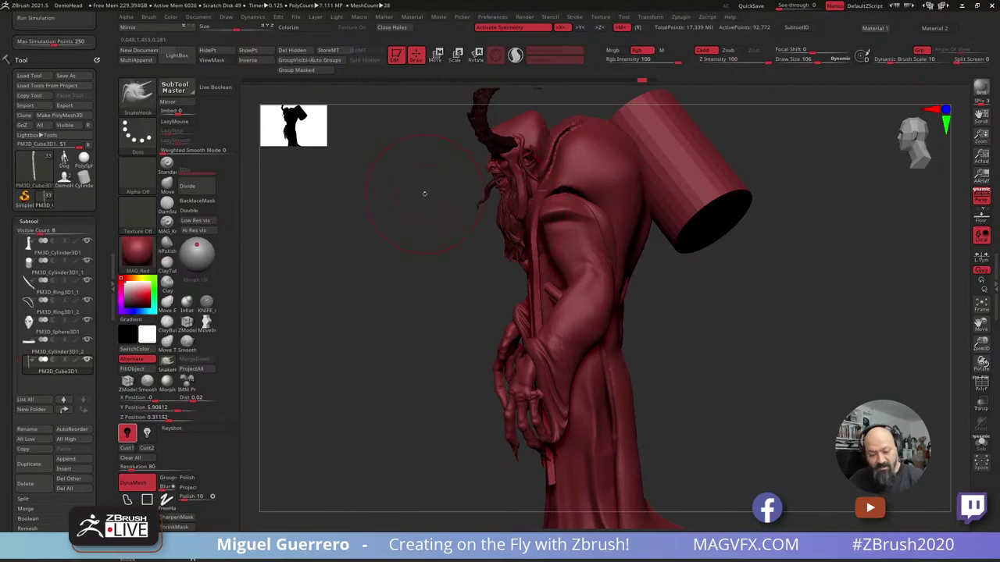
pyautogui.click(167, 185)
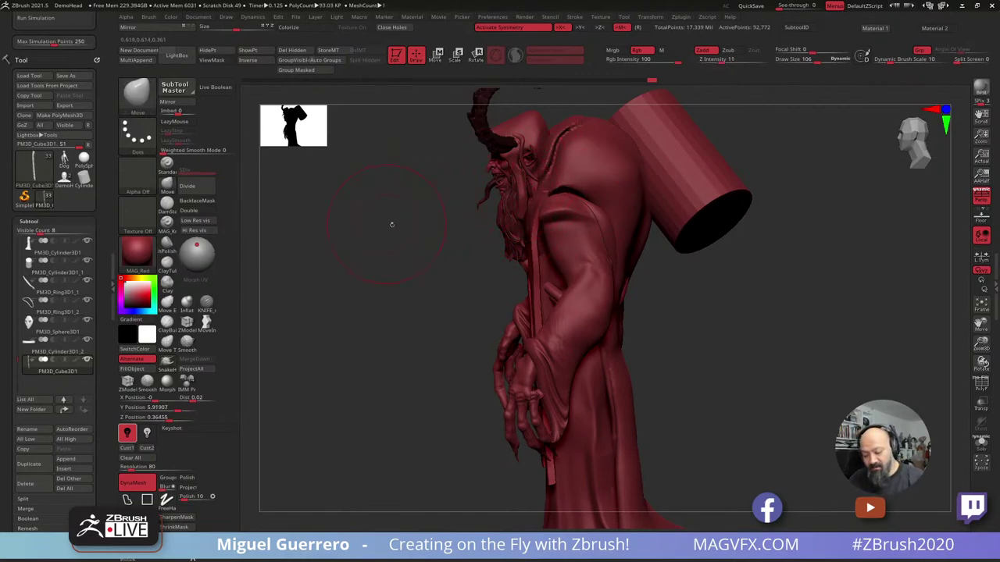
pyautogui.moveTo(390, 224); pyautogui.dragTo(507, 258)
pyautogui.moveTo(543, 198); pyautogui.dragTo(633, 230)
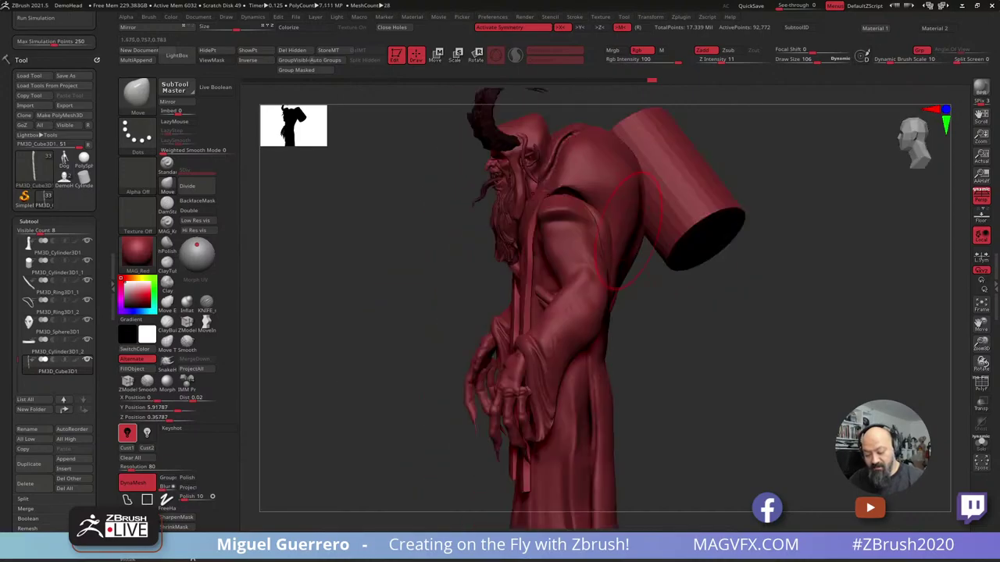
pyautogui.moveTo(383, 234); pyautogui.dragTo(437, 230)
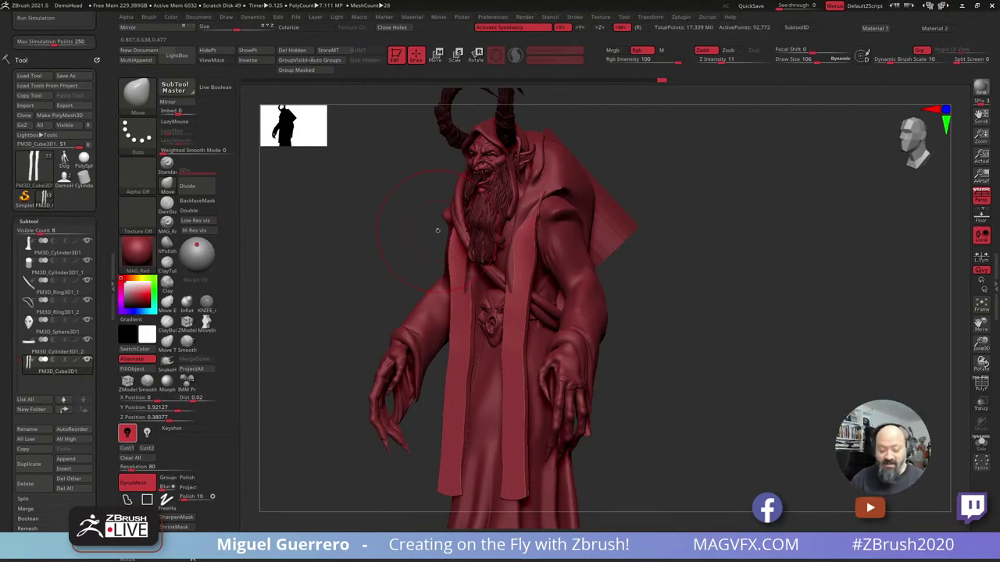
pyautogui.moveTo(437, 230); pyautogui.dragTo(515, 257)
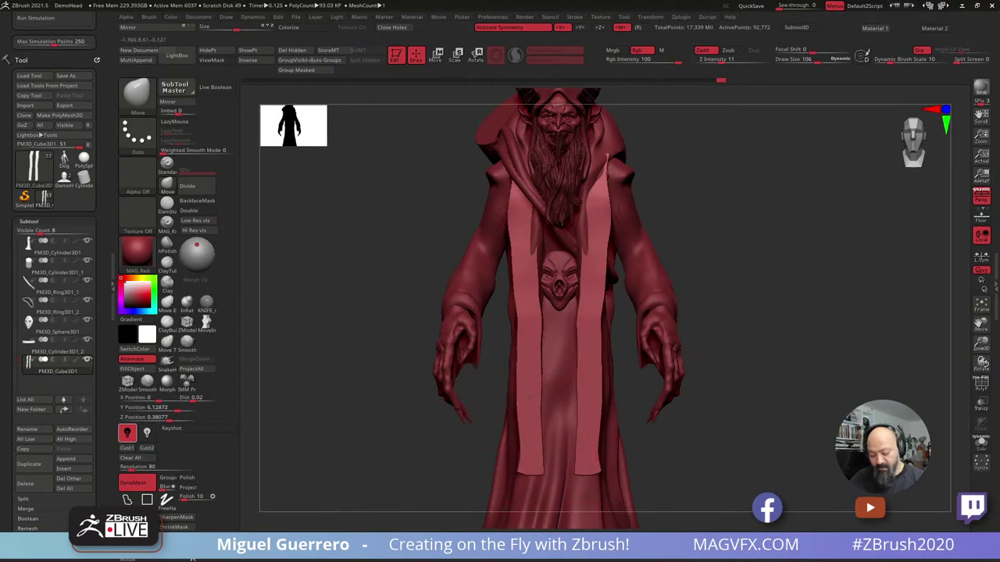
# Adjust the strips symmetrically down the robe's front and beside the beard with the Move brush.
pyautogui.moveTo(526, 387); pyautogui.dragTo(531, 376)
pyautogui.moveTo(525, 323); pyautogui.dragTo(529, 268)
pyautogui.moveTo(416, 229); pyautogui.dragTo(462, 231)
pyautogui.moveTo(519, 246); pyautogui.dragTo(527, 225)
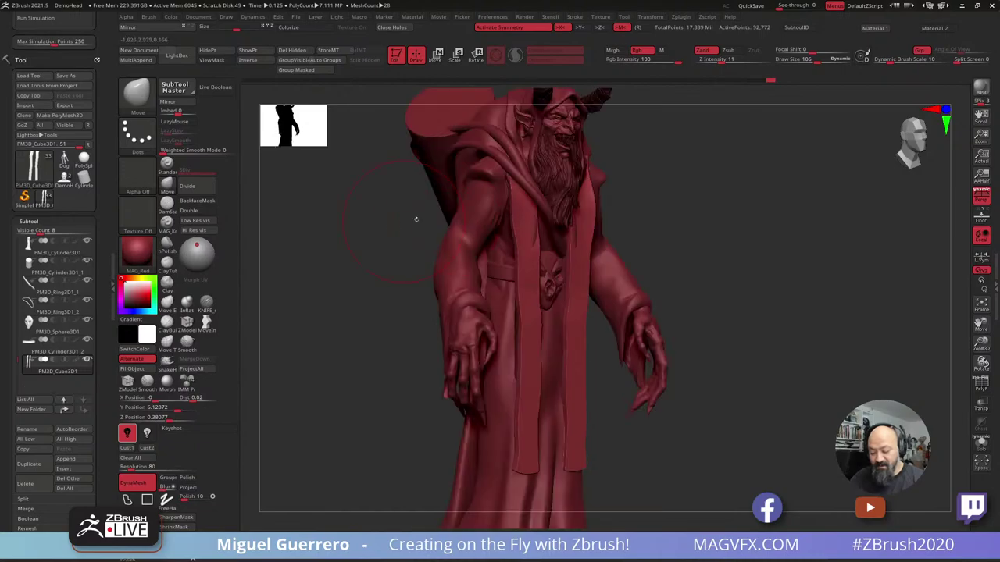
pyautogui.moveTo(591, 212); pyautogui.dragTo(583, 212)
pyautogui.moveTo(700, 234); pyautogui.dragTo(617, 232)
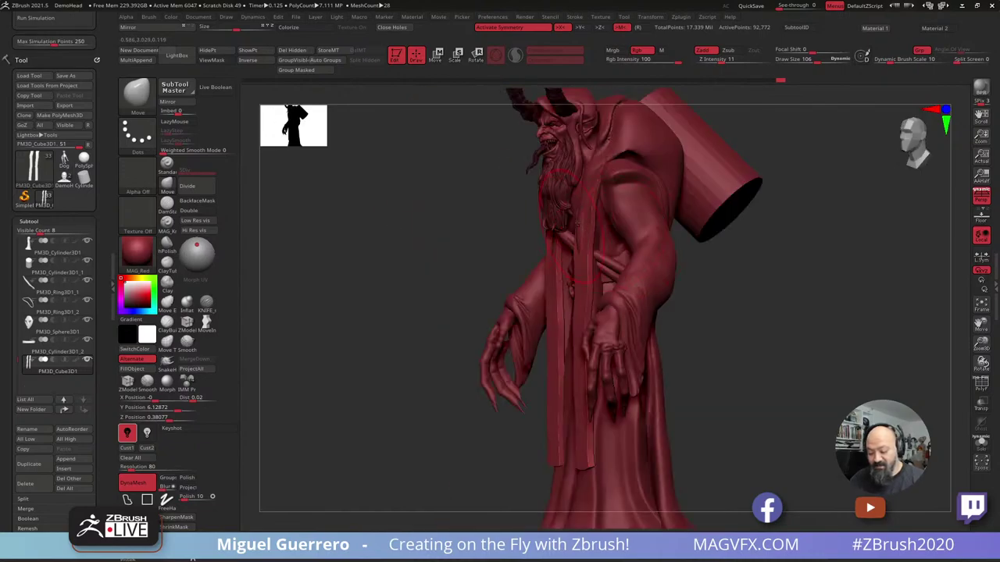
pyautogui.moveTo(458, 225); pyautogui.dragTo(507, 223)
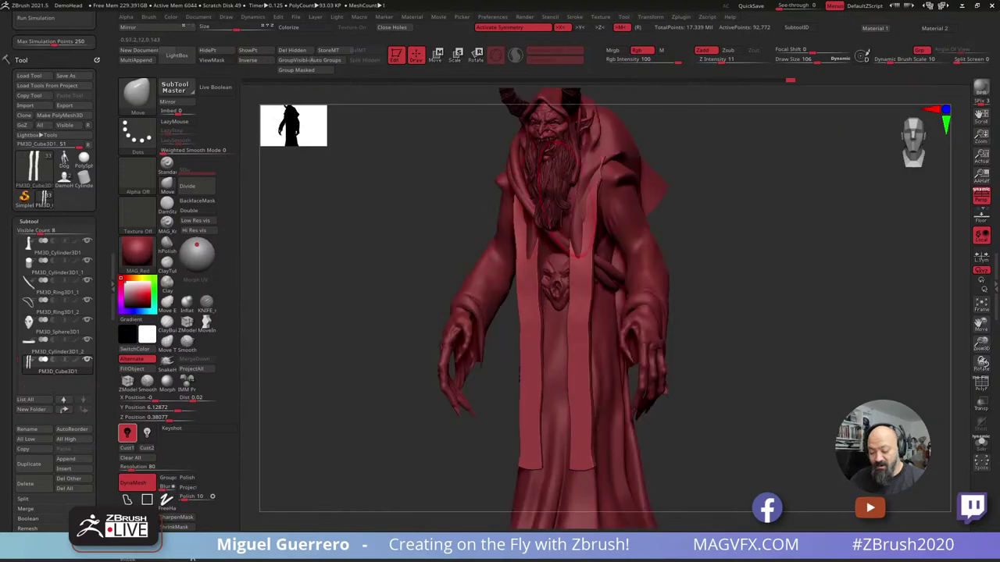
# Select the hood subtool and isolate it in Solo mode.
pyautogui.keyDown('alt'); pyautogui.click(579, 163); pyautogui.keyUp('alt')
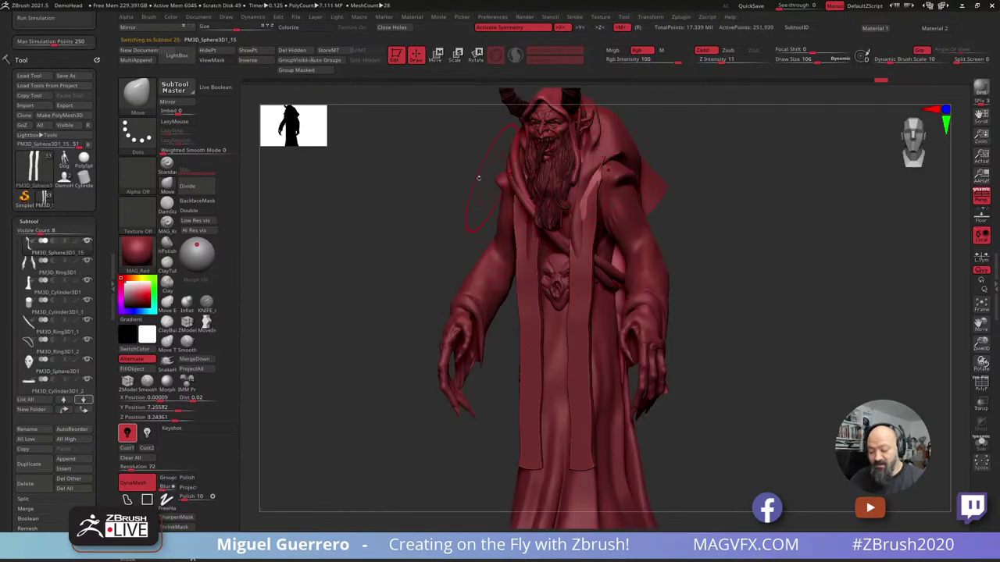
pyautogui.keyDown('alt'); pyautogui.moveTo(425, 188); pyautogui.dragTo(469, 263, button='right'); pyautogui.keyUp('alt')
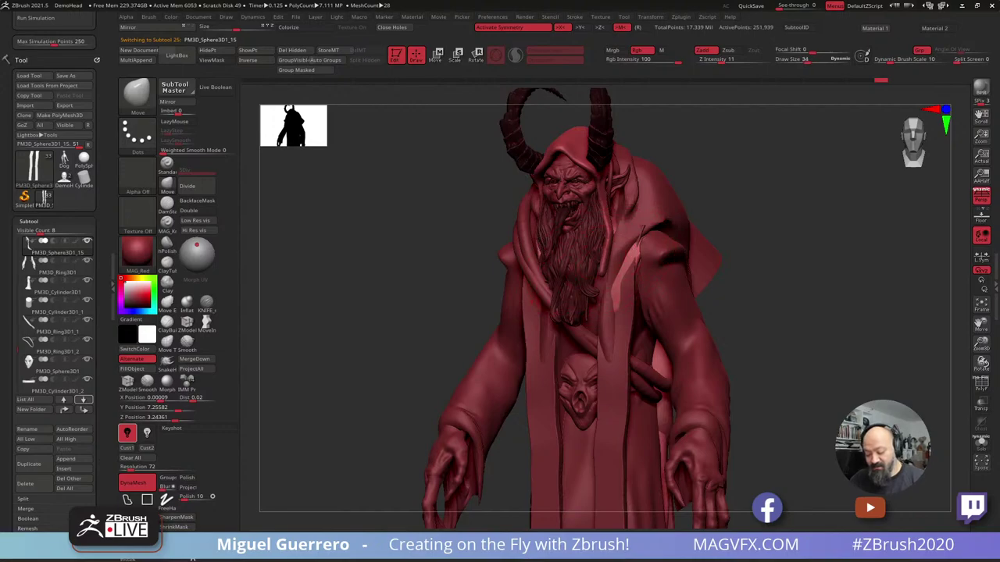
pyautogui.moveTo(598, 443); pyautogui.dragTo(521, 288, button='right')
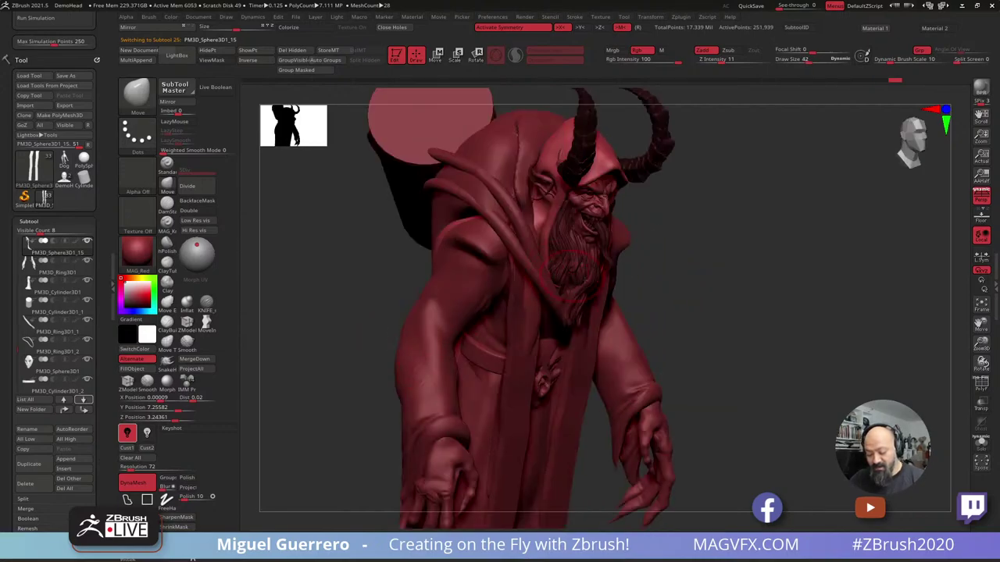
pyautogui.moveTo(575, 264); pyautogui.dragTo(598, 273, button='right')
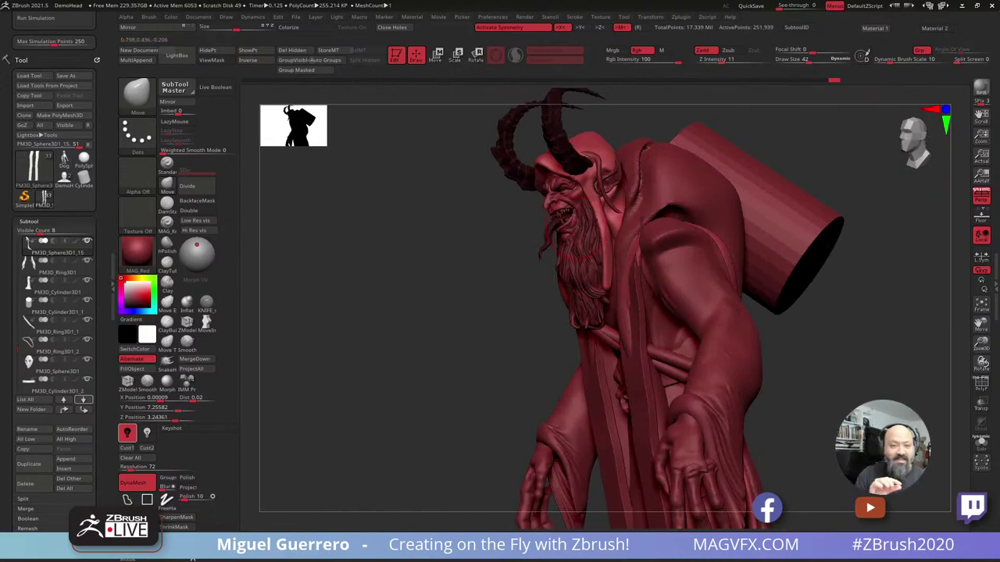
pyautogui.moveTo(406, 325); pyautogui.dragTo(344, 296, button='right')
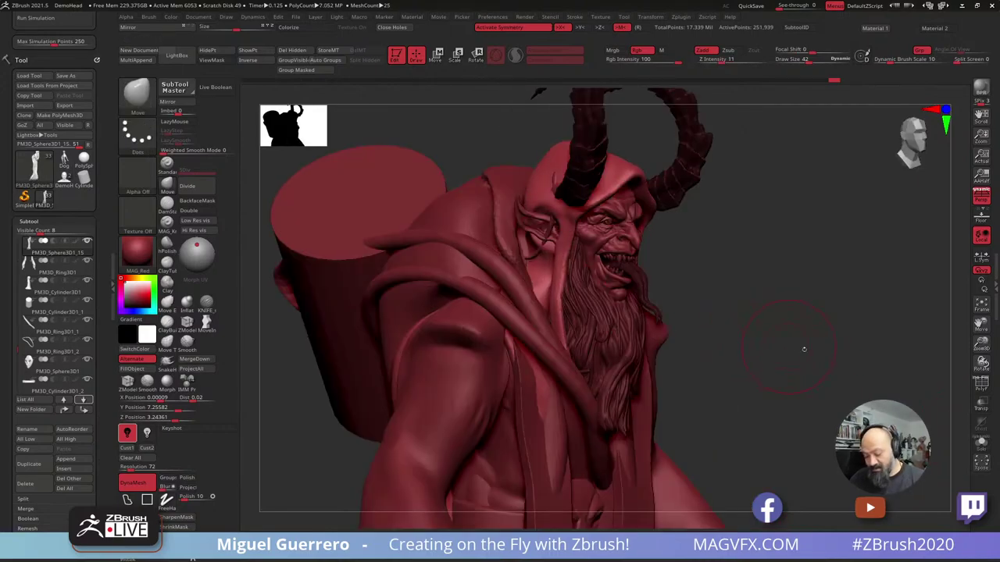
pyautogui.click(981, 442)
pyautogui.hotkey('ctrl', 'z')
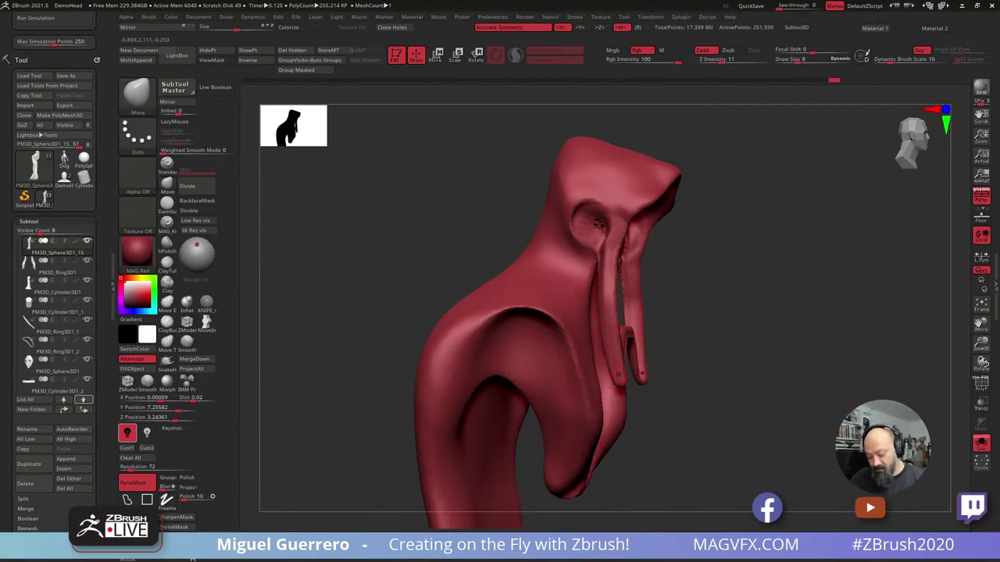
# Set the hood's DynaMesh resolution to 120 and remesh it.
pyautogui.click(132, 468)
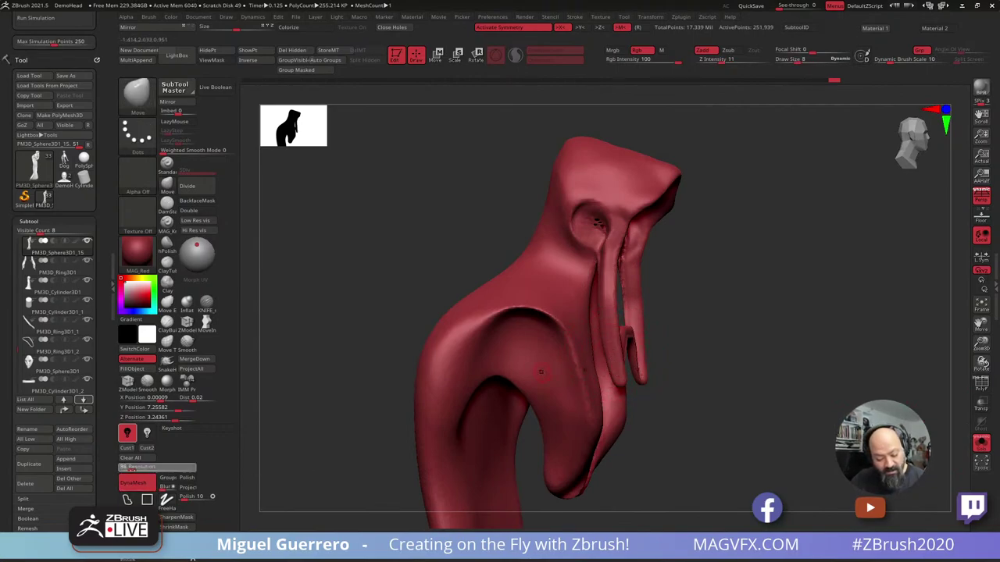
pyautogui.press('ctrl')
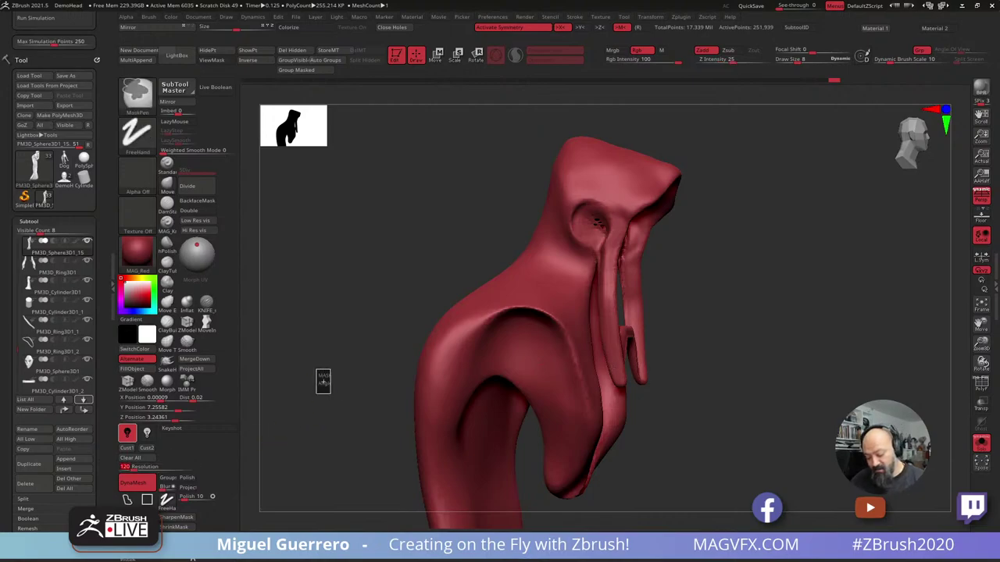
pyautogui.keyDown('ctrl'); pyautogui.moveTo(323, 381); pyautogui.dragTo(336, 384); pyautogui.keyUp('ctrl')
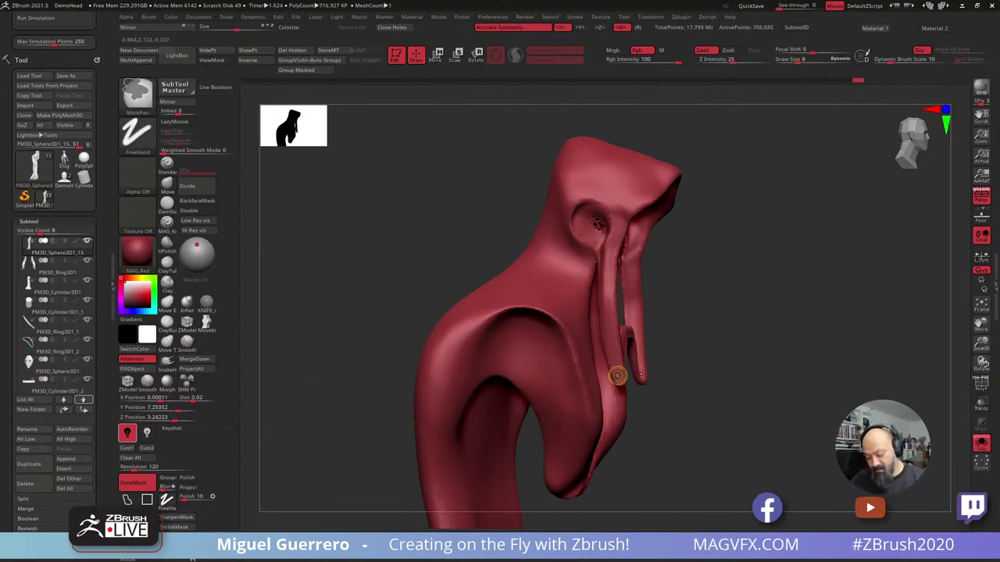
# Mask the rim around the hood's opening at draw size 8 and smooth the surface beside it at draw size 14.
pyautogui.moveTo(622, 379)
pyautogui.keyDown('ctrl'); pyautogui.mouseDown()
pyautogui.moveTo(610, 252)
pyautogui.moveTo(628, 210)
pyautogui.moveTo(673, 169)
pyautogui.mouseUp(); pyautogui.keyUp('ctrl')
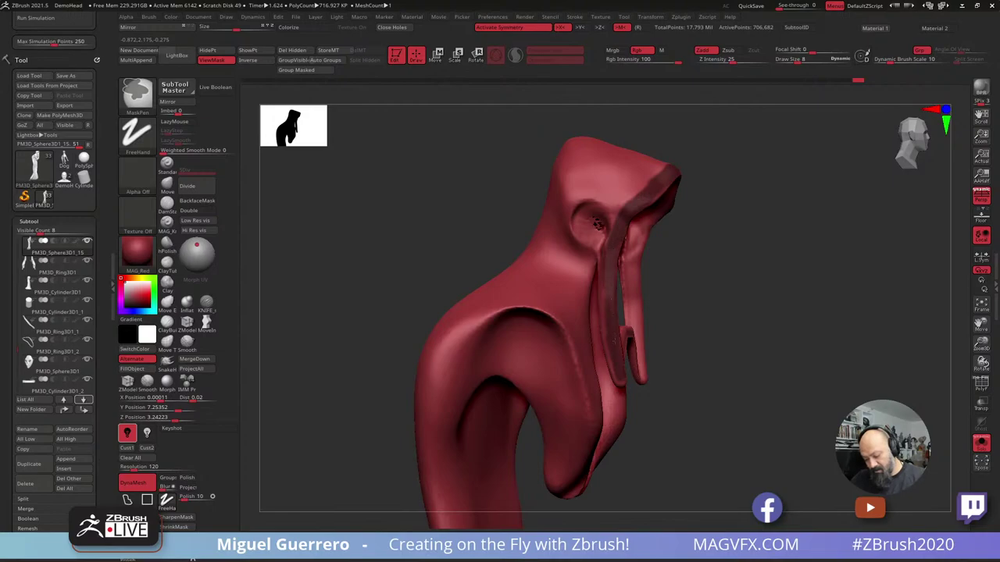
pyautogui.moveTo(703, 254); pyautogui.dragTo(507, 248)
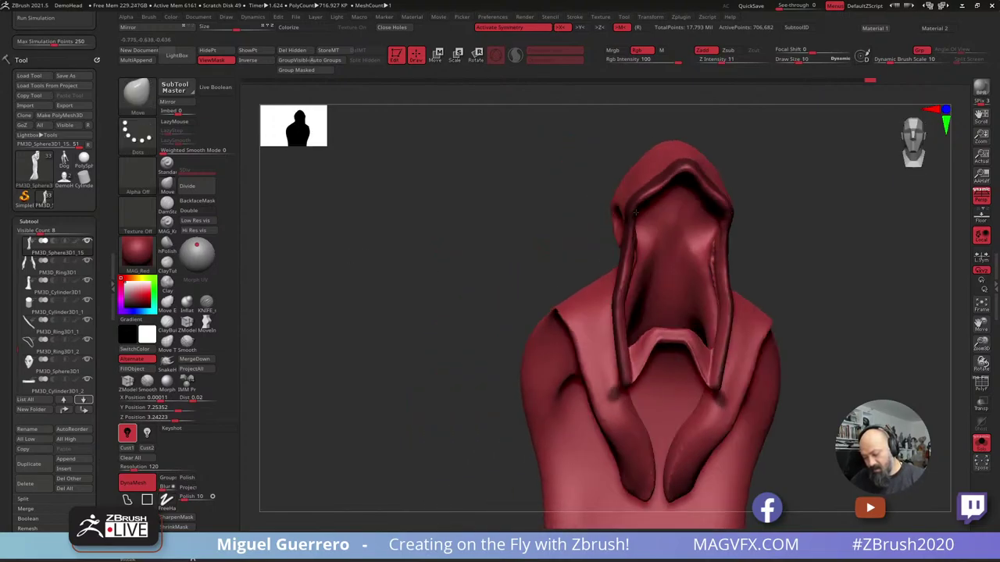
pyautogui.press('shift')
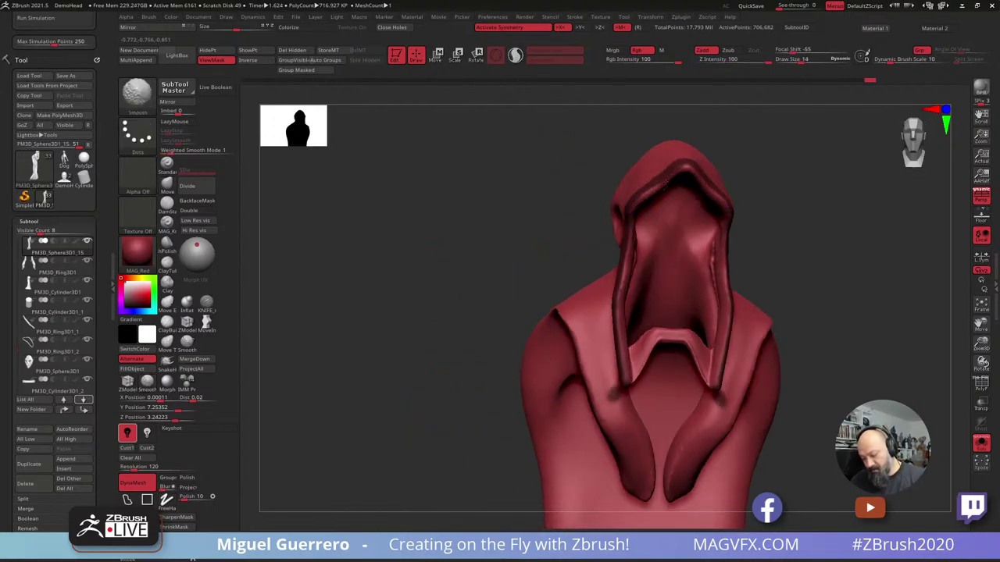
pyautogui.keyDown('shift'); pyautogui.moveTo(665, 184); pyautogui.dragTo(630, 217); pyautogui.keyUp('shift')
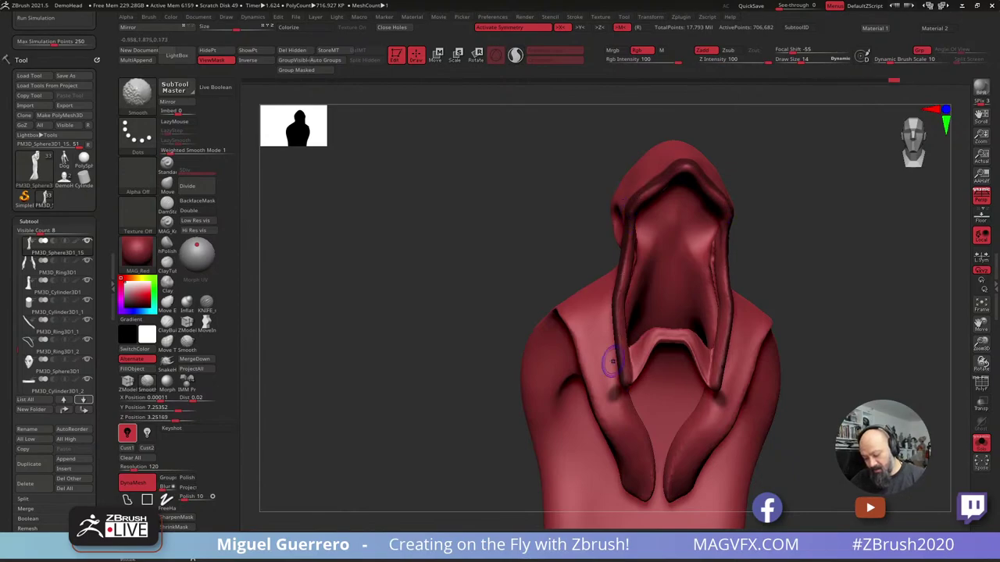
# Invert the hood's mask so only the rim is editable, and soften the mask's border.
pyautogui.moveTo(356, 280); pyautogui.dragTo(461, 270)
pyautogui.keyDown('ctrl'); pyautogui.click(400, 258); pyautogui.keyUp('ctrl')
pyautogui.moveTo(386, 260); pyautogui.dragTo(404, 257)
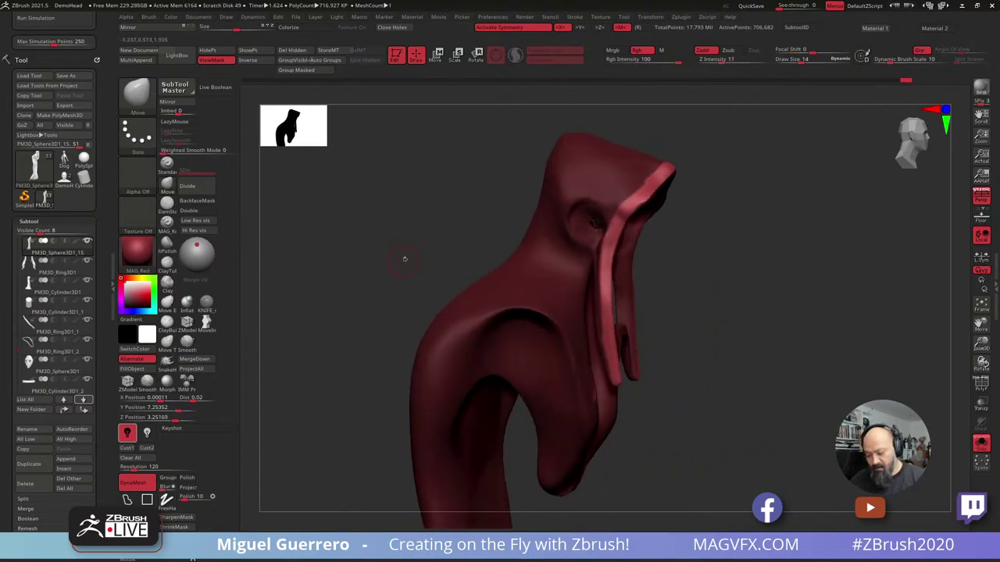
pyautogui.press('ctrl')
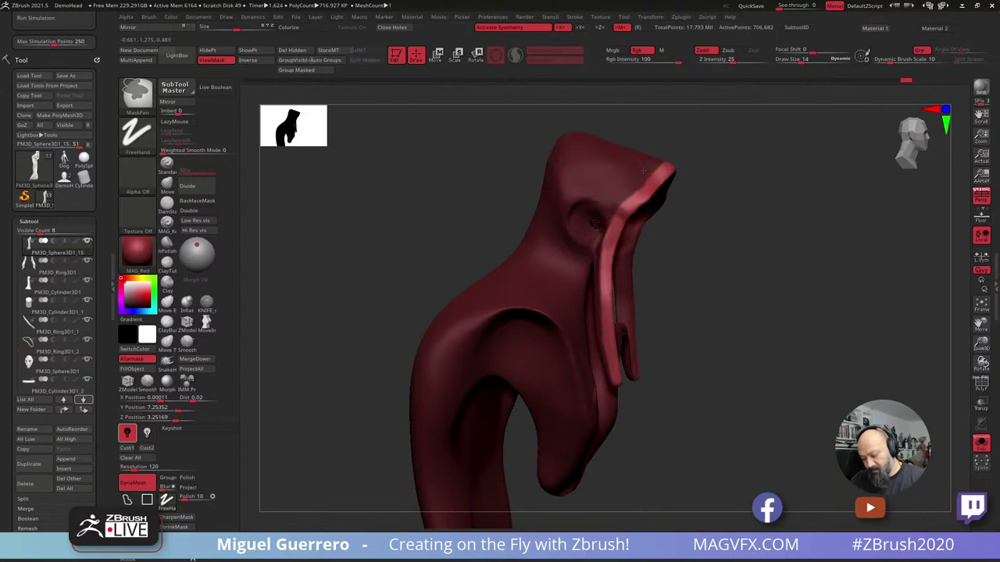
pyautogui.keyDown('ctrl'); pyautogui.click(627, 172); pyautogui.keyUp('ctrl')
pyautogui.keyDown('ctrl'); pyautogui.click(624, 174); pyautogui.keyUp('ctrl')
pyautogui.moveTo(476, 225)
pyautogui.mouseDown()
pyautogui.moveTo(383, 222)
pyautogui.moveTo(424, 239)
pyautogui.mouseUp()
pyautogui.moveTo(451, 278); pyautogui.dragTo(414, 288)
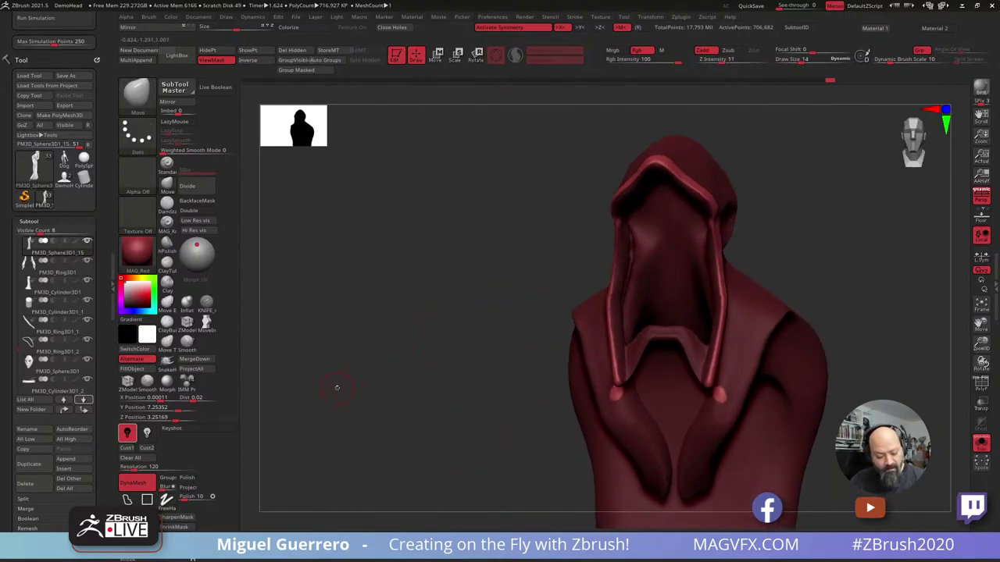
# Push the unmasked hood rim outward around the brow and sides with the Move brush at draw size 38.
pyautogui.press('b')
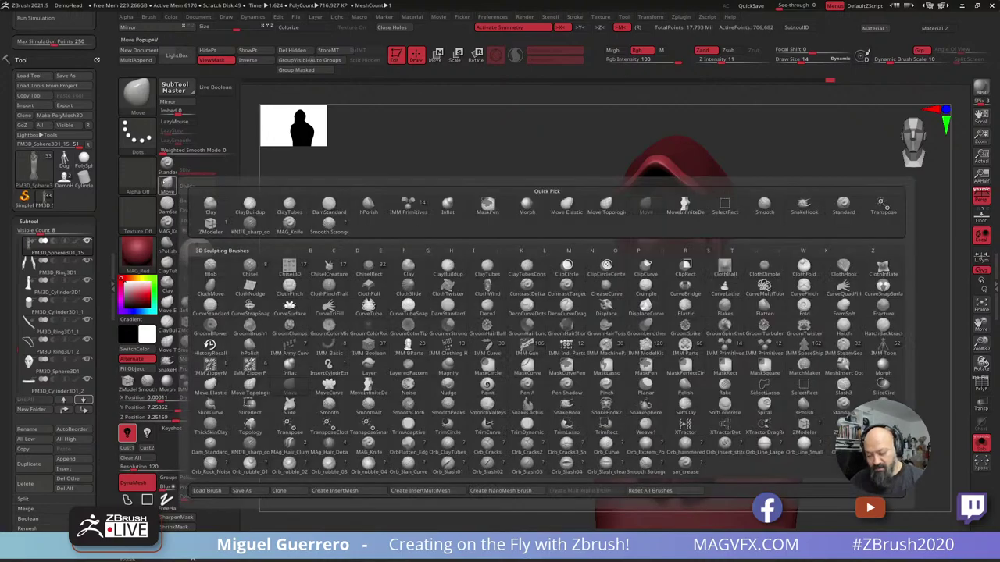
pyautogui.press('m')
pyautogui.press('v')
pyautogui.moveTo(624, 184); pyautogui.dragTo(633, 153)
pyautogui.moveTo(592, 193); pyautogui.dragTo(601, 206)
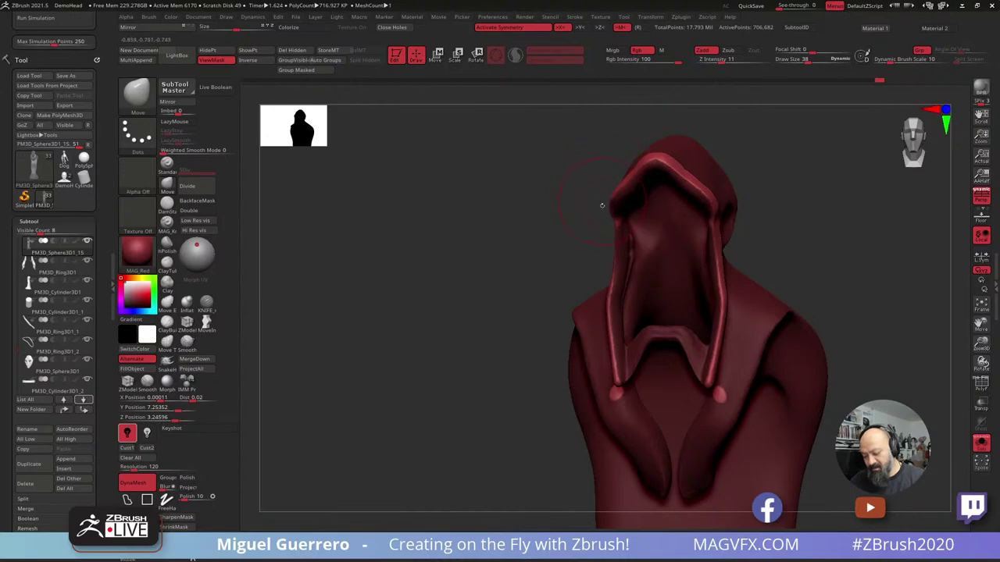
pyautogui.moveTo(609, 243); pyautogui.dragTo(601, 244)
pyautogui.moveTo(539, 270)
pyautogui.mouseDown()
pyautogui.moveTo(600, 280)
pyautogui.moveTo(597, 304)
pyautogui.mouseUp()
pyautogui.moveTo(606, 318)
pyautogui.mouseDown()
pyautogui.moveTo(593, 322)
pyautogui.moveTo(605, 364)
pyautogui.mouseUp()
# Reshape the hood rim's profile from the side, pulling its brow and hanging ends into place.
pyautogui.moveTo(499, 320)
pyautogui.mouseDown()
pyautogui.moveTo(648, 314)
pyautogui.moveTo(628, 265)
pyautogui.moveTo(606, 244)
pyautogui.mouseUp()
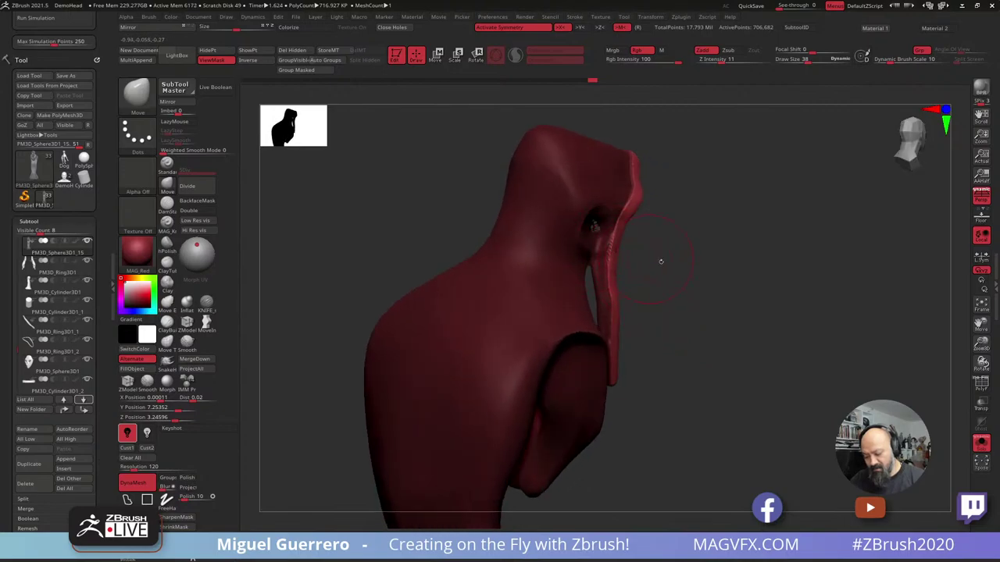
pyautogui.moveTo(660, 262); pyautogui.dragTo(635, 235)
pyautogui.moveTo(651, 167); pyautogui.dragTo(639, 159)
pyautogui.moveTo(460, 256); pyautogui.dragTo(506, 258)
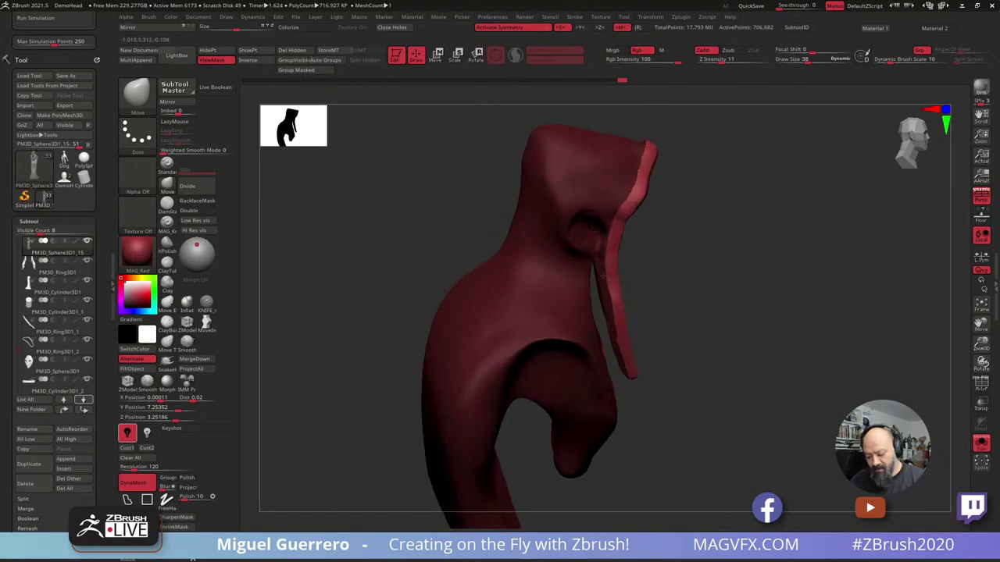
# Remesh the hood with DynaMesh and a cleared mask, and show the whole figure again.
pyautogui.keyDown('ctrl'); pyautogui.moveTo(708, 333); pyautogui.dragTo(762, 361); pyautogui.keyUp('ctrl')
pyautogui.hotkey('ctrl', 'shift', 'z')
pyautogui.hotkey('ctrl', 'shift', 'z')
pyautogui.hotkey('ctrl', 'shift', 'z')
pyautogui.hotkey('ctrl', 'shift', 'z')
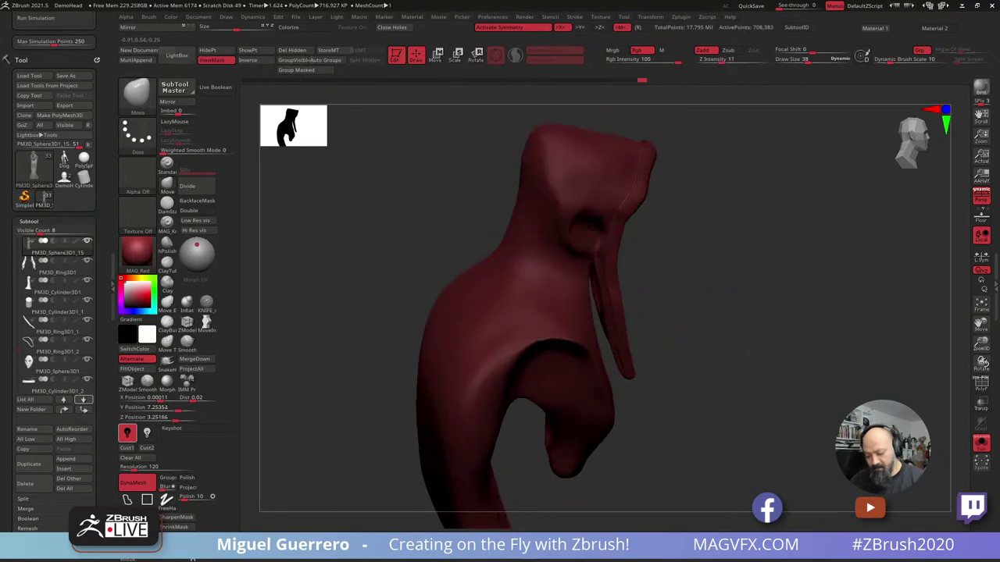
pyautogui.moveTo(860, 390)
pyautogui.mouseDown()
pyautogui.moveTo(831, 360)
pyautogui.moveTo(786, 400)
pyautogui.mouseUp()
pyautogui.hotkey('ctrl', 'shift', 'z')
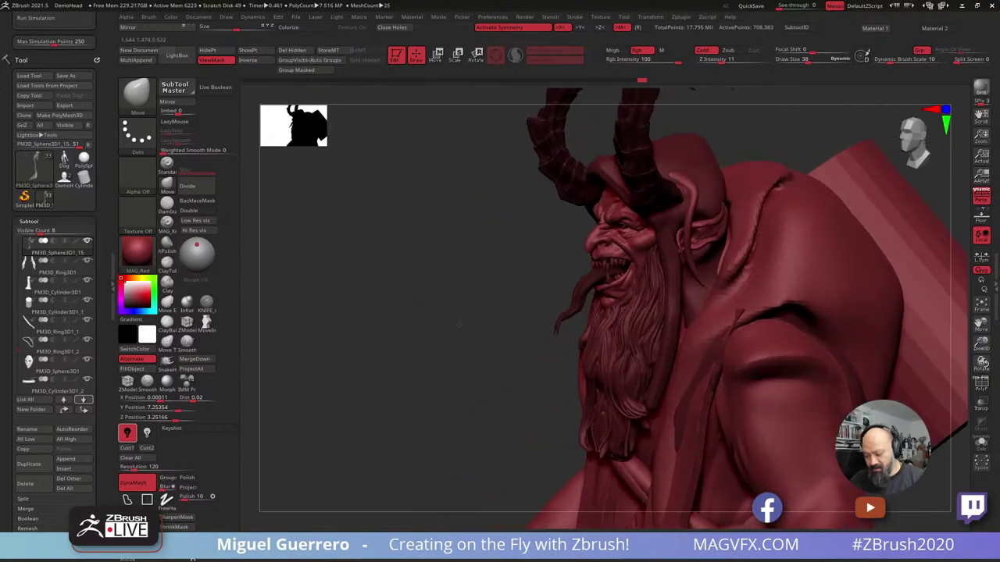
pyautogui.hotkey('ctrl', 'shift', 'z')
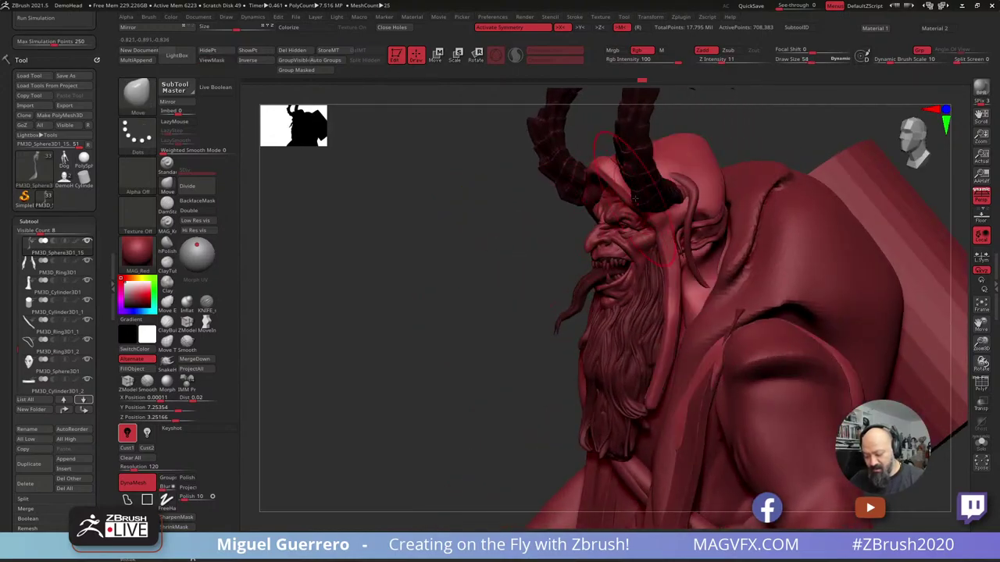
# Nudge the hood's brow with the Move brush, and trim its front edge with the knife brush at draw size 7.
pyautogui.moveTo(634, 195); pyautogui.dragTo(611, 170)
pyautogui.moveTo(443, 226)
pyautogui.mouseDown()
pyautogui.moveTo(469, 292)
pyautogui.moveTo(446, 294)
pyautogui.moveTo(538, 258)
pyautogui.mouseUp()
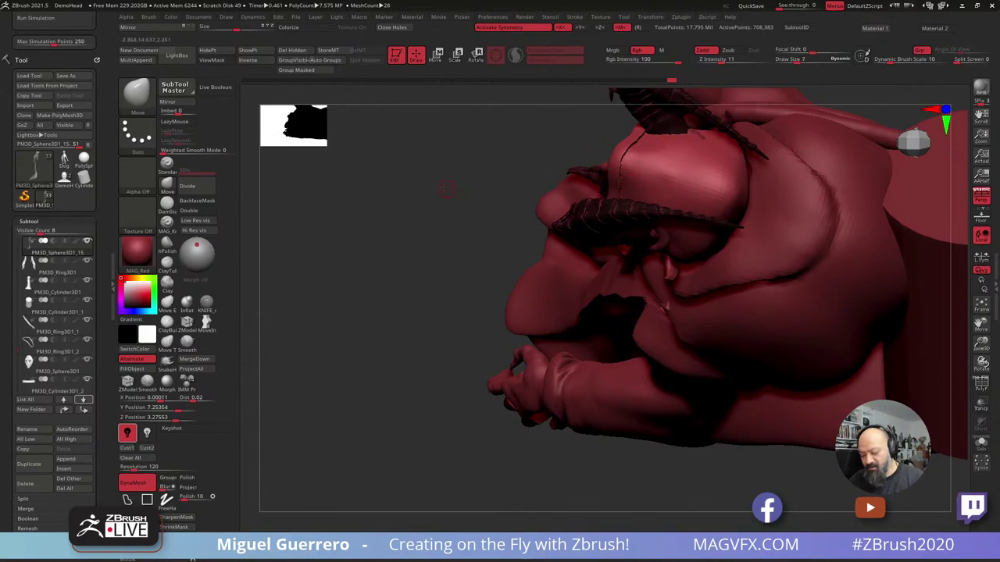
pyautogui.moveTo(443, 189); pyautogui.dragTo(464, 185)
pyautogui.click(207, 302)
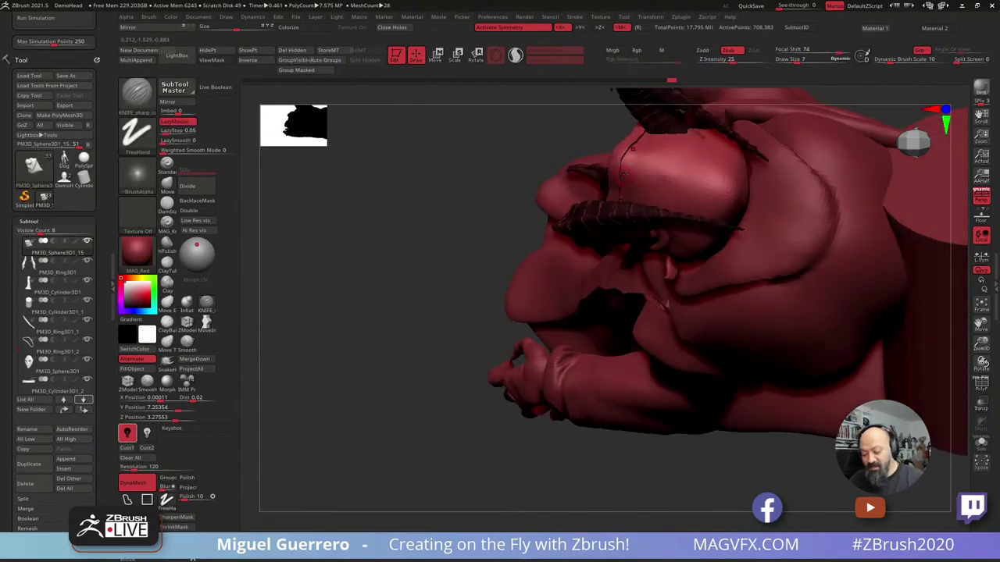
pyautogui.moveTo(624, 160); pyautogui.dragTo(740, 197)
pyautogui.moveTo(399, 199); pyautogui.dragTo(480, 206)
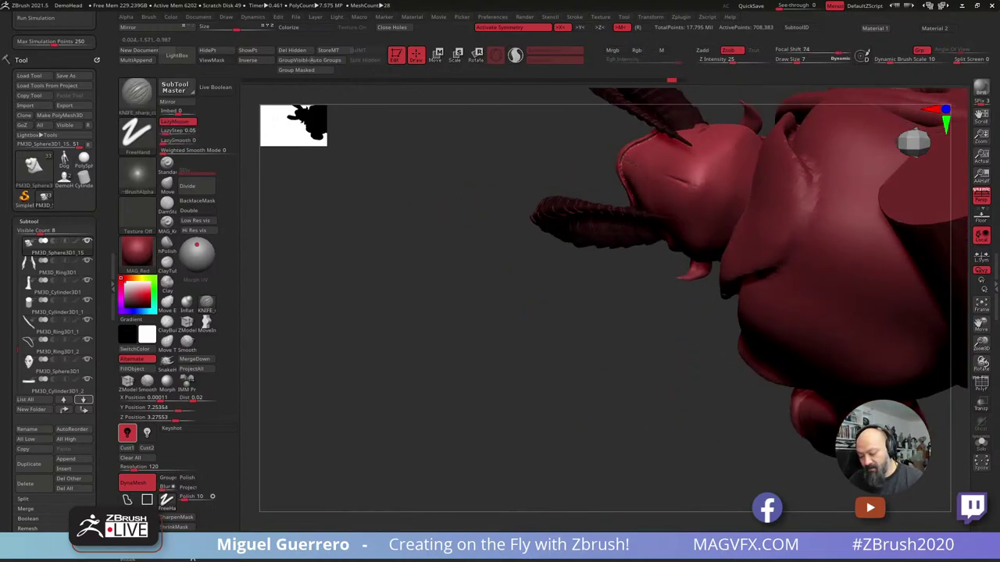
pyautogui.moveTo(442, 236)
pyautogui.mouseDown()
pyautogui.moveTo(455, 185)
pyautogui.moveTo(419, 202)
pyautogui.moveTo(441, 239)
pyautogui.moveTo(426, 235)
pyautogui.mouseUp()
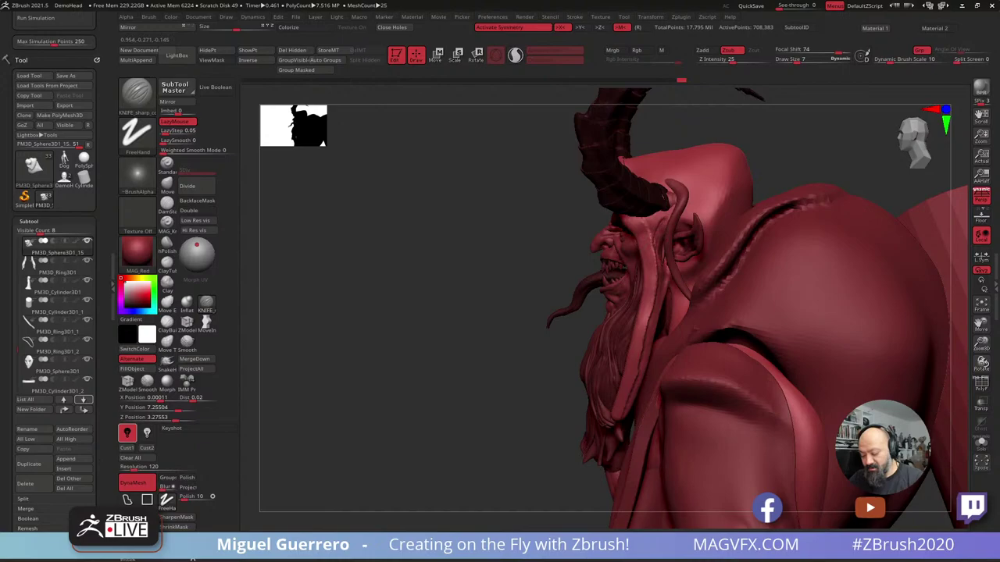
# Paint a mask around the ear opening on the isolated hood, and bring back the whole figure.
pyautogui.moveTo(709, 233)
pyautogui.mouseDown()
pyautogui.moveTo(685, 274)
pyautogui.moveTo(675, 249)
pyautogui.moveTo(678, 256)
pyautogui.mouseUp()
pyautogui.click(981, 444)
pyautogui.moveTo(563, 242); pyautogui.dragTo(568, 275)
pyautogui.moveTo(669, 236)
pyautogui.keyDown('ctrl'); pyautogui.mouseDown()
pyautogui.moveTo(672, 214)
pyautogui.moveTo(701, 213)
pyautogui.moveTo(705, 235)
pyautogui.moveTo(679, 261)
pyautogui.mouseUp(); pyautogui.keyUp('ctrl')
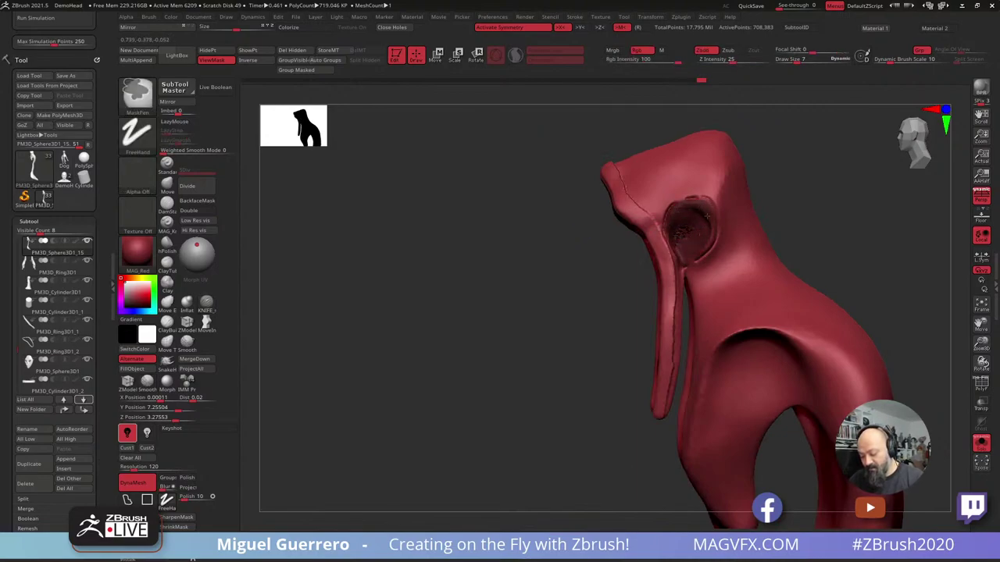
pyautogui.moveTo(708, 217)
pyautogui.keyDown('ctrl'); pyautogui.mouseDown()
pyautogui.moveTo(711, 248)
pyautogui.moveTo(685, 232)
pyautogui.mouseUp(); pyautogui.keyUp('ctrl')
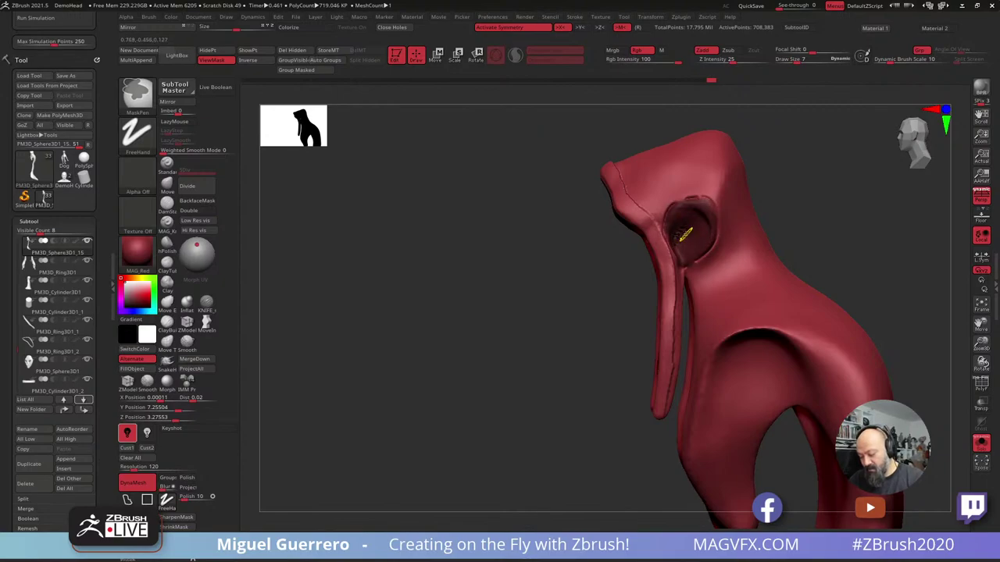
pyautogui.moveTo(520, 270); pyautogui.dragTo(605, 278)
pyautogui.click(980, 442)
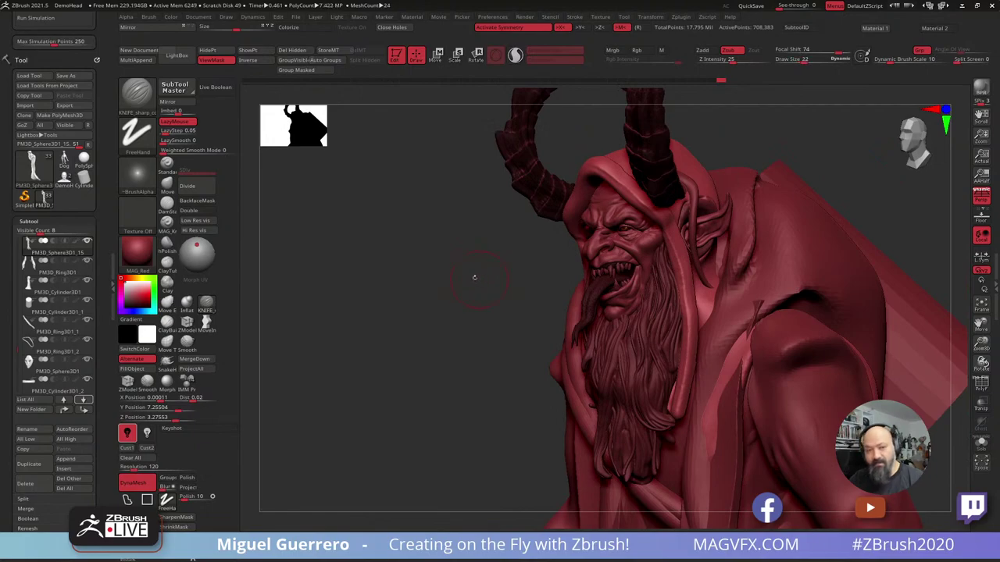
# Look through the subtool list from the sleeves up to the krampus_v024 body.
pyautogui.moveTo(421, 278); pyautogui.dragTo(452, 280)
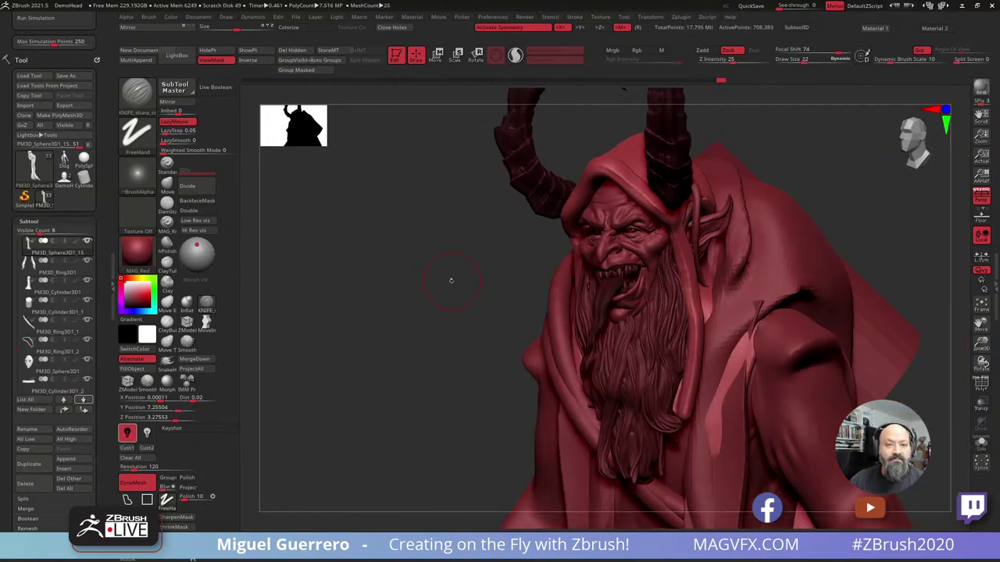
pyautogui.press('Up')
pyautogui.press('Up')
pyautogui.press('Up')
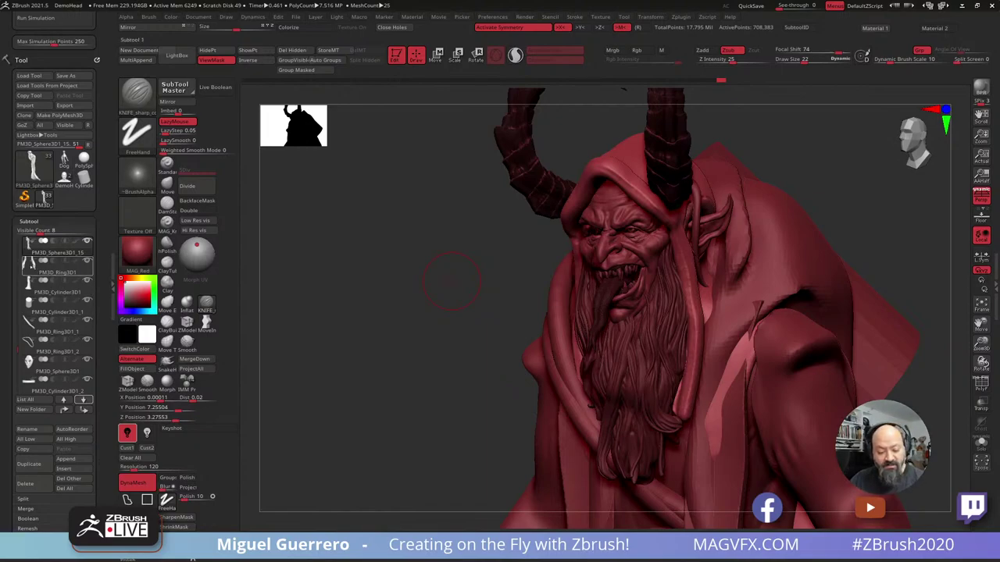
pyautogui.moveTo(29, 273)
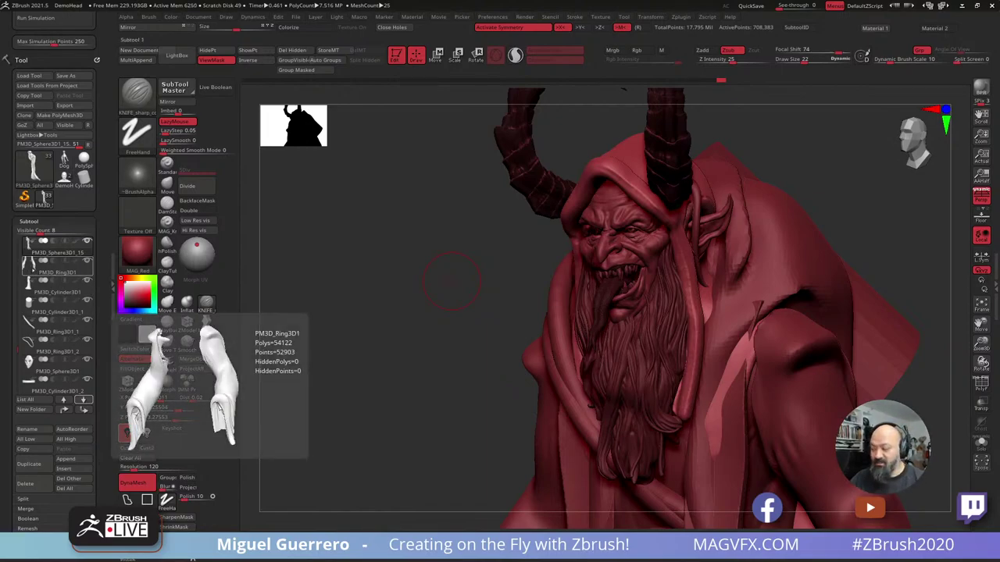
pyautogui.press('Up')
pyautogui.press('Up')
pyautogui.press('Up')
pyautogui.press('Up')
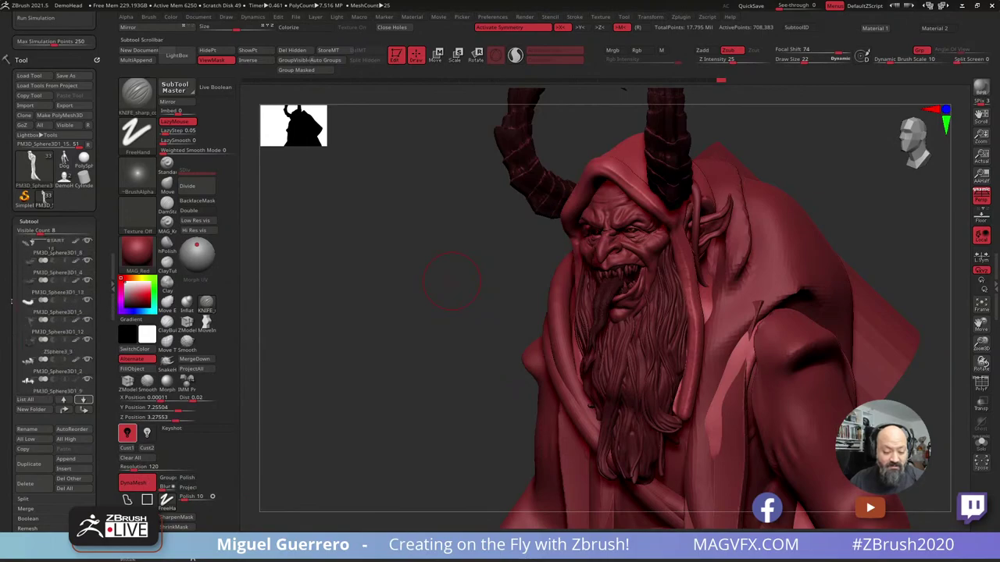
pyautogui.press('Up')
pyautogui.press('Up')
pyautogui.press('Up')
pyautogui.press('Up')
pyautogui.press('Up')
pyautogui.press('Up')
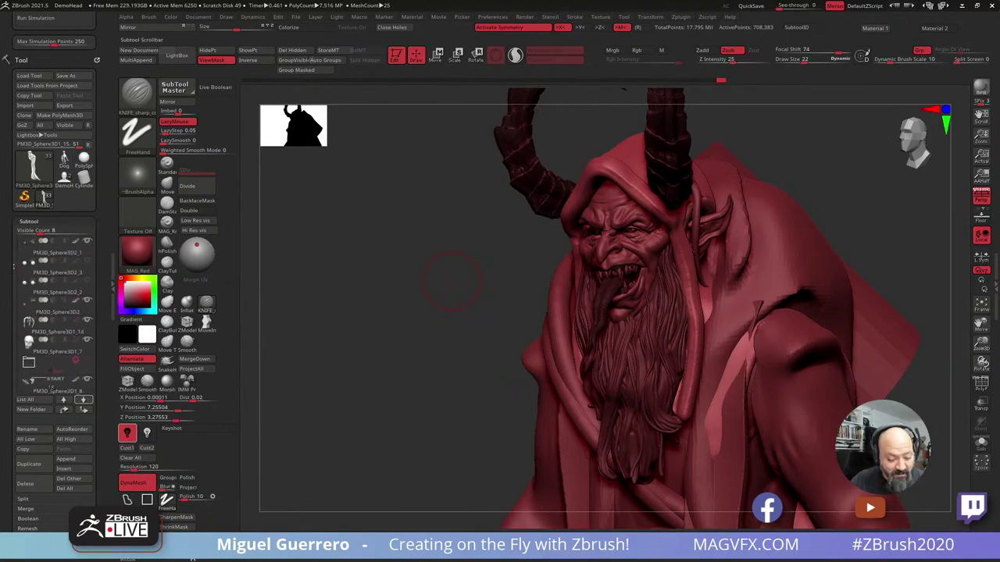
pyautogui.press('Up')
pyautogui.press('Up')
pyautogui.press('Up')
pyautogui.press('Up')
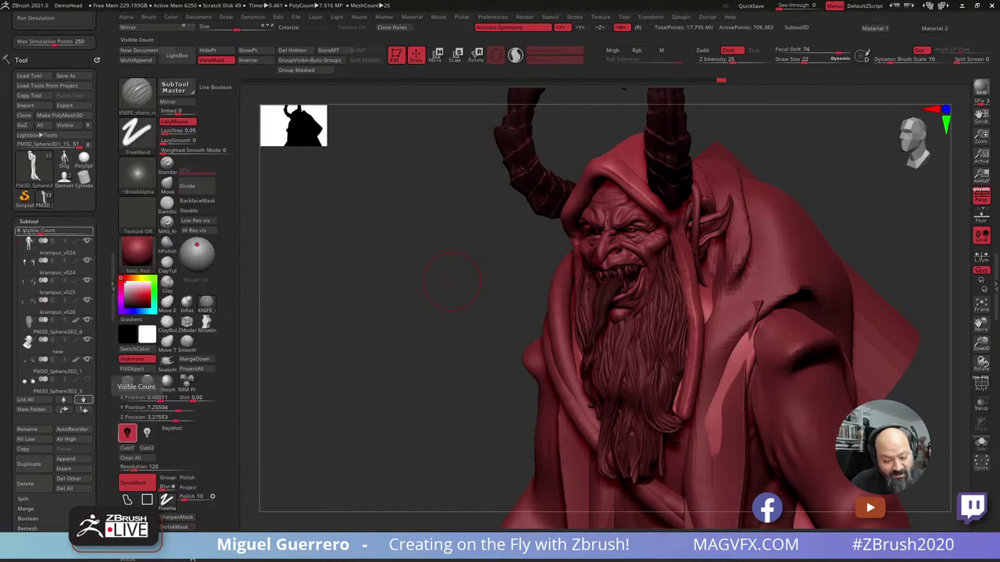
pyautogui.moveTo(55, 249)
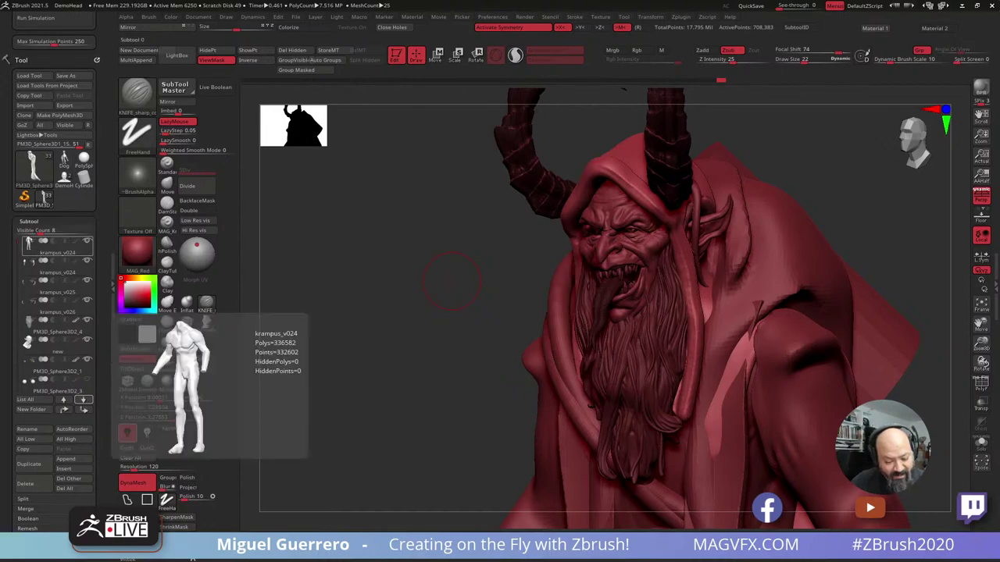
pyautogui.moveTo(41, 231)
pyautogui.mouseDown()
pyautogui.moveTo(59, 232)
pyautogui.moveTo(40, 232)
pyautogui.mouseUp()
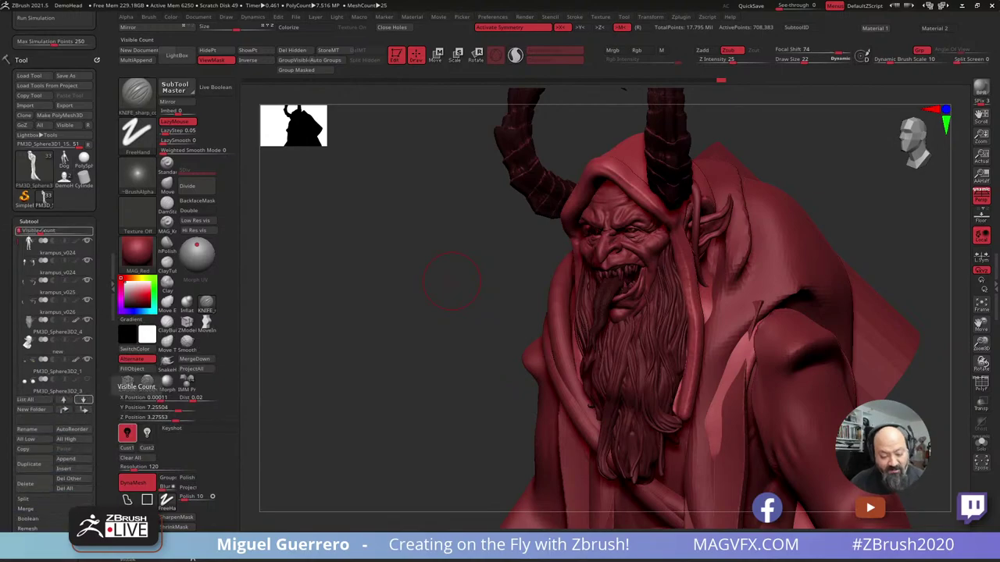
# Select the curled horns and turn off Colorize for them.
pyautogui.click(47, 331)
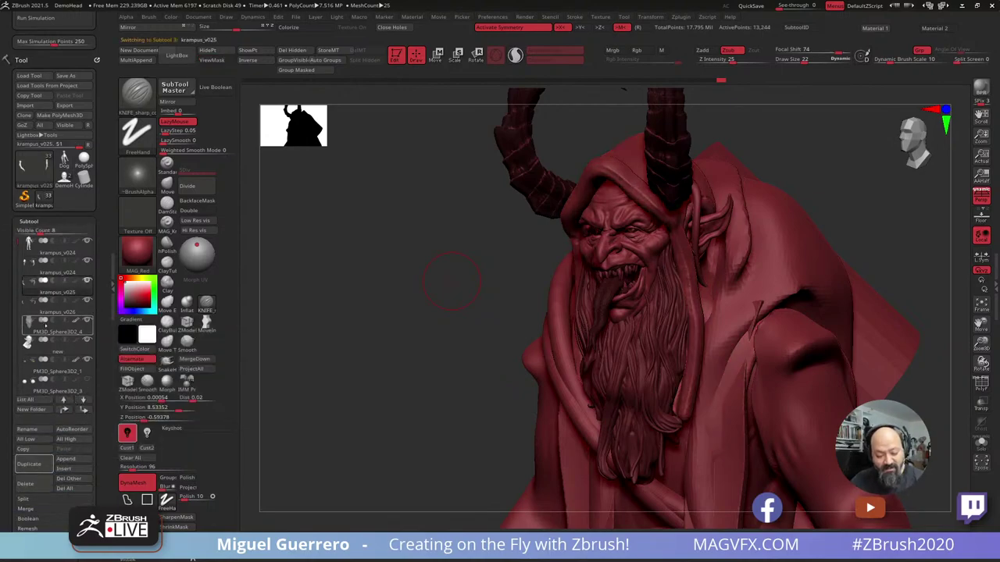
pyautogui.moveTo(49, 306)
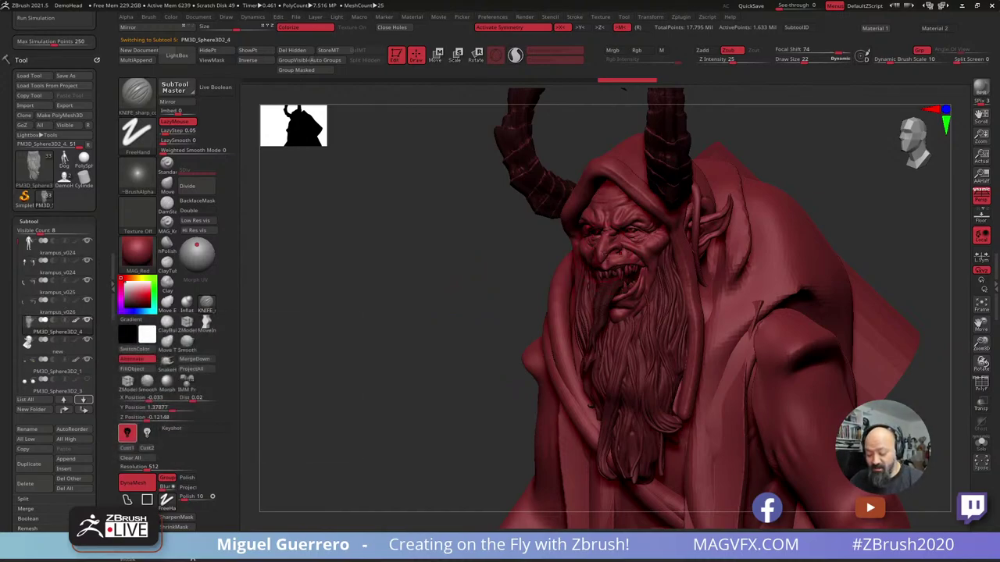
pyautogui.click(27, 341)
pyautogui.keyDown('alt'); pyautogui.click(517, 169); pyautogui.keyUp('alt')
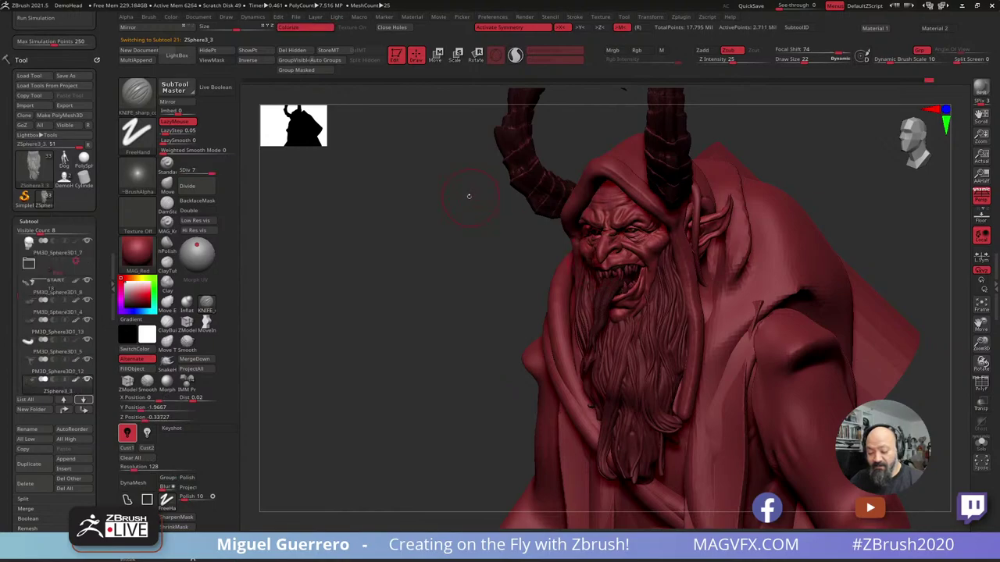
pyautogui.keyDown('alt'); pyautogui.moveTo(466, 196); pyautogui.dragTo(439, 281); pyautogui.keyUp('alt')
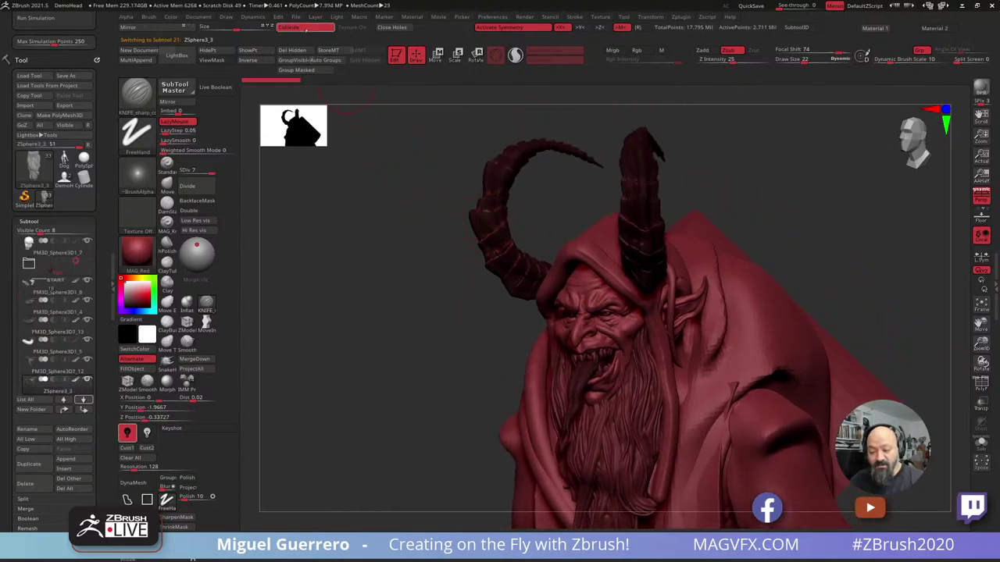
pyautogui.click(306, 28)
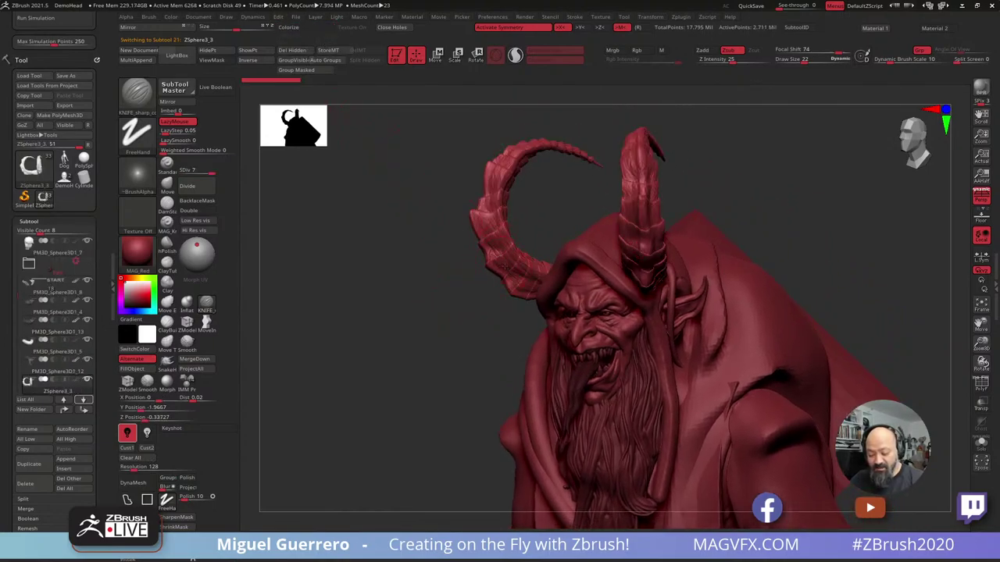
# Select the head, shoulder, robe and sleeve subtools in turn to check their colour display.
pyautogui.keyDown('alt'); pyautogui.click(551, 289); pyautogui.keyUp('alt')
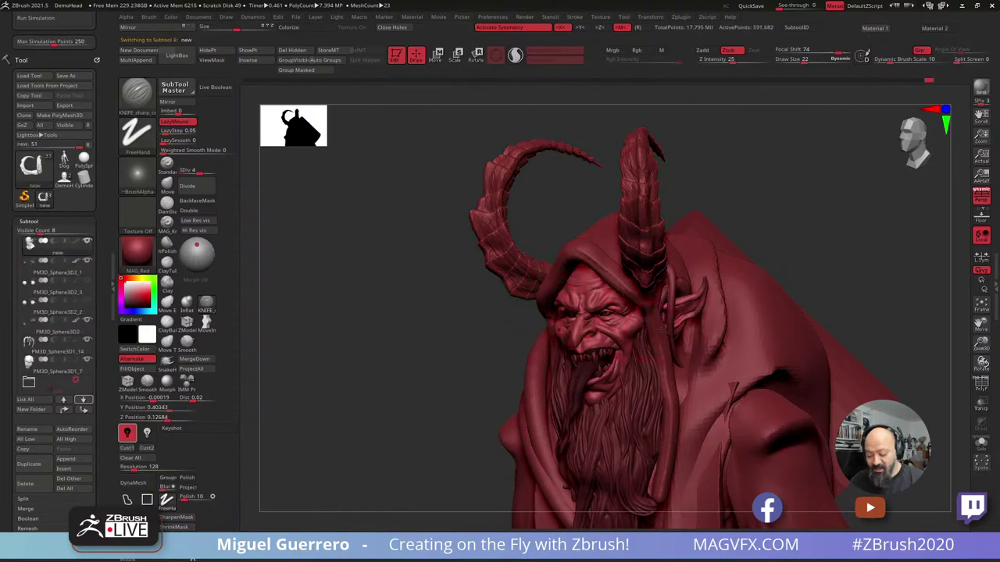
pyautogui.keyDown('alt'); pyautogui.click(707, 364); pyautogui.keyUp('alt')
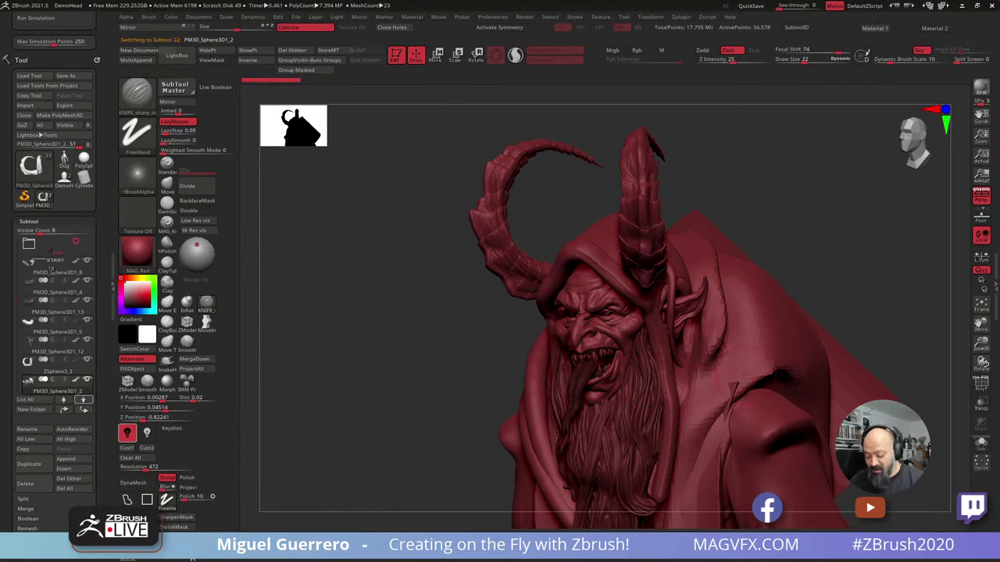
pyautogui.keyDown('alt'); pyautogui.click(703, 382); pyautogui.keyUp('alt')
pyautogui.keyDown('alt'); pyautogui.moveTo(702, 382); pyautogui.dragTo(605, 240, button='right'); pyautogui.keyUp('alt')
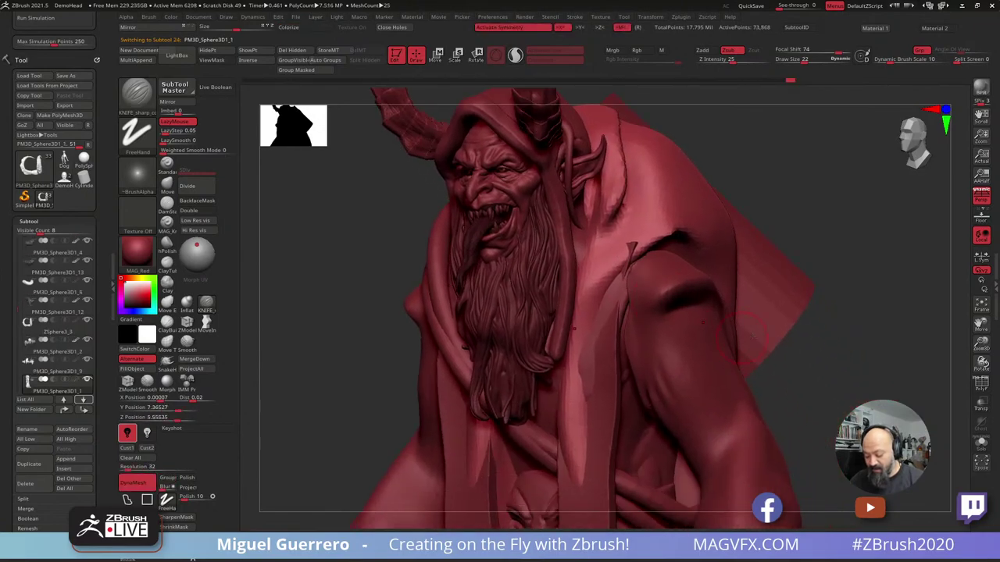
pyautogui.keyDown('alt'); pyautogui.click(548, 467); pyautogui.keyUp('alt')
pyautogui.keyDown('alt'); pyautogui.click(657, 353); pyautogui.keyUp('alt')
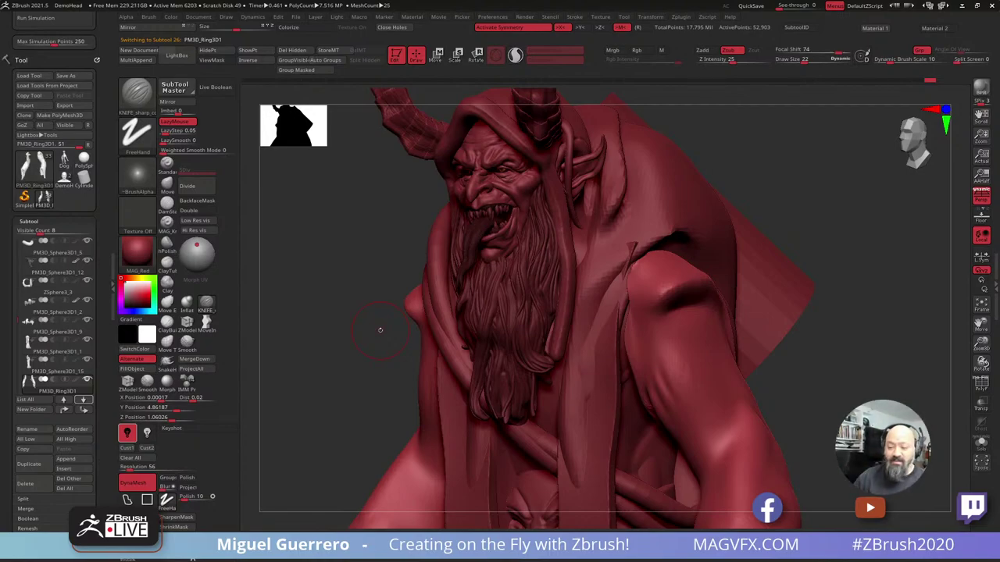
# Step through the subtools from the sleeves up to the krampus_v024 body and back down, examining each part.
pyautogui.press('Down')
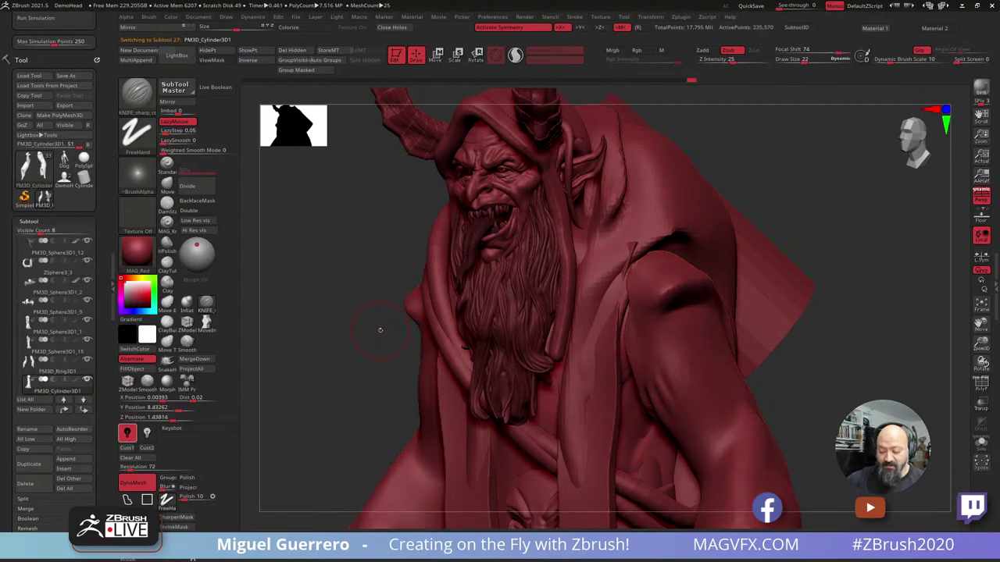
pyautogui.press('Up')
pyautogui.press('Up')
pyautogui.press('Up')
pyautogui.press('Up')
pyautogui.press('Up')
pyautogui.press('Up')
pyautogui.press('Up')
pyautogui.press('Up')
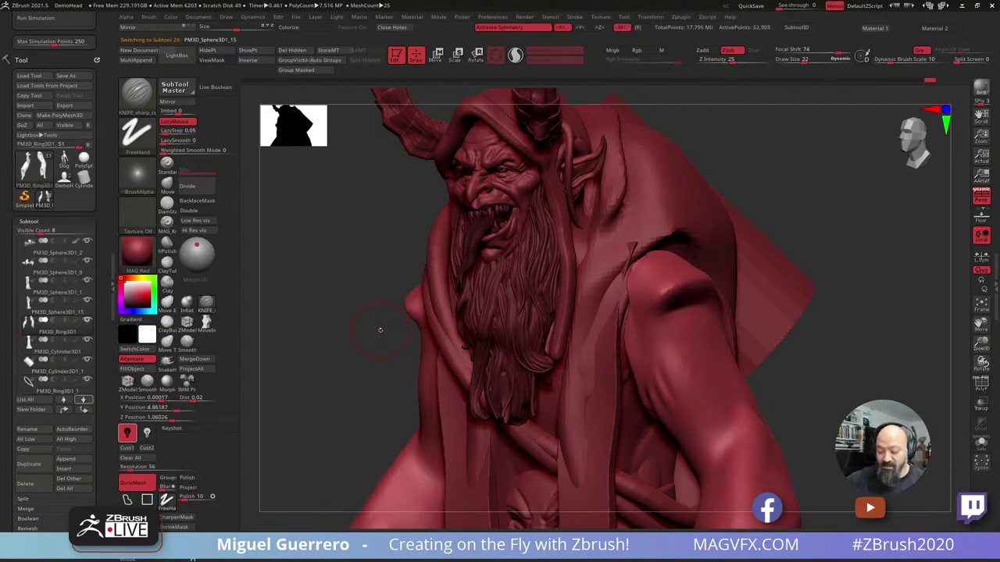
pyautogui.press('Up')
pyautogui.press('Up')
pyautogui.press('Up')
pyautogui.press('Up')
pyautogui.press('Up')
pyautogui.press('Up')
pyautogui.press('Up')
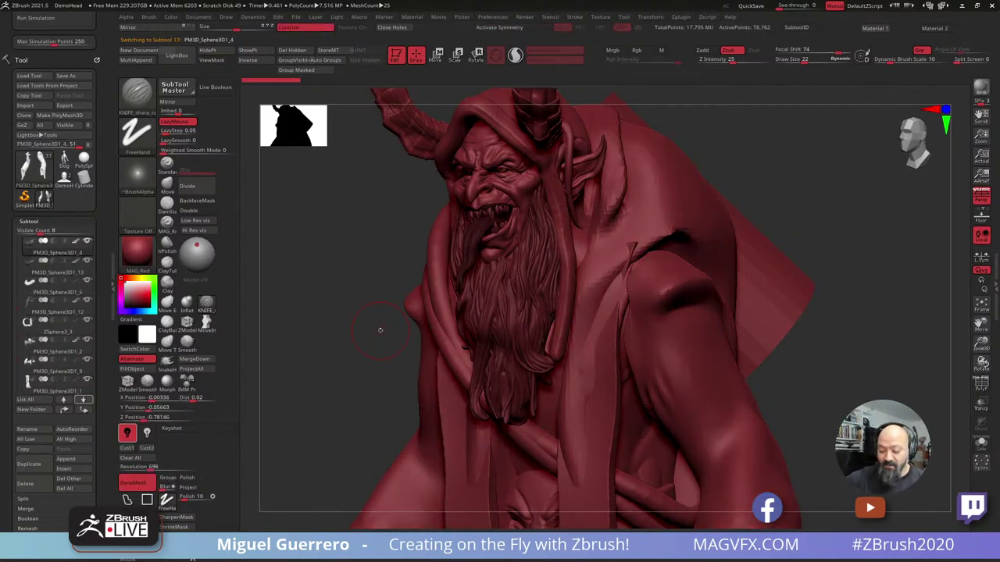
pyautogui.press('Up')
pyautogui.press('Up')
pyautogui.press('Up')
pyautogui.press('Up')
pyautogui.press('Up')
pyautogui.press('Up')
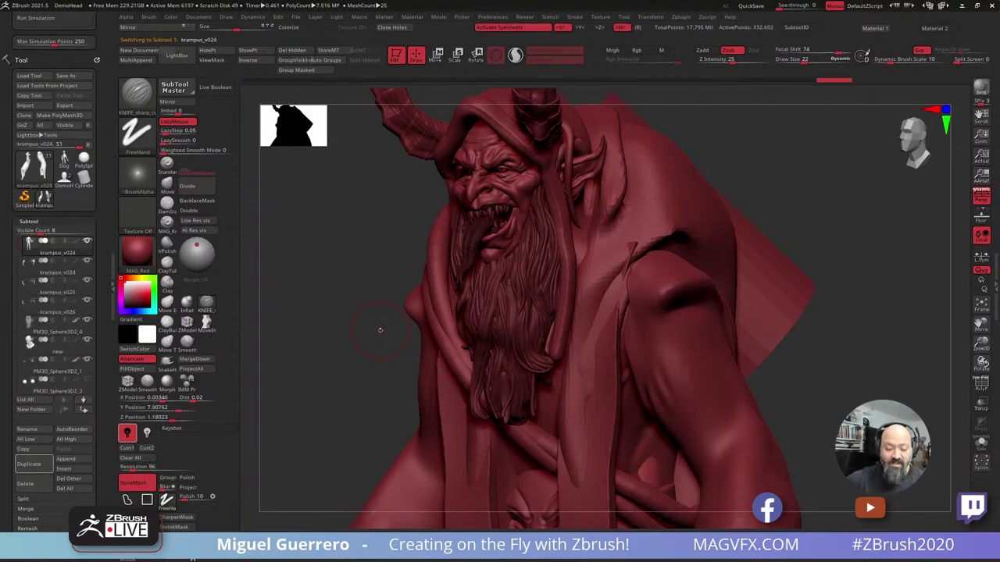
pyautogui.press('Down')
pyautogui.press('Down')
pyautogui.press('Down')
pyautogui.press('Down')
pyautogui.press('Down')
pyautogui.press('Down')
pyautogui.press('Down')
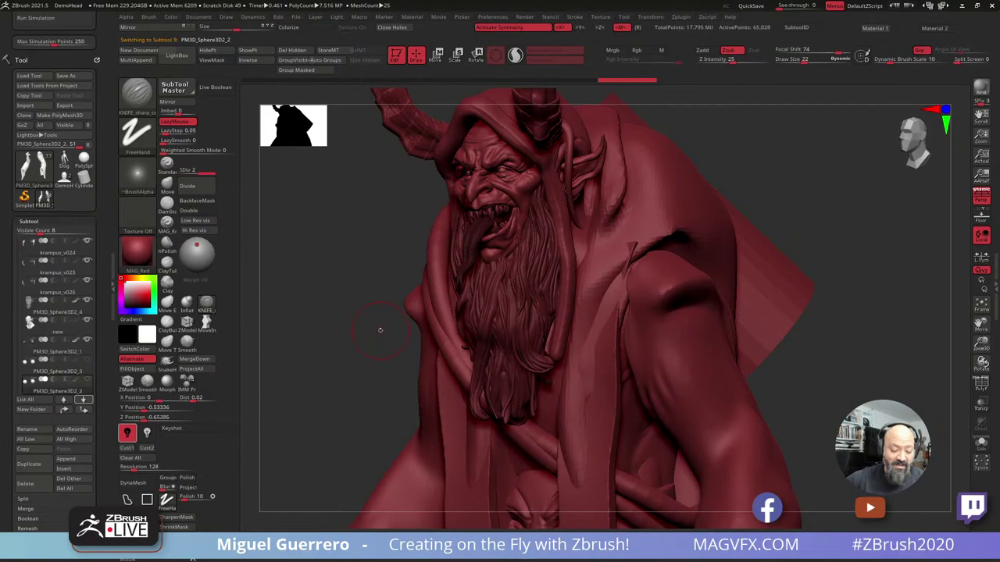
pyautogui.press('Down')
pyautogui.press('Down')
pyautogui.press('Down')
pyautogui.press('Down')
pyautogui.press('Down')
pyautogui.press('Down')
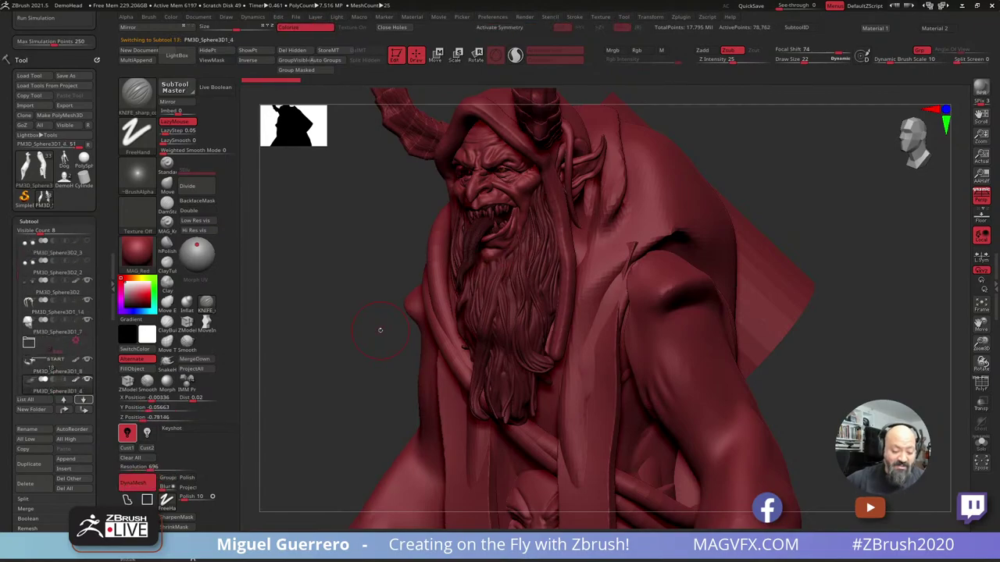
pyautogui.press('Down')
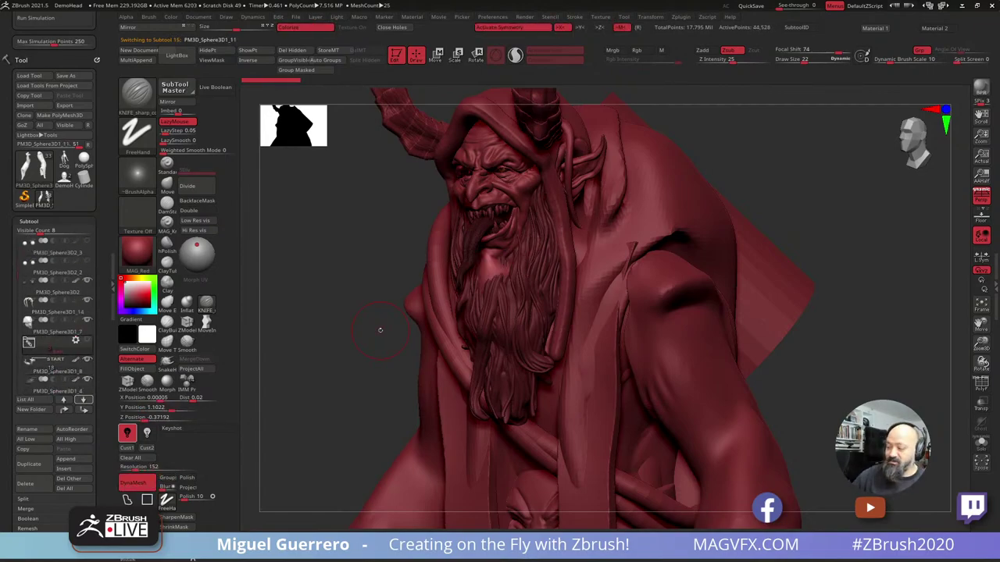
pyautogui.press('Down')
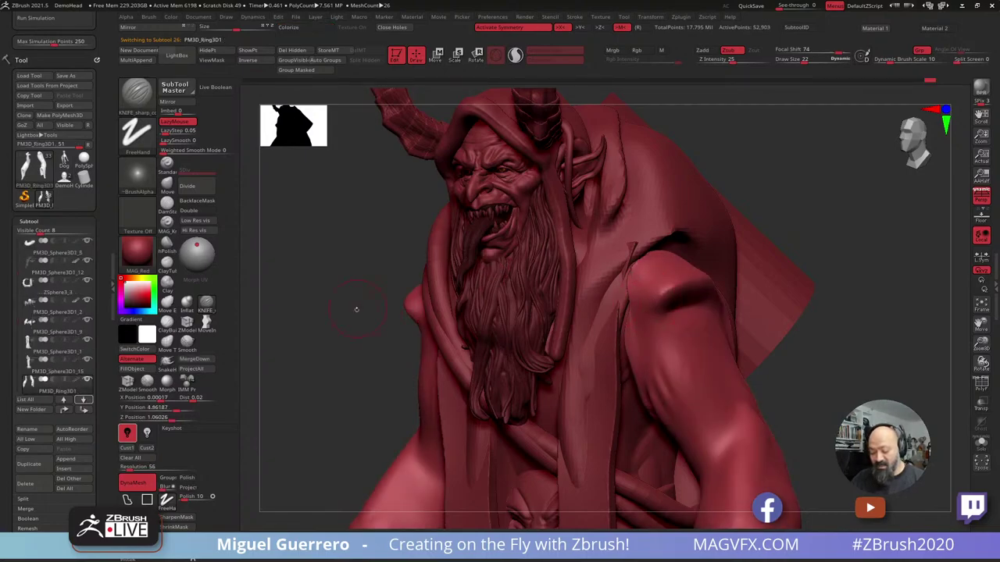
# Select the robe subtool PM3D_Sphere3D1_1 and switch to the Move brush.
pyautogui.moveTo(357, 310); pyautogui.dragTo(653, 278)
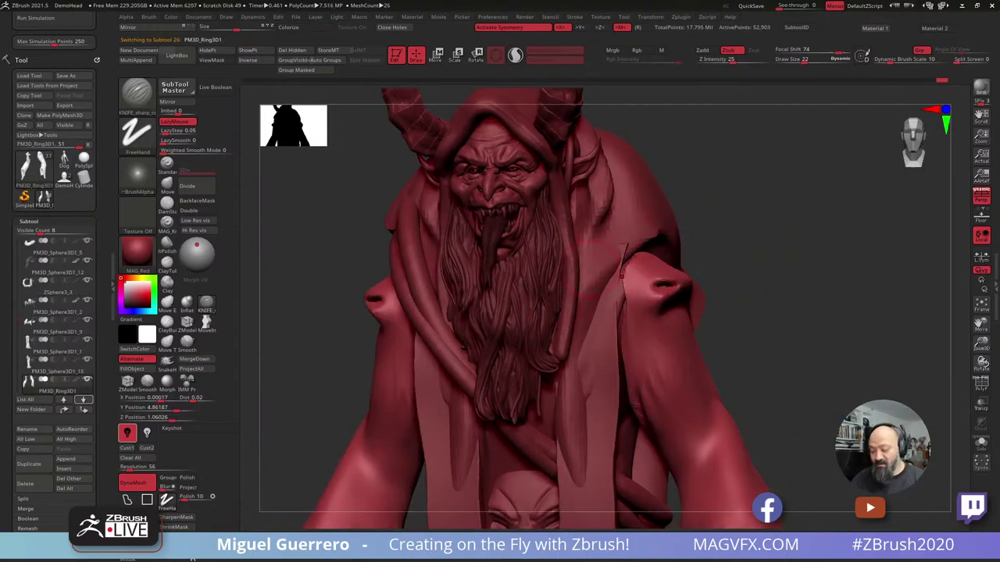
pyautogui.hotkey('ctrl', 'z')
pyautogui.keyDown('alt'); pyautogui.click(653, 204); pyautogui.keyUp('alt')
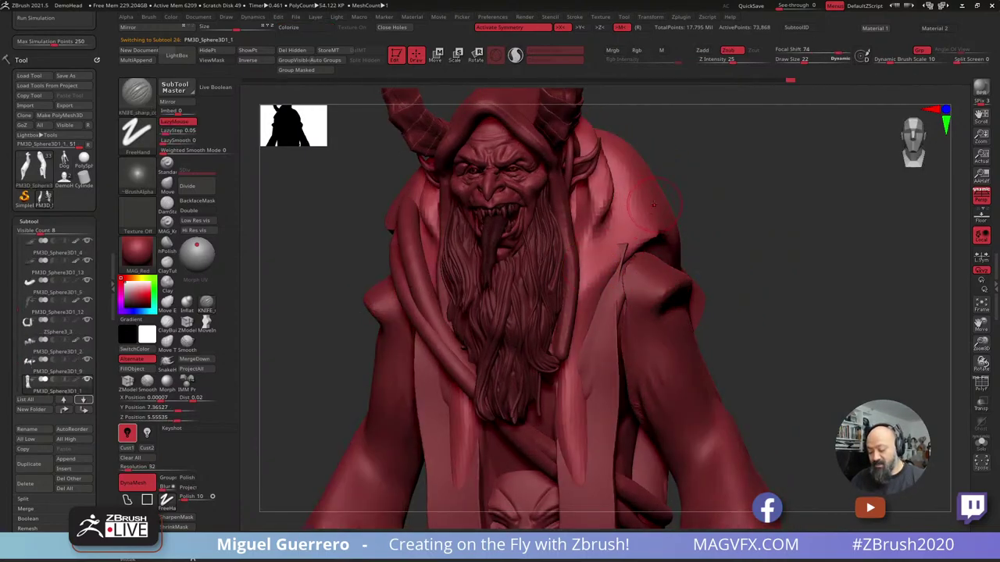
pyautogui.press('b')
pyautogui.press('m')
pyautogui.press('v')
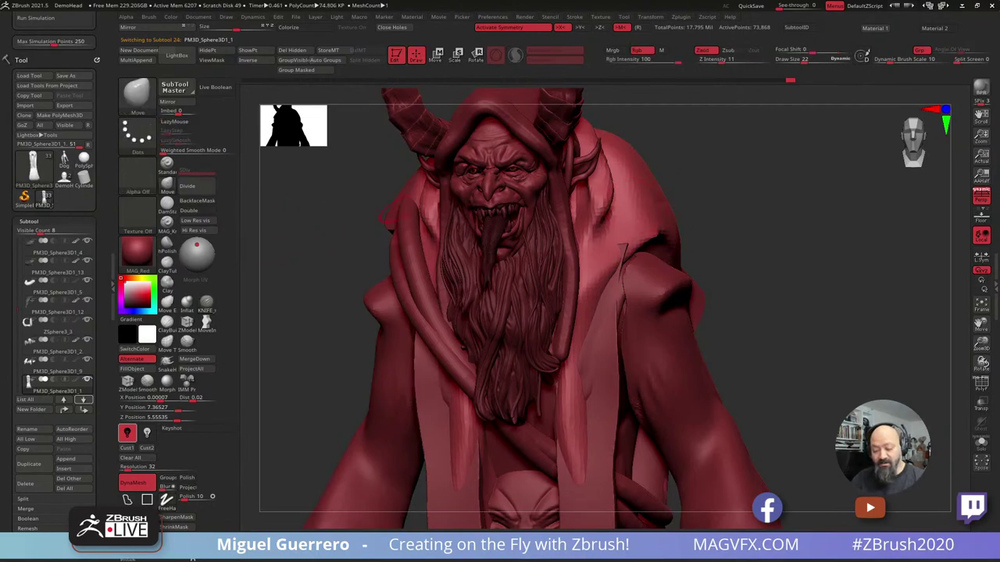
# Select the PM3D_Sphere3D2_3 eyeballs and inspect them in isolation with Solo before showing the whole figure again.
pyautogui.keyDown('alt'); pyautogui.click(495, 177); pyautogui.keyUp('alt')
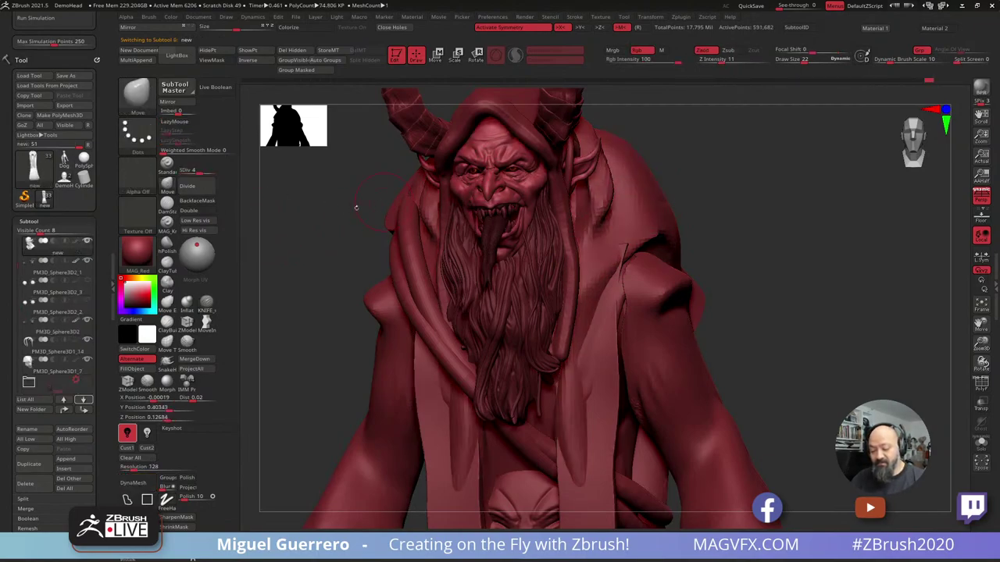
pyautogui.keyDown('alt'); pyautogui.moveTo(364, 207); pyautogui.dragTo(439, 236); pyautogui.keyUp('alt')
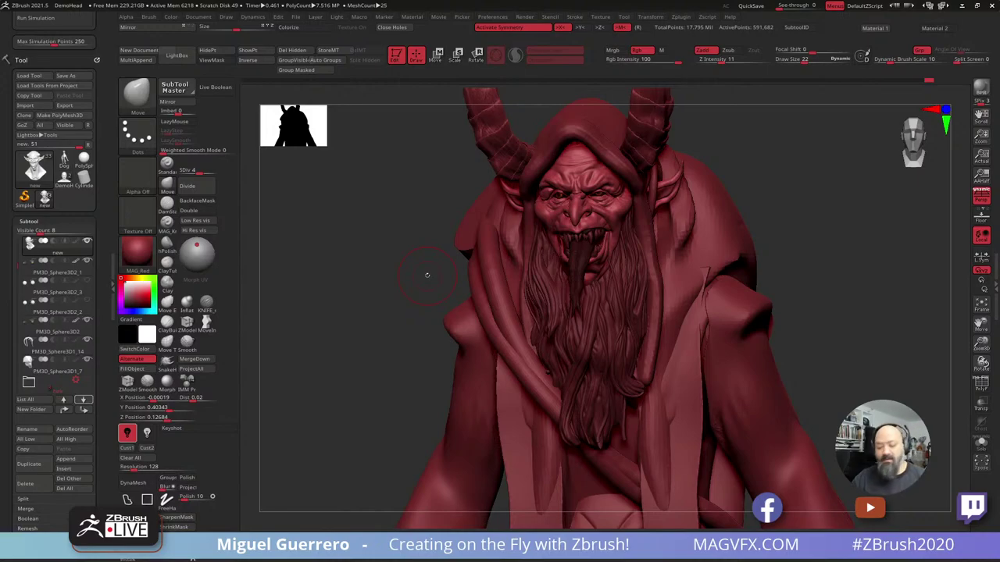
pyautogui.moveTo(355, 331); pyautogui.dragTo(397, 326)
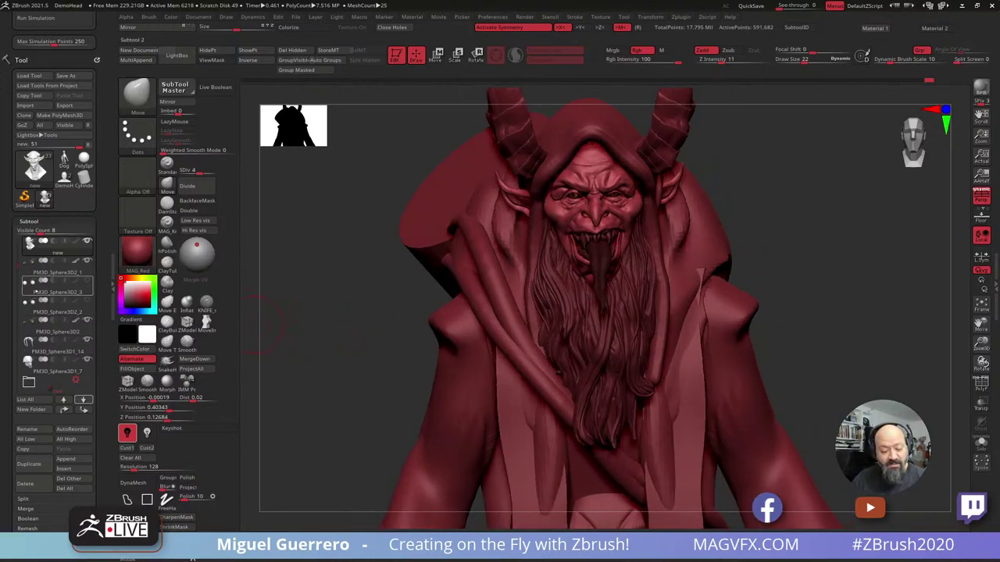
pyautogui.click(36, 291)
pyautogui.keyDown('alt'); pyautogui.moveTo(611, 280); pyautogui.dragTo(605, 426, button='right'); pyautogui.keyUp('alt')
pyautogui.click(980, 446)
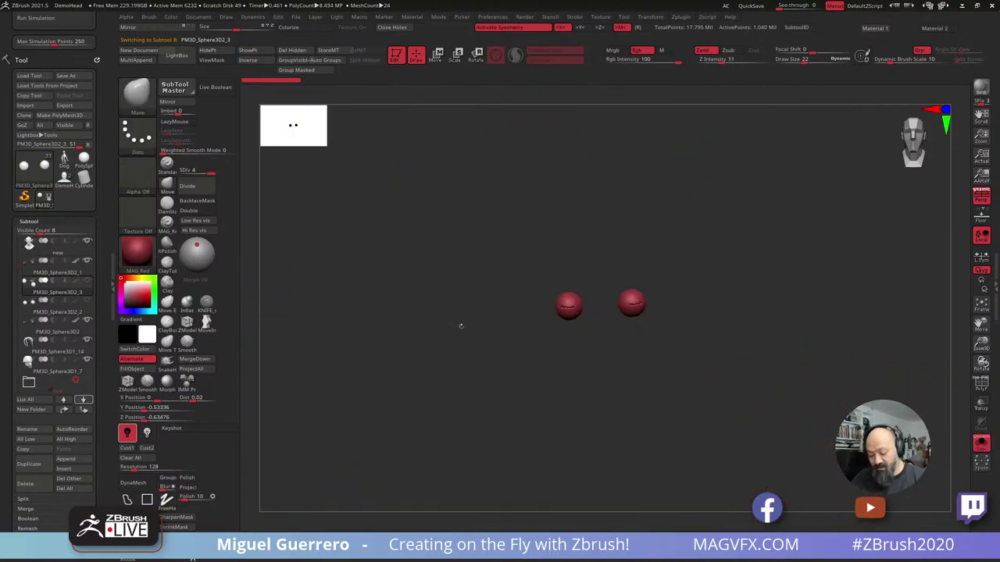
pyautogui.keyDown('ctrl'); pyautogui.moveTo(484, 312); pyautogui.dragTo(524, 334, button='right'); pyautogui.keyUp('ctrl')
pyautogui.click(981, 445)
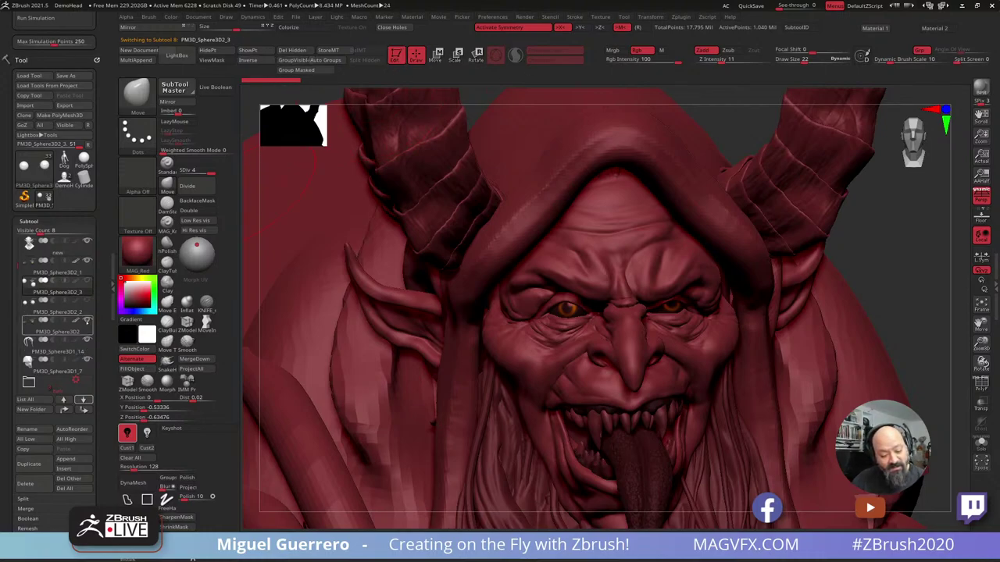
# Hide the PM3D_Sphere3D2 and PM3D_Sphere3D2_1 eye subtools so only the PM3D_Sphere3D2_3 eyeballs are shown.
pyautogui.moveTo(83, 328)
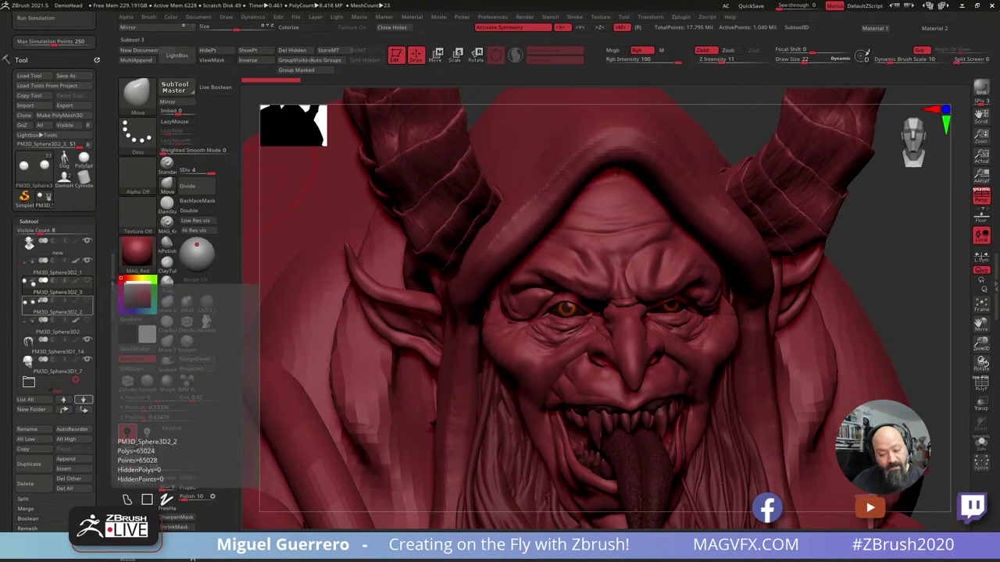
pyautogui.moveTo(73, 292)
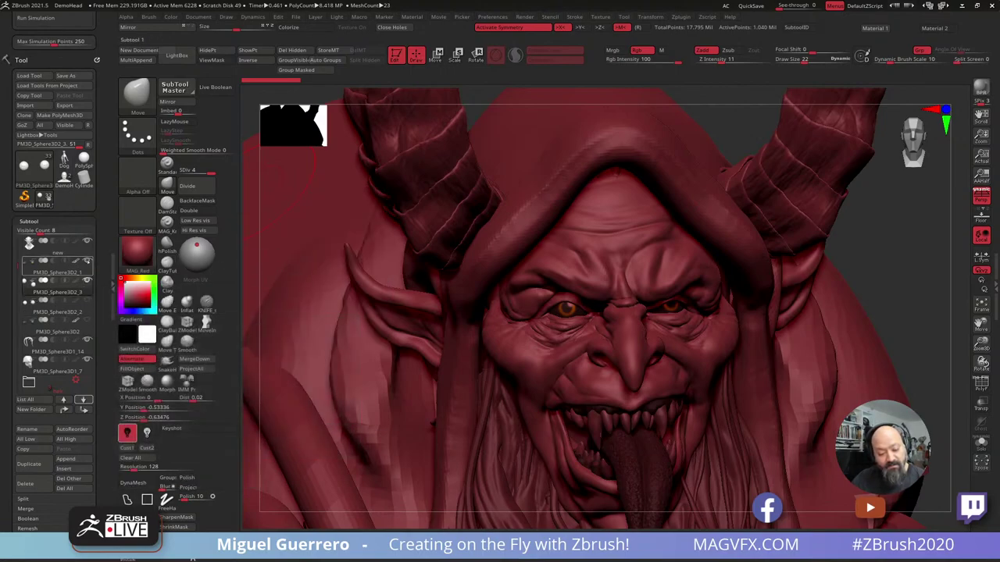
pyautogui.click(87, 262)
# Examine how the PM3D_Sphere3D2_3 eyeballs sit in the eyelids, up close and from several angles.
pyautogui.moveTo(921, 274); pyautogui.dragTo(873, 292)
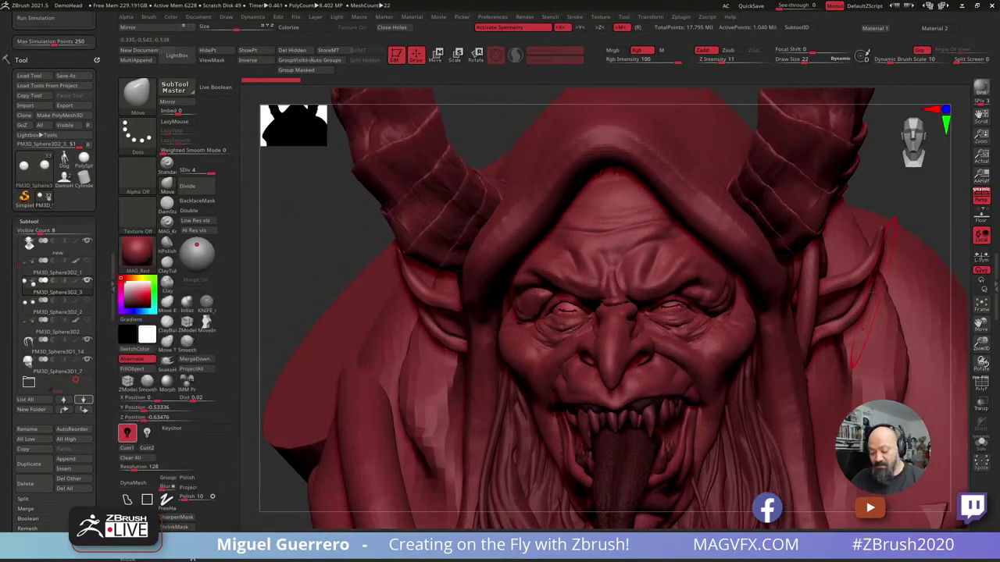
pyautogui.keyDown('alt'); pyautogui.moveTo(268, 286); pyautogui.dragTo(306, 263); pyautogui.keyUp('alt')
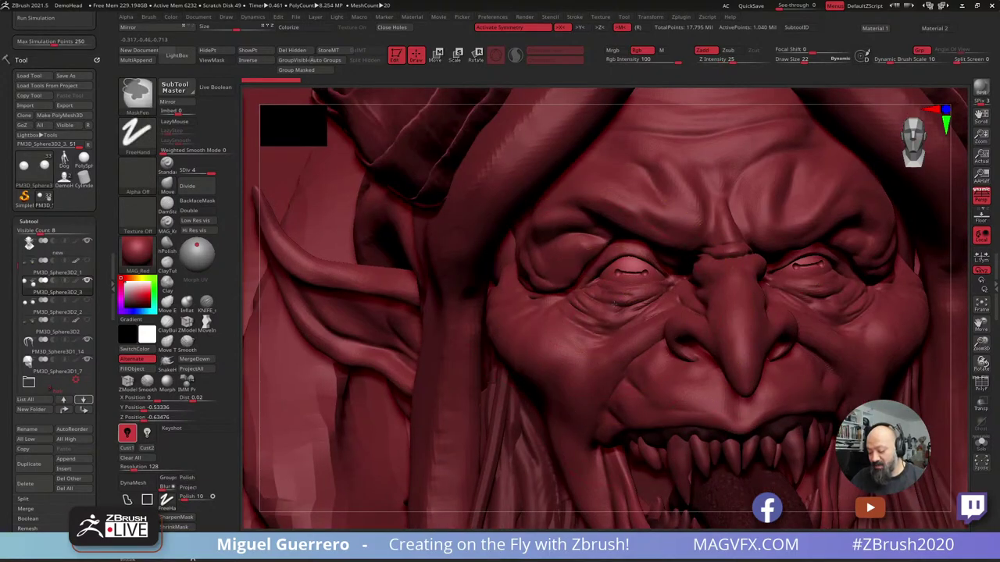
pyautogui.keyDown('ctrl'); pyautogui.moveTo(627, 309); pyautogui.dragTo(625, 294, button='right'); pyautogui.keyUp('ctrl')
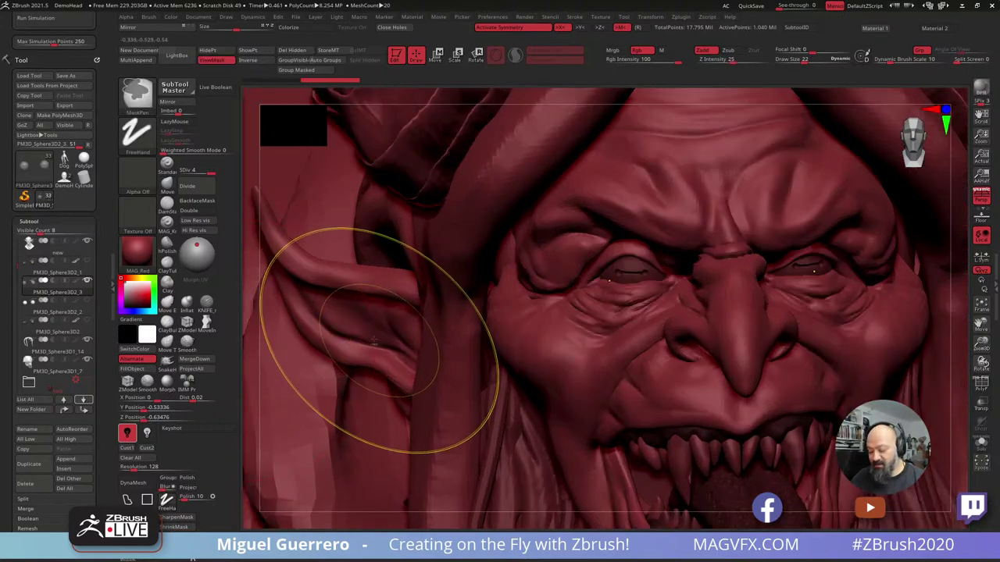
pyautogui.keyDown('ctrl'); pyautogui.moveTo(380, 340); pyautogui.dragTo(321, 326, button='right'); pyautogui.keyUp('ctrl')
pyautogui.moveTo(344, 210); pyautogui.dragTo(301, 188, button='right')
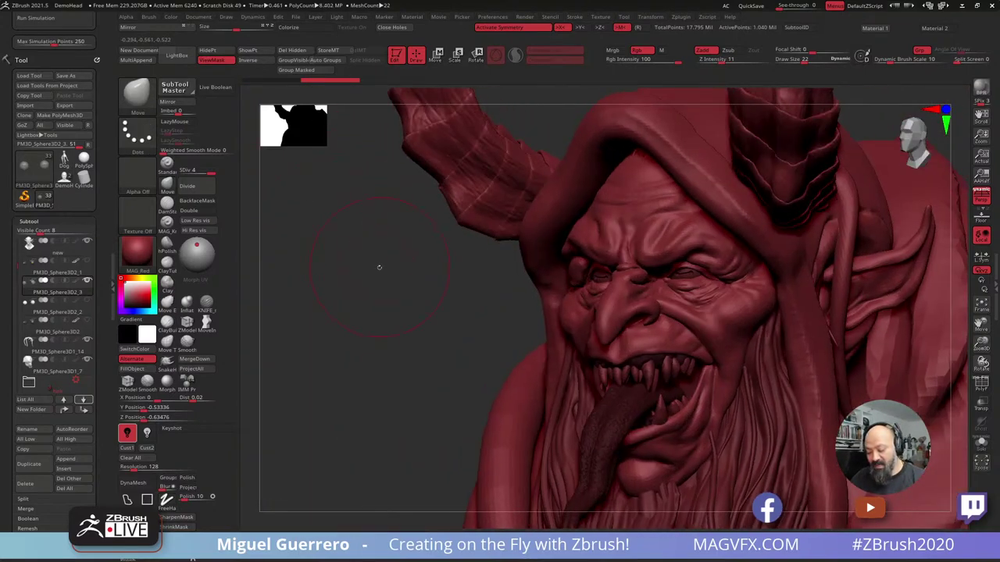
pyautogui.keyDown('ctrl'); pyautogui.moveTo(383, 271); pyautogui.dragTo(412, 297, button='right'); pyautogui.keyUp('ctrl')
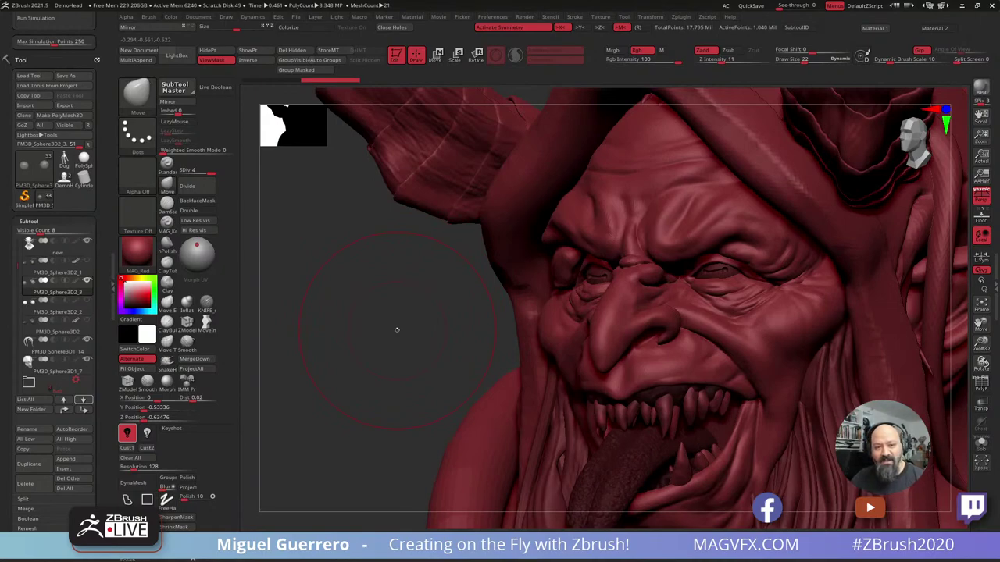
pyautogui.moveTo(377, 328); pyautogui.dragTo(380, 318, button='right')
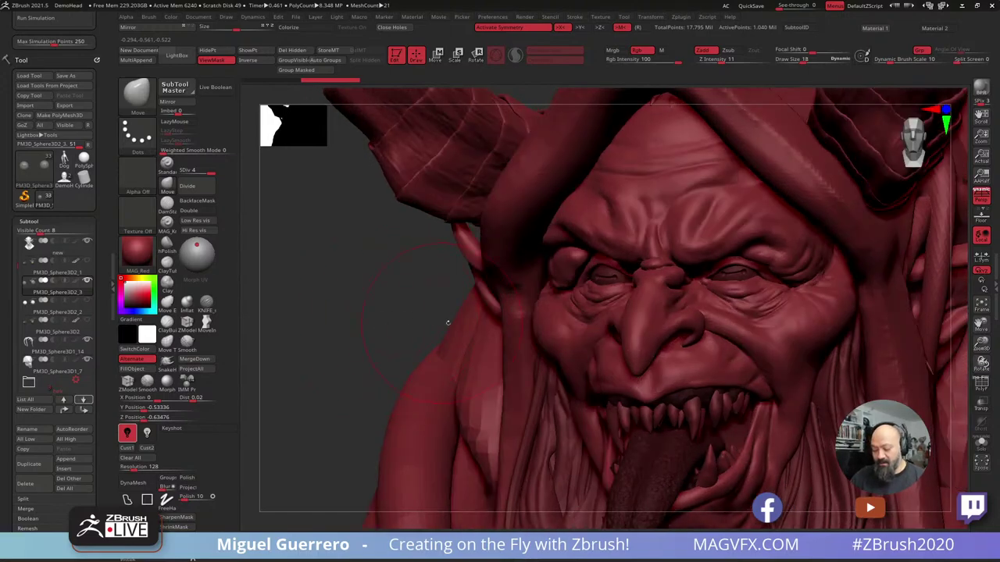
pyautogui.moveTo(486, 292); pyautogui.dragTo(513, 294, button='right')
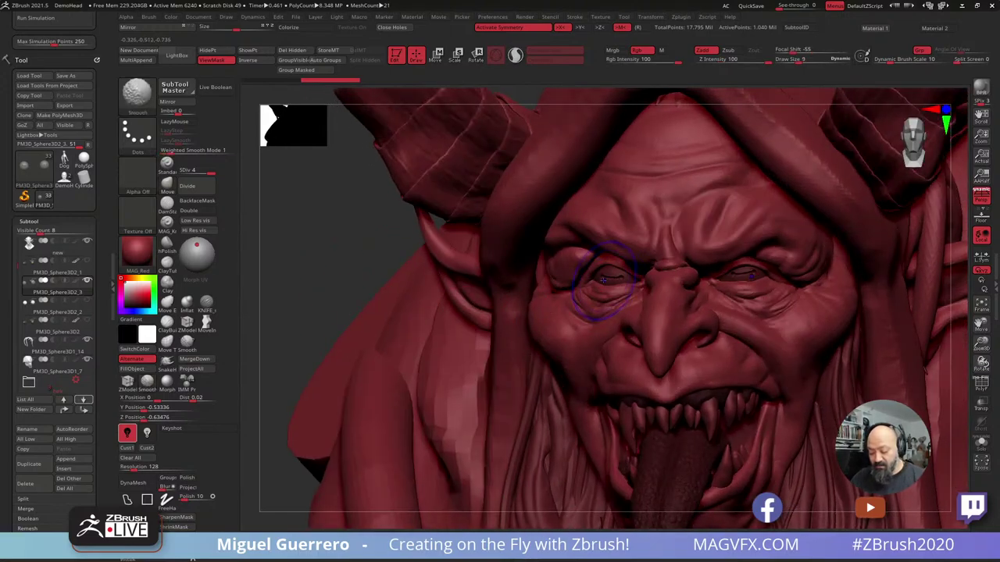
# Show and select the PM3D_Sphere3D2_1 eyes in place of PM3D_Sphere3D2_3 and turn off Colorize for them.
pyautogui.click(87, 263)
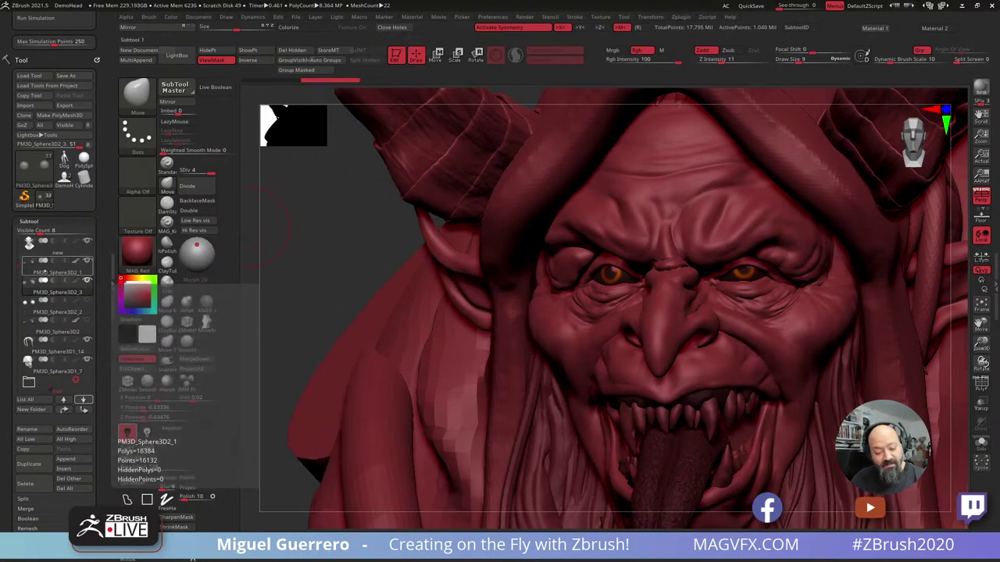
pyautogui.click(79, 286)
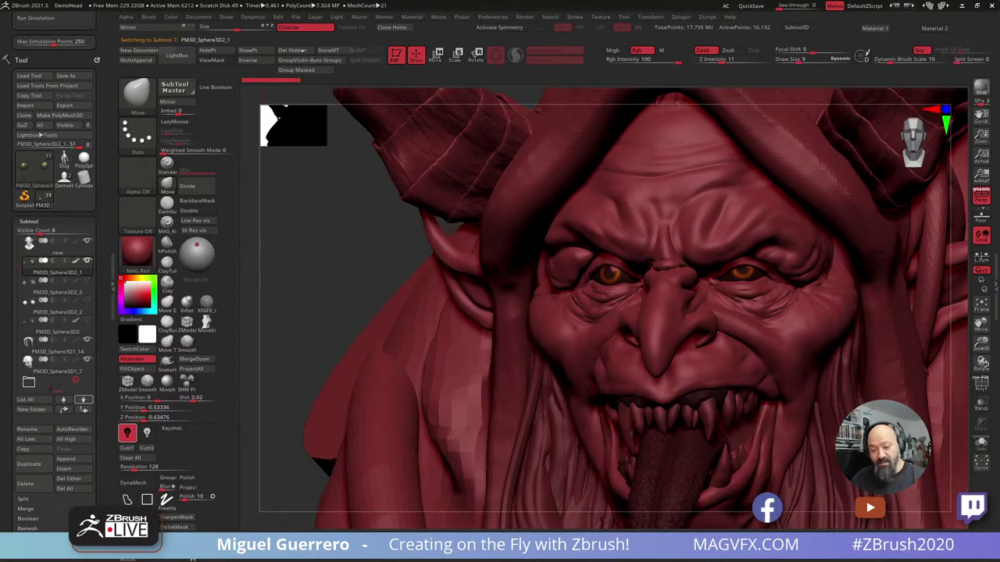
pyautogui.click(292, 27)
pyautogui.moveTo(317, 270); pyautogui.dragTo(353, 276)
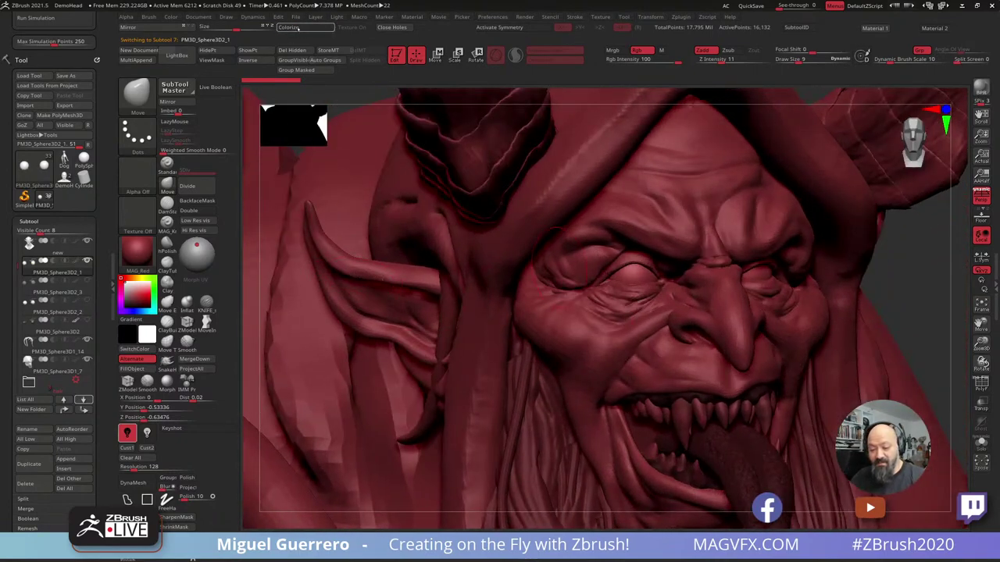
pyautogui.click(297, 28)
pyautogui.click(300, 28)
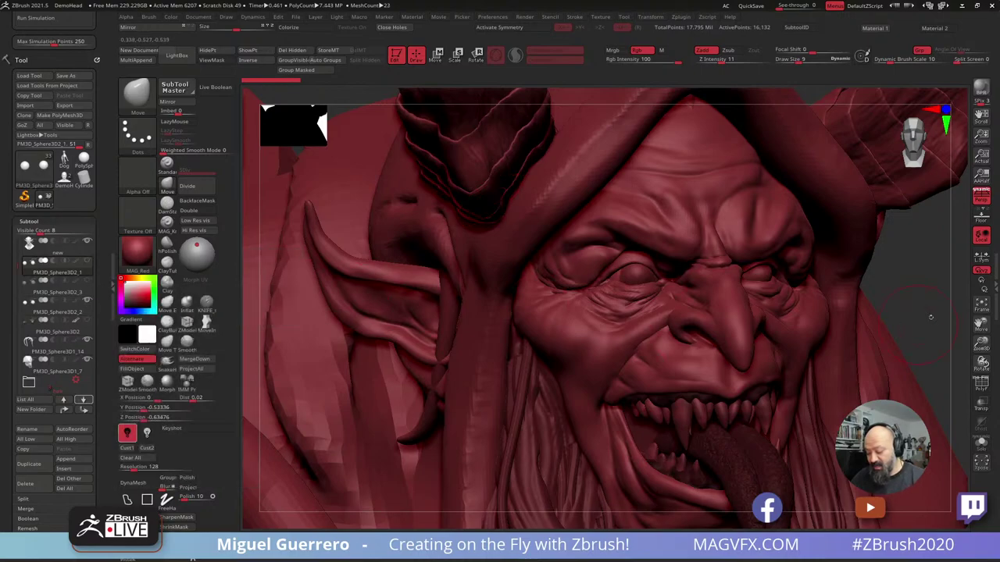
# Switch to the PM3D_Sphere3D2_2 eyeballs and check their fit in the sockets from both sides.
pyautogui.moveTo(929, 314); pyautogui.dragTo(918, 307)
pyautogui.click(52, 311)
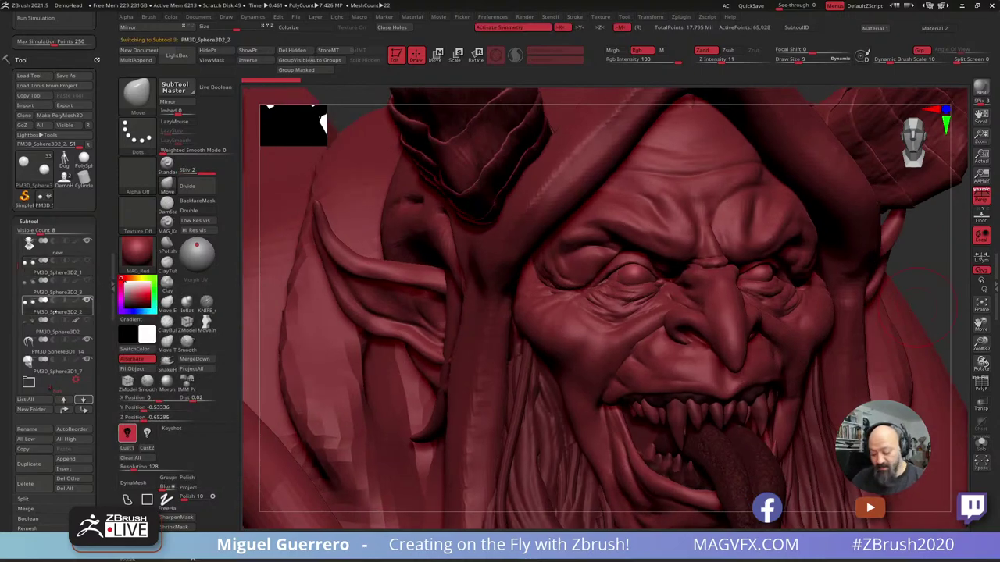
pyautogui.moveTo(935, 293); pyautogui.dragTo(896, 279)
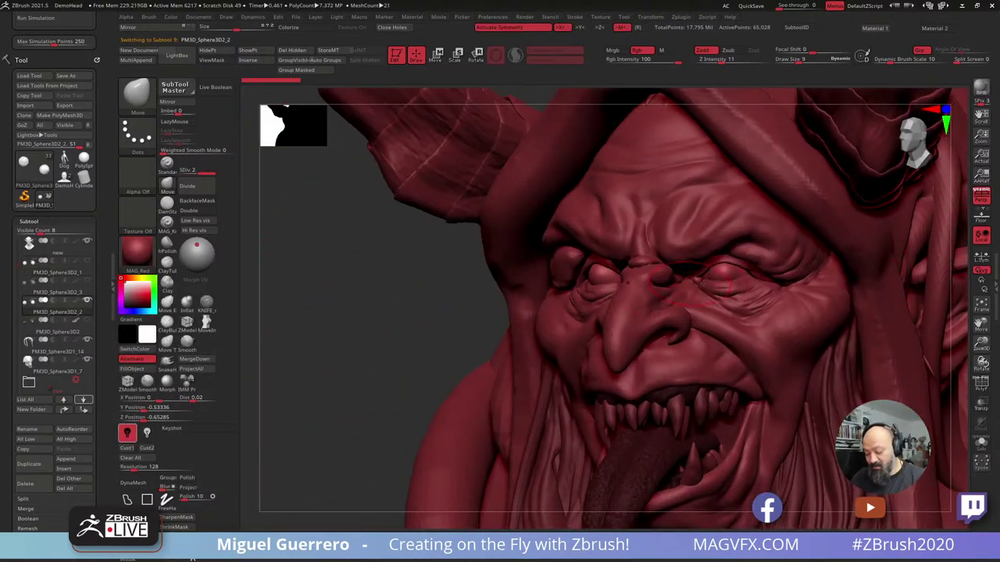
pyautogui.moveTo(395, 310); pyautogui.dragTo(414, 269)
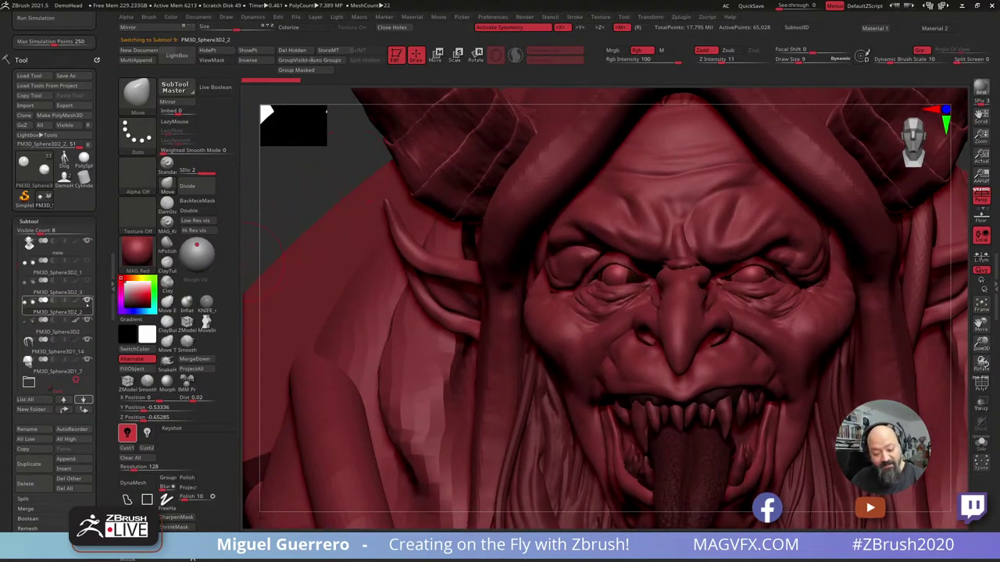
# Show and select the PM3D_Sphere3D2 eyes in place of PM3D_Sphere3D2_2 and turn off Colorize for them.
pyautogui.moveTo(58, 332)
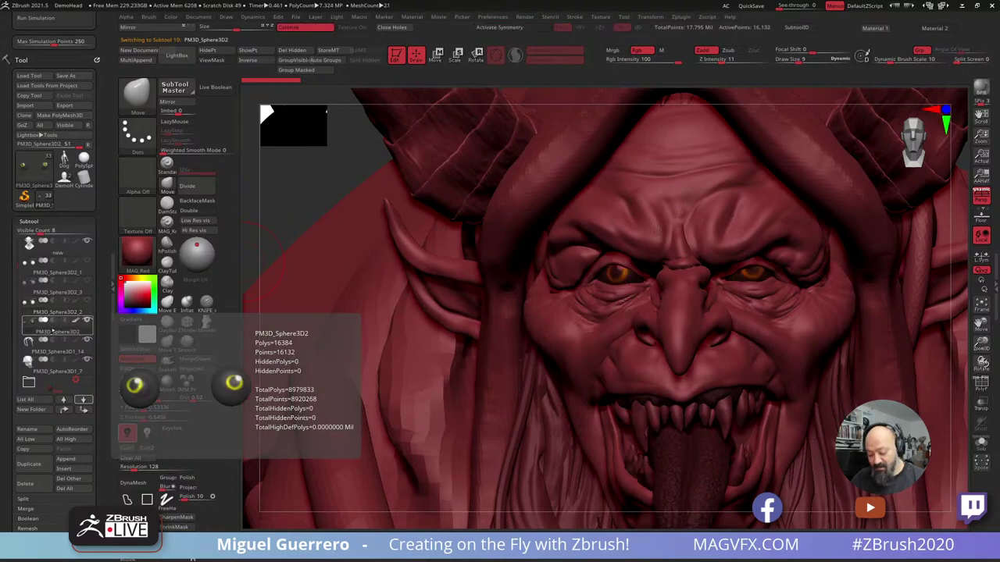
pyautogui.click(58, 332)
pyautogui.moveTo(307, 181); pyautogui.dragTo(312, 181)
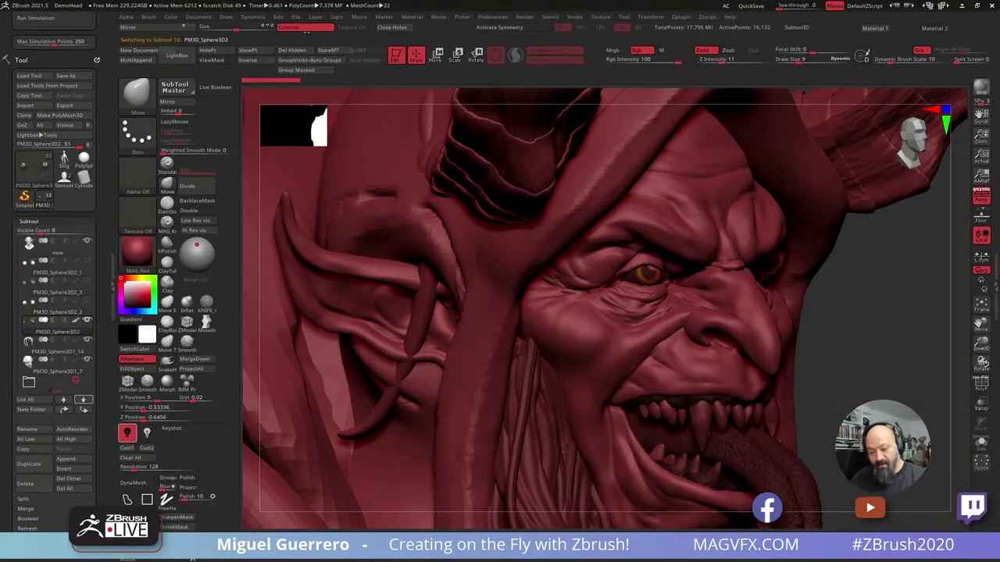
pyautogui.click(306, 31)
# Examine the uncoloured eyes, the face and the hooded upper body from several angles and distances.
pyautogui.moveTo(888, 363); pyautogui.dragTo(376, 312)
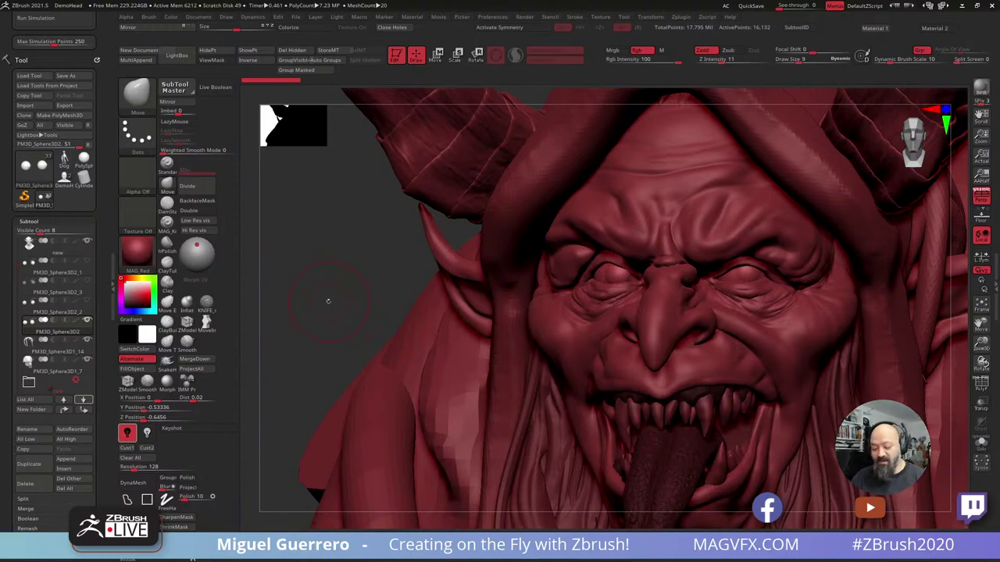
pyautogui.moveTo(328, 300)
pyautogui.mouseDown(button='right')
pyautogui.moveTo(467, 308)
pyautogui.moveTo(390, 230)
pyautogui.mouseUp(button='right')
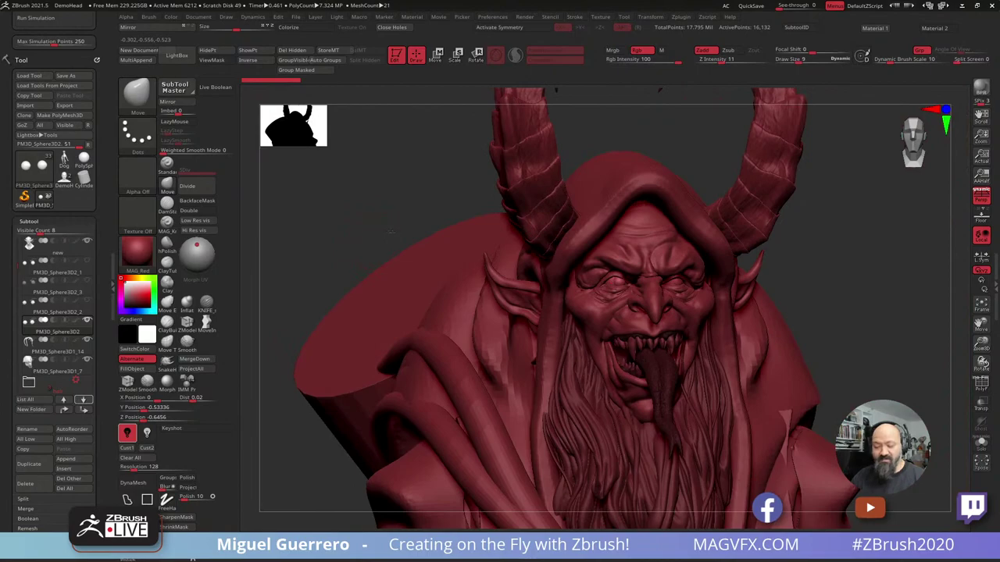
pyautogui.moveTo(390, 232)
pyautogui.mouseDown()
pyautogui.moveTo(335, 219)
pyautogui.moveTo(358, 284)
pyautogui.mouseUp()
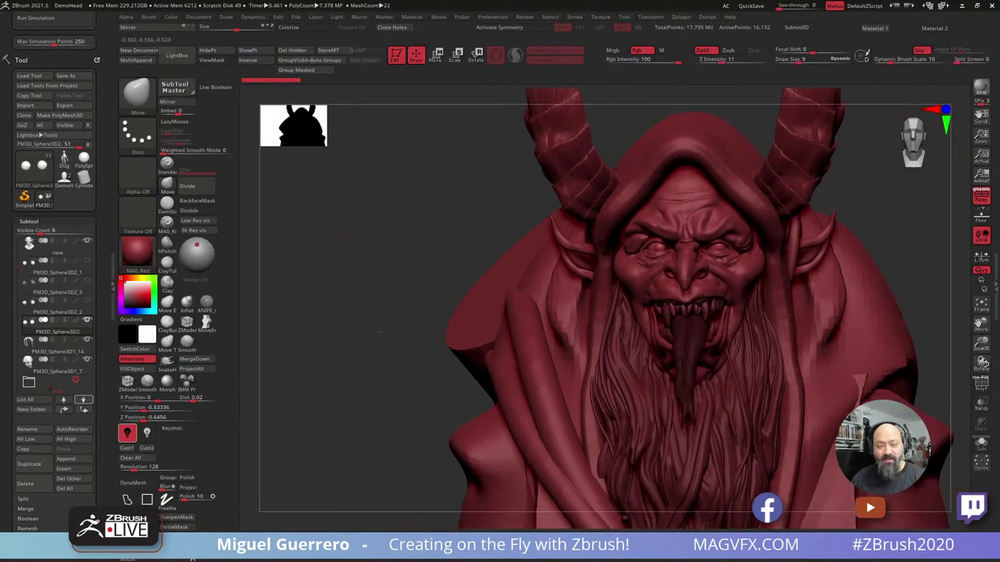
pyautogui.moveTo(379, 332)
pyautogui.mouseDown()
pyautogui.moveTo(403, 346)
pyautogui.moveTo(370, 351)
pyautogui.moveTo(433, 386)
pyautogui.mouseUp()
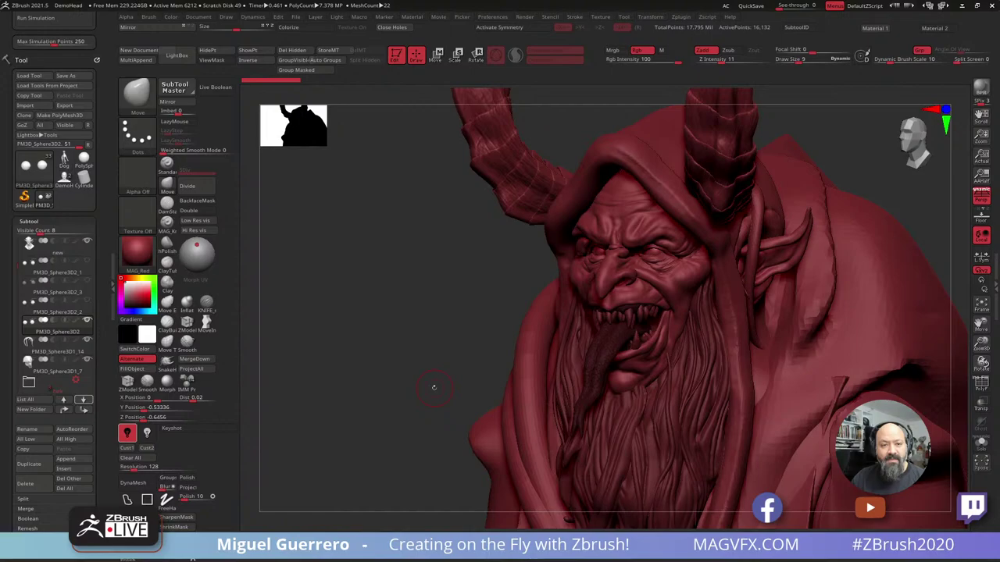
pyautogui.moveTo(434, 388); pyautogui.dragTo(405, 366)
pyautogui.keyDown('ctrl'); pyautogui.moveTo(578, 283); pyautogui.dragTo(614, 301, button='right'); pyautogui.keyUp('ctrl')
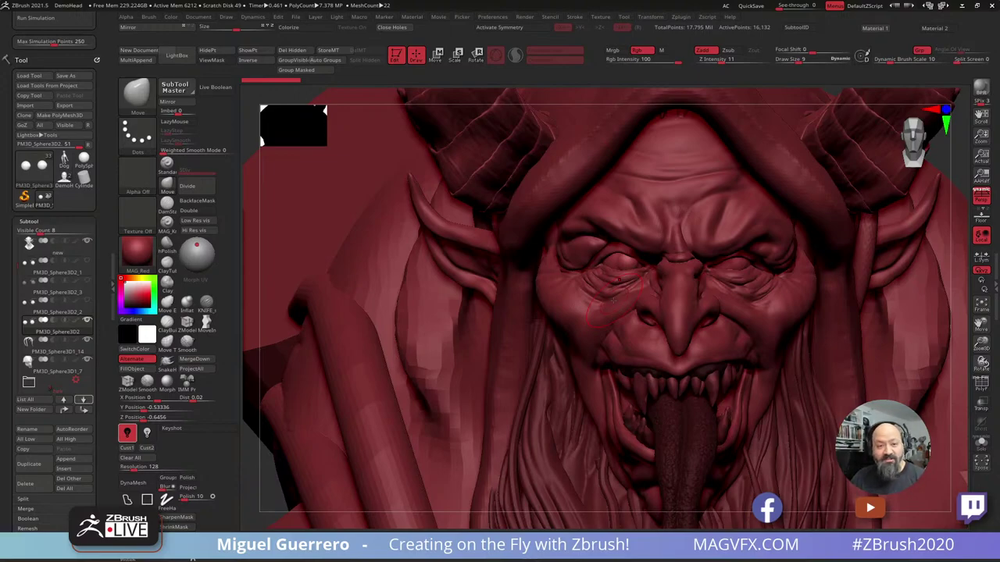
pyautogui.keyDown('ctrl'); pyautogui.moveTo(617, 270); pyautogui.dragTo(632, 279, button='right'); pyautogui.keyUp('ctrl')
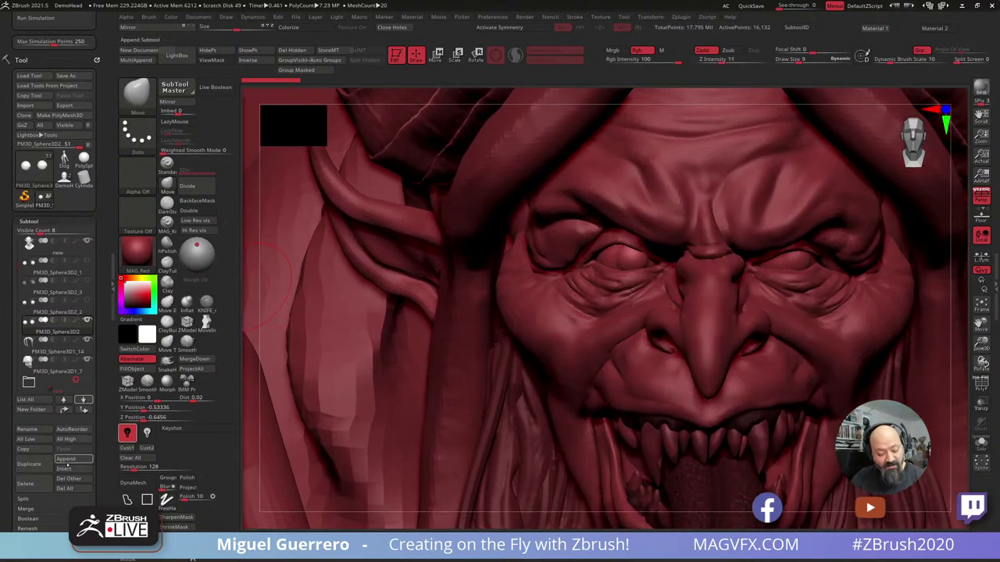
# Append a PolySphere as a new subtool and locate PolySphere1 at the end of the subtool list.
pyautogui.click(67, 461)
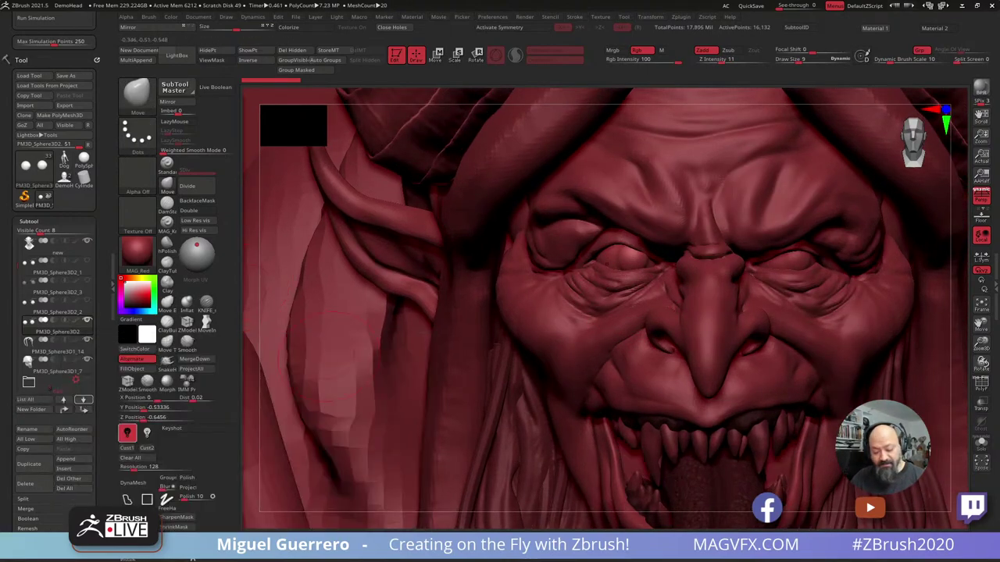
pyautogui.keyDown('ctrl'); pyautogui.moveTo(492, 383); pyautogui.dragTo(425, 344, button='right'); pyautogui.keyUp('ctrl')
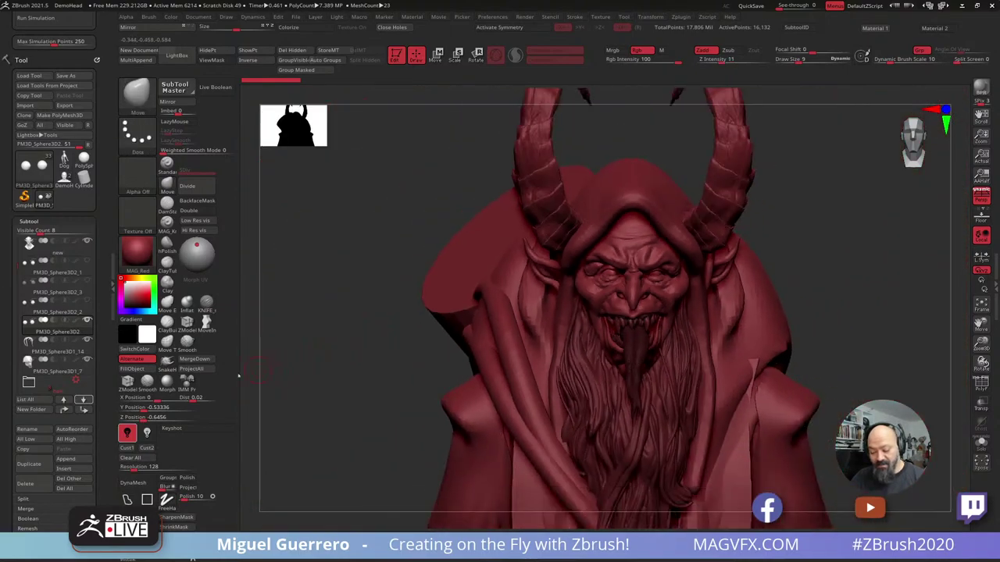
pyautogui.moveTo(15, 350); pyautogui.dragTo(6, 386)
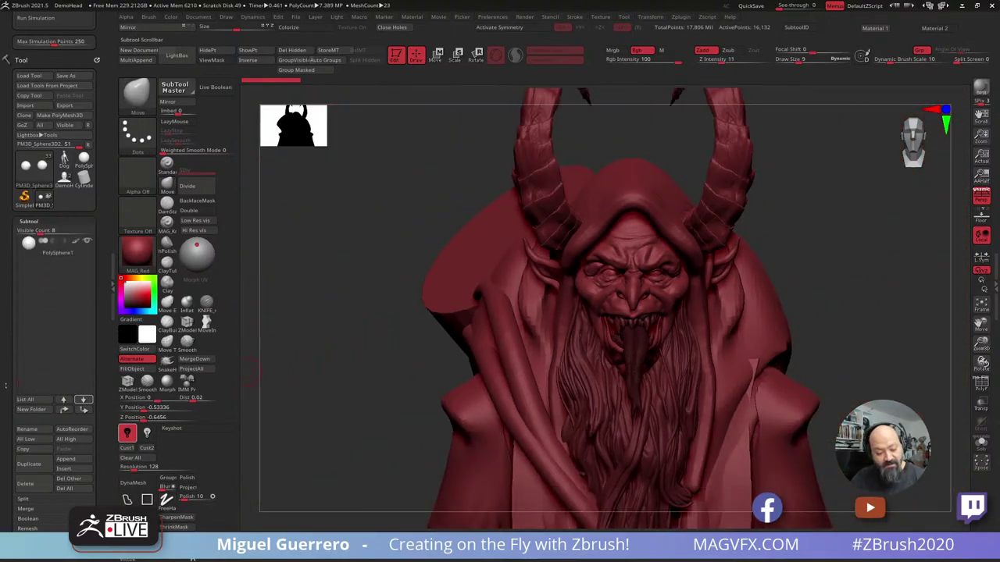
# Select the PolySphere1 subtool and move it in front of the face, close to the inner corner of one eye.
pyautogui.click(56, 348)
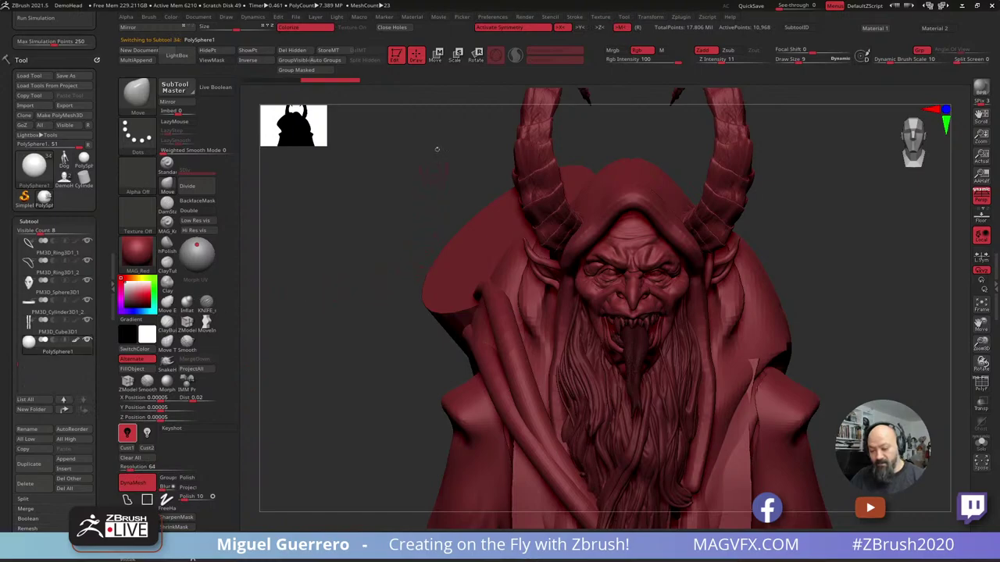
pyautogui.press('w')
pyautogui.moveTo(584, 314); pyautogui.dragTo(670, 319, button='right')
pyautogui.moveTo(708, 318); pyautogui.dragTo(817, 320)
pyautogui.moveTo(818, 321); pyautogui.dragTo(738, 317, button='right')
pyautogui.moveTo(740, 314); pyautogui.dragTo(688, 352)
pyautogui.keyDown('alt'); pyautogui.moveTo(689, 352); pyautogui.dragTo(576, 375, button='right'); pyautogui.keyUp('alt')
pyautogui.moveTo(578, 356); pyautogui.dragTo(566, 273)
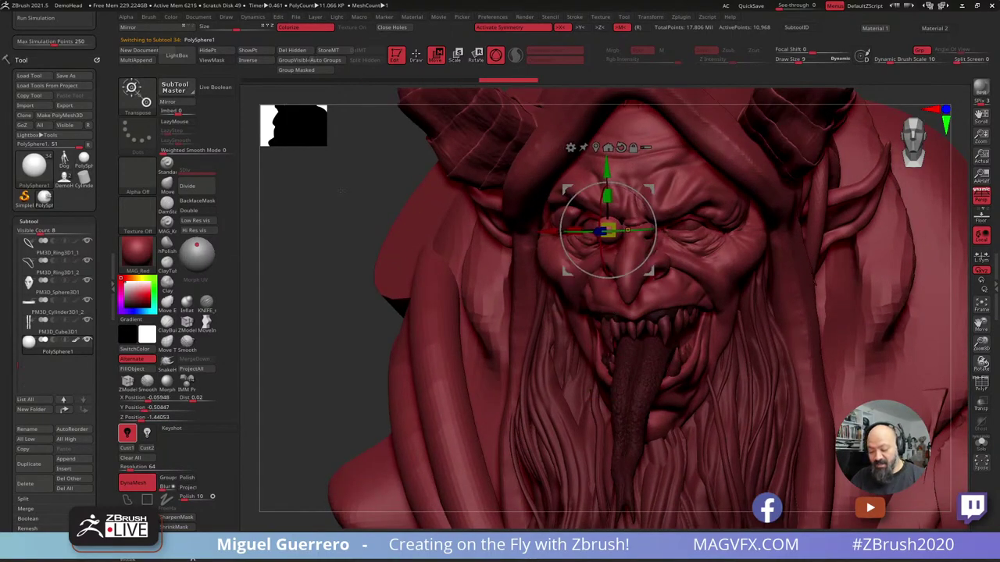
# Push the sphere back into the inner corner of the eye socket beside the nose and adjust its scale.
pyautogui.moveTo(340, 191); pyautogui.dragTo(429, 195)
pyautogui.keyDown('alt'); pyautogui.moveTo(691, 266); pyautogui.dragTo(695, 296); pyautogui.keyUp('alt')
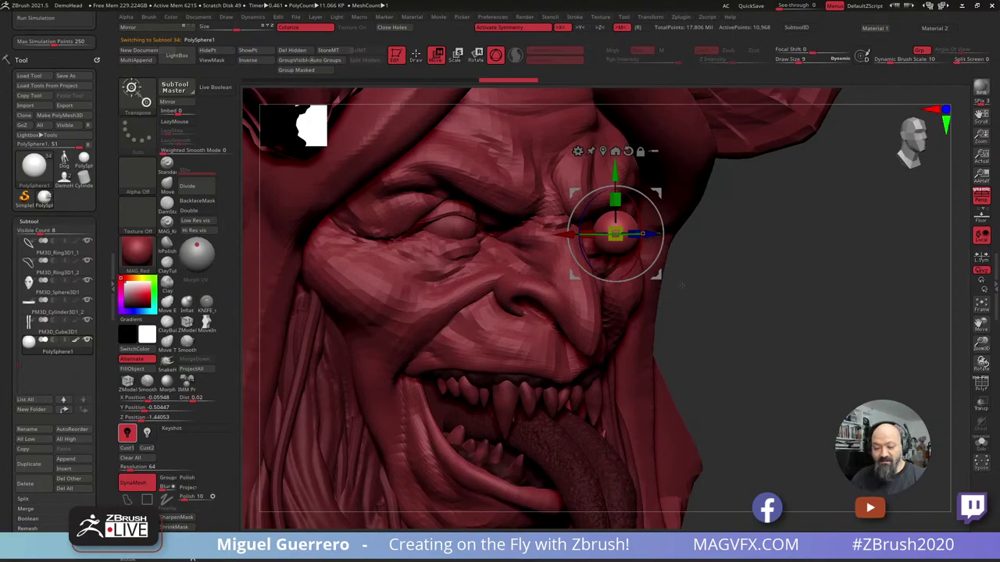
pyautogui.moveTo(681, 285); pyautogui.dragTo(680, 288)
pyautogui.moveTo(663, 232); pyautogui.dragTo(479, 232)
pyautogui.moveTo(703, 248); pyautogui.dragTo(654, 303)
pyautogui.moveTo(544, 307); pyautogui.dragTo(512, 308)
pyautogui.keyDown('ctrl'); pyautogui.moveTo(575, 308); pyautogui.dragTo(601, 349, button='right'); pyautogui.keyUp('ctrl')
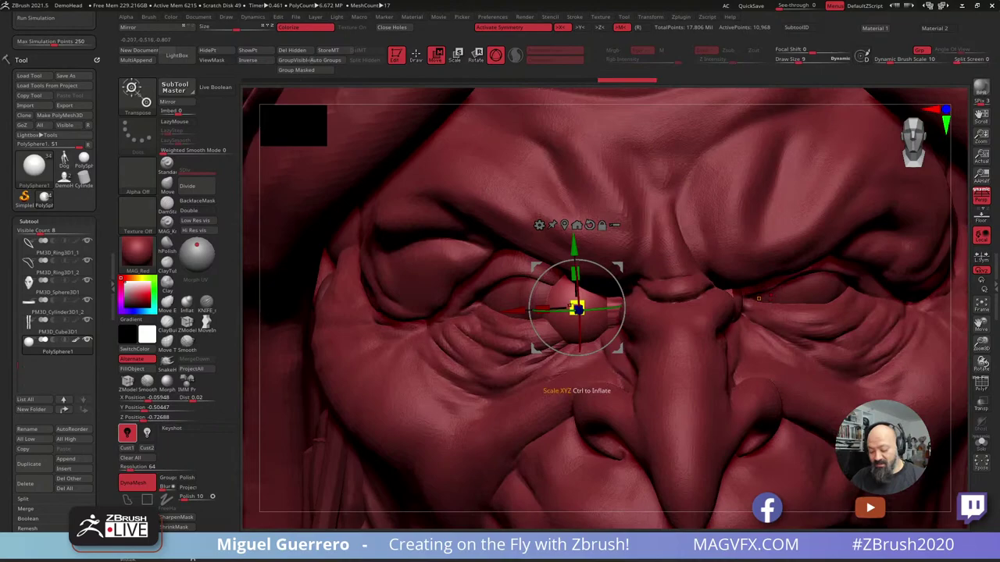
pyautogui.moveTo(576, 306); pyautogui.dragTo(572, 311)
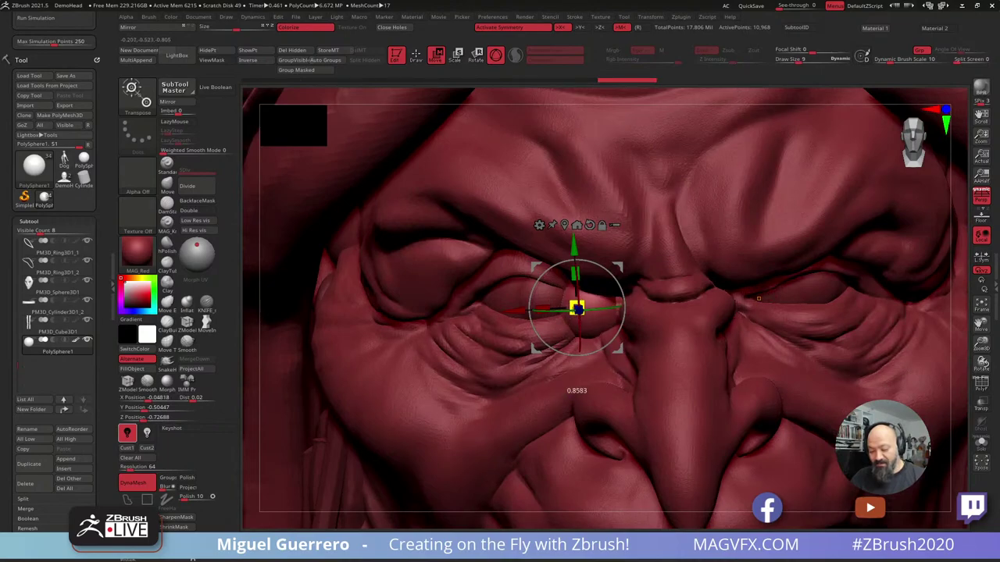
# Mirror the sphere across the X axis, merged into one subtool, and scale both sides with symmetry active.
pyautogui.click(176, 102)
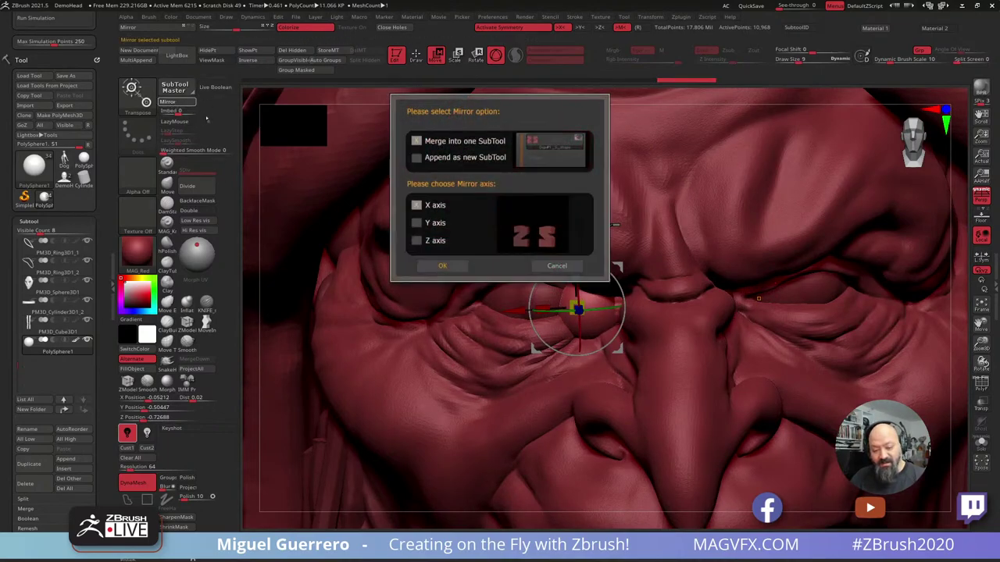
pyautogui.click(442, 265)
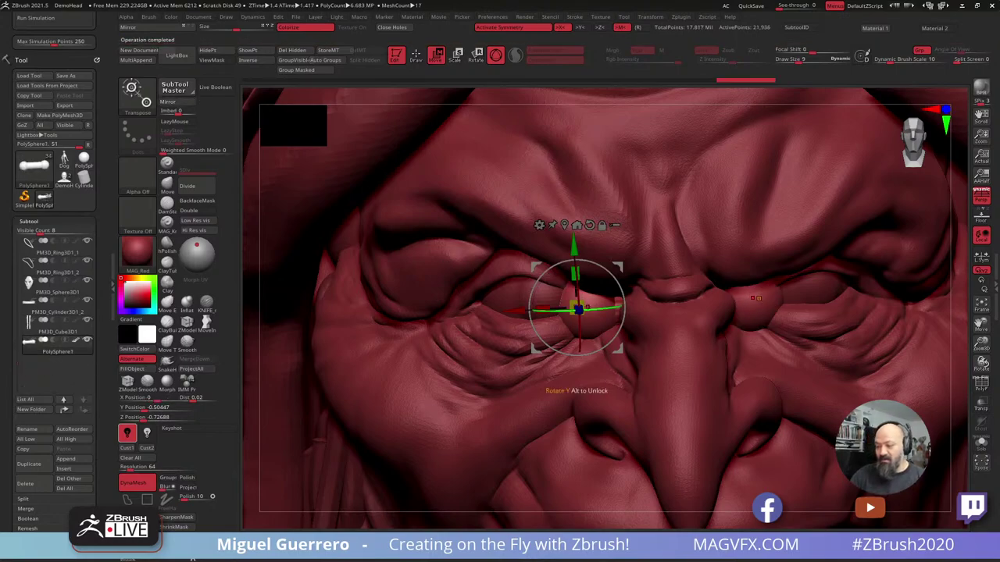
pyautogui.moveTo(576, 309); pyautogui.dragTo(578, 307)
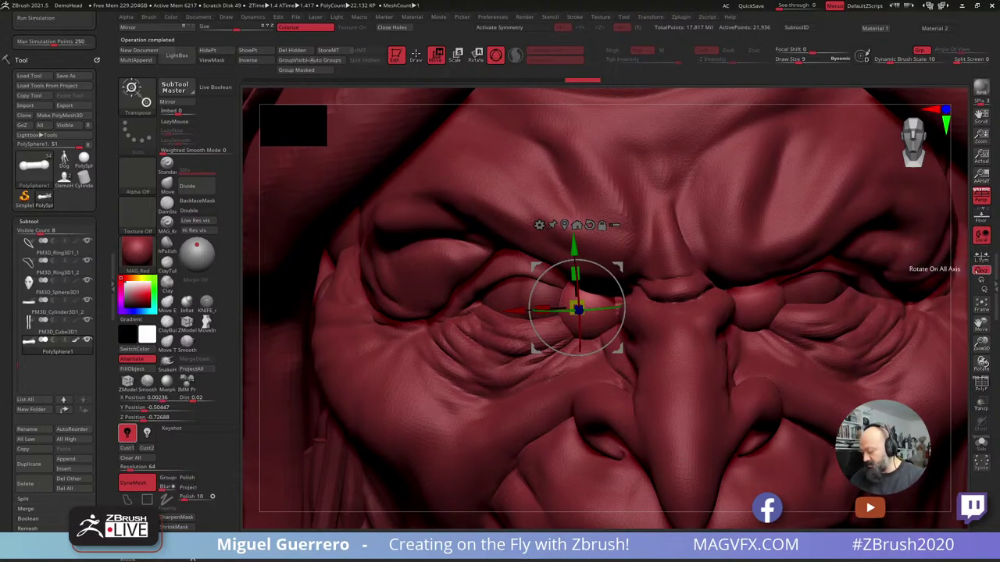
pyautogui.moveTo(577, 309); pyautogui.dragTo(576, 307)
pyautogui.press('x')
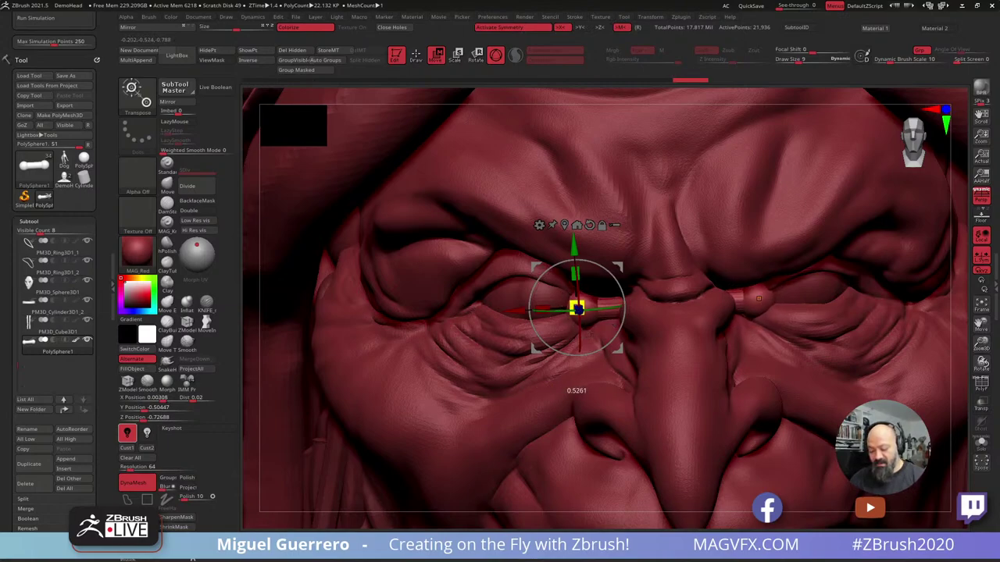
# Shape the mirrored spheres with the Move brush so they tuck into the inner eye corners as tear ducts.
pyautogui.click(166, 185)
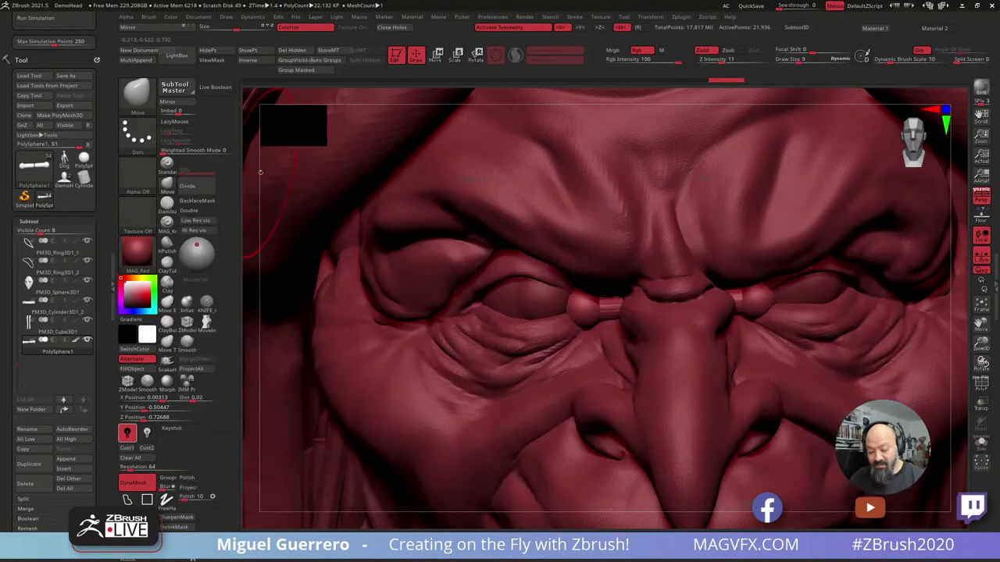
pyautogui.keyDown('ctrl'); pyautogui.moveTo(474, 320); pyautogui.dragTo(475, 265, button='right'); pyautogui.keyUp('ctrl')
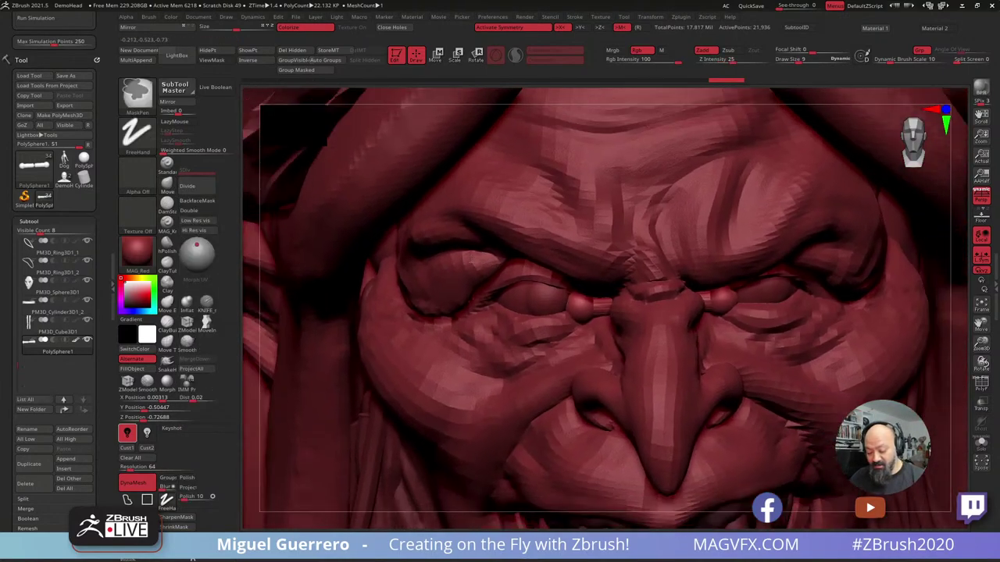
pyautogui.moveTo(248, 336); pyautogui.dragTo(264, 337)
pyautogui.moveTo(263, 337); pyautogui.dragTo(544, 300, button='right')
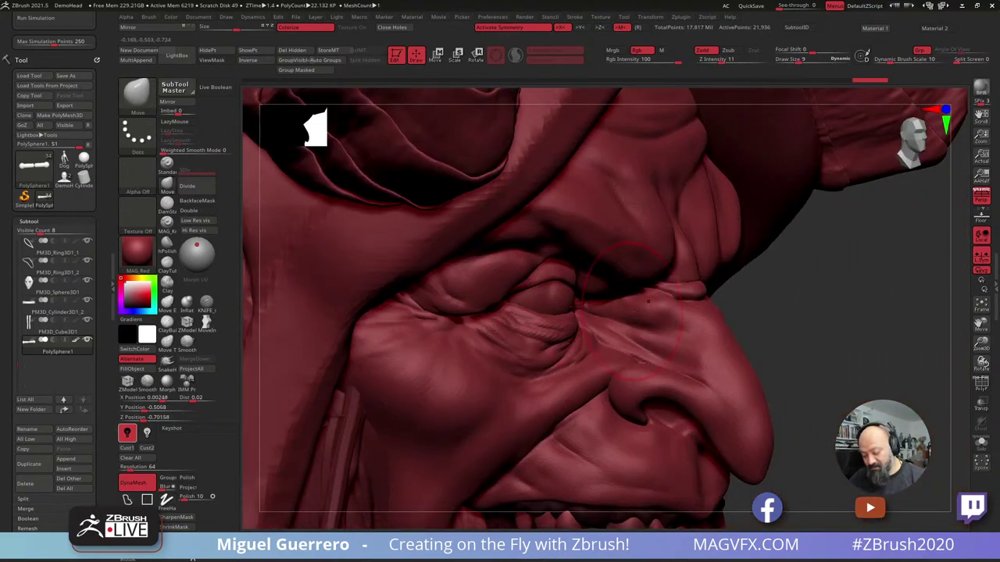
pyautogui.keyDown('shift'); pyautogui.moveTo(545, 301); pyautogui.dragTo(578, 304, button='right'); pyautogui.keyUp('shift')
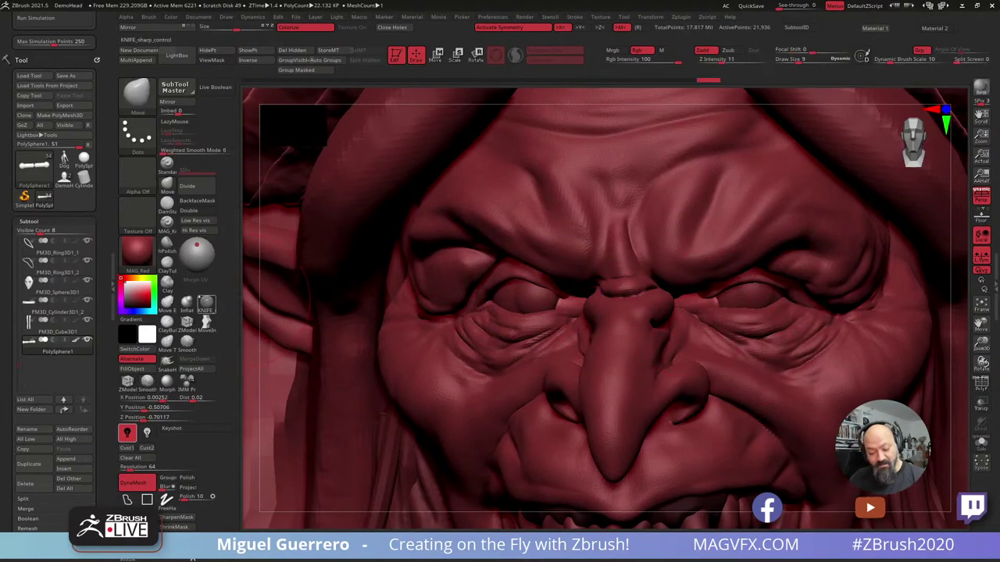
# Refine the tear-duct pieces with a small KNIFE_sharp_control brush and check them from several angles.
pyautogui.click(204, 304)
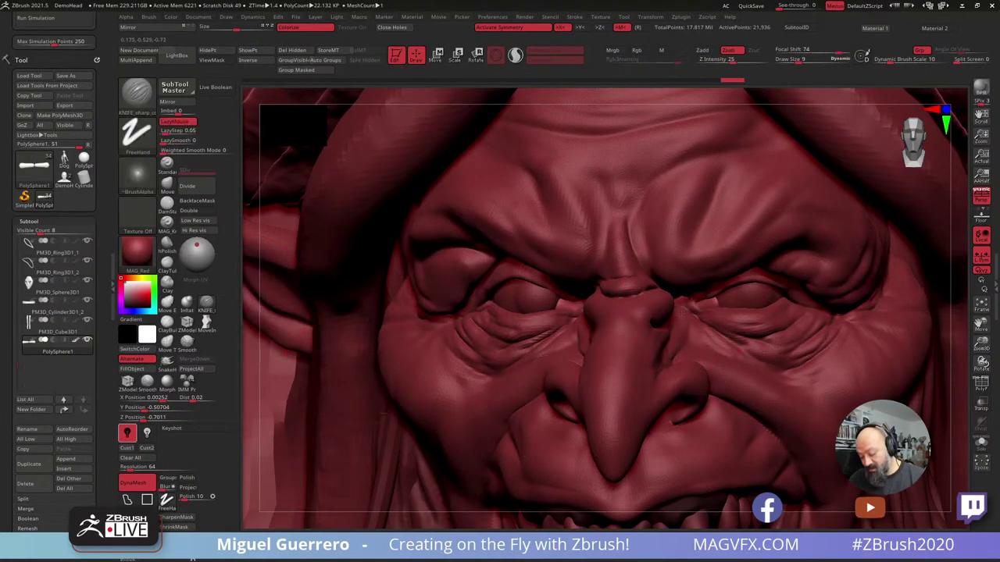
pyautogui.press('[')
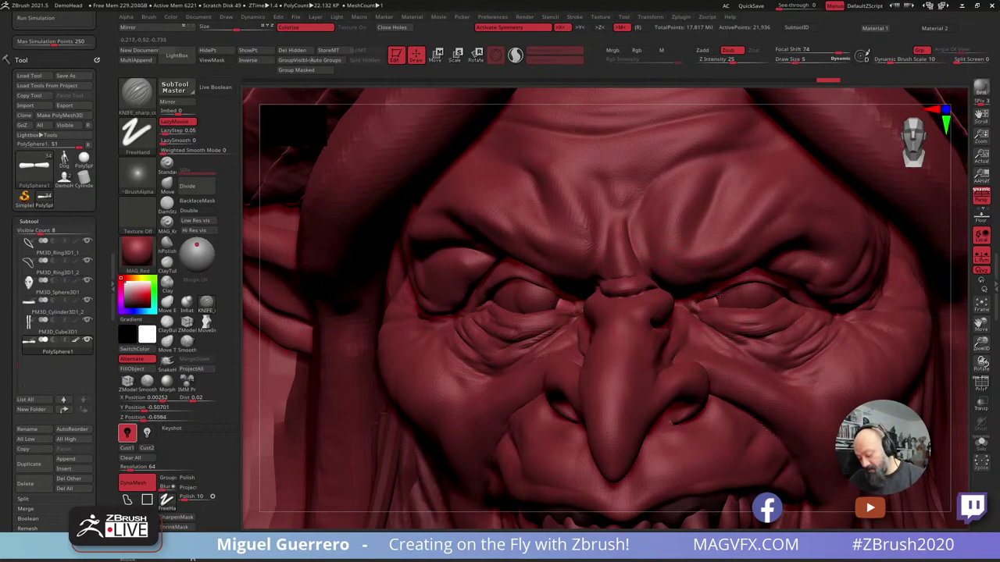
pyautogui.moveTo(717, 300); pyautogui.dragTo(710, 303)
pyautogui.keyDown('alt'); pyautogui.moveTo(461, 330); pyautogui.dragTo(561, 312, button='right'); pyautogui.keyUp('alt')
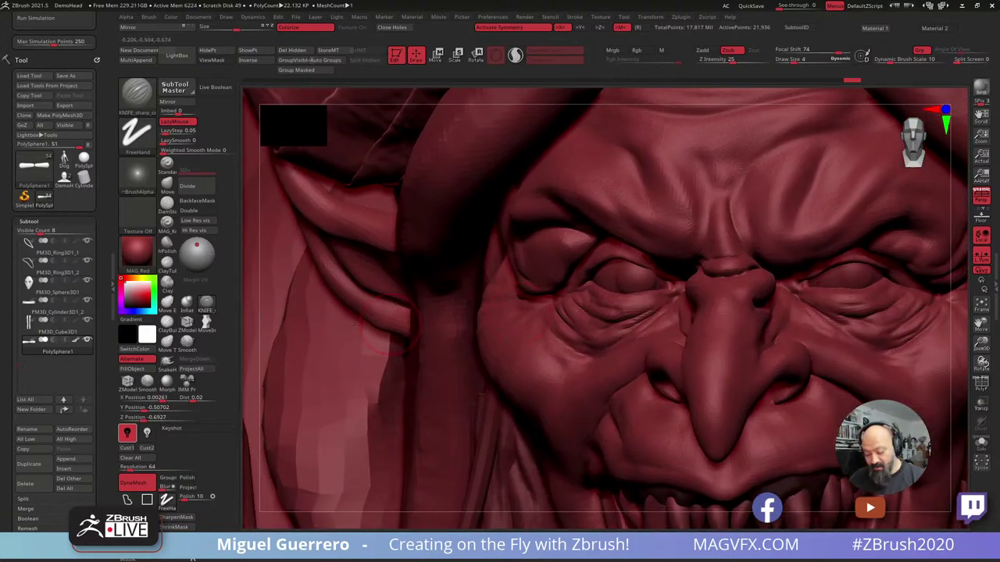
pyautogui.moveTo(252, 289); pyautogui.dragTo(243, 292)
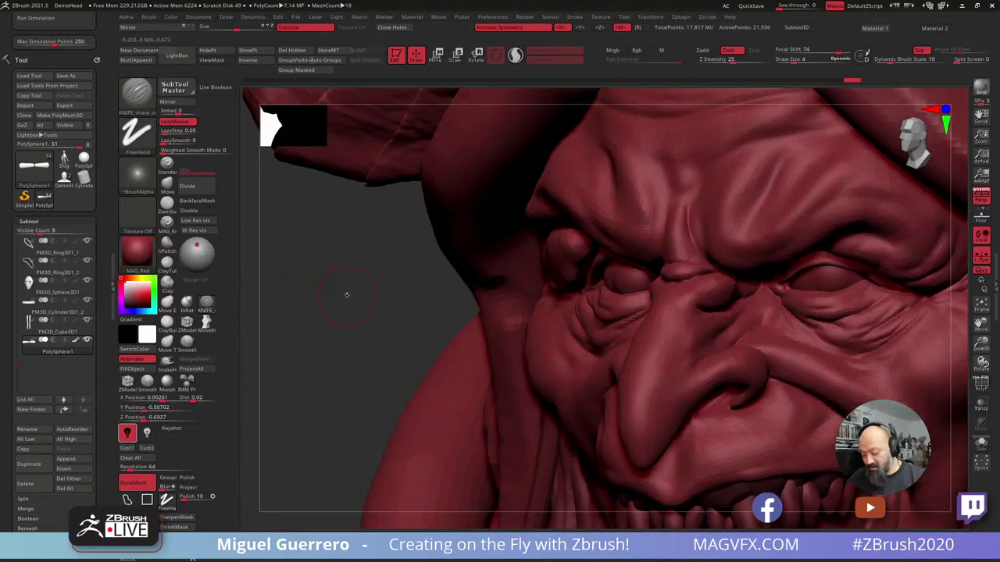
pyautogui.moveTo(370, 291); pyautogui.dragTo(375, 297)
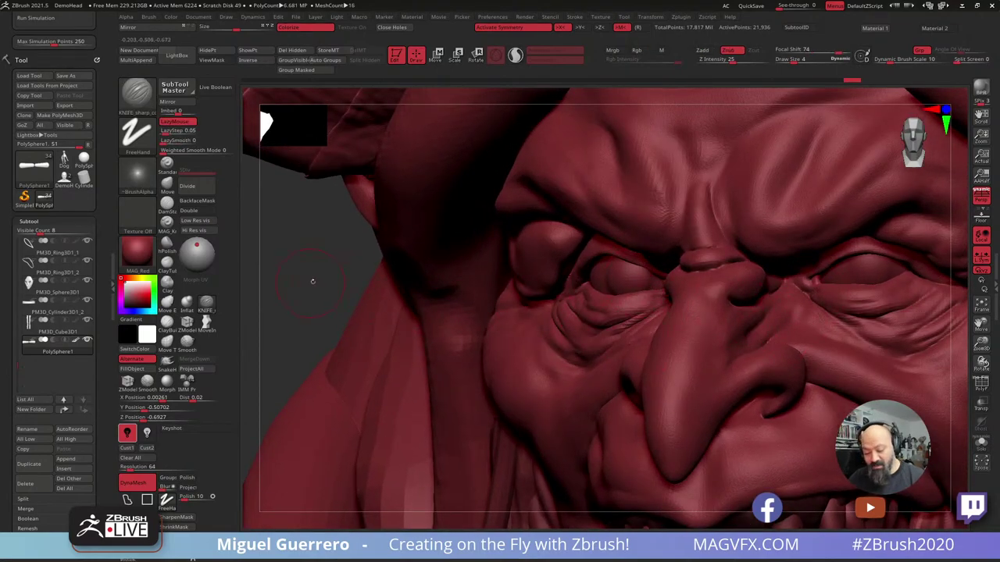
# Switch back to the Move brush, select the head subtool and raise it to subdivision level 6.
pyautogui.click(192, 219)
pyautogui.press('b')
pyautogui.press('m')
pyautogui.press('v')
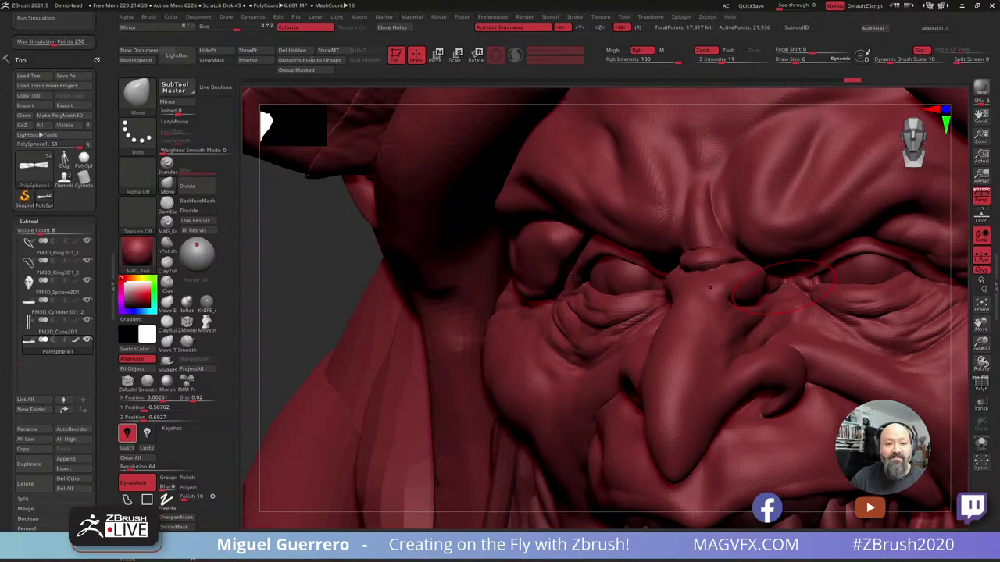
pyautogui.moveTo(306, 275); pyautogui.dragTo(370, 266)
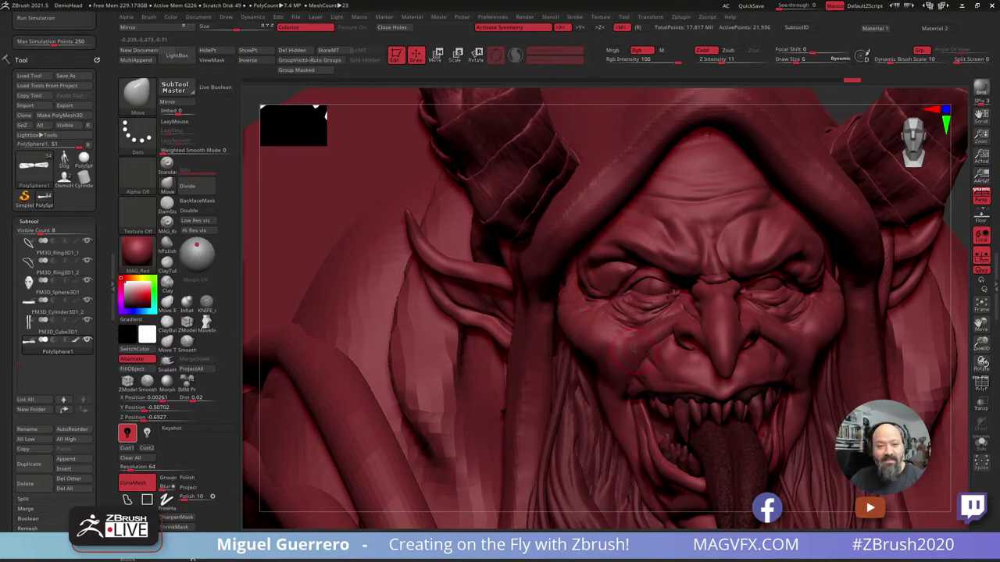
pyautogui.keyDown('alt'); pyautogui.click(634, 352); pyautogui.keyUp('alt')
pyautogui.keyDown('ctrl'); pyautogui.moveTo(634, 351); pyautogui.dragTo(634, 410, button='right'); pyautogui.keyUp('ctrl')
pyautogui.hotkey('ctrl', 'd')
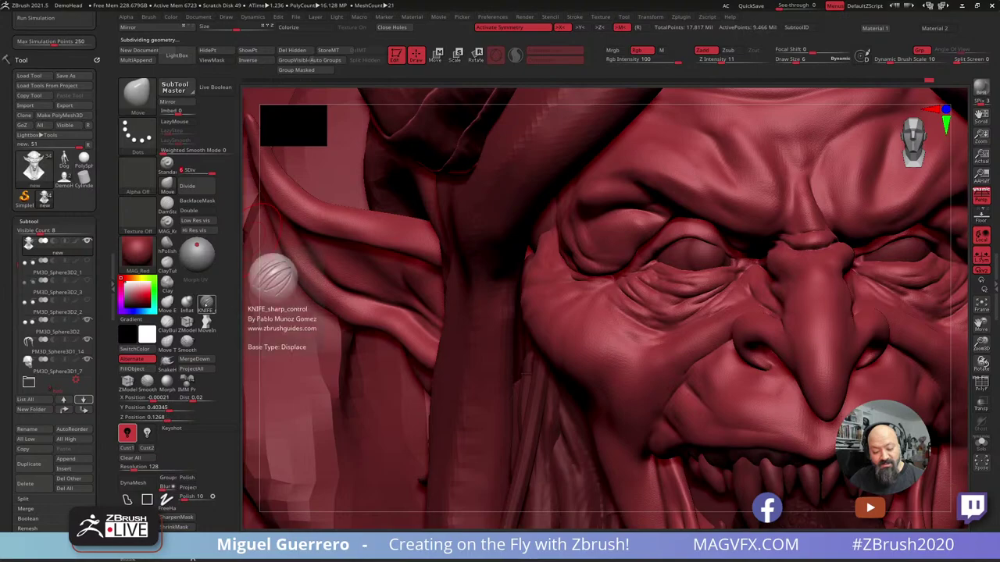
# Choose the KNIFE_sharp_control brush and lower the head to subdivision level 4, viewing the eyelids from below.
pyautogui.click(206, 303)
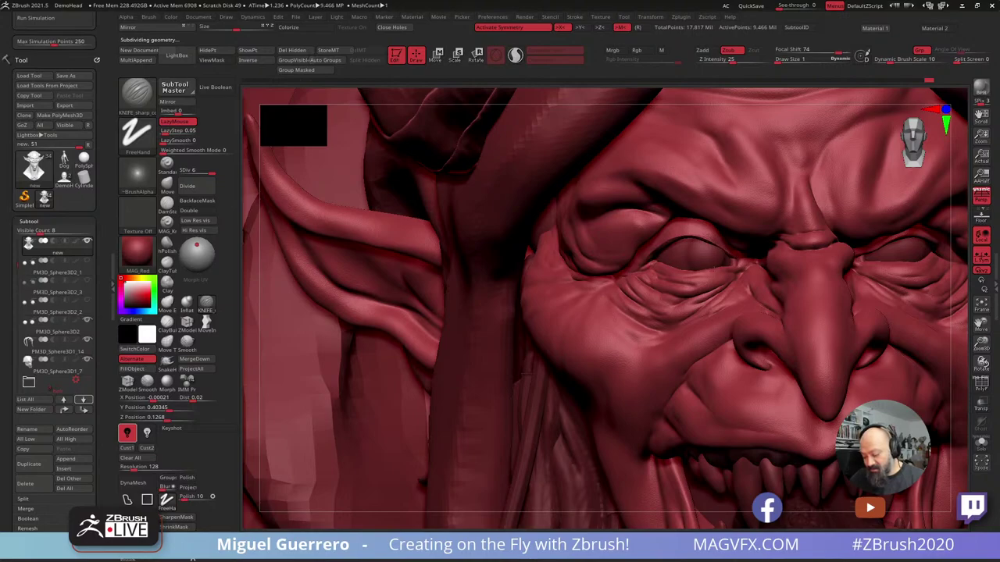
pyautogui.moveTo(734, 268)
pyautogui.keyDown('ctrl'); pyautogui.mouseDown(button='right')
pyautogui.moveTo(743, 341)
pyautogui.moveTo(758, 303)
pyautogui.moveTo(746, 271)
pyautogui.mouseUp(button='right'); pyautogui.keyUp('ctrl')
pyautogui.keyDown('ctrl'); pyautogui.moveTo(662, 258); pyautogui.dragTo(662, 320, button='right'); pyautogui.keyUp('ctrl')
pyautogui.press('ctrl')
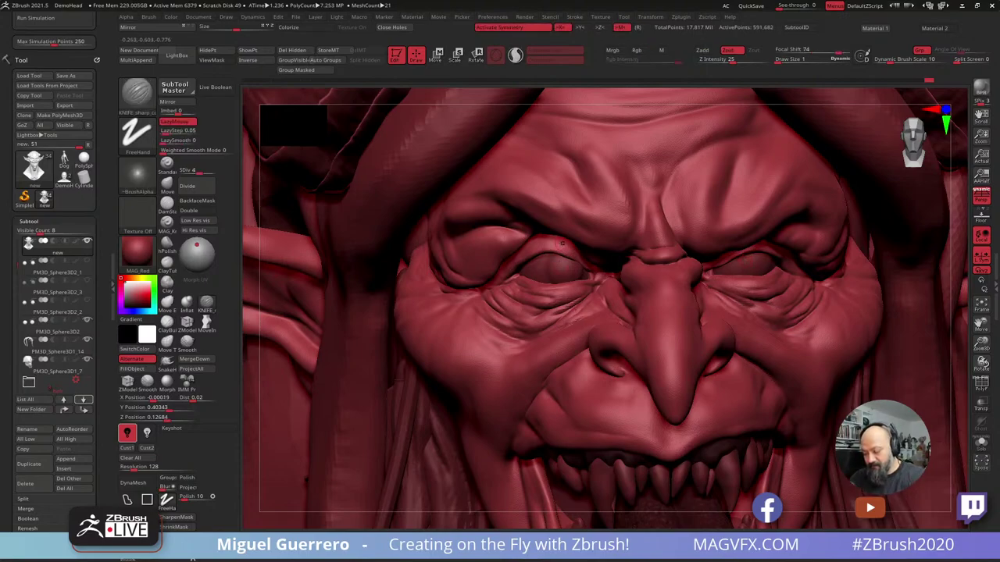
pyautogui.moveTo(257, 293); pyautogui.dragTo(270, 221)
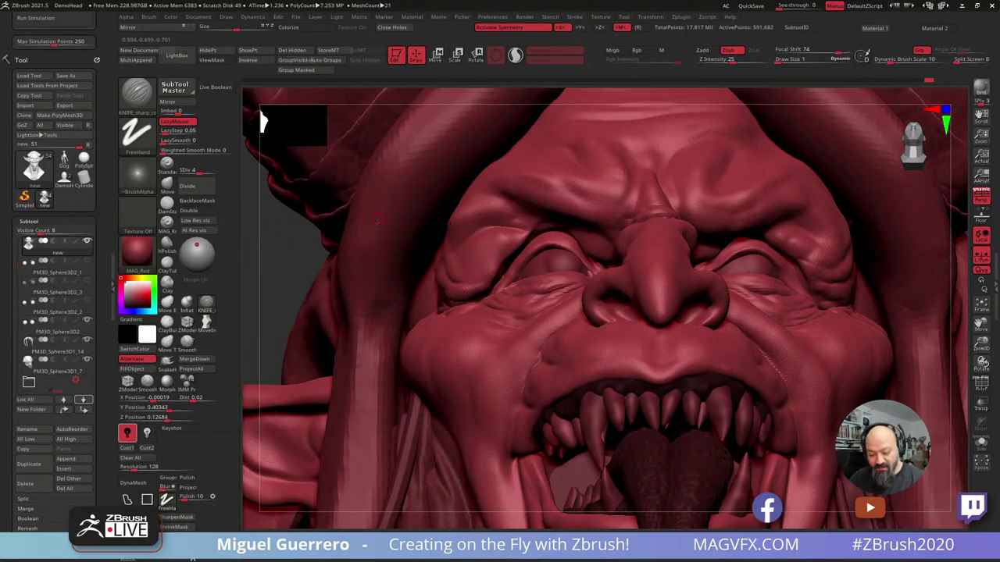
# Turn symmetry off and nudge the upper eyelid on one side with the Move brush at draw size 4.
pyautogui.click(166, 182)
pyautogui.press(']')
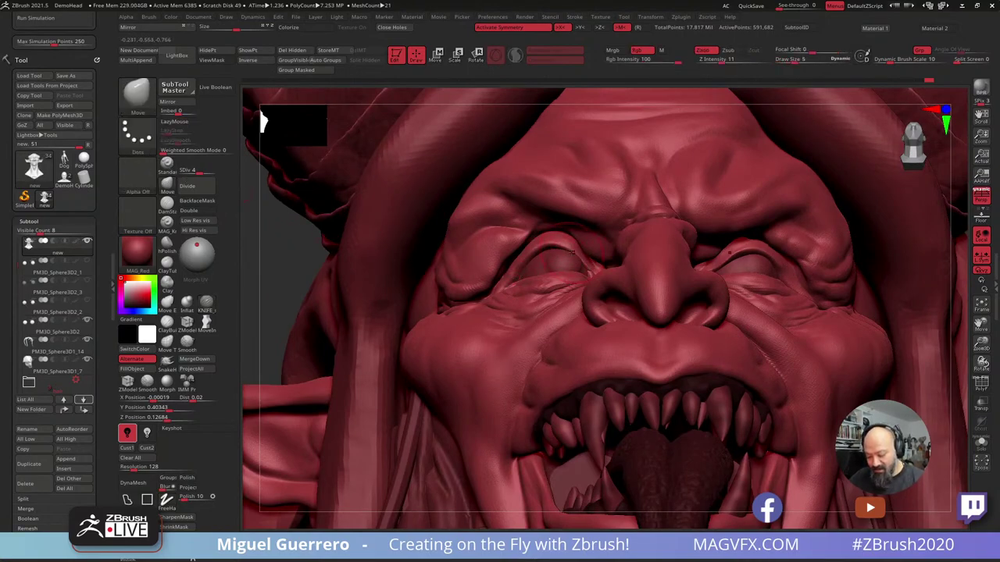
pyautogui.press('x')
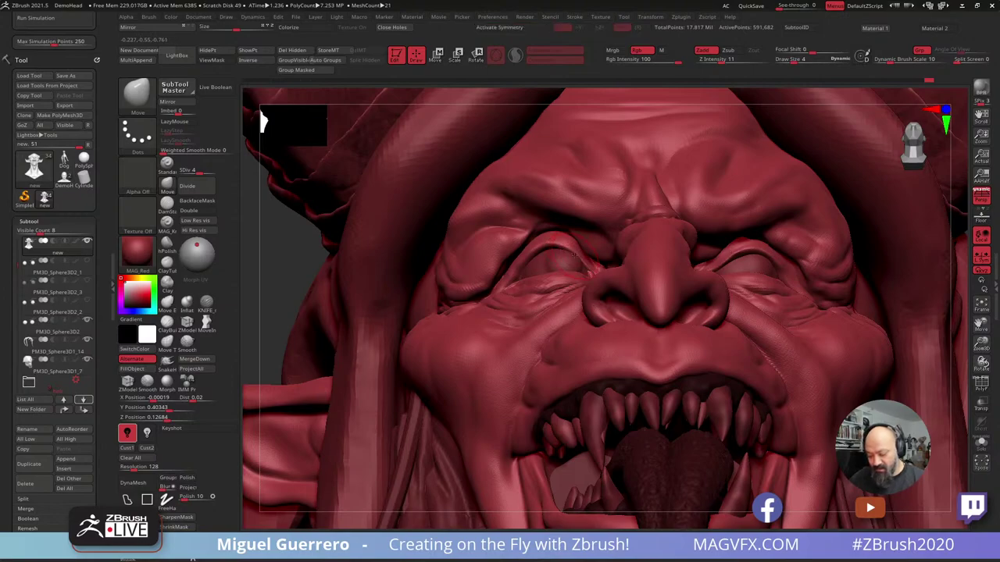
pyautogui.moveTo(571, 252); pyautogui.dragTo(576, 247)
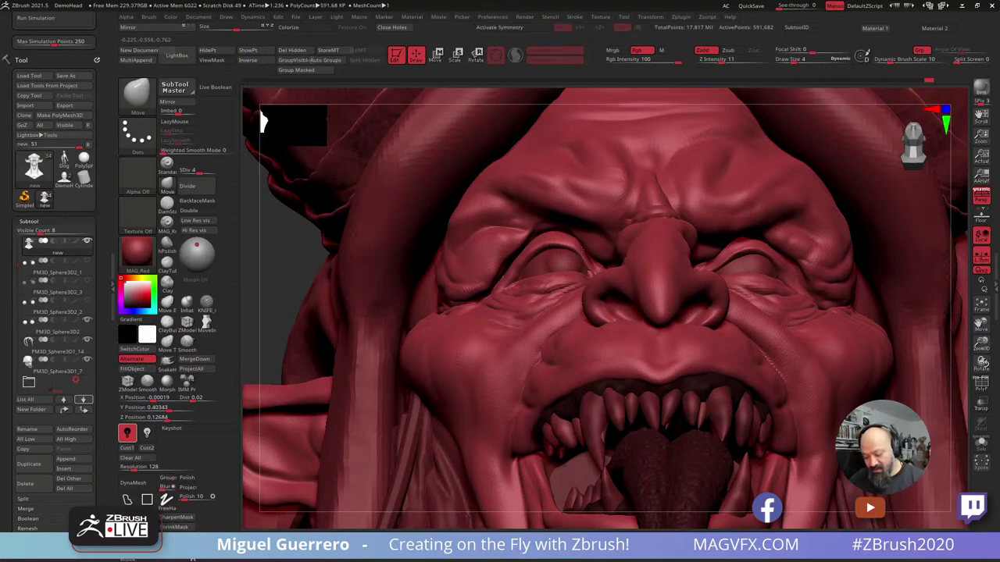
pyautogui.moveTo(262, 254); pyautogui.dragTo(272, 252)
# Try sharpening the lower eyelid's edge with the KNIFE_sharp_control brush at draw size 3 and undo the stroke.
pyautogui.click(206, 303)
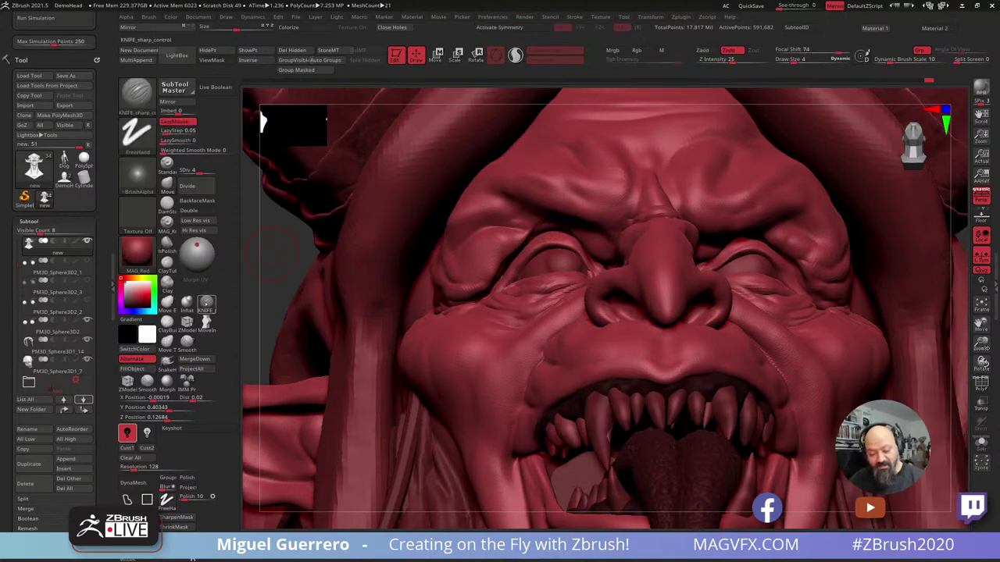
pyautogui.press('[')
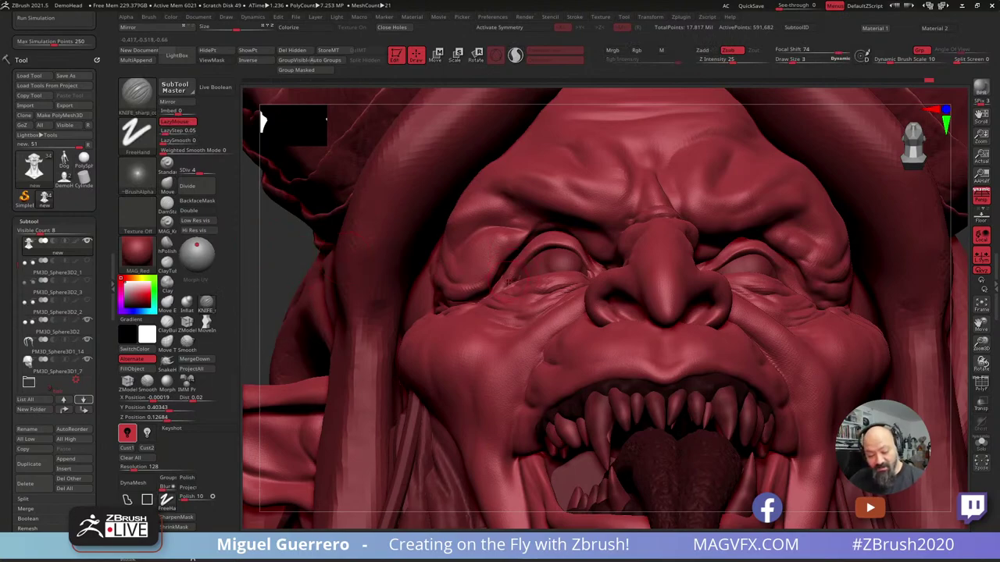
pyautogui.moveTo(509, 283)
pyautogui.mouseDown()
pyautogui.moveTo(561, 243)
pyautogui.moveTo(593, 274)
pyautogui.mouseUp()
pyautogui.moveTo(300, 214)
pyautogui.mouseDown()
pyautogui.moveTo(388, 293)
pyautogui.moveTo(426, 97)
pyautogui.mouseUp()
pyautogui.hotkey('ctrl', 'z')
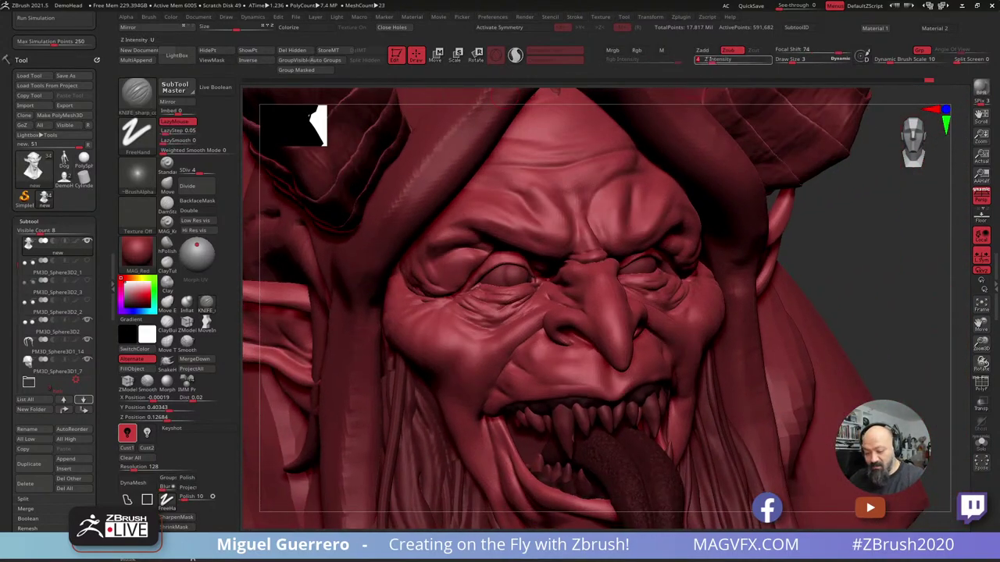
# Switch to the DamStandard brush at draw size 3 and frame the eye closely for detailing.
pyautogui.click(173, 189)
pyautogui.click(170, 204)
pyautogui.keyDown('ctrl'); pyautogui.moveTo(469, 215); pyautogui.dragTo(487, 288, button='right'); pyautogui.keyUp('ctrl')
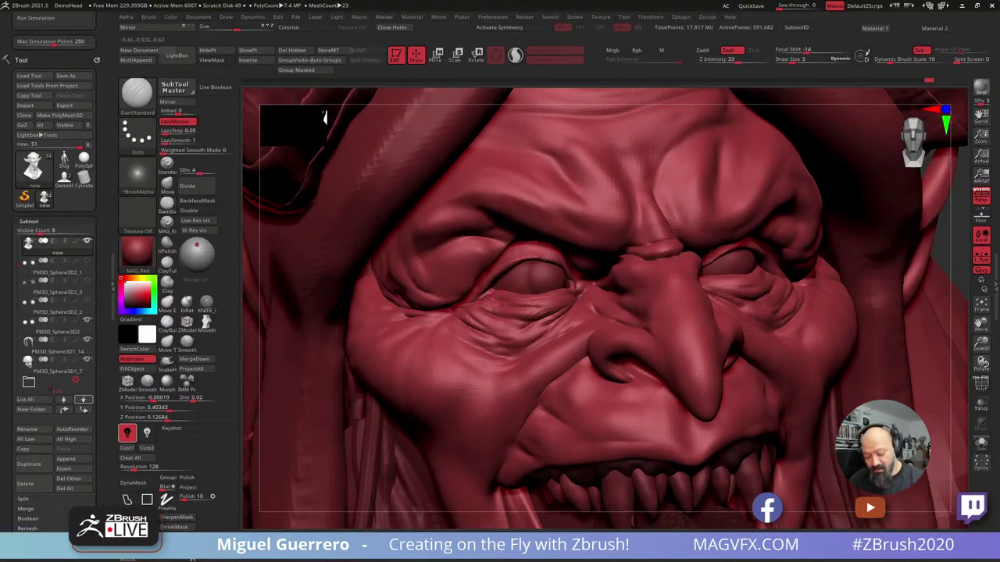
pyautogui.press('ctrl')
pyautogui.keyDown('ctrl'); pyautogui.moveTo(670, 329); pyautogui.dragTo(660, 258, button='right'); pyautogui.keyUp('ctrl')
pyautogui.moveTo(491, 293)
pyautogui.keyDown('alt'); pyautogui.mouseDown(button='right')
pyautogui.moveTo(564, 286)
pyautogui.moveTo(578, 356)
pyautogui.mouseUp(button='right'); pyautogui.keyUp('alt')
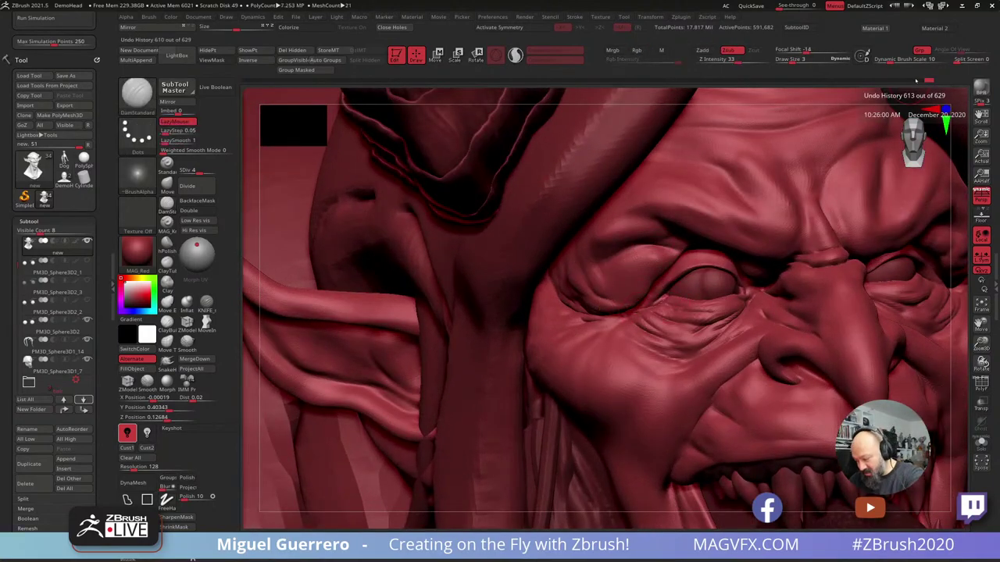
# Compare the head's recent undo-history states, return to the current one and review the whole upper body.
pyautogui.click(908, 80)
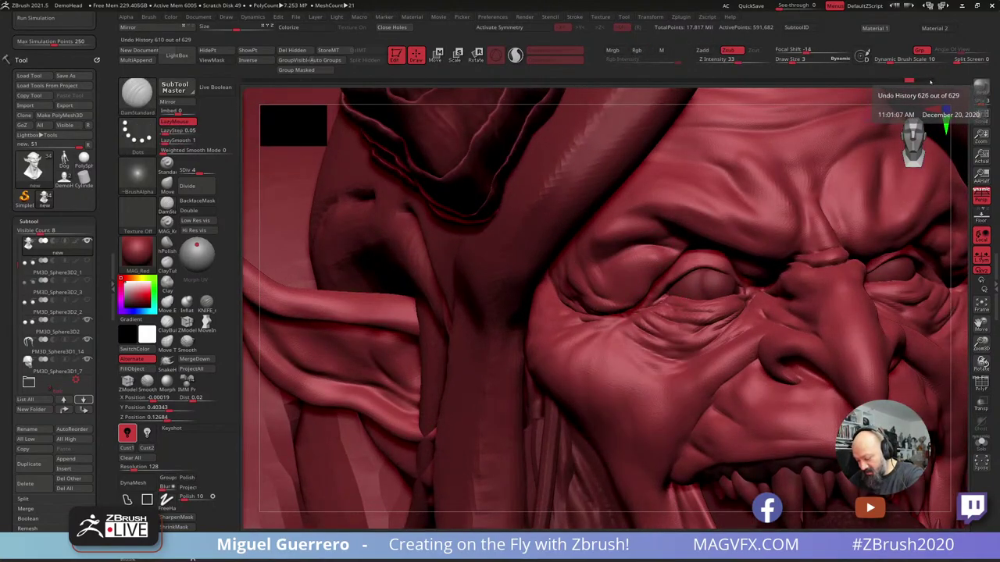
pyautogui.click(927, 80)
pyautogui.click(934, 82)
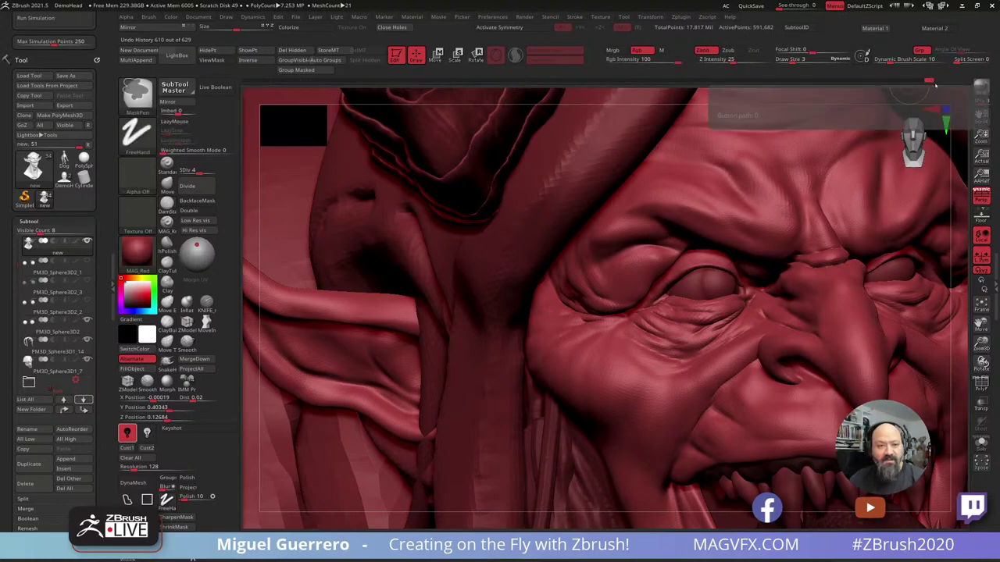
pyautogui.moveTo(541, 389)
pyautogui.keyDown('ctrl'); pyautogui.mouseDown(button='right')
pyautogui.moveTo(466, 308)
pyautogui.moveTo(383, 357)
pyautogui.moveTo(367, 316)
pyautogui.moveTo(404, 356)
pyautogui.mouseUp(button='right'); pyautogui.keyUp('ctrl')
pyautogui.keyDown('alt'); pyautogui.moveTo(405, 356); pyautogui.dragTo(381, 290, button='right'); pyautogui.keyUp('alt')
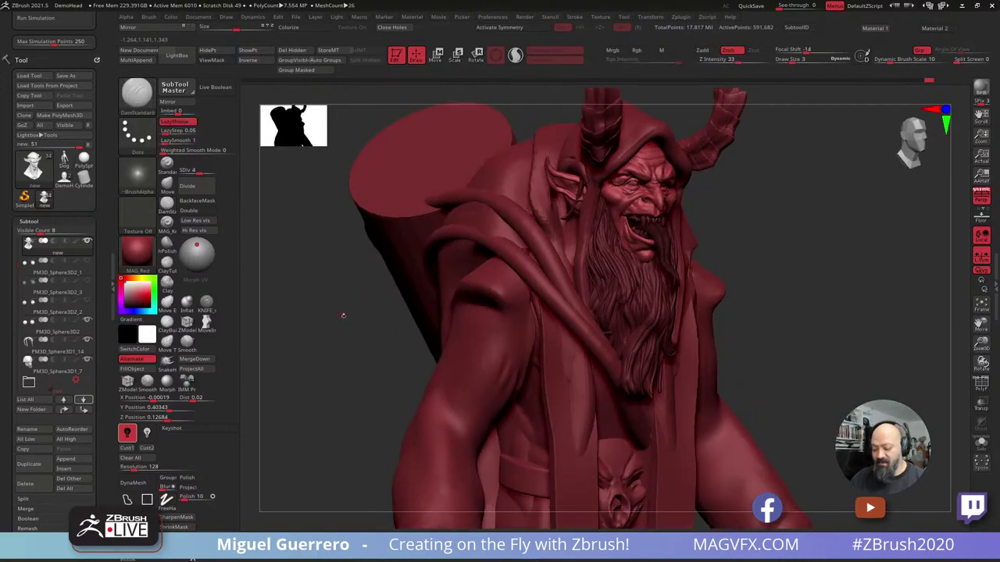
# Try the Goblin_mat_shiny material on the figure, then switch to a dark grey material, viewing the upper body from both sides.
pyautogui.moveTo(341, 312)
pyautogui.mouseDown()
pyautogui.moveTo(335, 305)
pyautogui.moveTo(384, 322)
pyautogui.moveTo(364, 330)
pyautogui.moveTo(394, 335)
pyautogui.mouseUp()
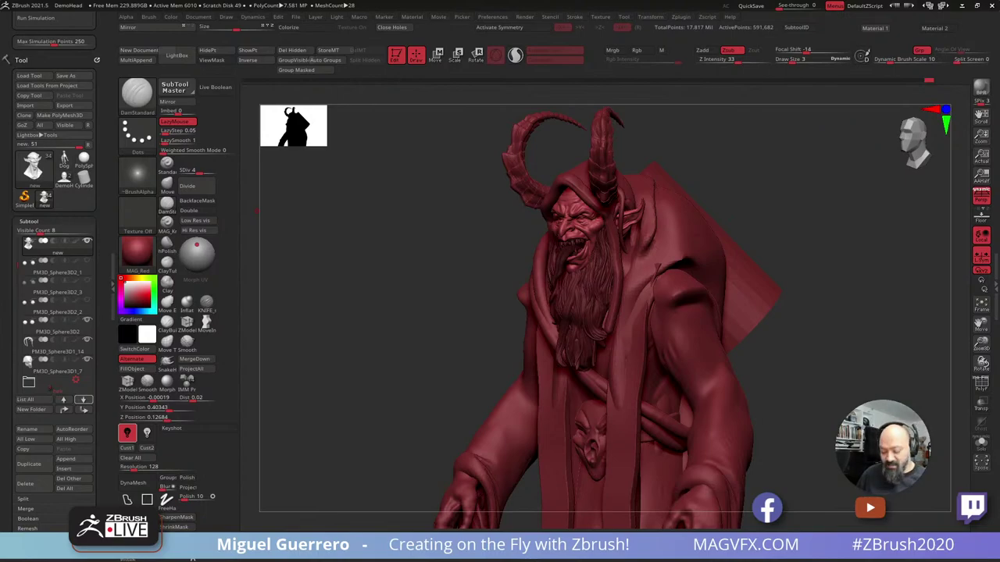
pyautogui.click(496, 542)
pyautogui.click(474, 542)
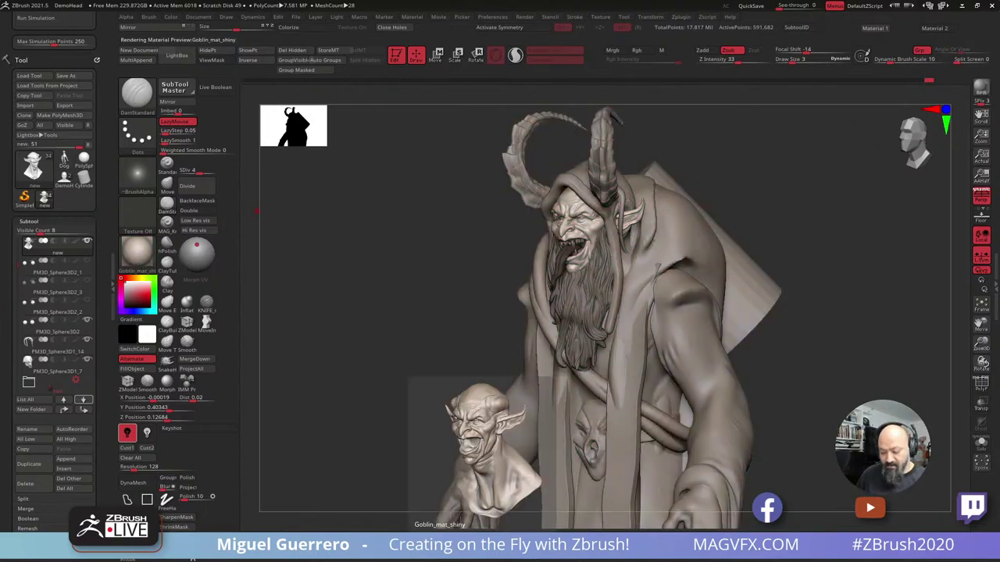
pyautogui.moveTo(342, 403); pyautogui.dragTo(363, 393)
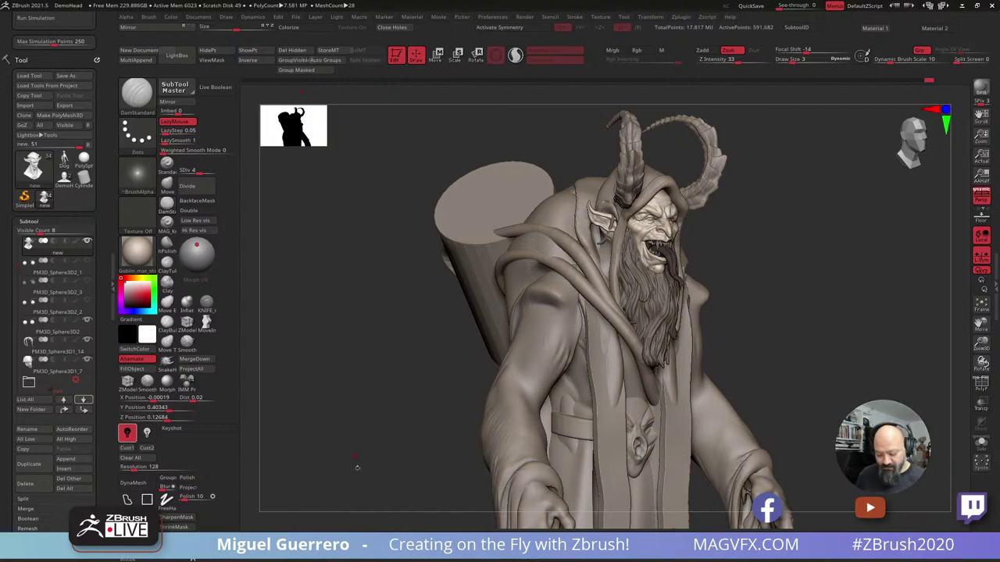
pyautogui.press('2')
pyautogui.moveTo(449, 438); pyautogui.dragTo(324, 426)
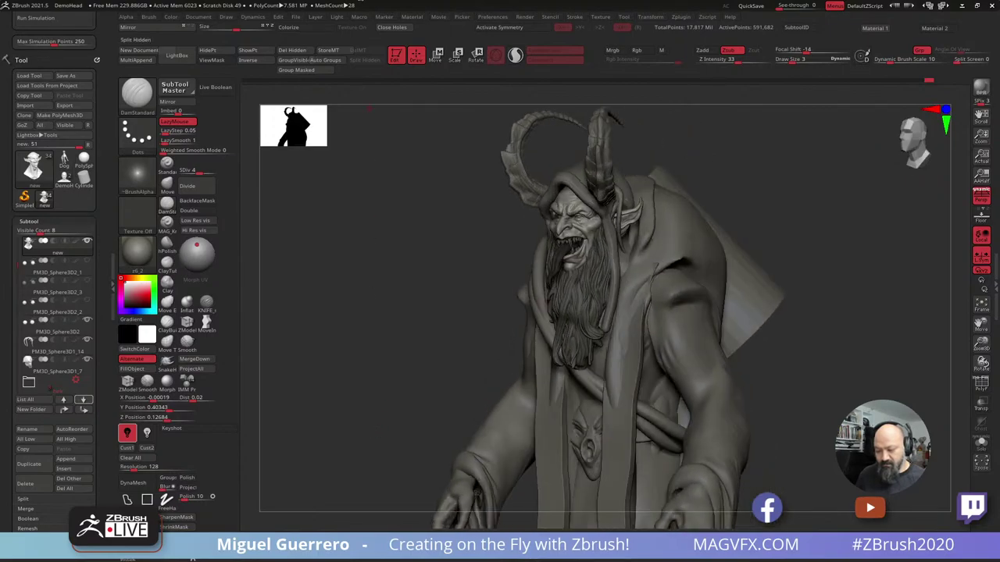
# Enable ambient occlusion in the render preview, set its intensity to 19 and toggle it off and on to compare.
pyautogui.click(461, 17)
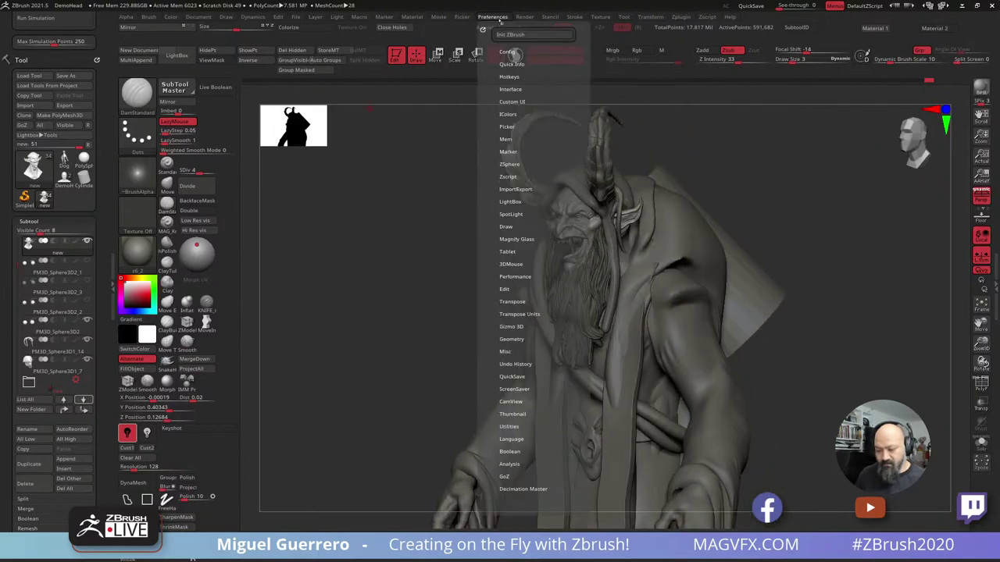
pyautogui.click(523, 17)
pyautogui.click(546, 316)
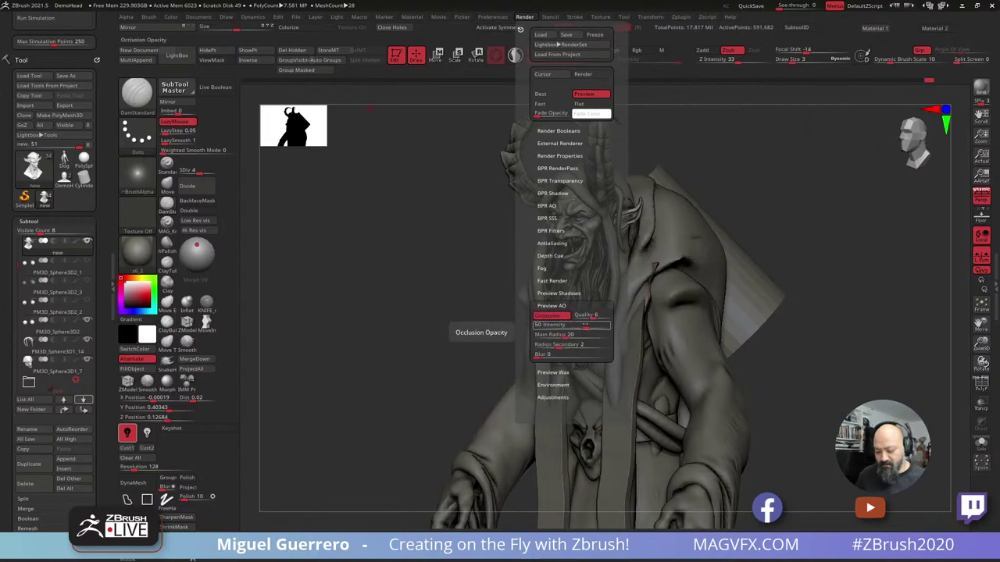
pyautogui.moveTo(584, 325); pyautogui.dragTo(567, 325)
pyautogui.click(555, 317)
pyautogui.click(555, 316)
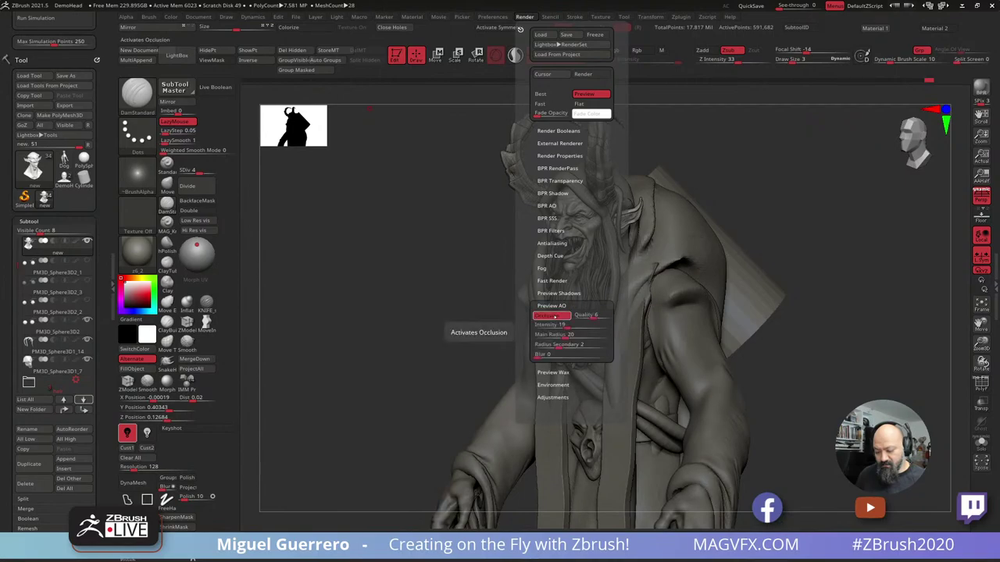
# Set the preview occlusion's intensity to 41 and main radius to 6, and check the shading on the figure.
pyautogui.click(557, 334)
pyautogui.write('9')
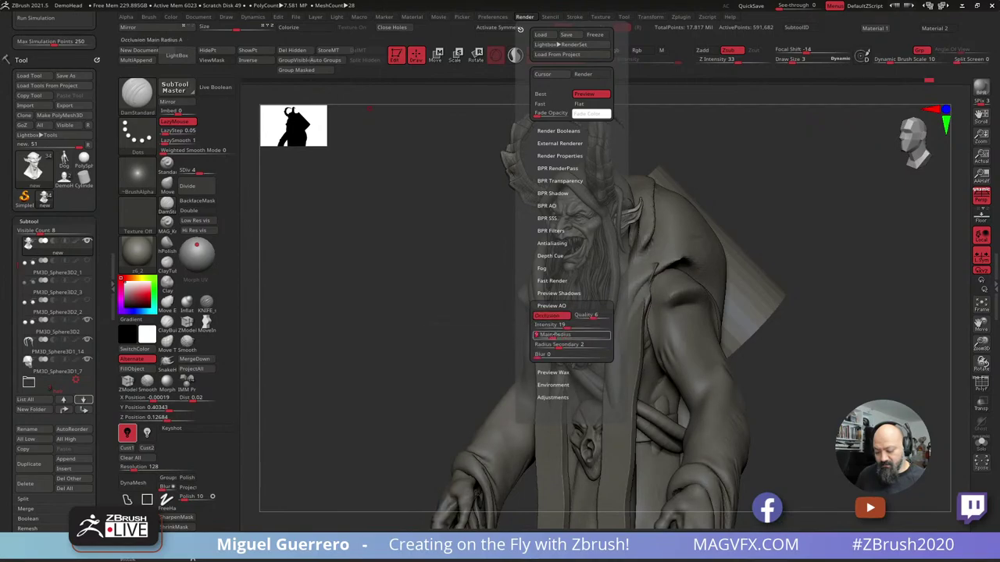
pyautogui.click(581, 325)
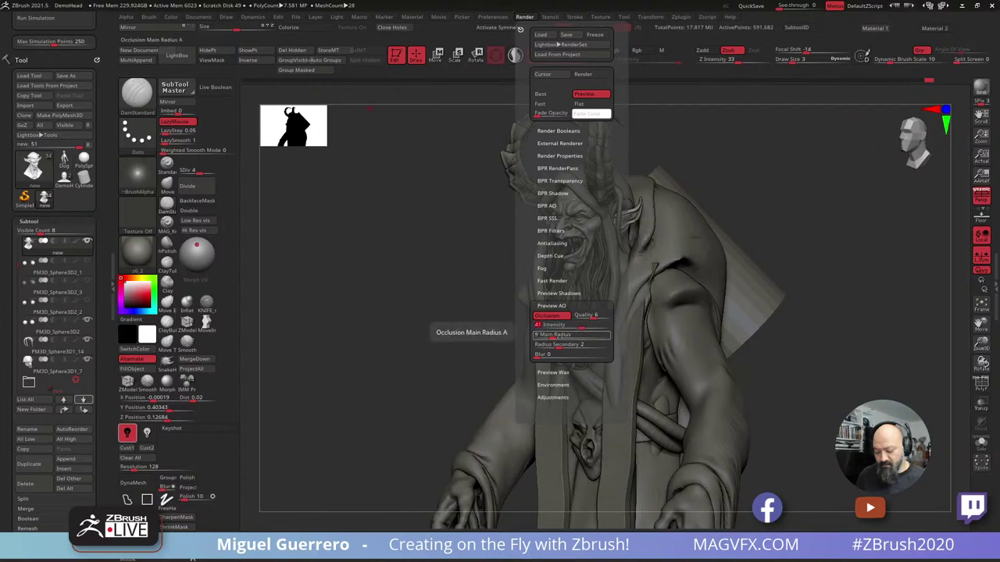
pyautogui.click(542, 336)
pyautogui.click(546, 336)
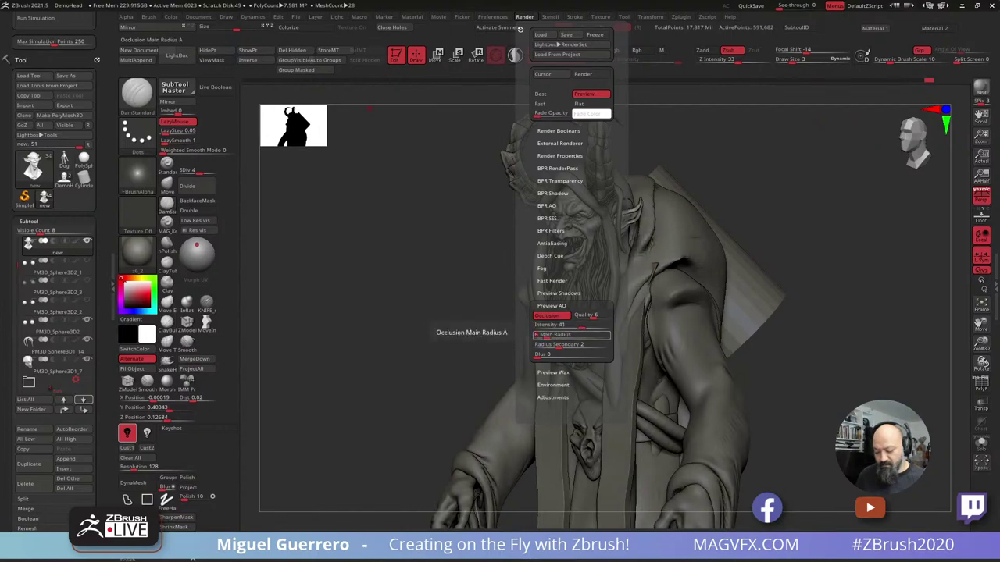
pyautogui.press('Return')
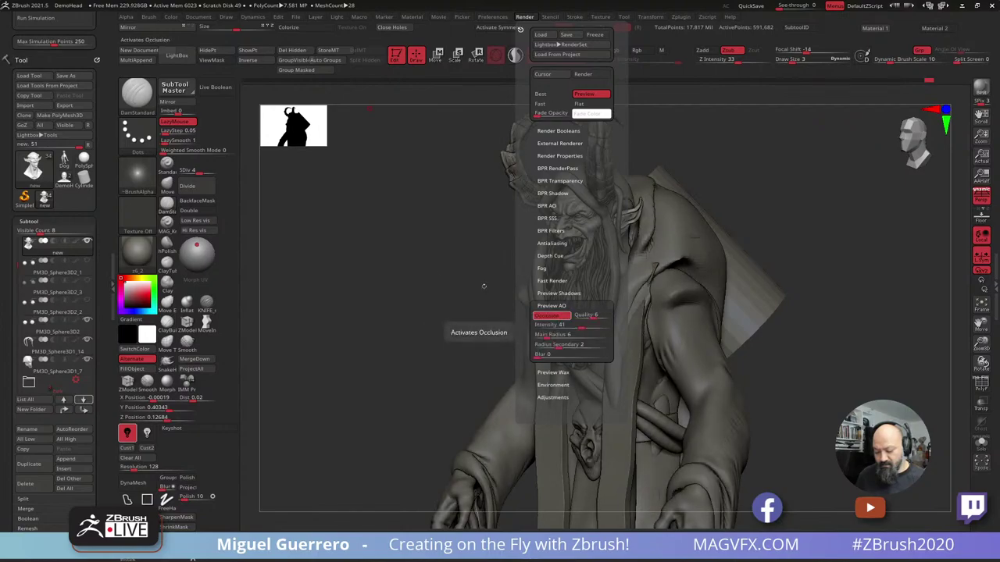
pyautogui.moveTo(346, 242); pyautogui.dragTo(364, 240)
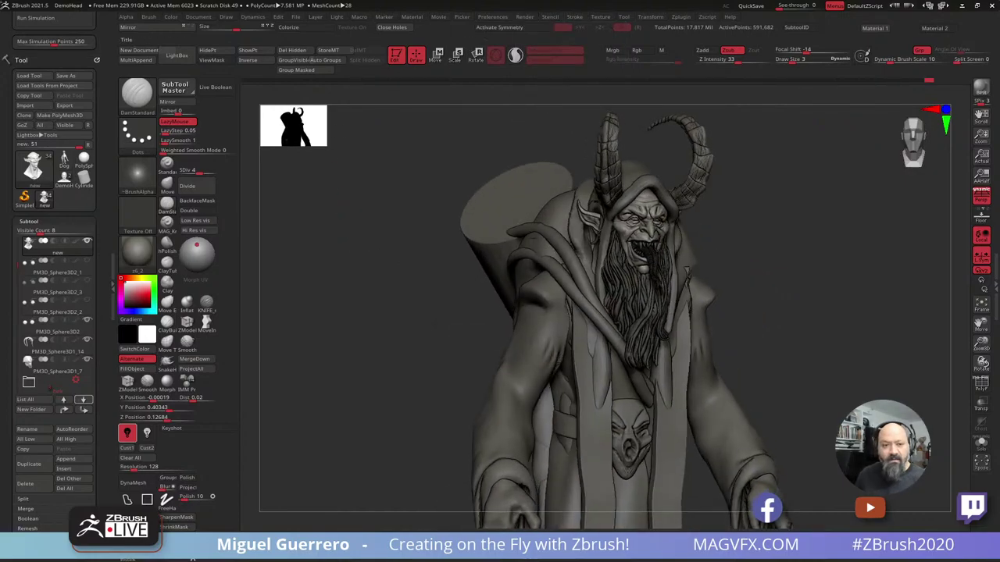